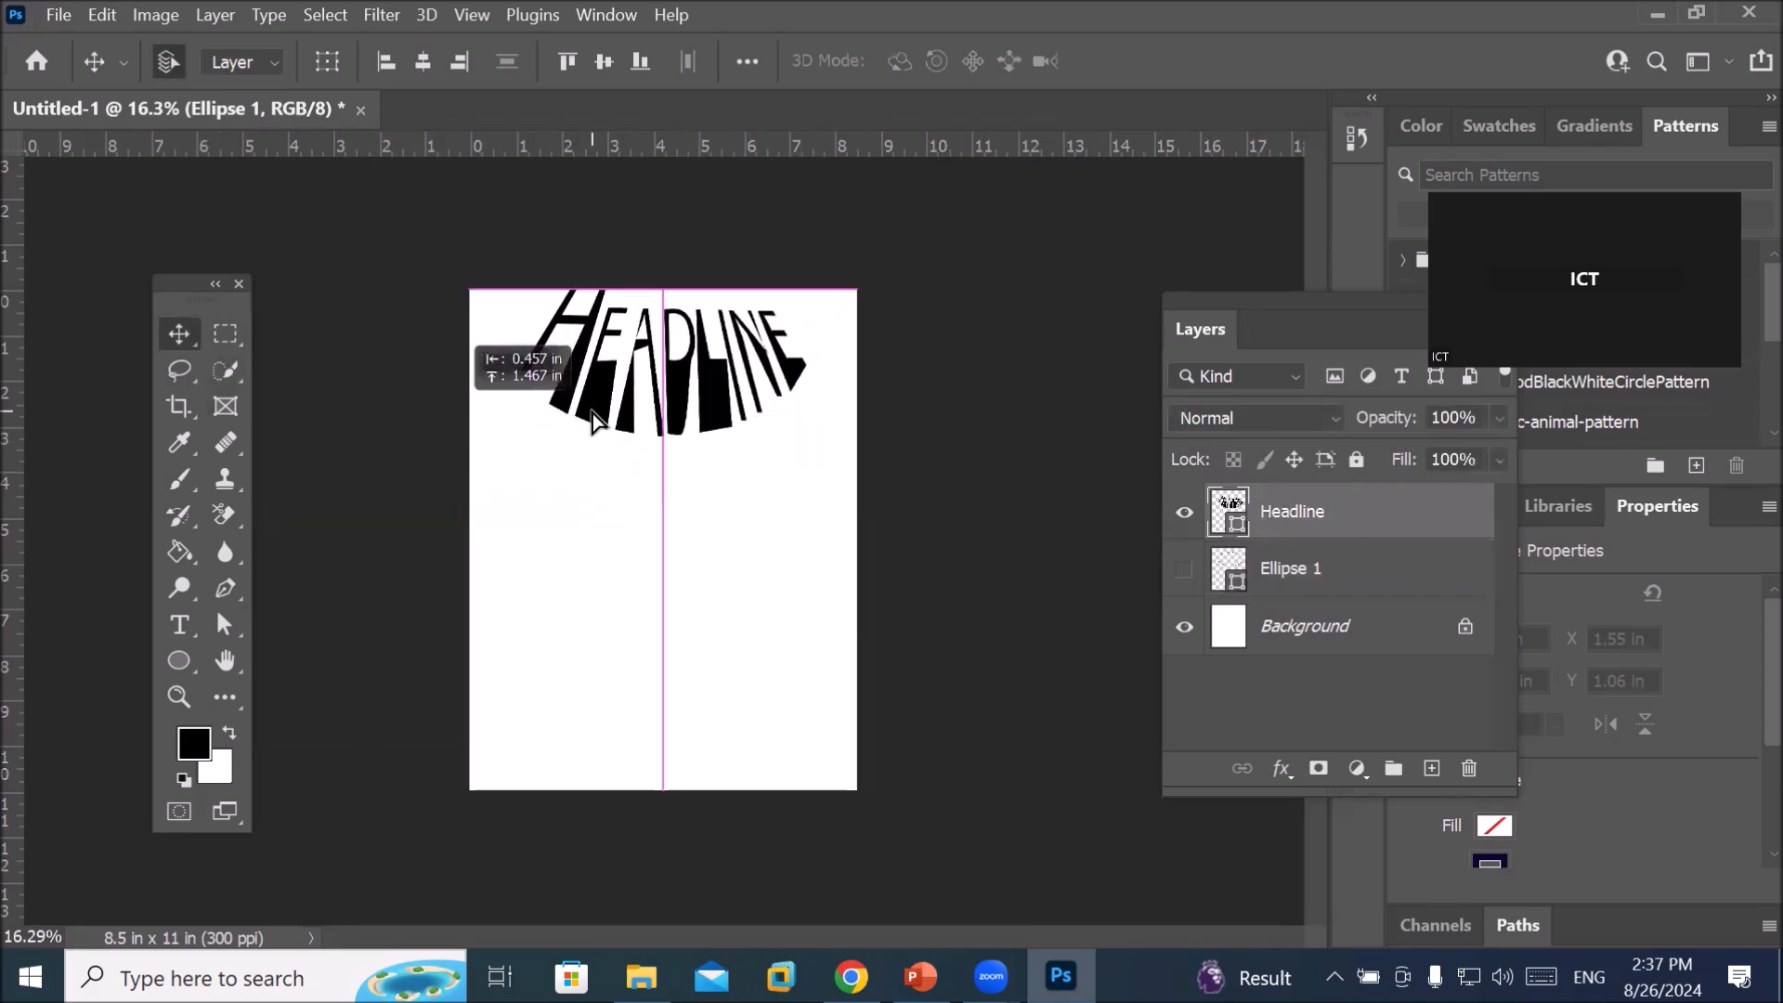
# Draw a paragraph text box below the headline on the page's left half and fill it with the Pakistan introduction copied from Wikipedia in Chrome
pyautogui.click(182, 634)
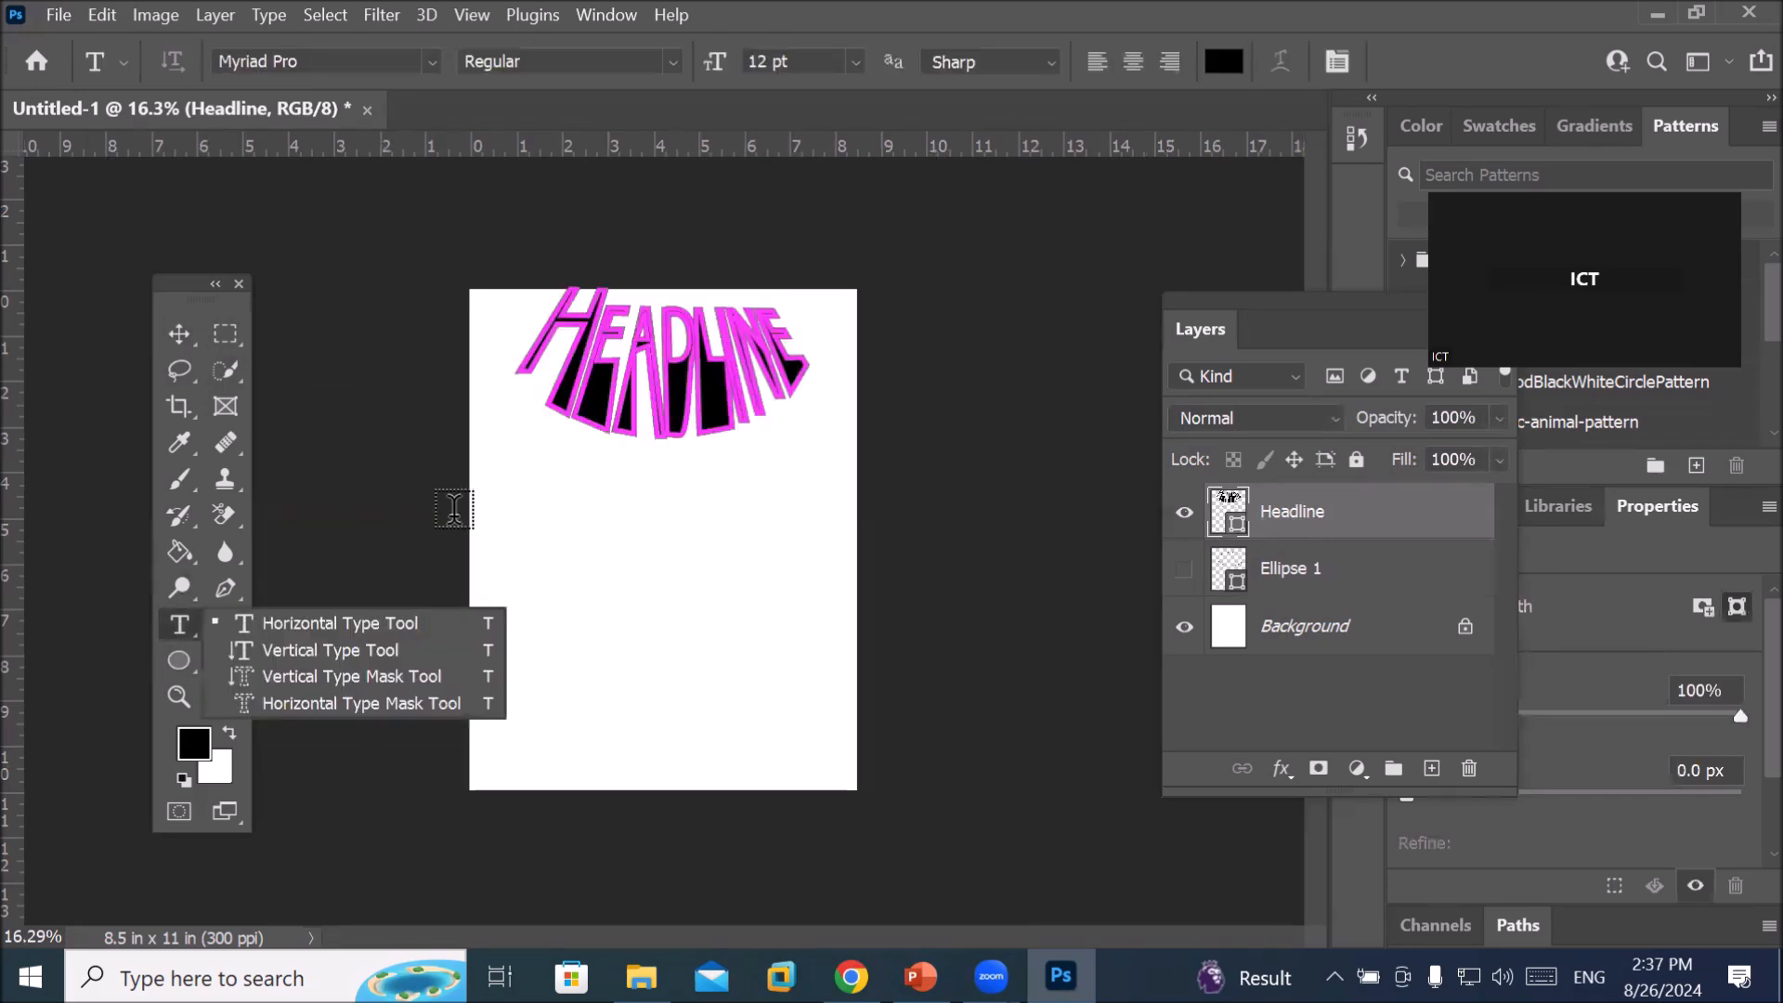
pyautogui.moveTo(506, 492); pyautogui.dragTo(641, 698)
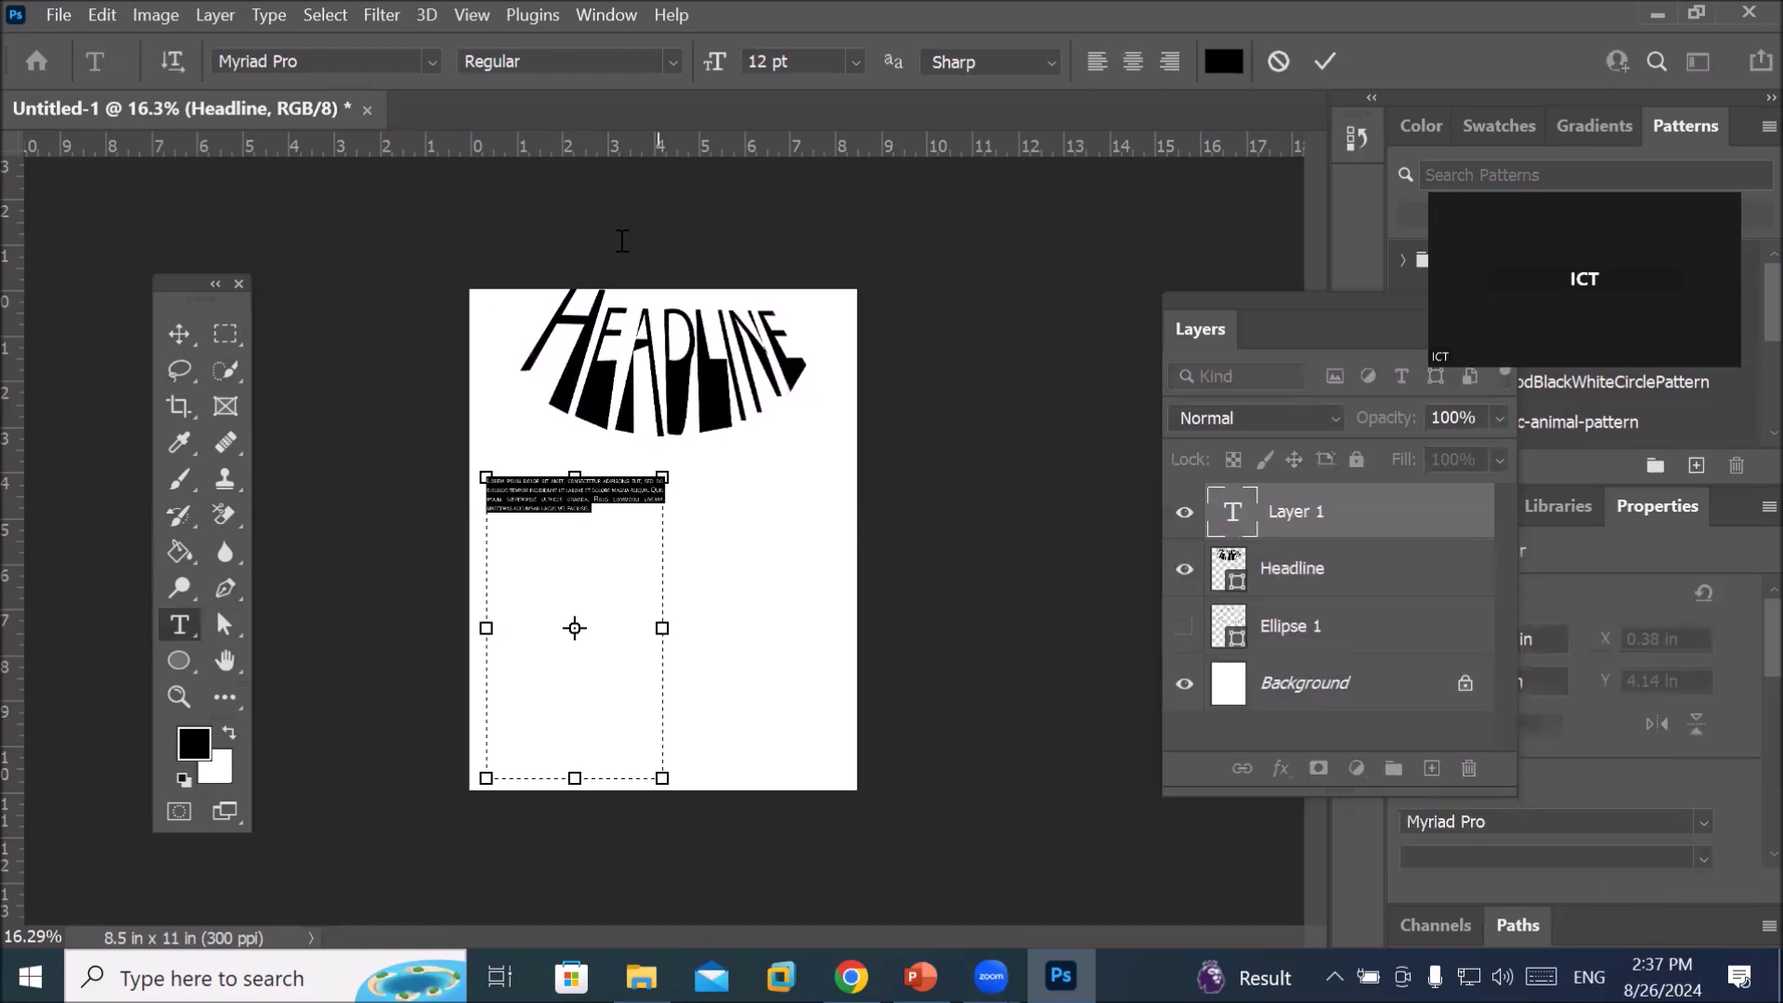
pyautogui.hotkey('alt', 'Tab')
pyautogui.rightClick(579, 236)
pyautogui.click(639, 249)
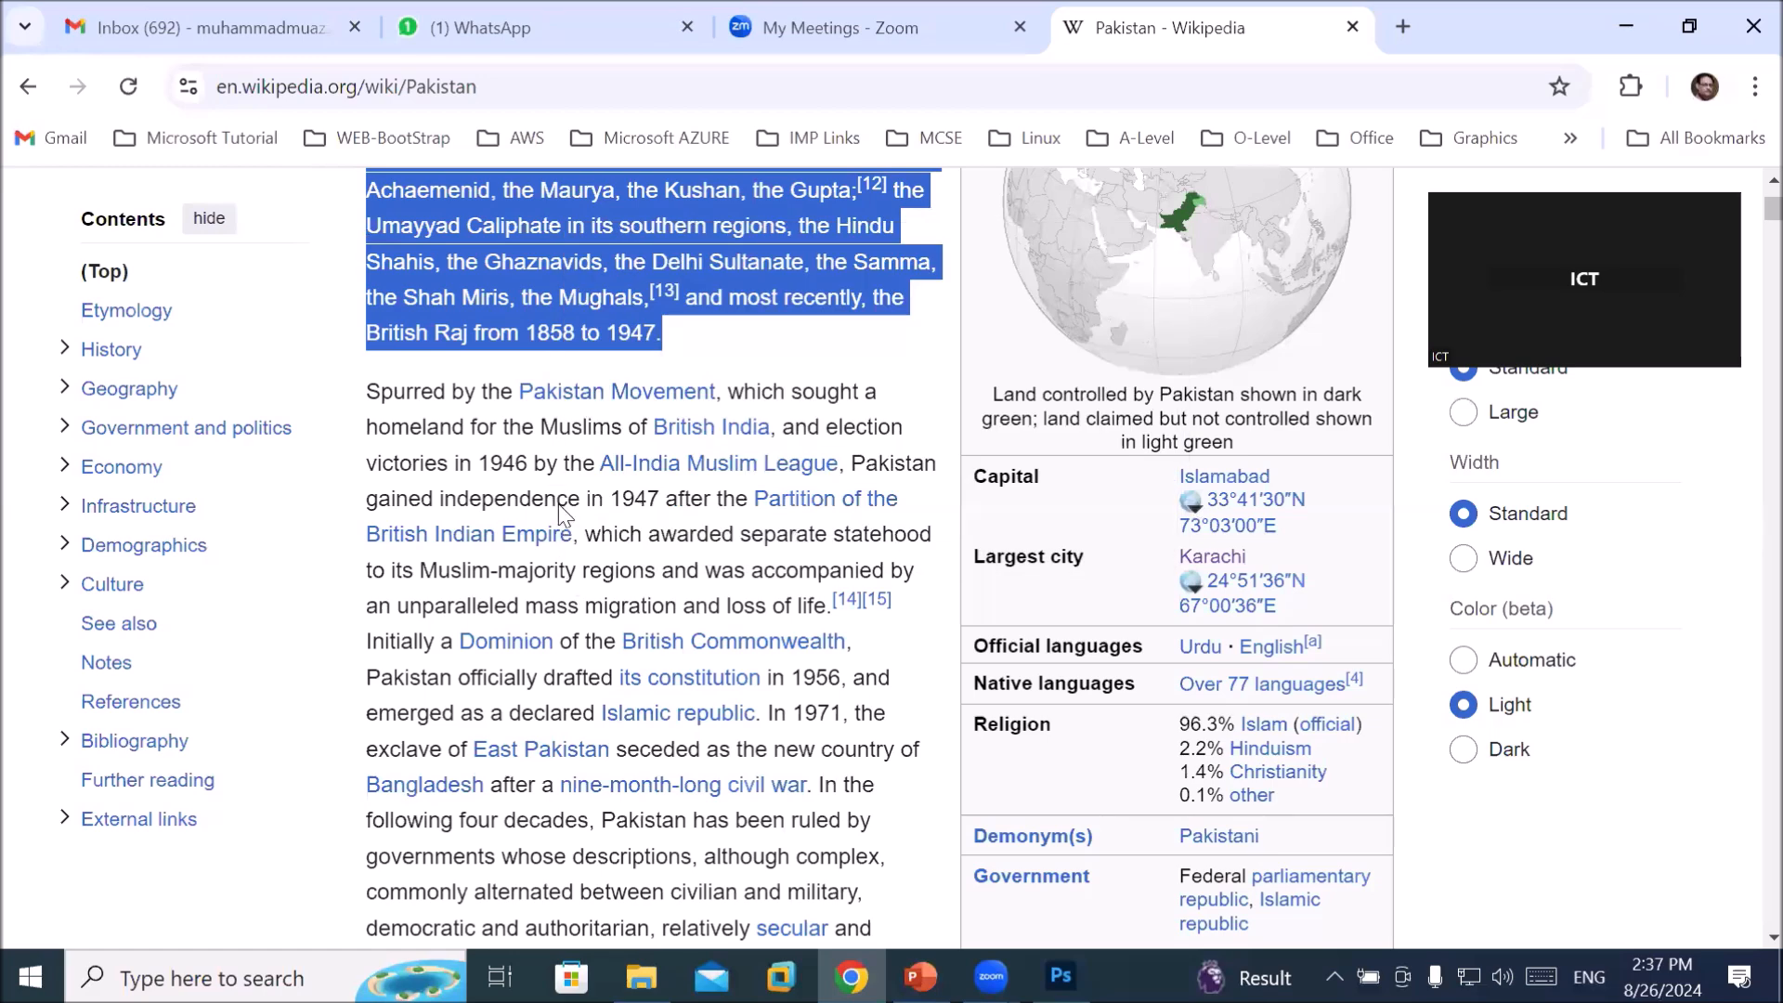
pyautogui.hotkey('alt', 'Tab')
pyautogui.rightClick(563, 582)
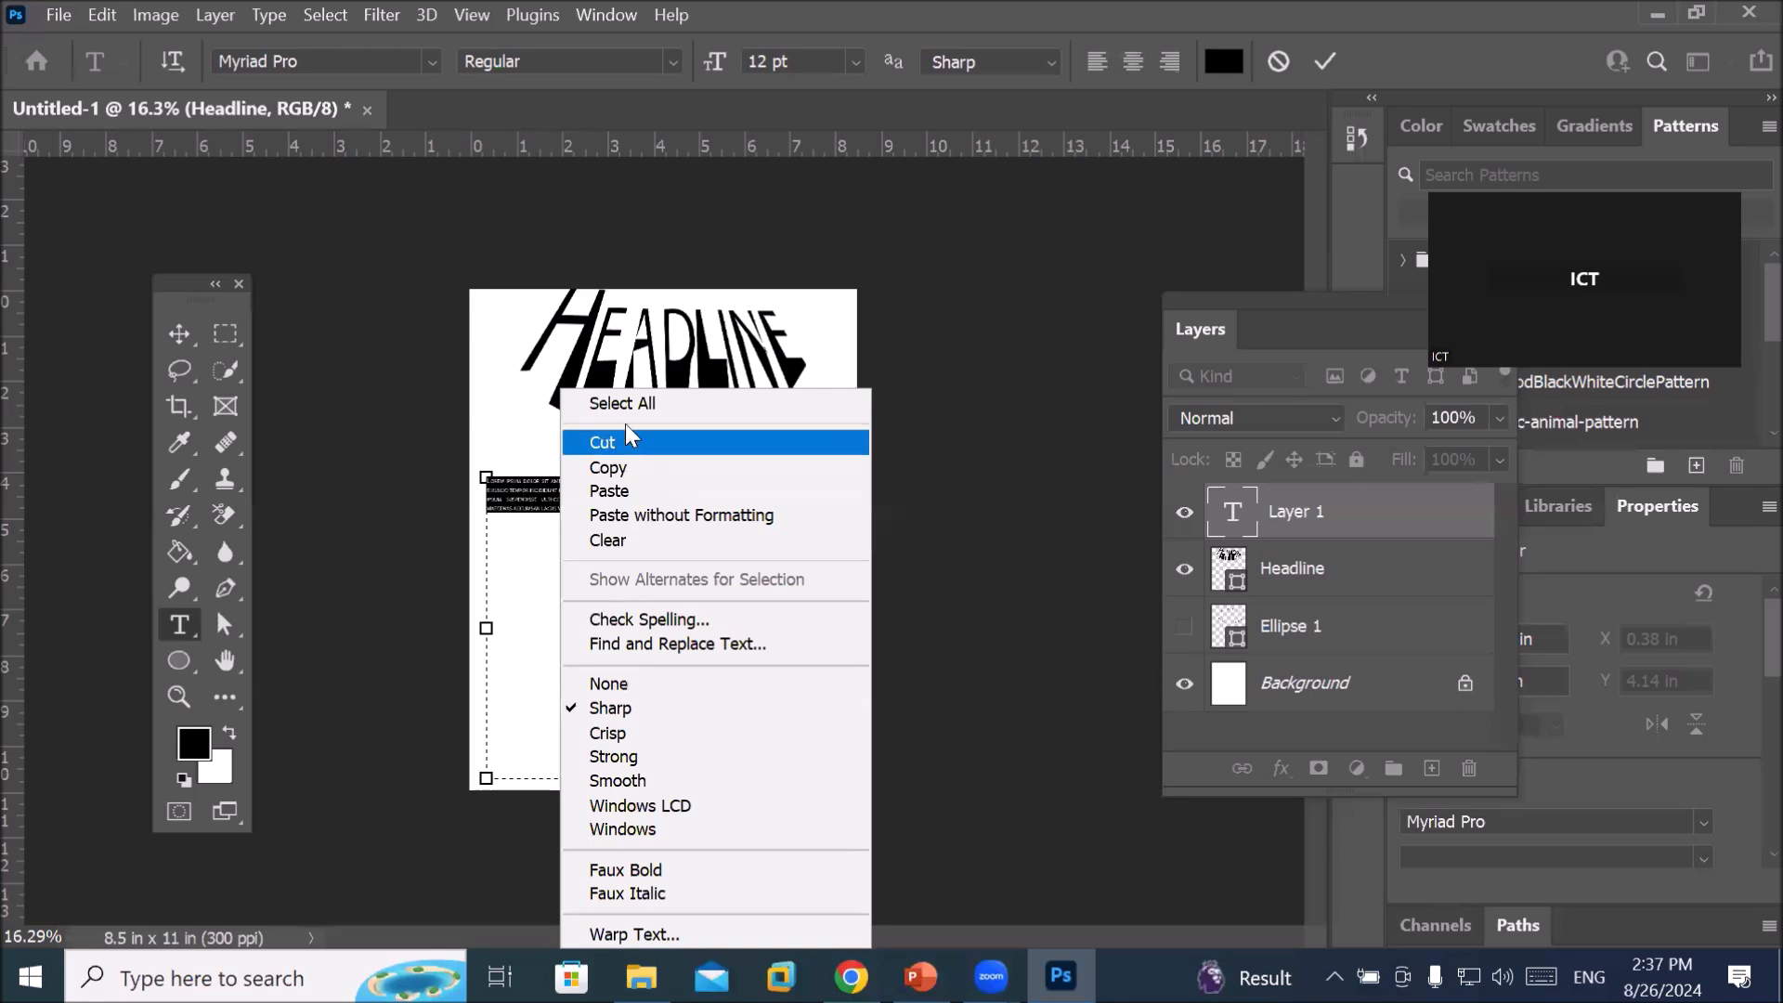
pyautogui.click(614, 490)
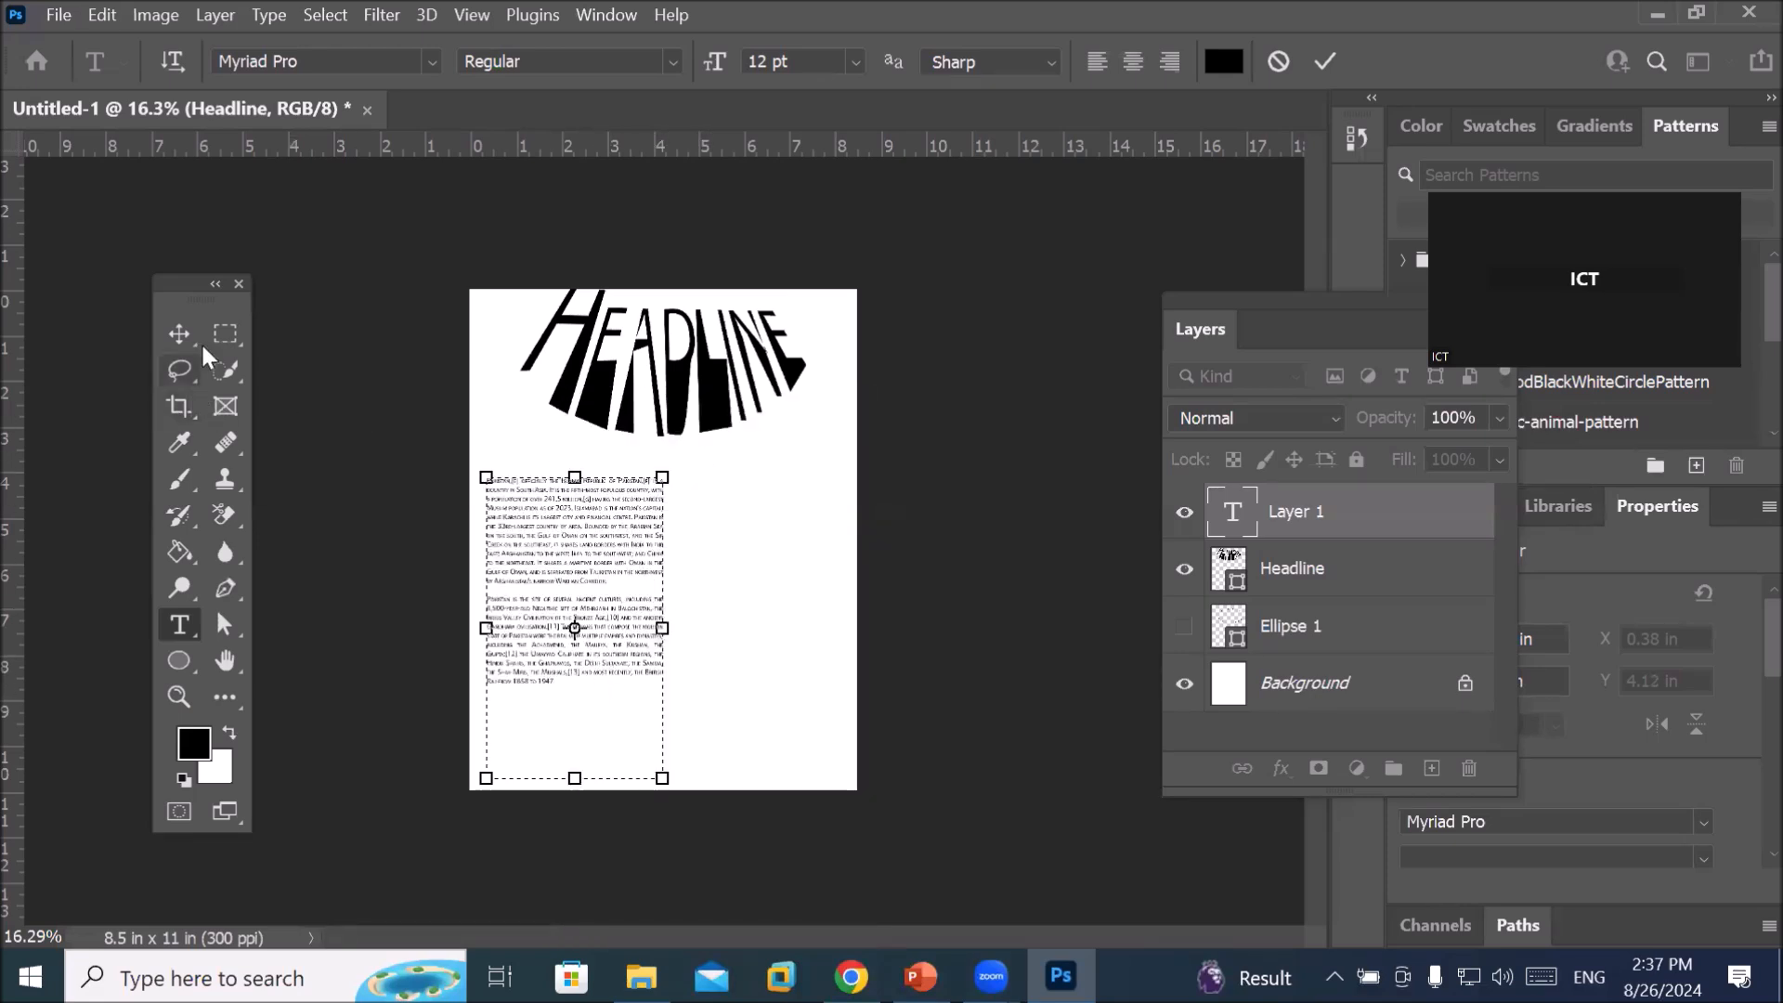
pyautogui.click(175, 327)
# Draw an elliptical picture frame about 2.46 in high beside the upper part of the body text
pyautogui.scroll(2, 859, 529)
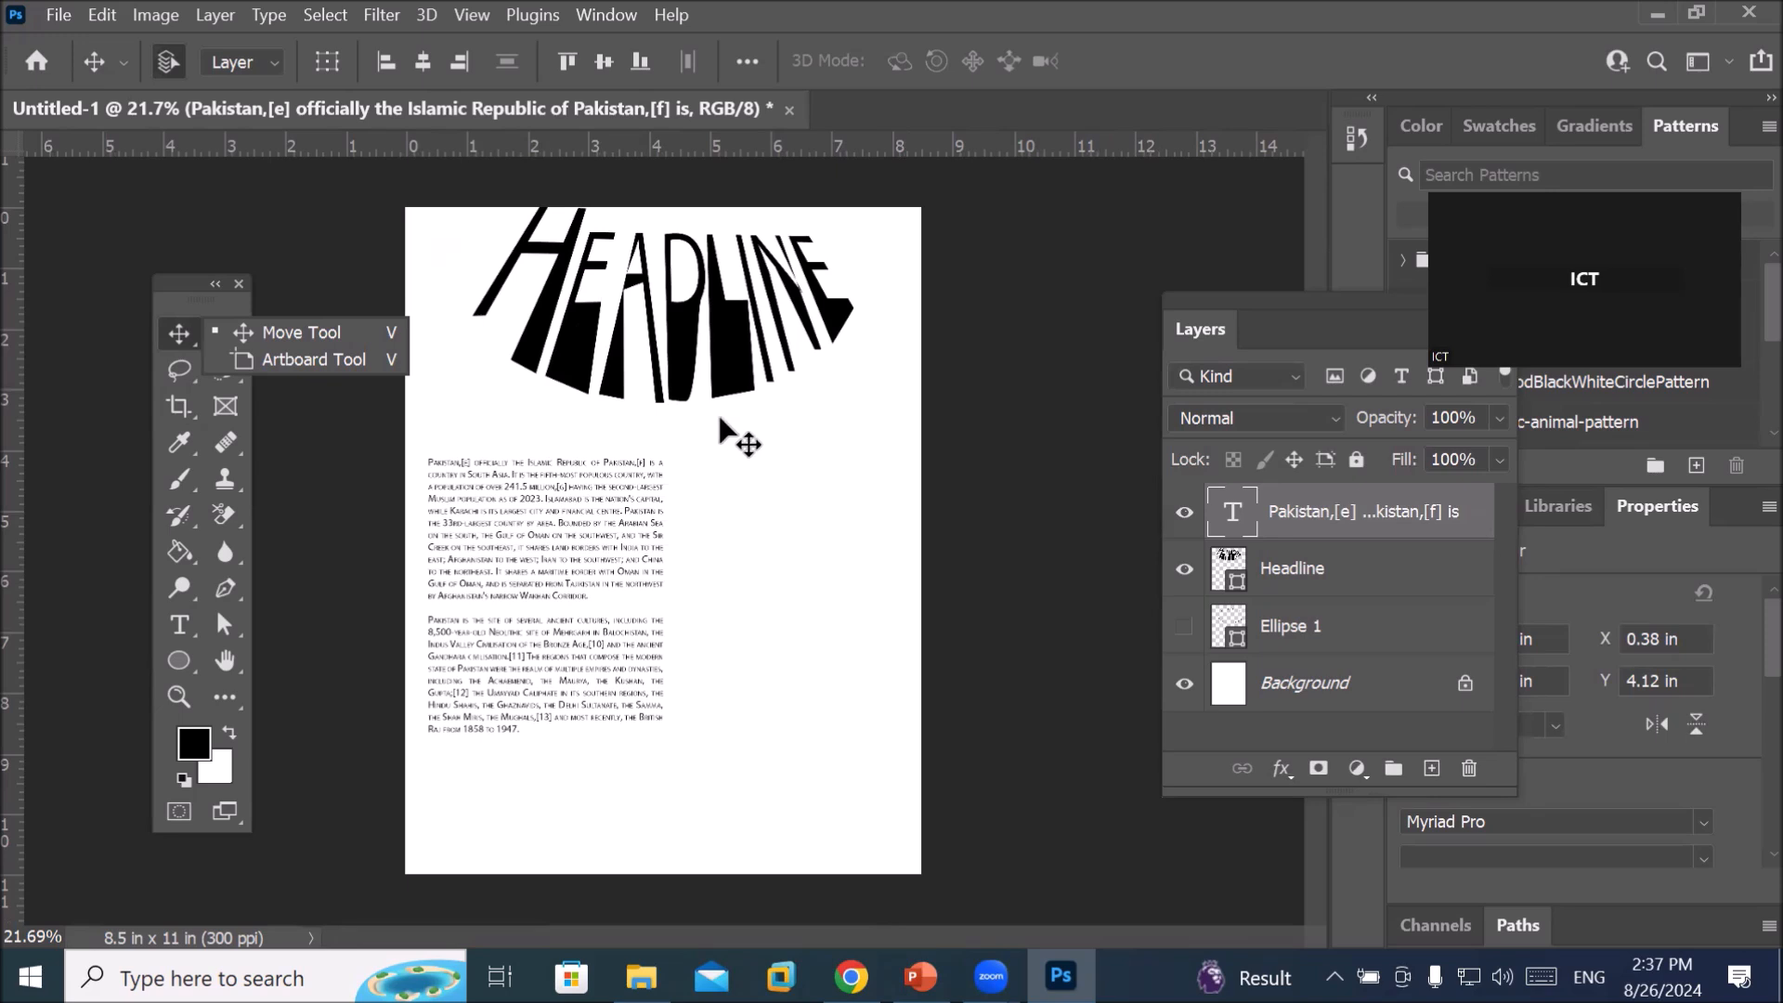
pyautogui.scroll(1, 967, 493)
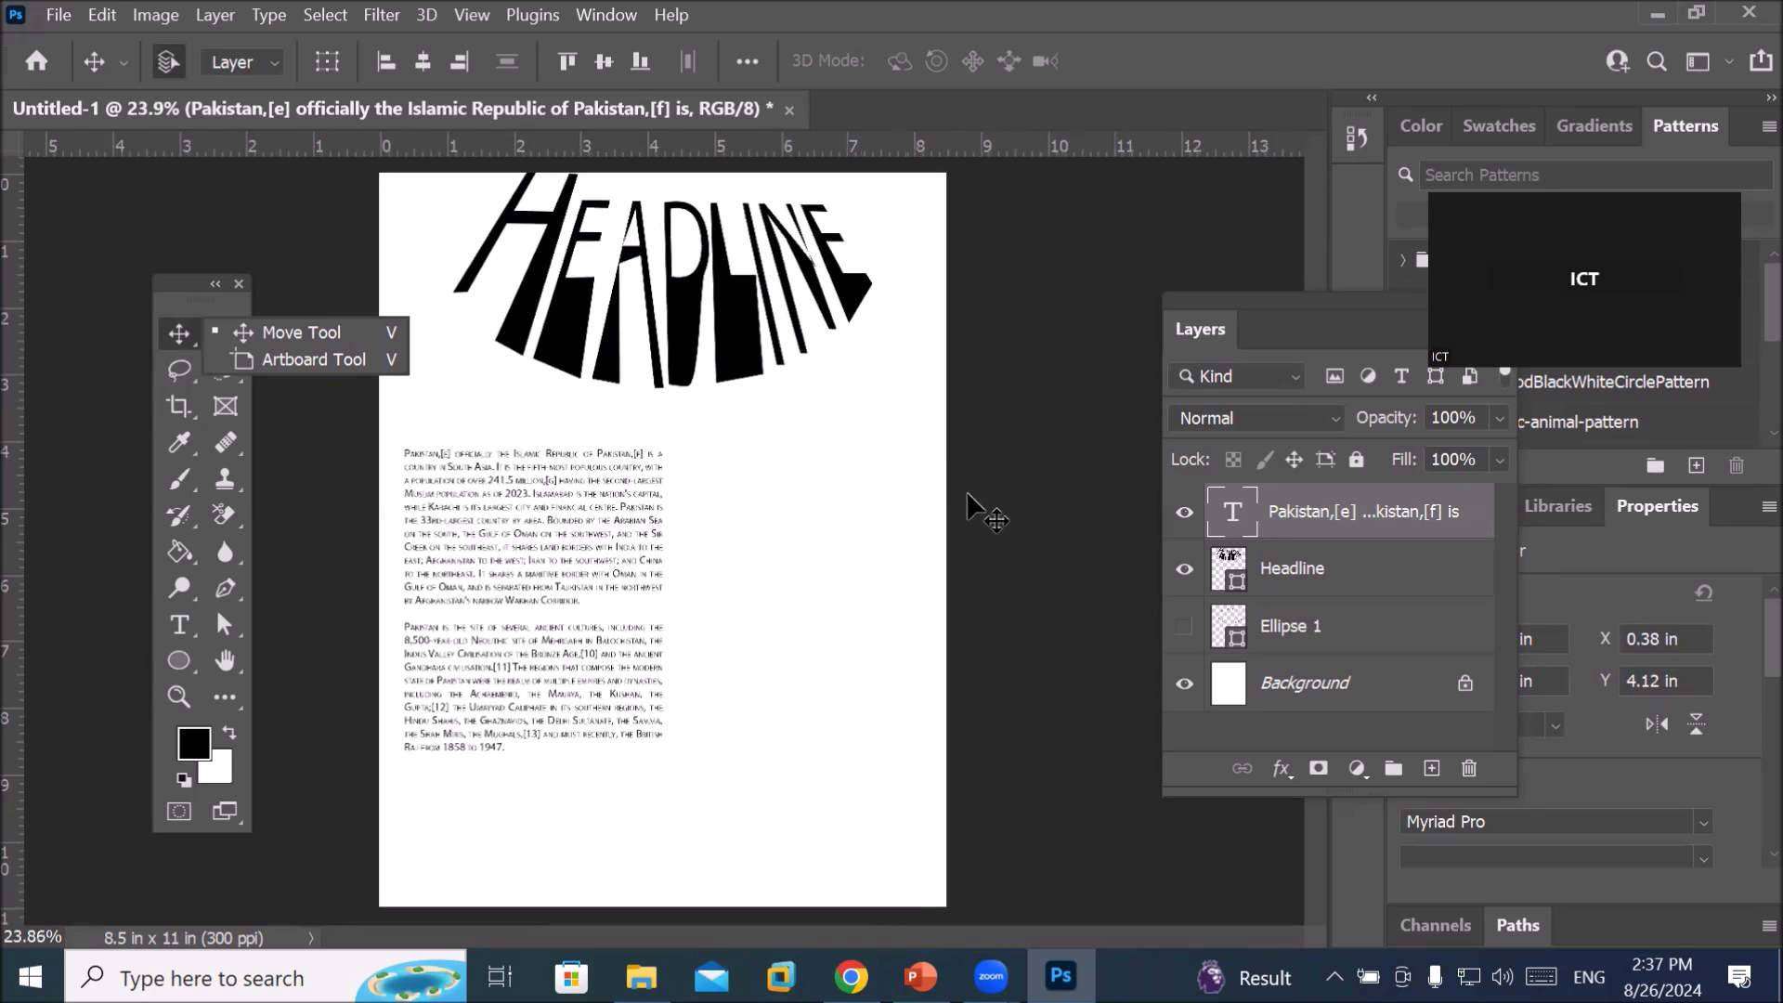
pyautogui.scroll(2, 966, 492)
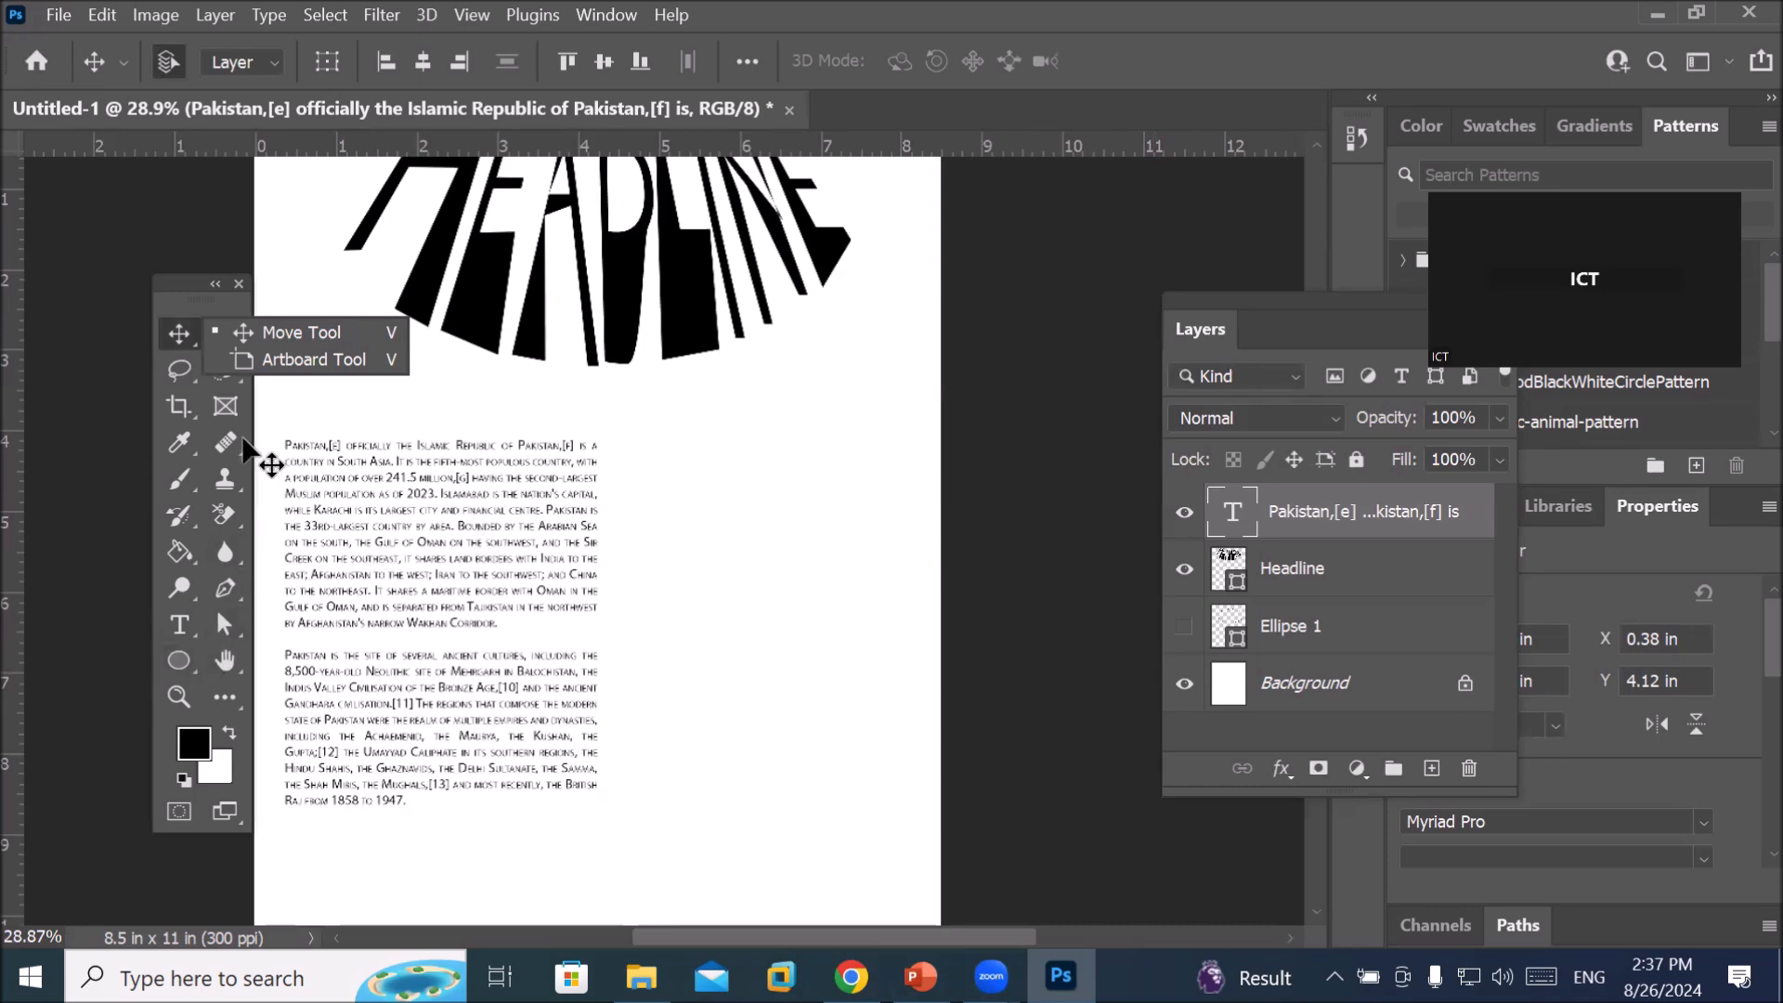
pyautogui.click(228, 407)
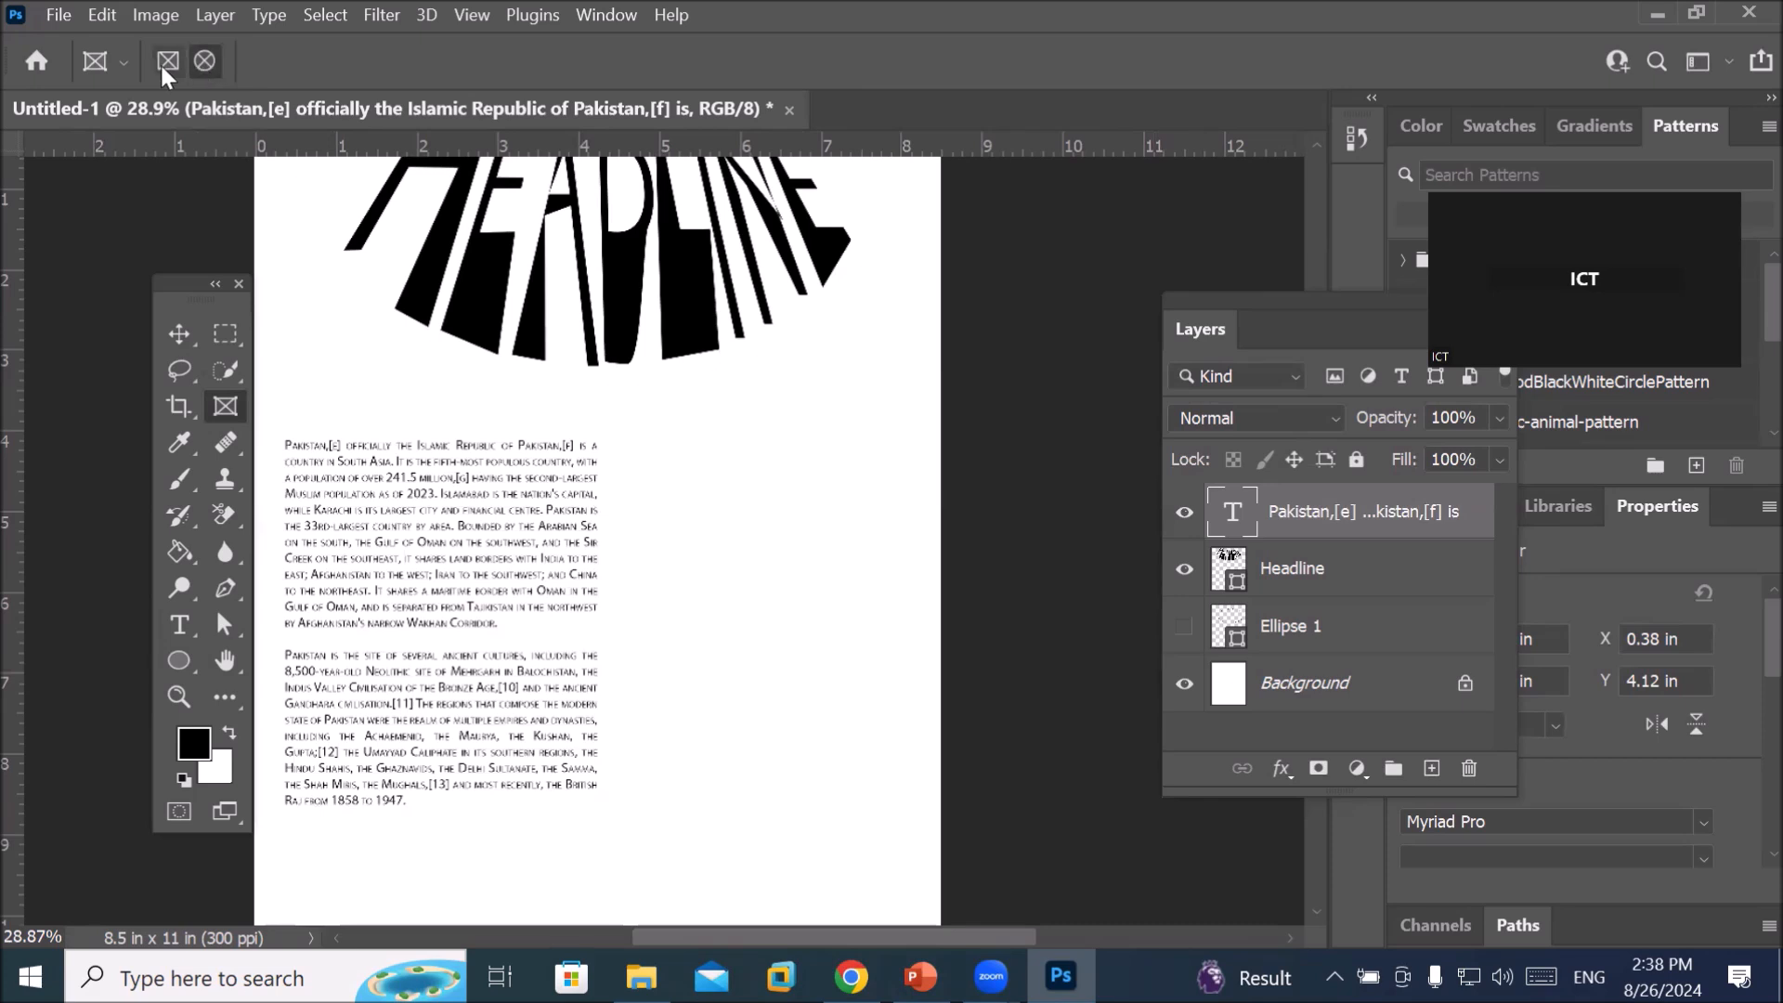
pyautogui.click(205, 62)
pyautogui.moveTo(677, 444); pyautogui.dragTo(900, 637)
# Draw a second elliptical frame about 2.29 in high below the first and narrow it to the first frame's width
pyautogui.scroll(-2, 932, 625)
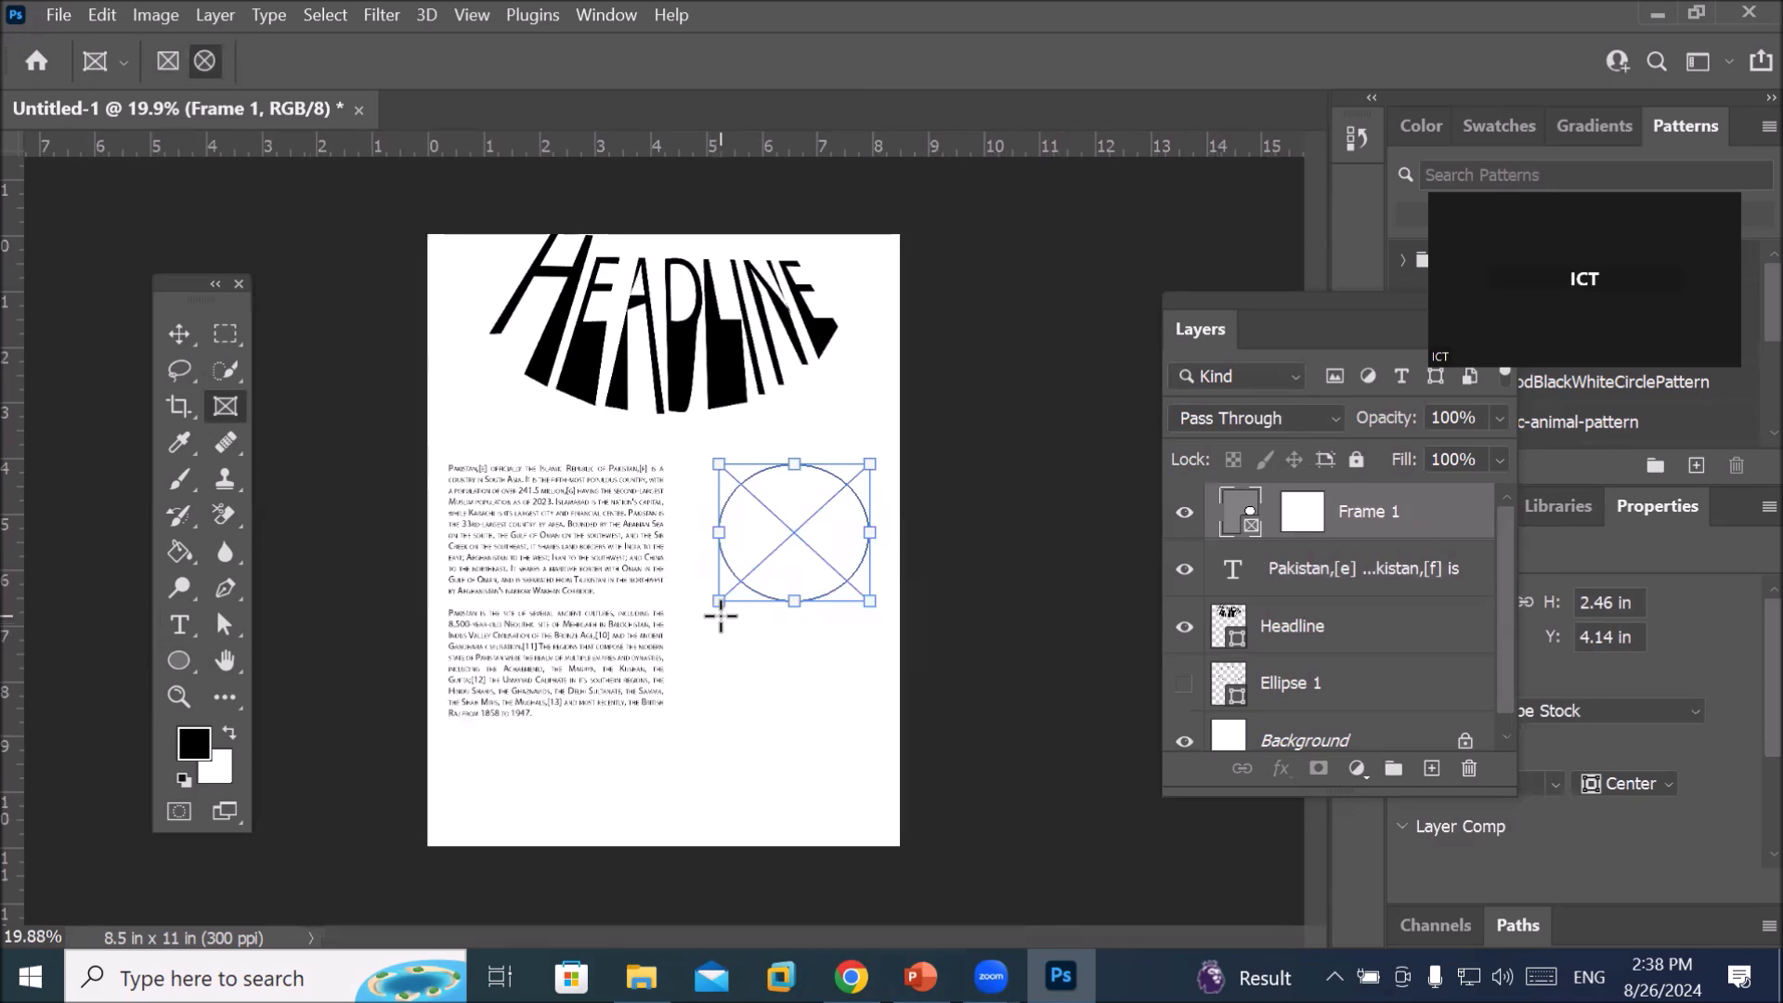
pyautogui.moveTo(720, 615); pyautogui.dragTo(851, 709)
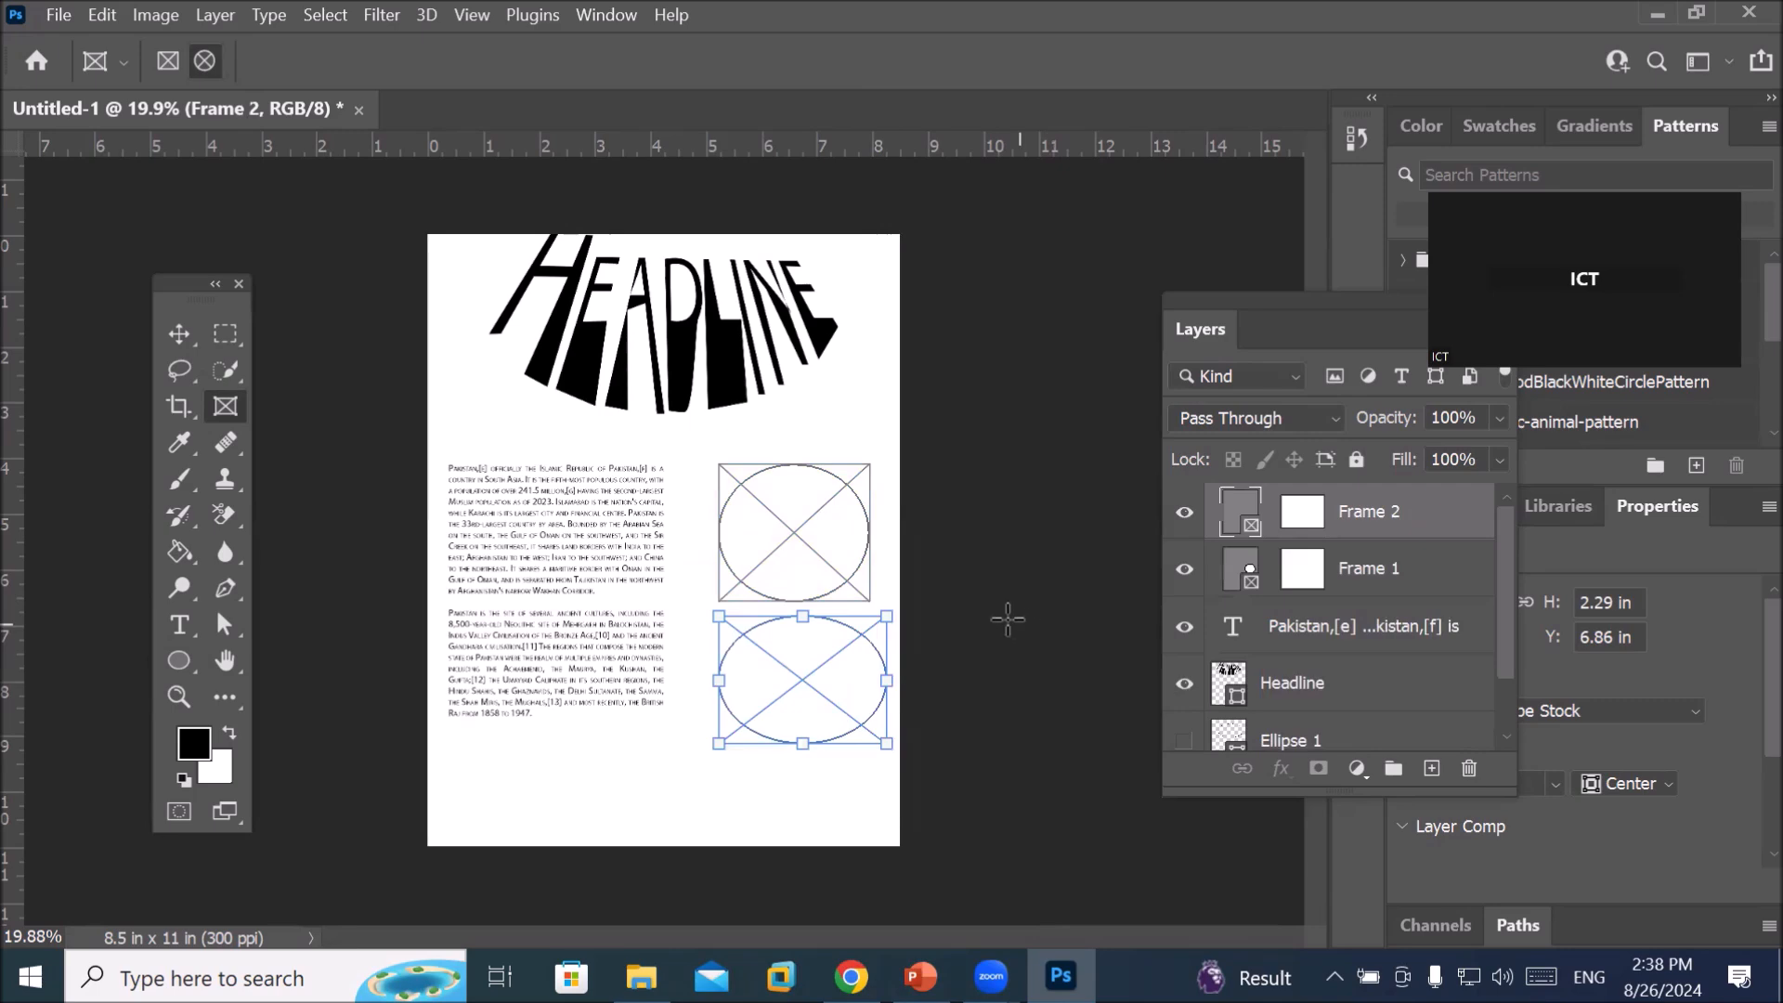
pyautogui.scroll(-1, 1008, 621)
pyautogui.scroll(-1, 1008, 621)
pyautogui.scroll(2, 924, 671)
pyautogui.scroll(-1, 920, 675)
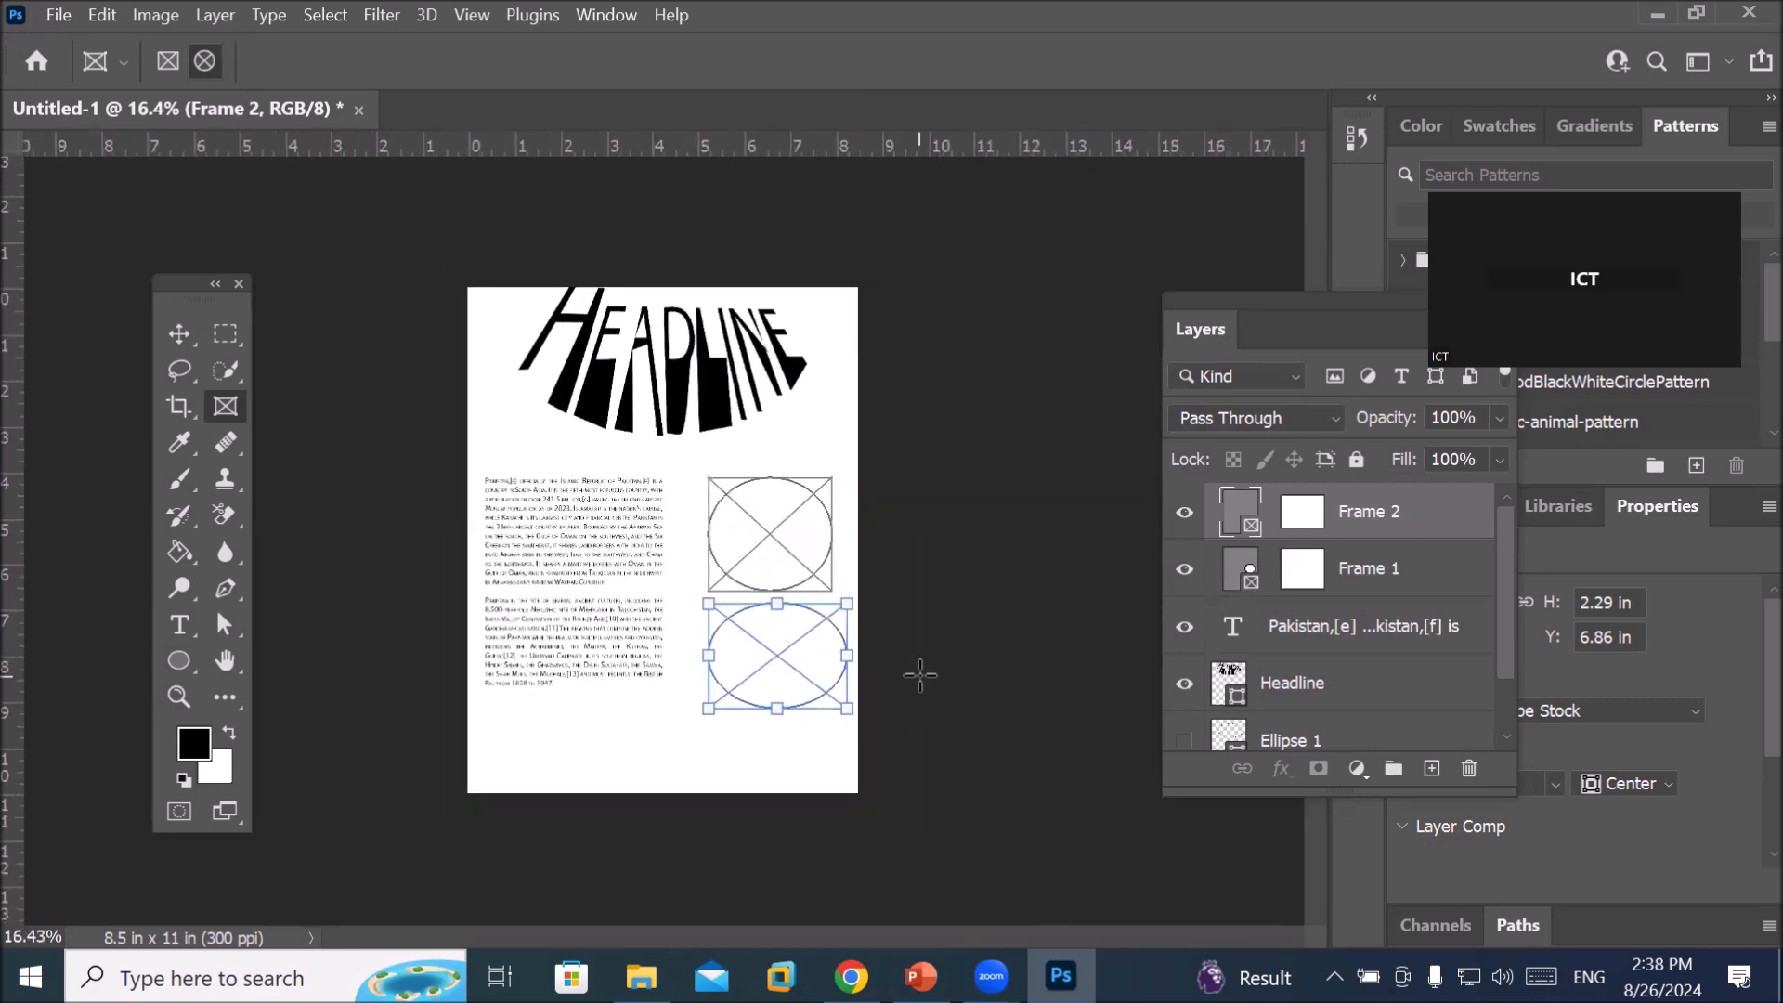
pyautogui.moveTo(846, 655); pyautogui.dragTo(832, 660)
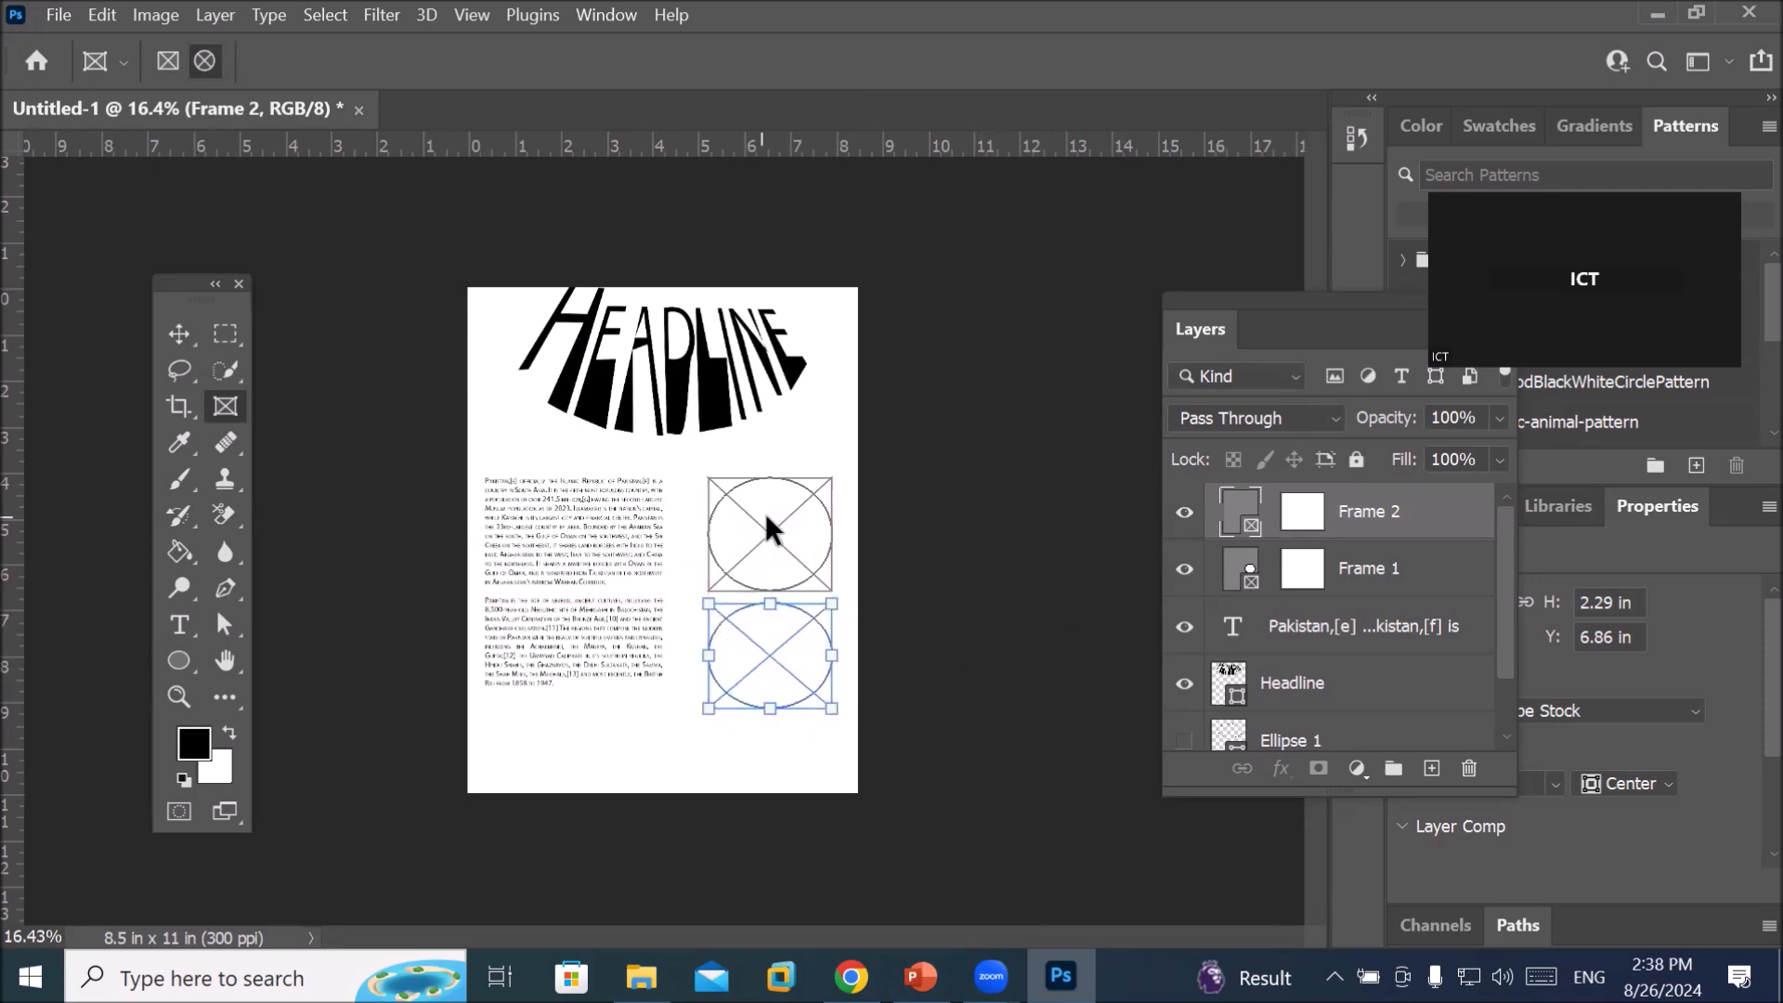
# Extend the lower frame downward to a height of about 2.57 in
pyautogui.click(1291, 581)
pyautogui.click(1290, 577)
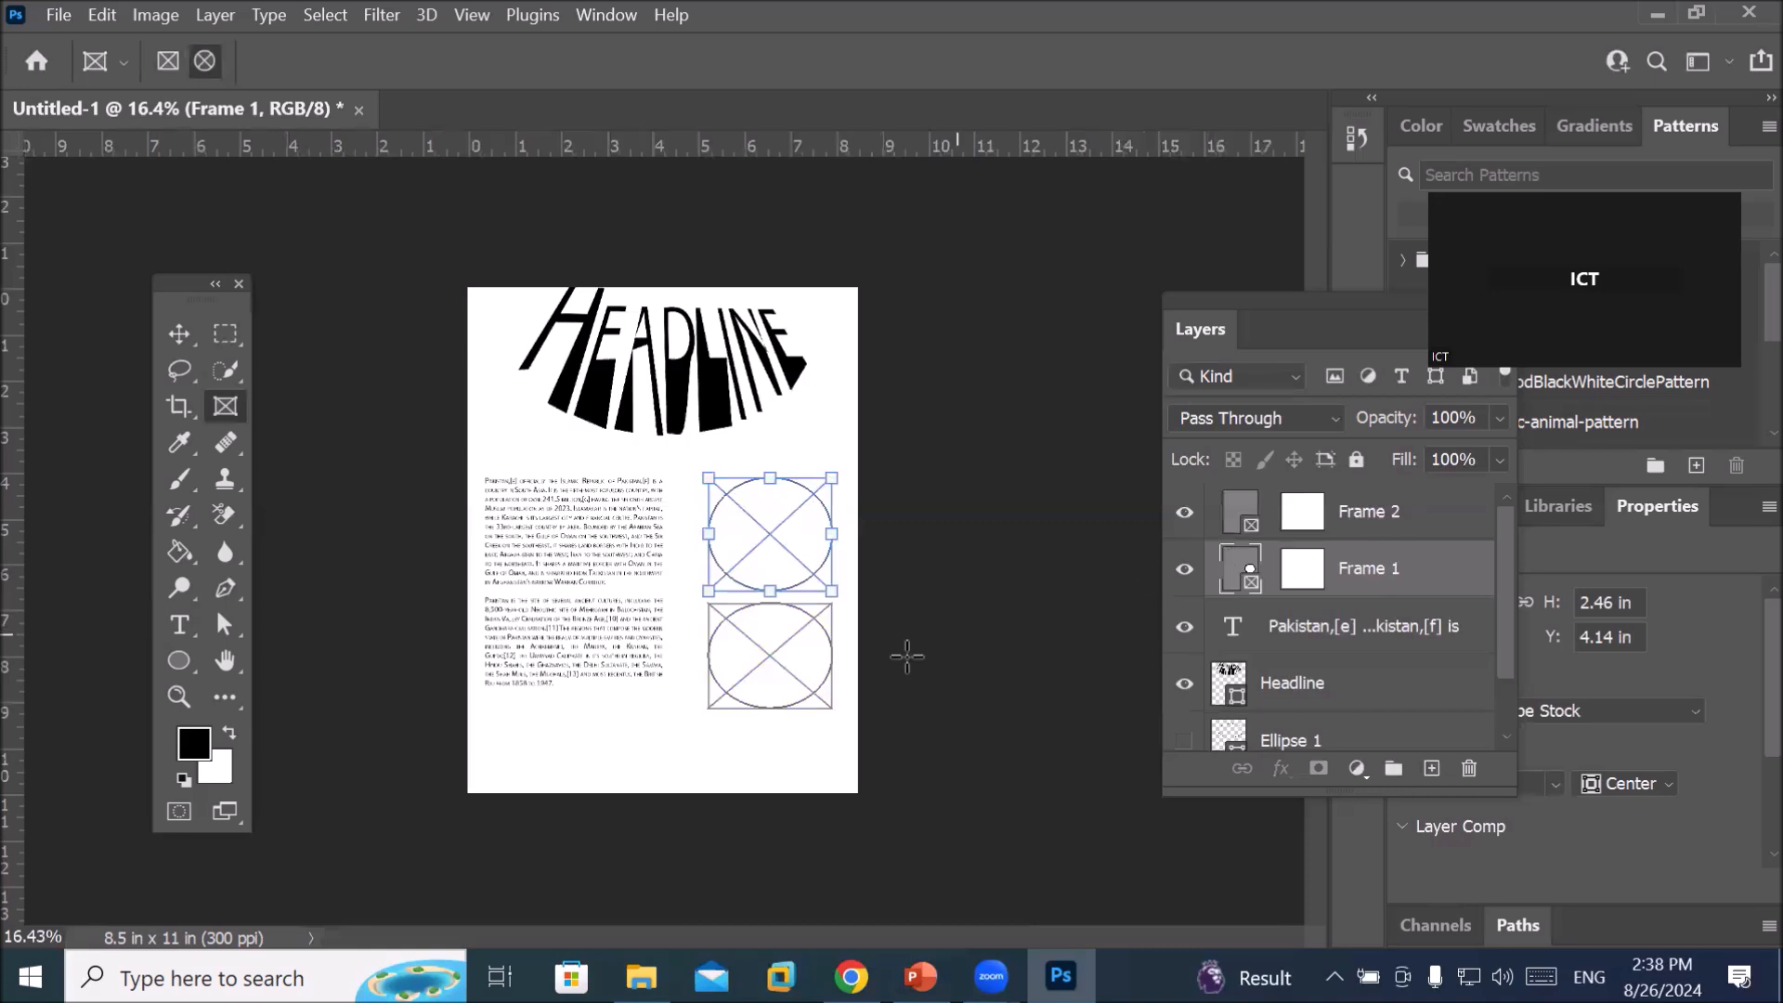
pyautogui.click(769, 703)
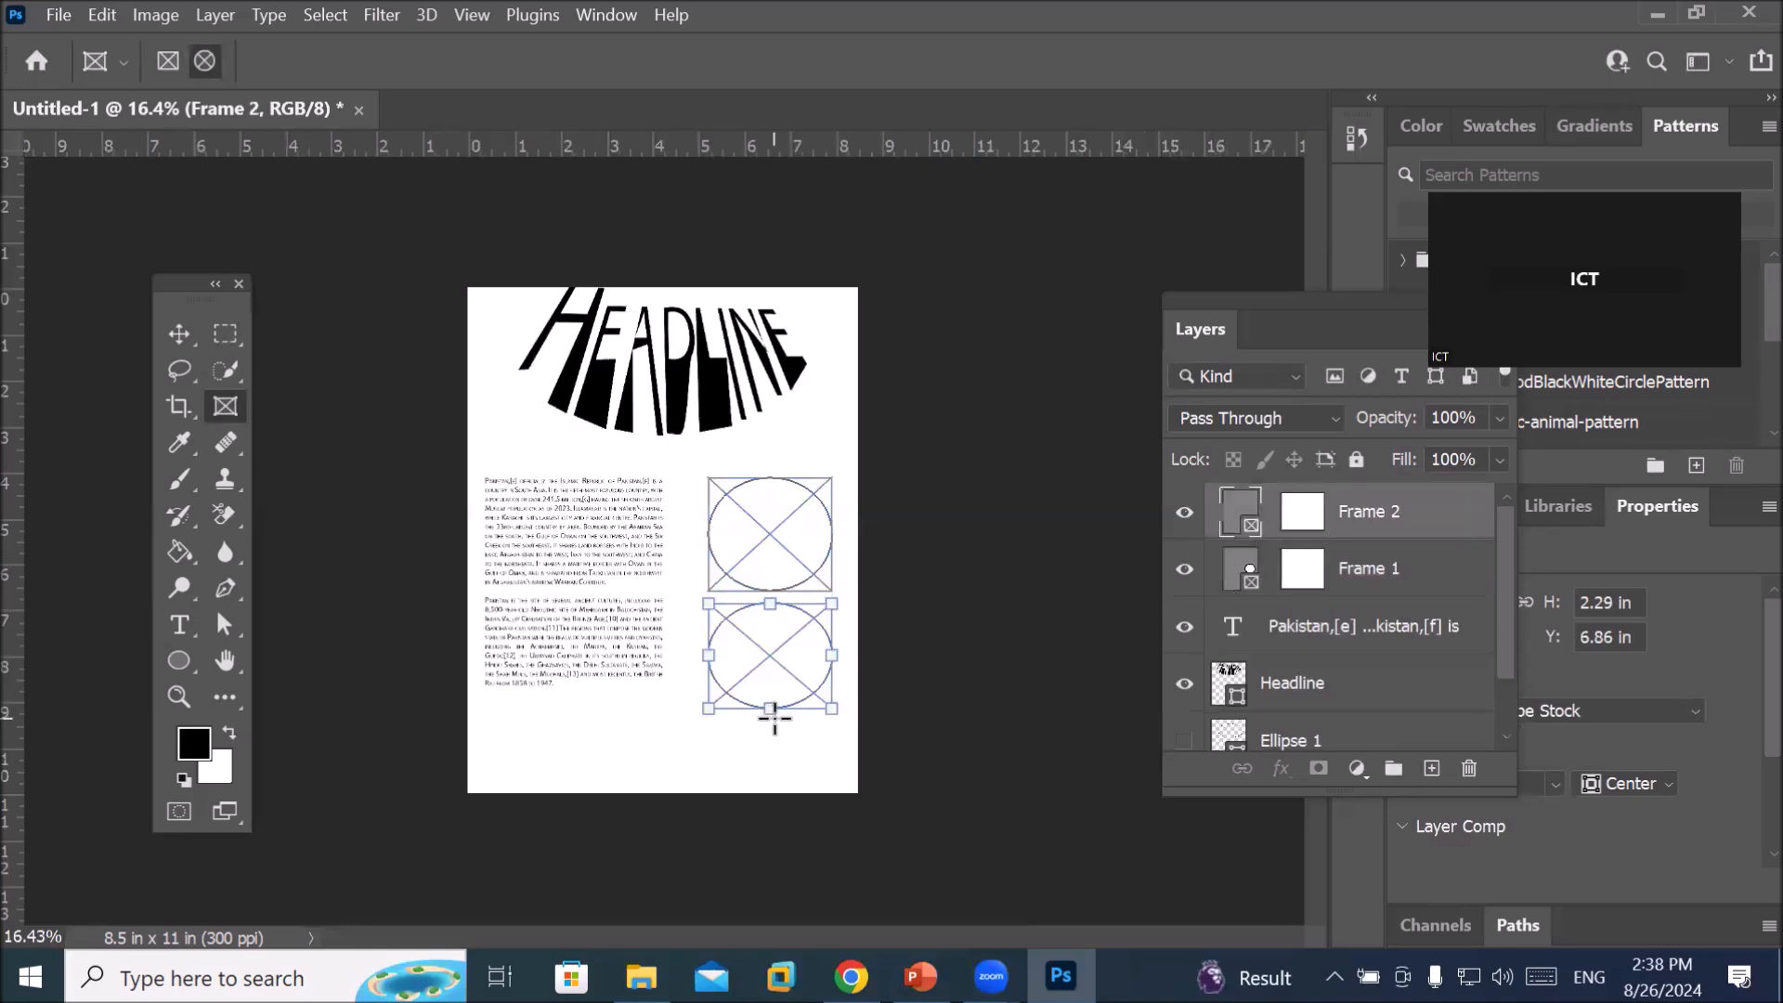
pyautogui.moveTo(772, 708); pyautogui.dragTo(774, 713)
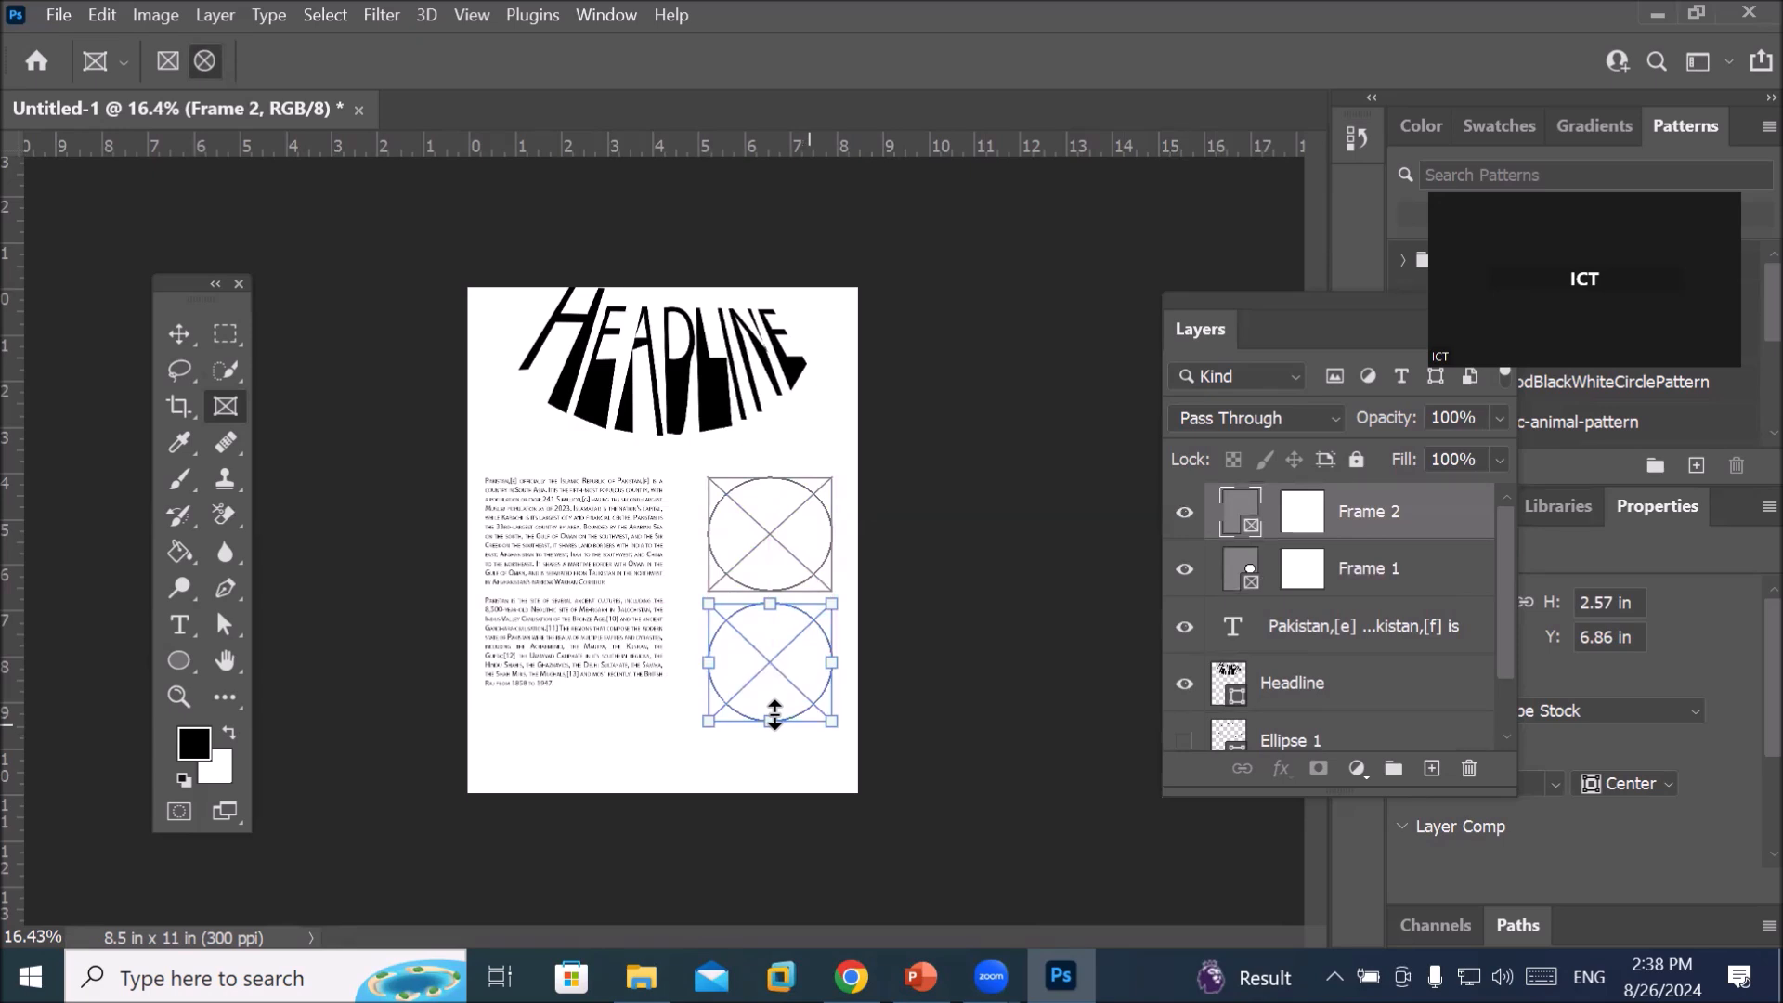
# Place the embedded image linkedin-sales-solutions-Jk3u514GJes-unsplash from the Computer room Products folder into the upper frame
pyautogui.click(1315, 583)
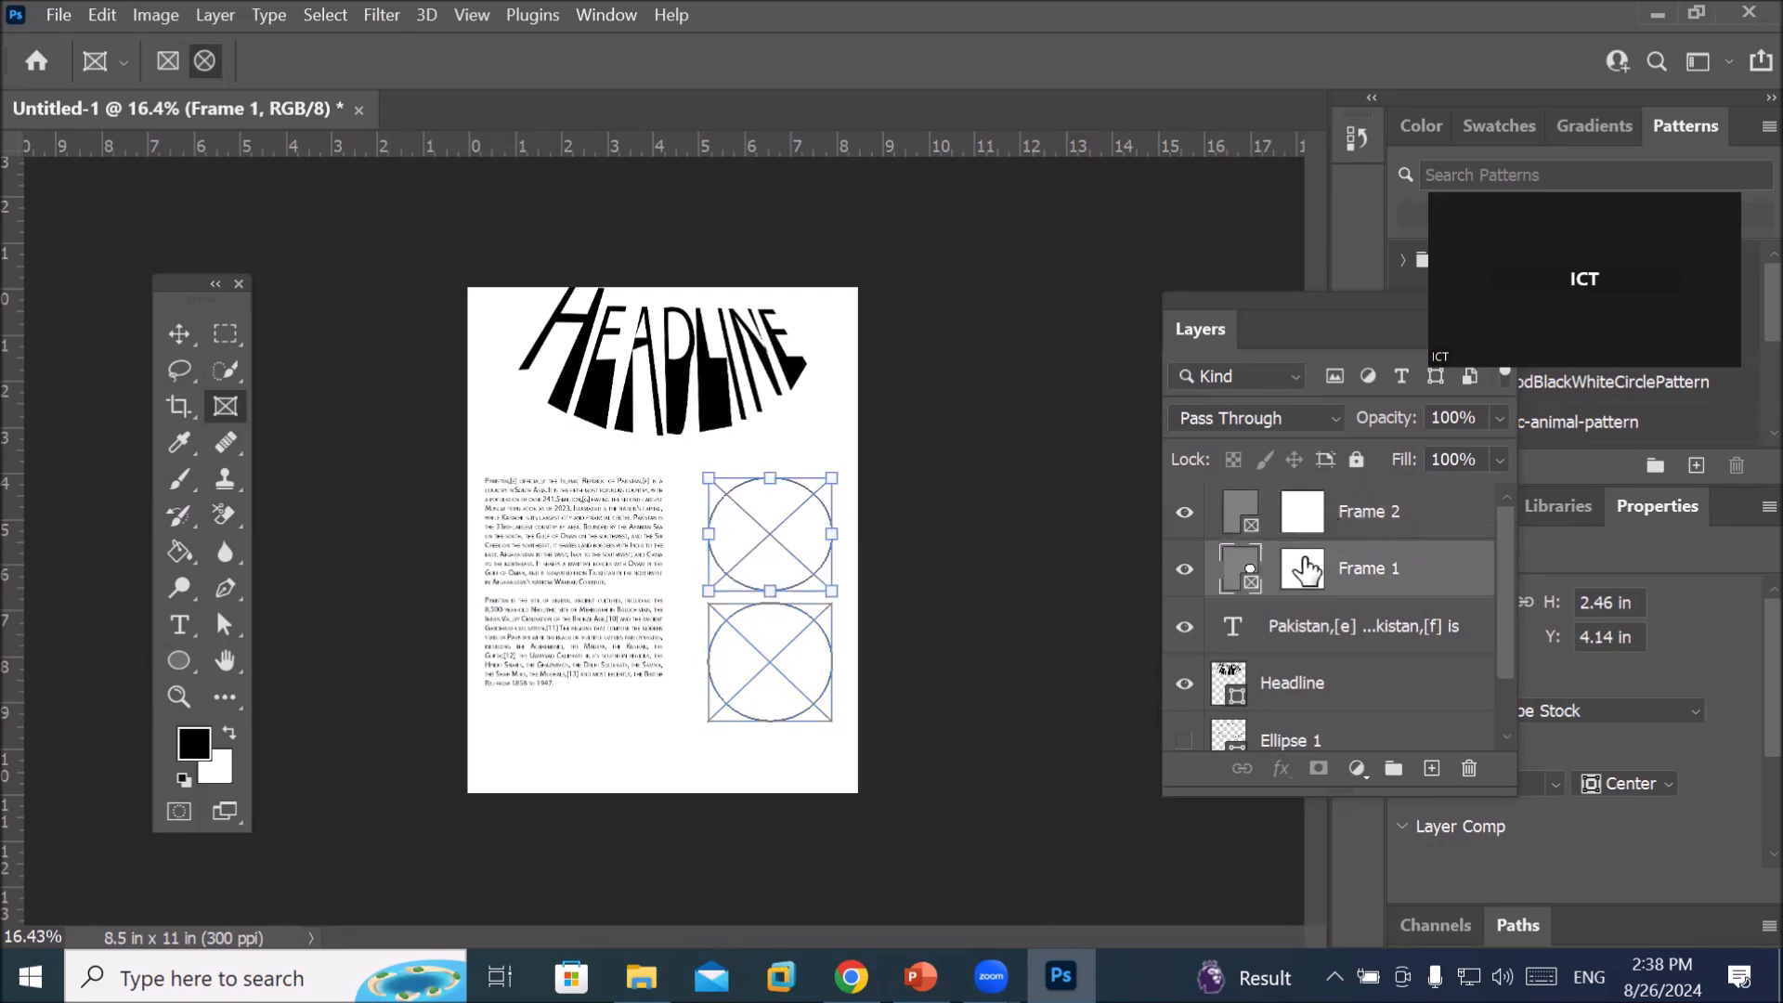
pyautogui.click(1305, 523)
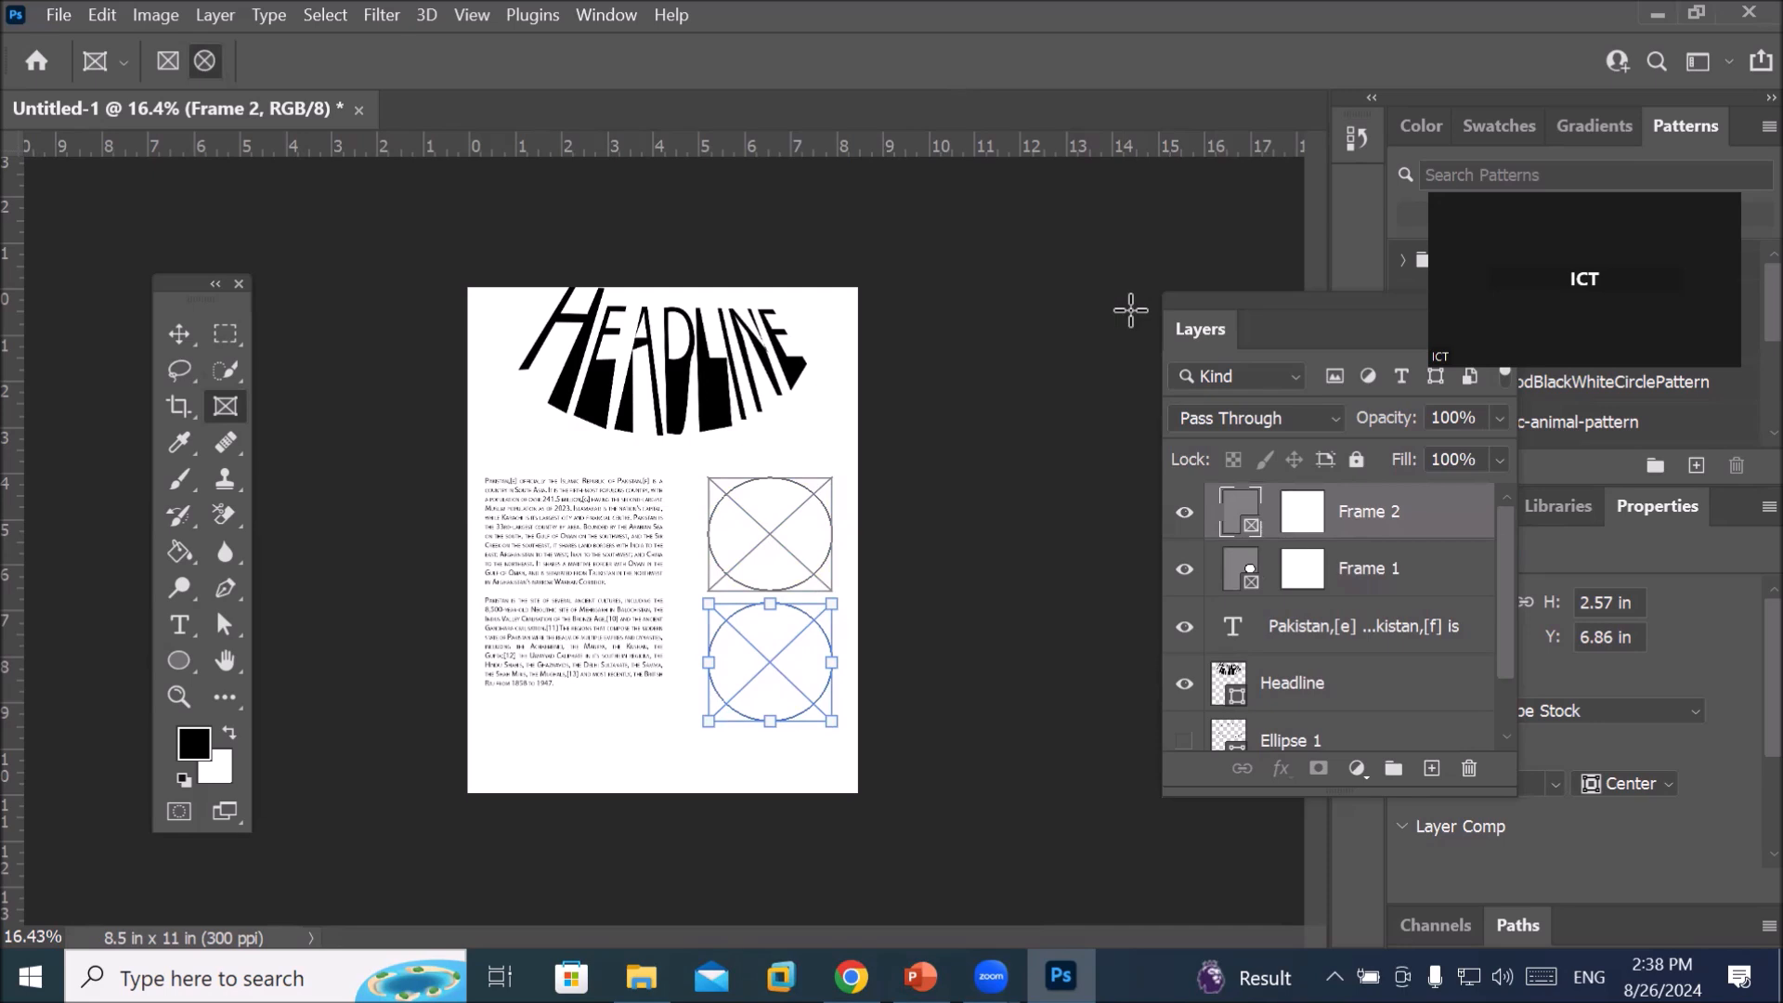
pyautogui.click(1303, 579)
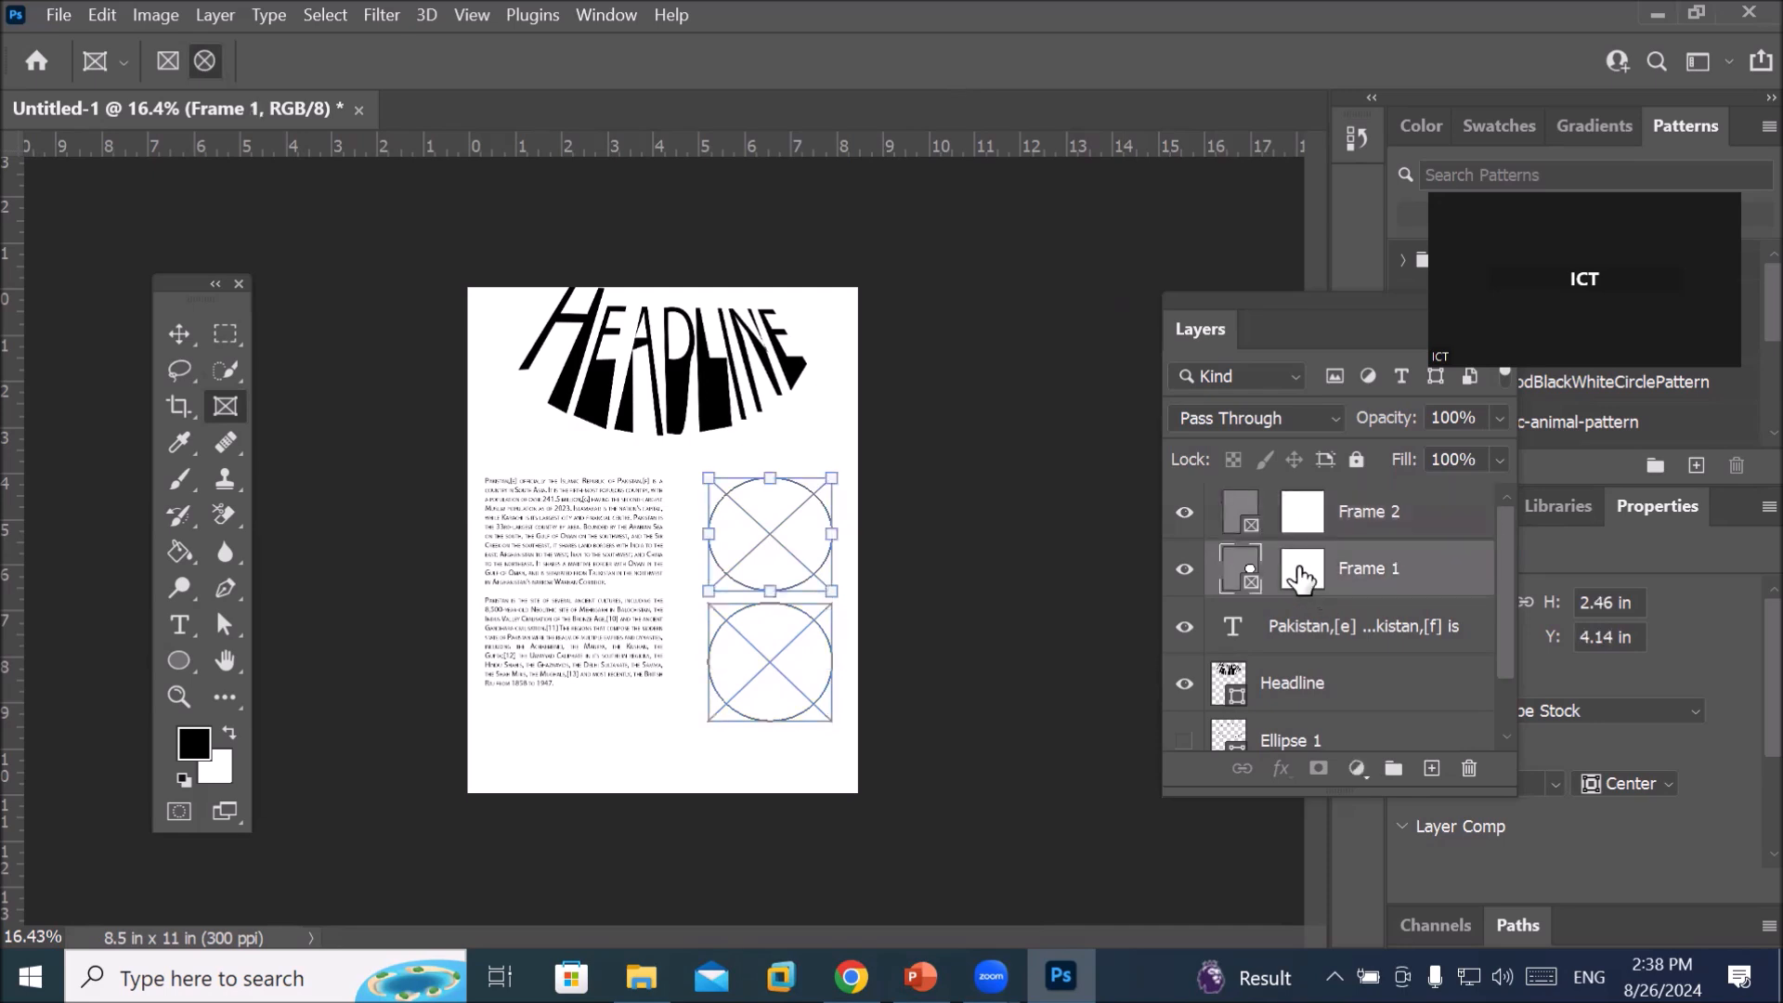
pyautogui.click(59, 17)
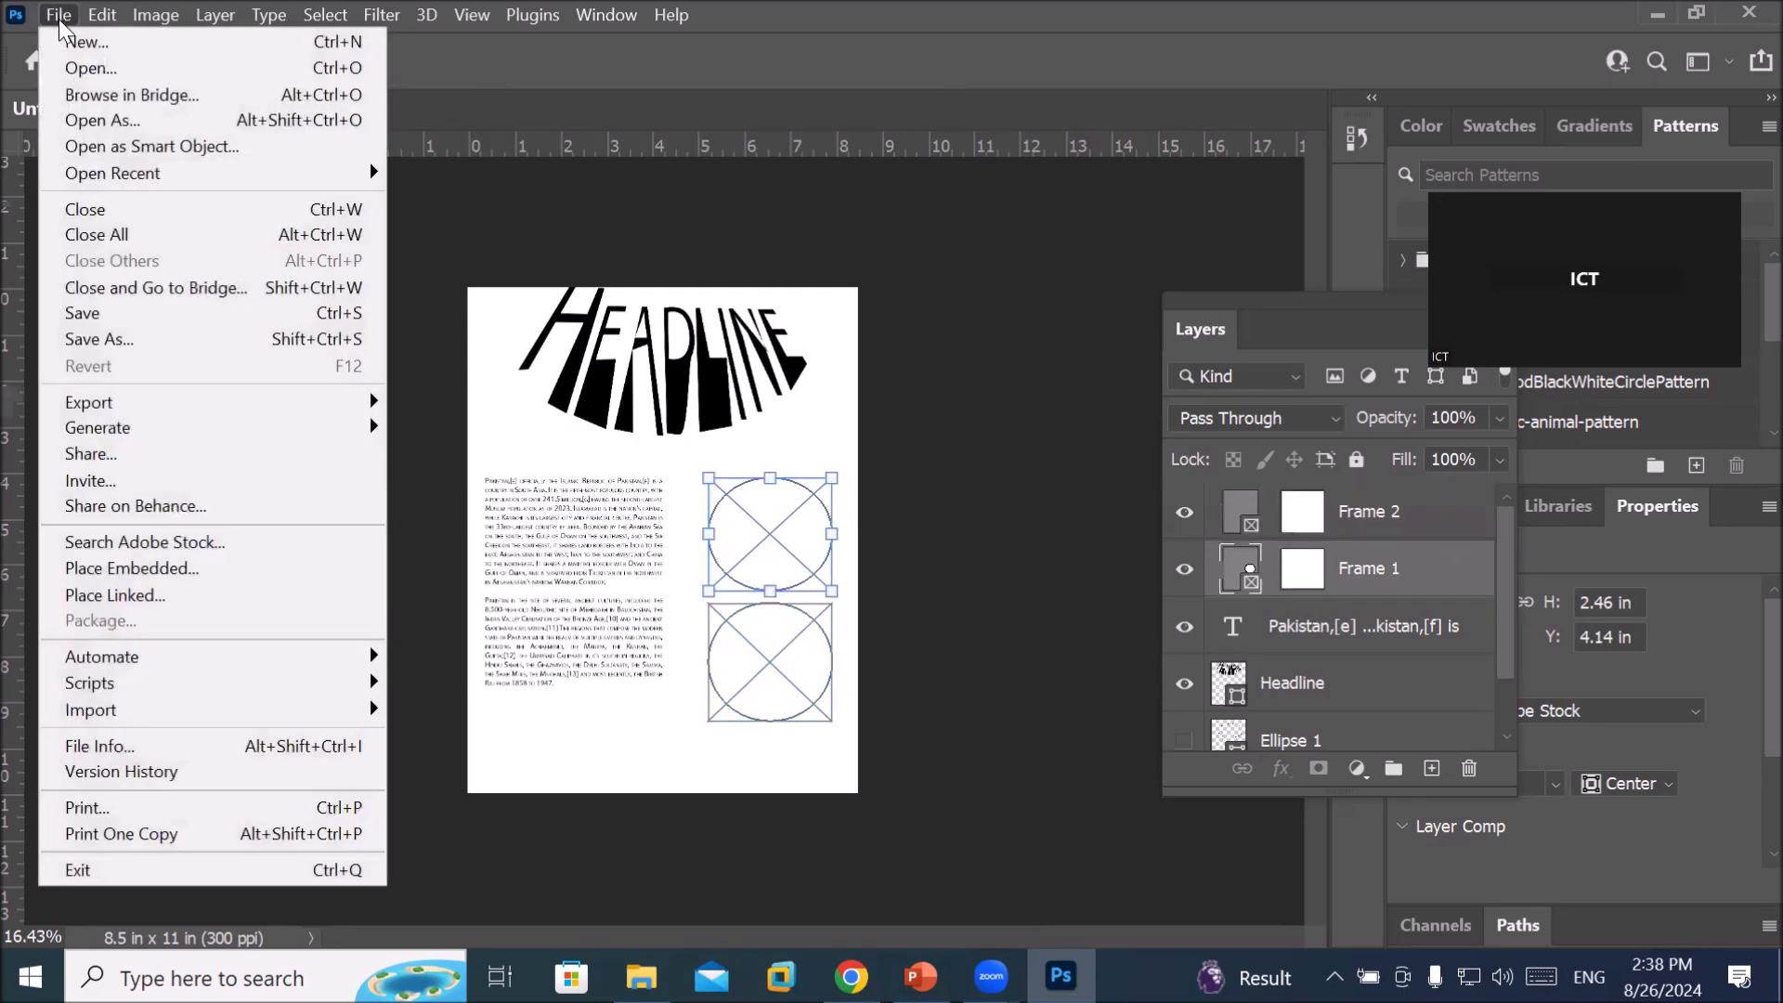
pyautogui.click(235, 573)
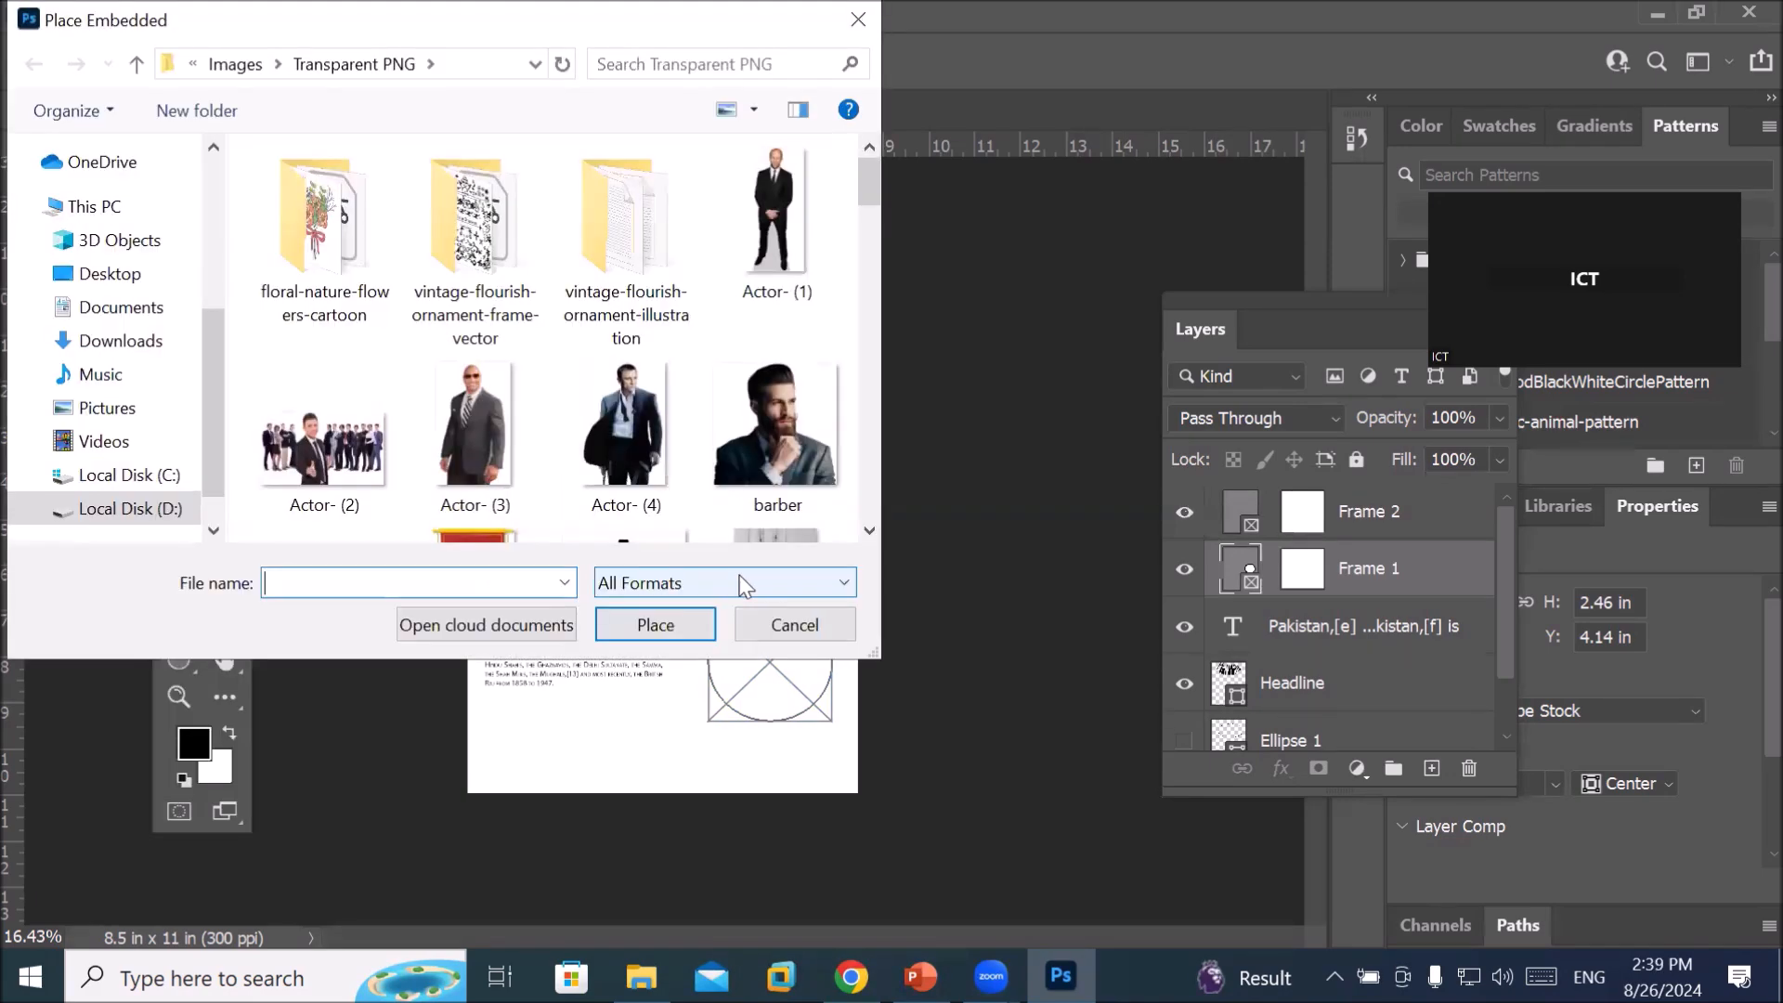
pyautogui.click(240, 64)
pyautogui.scroll(5, 362, 375)
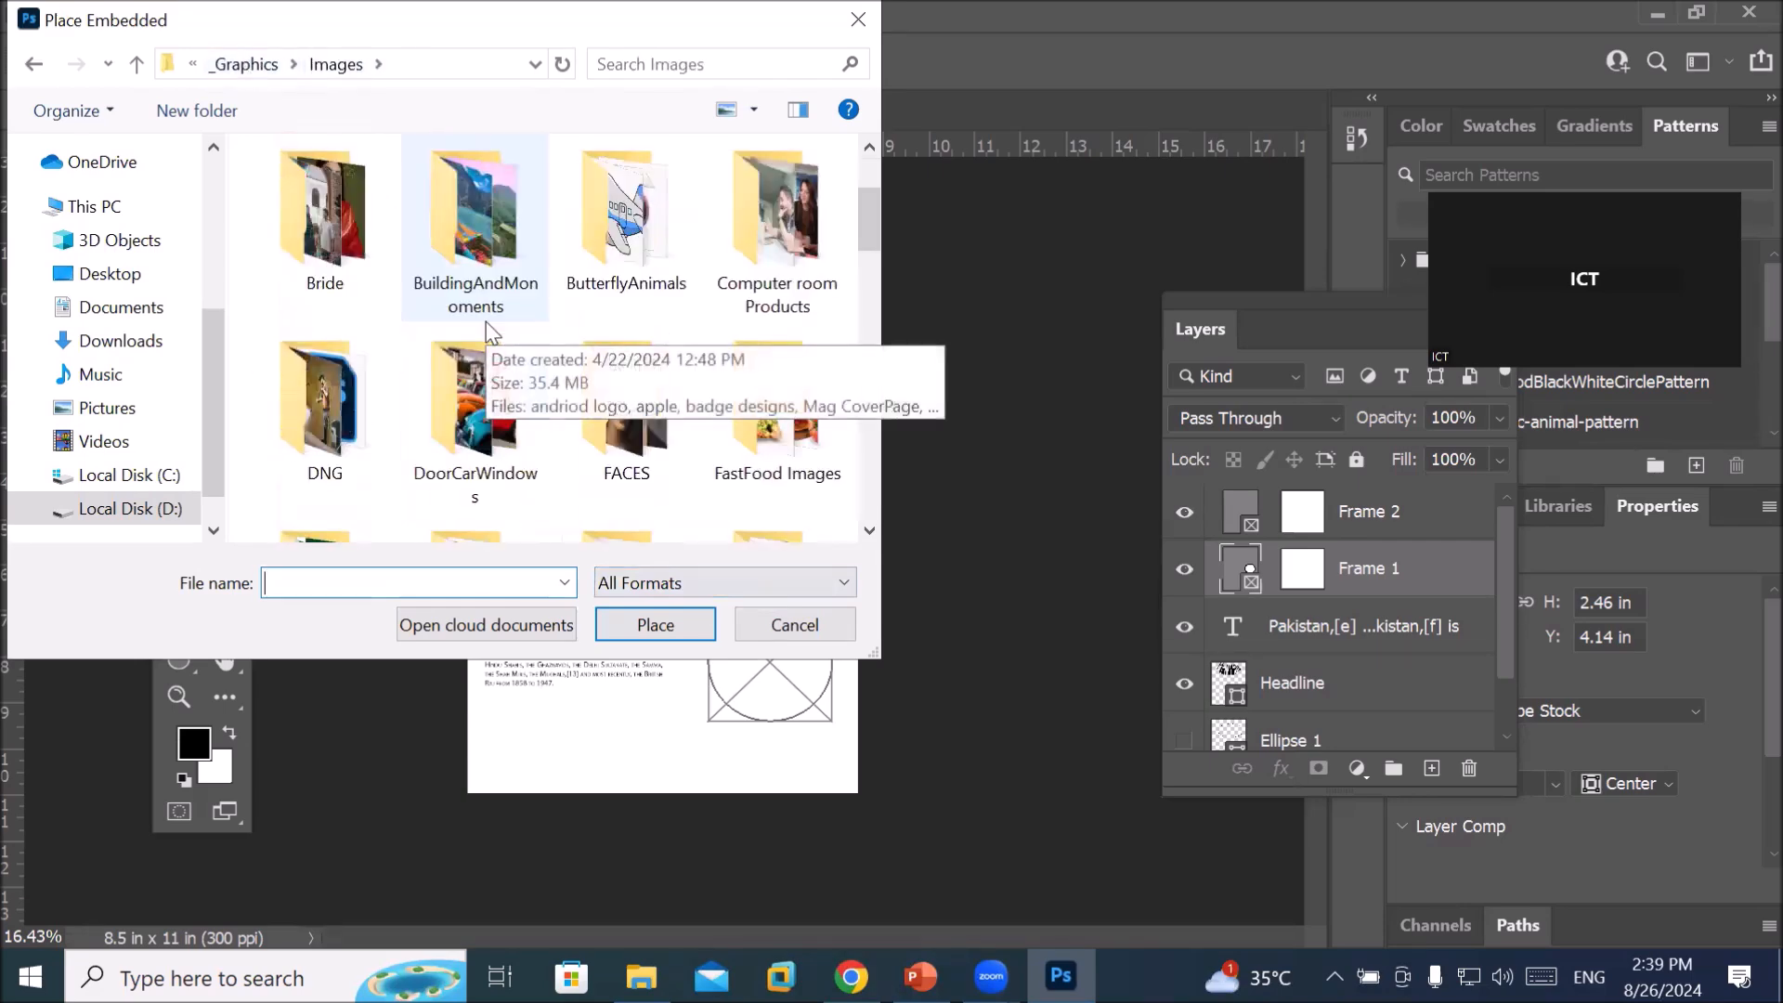
pyautogui.doubleClick(801, 230)
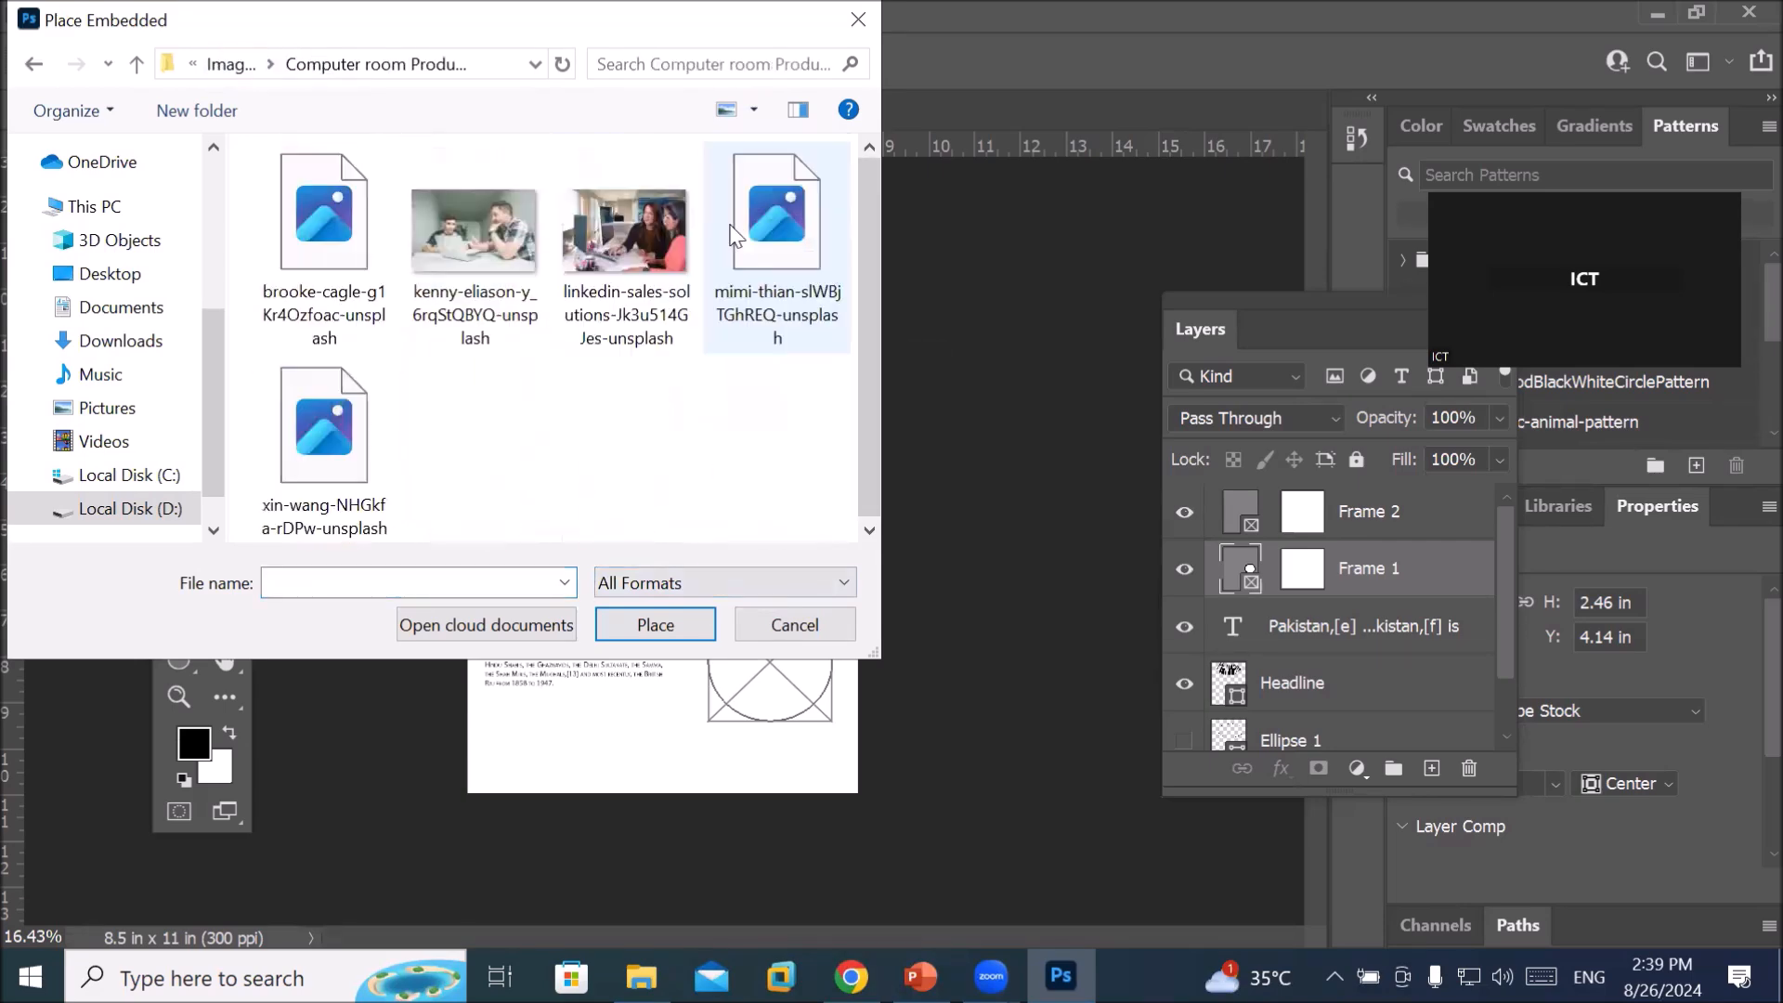
pyautogui.click(617, 210)
pyautogui.doubleClick(616, 210)
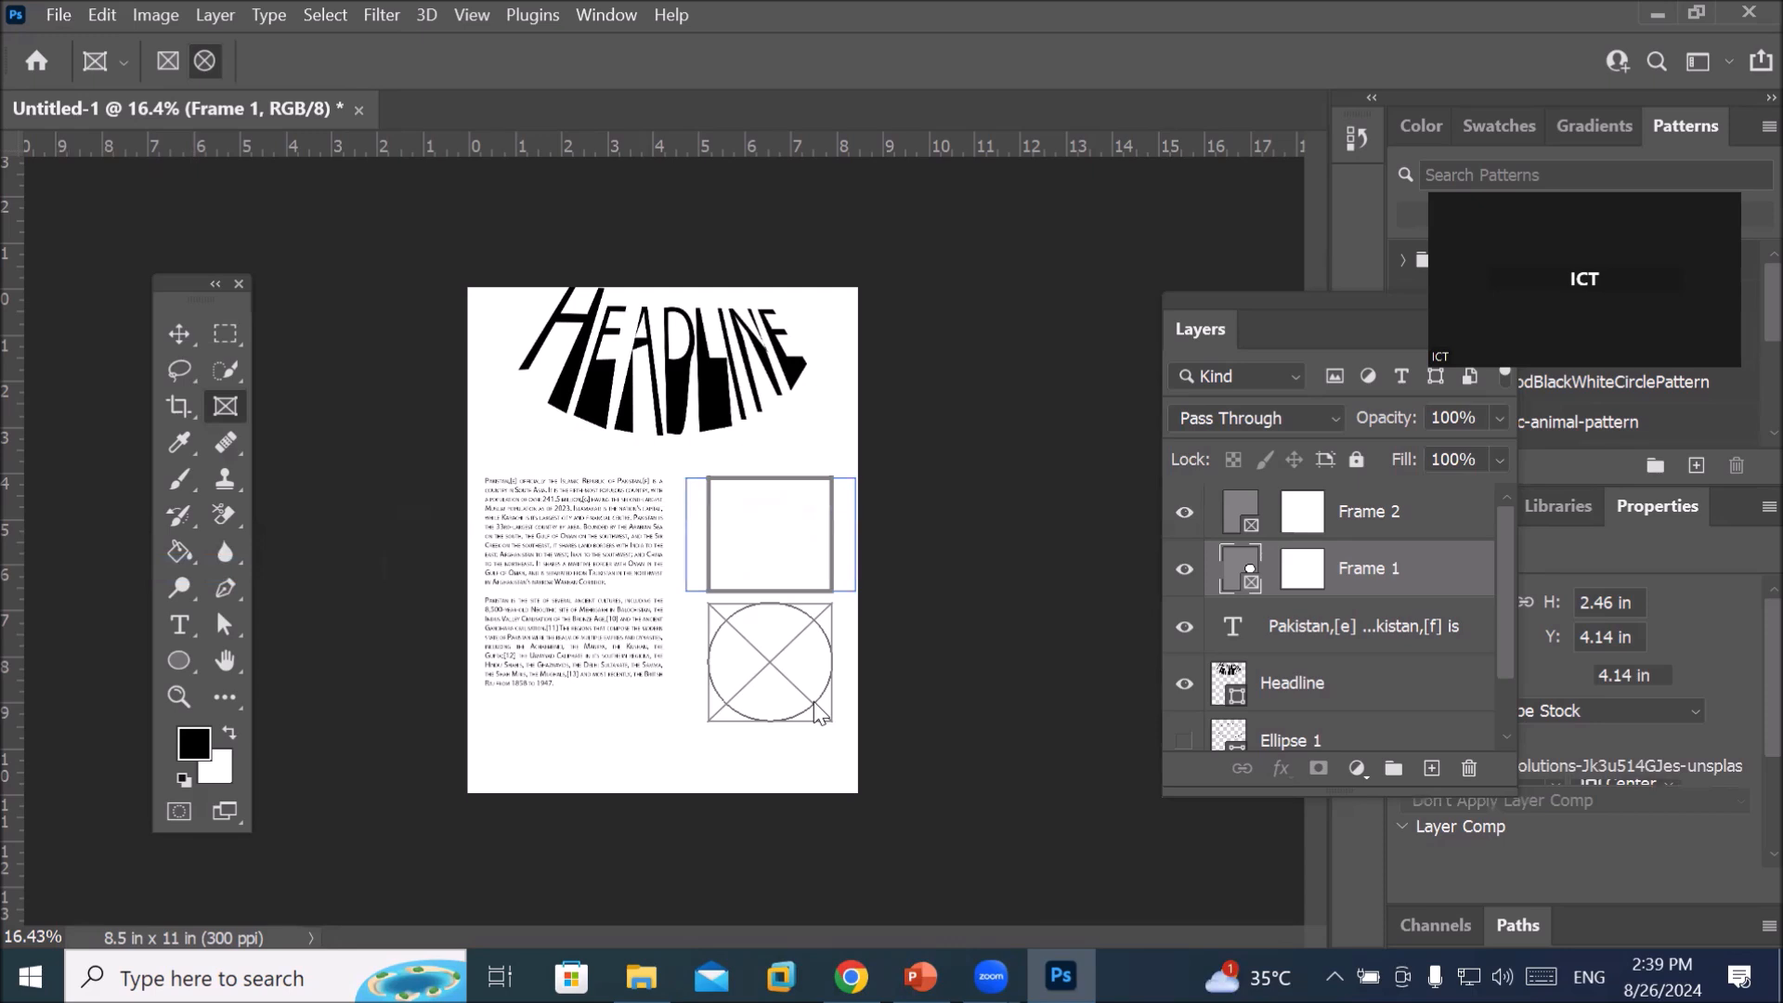
# Transform the photo inside the upper frame to 3.55% width, shifting it left so both women show and its right edge meets the frame
pyautogui.scroll(3, 813, 702)
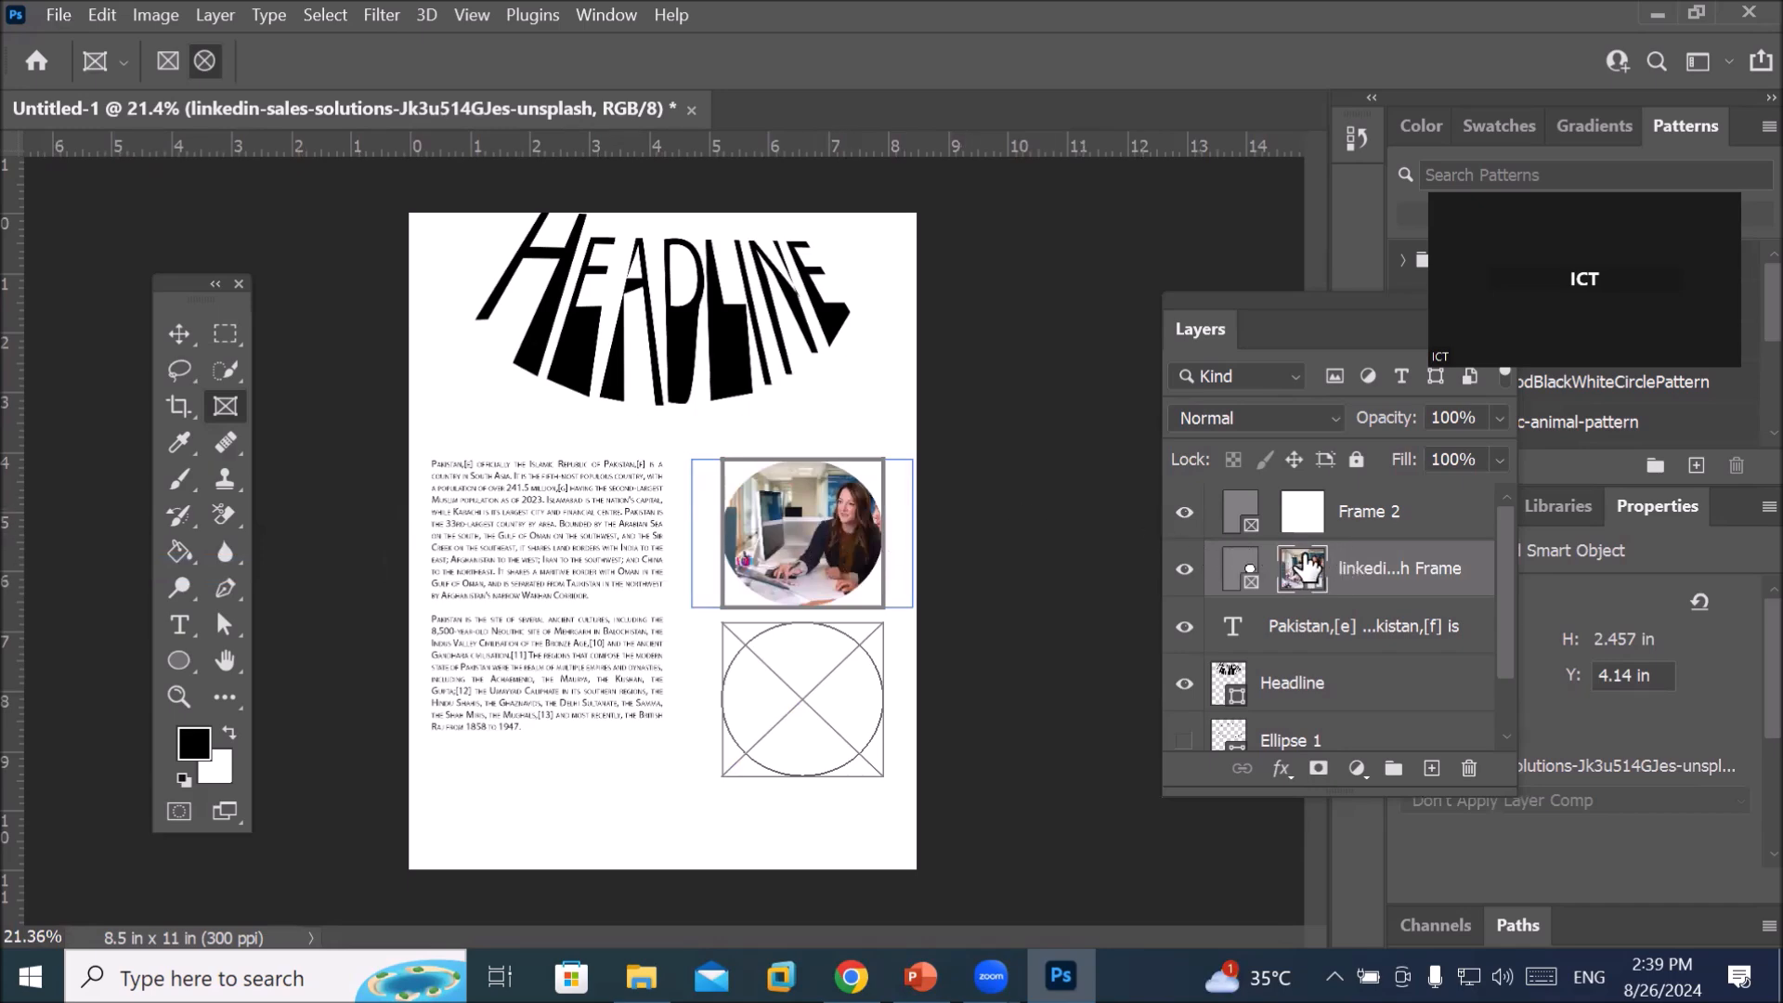
pyautogui.scroll(6, 793, 577)
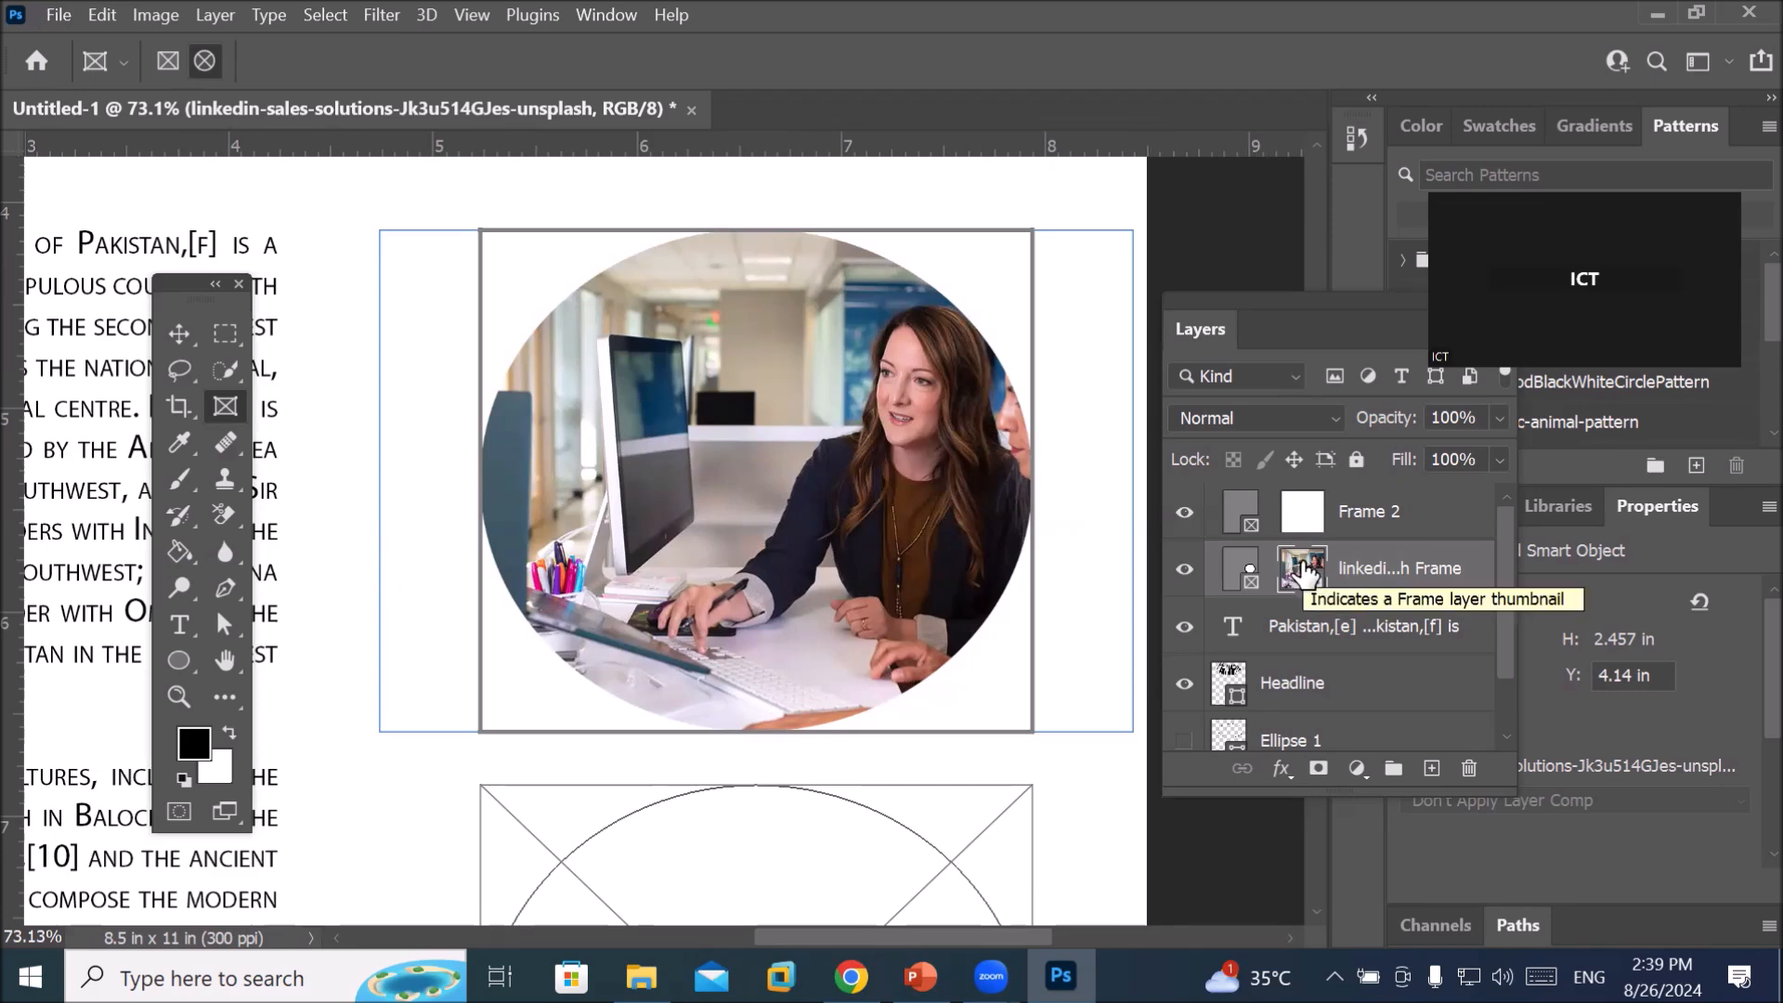
pyautogui.moveTo(1300, 574); pyautogui.dragTo(1304, 578)
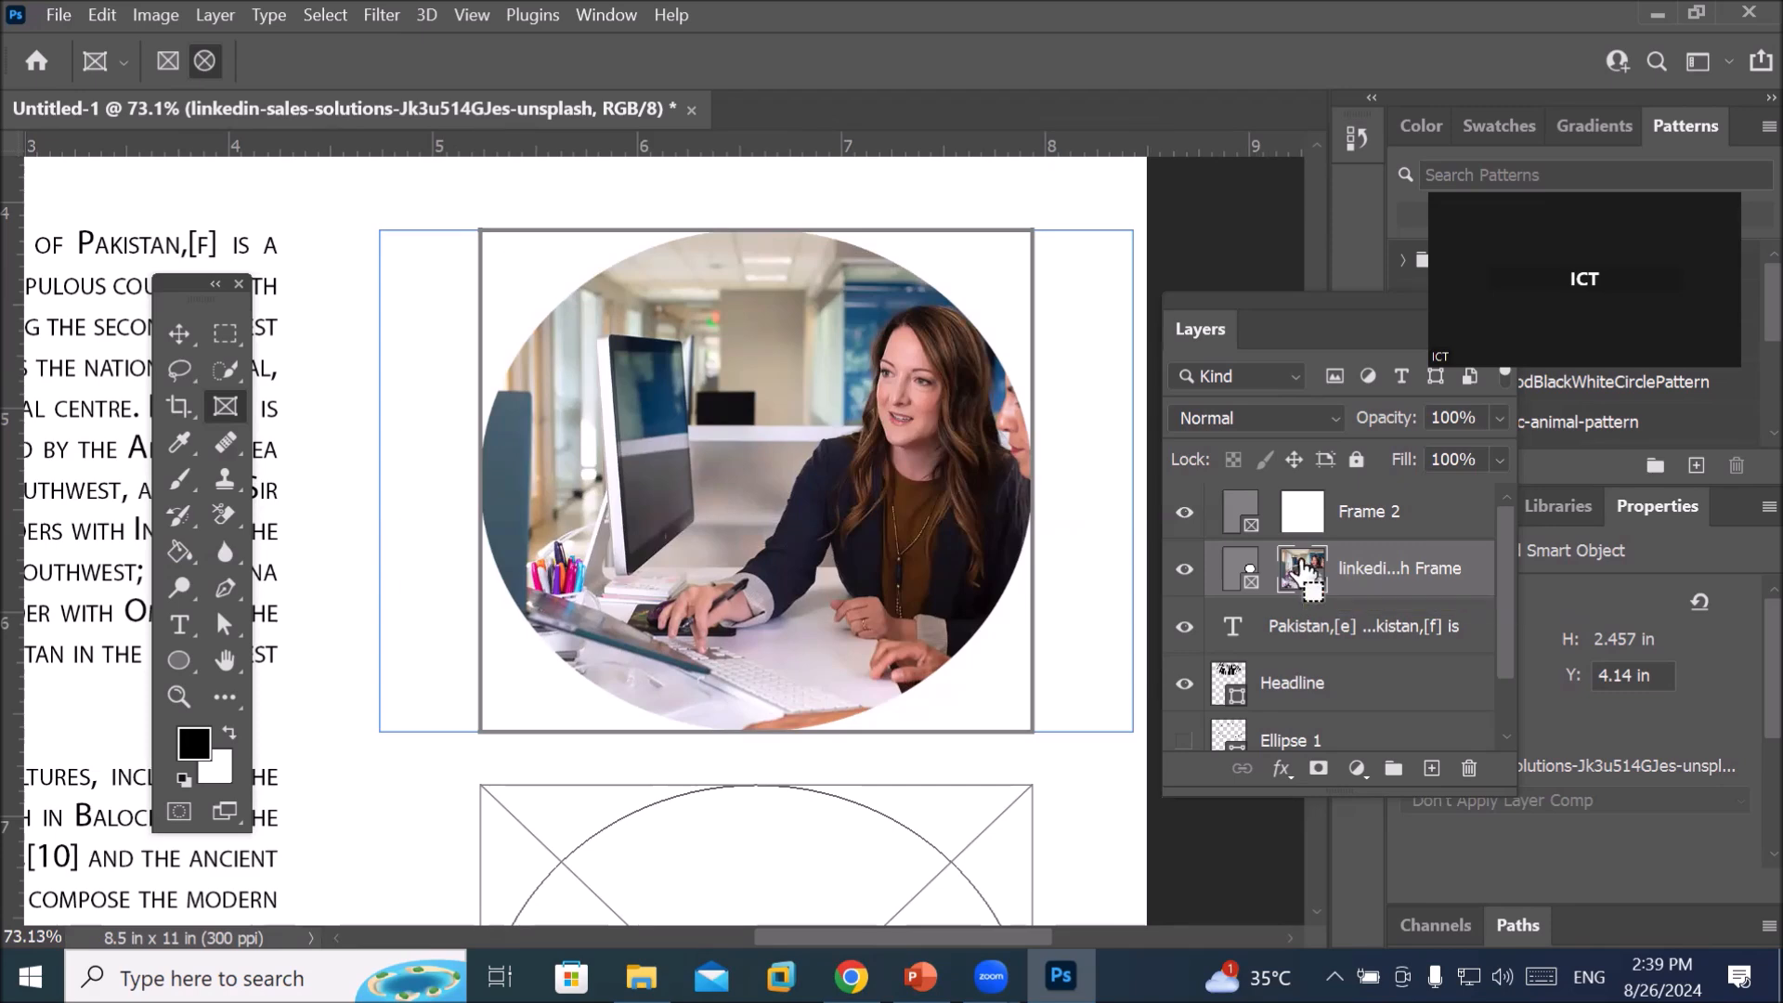
pyautogui.hotkey('ctrl', 't')
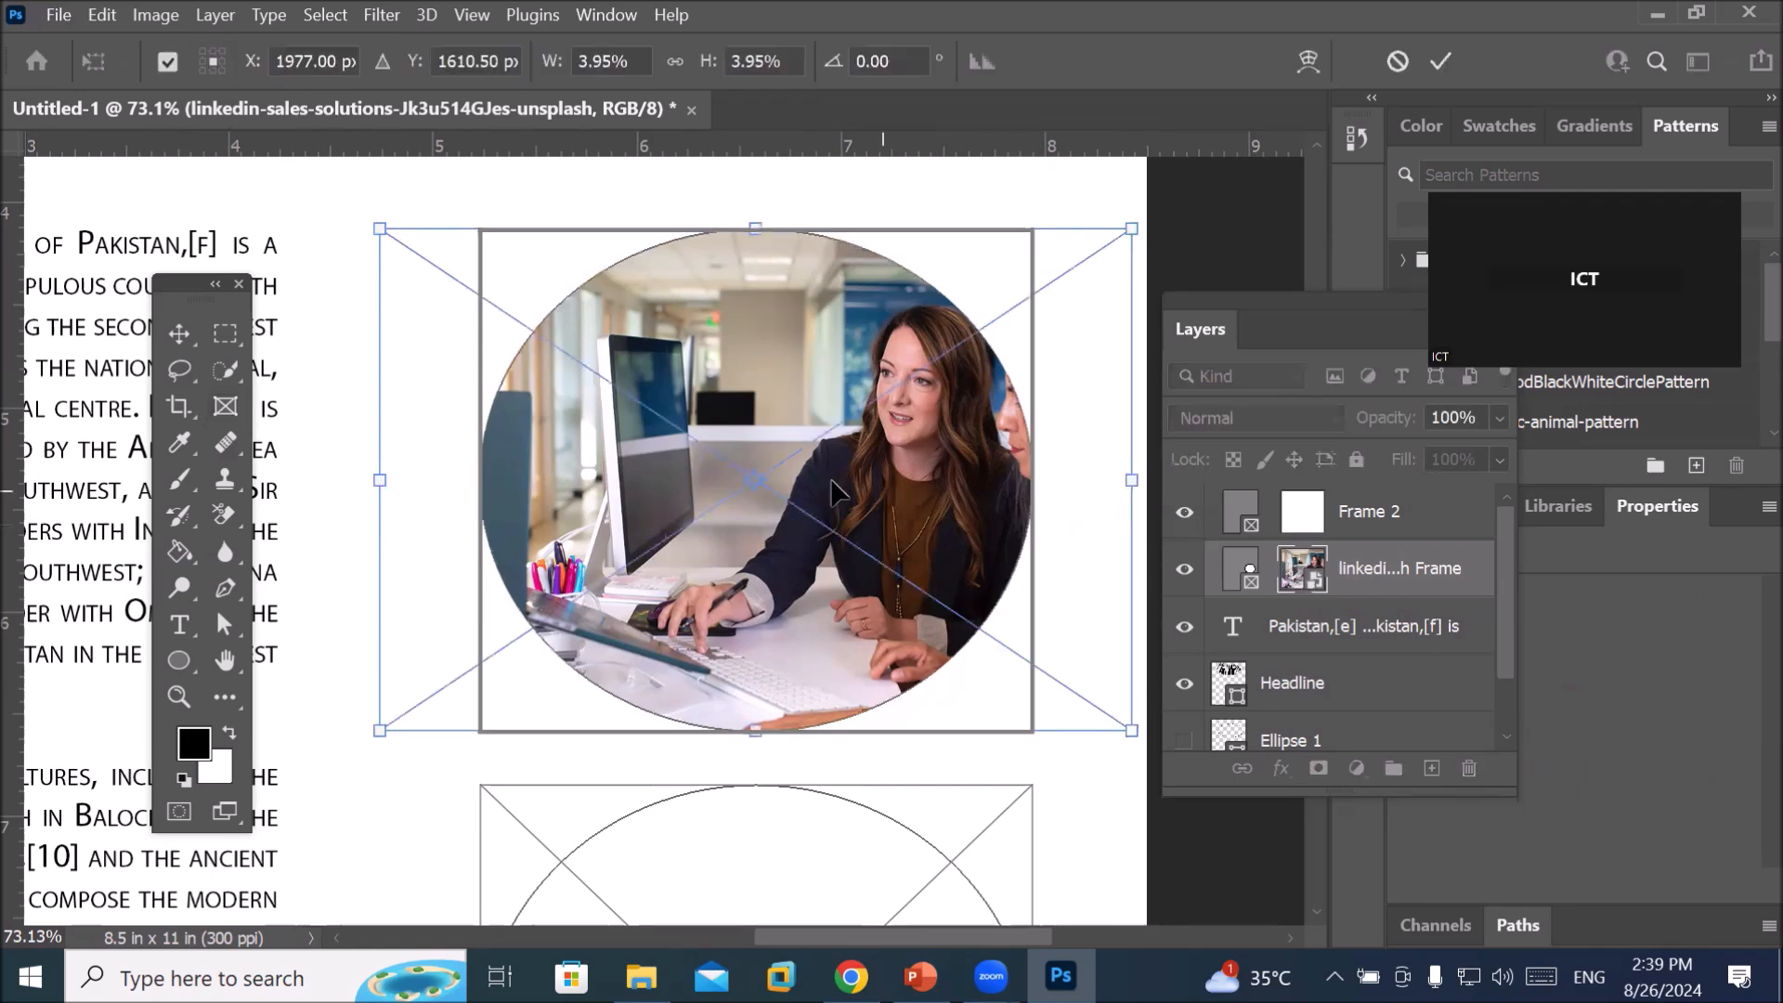
pyautogui.moveTo(378, 489); pyautogui.dragTo(480, 499)
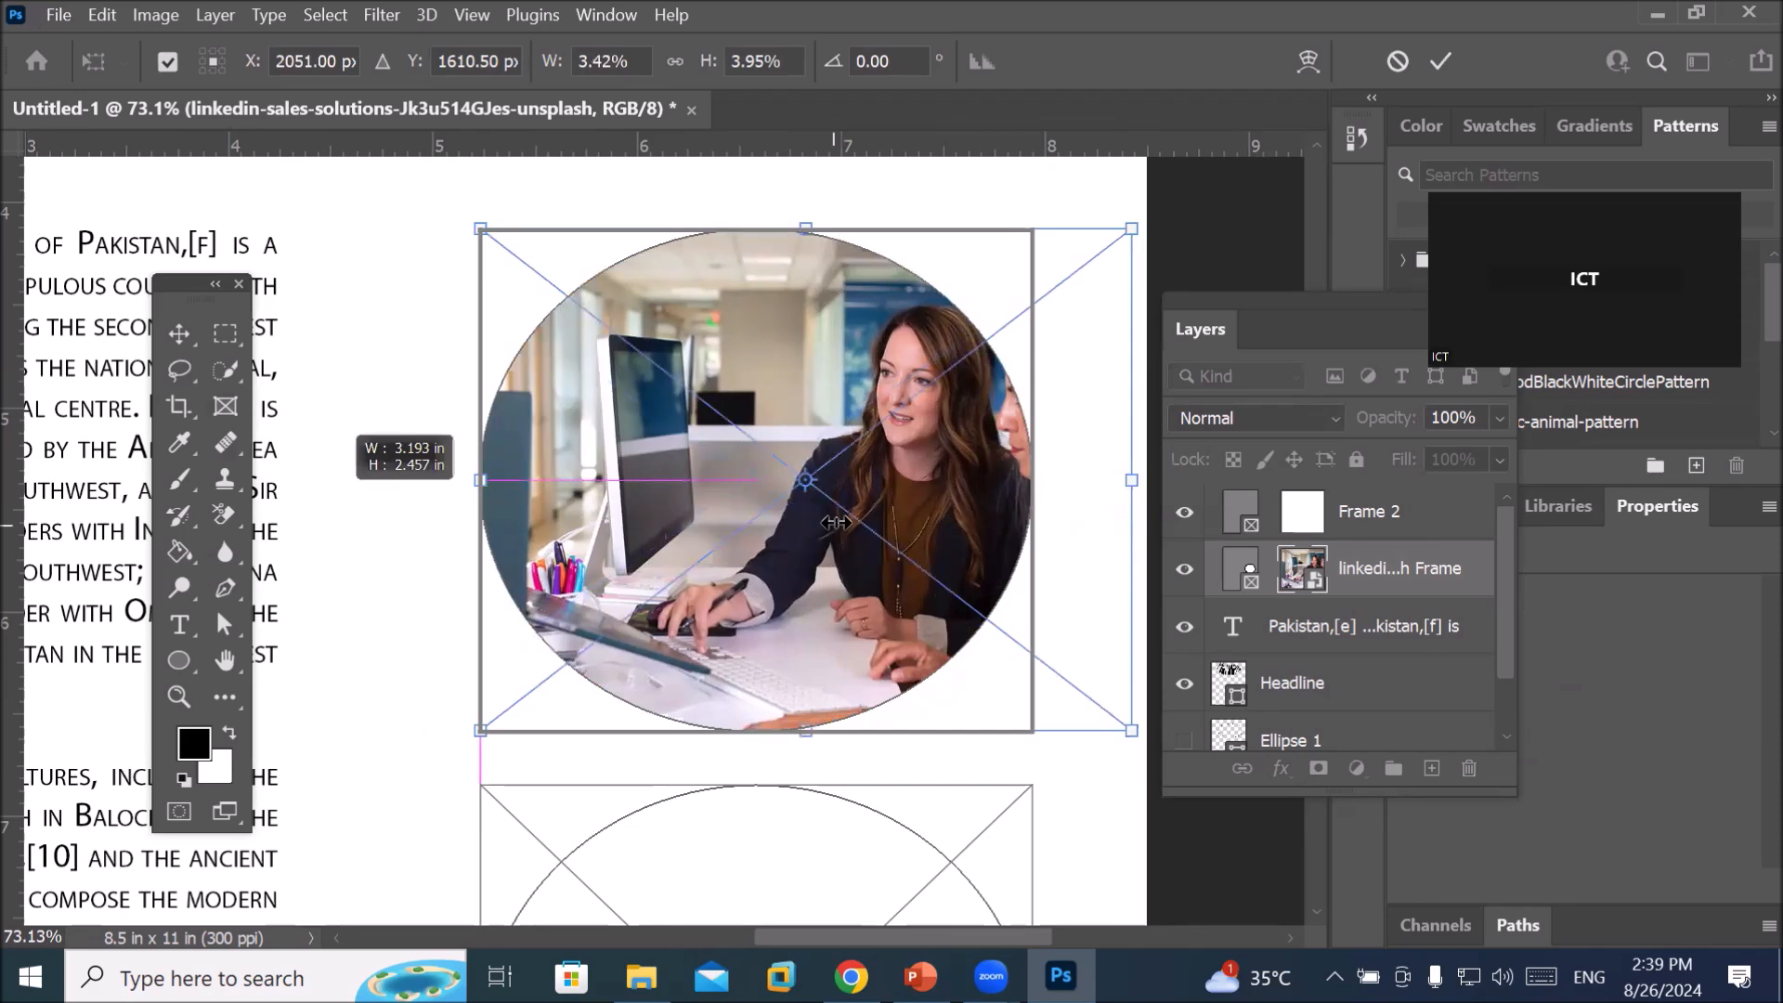
pyautogui.moveTo(910, 506); pyautogui.dragTo(784, 498)
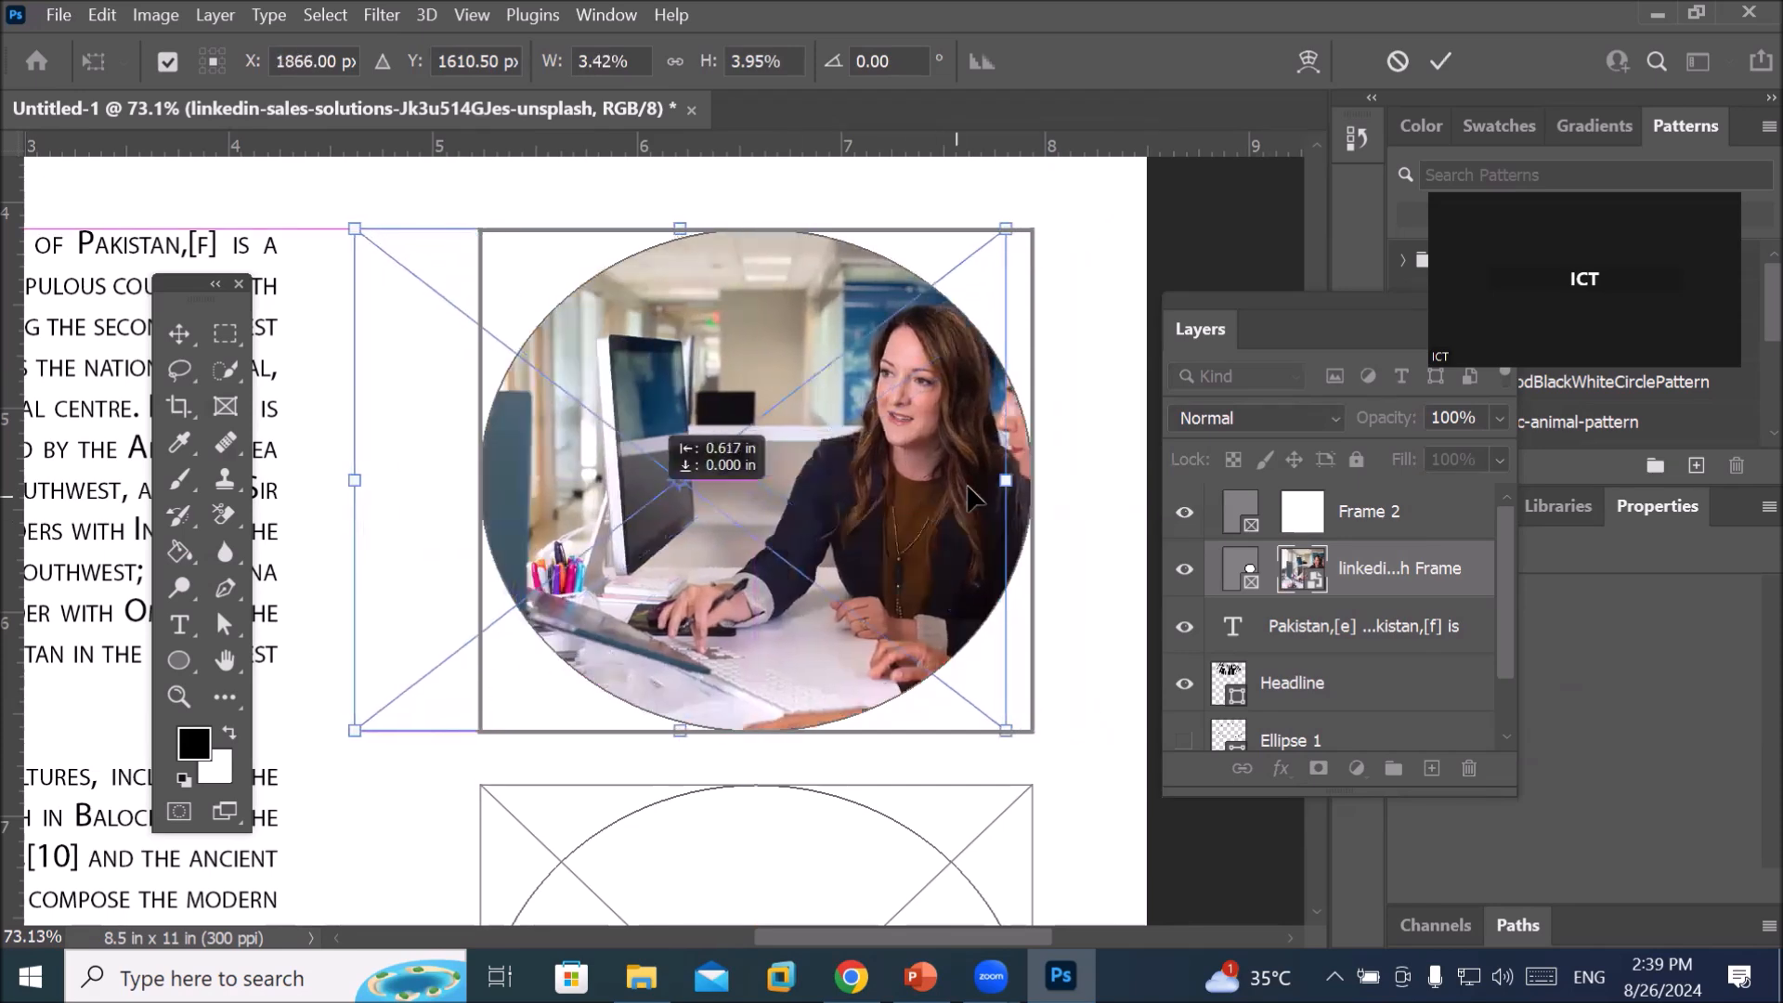
pyautogui.moveTo(1005, 489); pyautogui.dragTo(1031, 488)
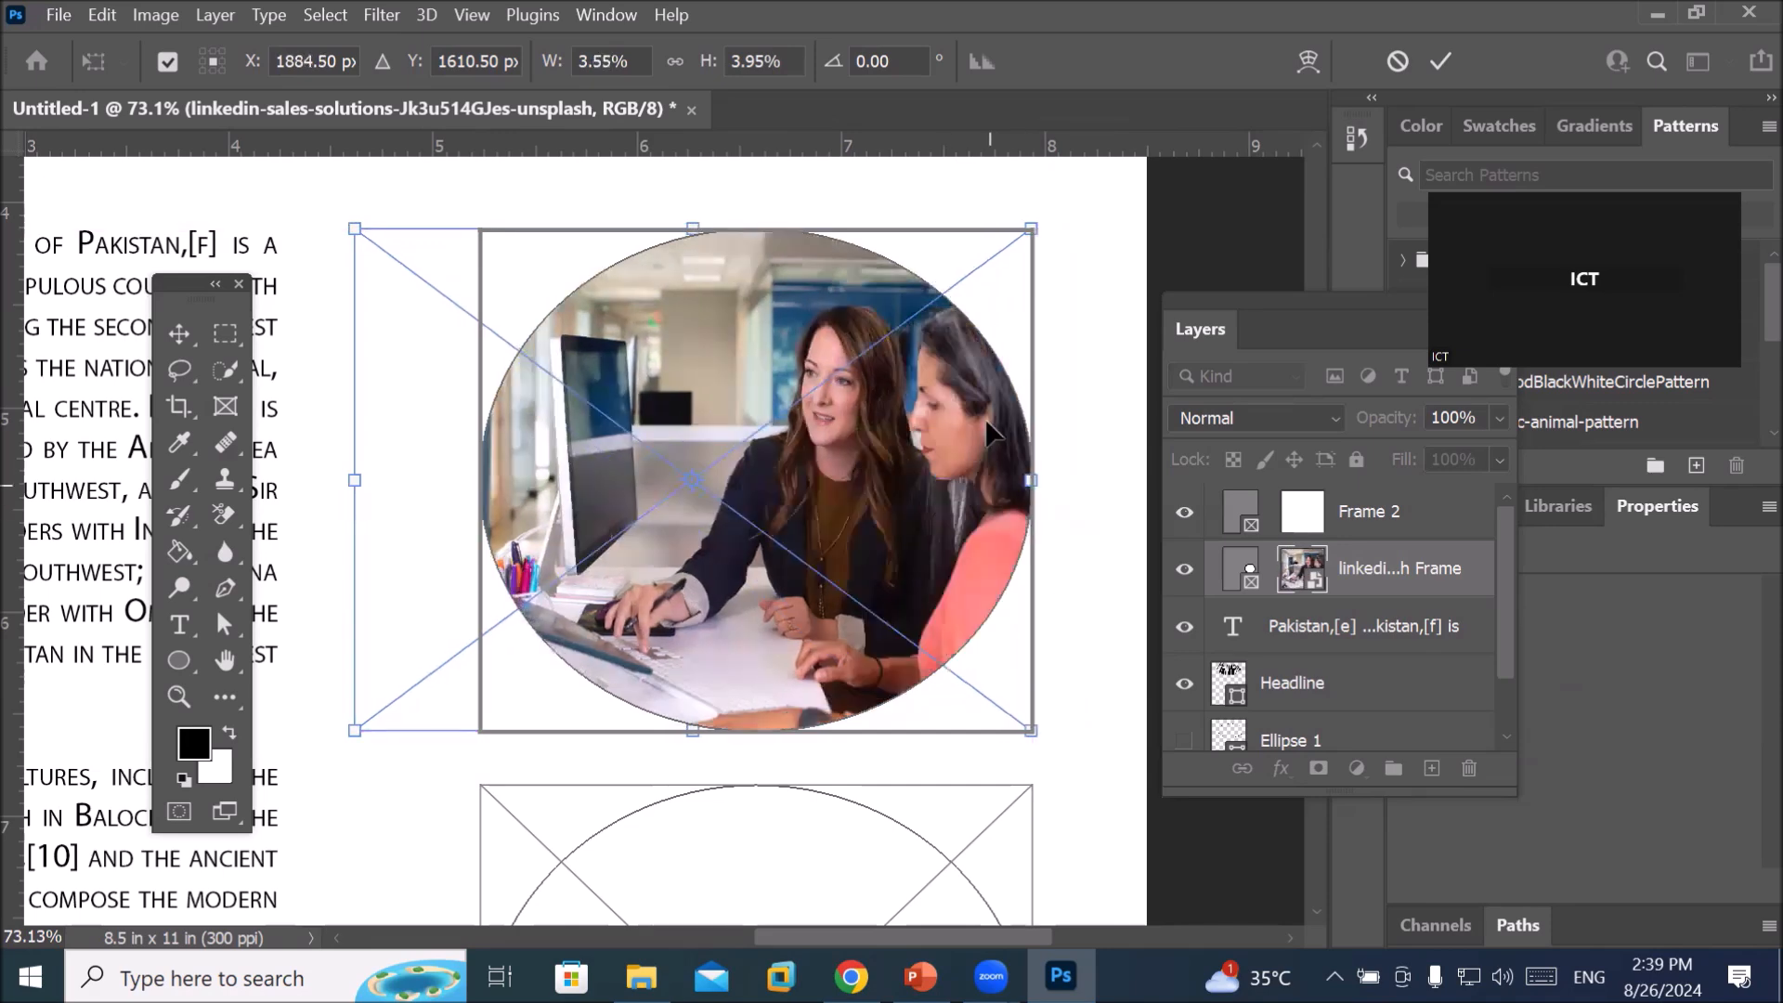
pyautogui.scroll(-5, 752, 562)
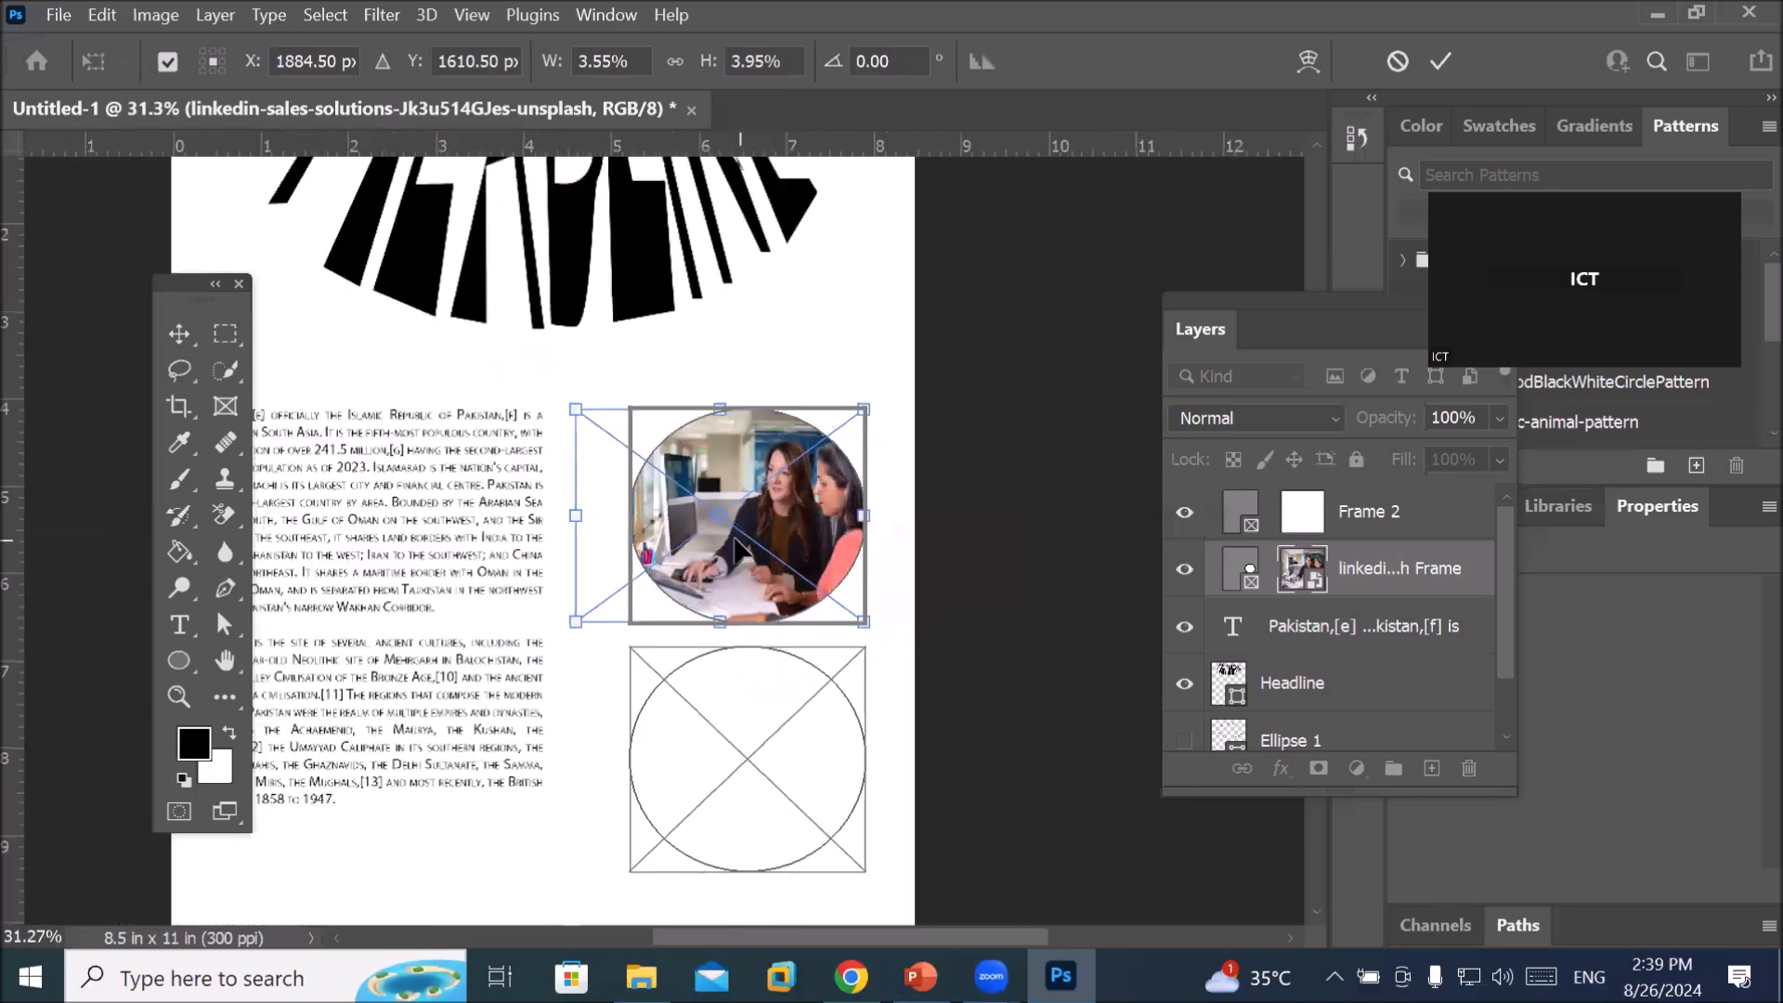
pyautogui.scroll(5, 736, 548)
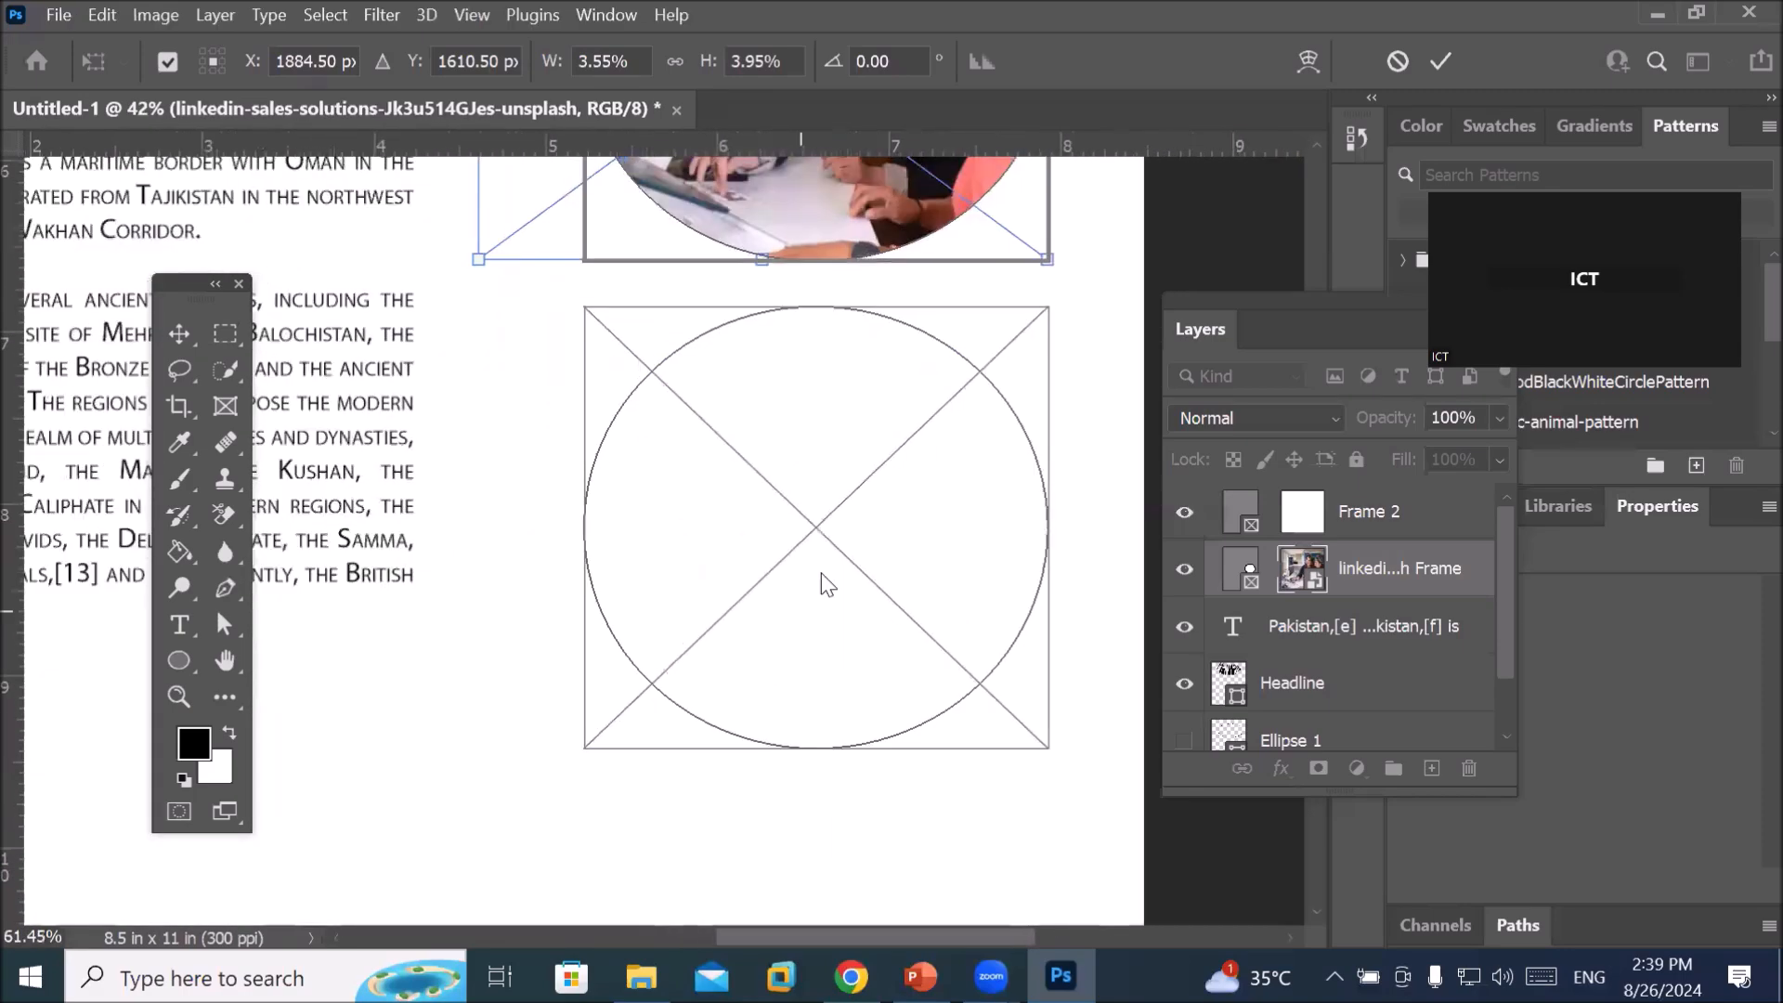
pyautogui.press('Return')
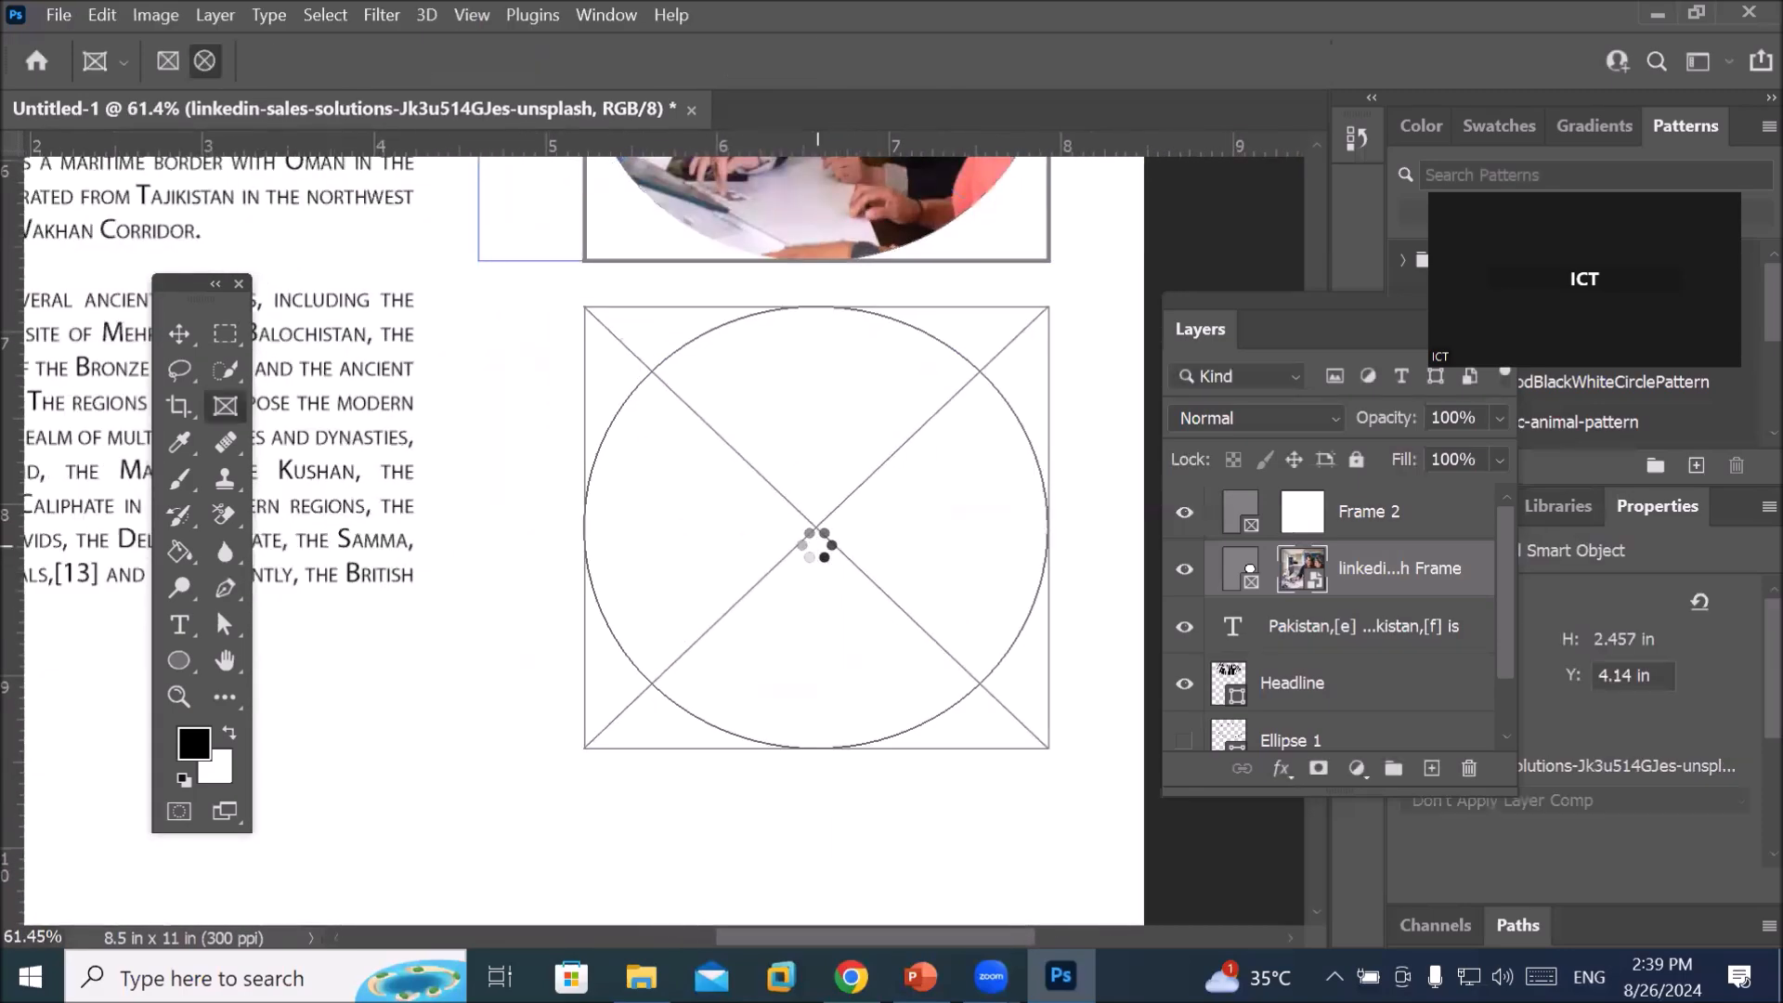
# Place the image mimi-thian-slWBjTGhREQ-unsplash from the Images > Computer room Products folder into the lower elliptical frame
pyautogui.click(1317, 511)
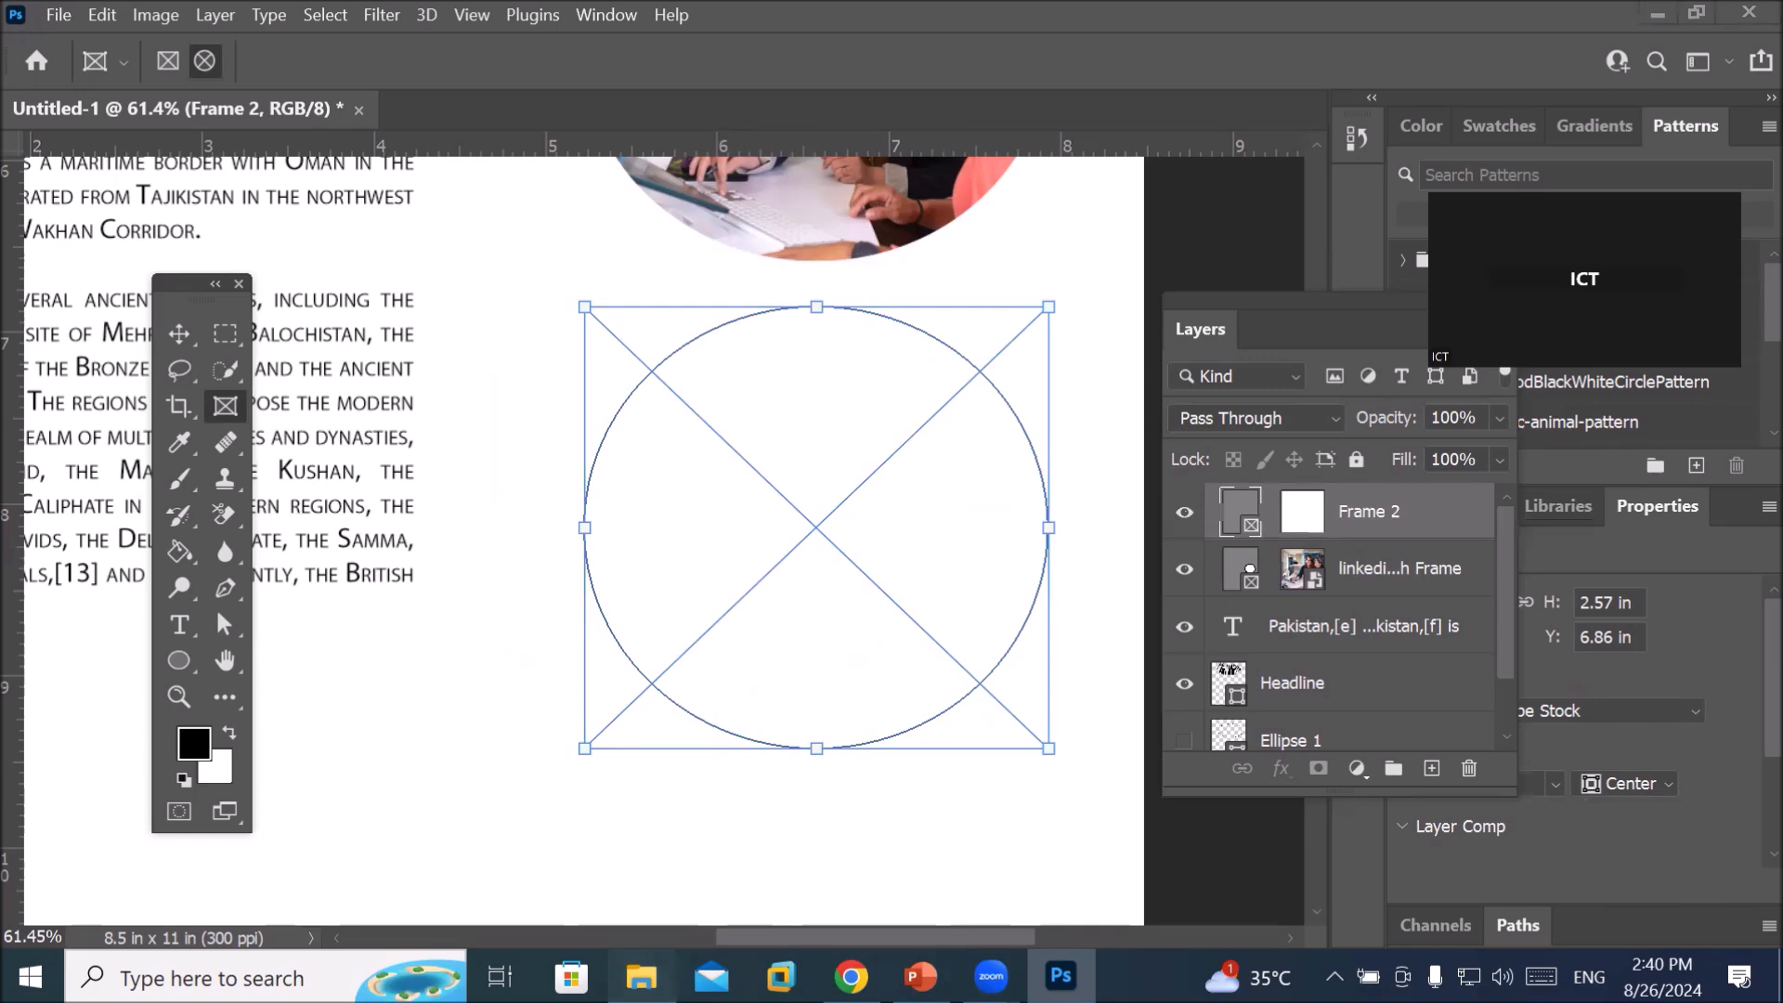
pyautogui.click(641, 977)
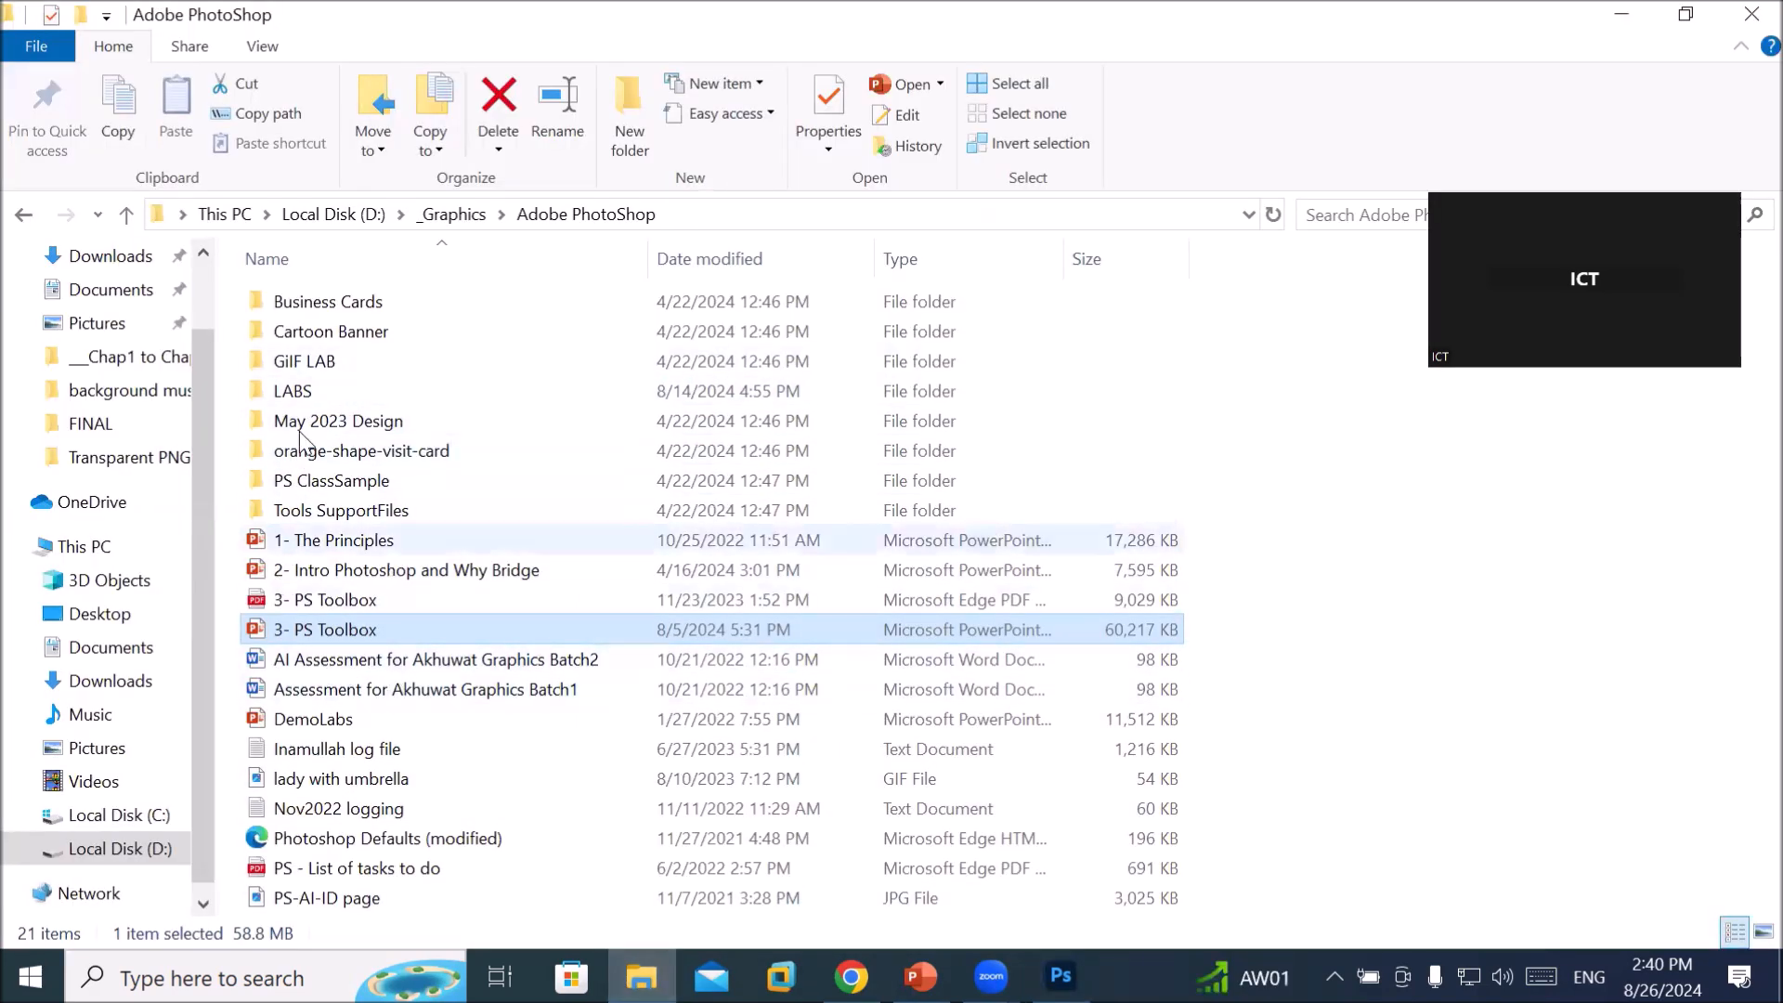
pyautogui.click(450, 215)
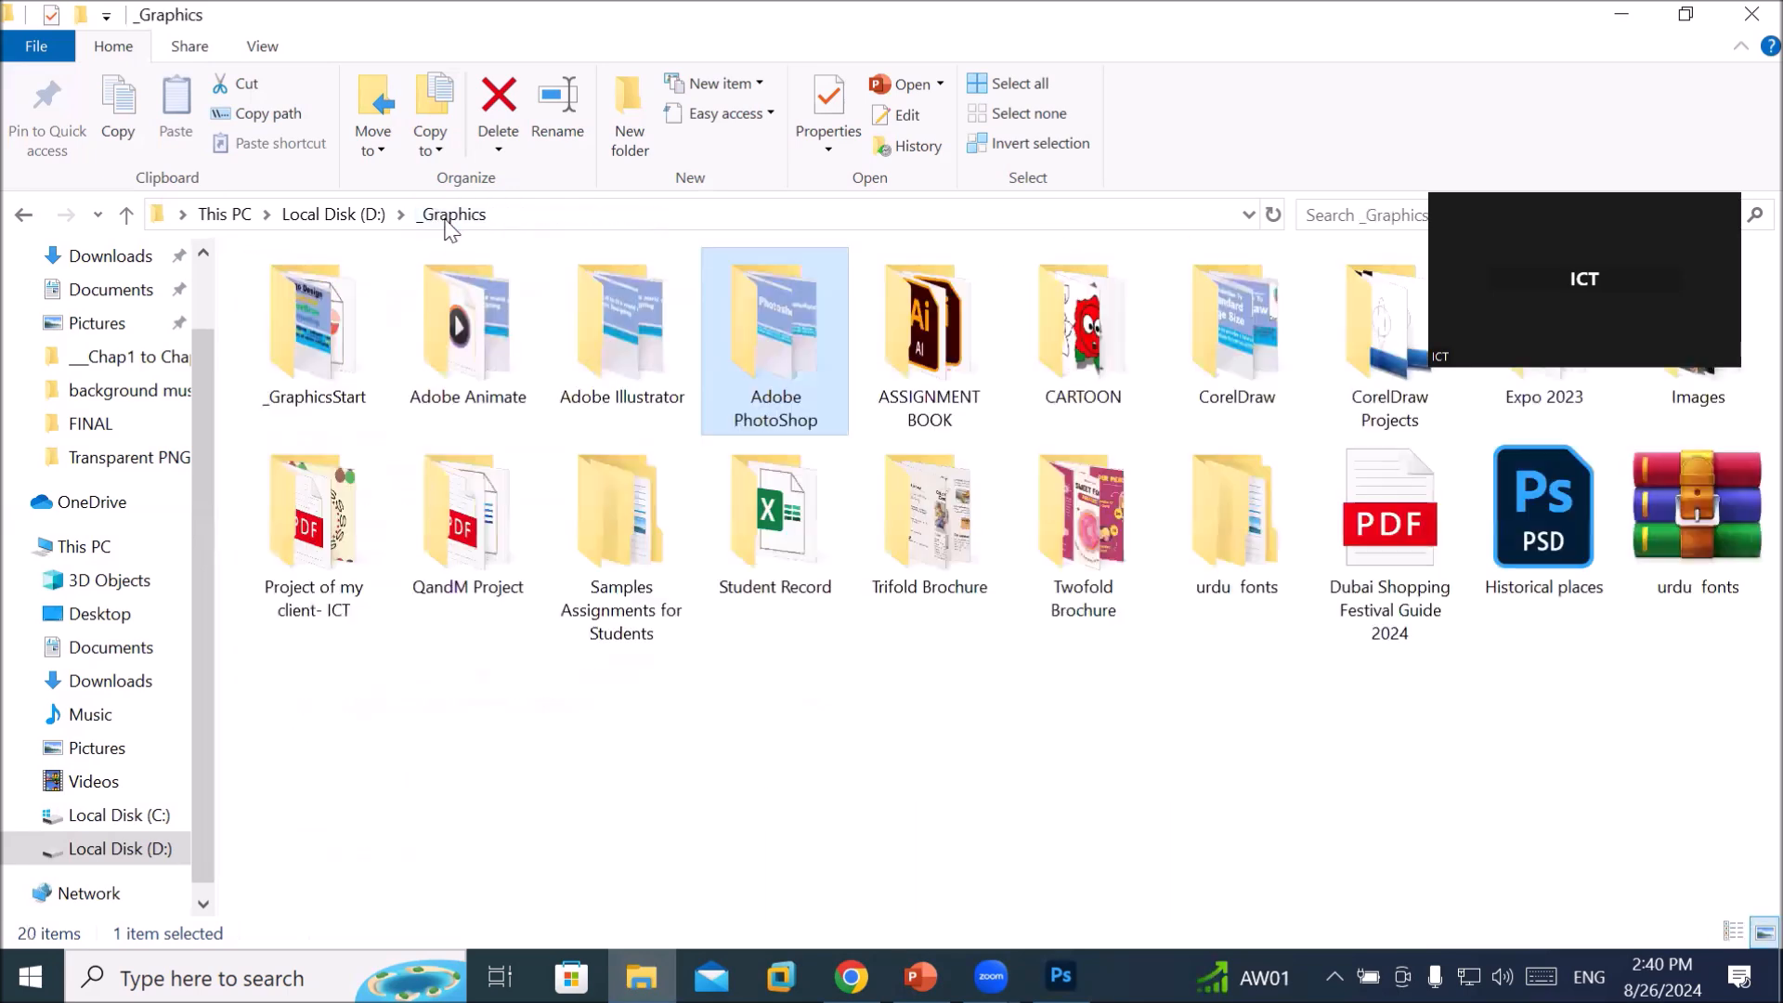
pyautogui.doubleClick(1690, 334)
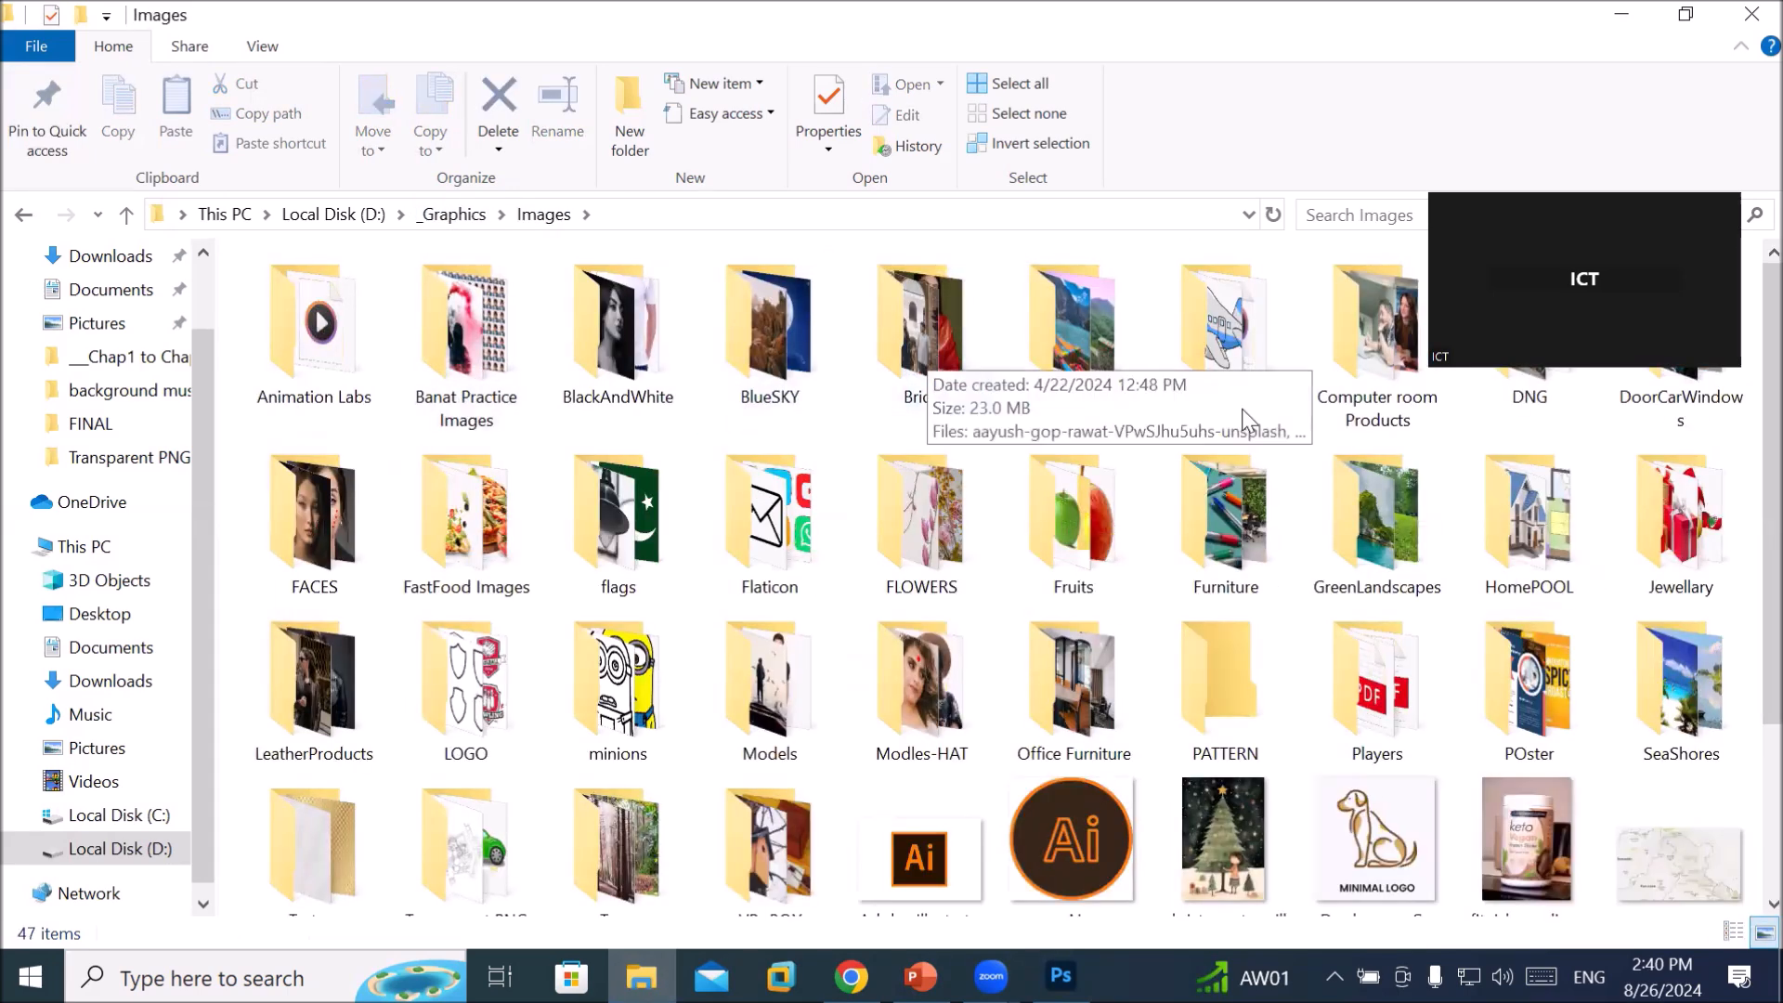
pyautogui.doubleClick(1377, 325)
pyautogui.moveTo(737, 369); pyautogui.dragTo(836, 498)
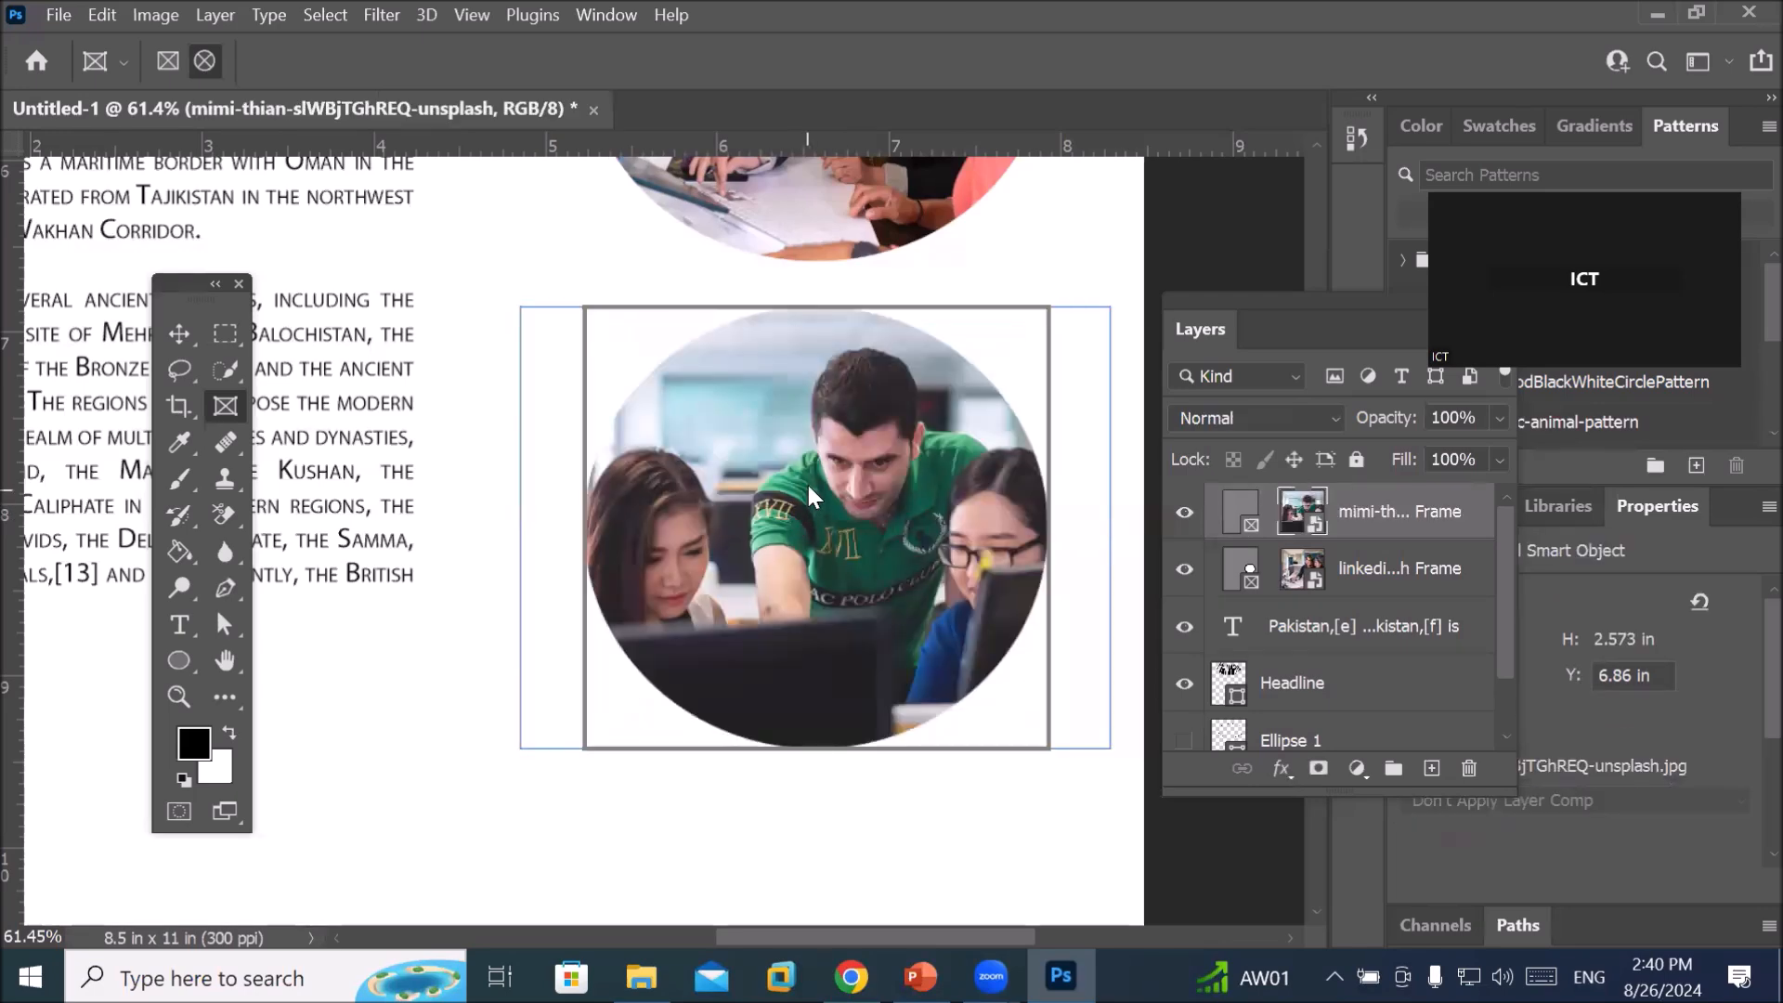
pyautogui.scroll(-3, 806, 482)
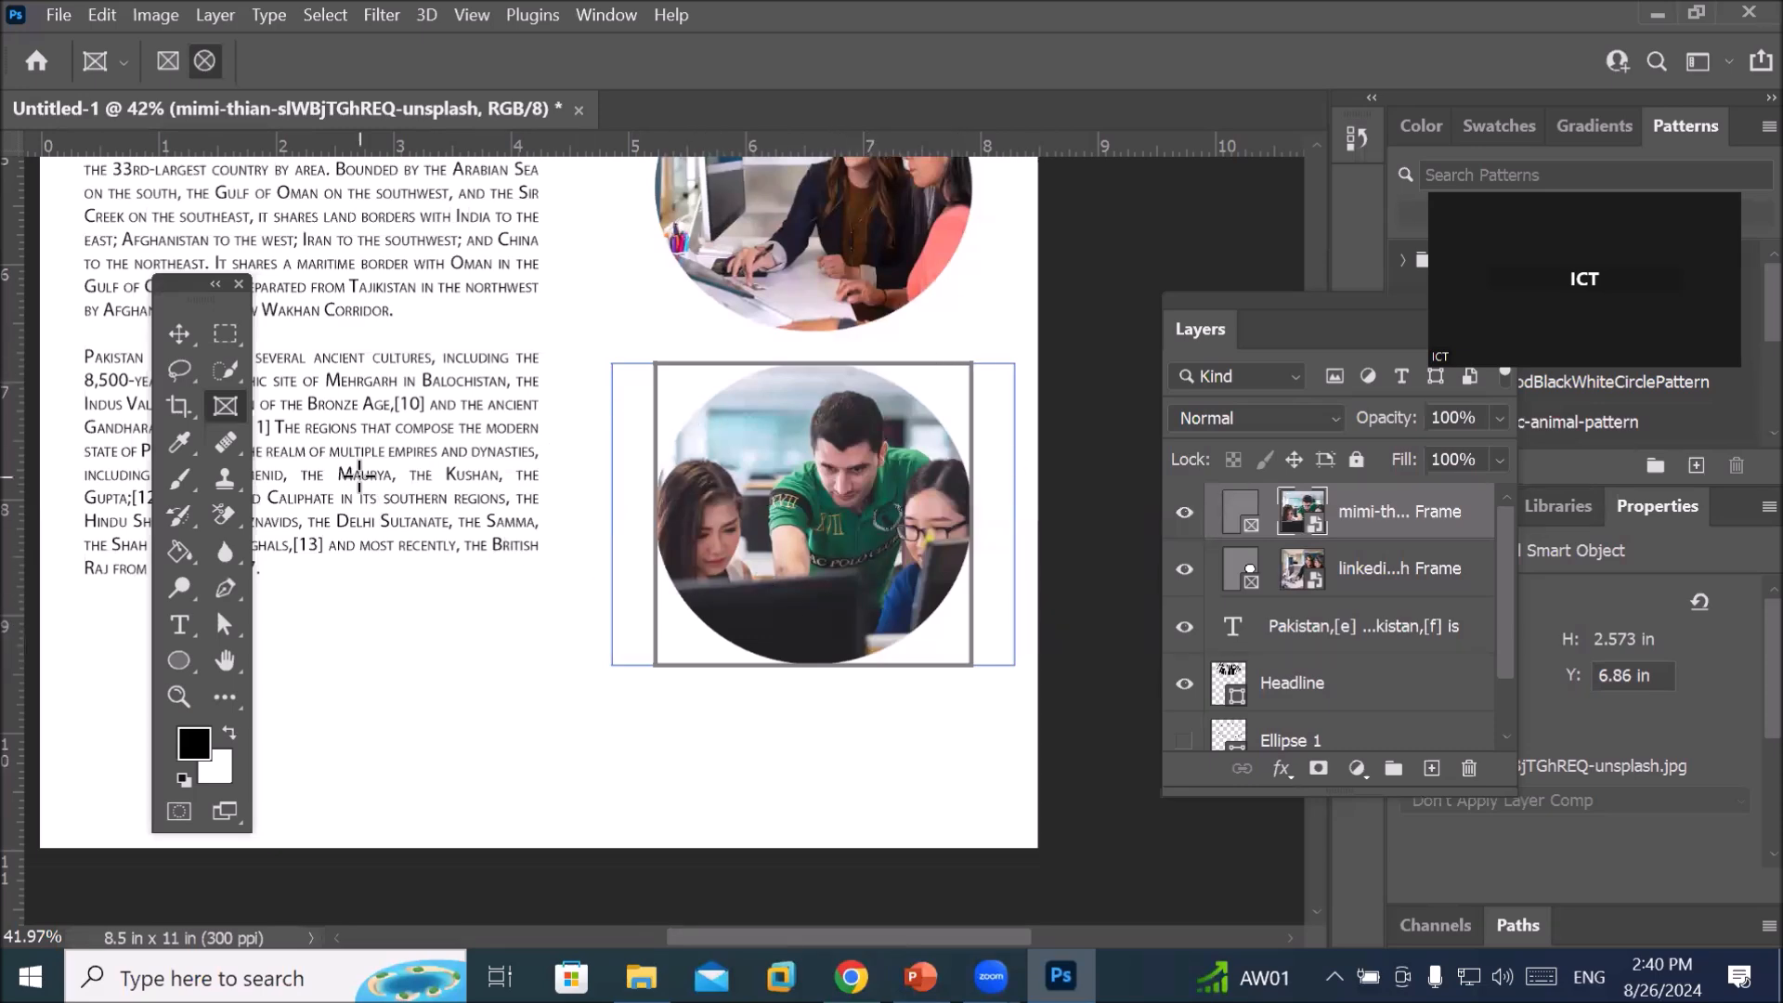
pyautogui.click(1358, 630)
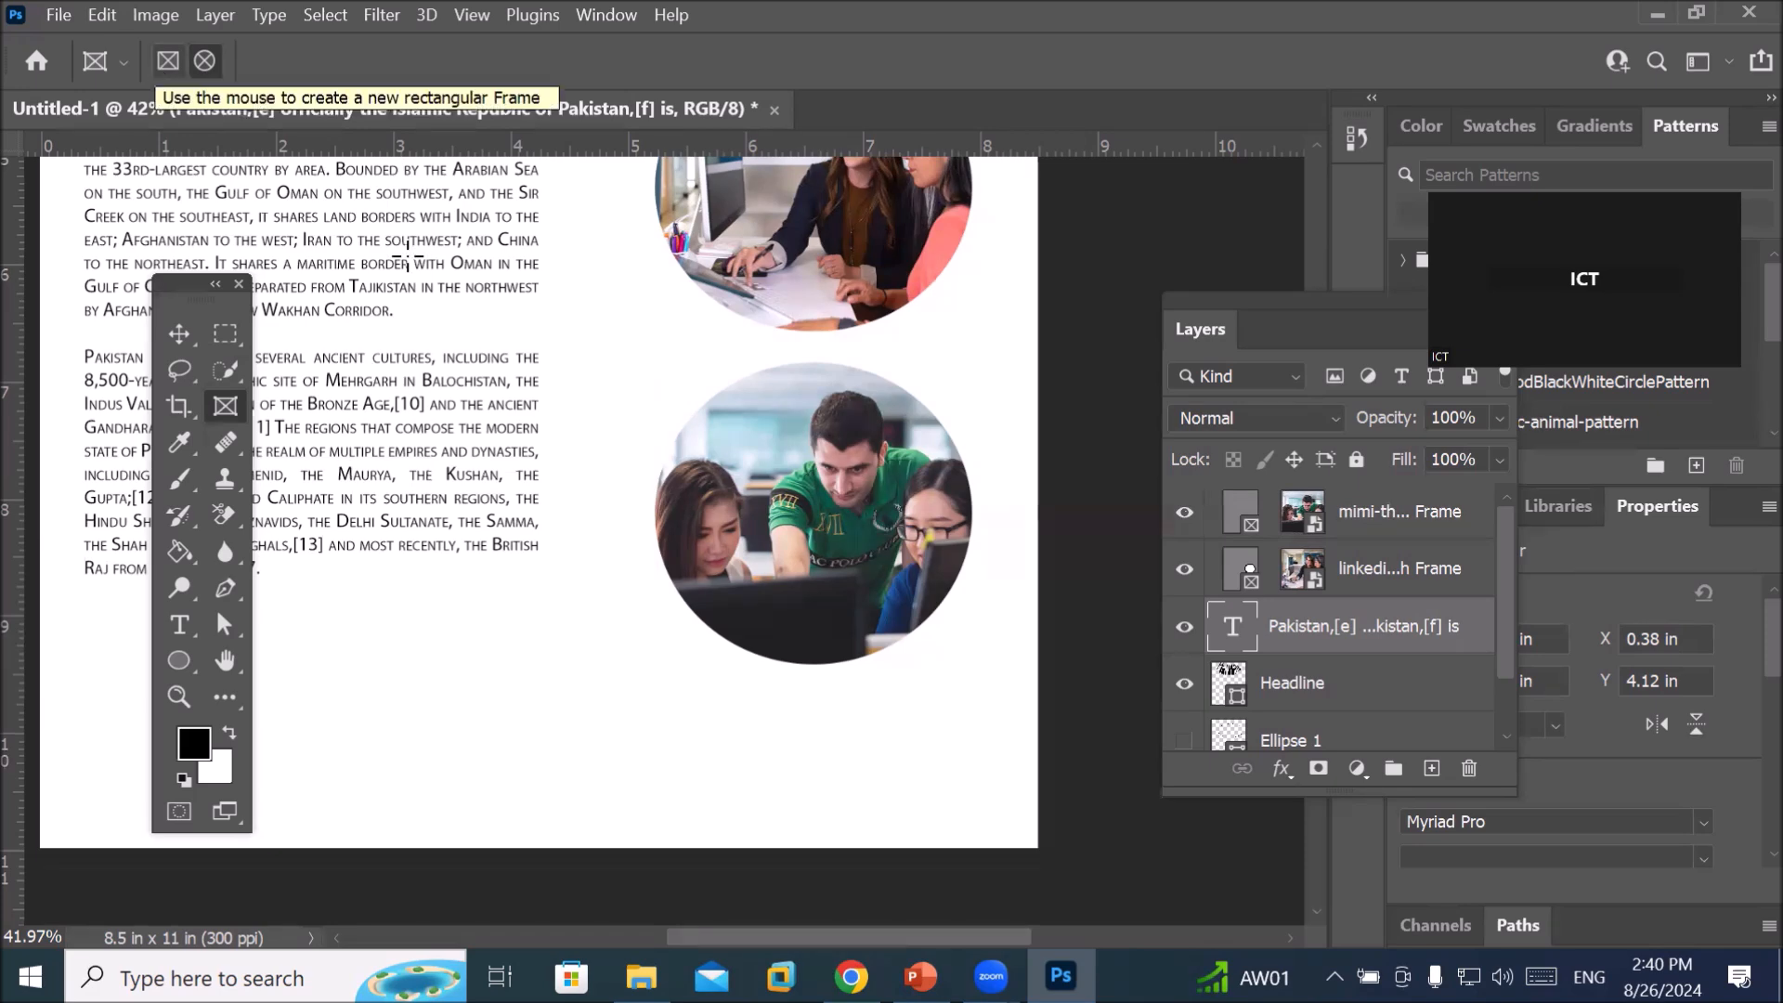
pyautogui.scroll(-5, 588, 319)
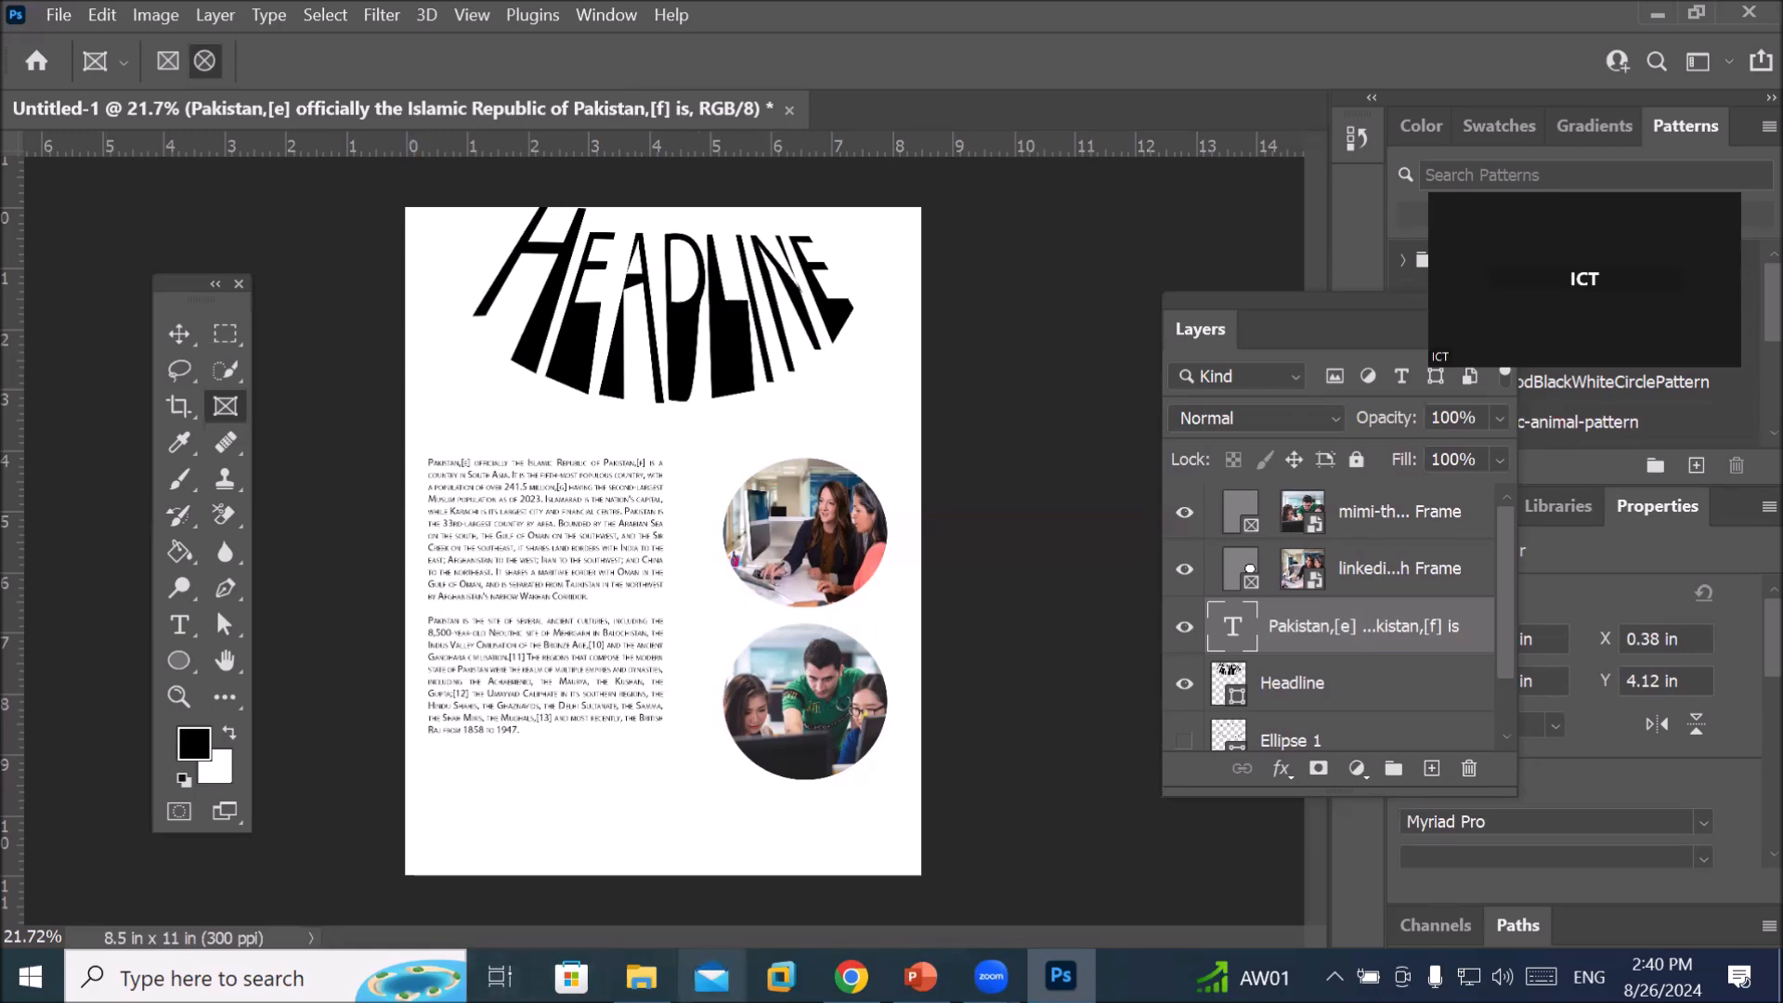
# Open joe-hepburn-EcWFOYOpkpY-unsplash and Mod- (5) from the Adobe PhotoShop > LABS > FrameLAB Models folder as separate documents
pyautogui.click(641, 976)
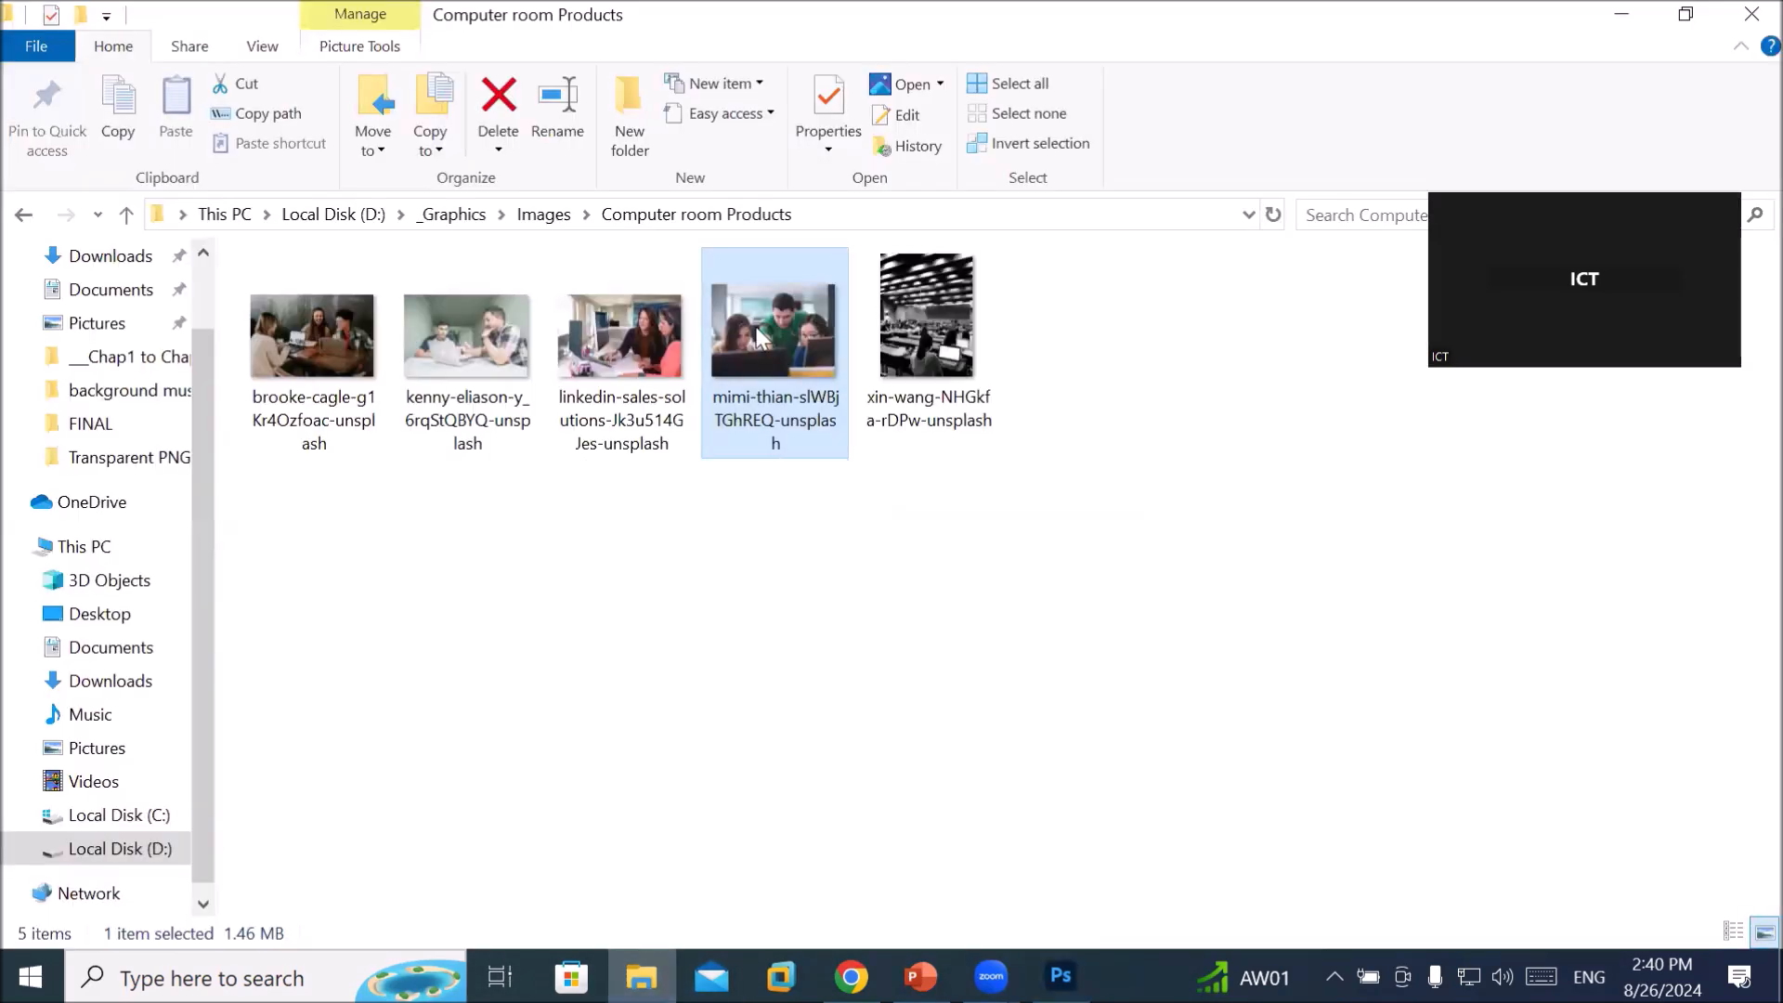
pyautogui.click(525, 219)
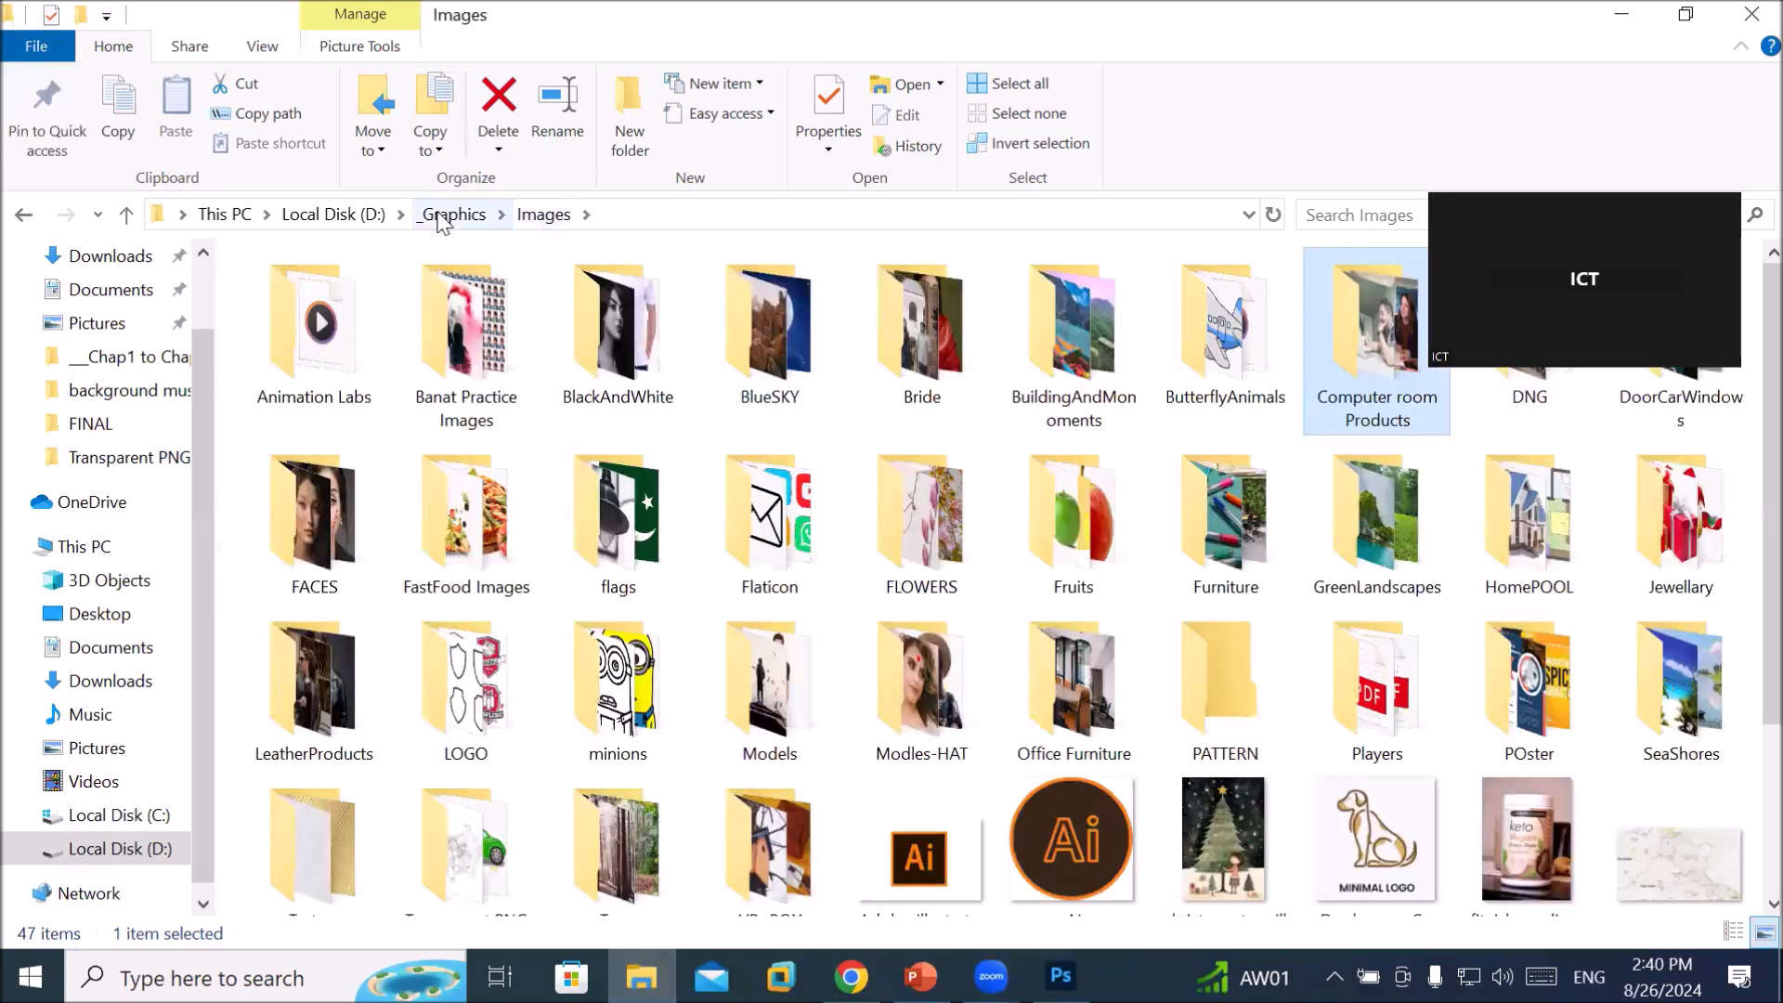
pyautogui.click(440, 218)
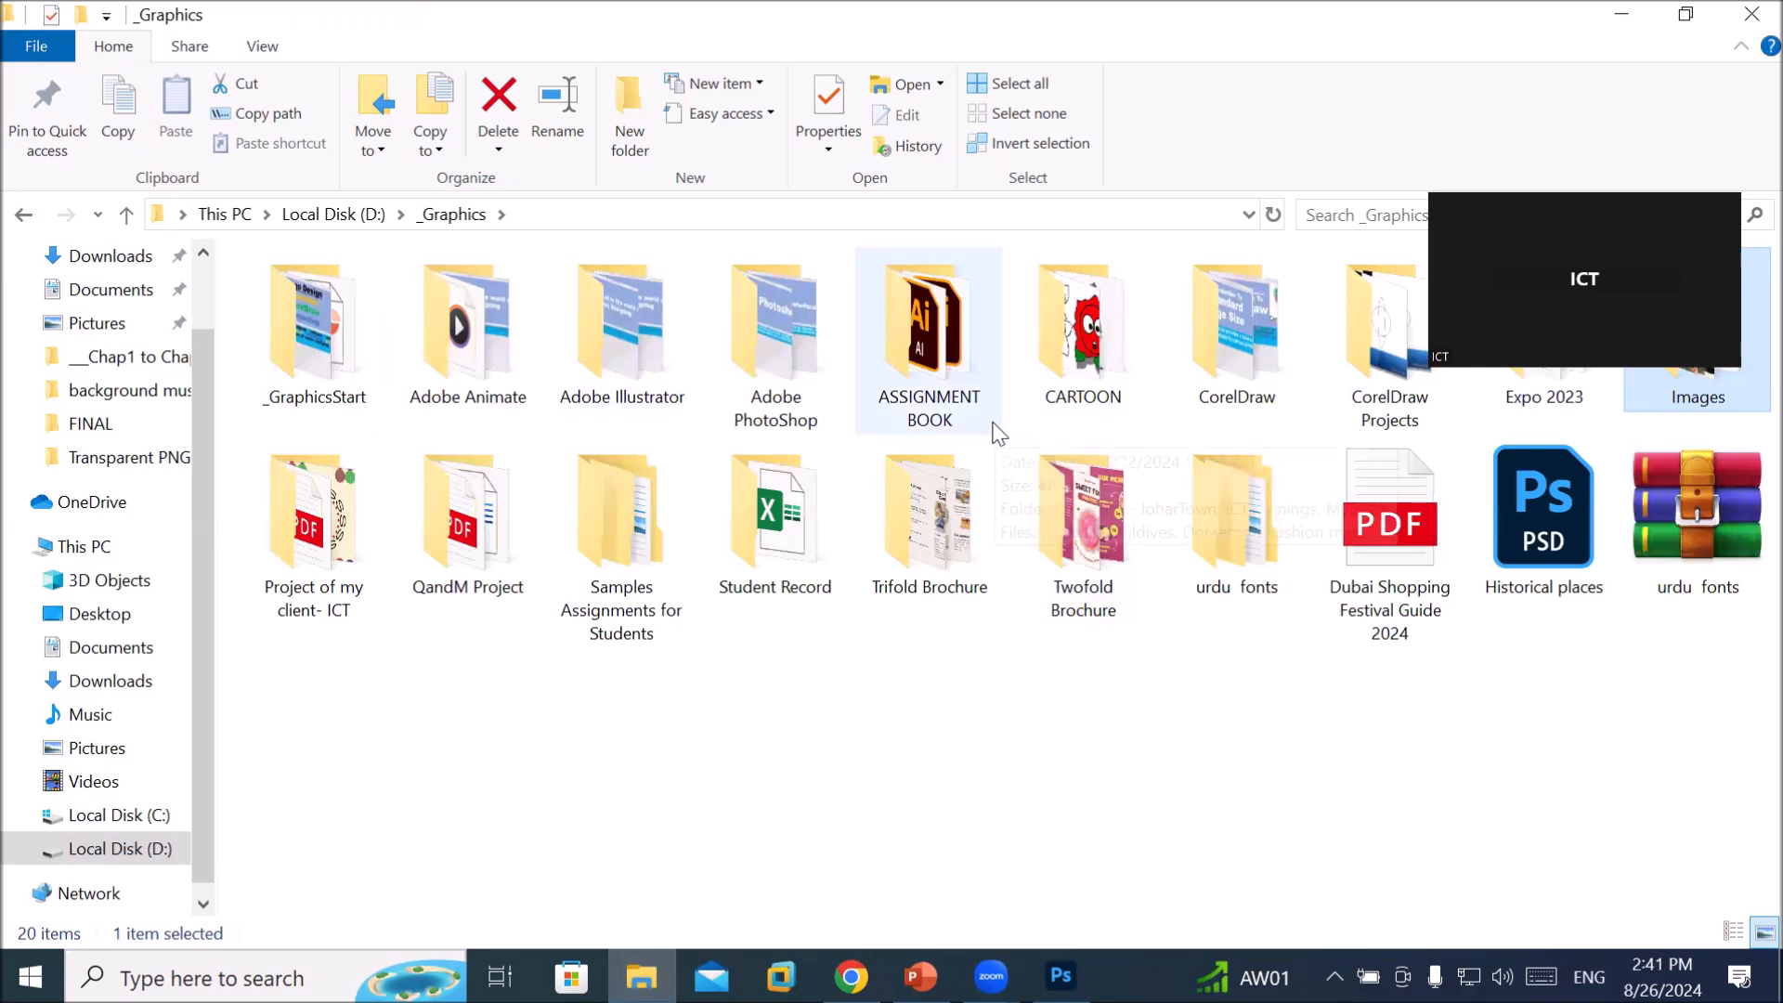
pyautogui.doubleClick(752, 370)
pyautogui.doubleClick(340, 398)
pyautogui.doubleClick(628, 354)
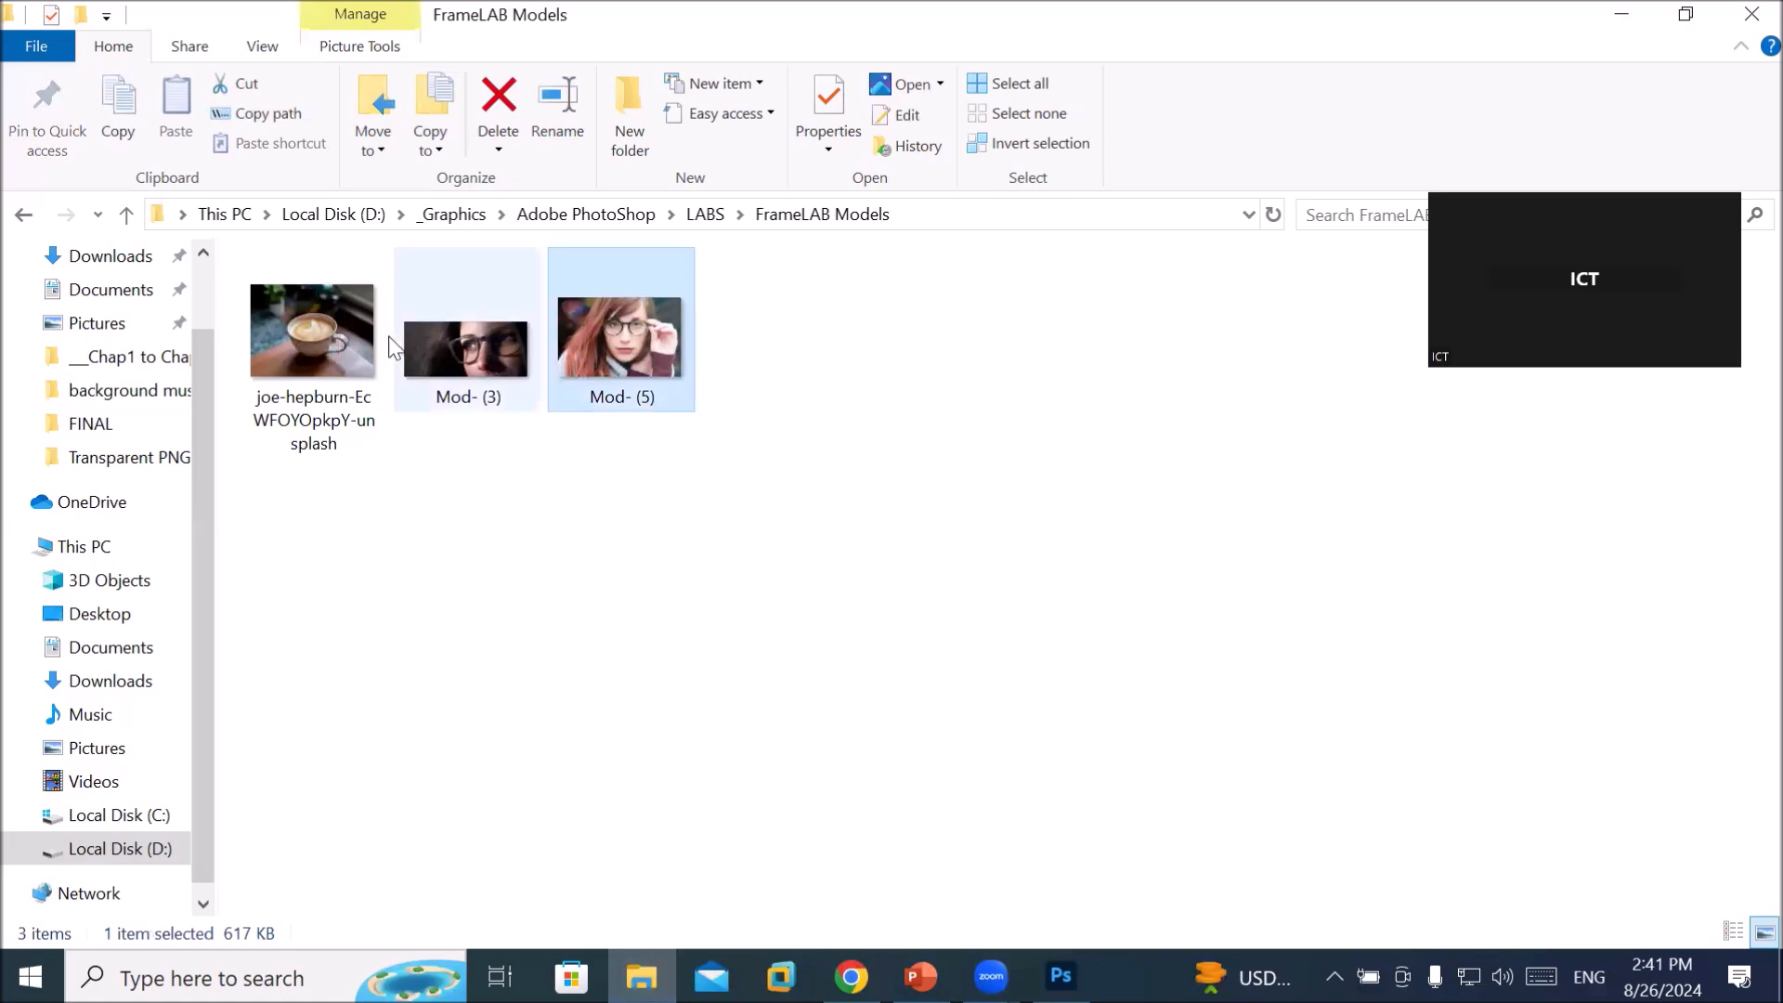
pyautogui.keyDown('ctrl'); pyautogui.click(340, 343); pyautogui.keyUp('ctrl')
pyautogui.moveTo(637, 364); pyautogui.dragTo(940, 109)
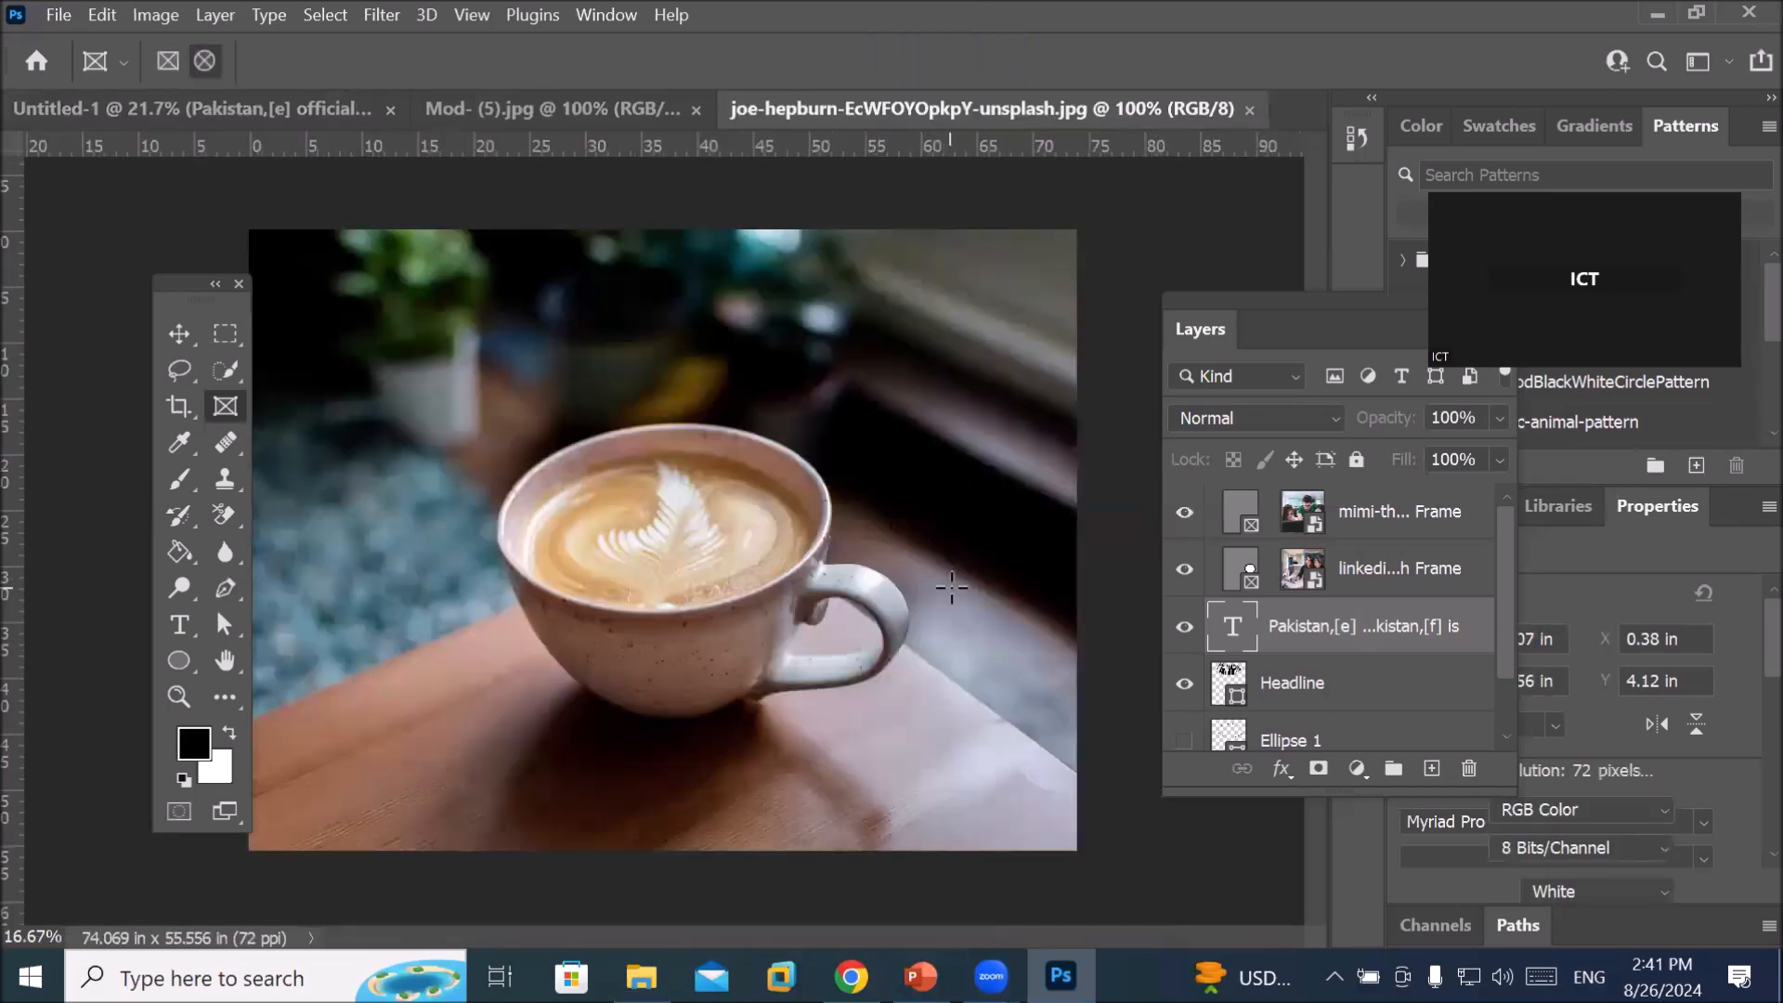
# Draw an elliptical frame about 15.5 in high over the coffee surface and shift it to sit inside the cup's rim
pyautogui.scroll(3, 916, 587)
pyautogui.scroll(2, 916, 586)
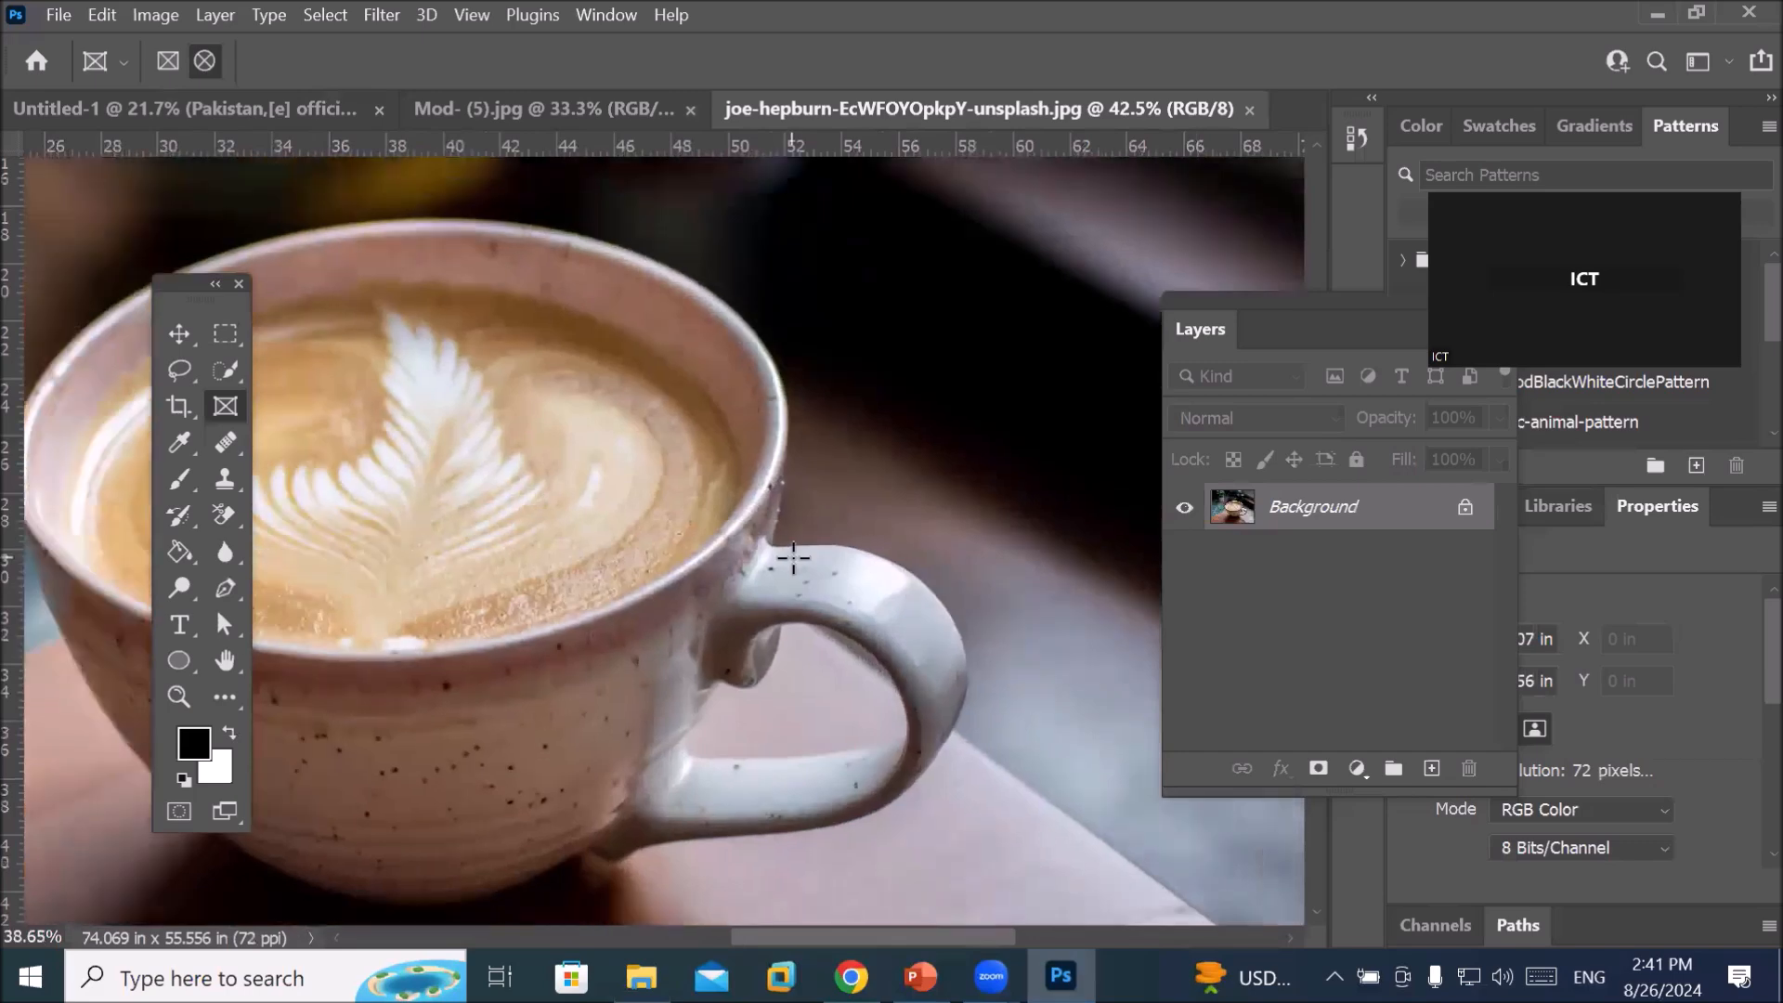
pyautogui.scroll(-4, 790, 555)
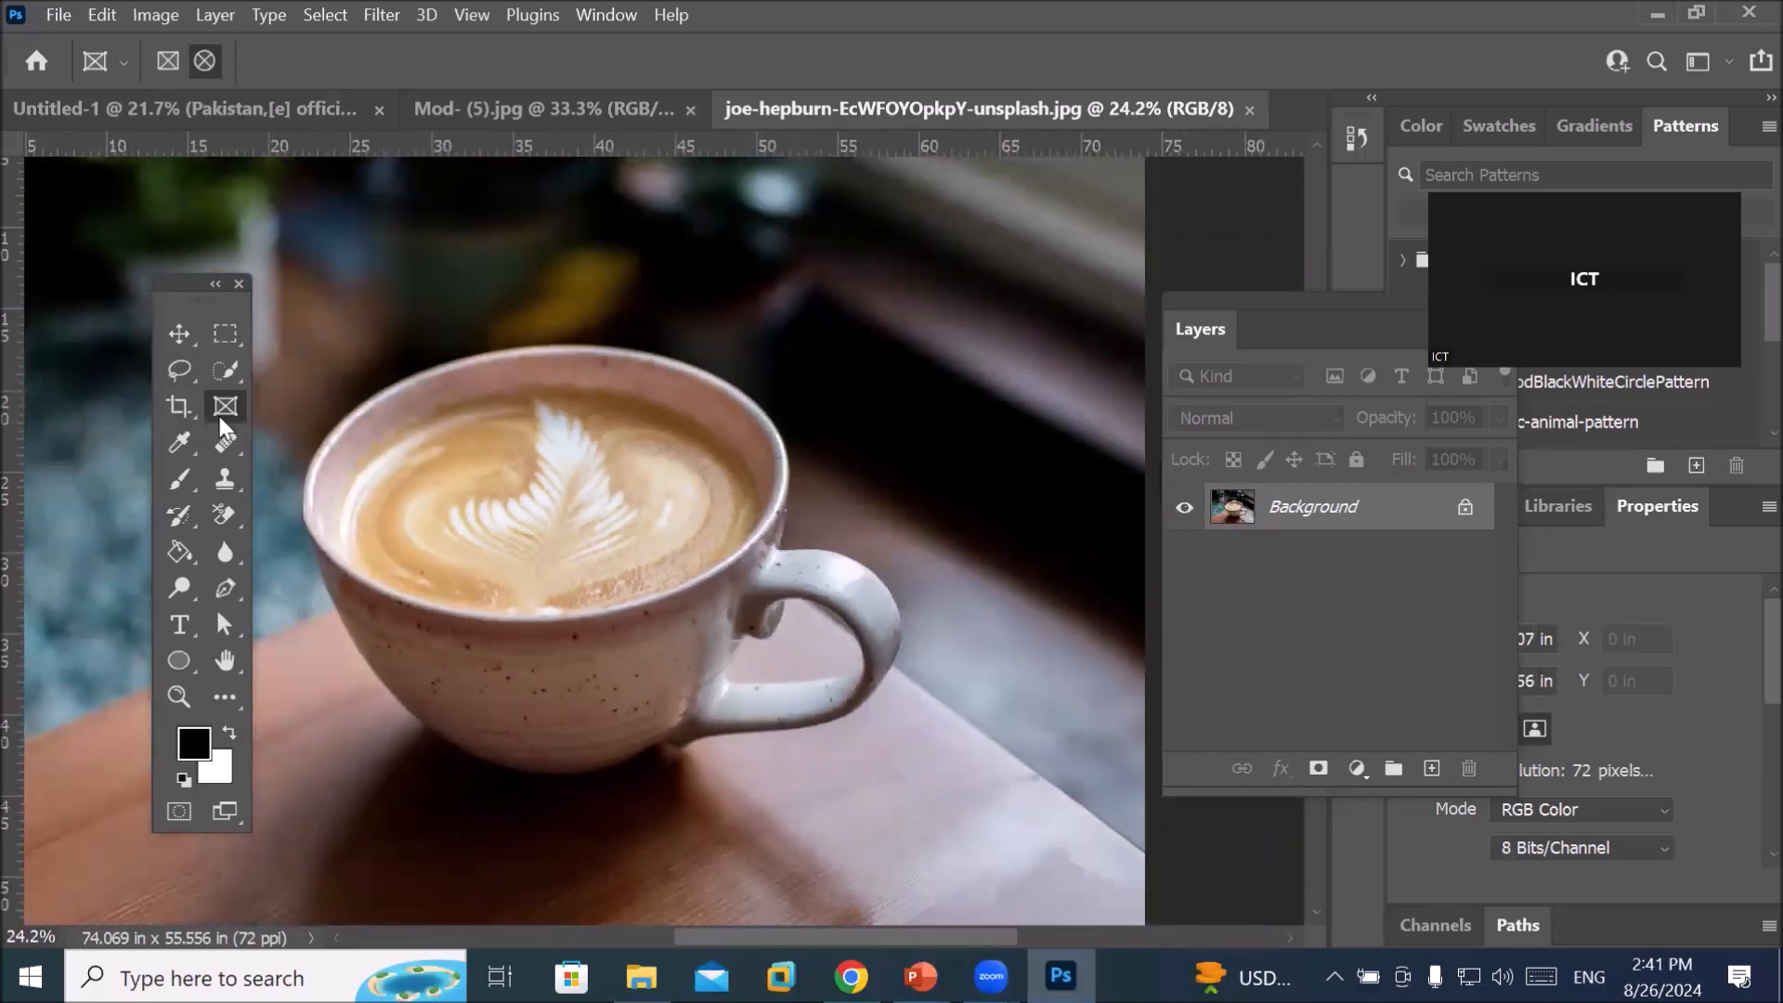
pyautogui.click(203, 61)
pyautogui.moveTo(358, 387); pyautogui.dragTo(776, 639)
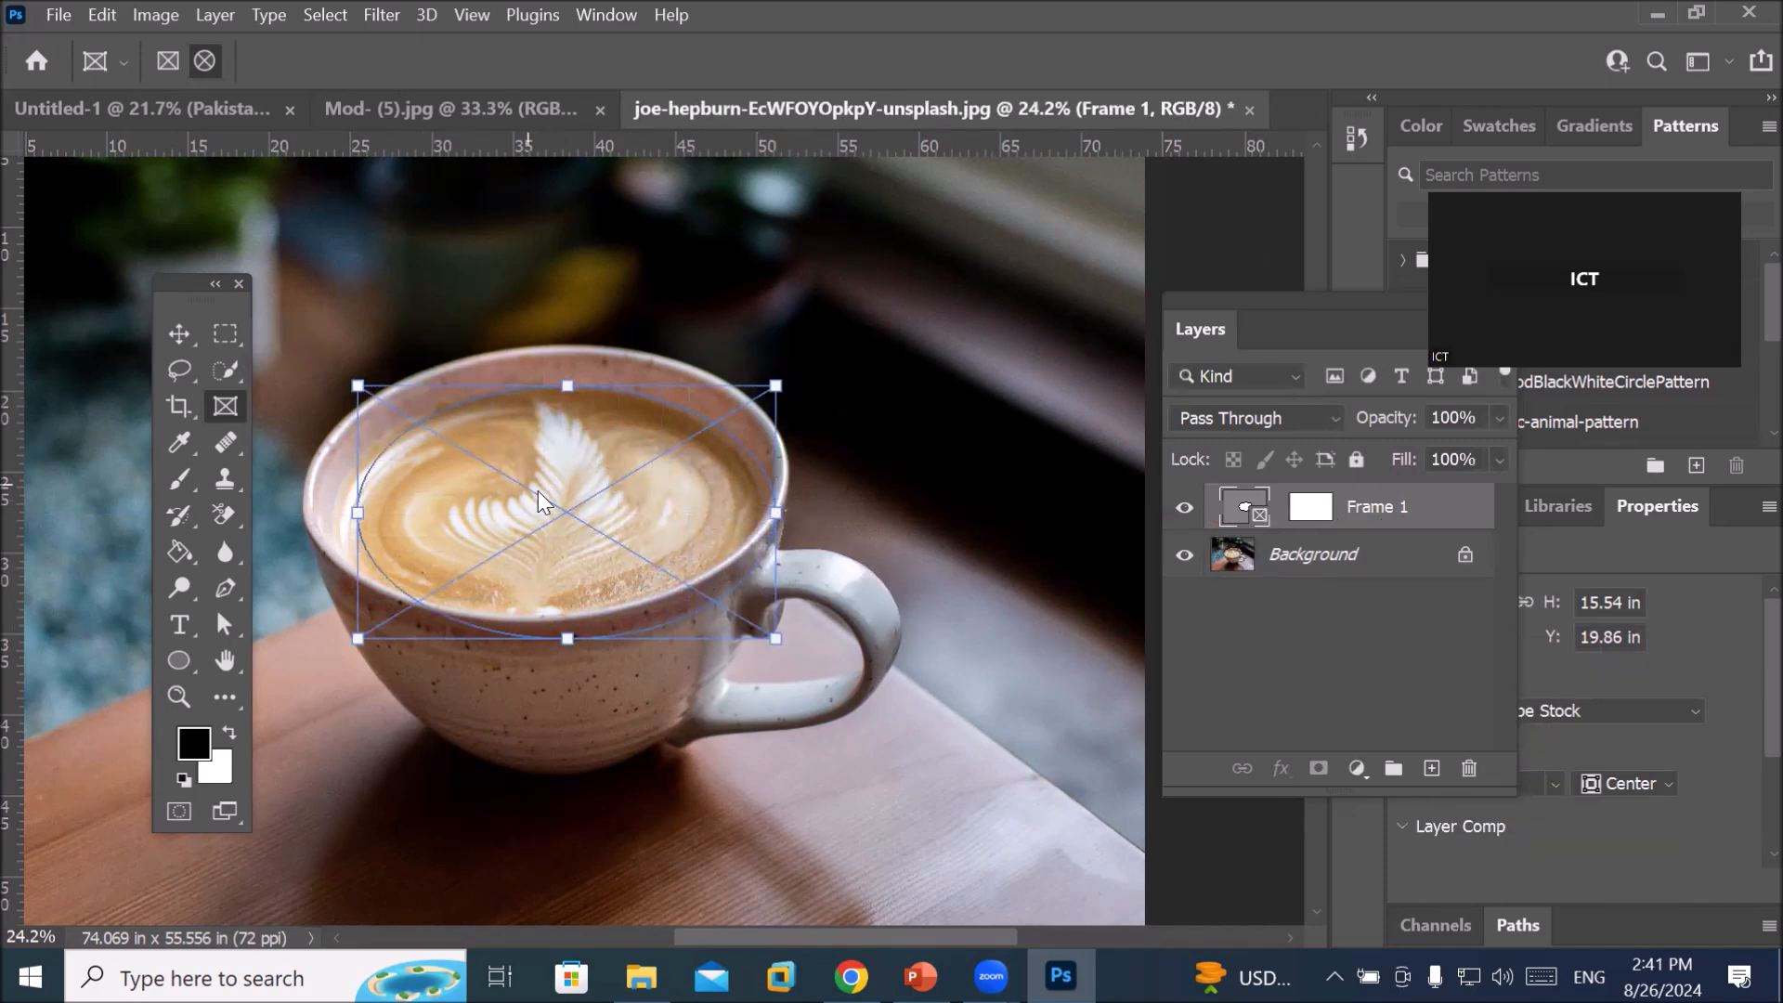
pyautogui.moveTo(565, 507)
pyautogui.mouseDown()
pyautogui.moveTo(542, 490)
pyautogui.moveTo(559, 528)
pyautogui.moveTo(585, 520)
pyautogui.mouseUp()
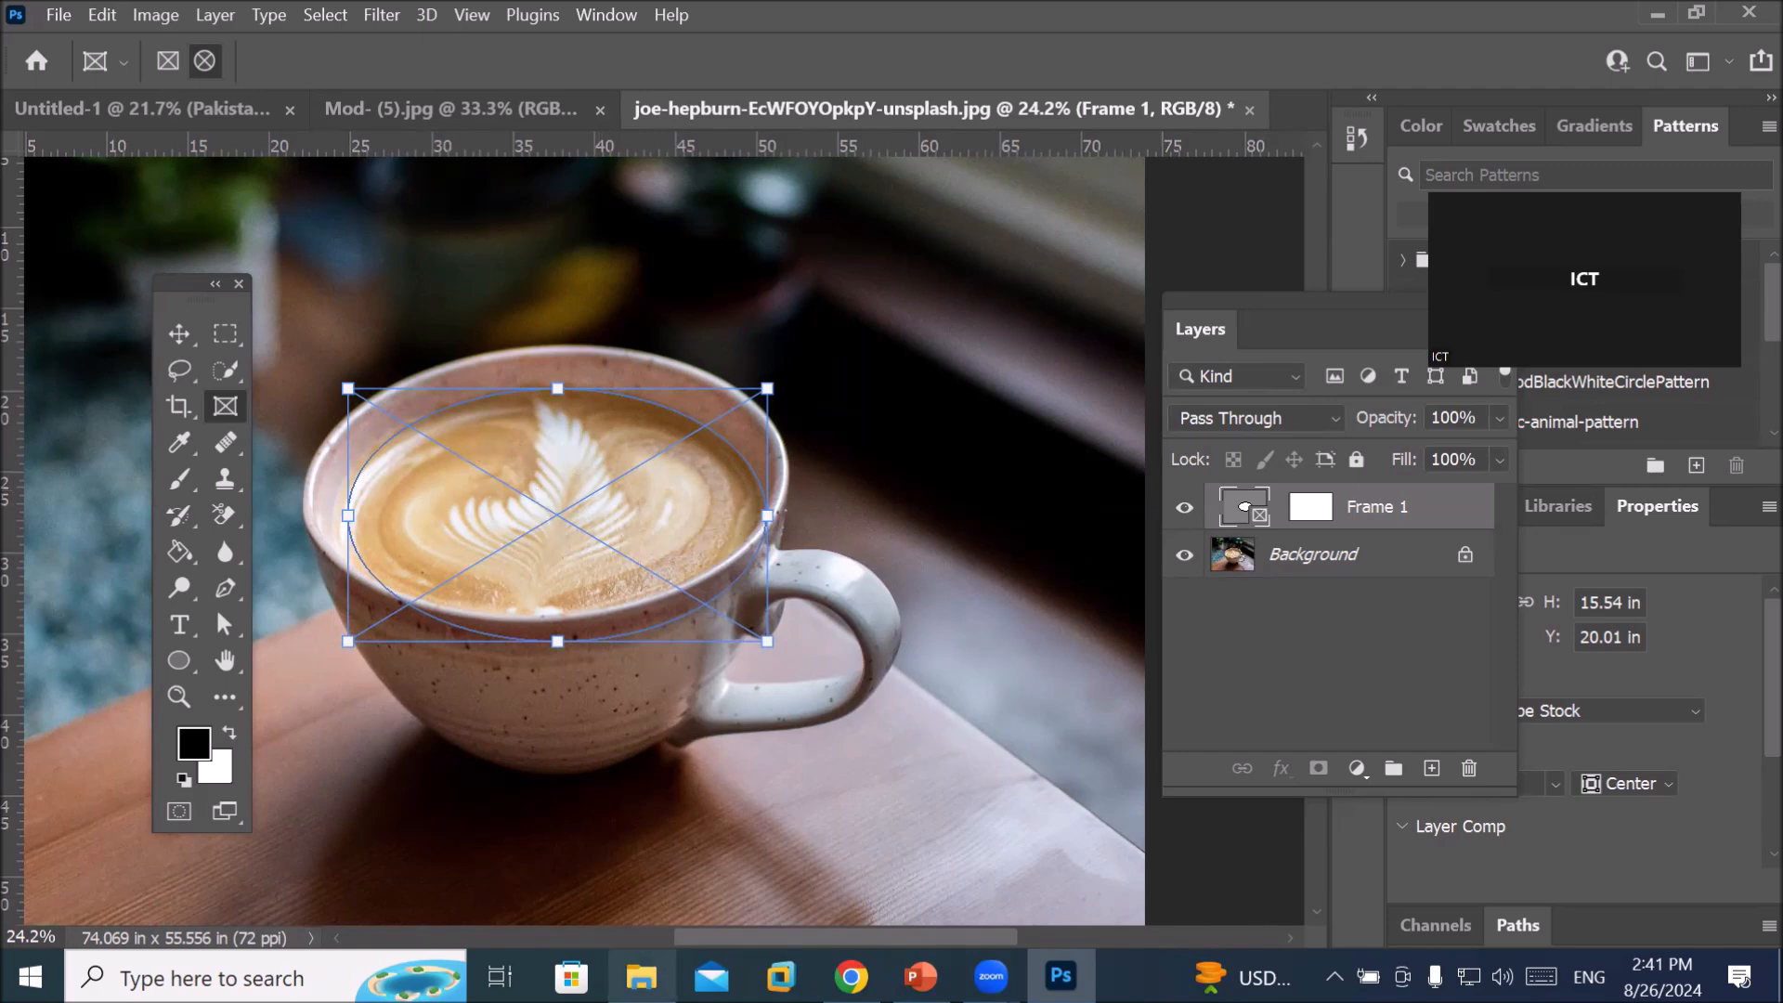
# Place the image Great Sphinx, Giza, Egypt from the Images > BuildingAndMonoments folder into the cup's elliptical frame
pyautogui.click(641, 976)
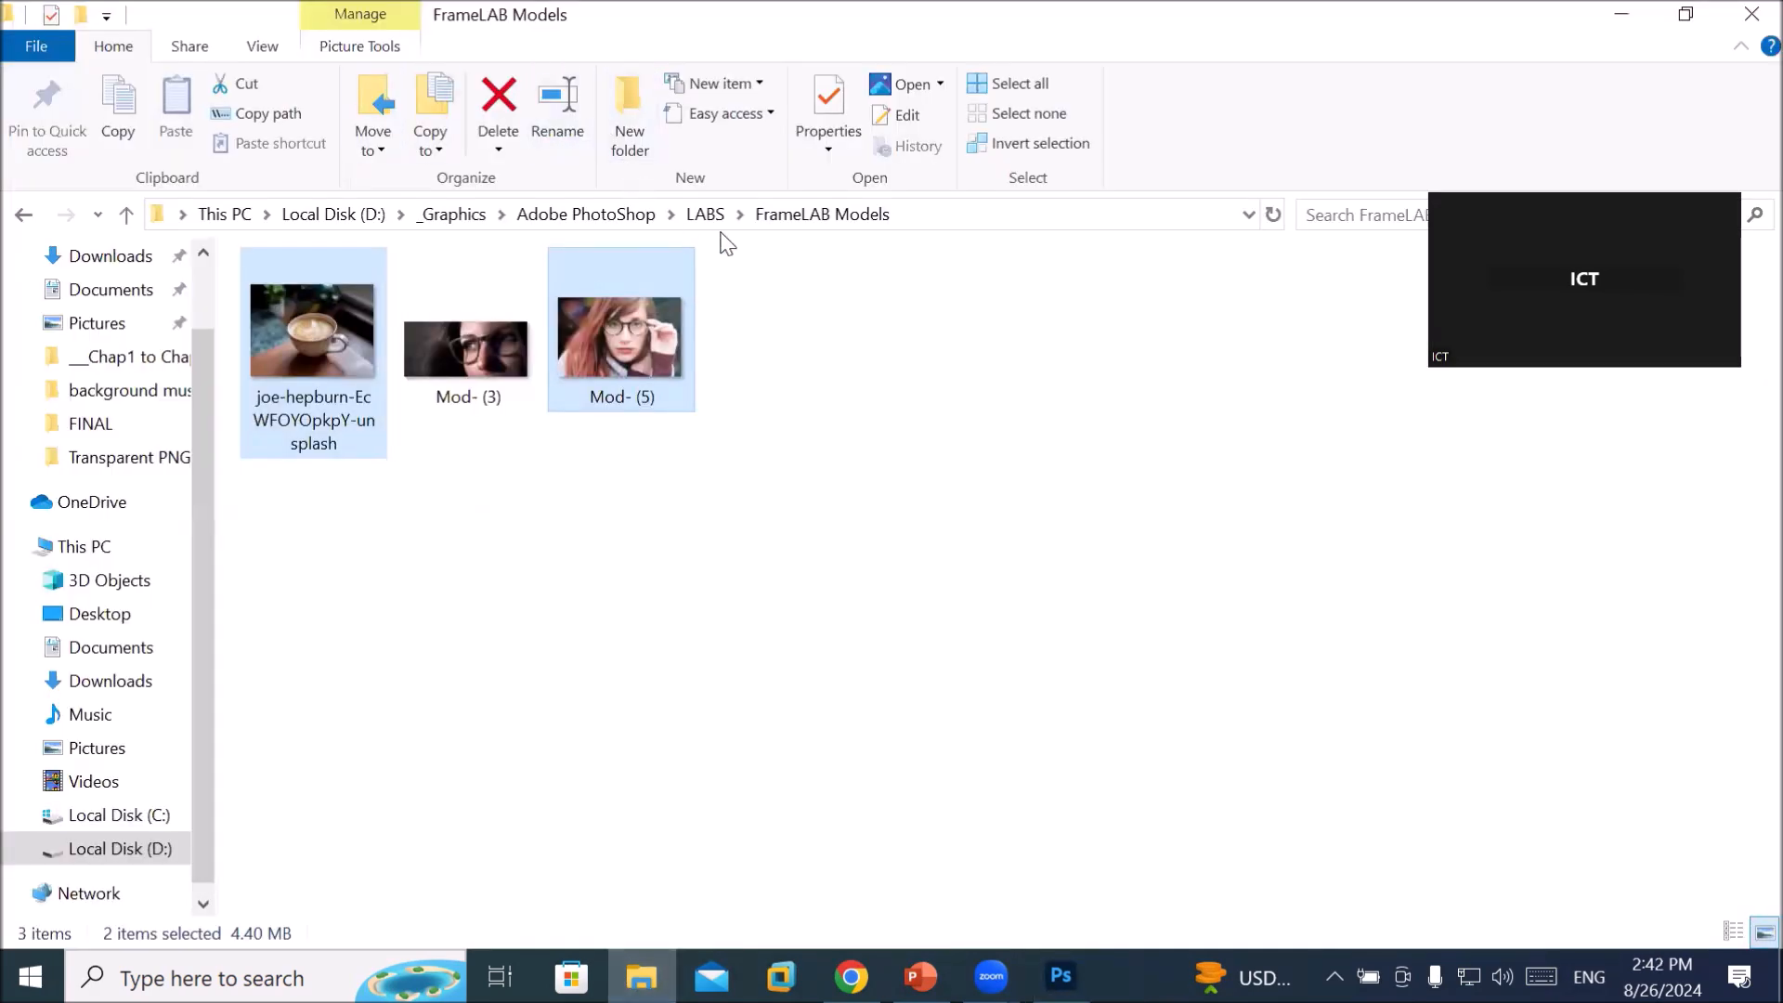
pyautogui.click(625, 221)
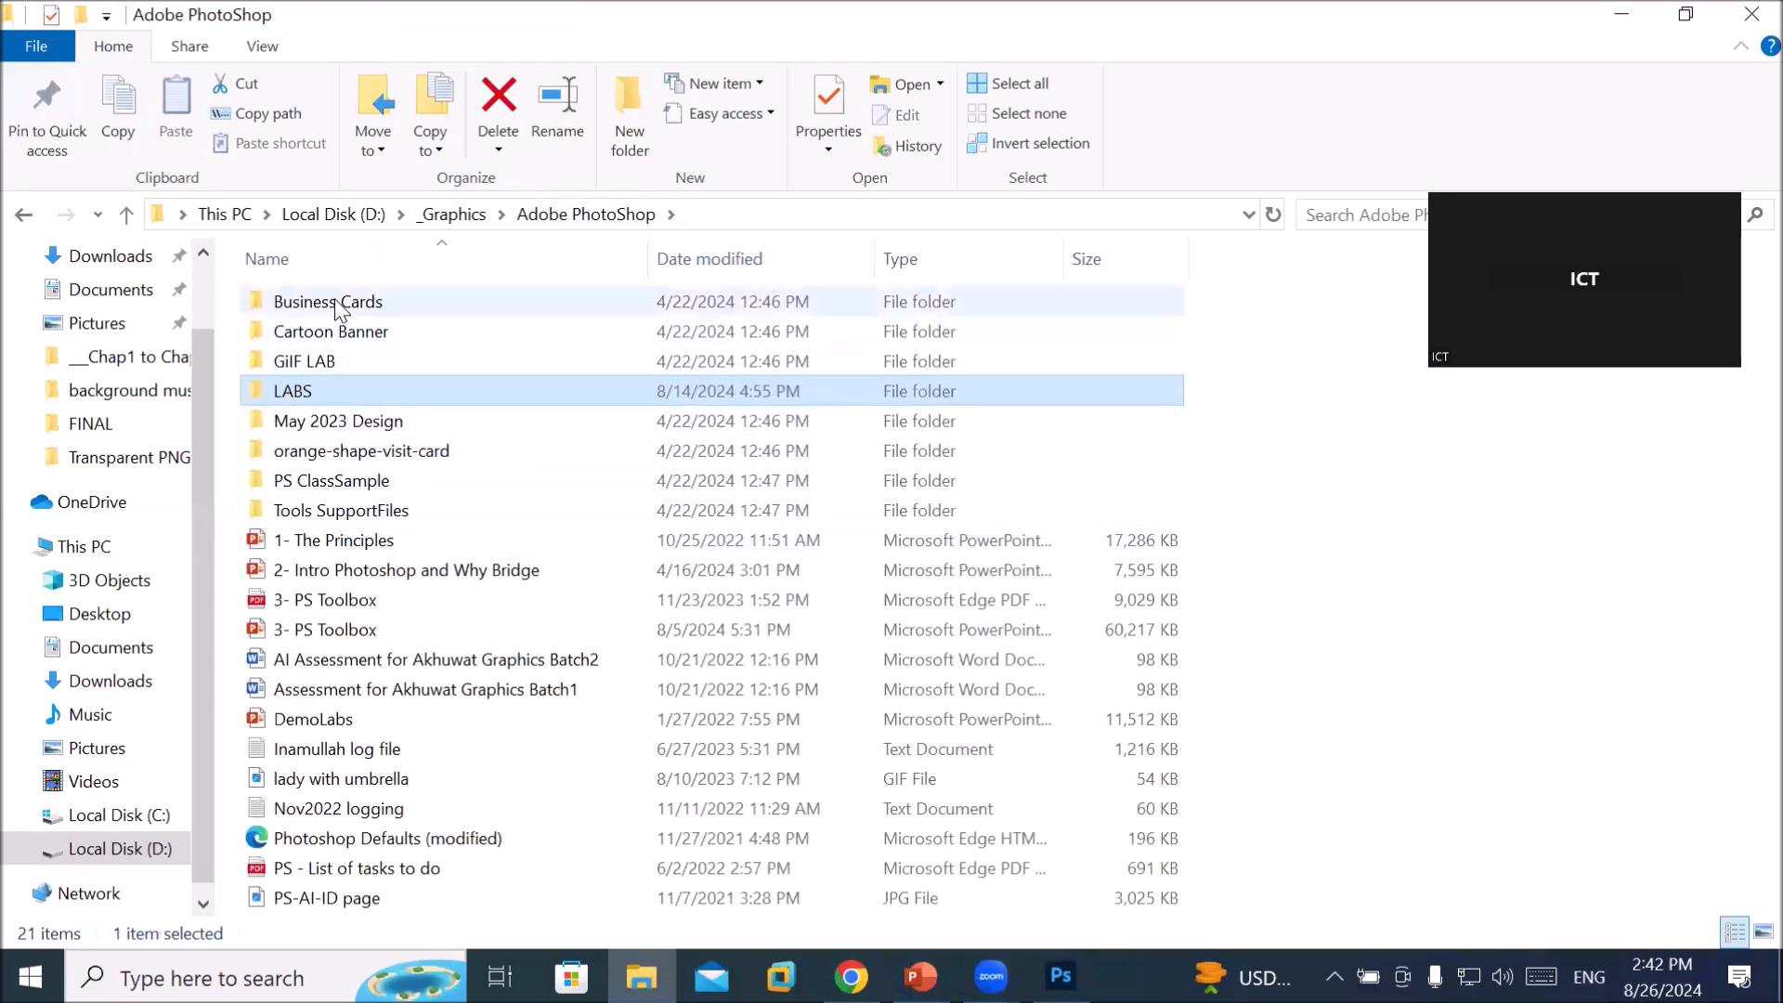
pyautogui.click(455, 215)
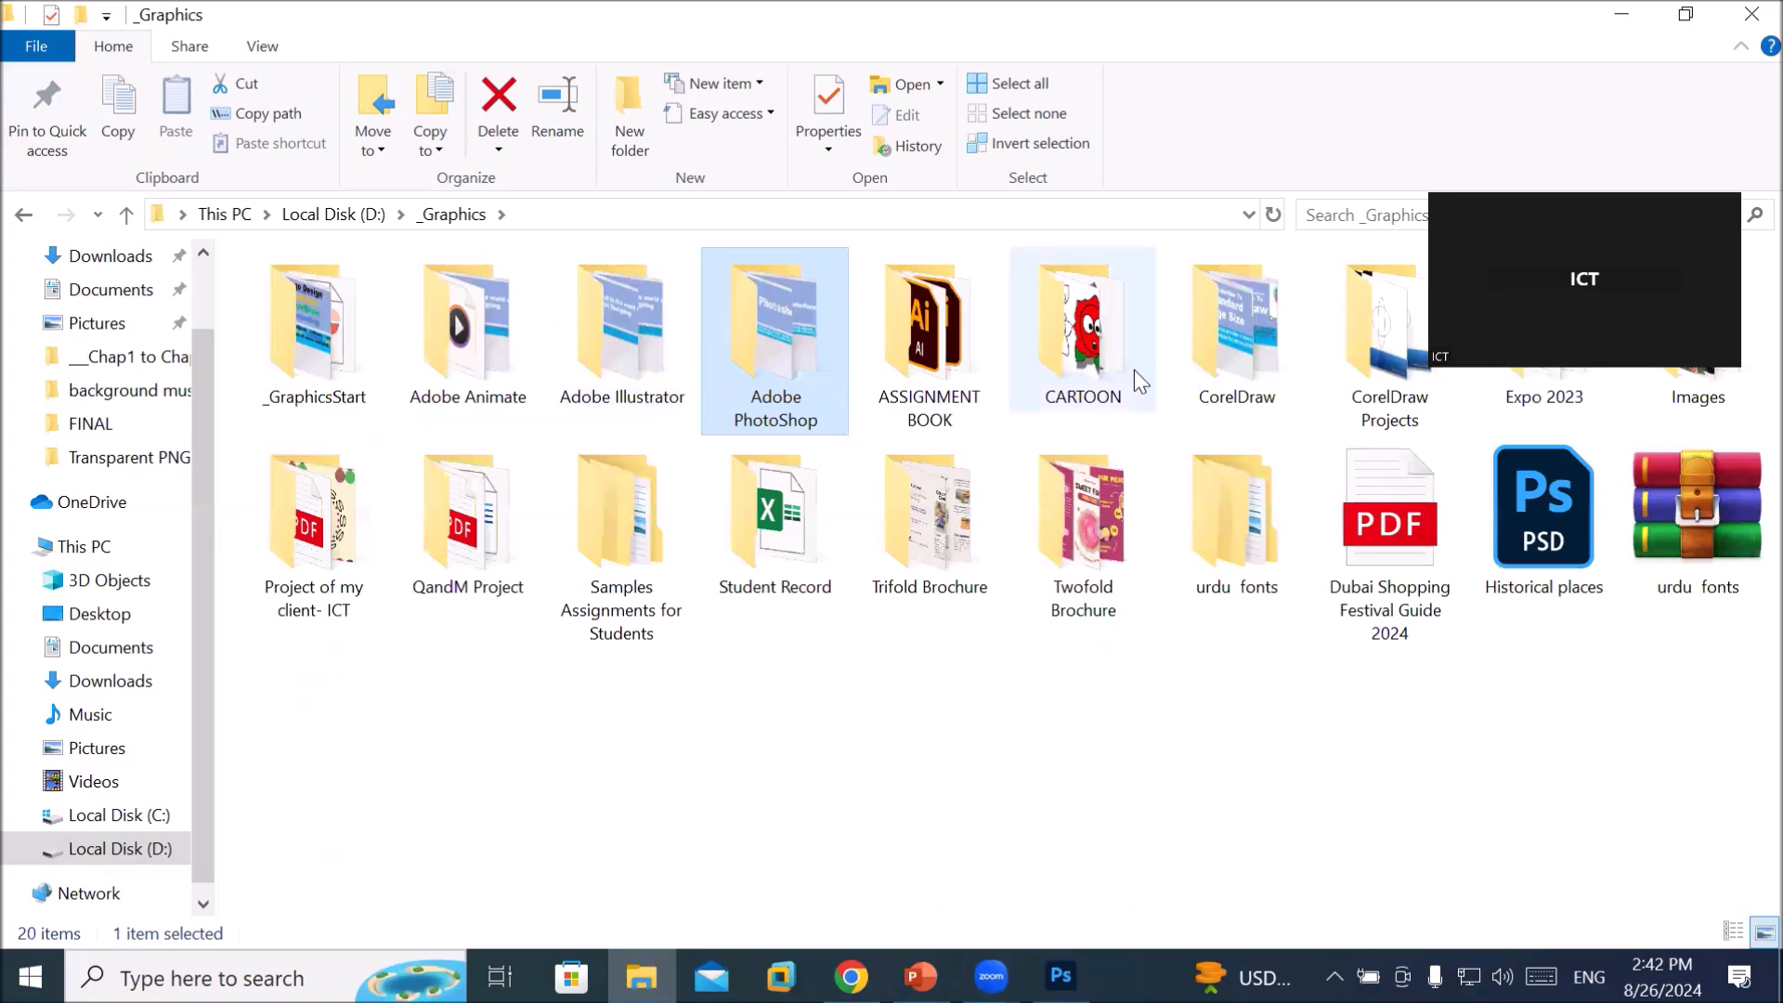
pyautogui.doubleClick(1692, 395)
pyautogui.doubleClick(1074, 357)
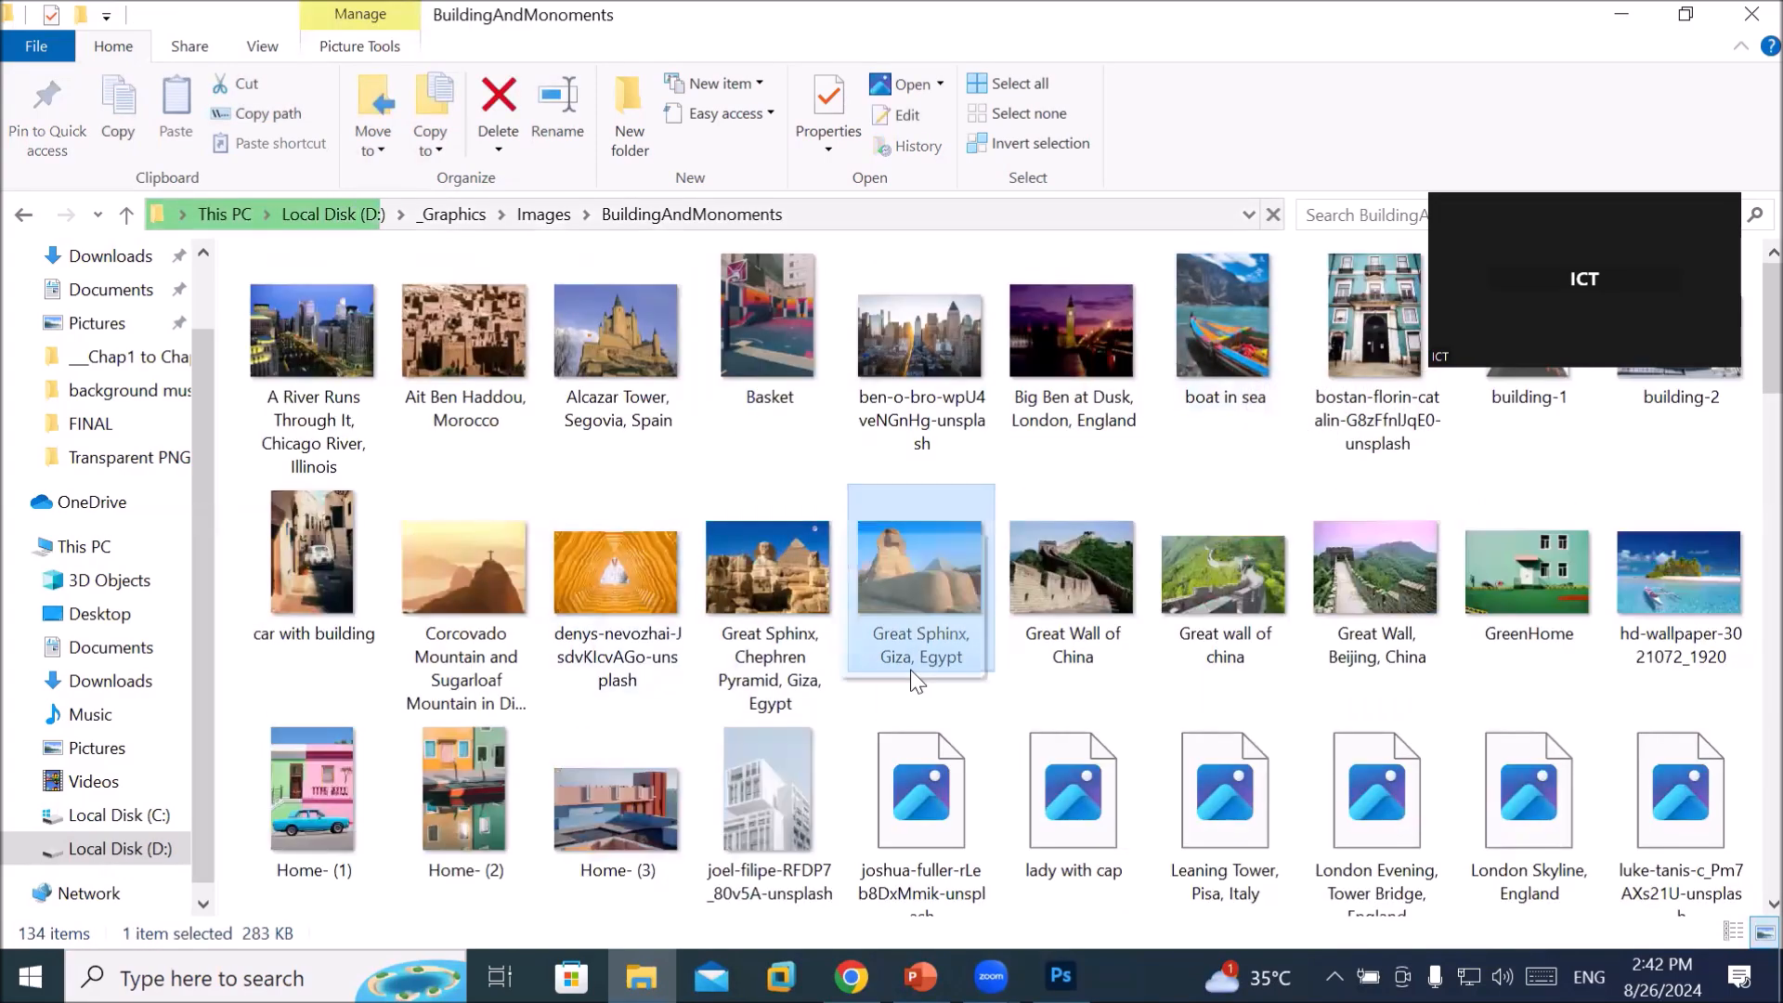
pyautogui.moveTo(910, 644); pyautogui.dragTo(548, 509)
# Widen the cup's elliptical frame by extending its right edge to the cup's outer rim
pyautogui.scroll(5, 521, 463)
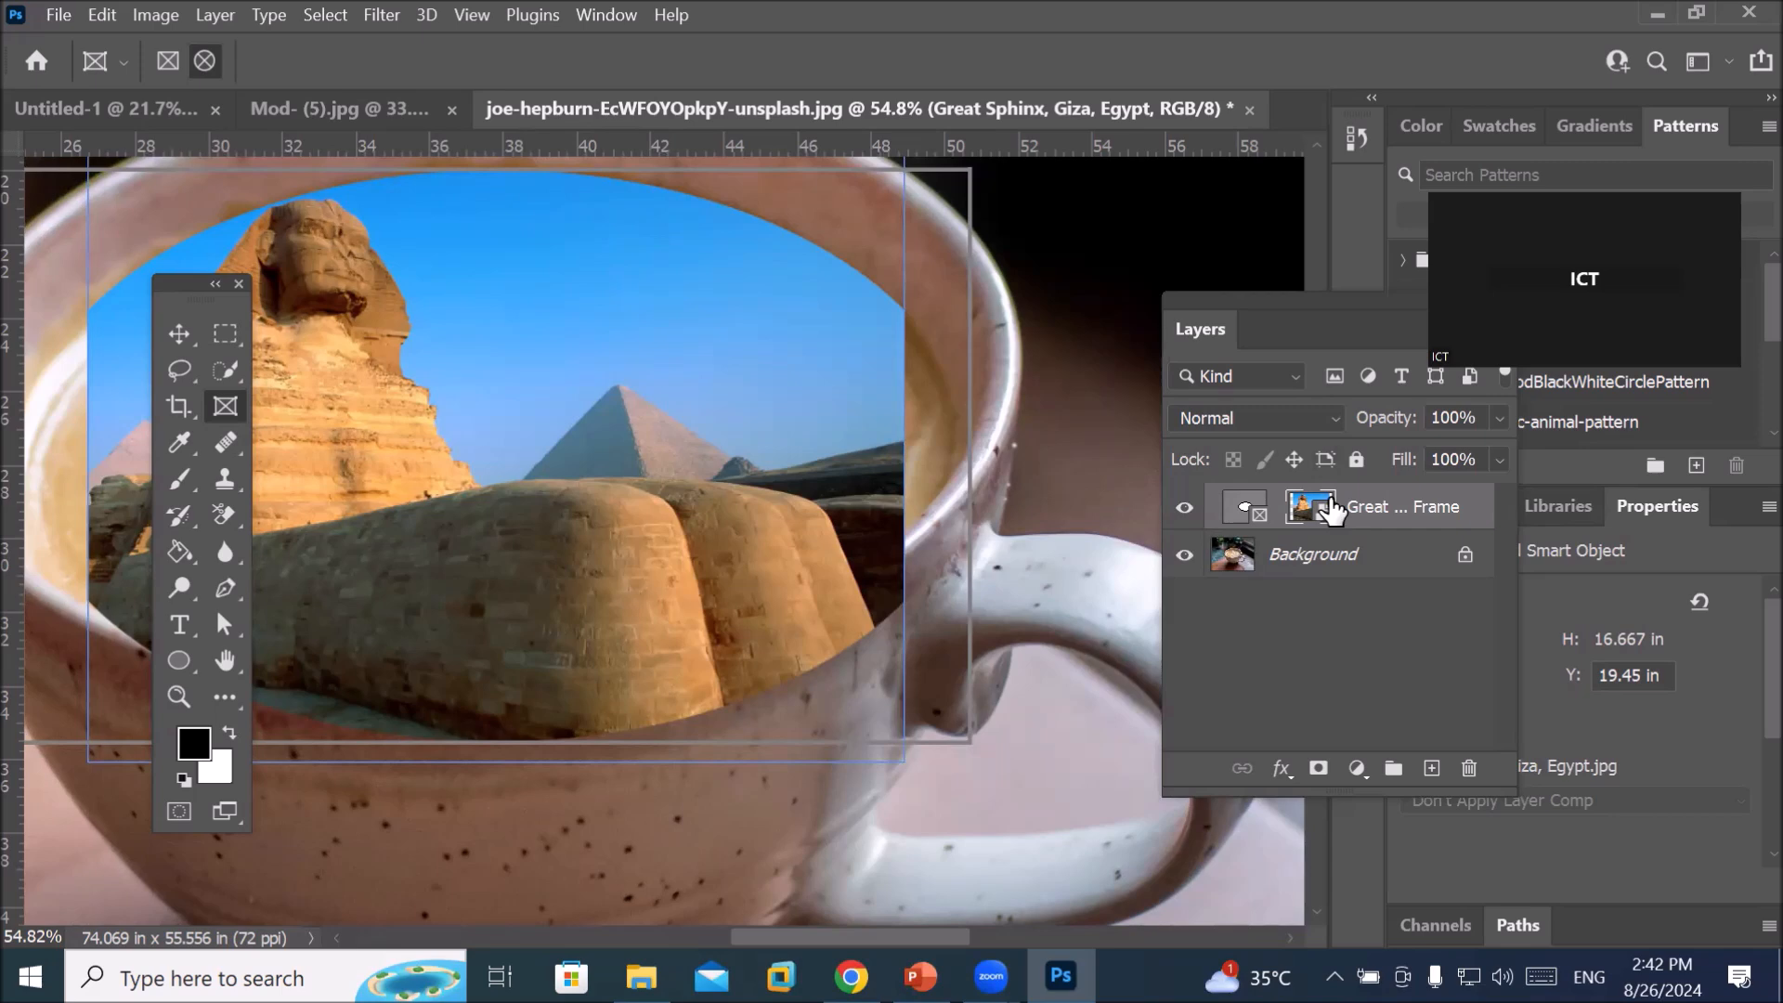
pyautogui.click(1247, 509)
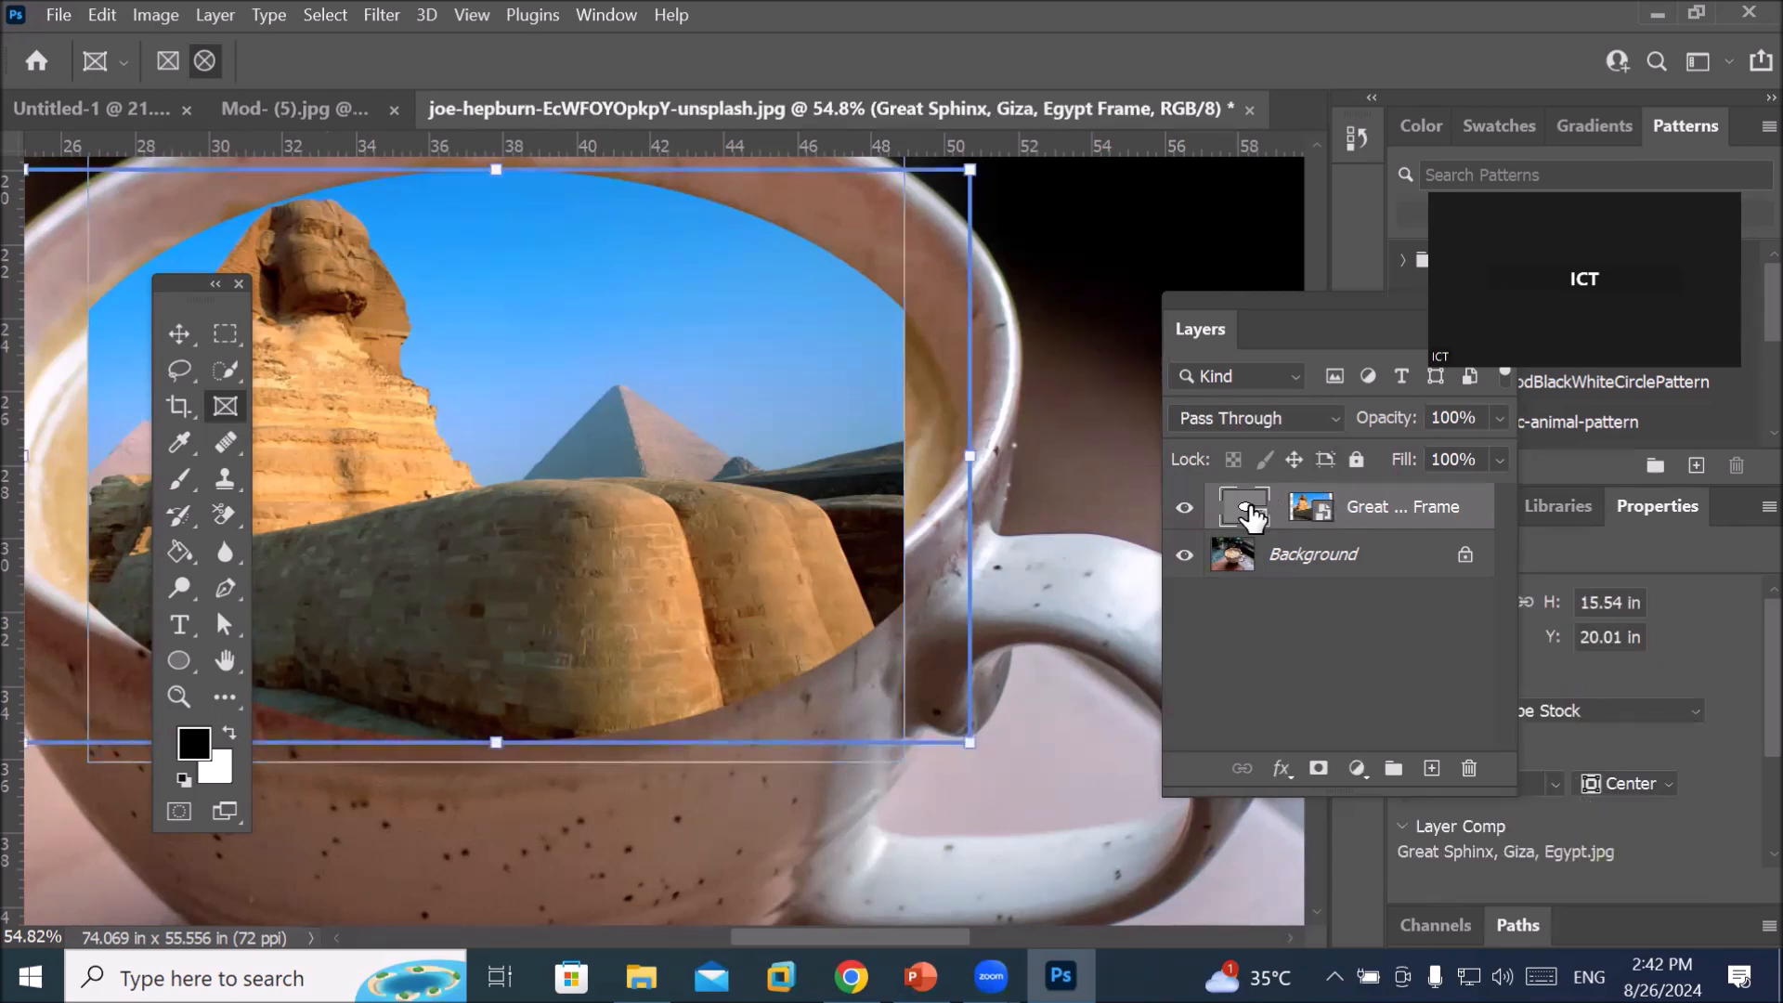
pyautogui.click(1312, 512)
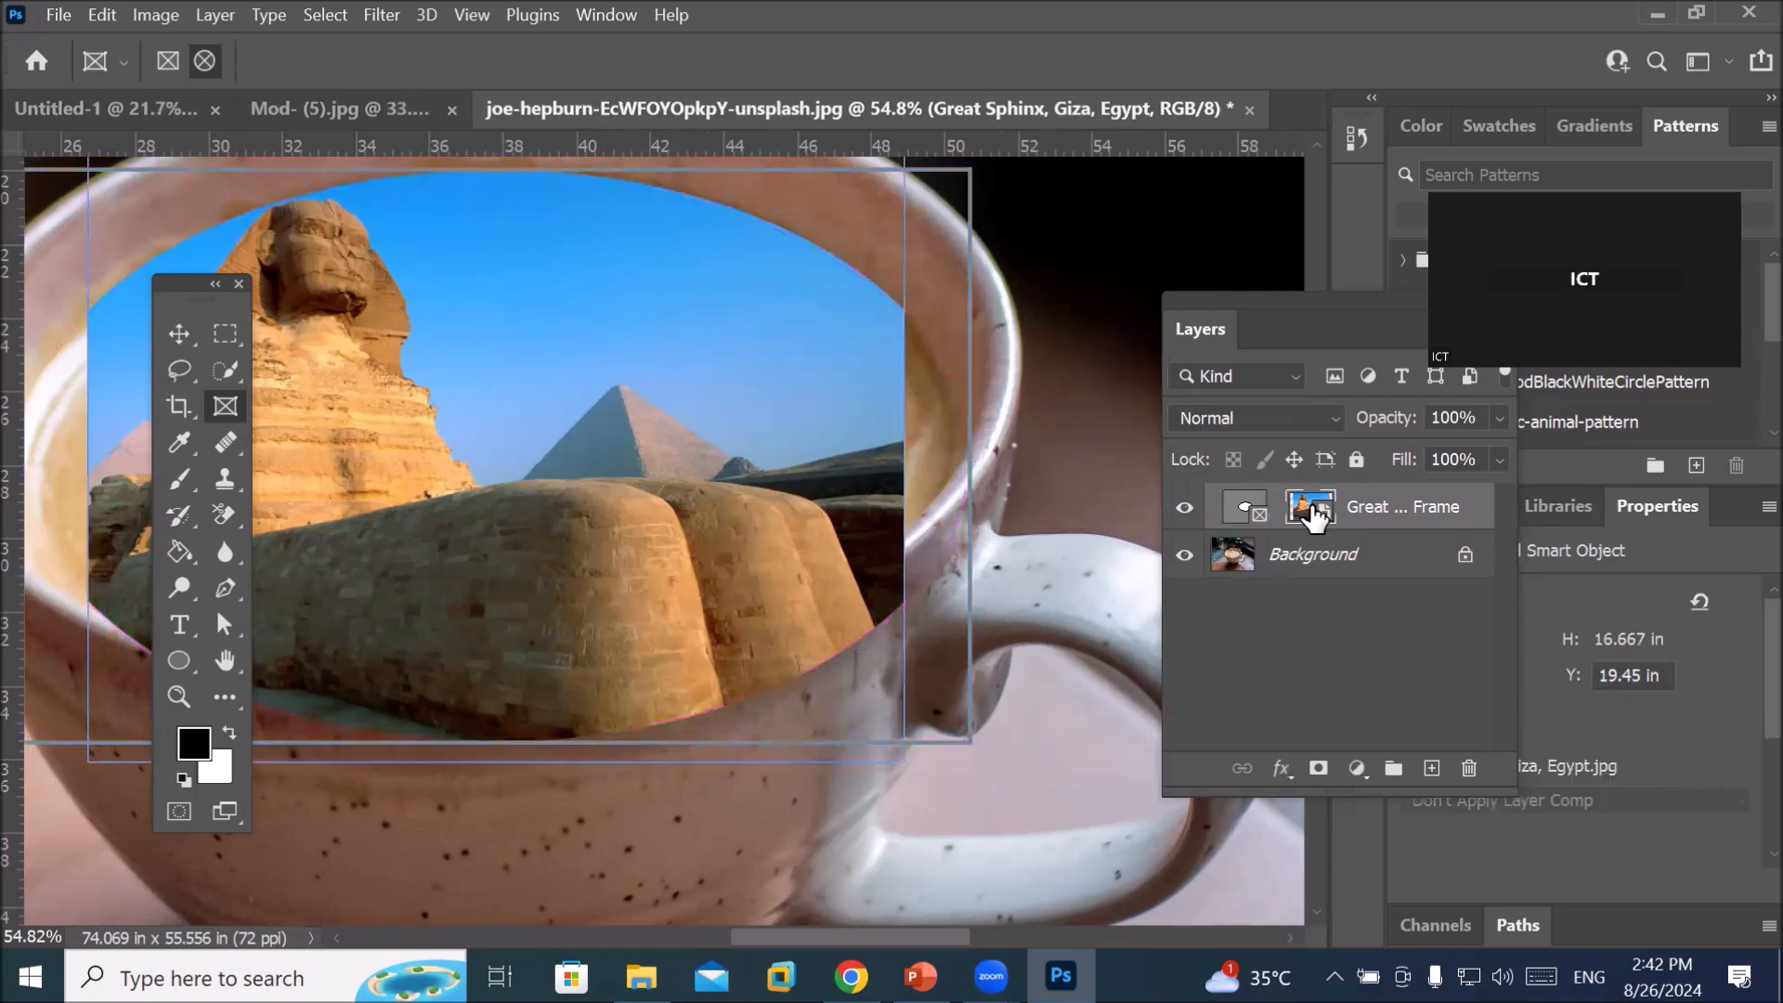
pyautogui.click(1240, 509)
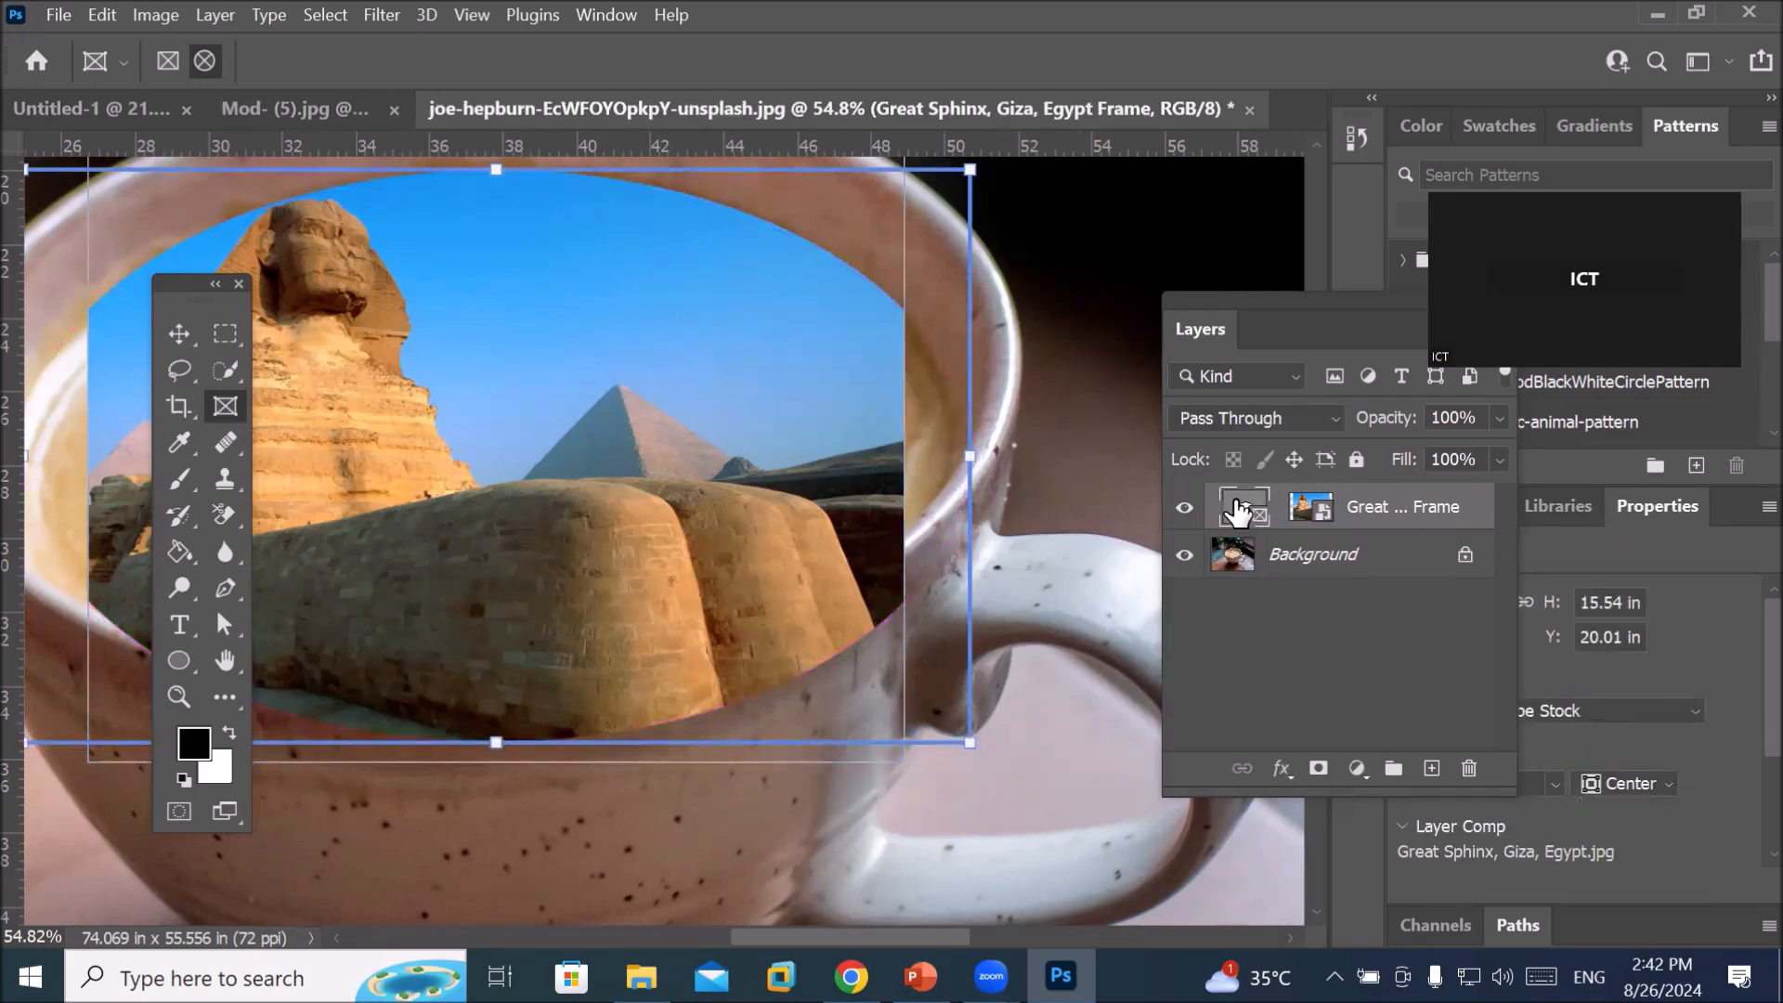
pyautogui.moveTo(970, 456); pyautogui.dragTo(1022, 456)
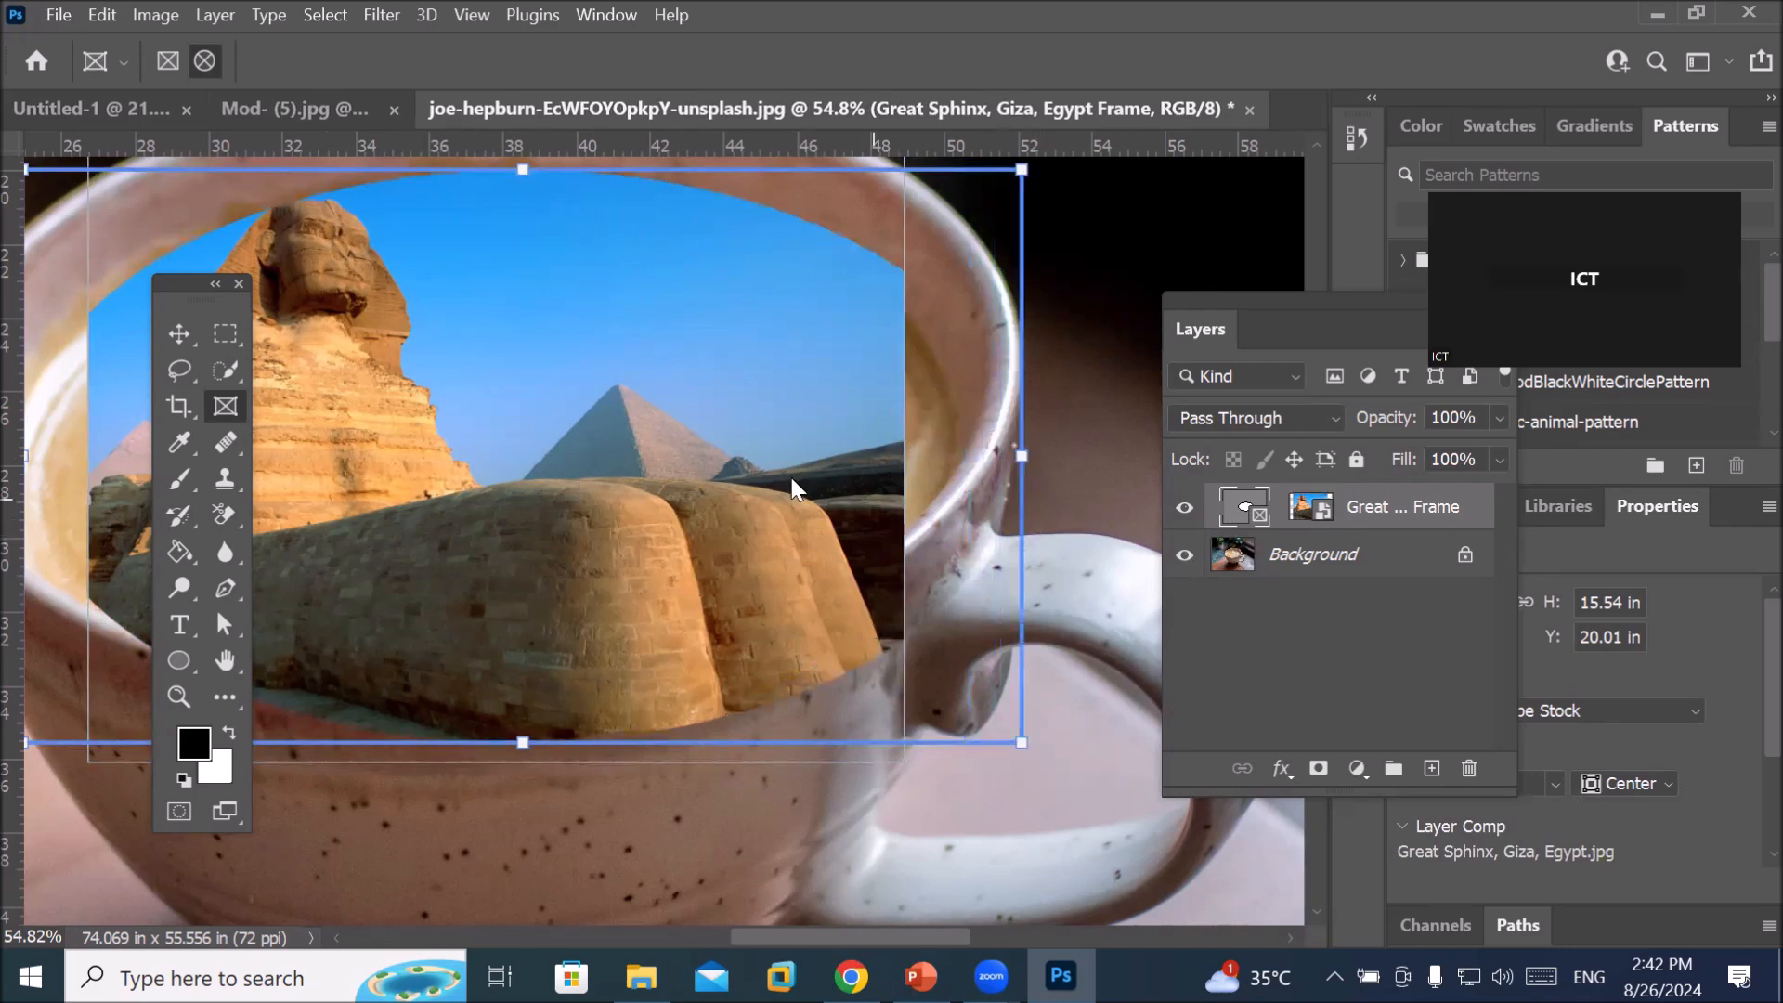
# Transform the Sphinx photo inside the frame to 118.50% width and 89.67% height, stretching it sideways and raising its lower edge
pyautogui.click(1311, 507)
pyautogui.moveTo(1321, 502); pyautogui.dragTo(1324, 507)
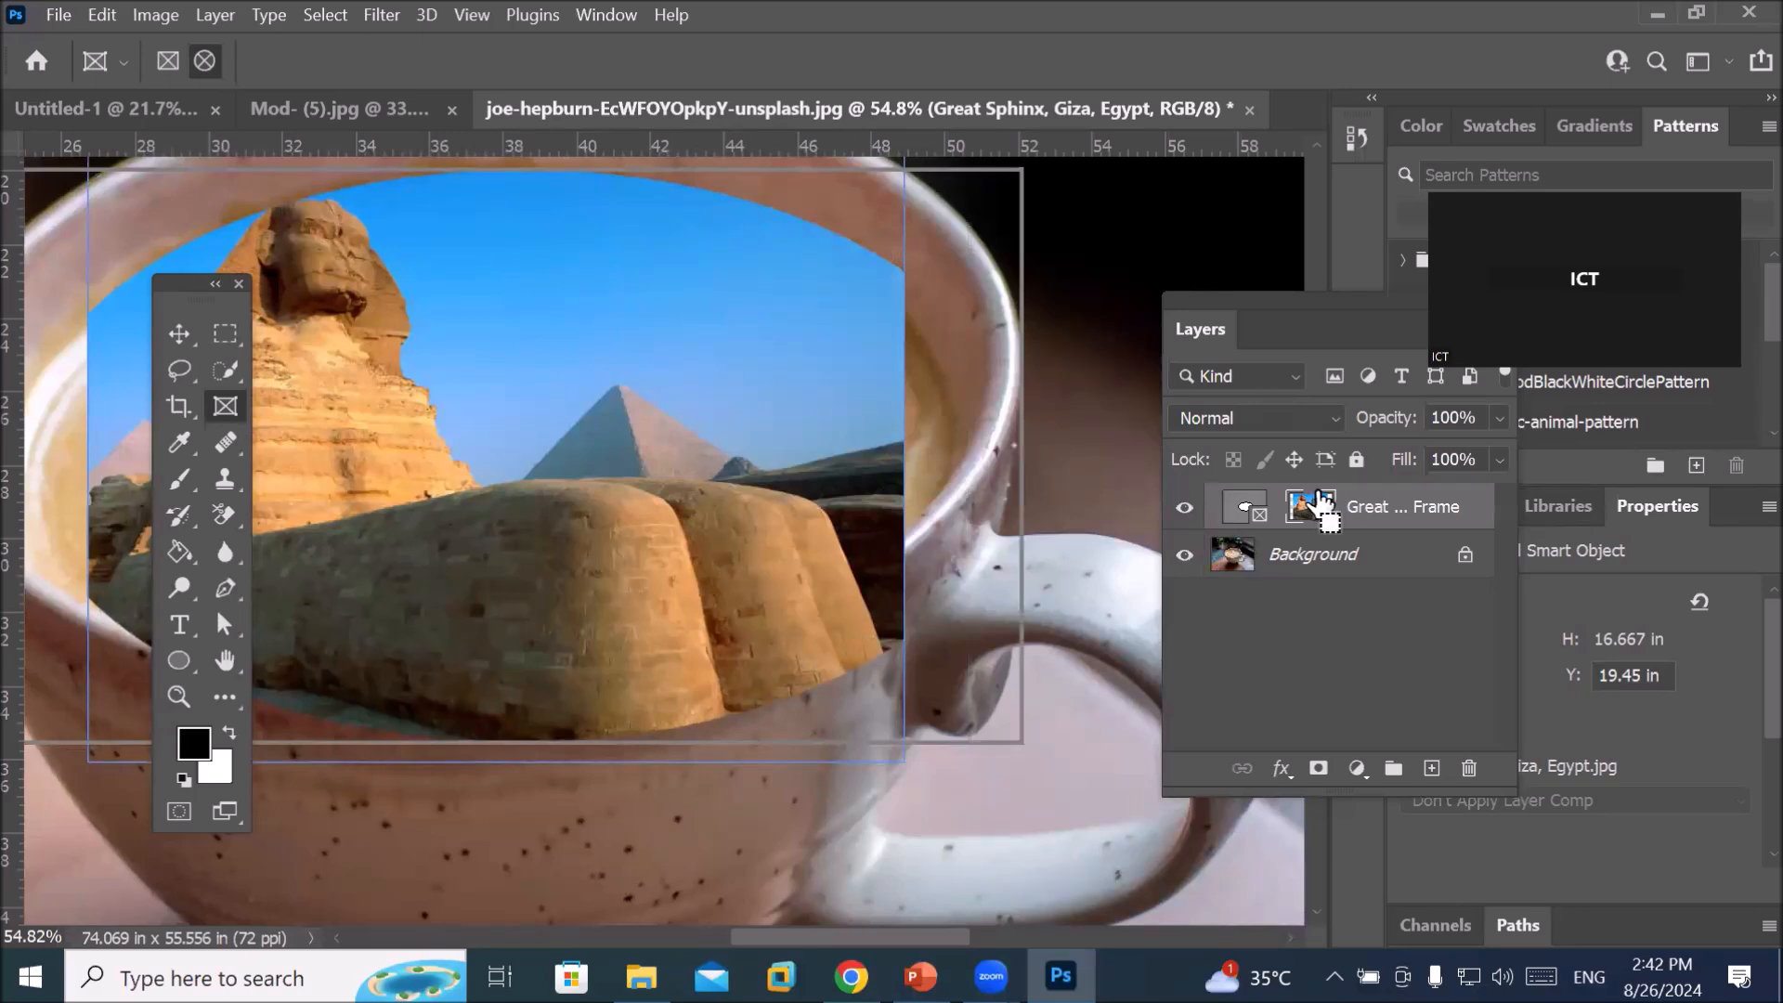
pyautogui.hotkey('ctrl', 't')
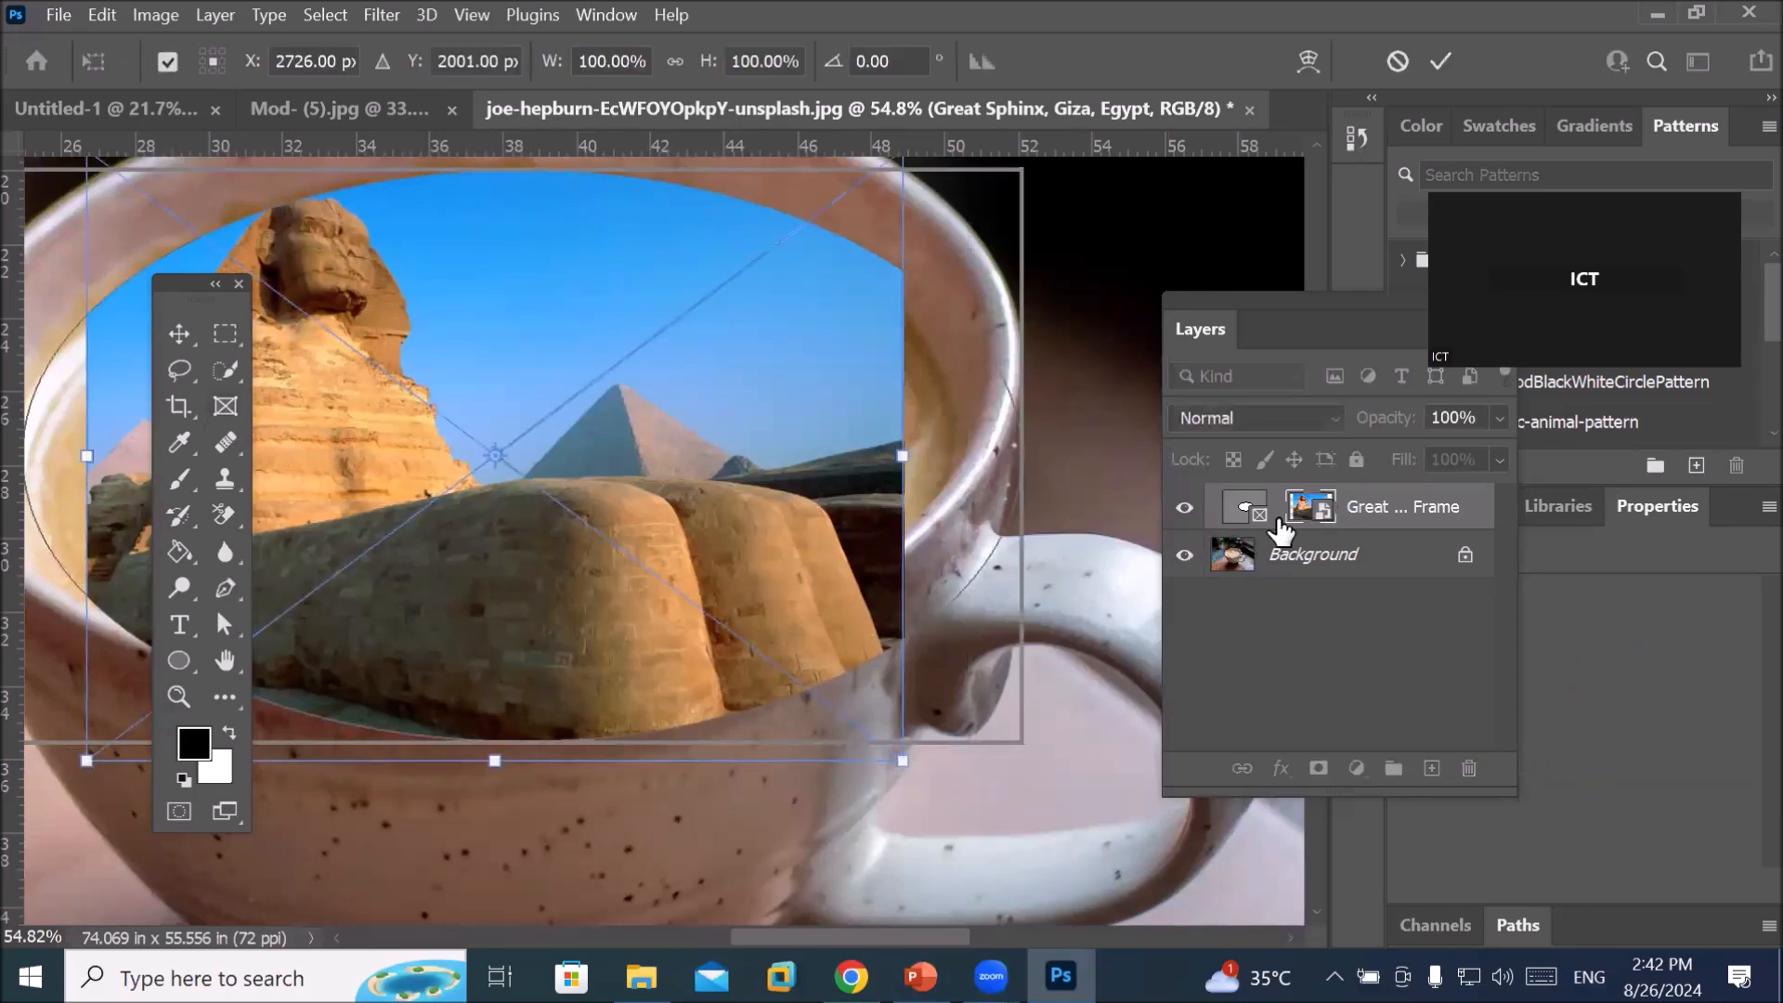
pyautogui.moveTo(899, 460); pyautogui.dragTo(977, 456)
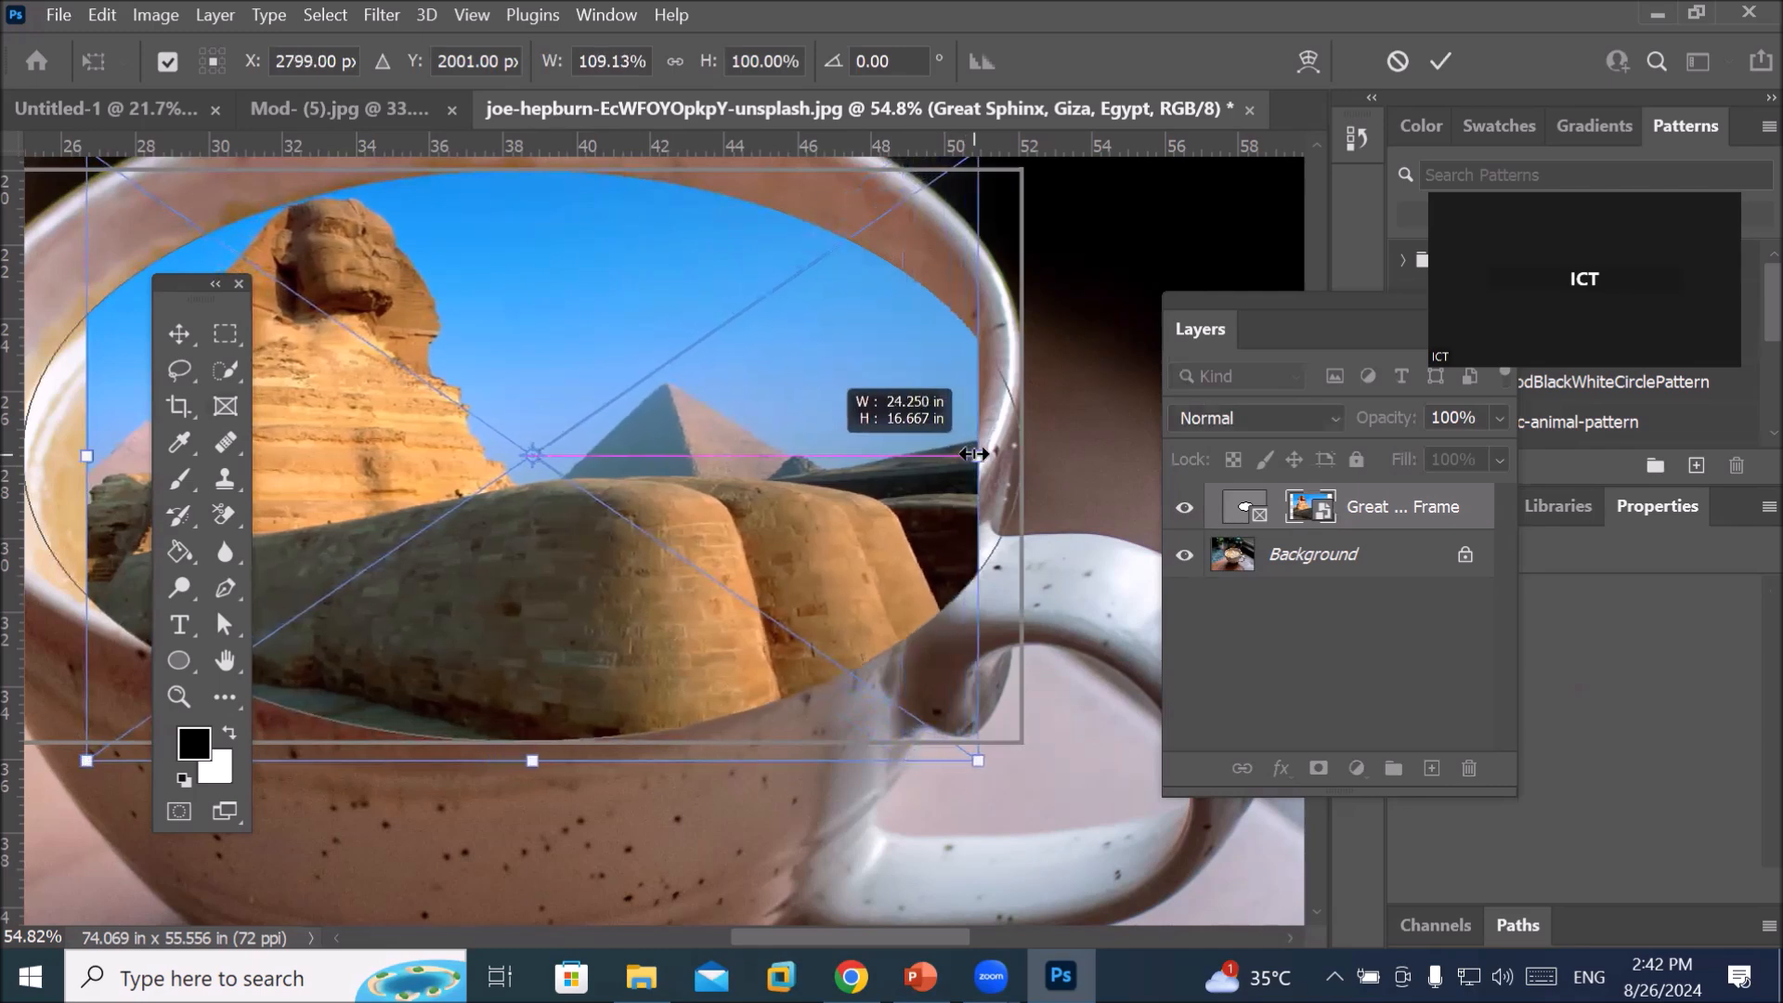
pyautogui.moveTo(529, 757); pyautogui.dragTo(517, 693)
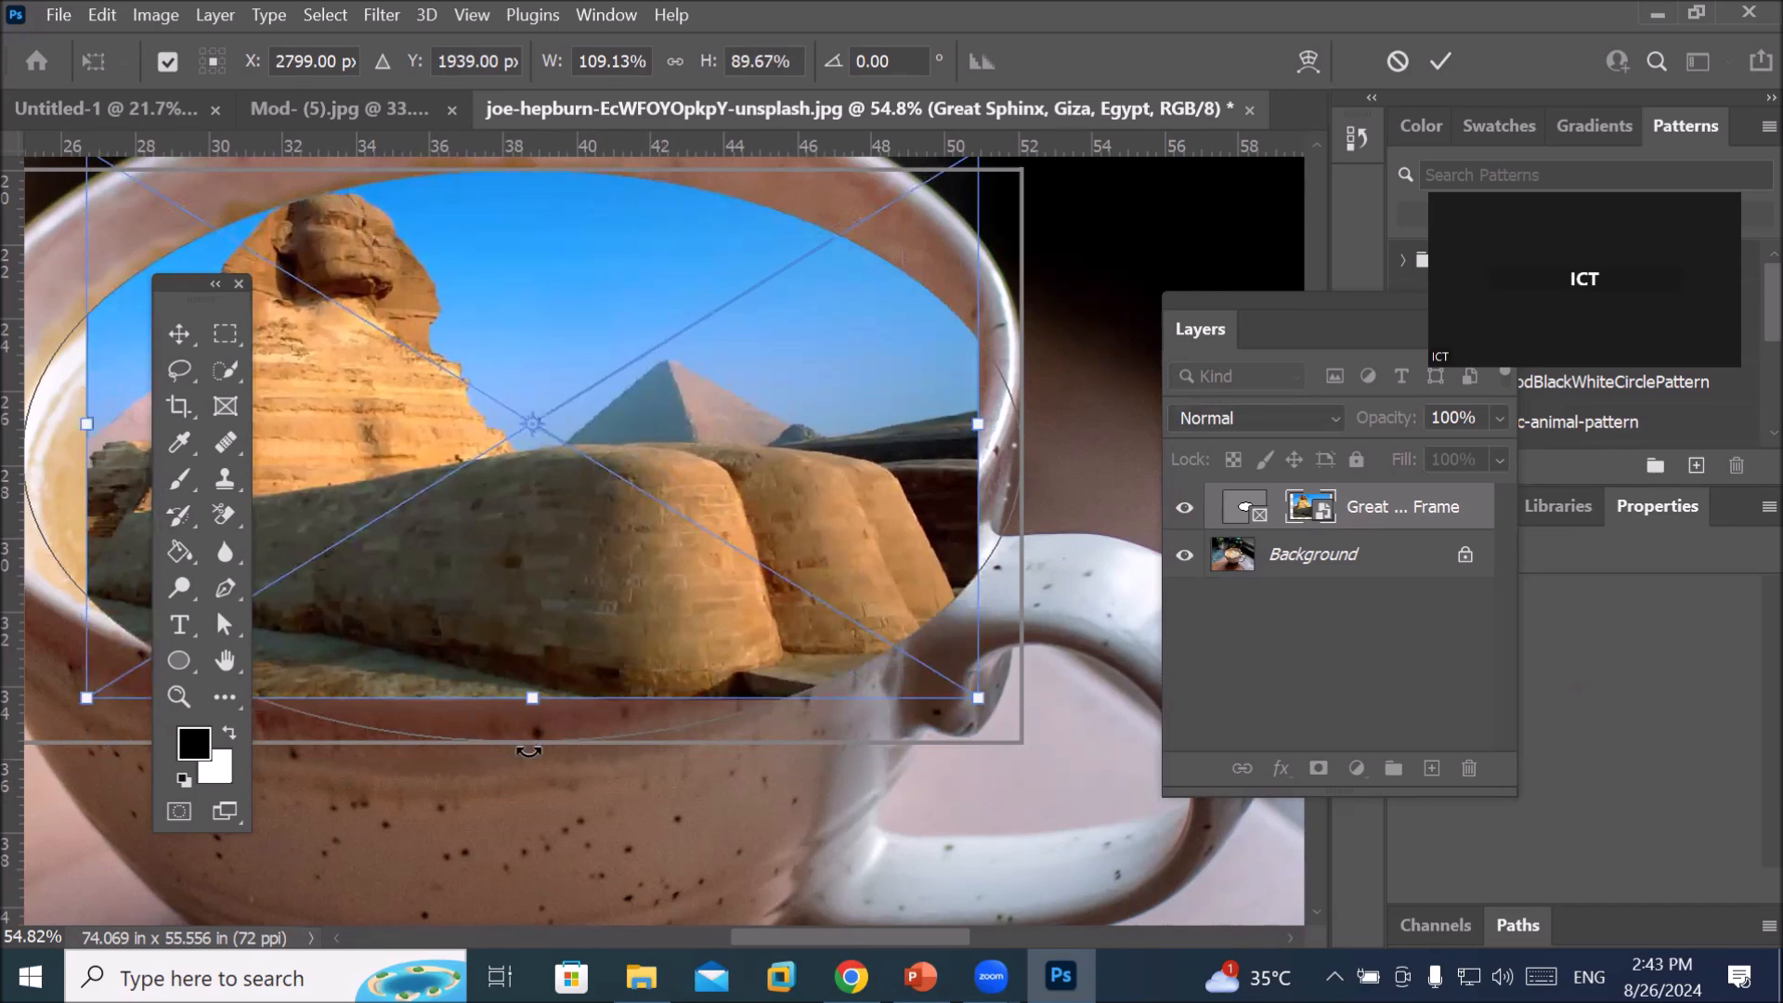
pyautogui.hscroll(-5, 528, 750)
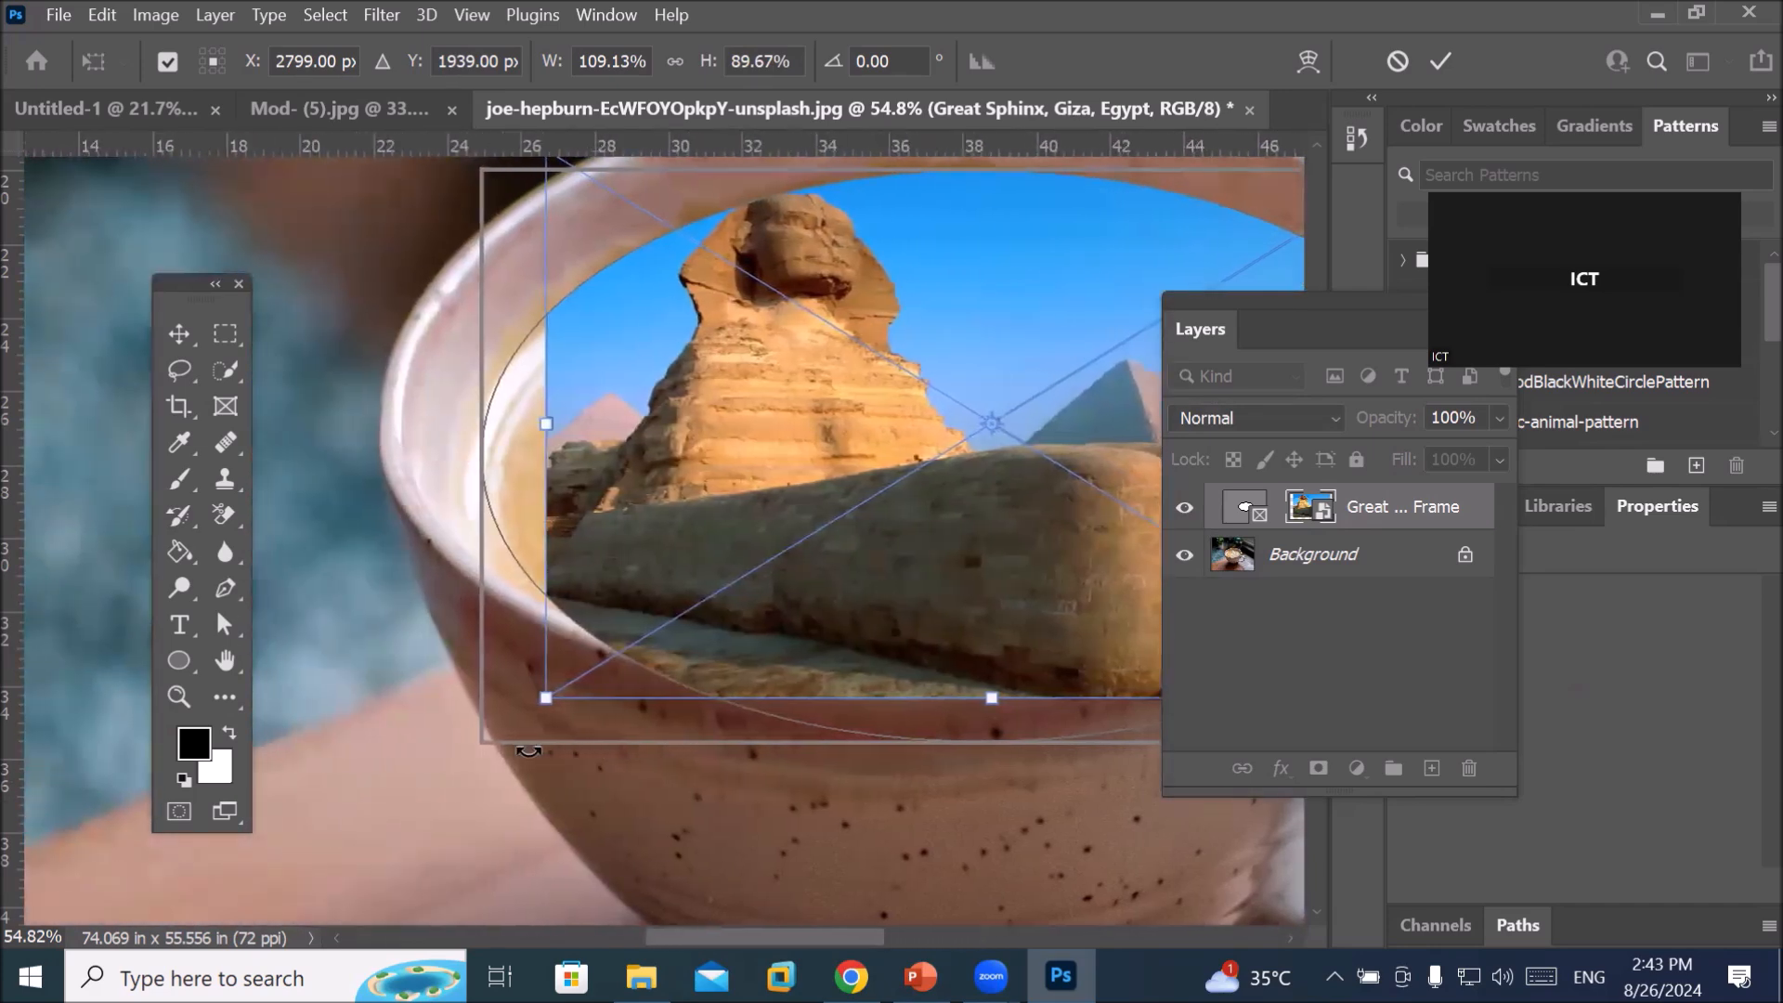
pyautogui.moveTo(560, 434); pyautogui.dragTo(482, 425)
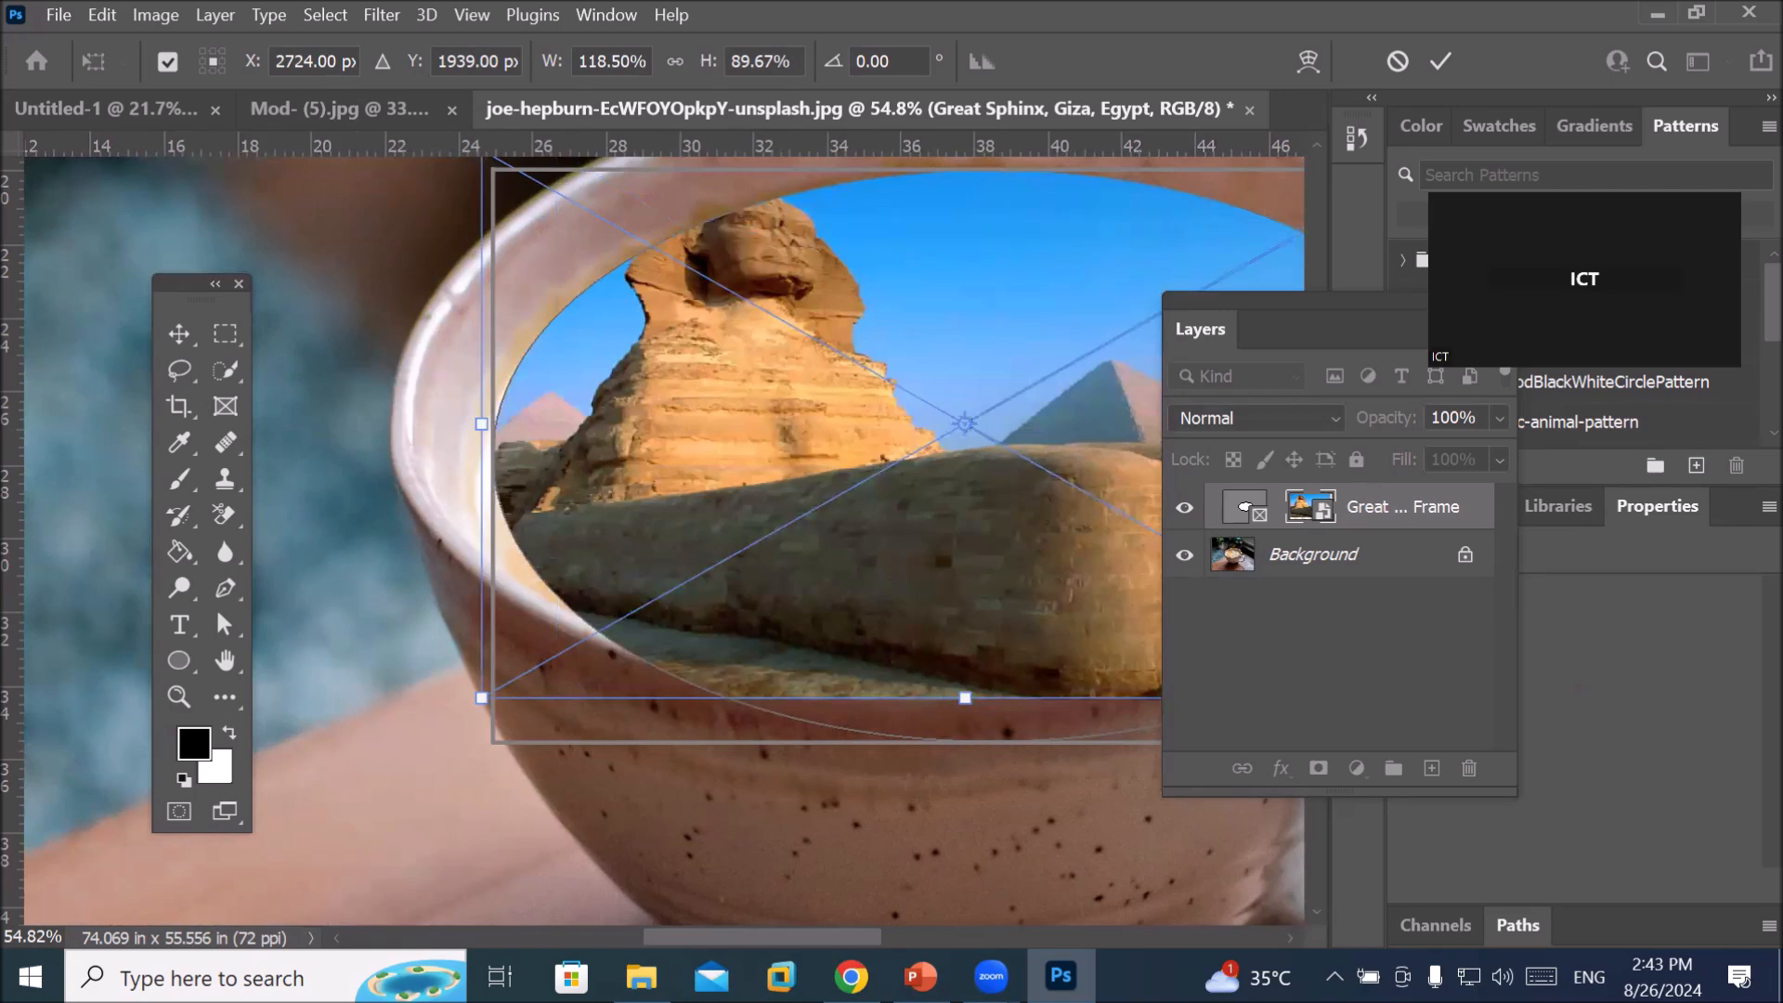
# Extend the frame's left edge toward the cup's outer rim and select the Sphinx photo inside it
pyautogui.click(1241, 509)
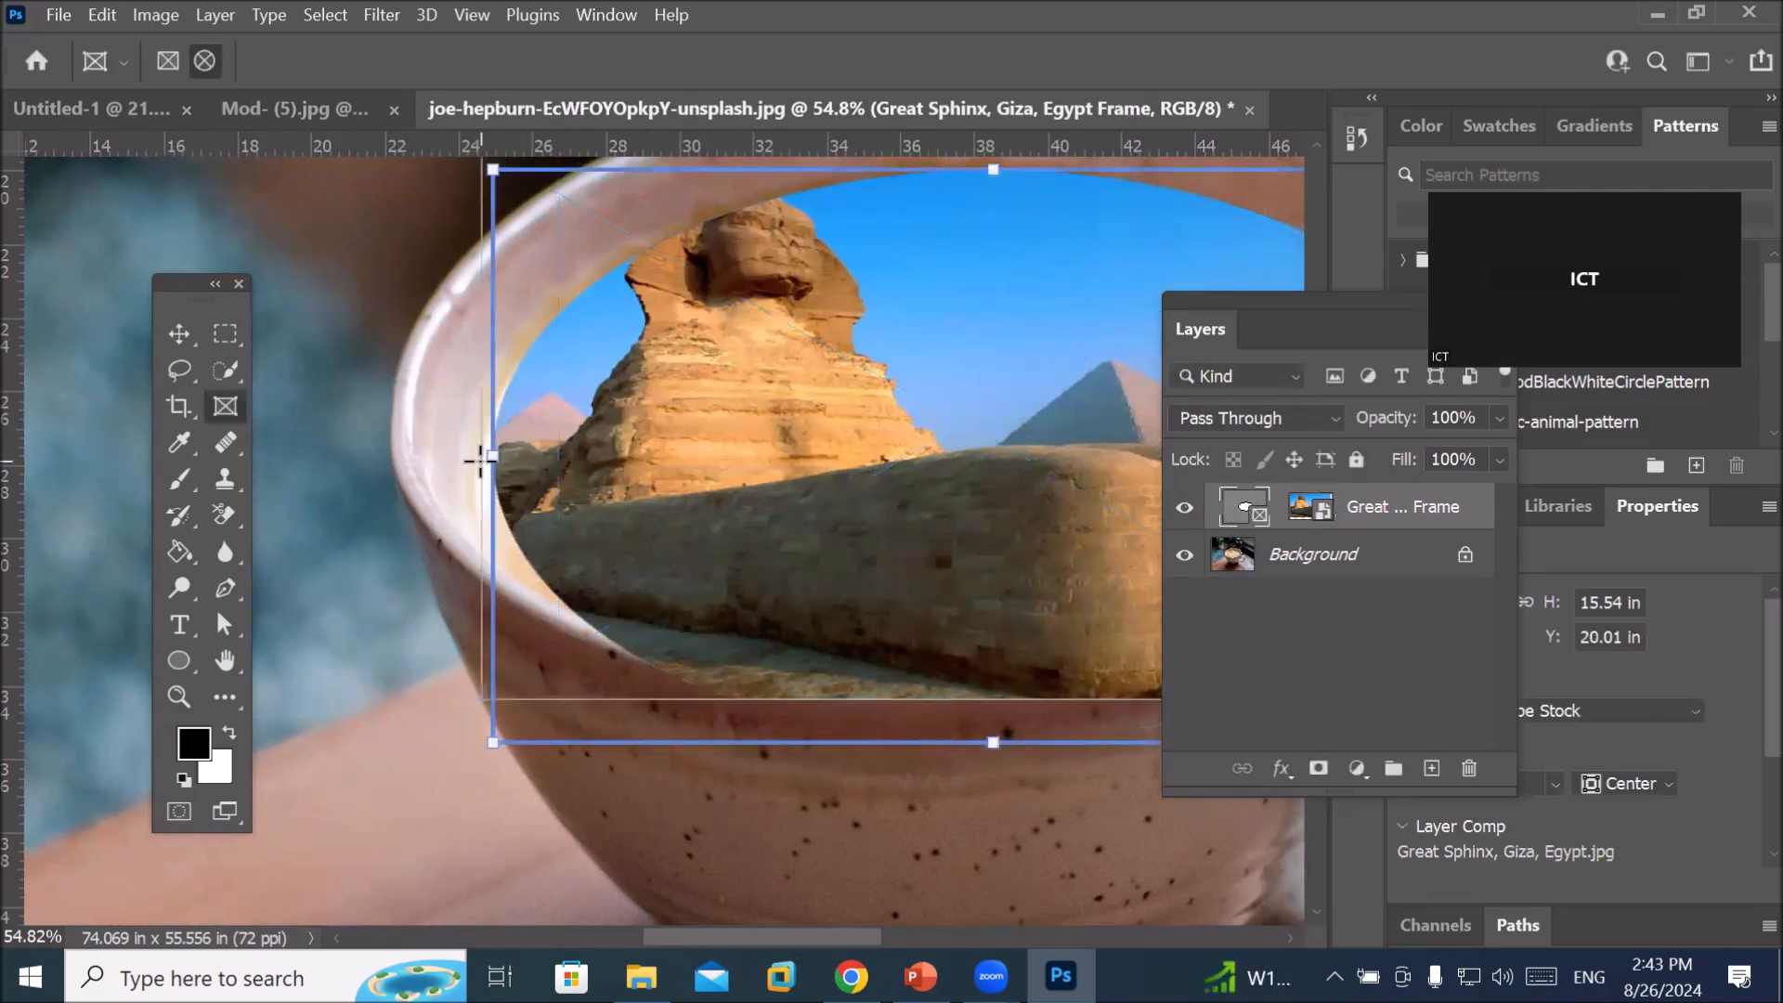
pyautogui.moveTo(490, 457); pyautogui.dragTo(441, 456)
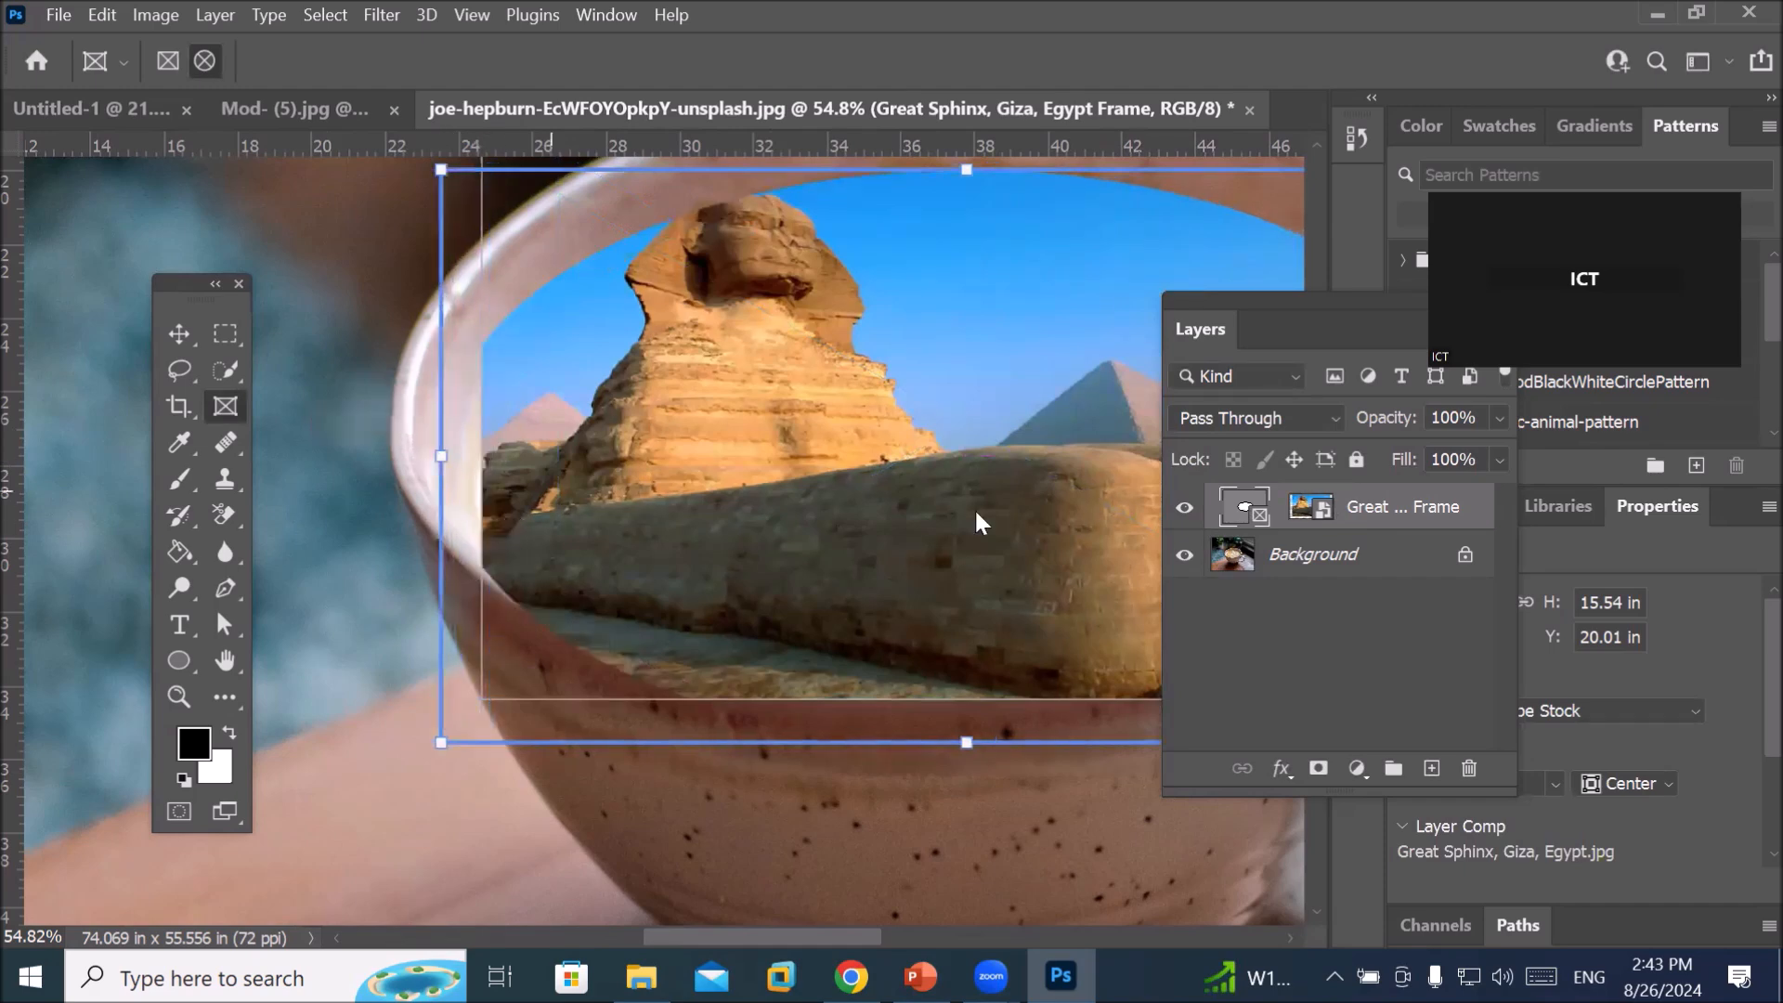
pyautogui.click(1312, 507)
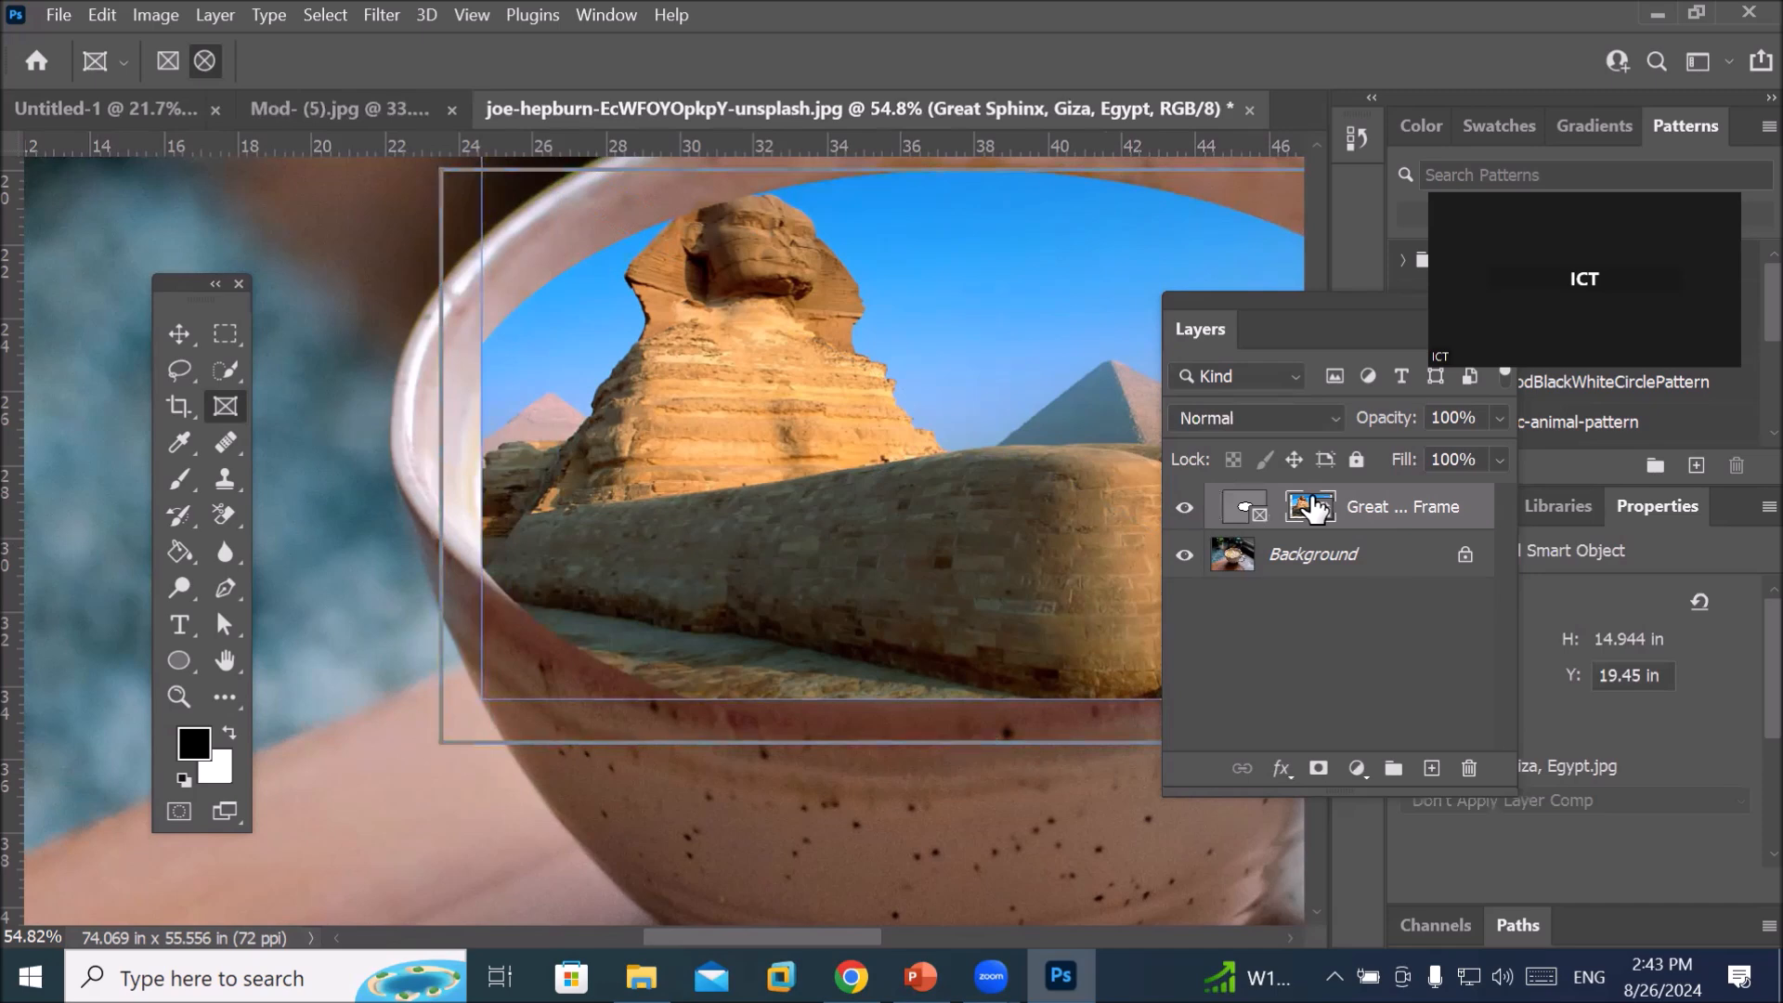
# Stretch the Sphinx photo's left edge to the frame's edge, reaching 123.44% width, apply the transform and select the Background layer
pyautogui.moveTo(1313, 499); pyautogui.dragTo(1126, 505)
pyautogui.hotkey('ctrl', 't')
pyautogui.moveTo(483, 425); pyautogui.dragTo(444, 431)
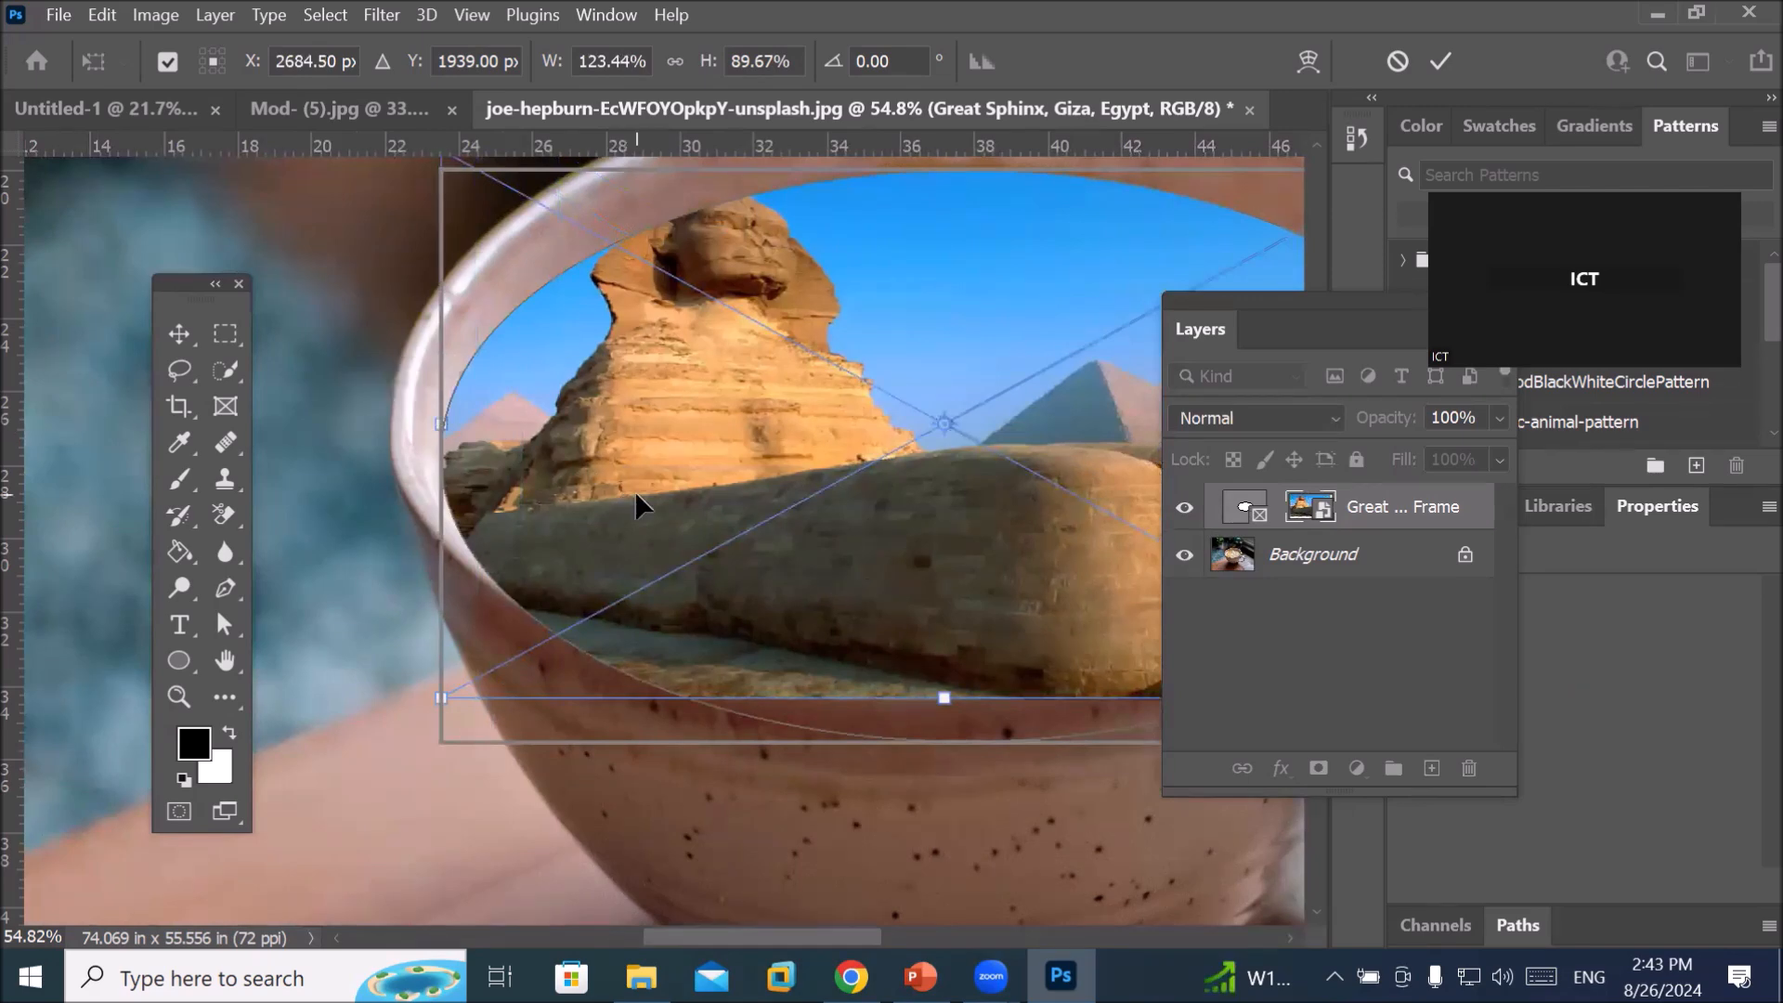
pyautogui.scroll(-2, 633, 490)
pyautogui.scroll(-1, 633, 490)
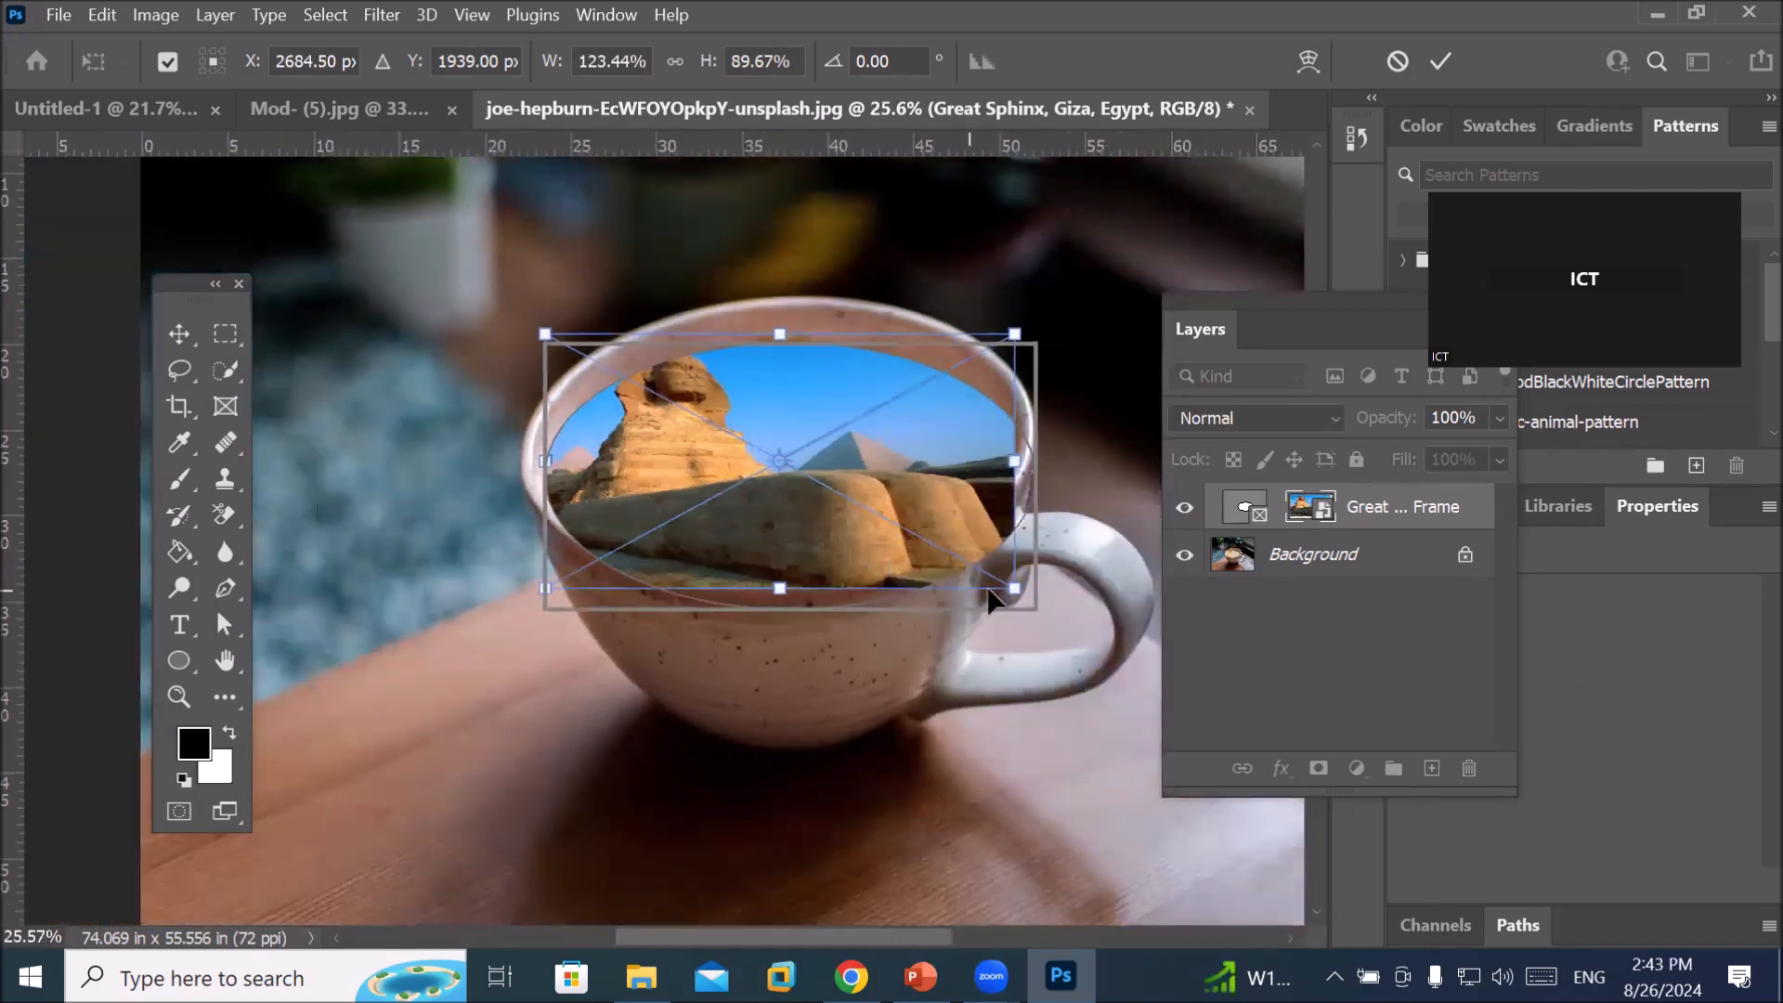
pyautogui.scroll(3, 1106, 596)
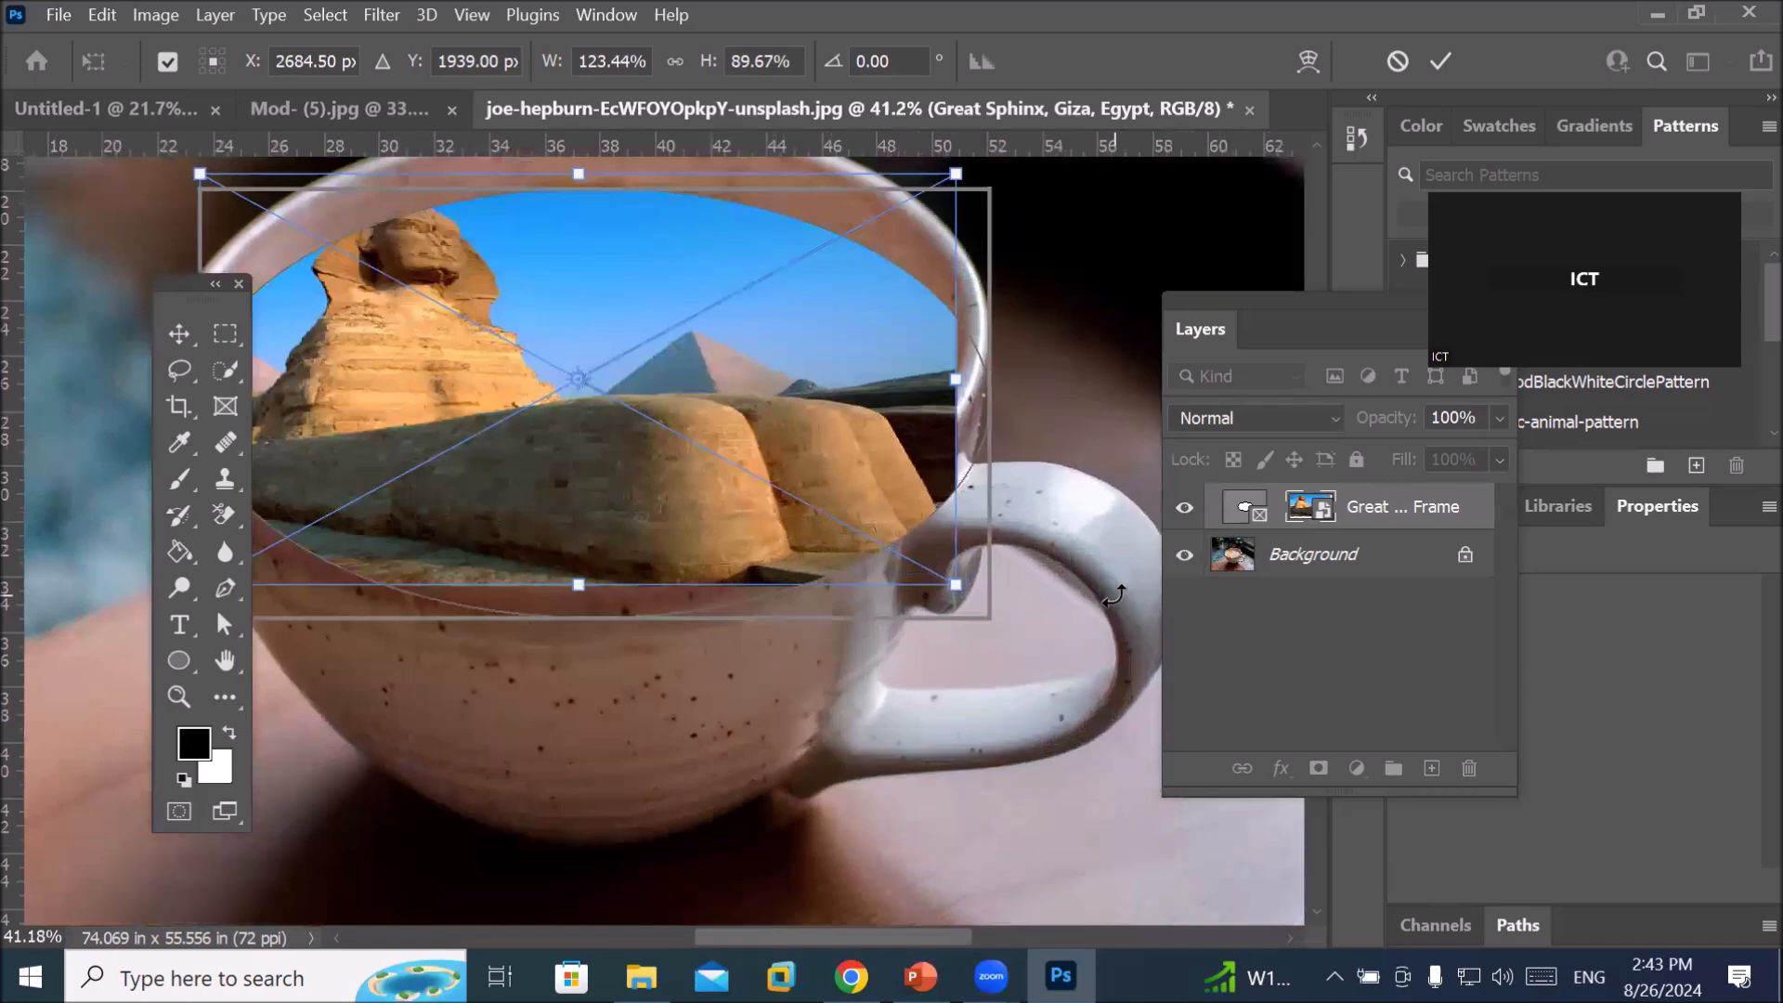
pyautogui.scroll(2, 1114, 591)
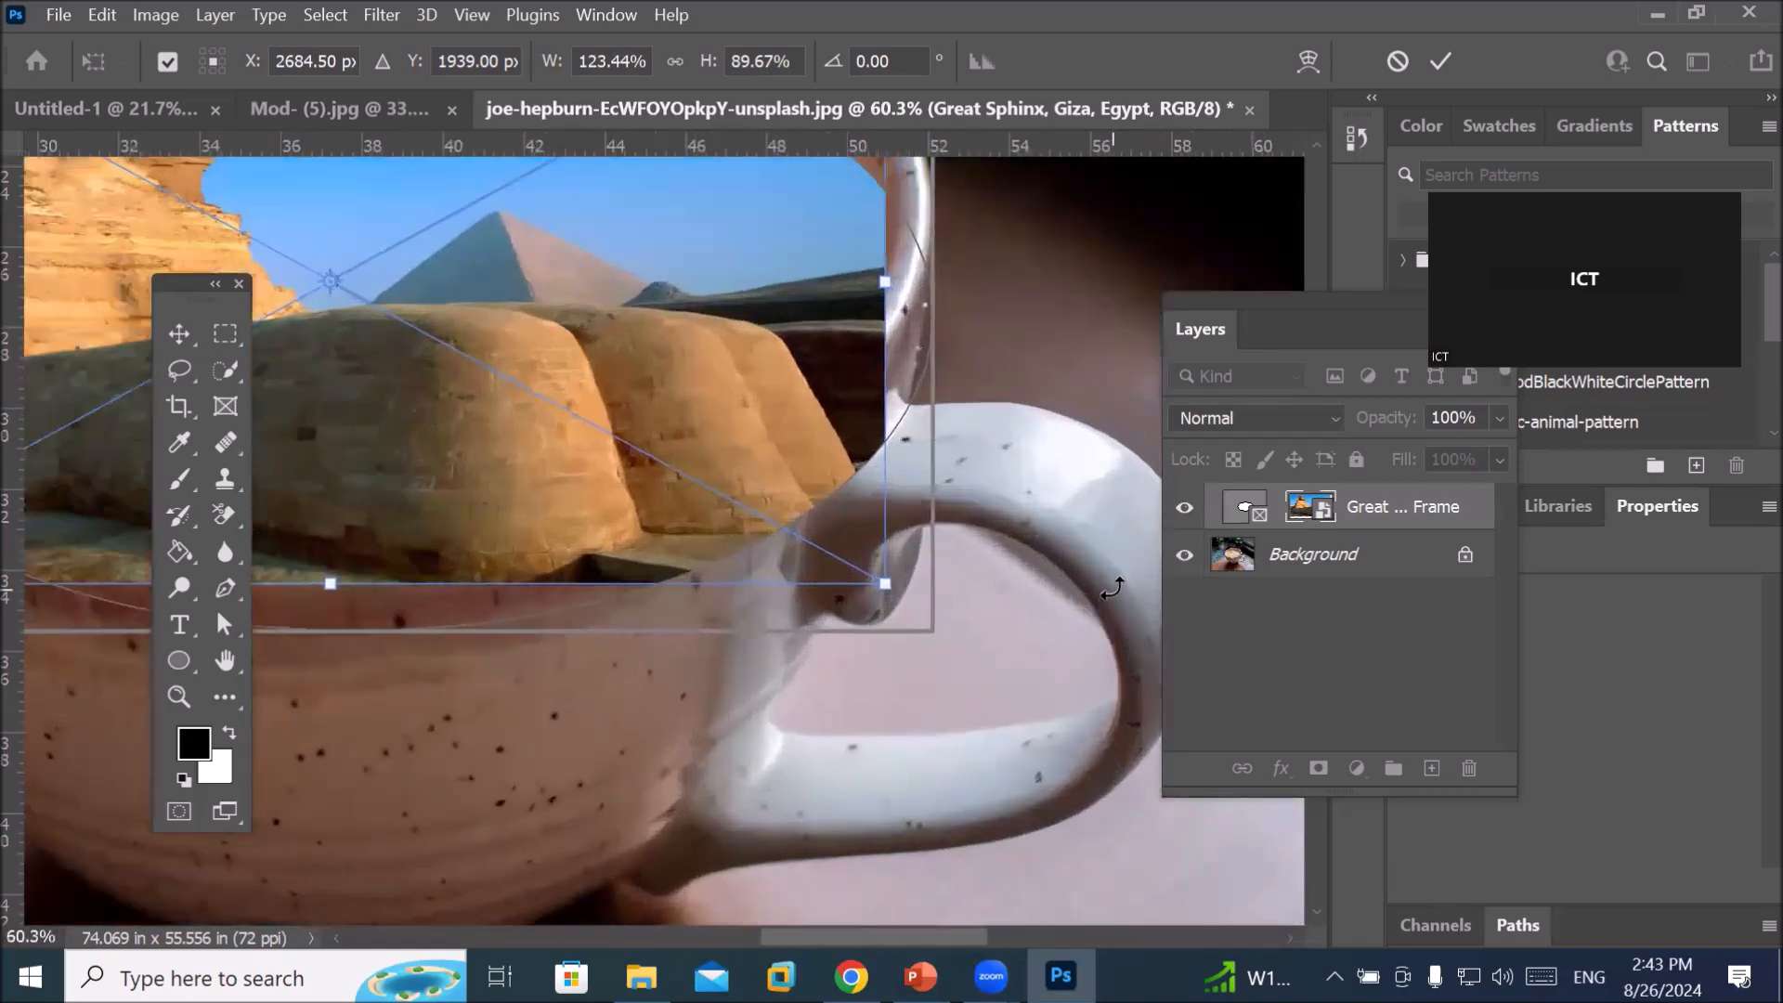
pyautogui.scroll(-2, 1113, 587)
pyautogui.scroll(-1, 1108, 587)
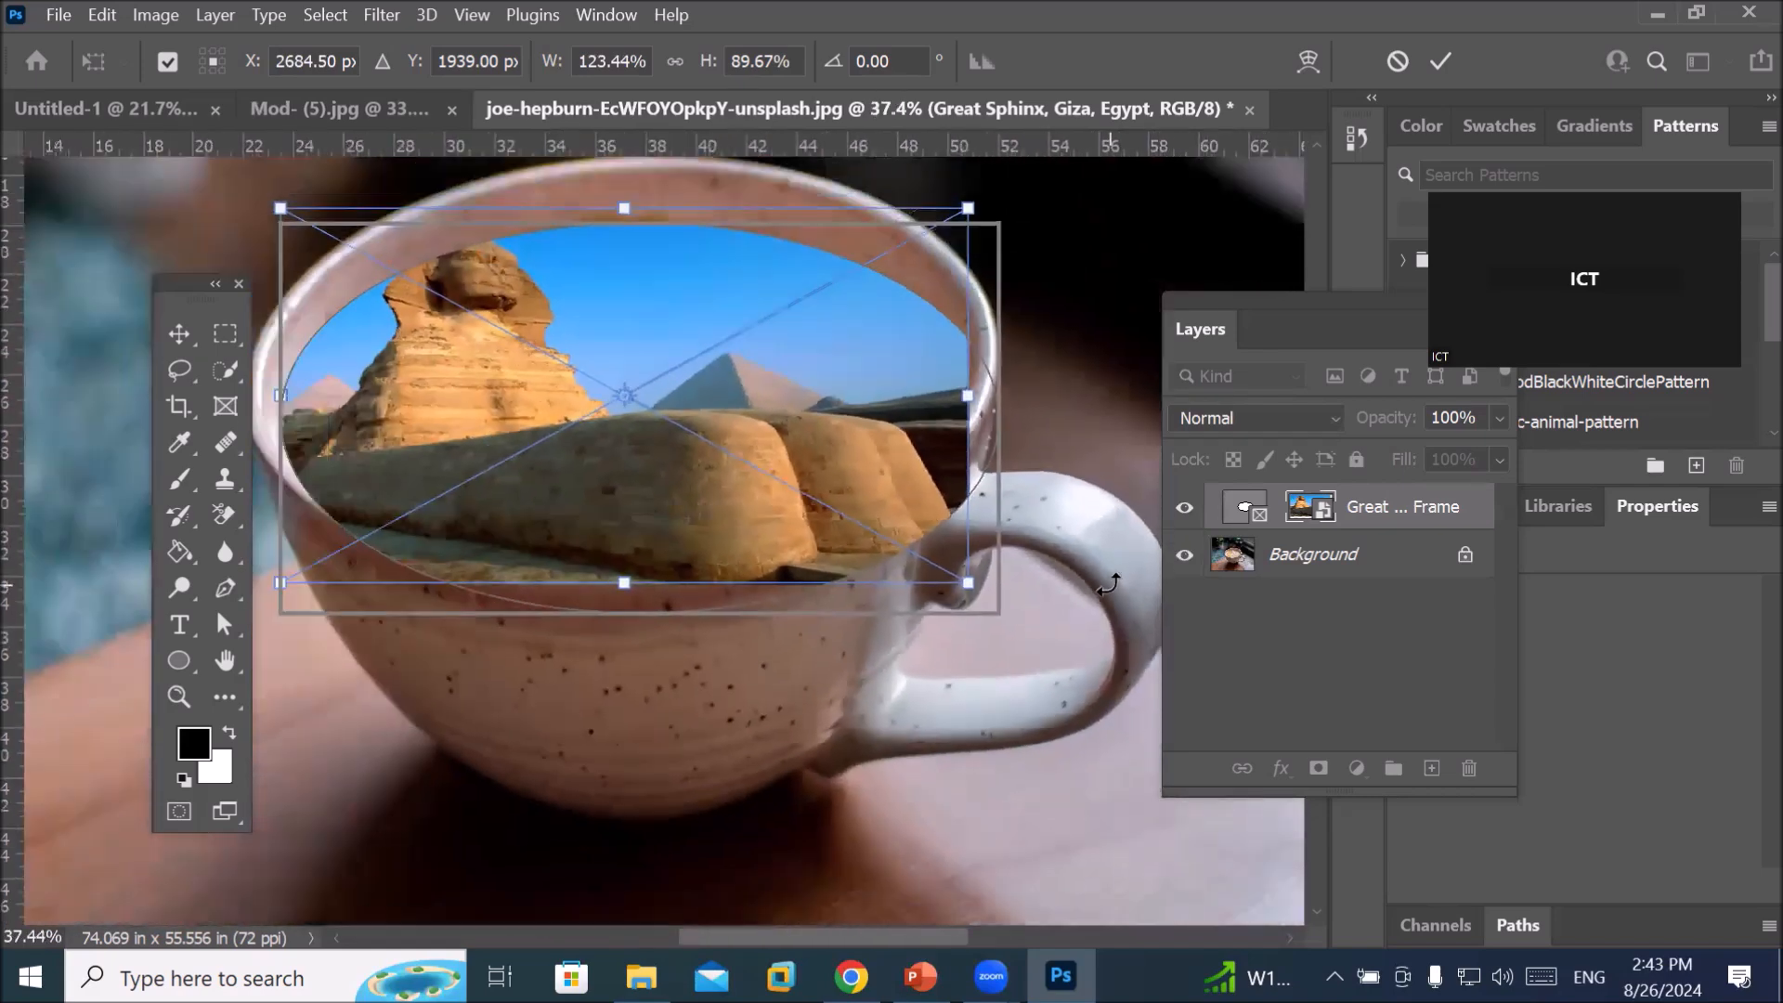
pyautogui.click(1300, 560)
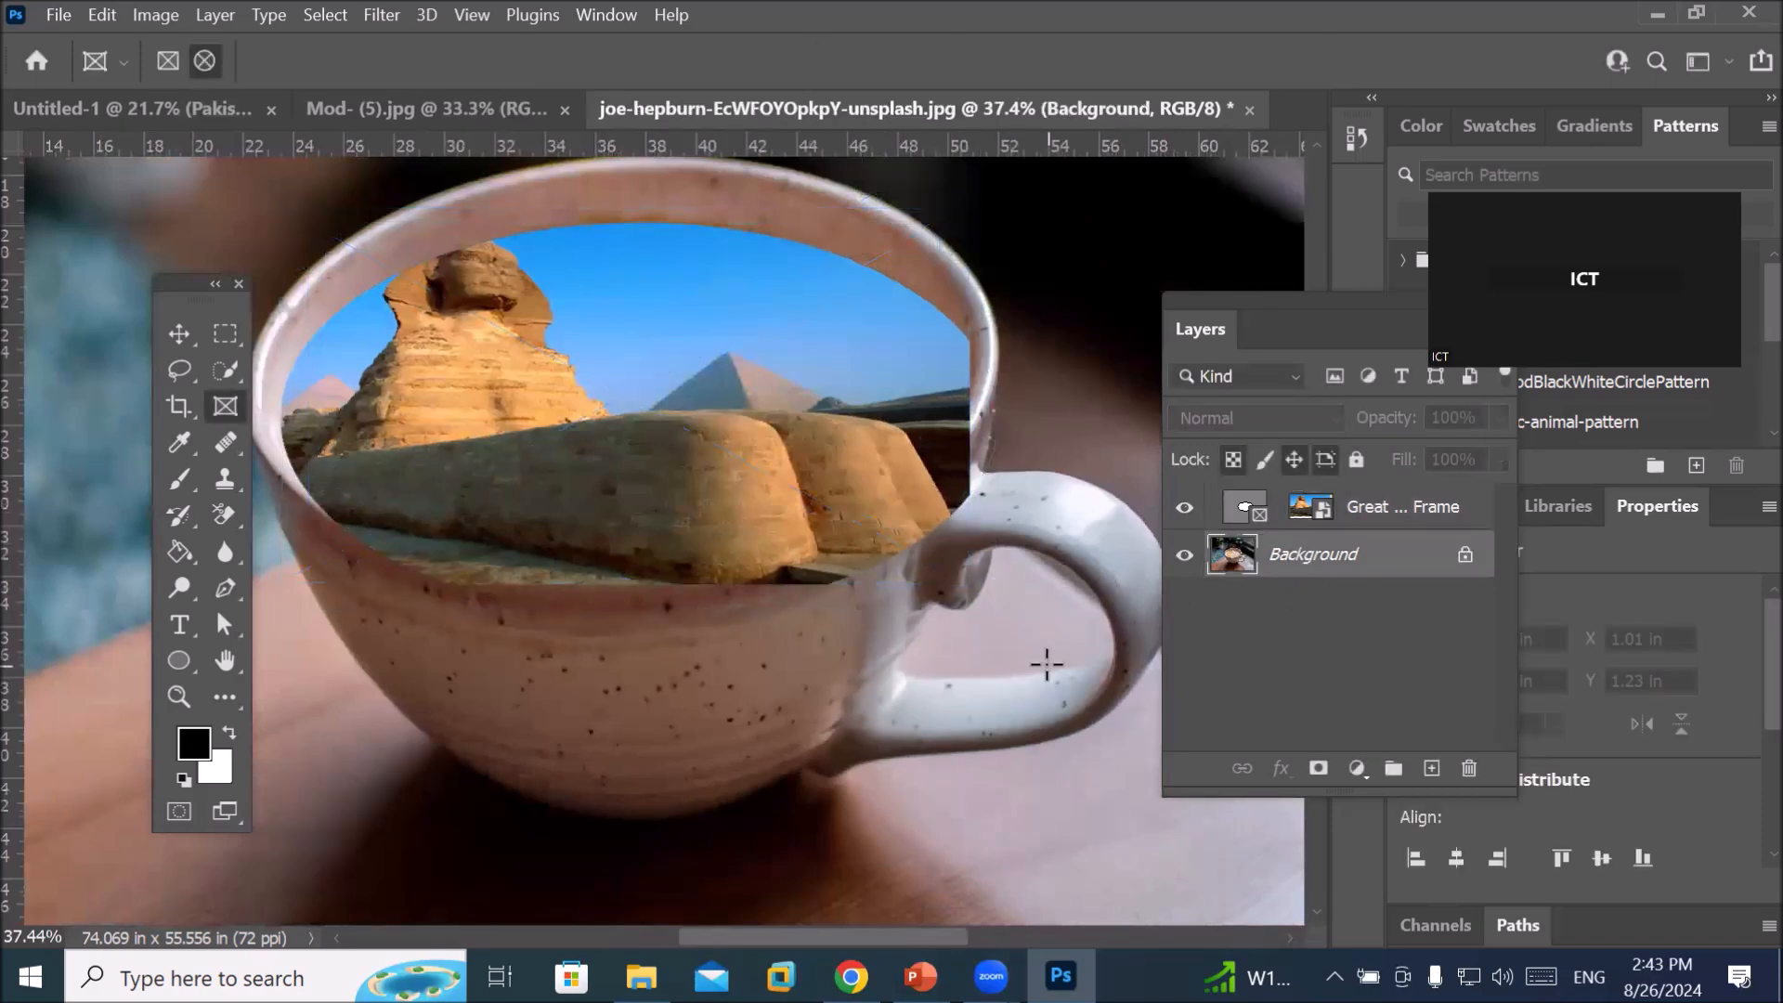
# Transform the cup's elliptical frame from its lower-right corner, shrinking it to 78.18% width and 87.49% height
pyautogui.scroll(2, 1050, 662)
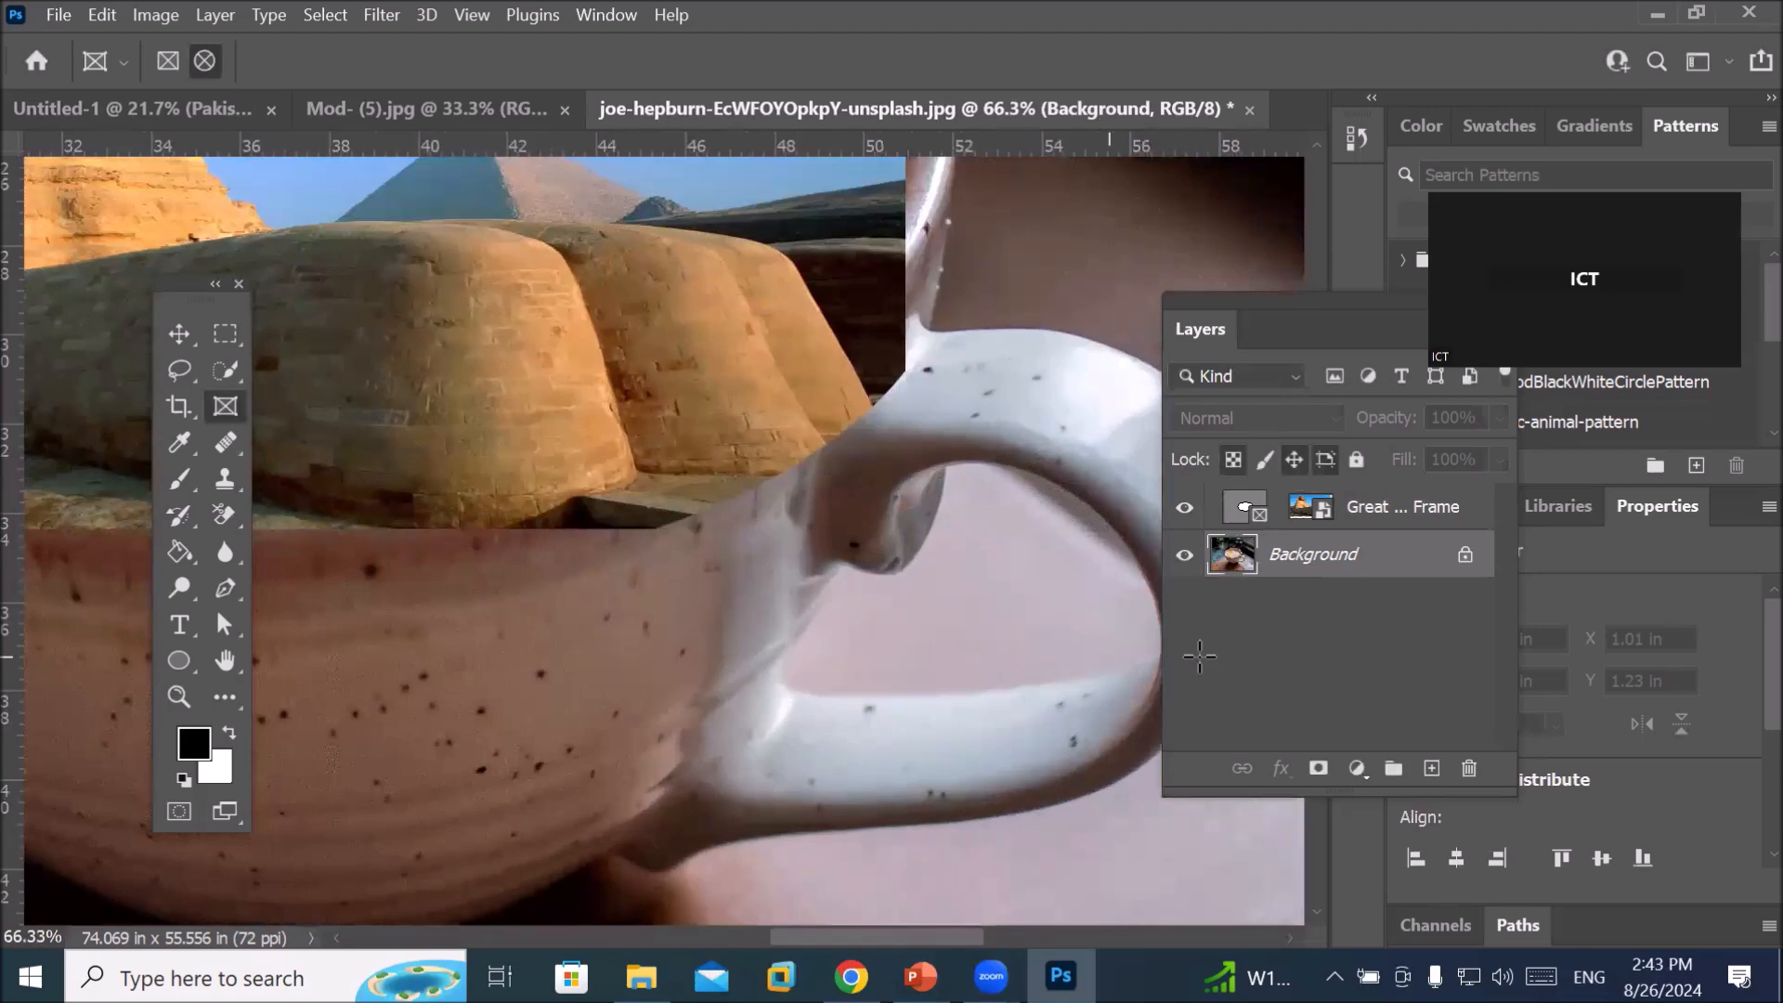
pyautogui.click(1244, 511)
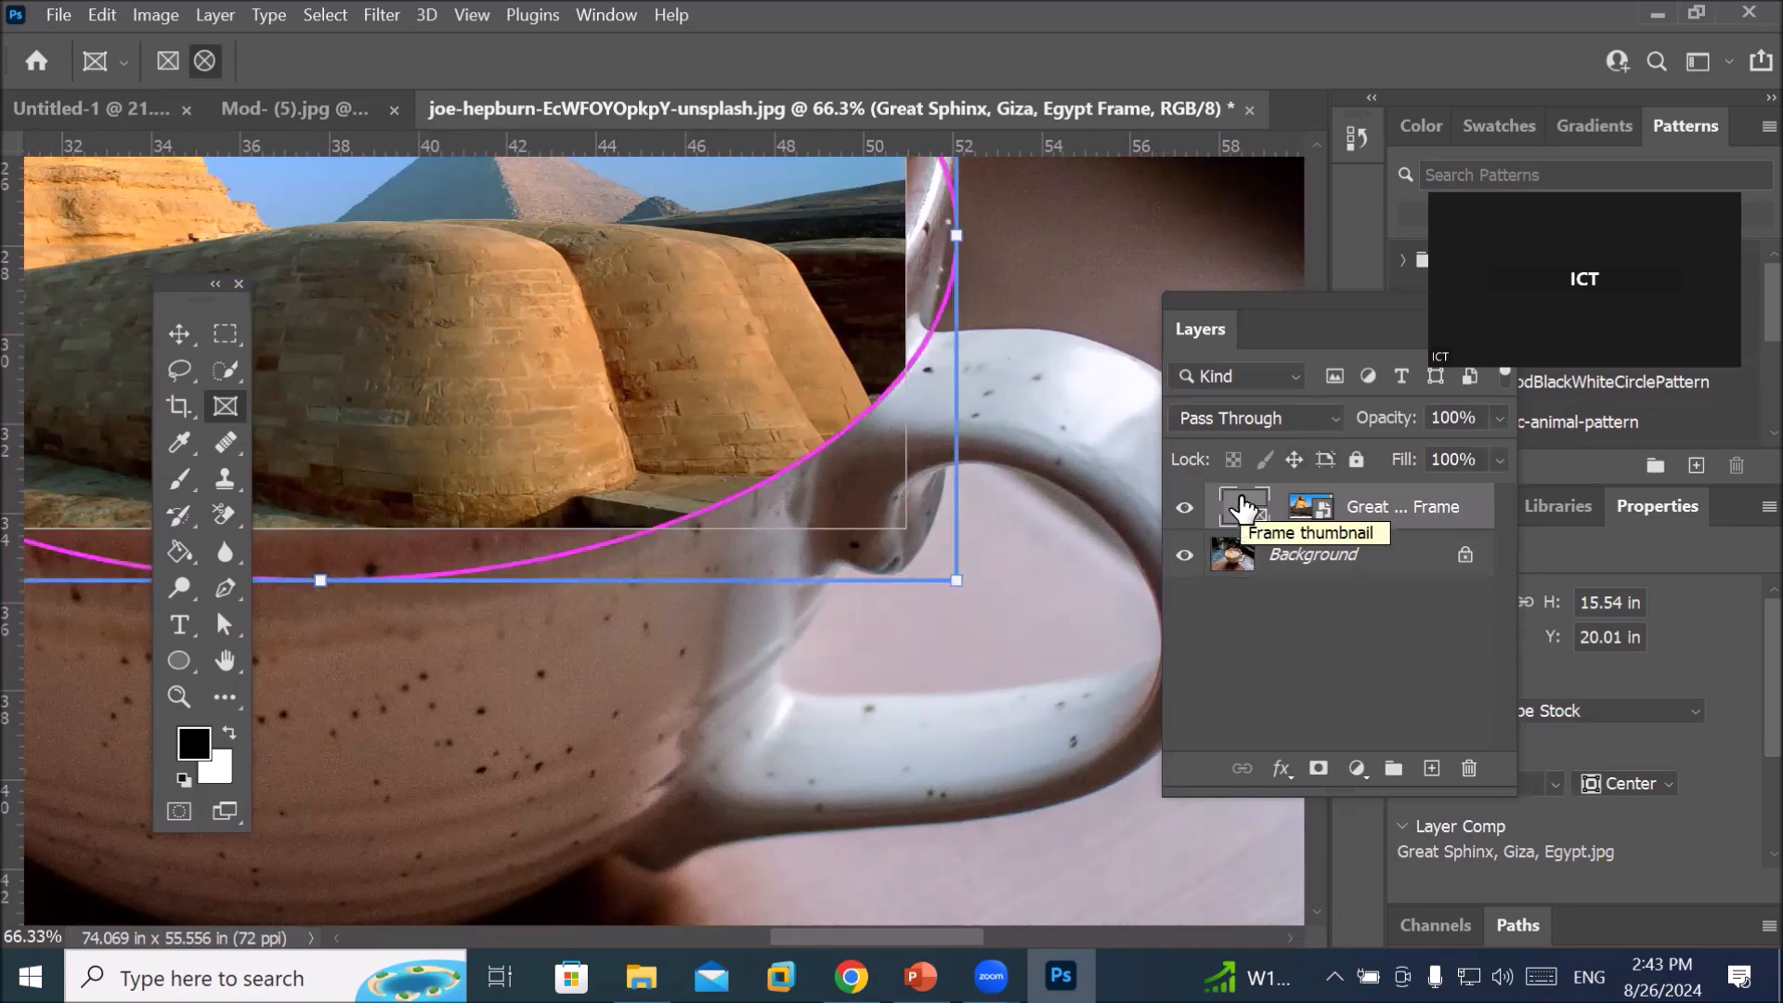
pyautogui.click(1243, 508)
pyautogui.hotkey('ctrl', 't')
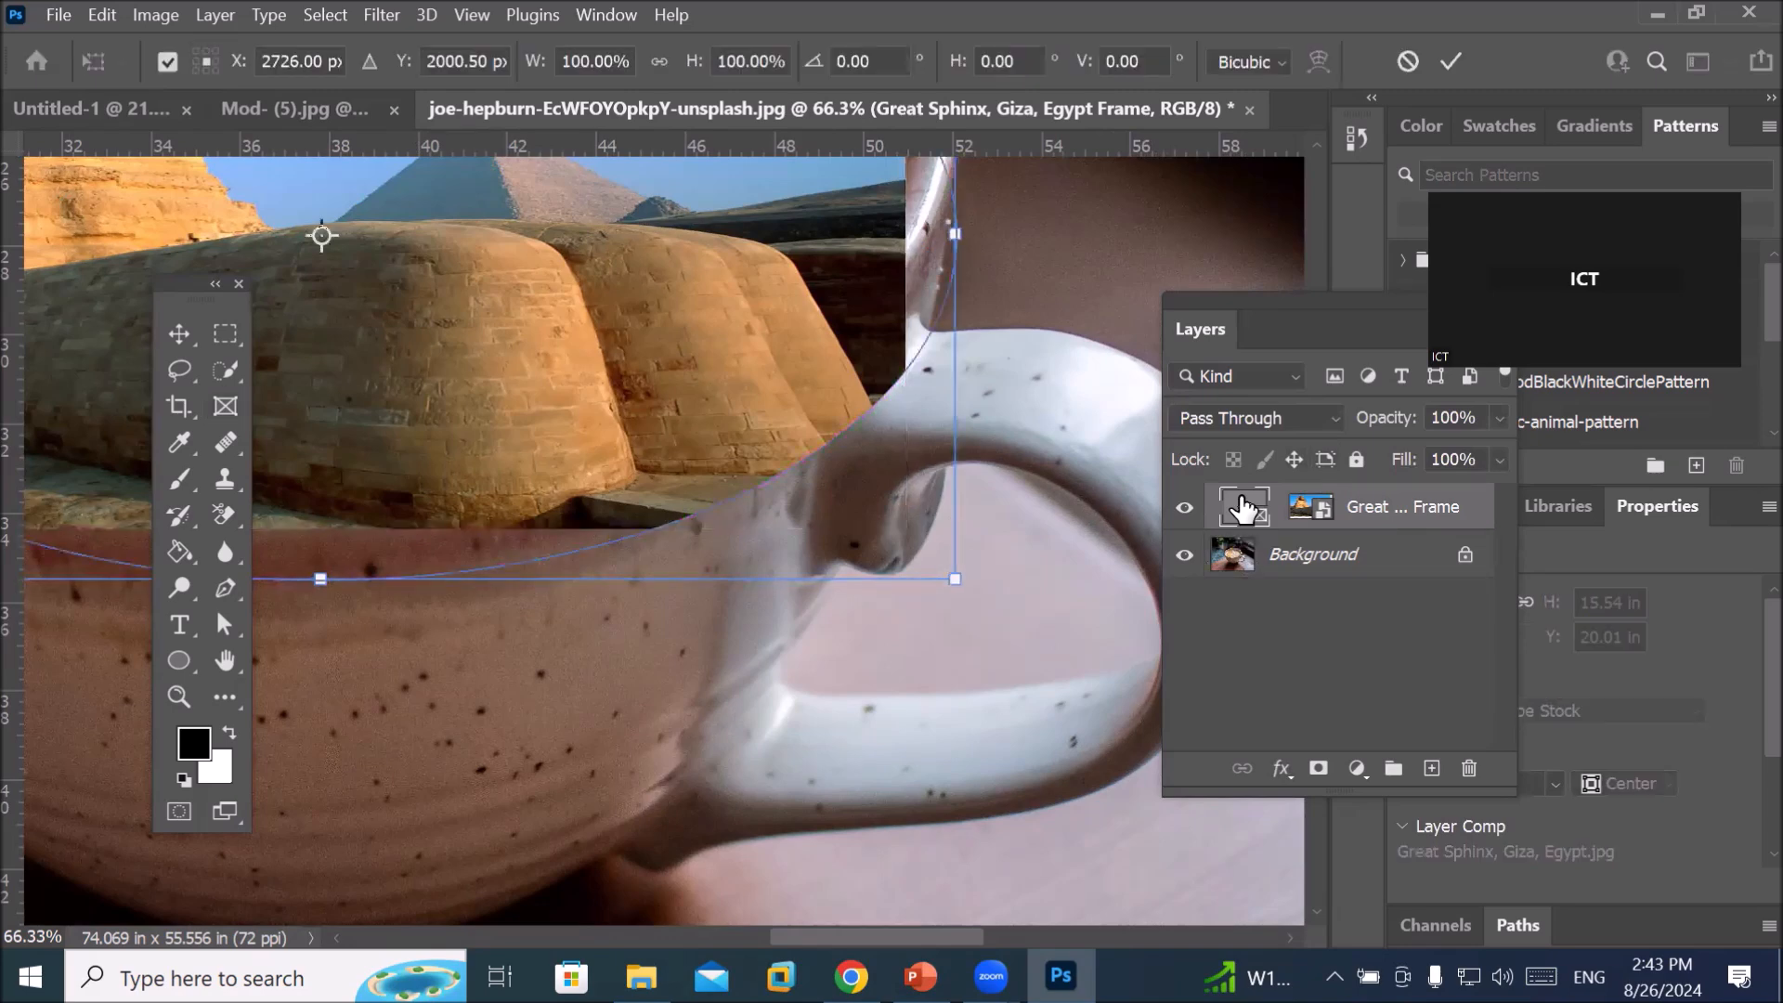
pyautogui.moveTo(954, 578); pyautogui.dragTo(678, 492)
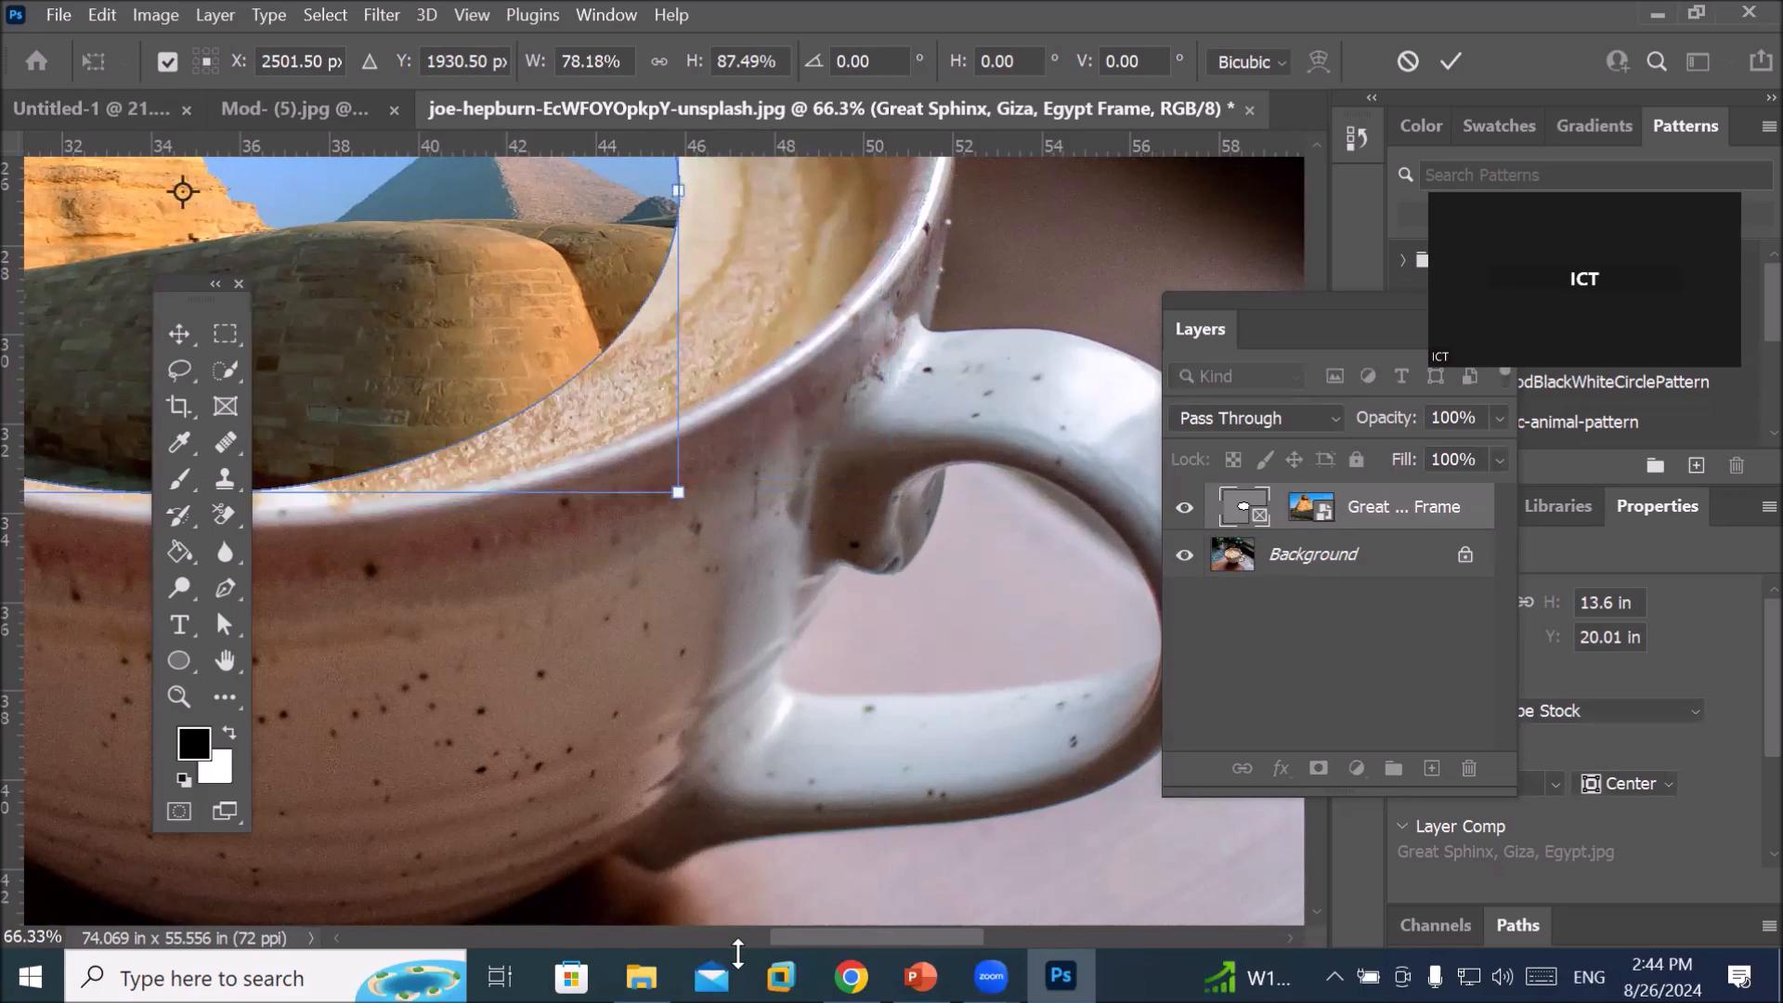
pyautogui.hscroll(-5, 738, 953)
pyautogui.hscroll(4, 738, 954)
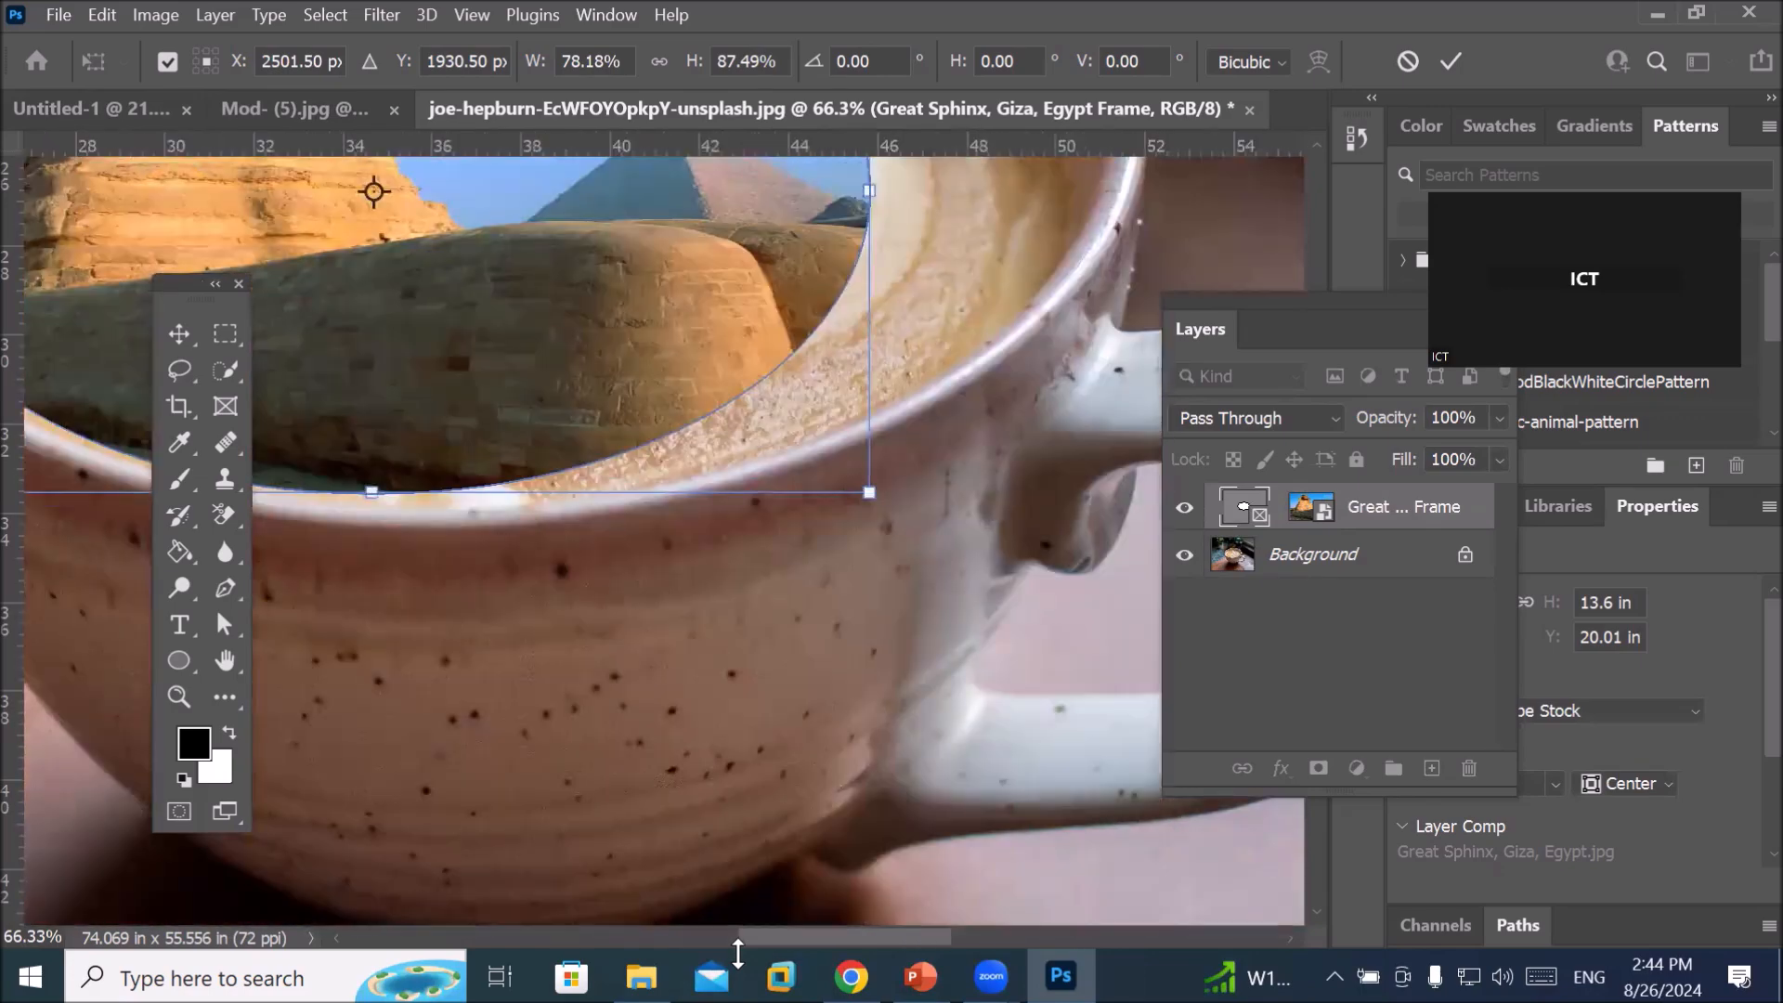
pyautogui.scroll(-4, 865, 516)
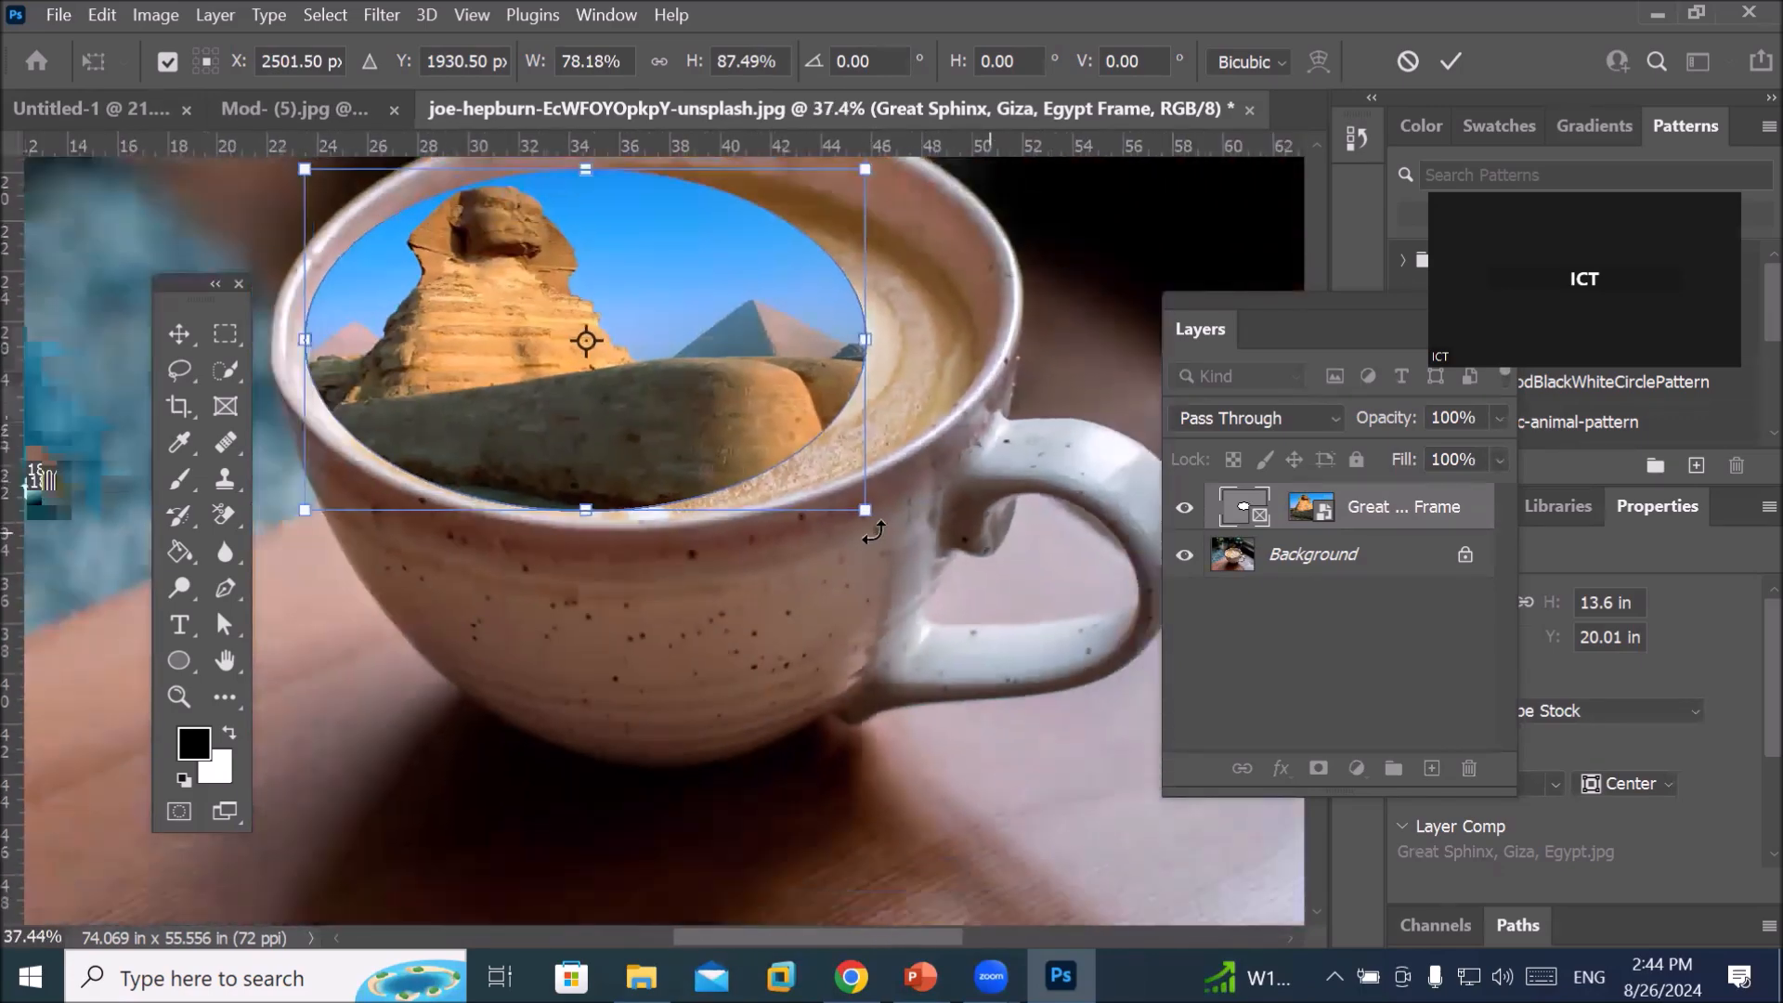
# Extend the frame's right and lower edges to the cup's inner rim, at 94.51% width and 90.35% height, and apply the transform
pyautogui.moveTo(866, 340); pyautogui.dragTo(980, 333)
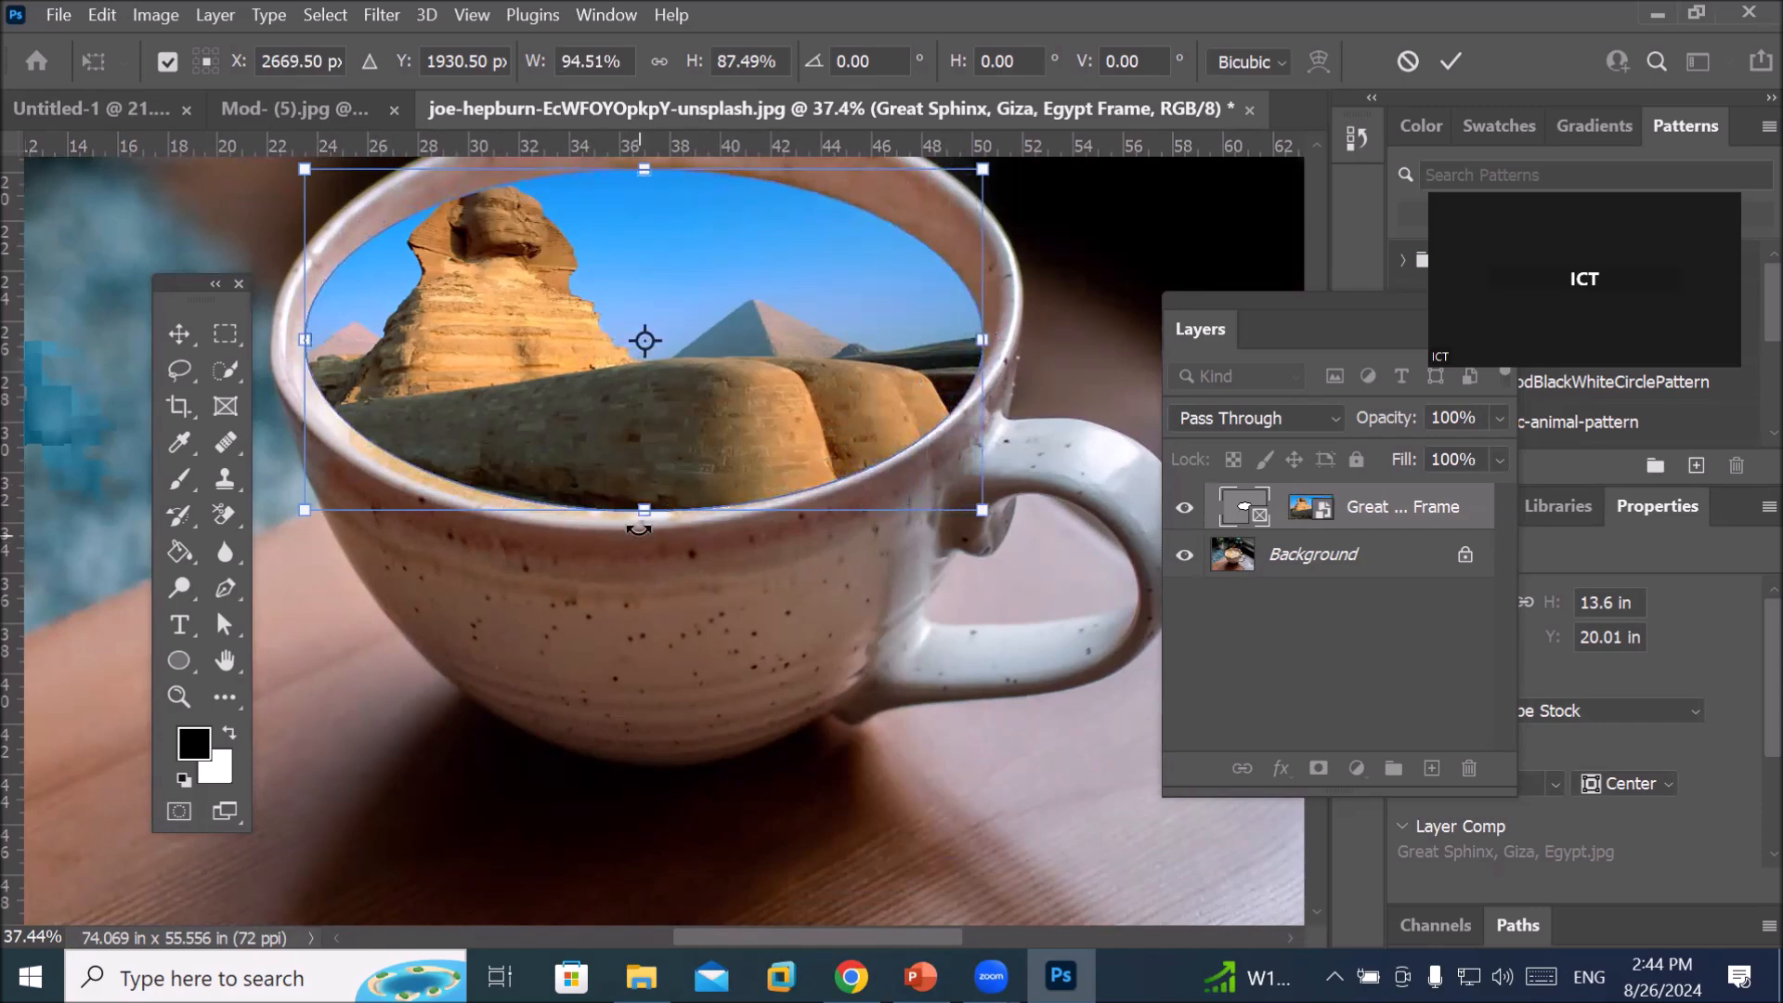
pyautogui.moveTo(644, 511); pyautogui.dragTo(626, 522)
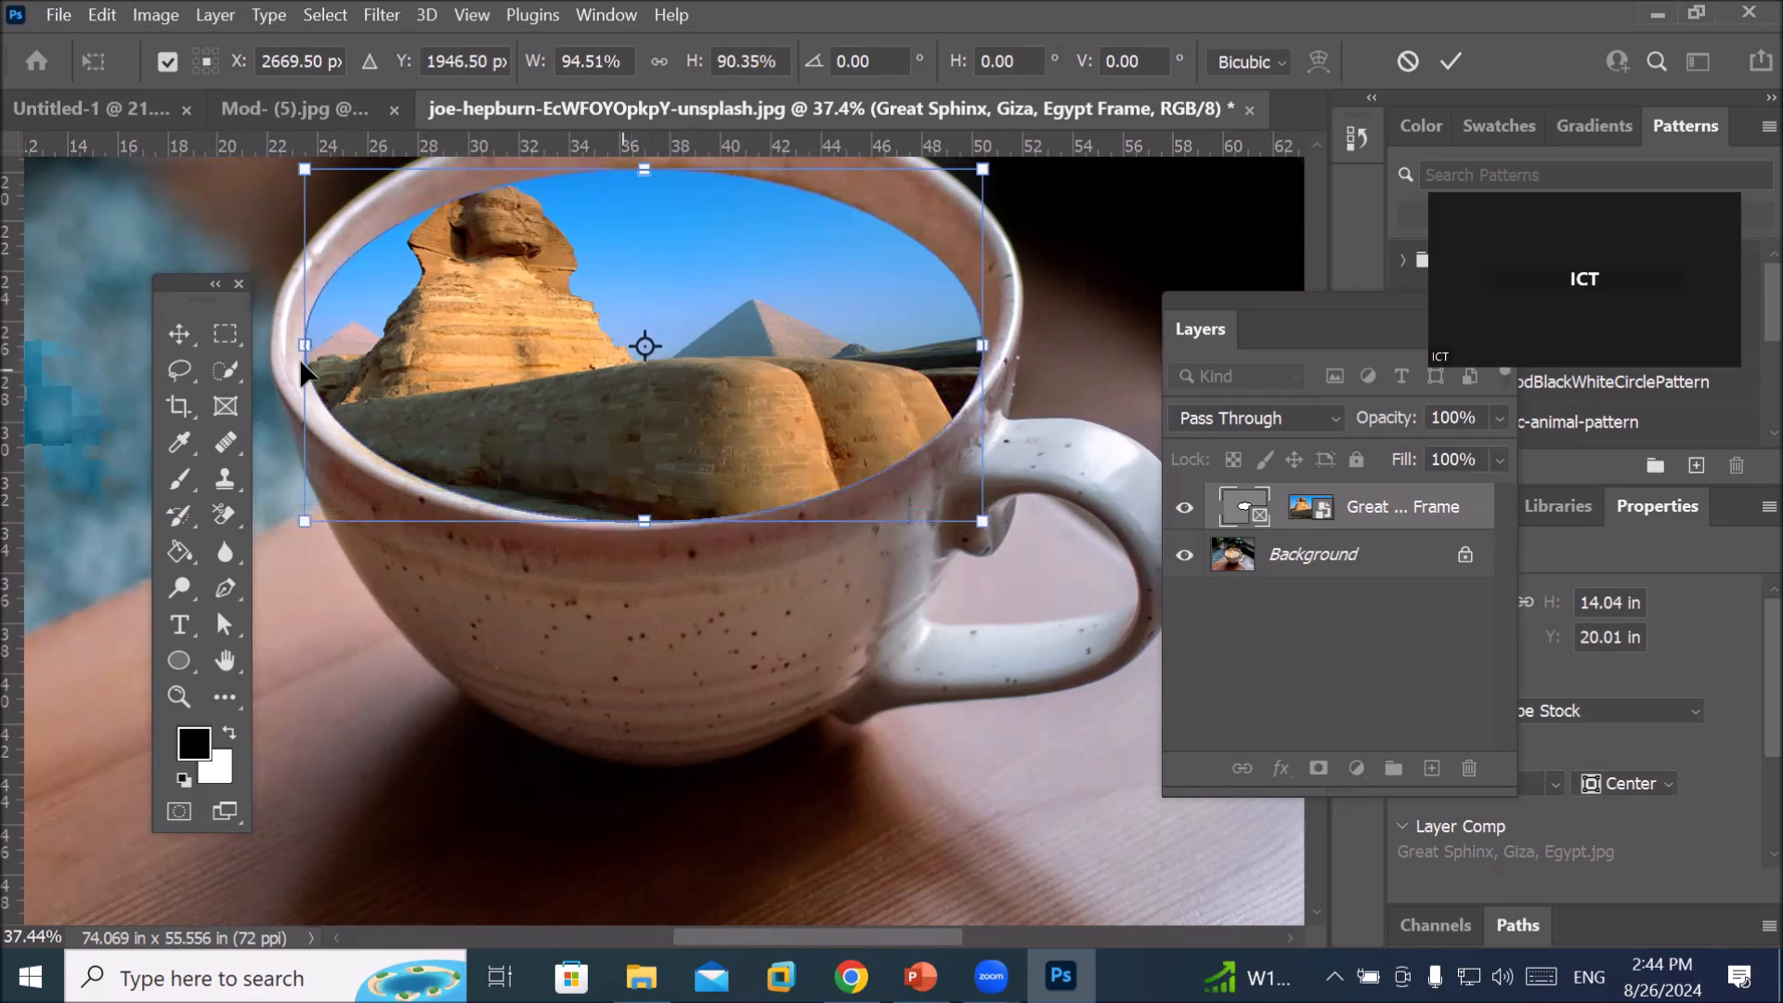
pyautogui.click(179, 333)
pyautogui.click(428, 632)
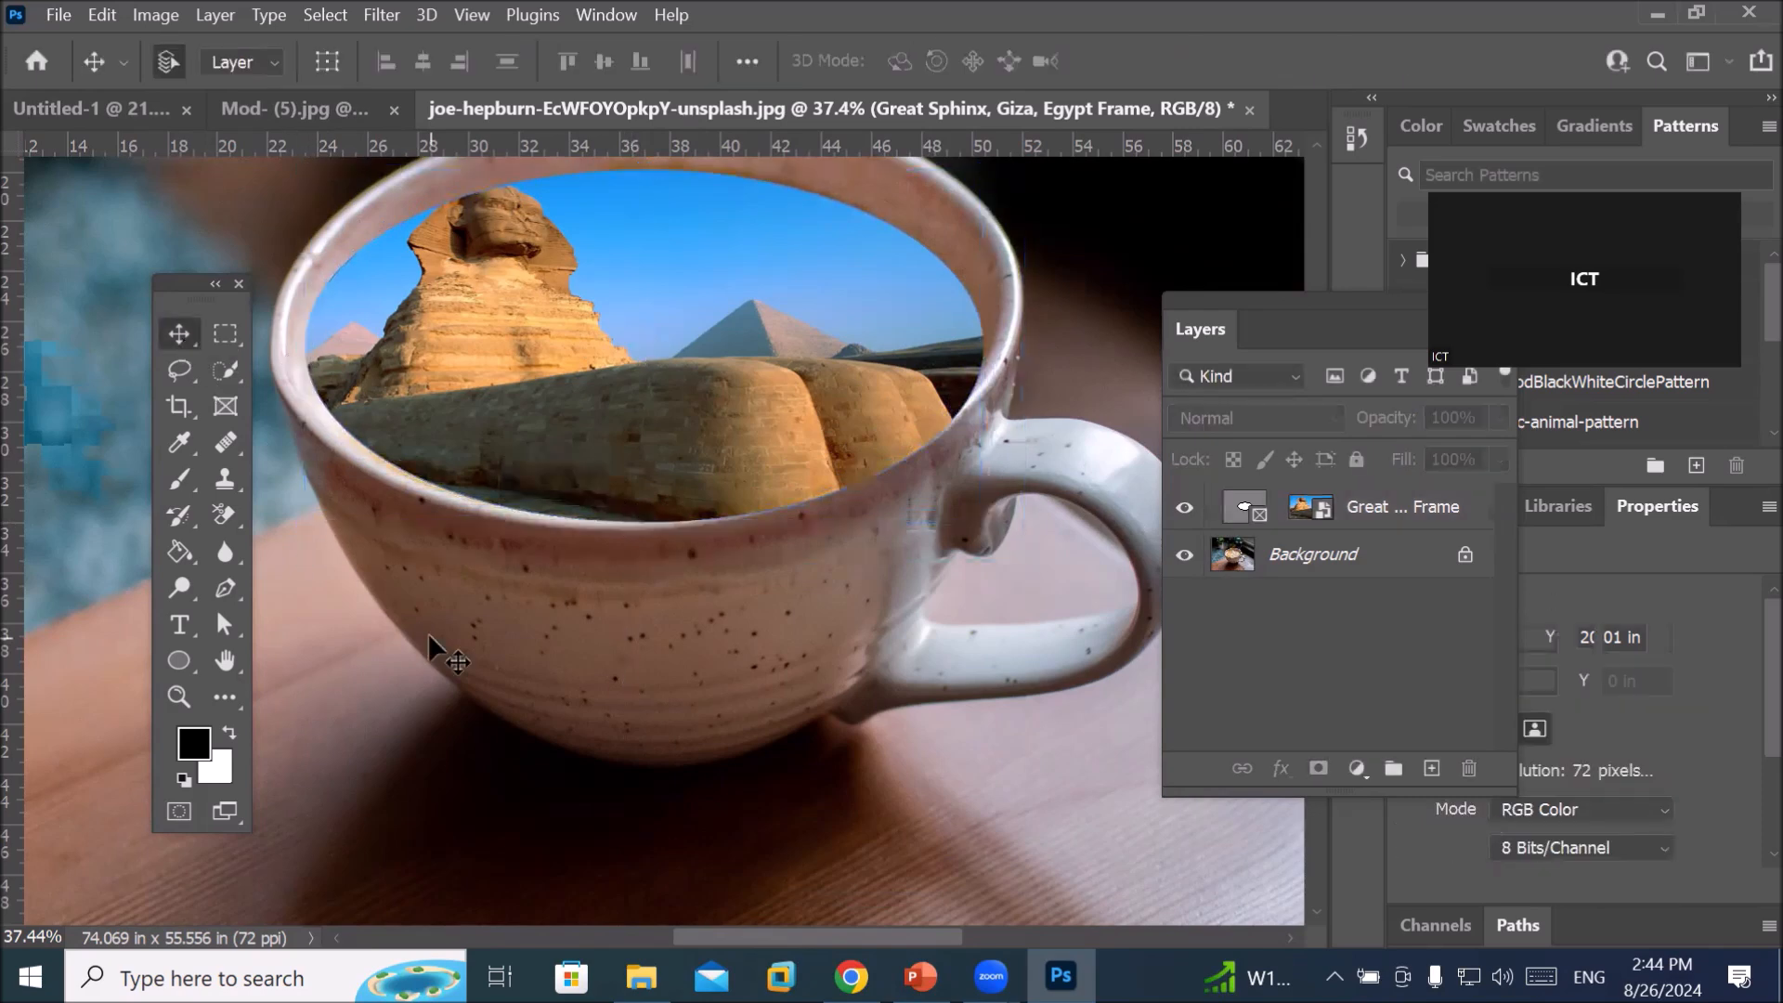
pyautogui.scroll(-8, 721, 707)
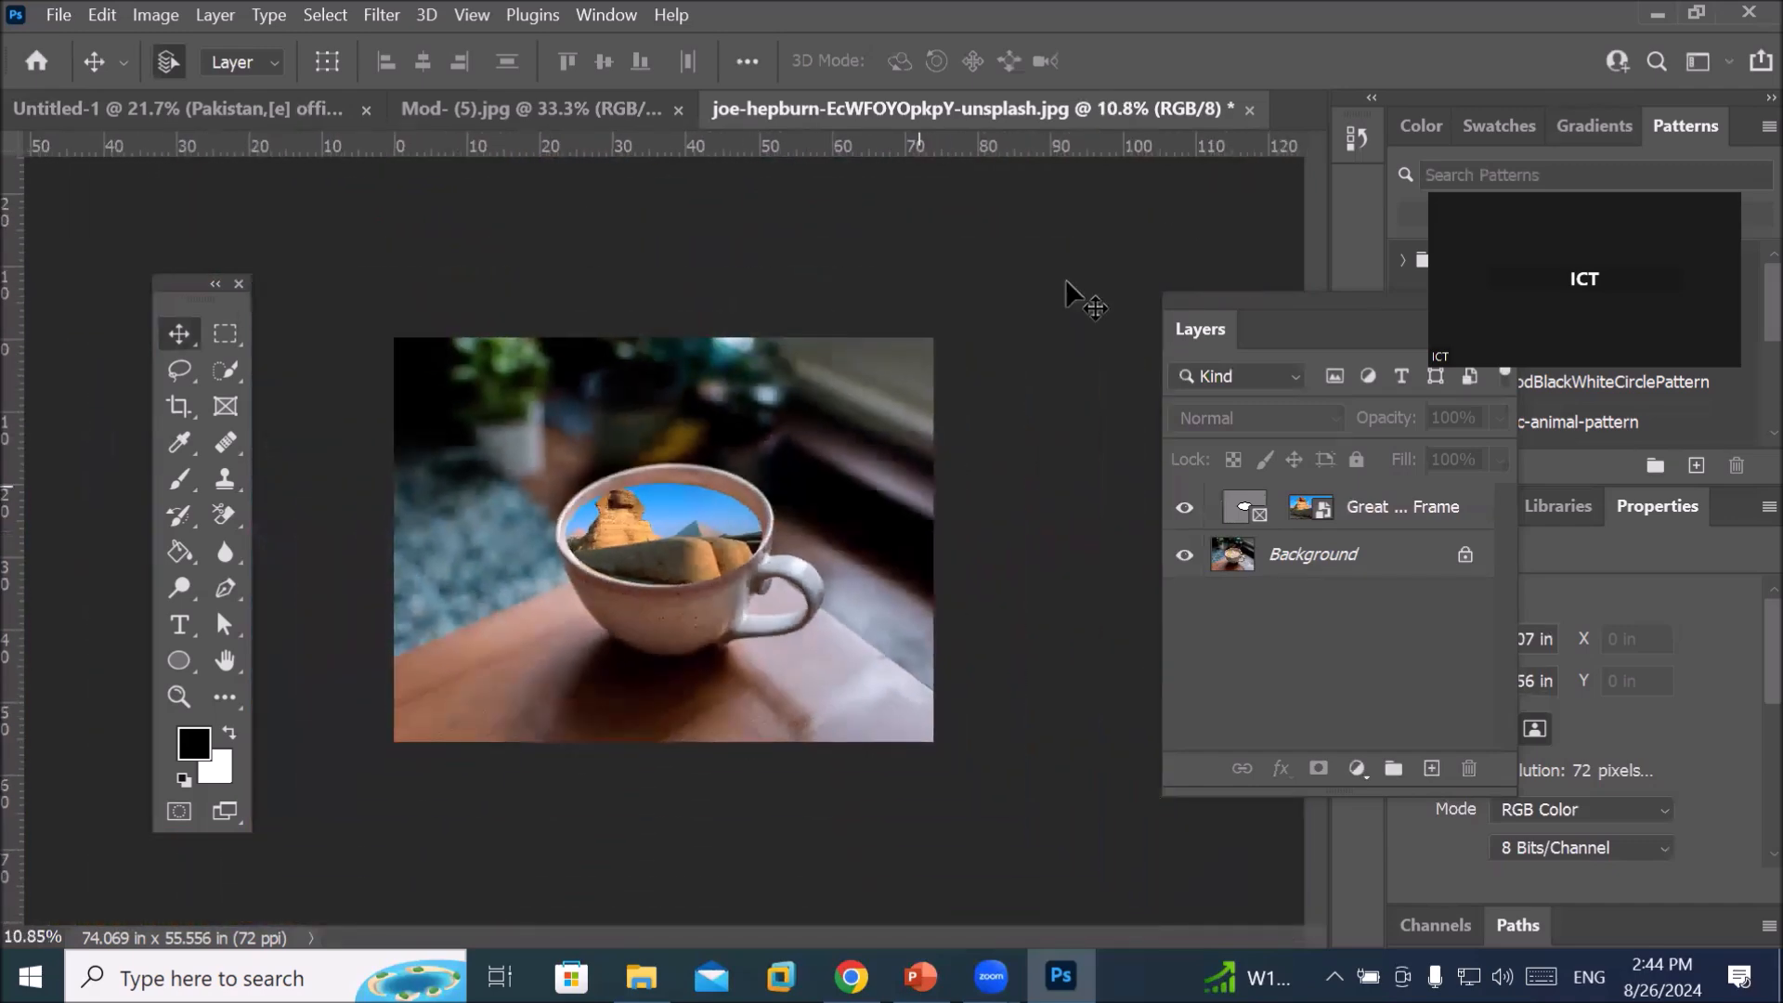
# In the Mod- (5).jpg document, draw a rectangular frame about 0.67 in high over each lens of the woman's glasses
pyautogui.click(528, 109)
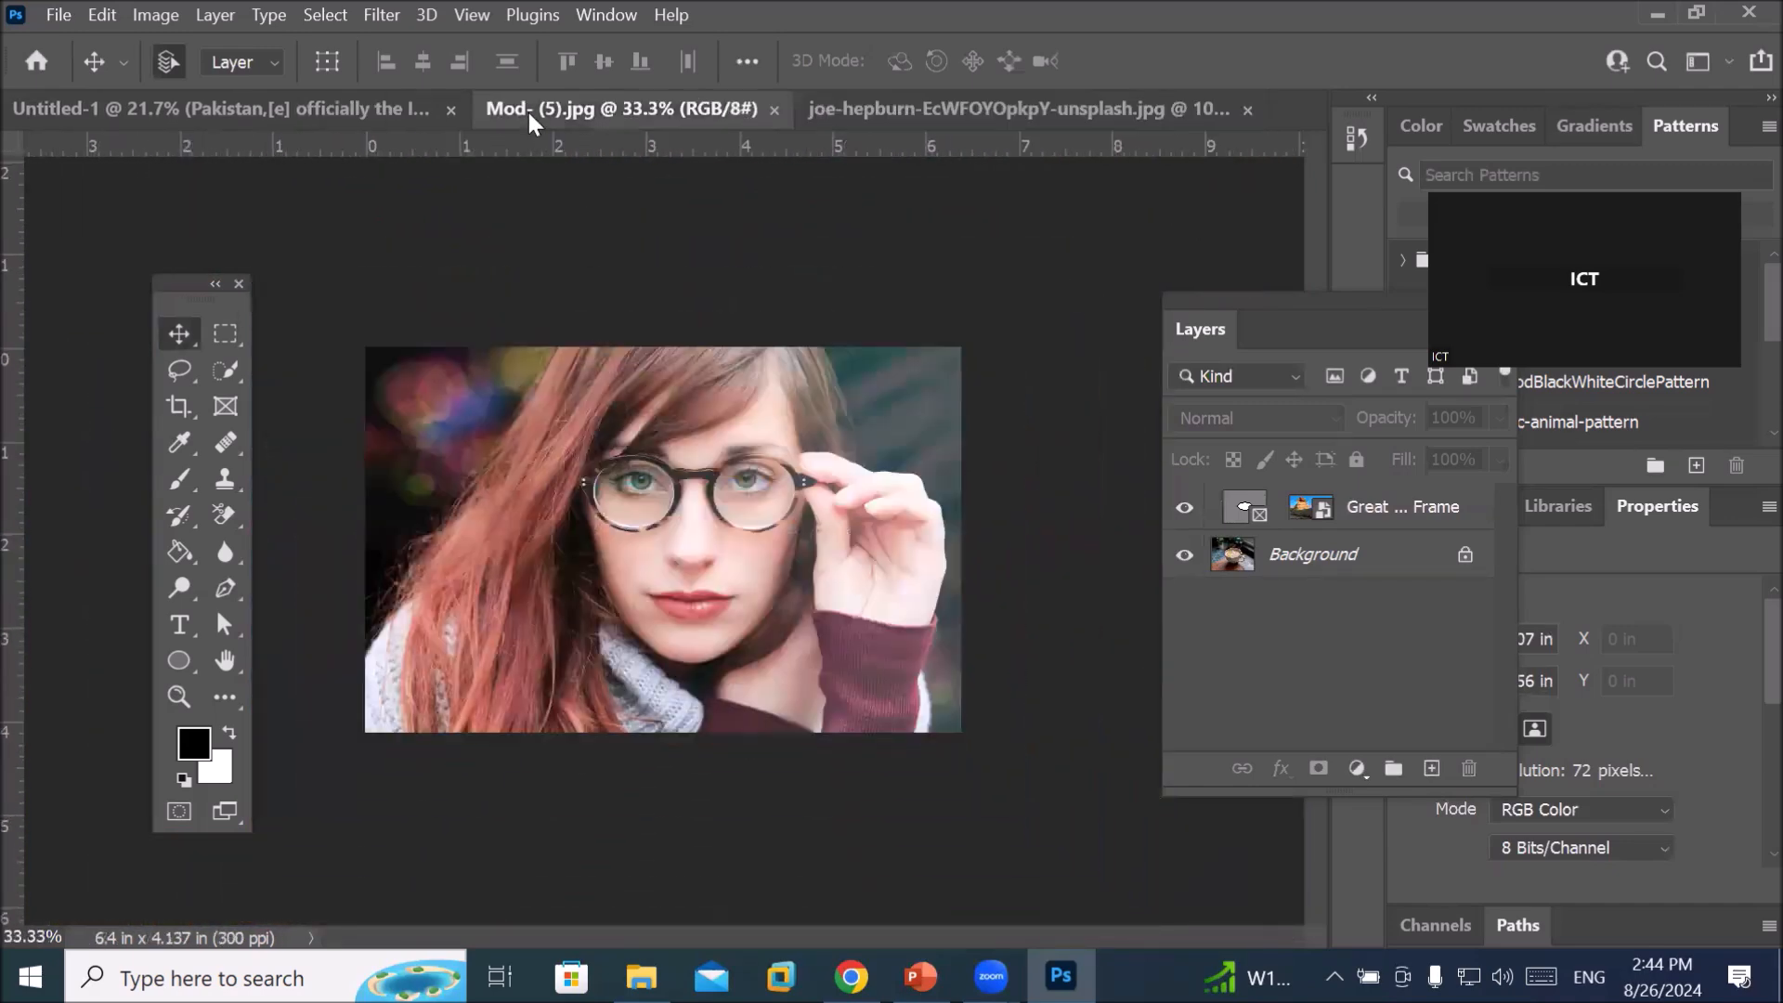
pyautogui.scroll(1, 802, 533)
pyautogui.scroll(10, 804, 539)
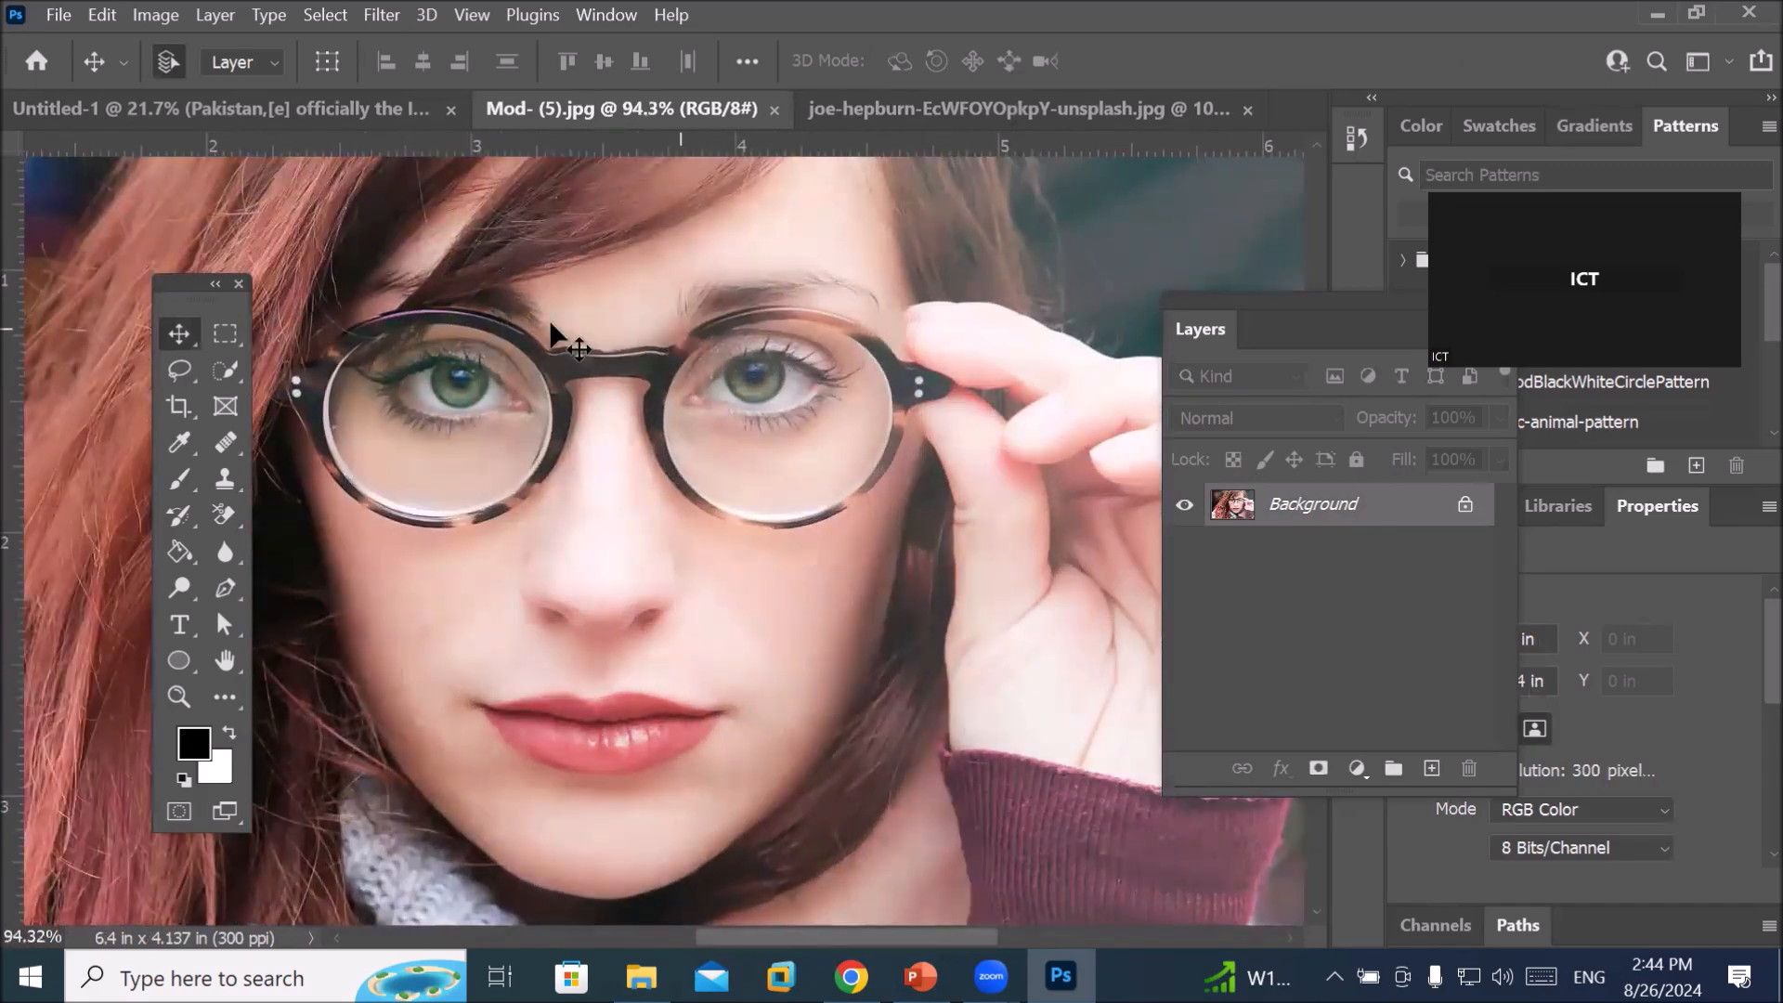
pyautogui.click(225, 406)
pyautogui.click(168, 61)
pyautogui.moveTo(348, 332); pyautogui.dragTo(549, 501)
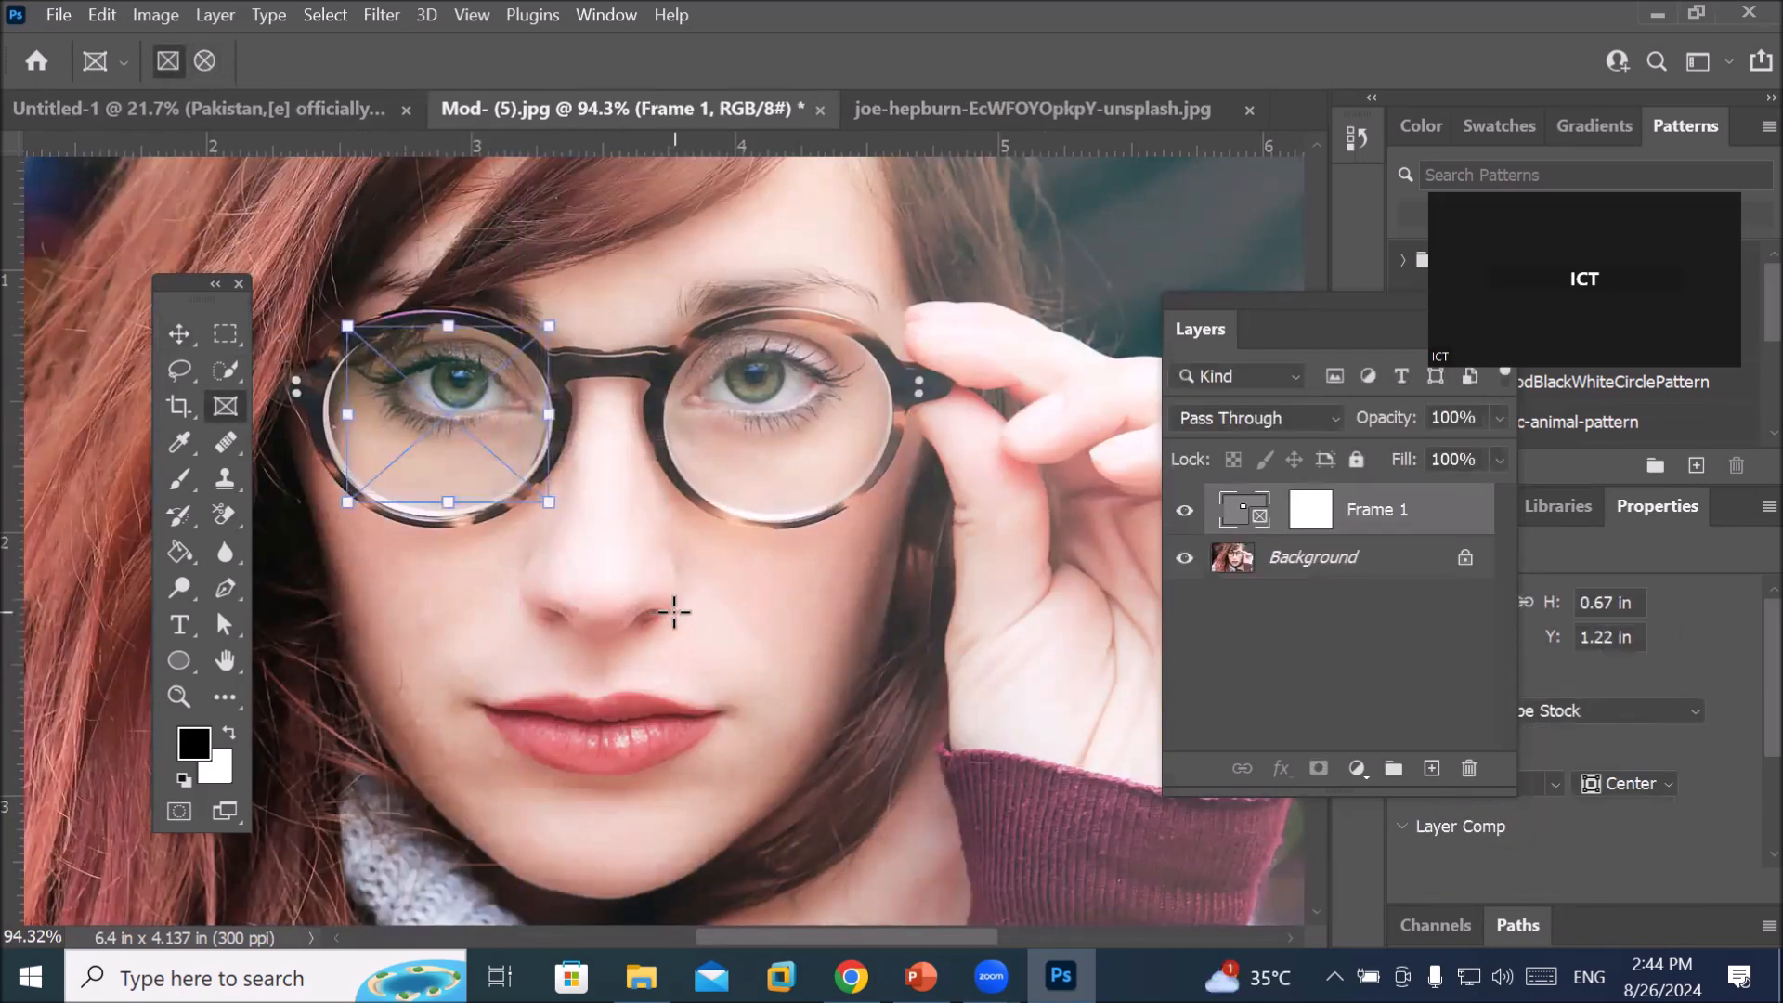
pyautogui.moveTo(677, 326); pyautogui.dragTo(907, 504)
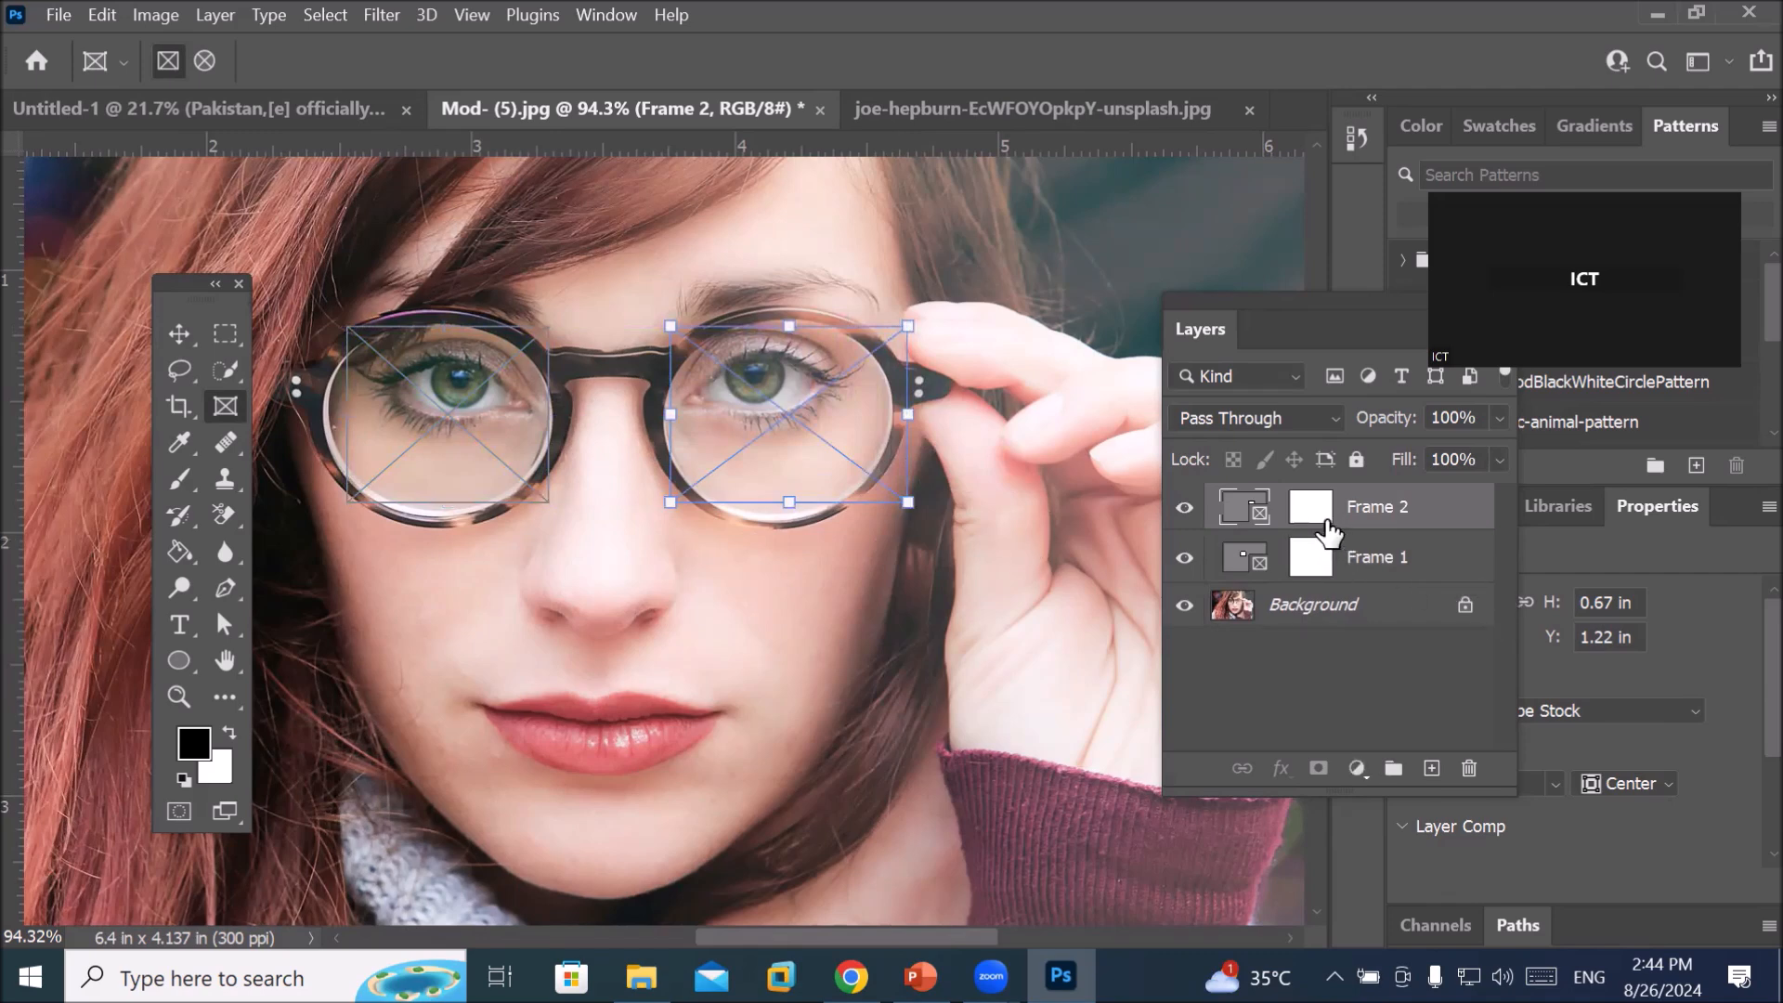
# Extend Frame 1's left and lower edges to the left-hand lens's rim, making it about 0.7 in high, and delete the stray Frame 3
pyautogui.click(1333, 571)
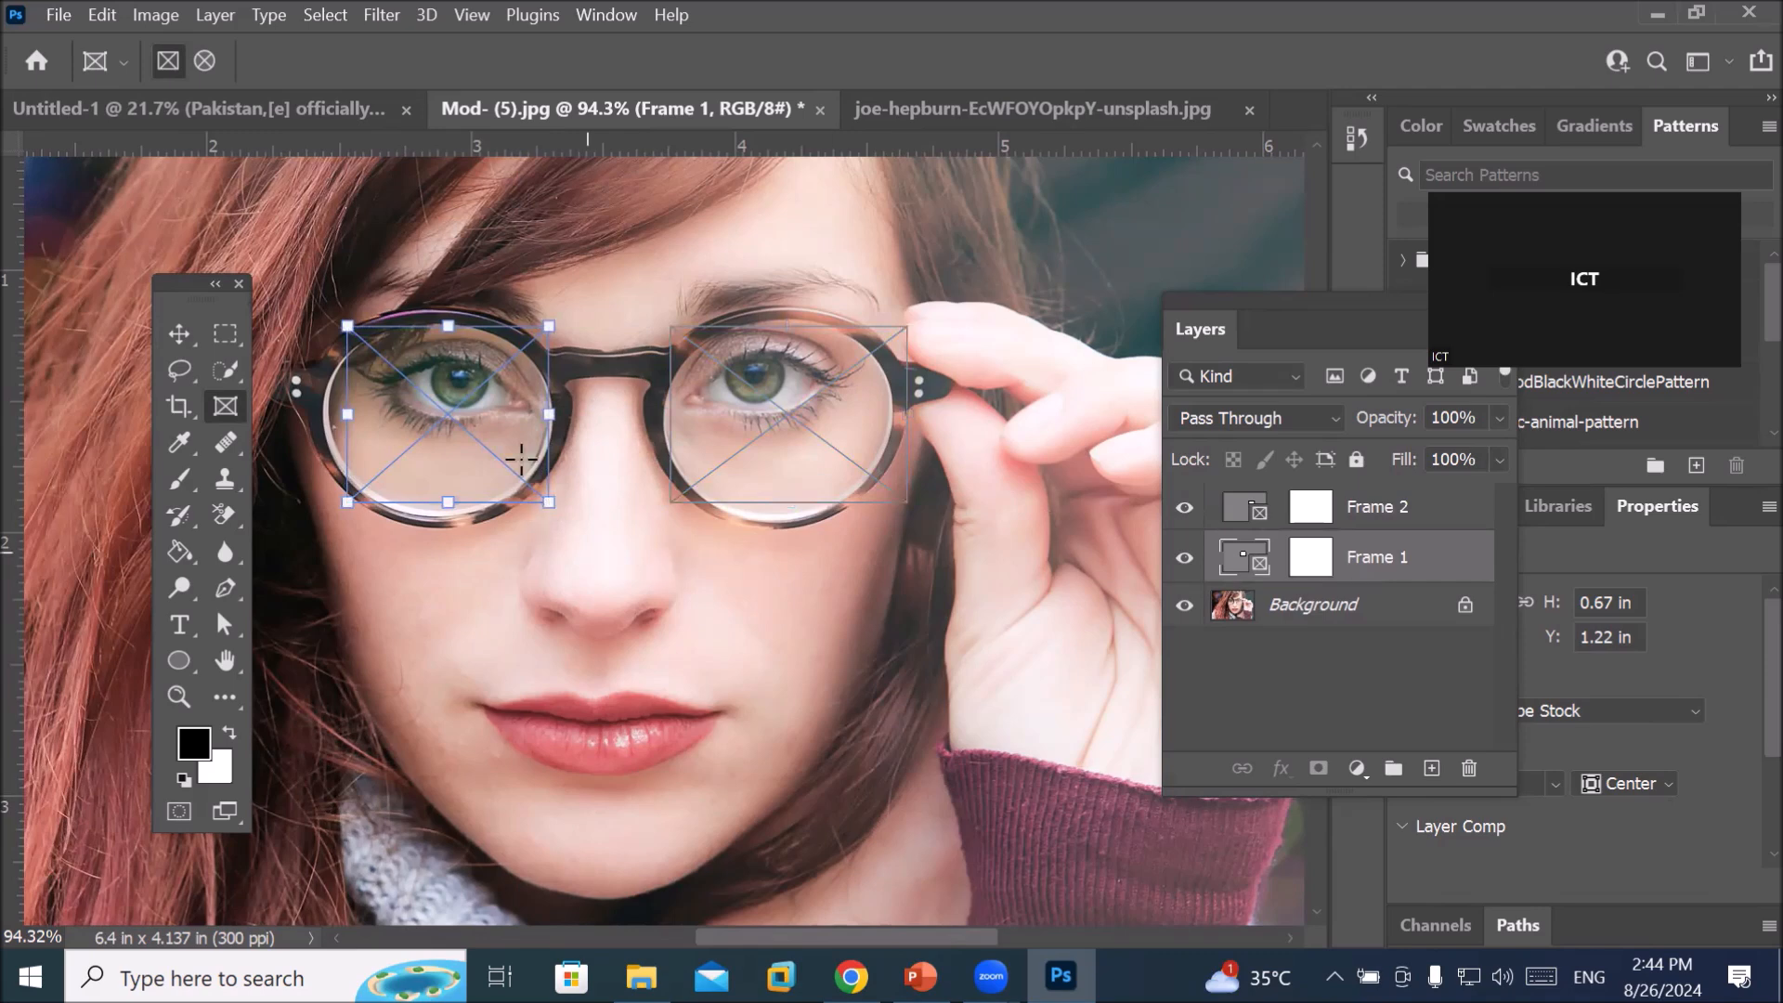
pyautogui.moveTo(333, 415); pyautogui.dragTo(347, 416)
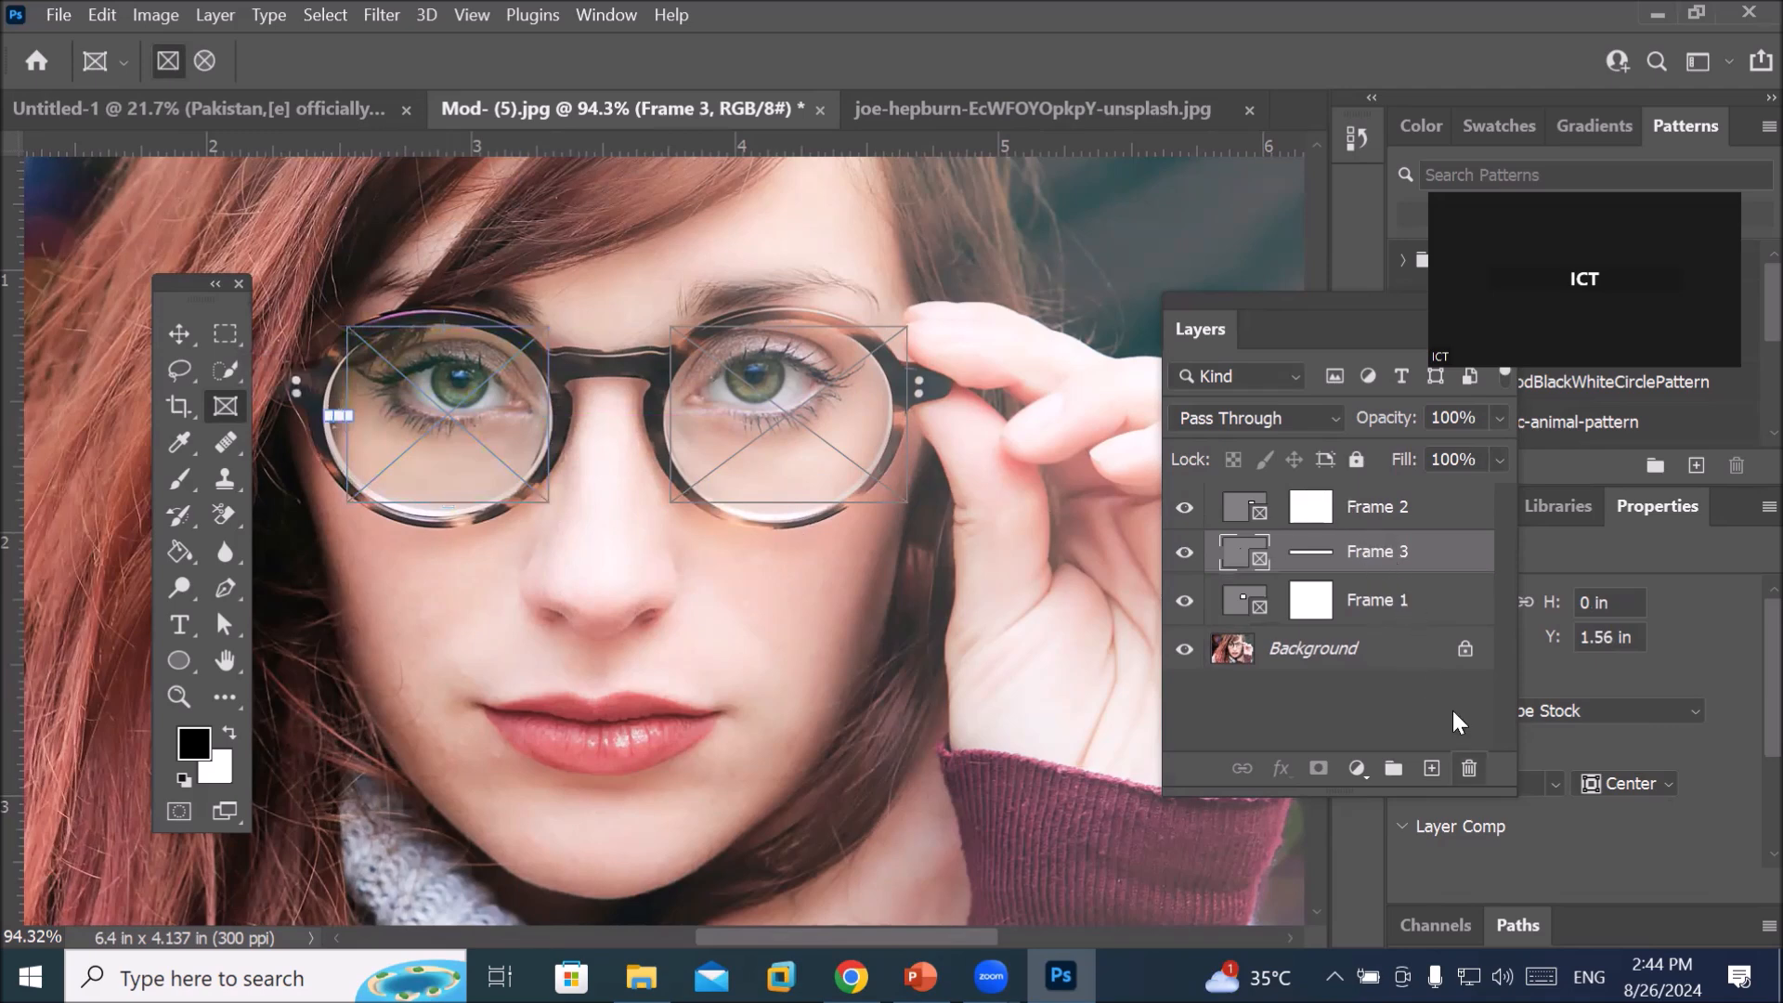
pyautogui.click(1469, 768)
pyautogui.moveTo(347, 414); pyautogui.dragTo(330, 414)
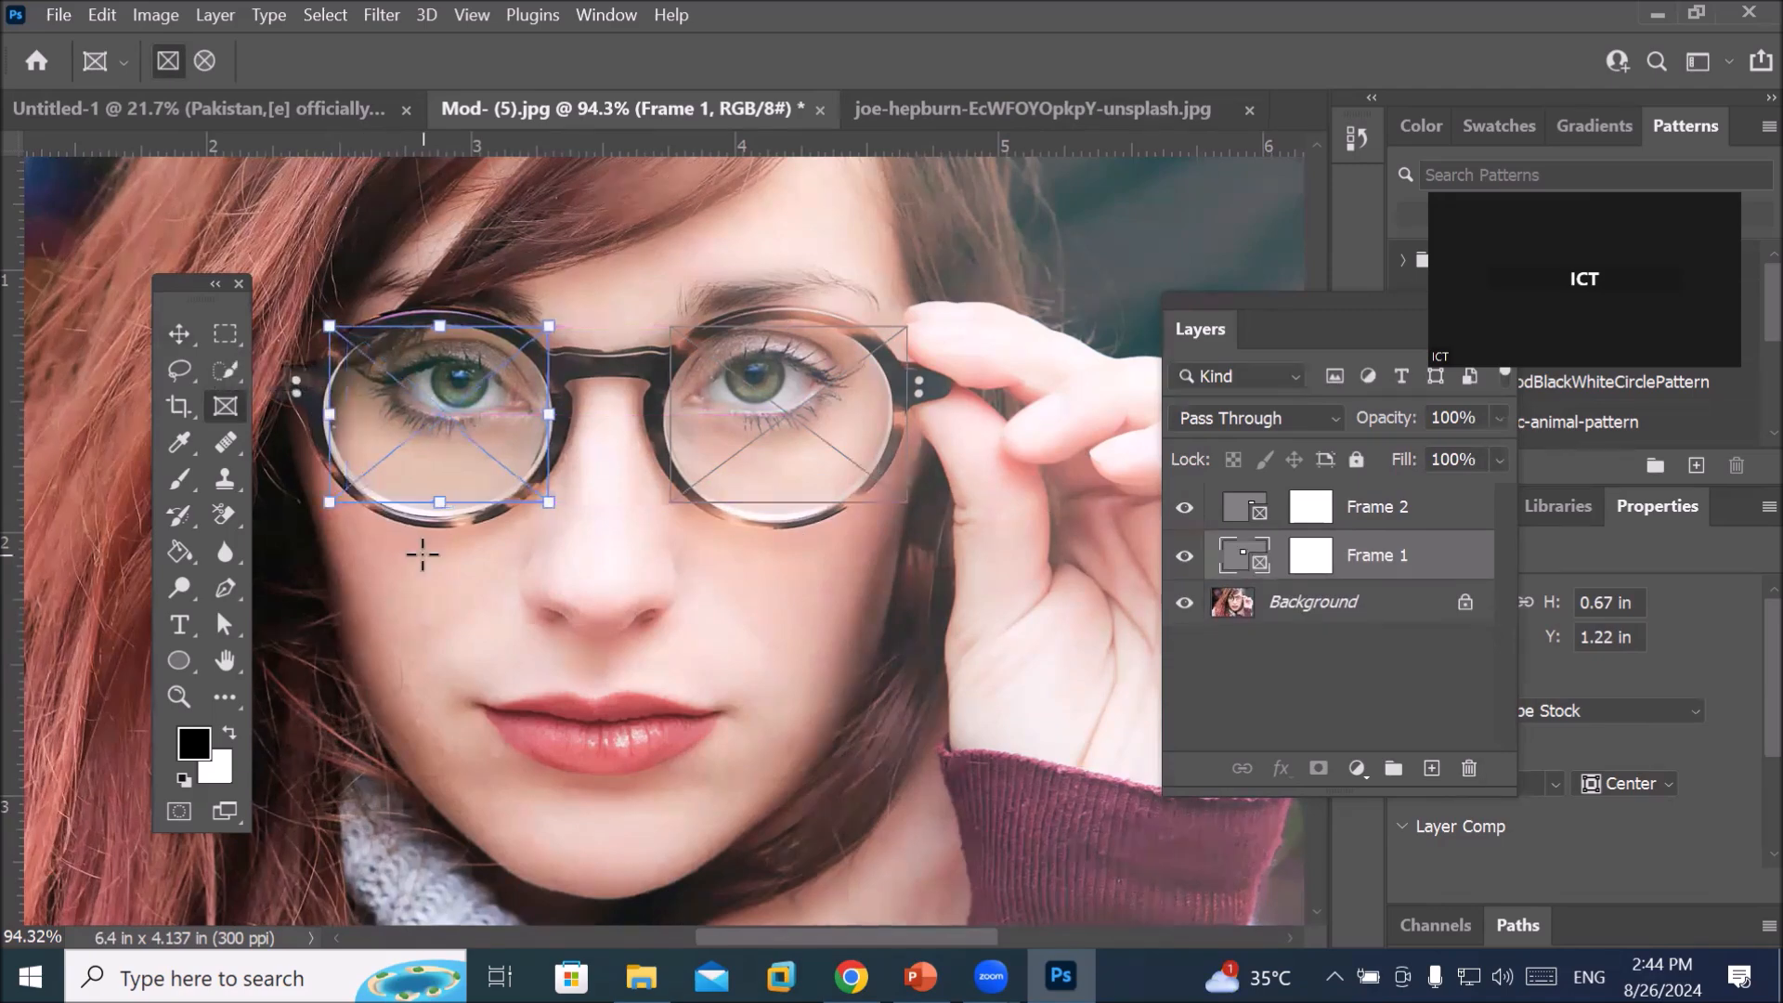
pyautogui.scroll(5, 422, 555)
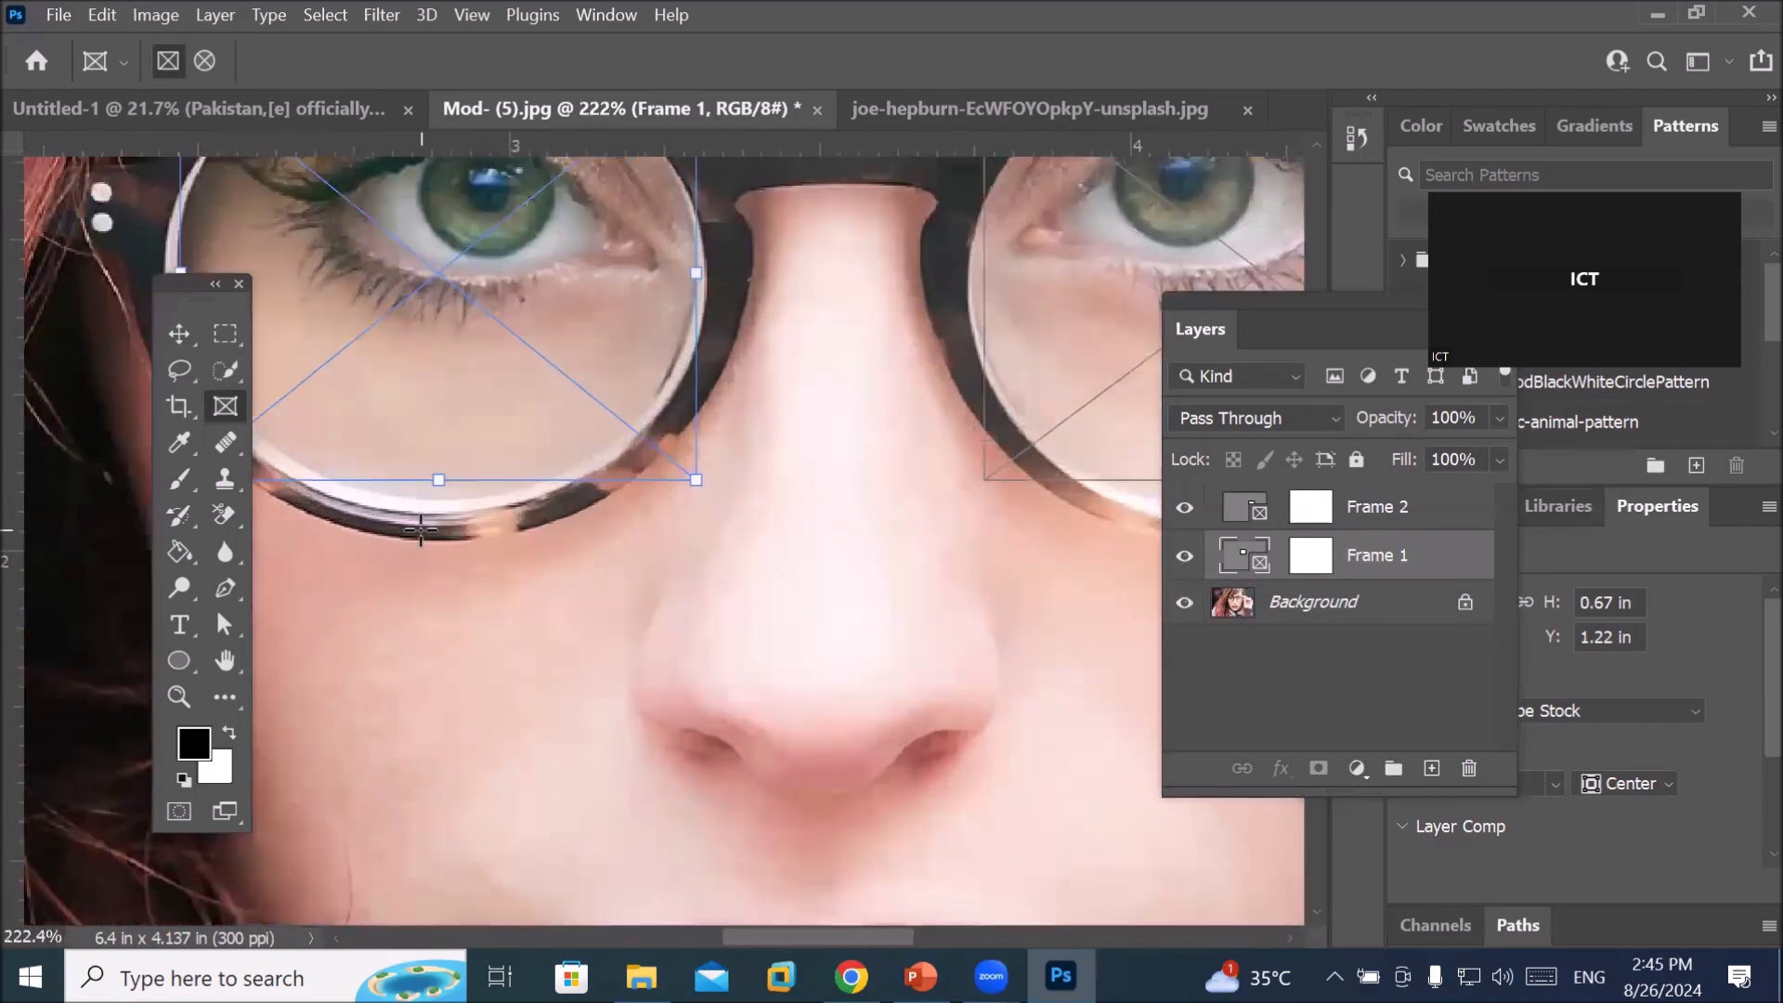
pyautogui.scroll(2, 421, 529)
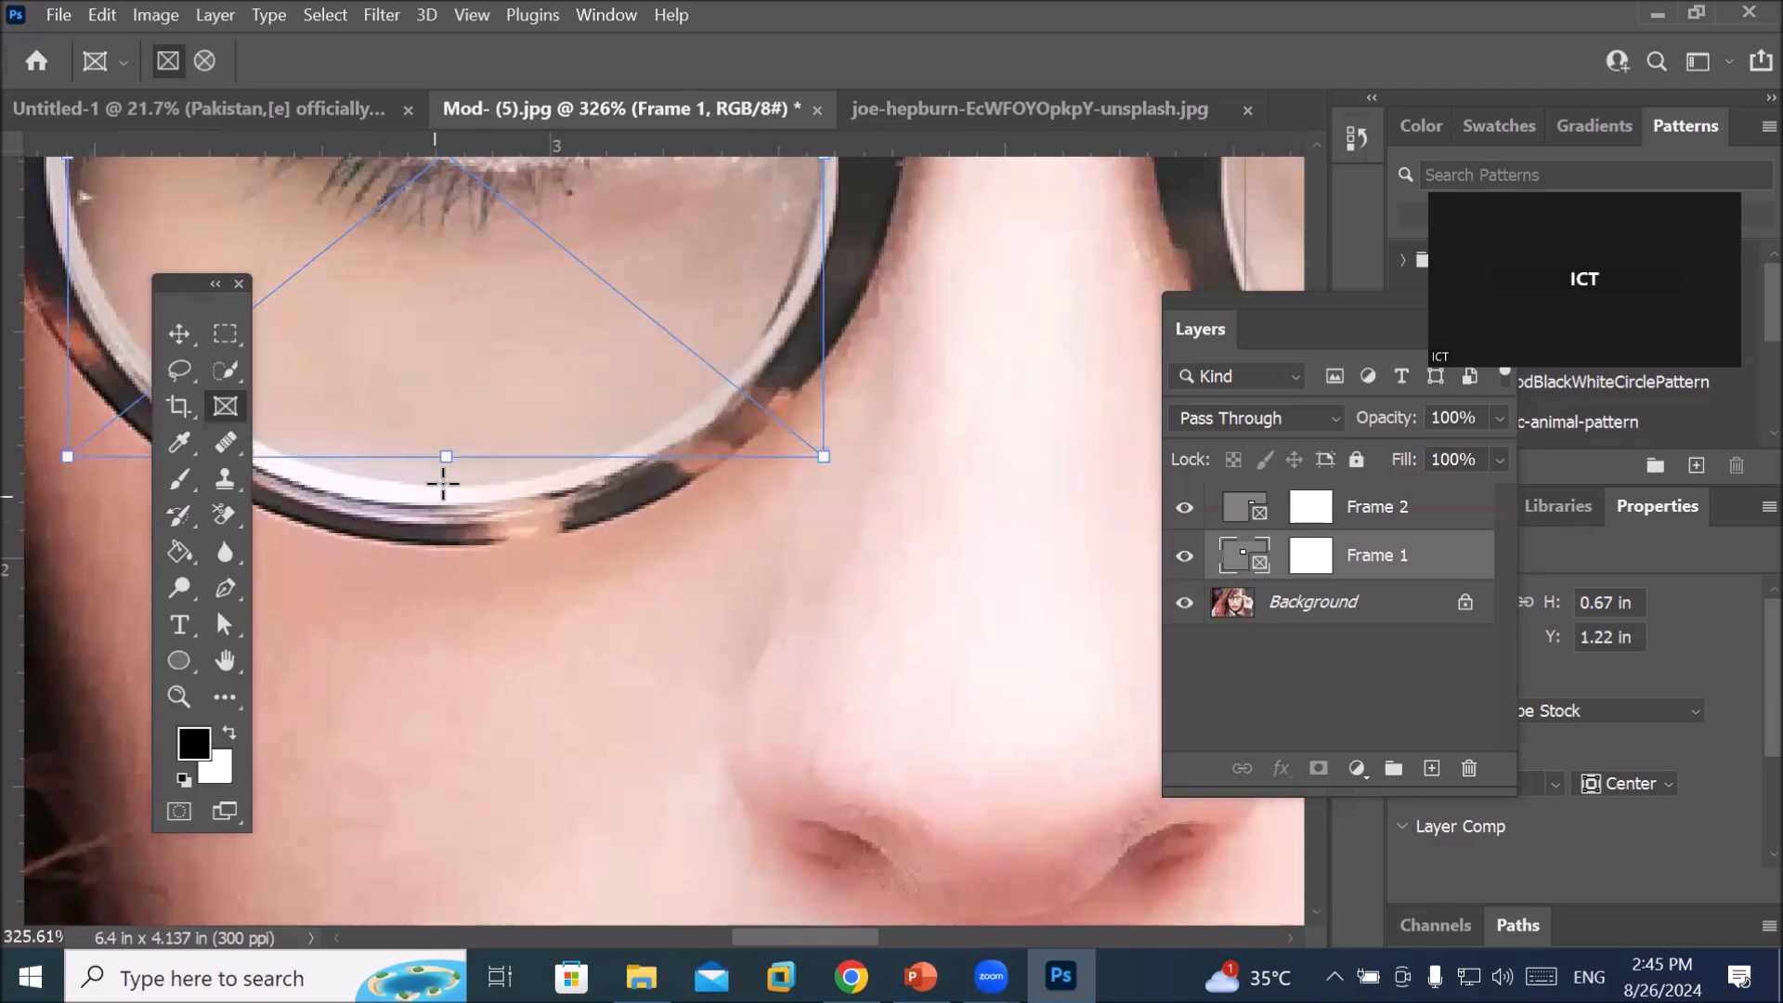
pyautogui.moveTo(443, 463); pyautogui.dragTo(446, 490)
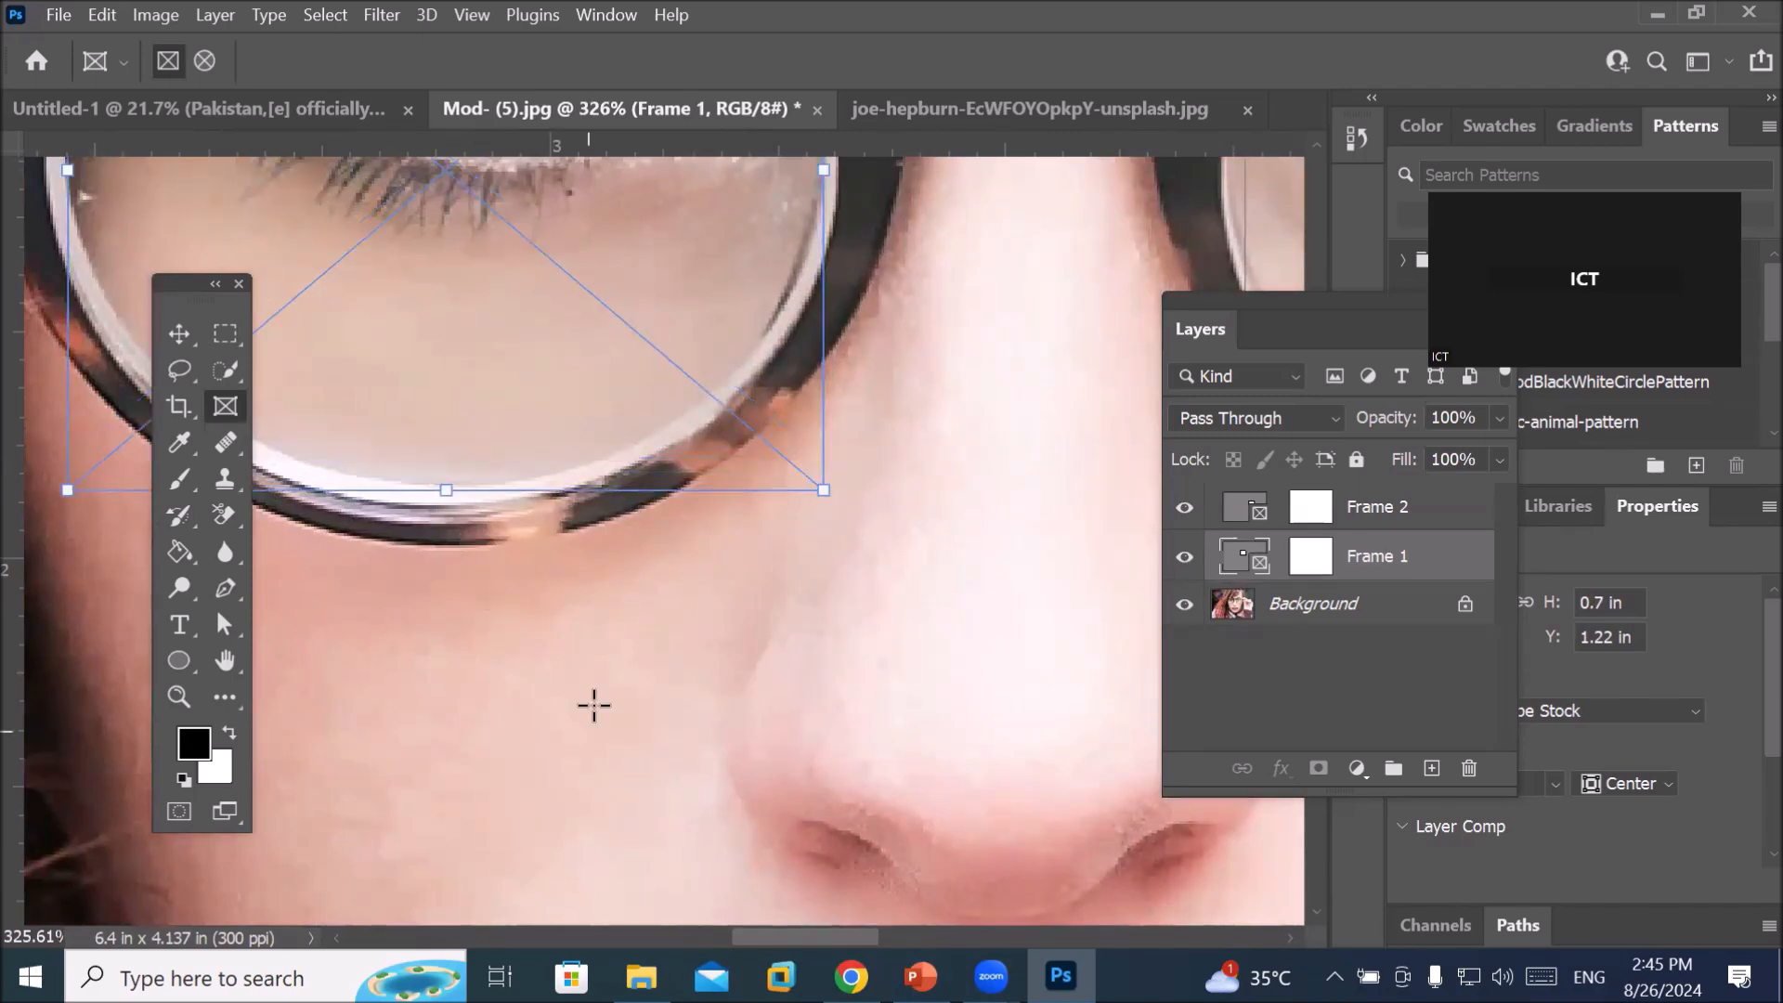
# Place the image ben-o-bro-wpU4veNGnHg-unsplash from the BuildingAndMonoments folder into the rectangular frame over the left-hand lens
pyautogui.click(641, 975)
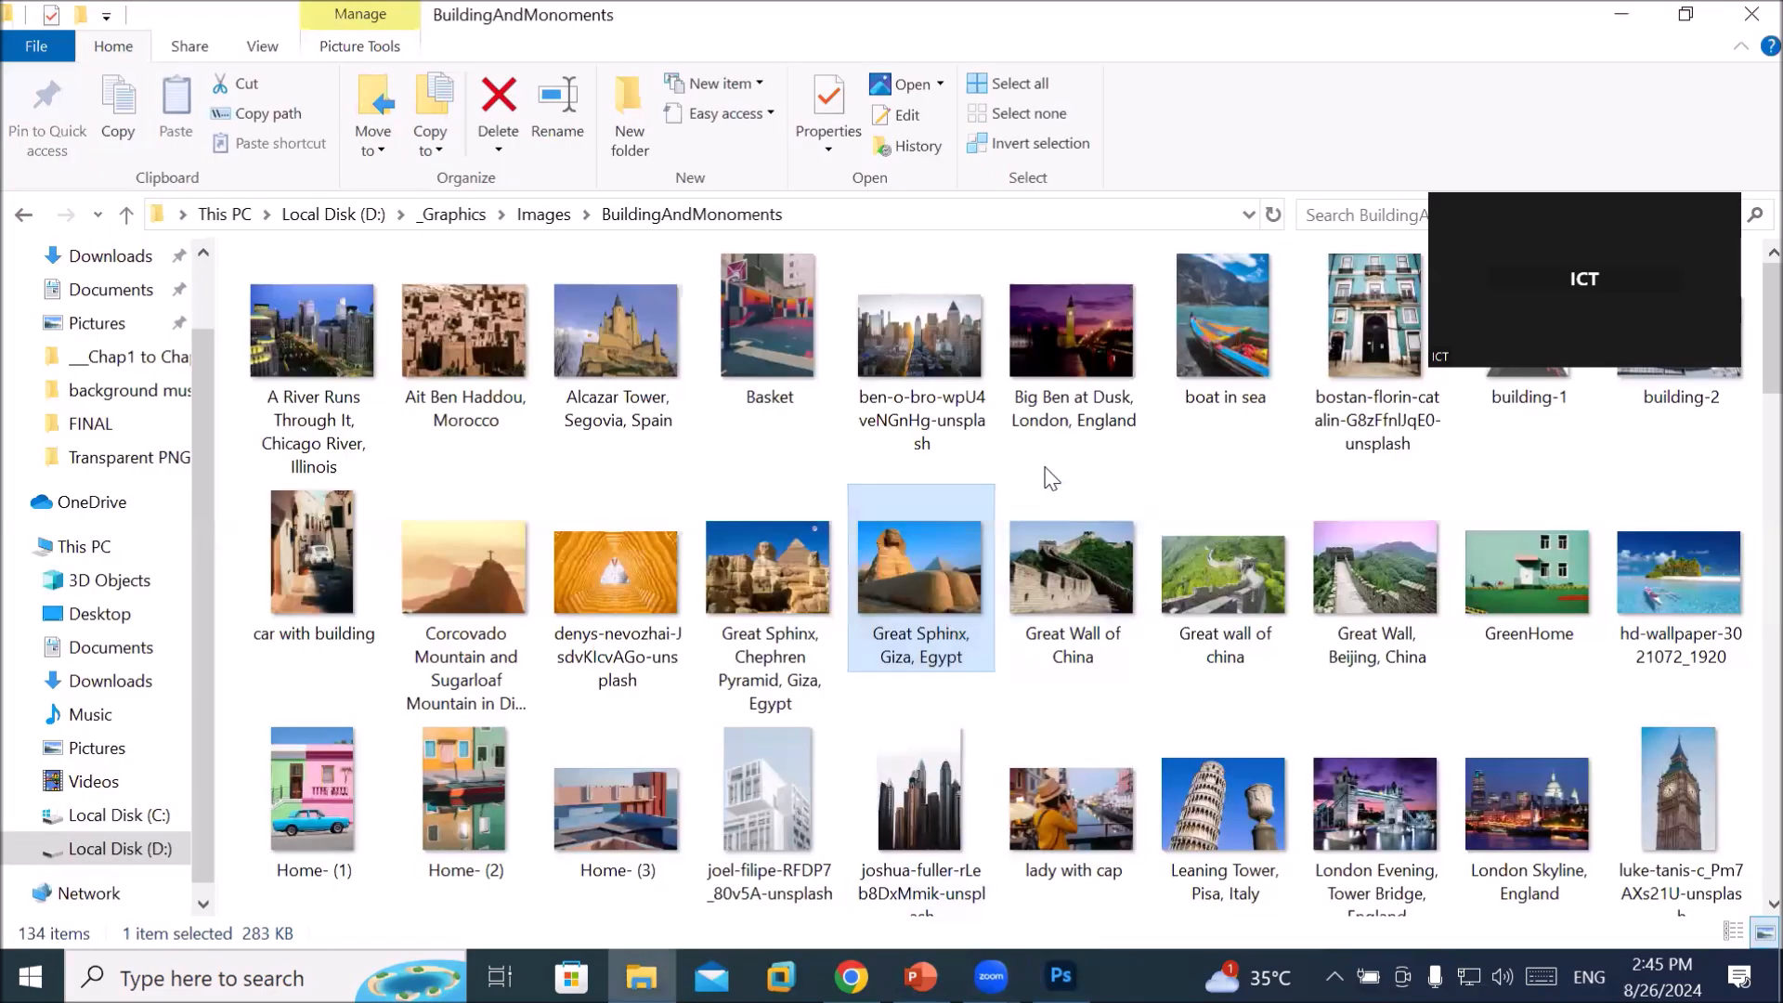
pyautogui.moveTo(881, 369); pyautogui.dragTo(931, 690)
pyautogui.moveTo(516, 308); pyautogui.dragTo(515, 308)
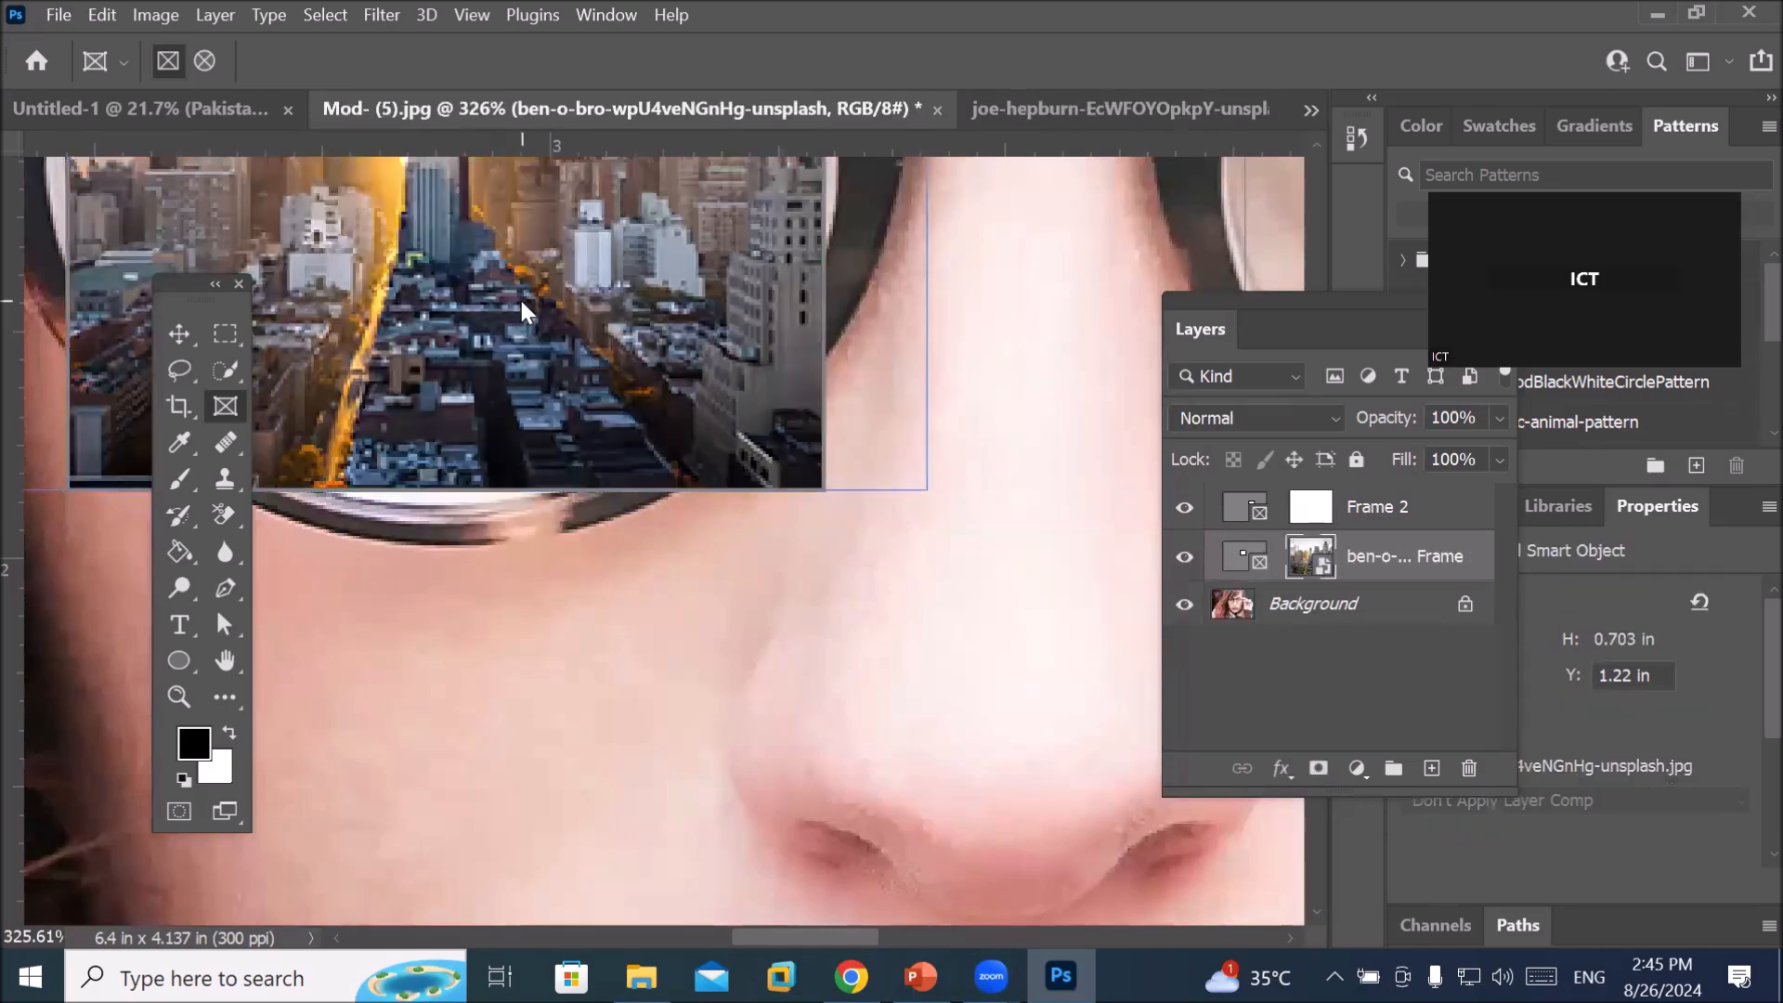
pyautogui.scroll(-4, 563, 286)
pyautogui.scroll(-5, 575, 286)
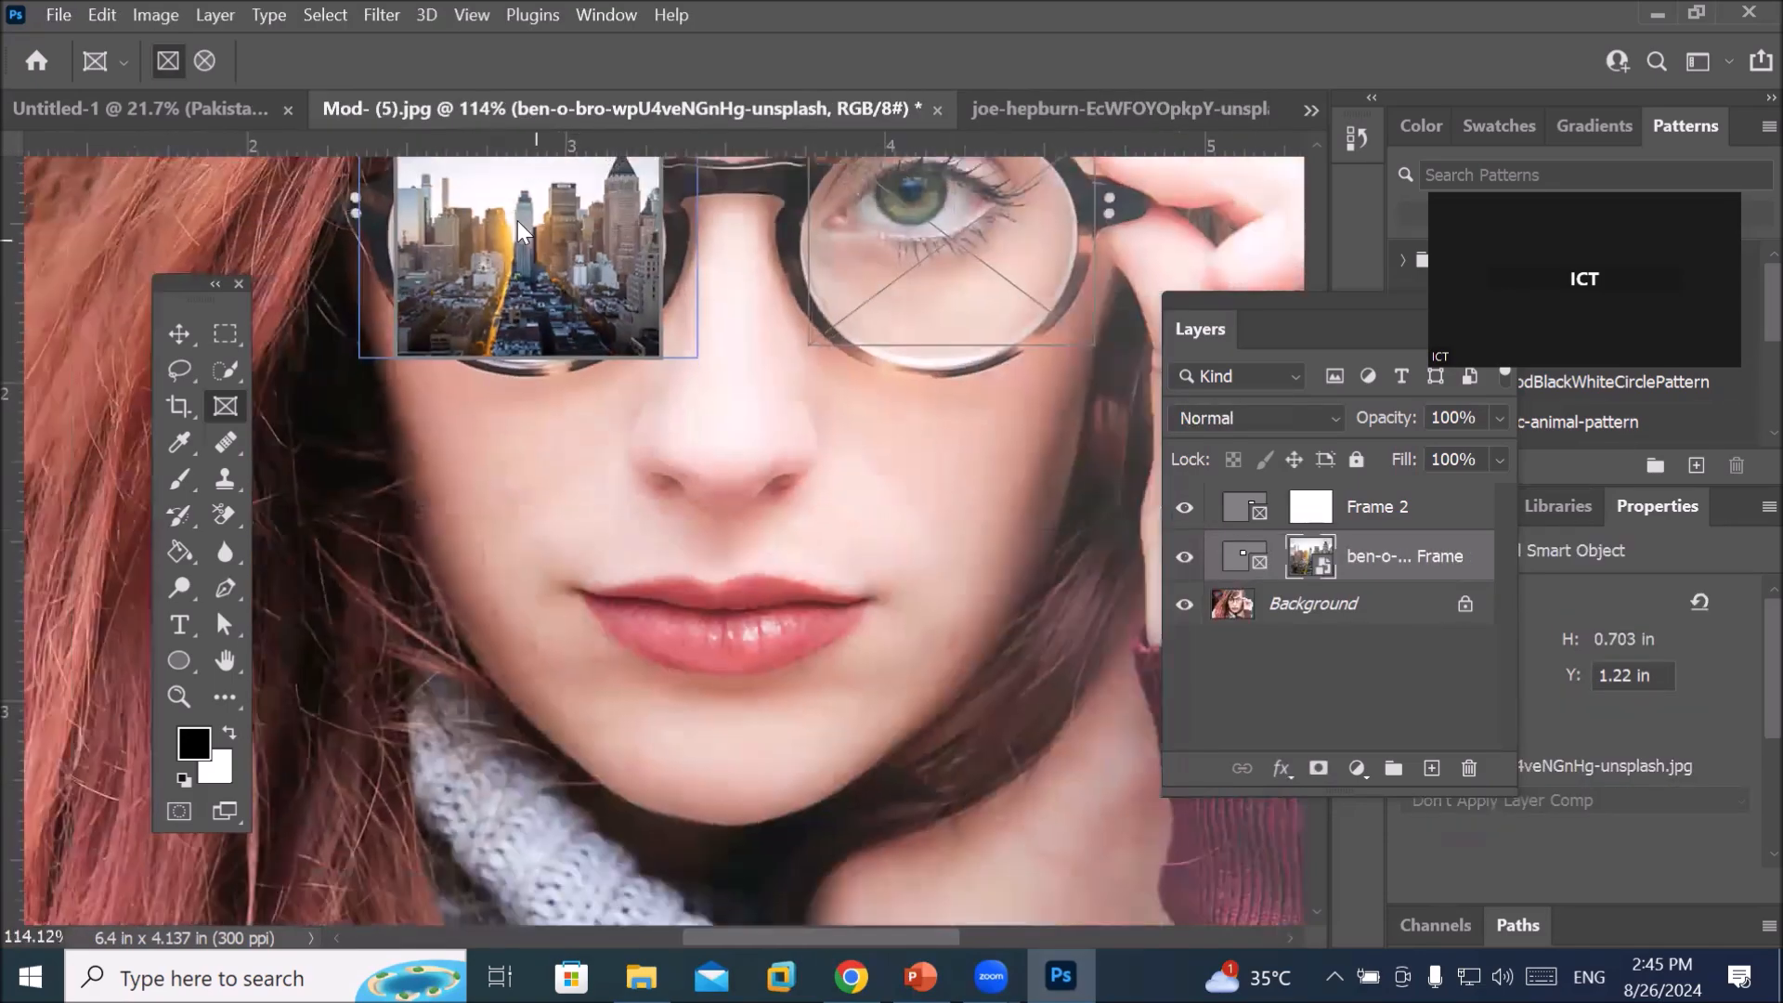
pyautogui.scroll(2, 580, 324)
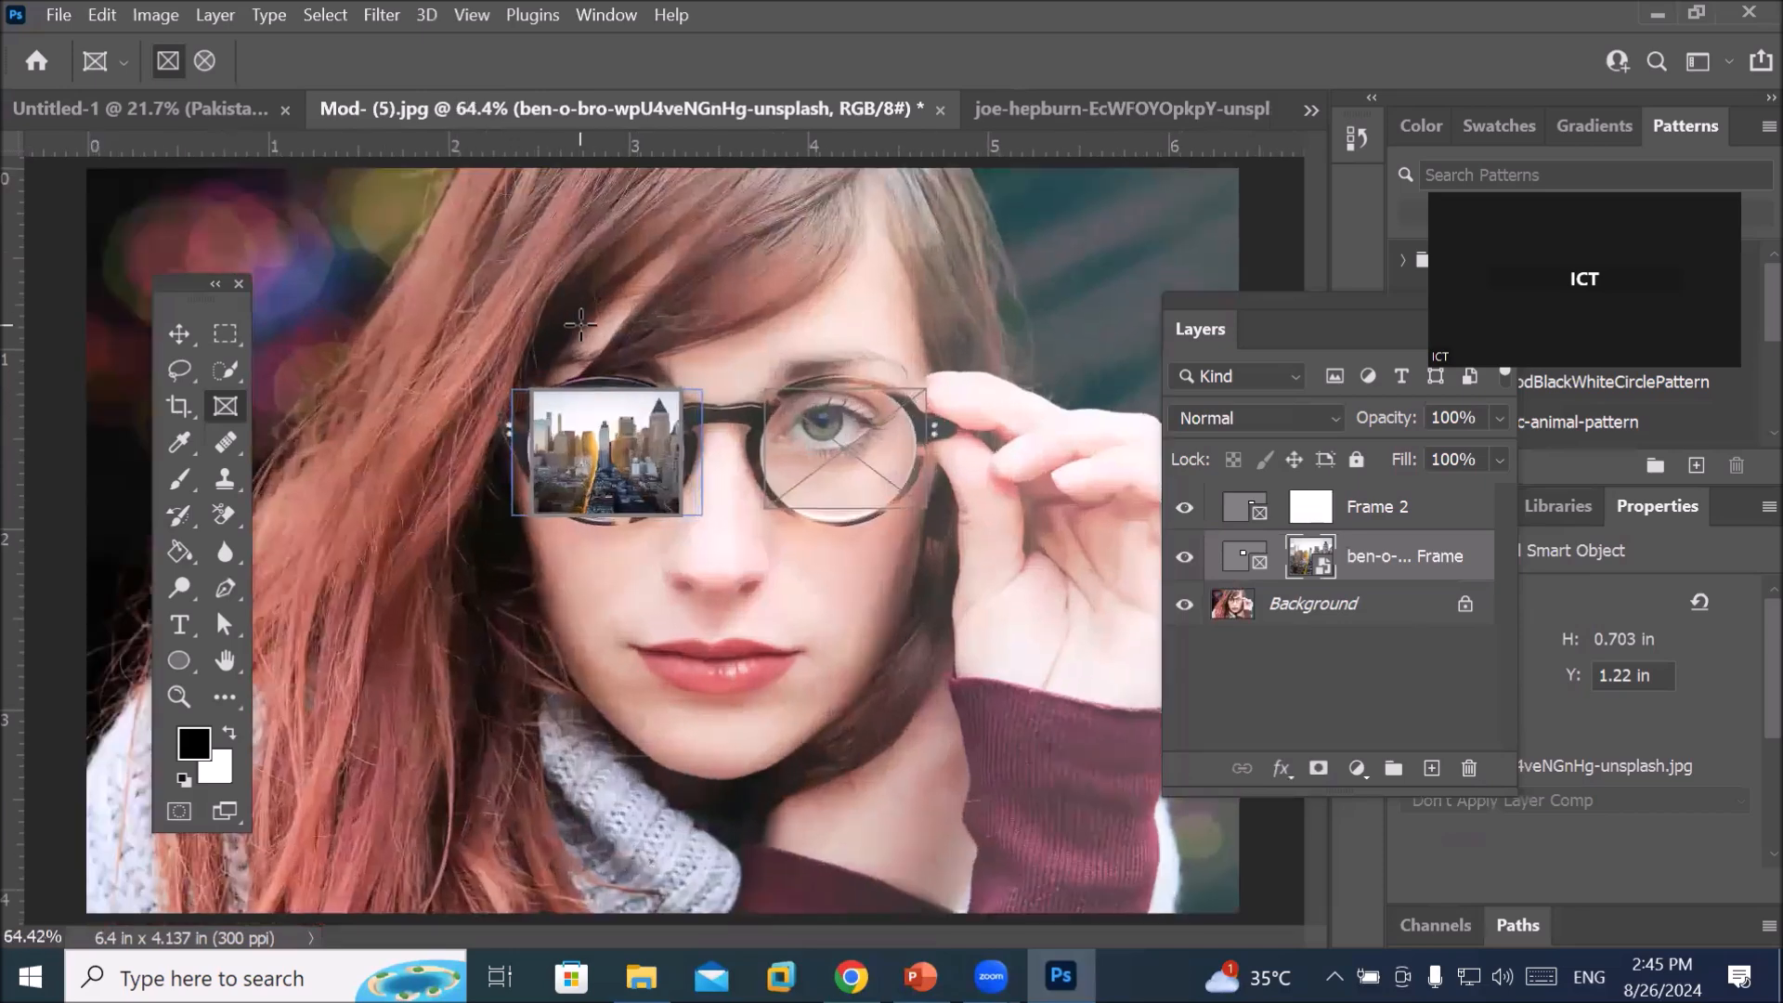
pyautogui.scroll(3, 580, 323)
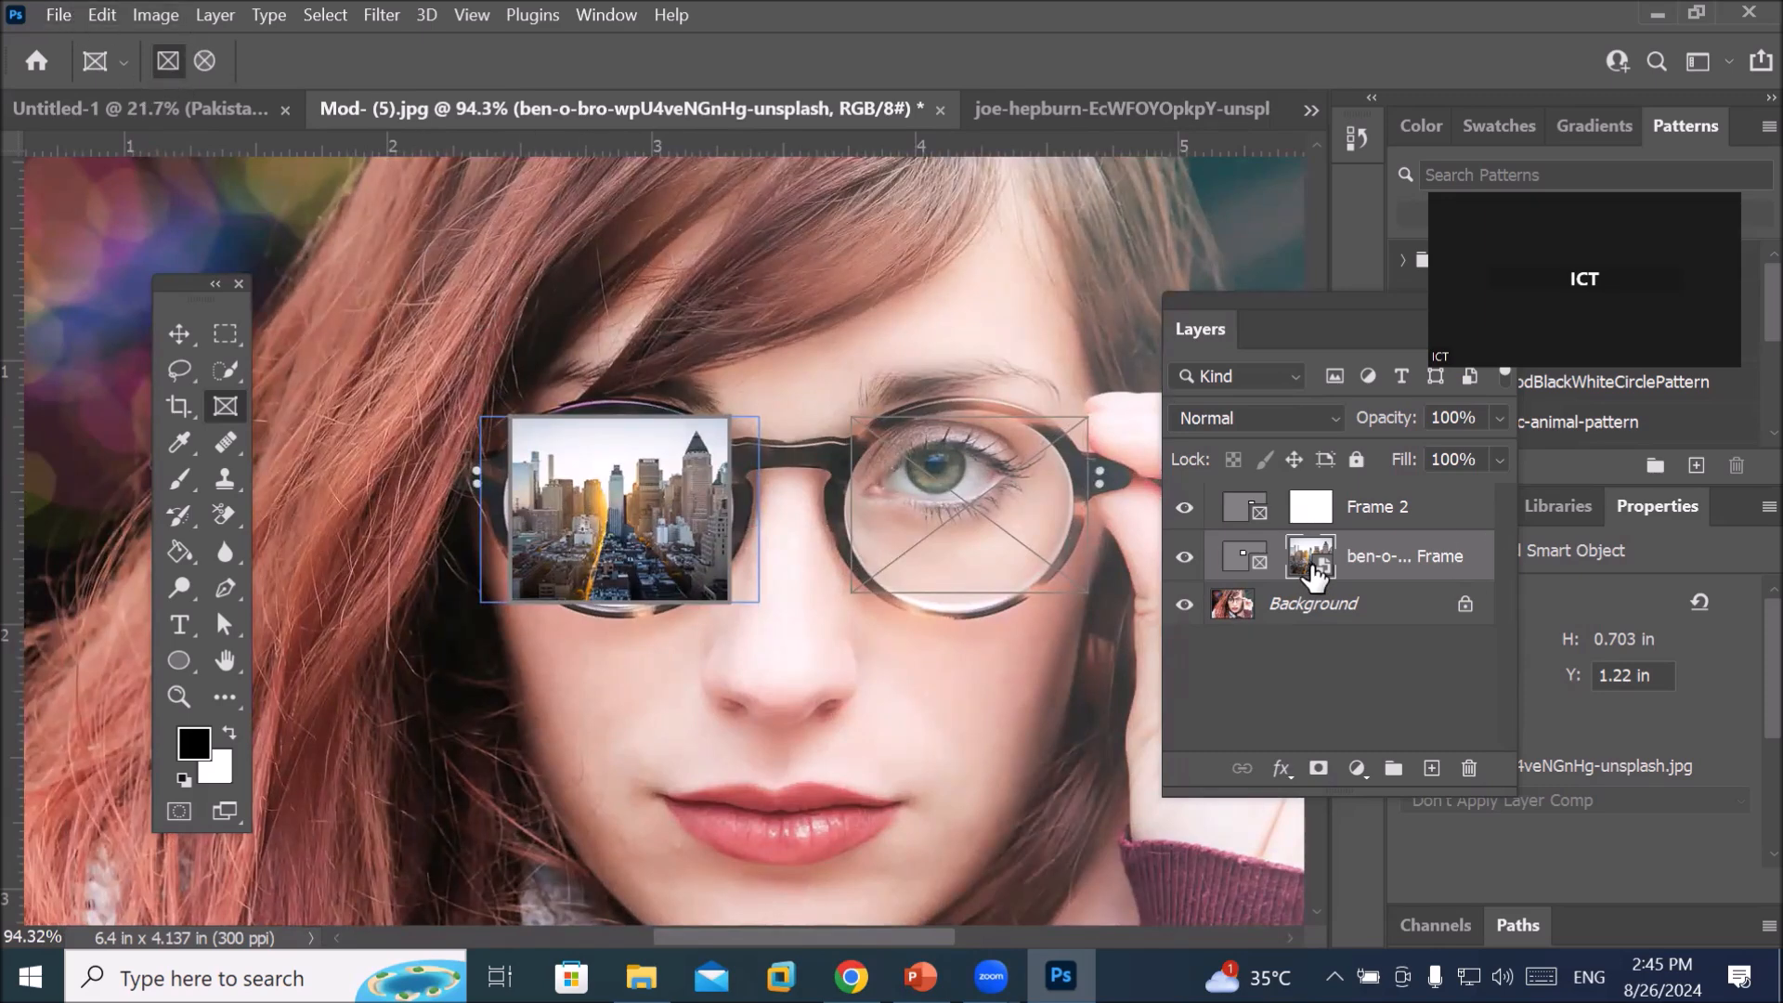
# Delete the rectangular frame over the left-hand lens together with its contents
pyautogui.click(1254, 569)
pyautogui.click(1469, 768)
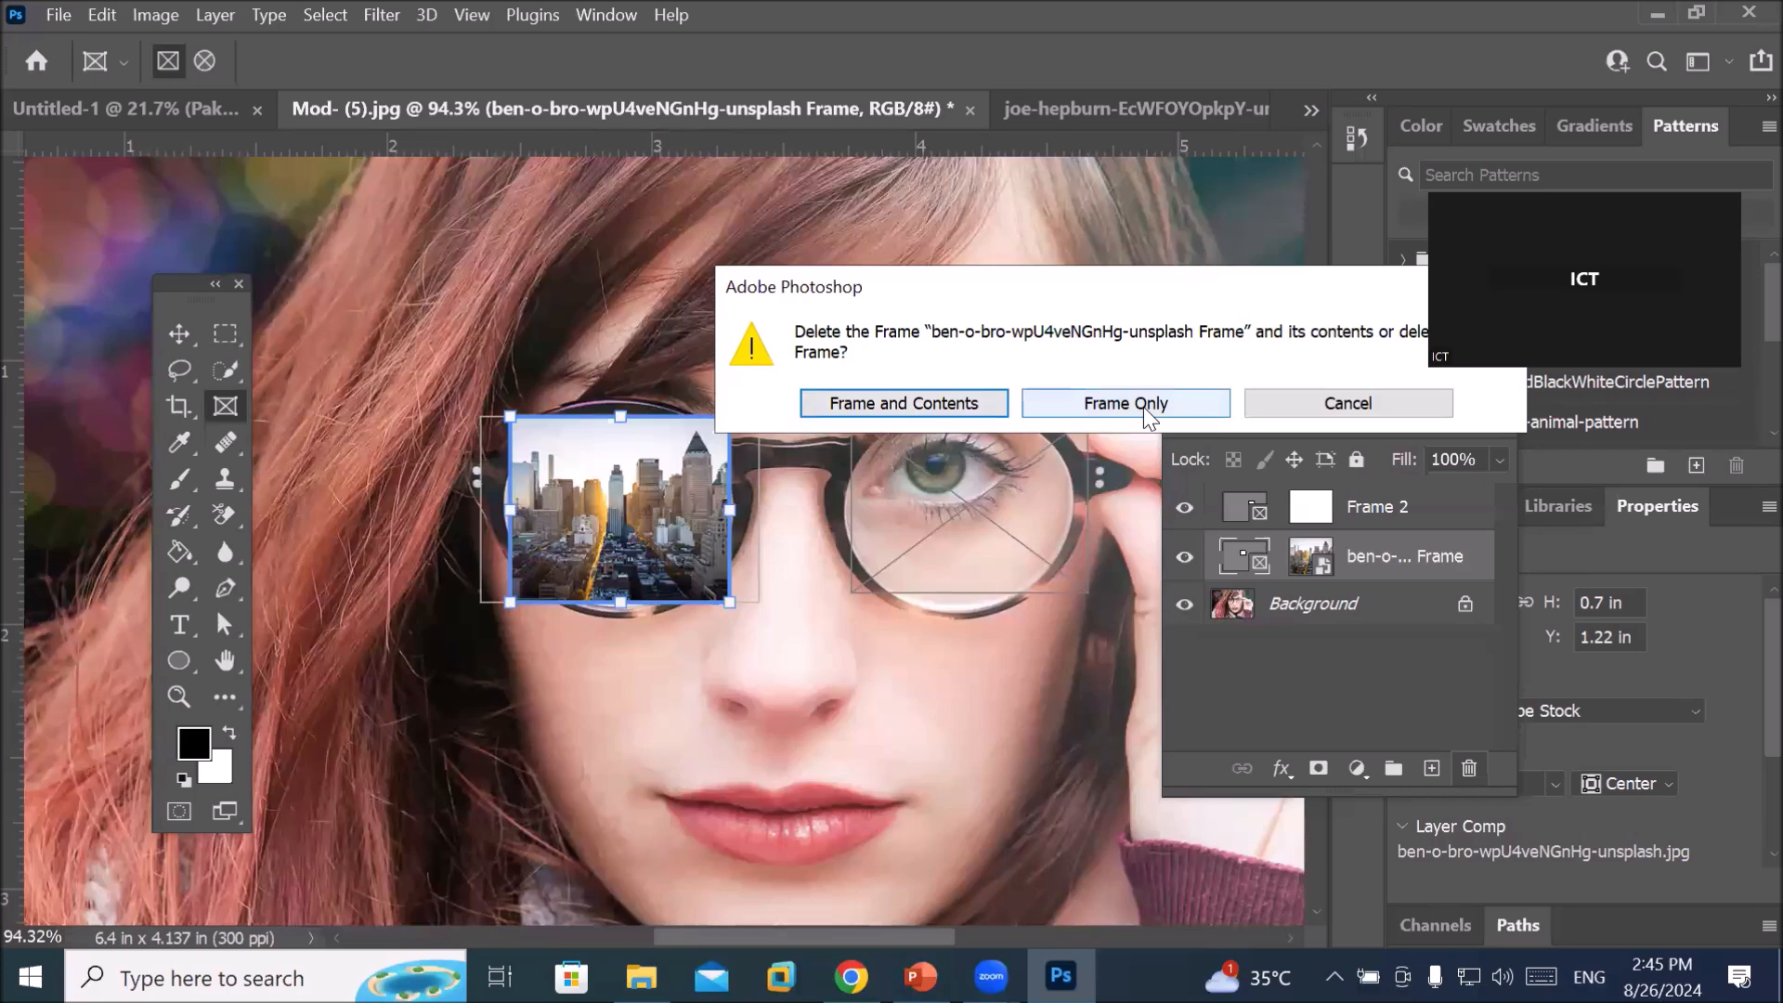
pyautogui.click(919, 401)
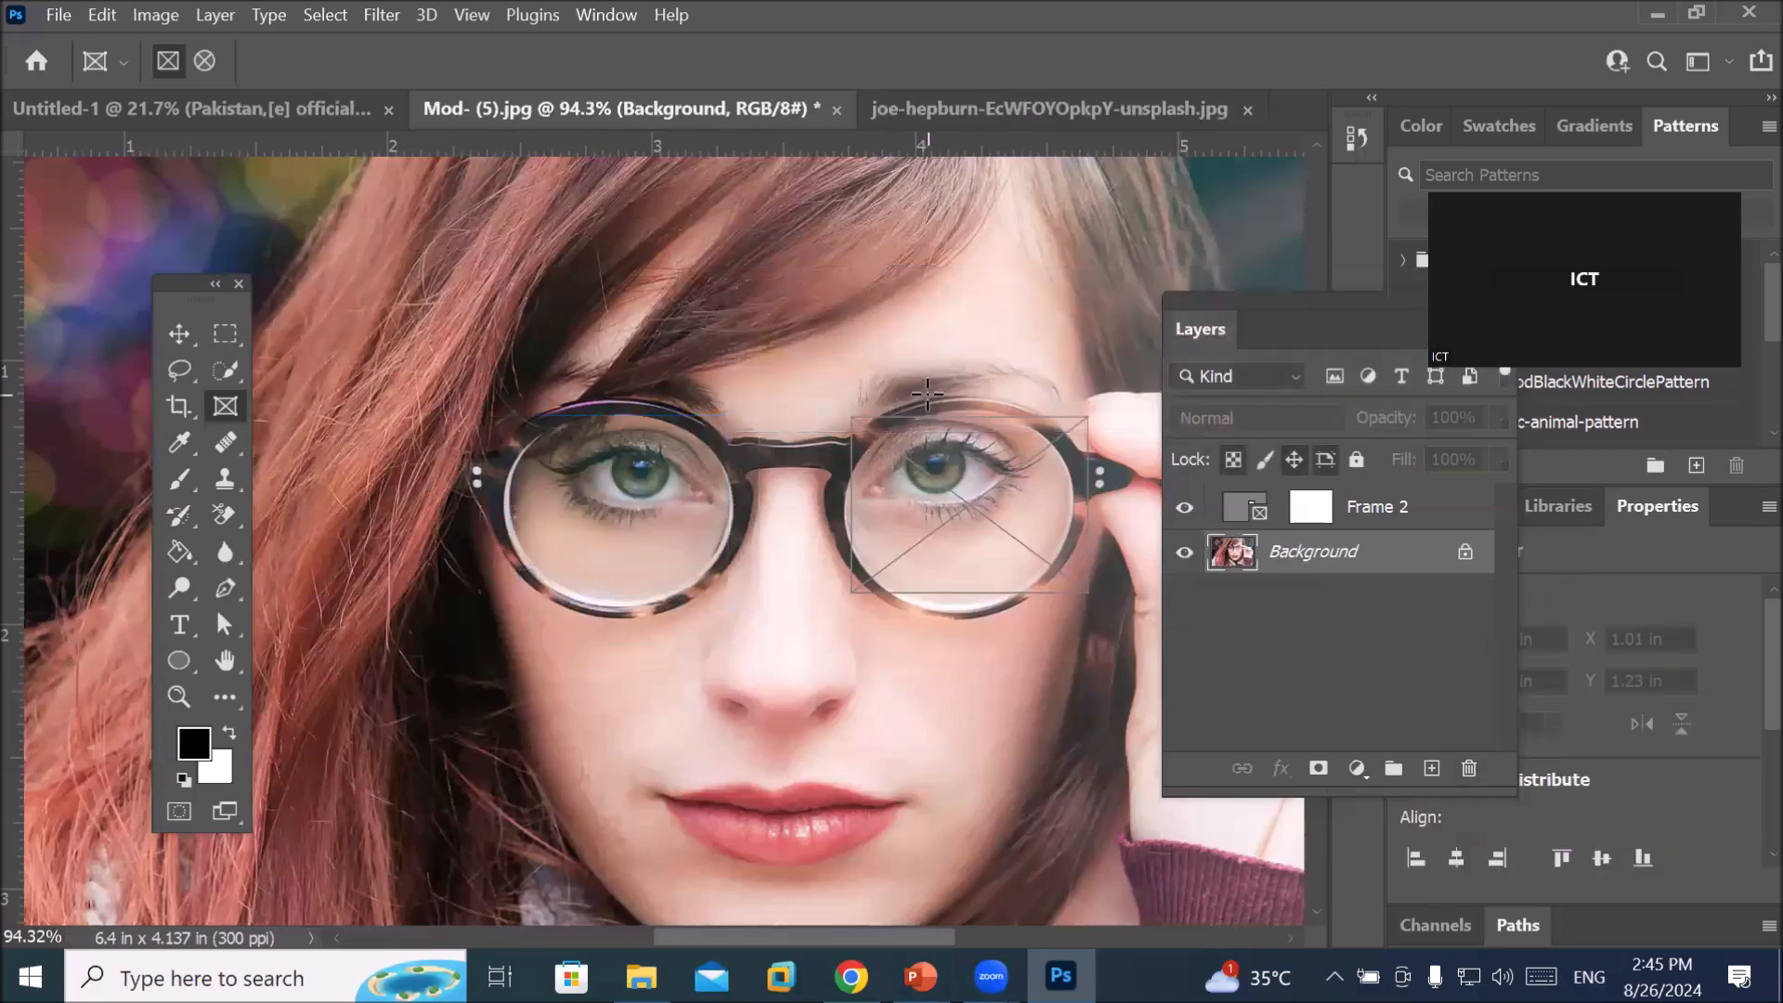
# Draw an elliptical frame about 0.71 in high over the left-hand lens and fill it with the image ben-o-bro-wpU4veNGnHg-unsplash
pyautogui.click(204, 62)
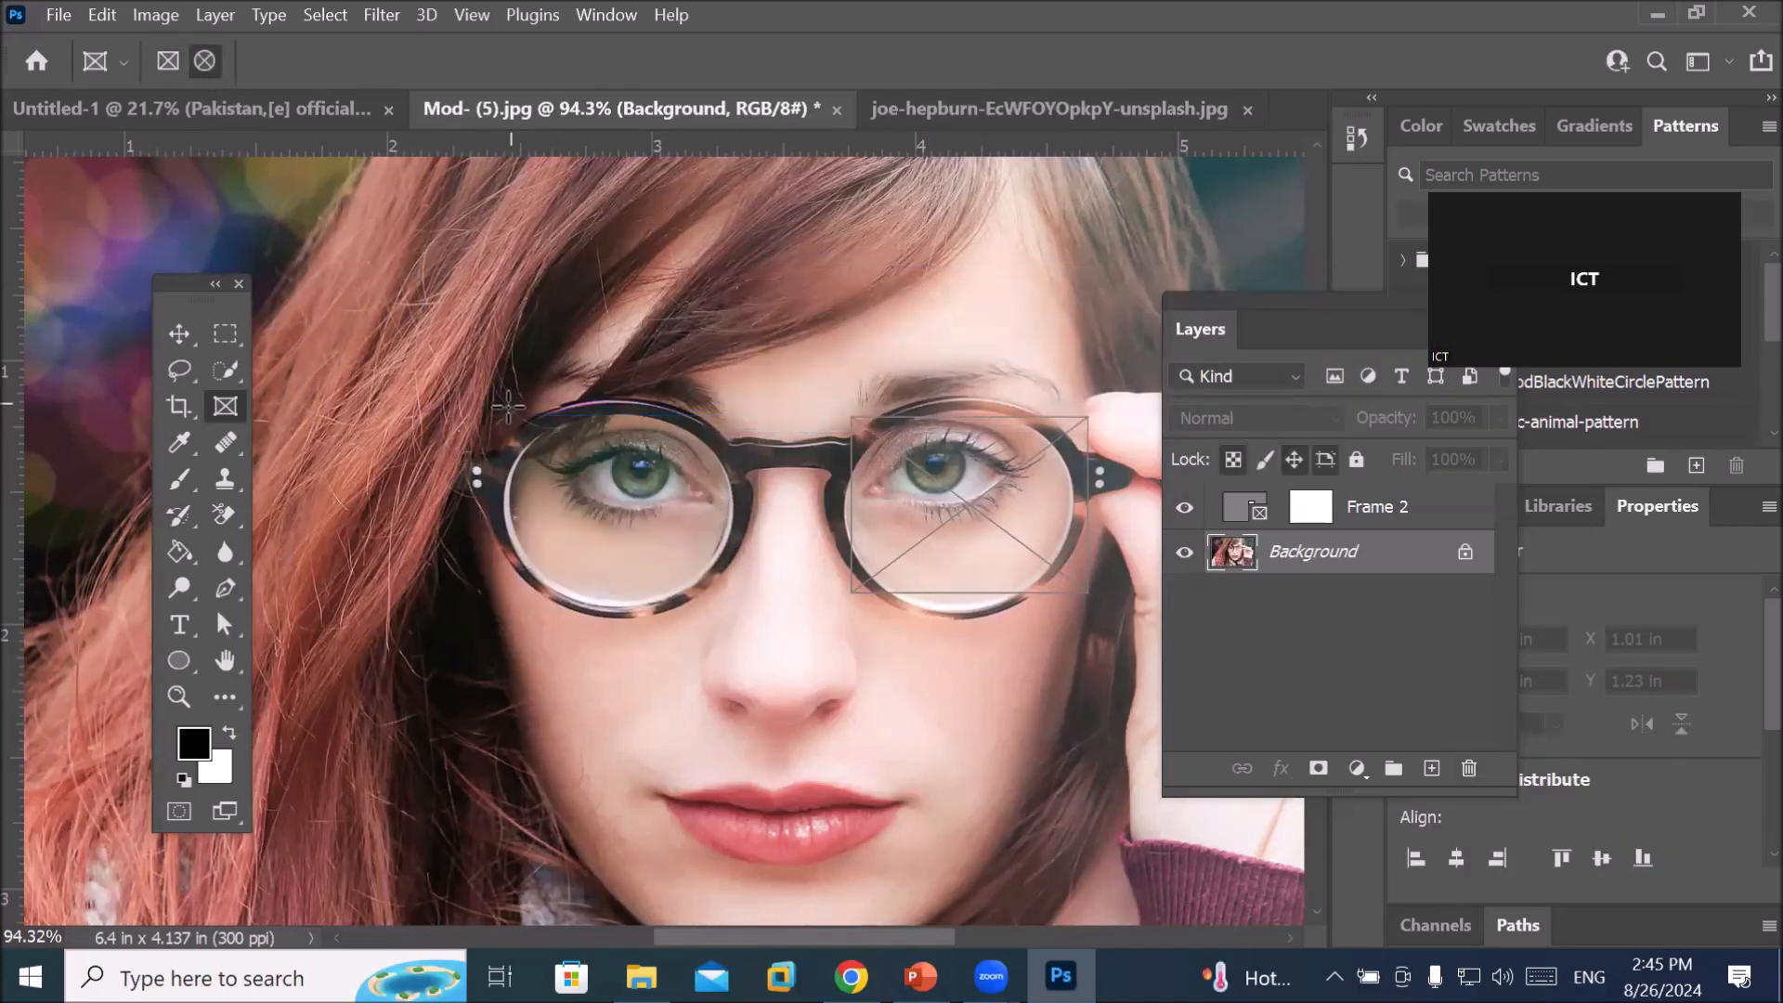
pyautogui.moveTo(539, 417); pyautogui.dragTo(727, 592)
pyautogui.moveTo(539, 497); pyautogui.dragTo(510, 504)
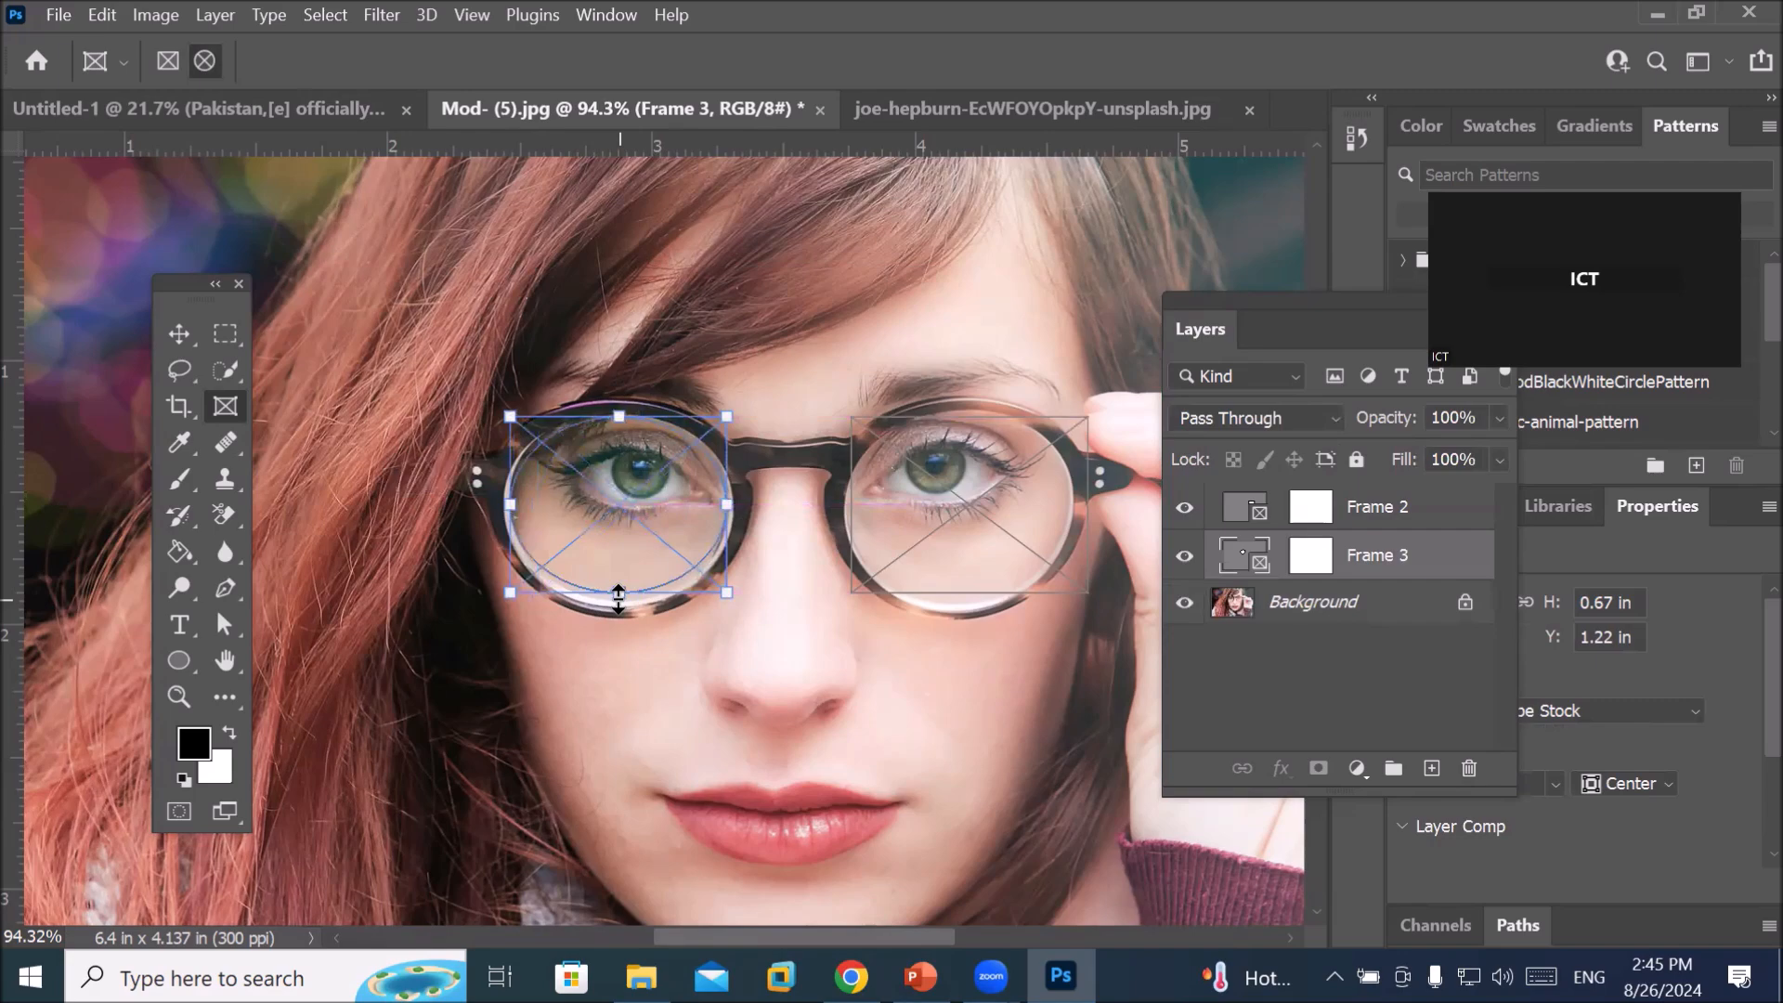
pyautogui.moveTo(620, 594); pyautogui.dragTo(620, 604)
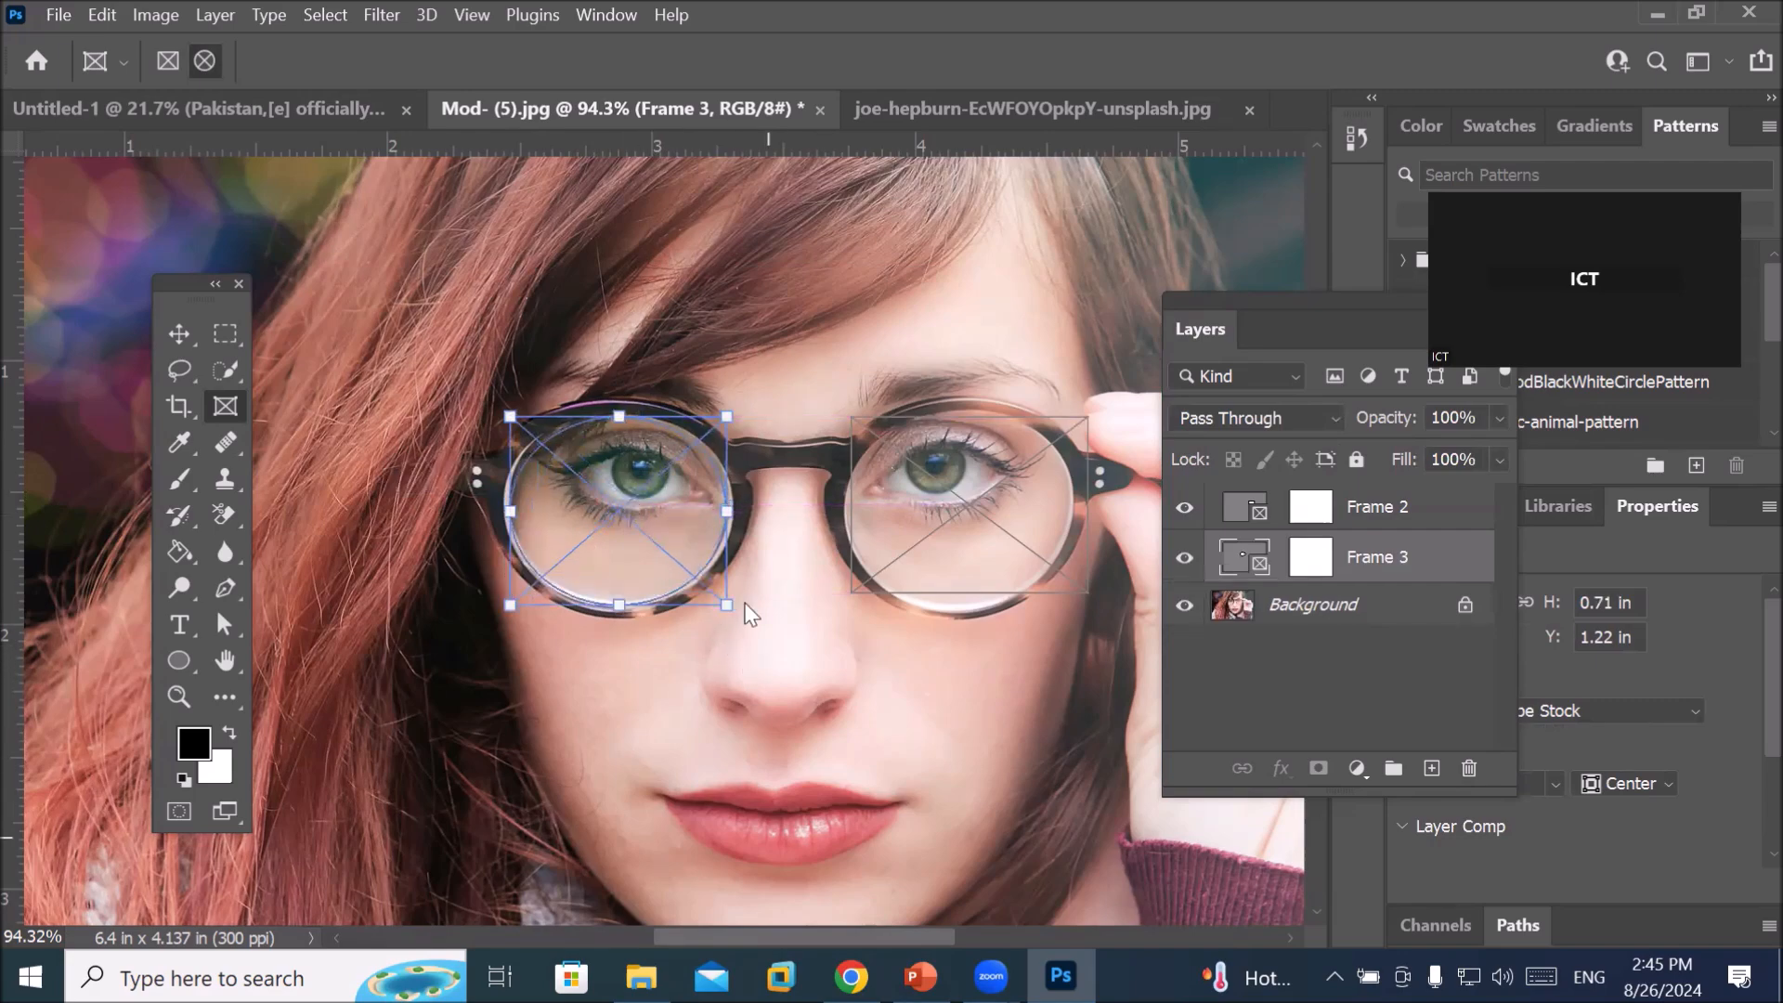
pyautogui.click(641, 977)
pyautogui.moveTo(914, 344); pyautogui.dragTo(626, 497)
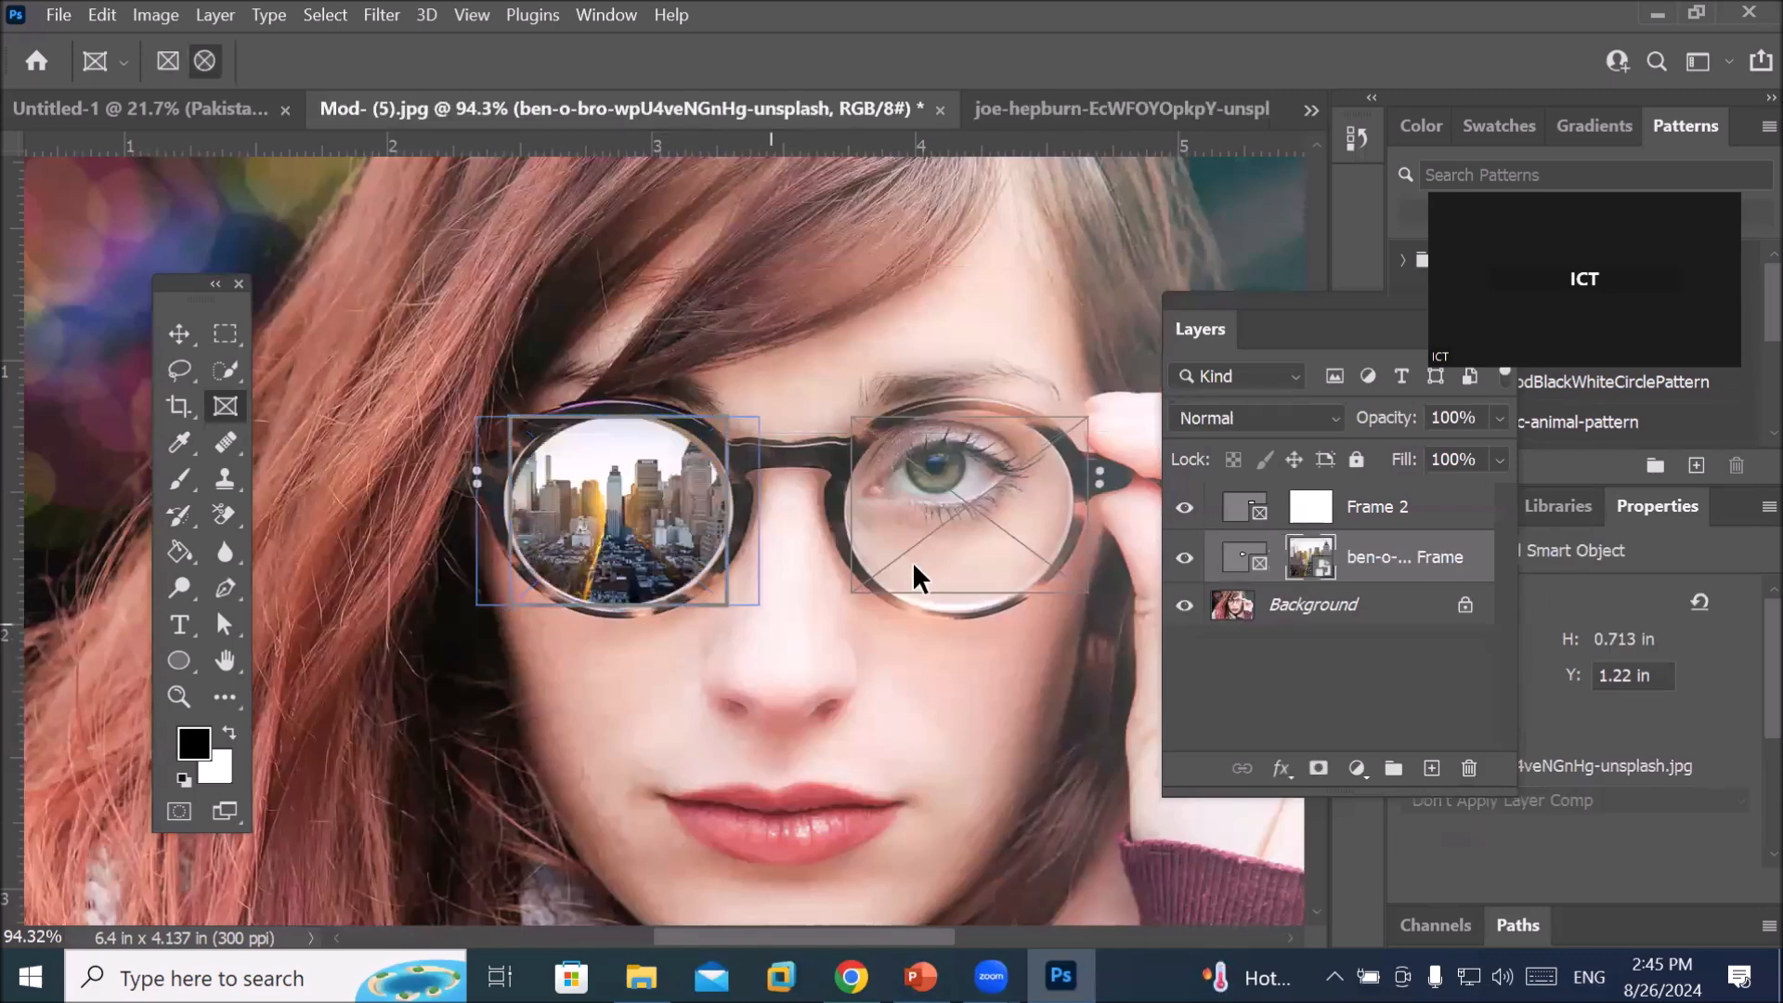
# Place the embedded image mimi-thian-slWBjTGhREQ-unsplash into the rectangular frame over the right-hand lens
pyautogui.click(1286, 506)
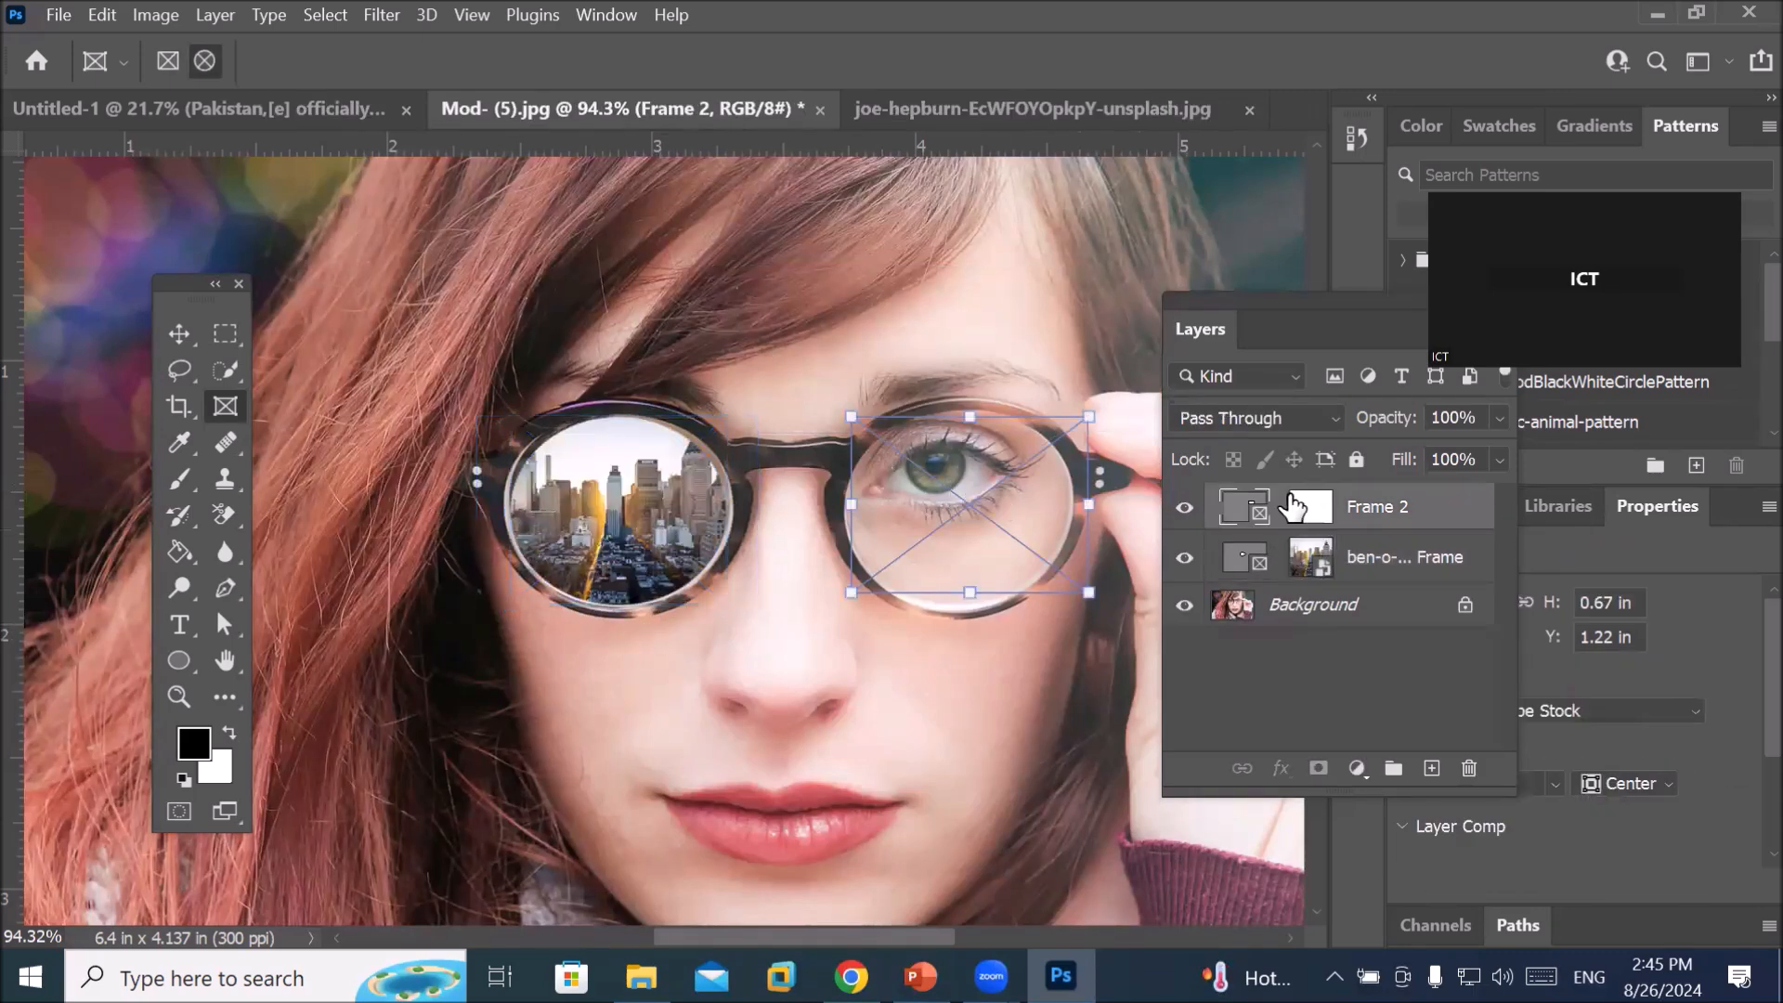
pyautogui.click(58, 15)
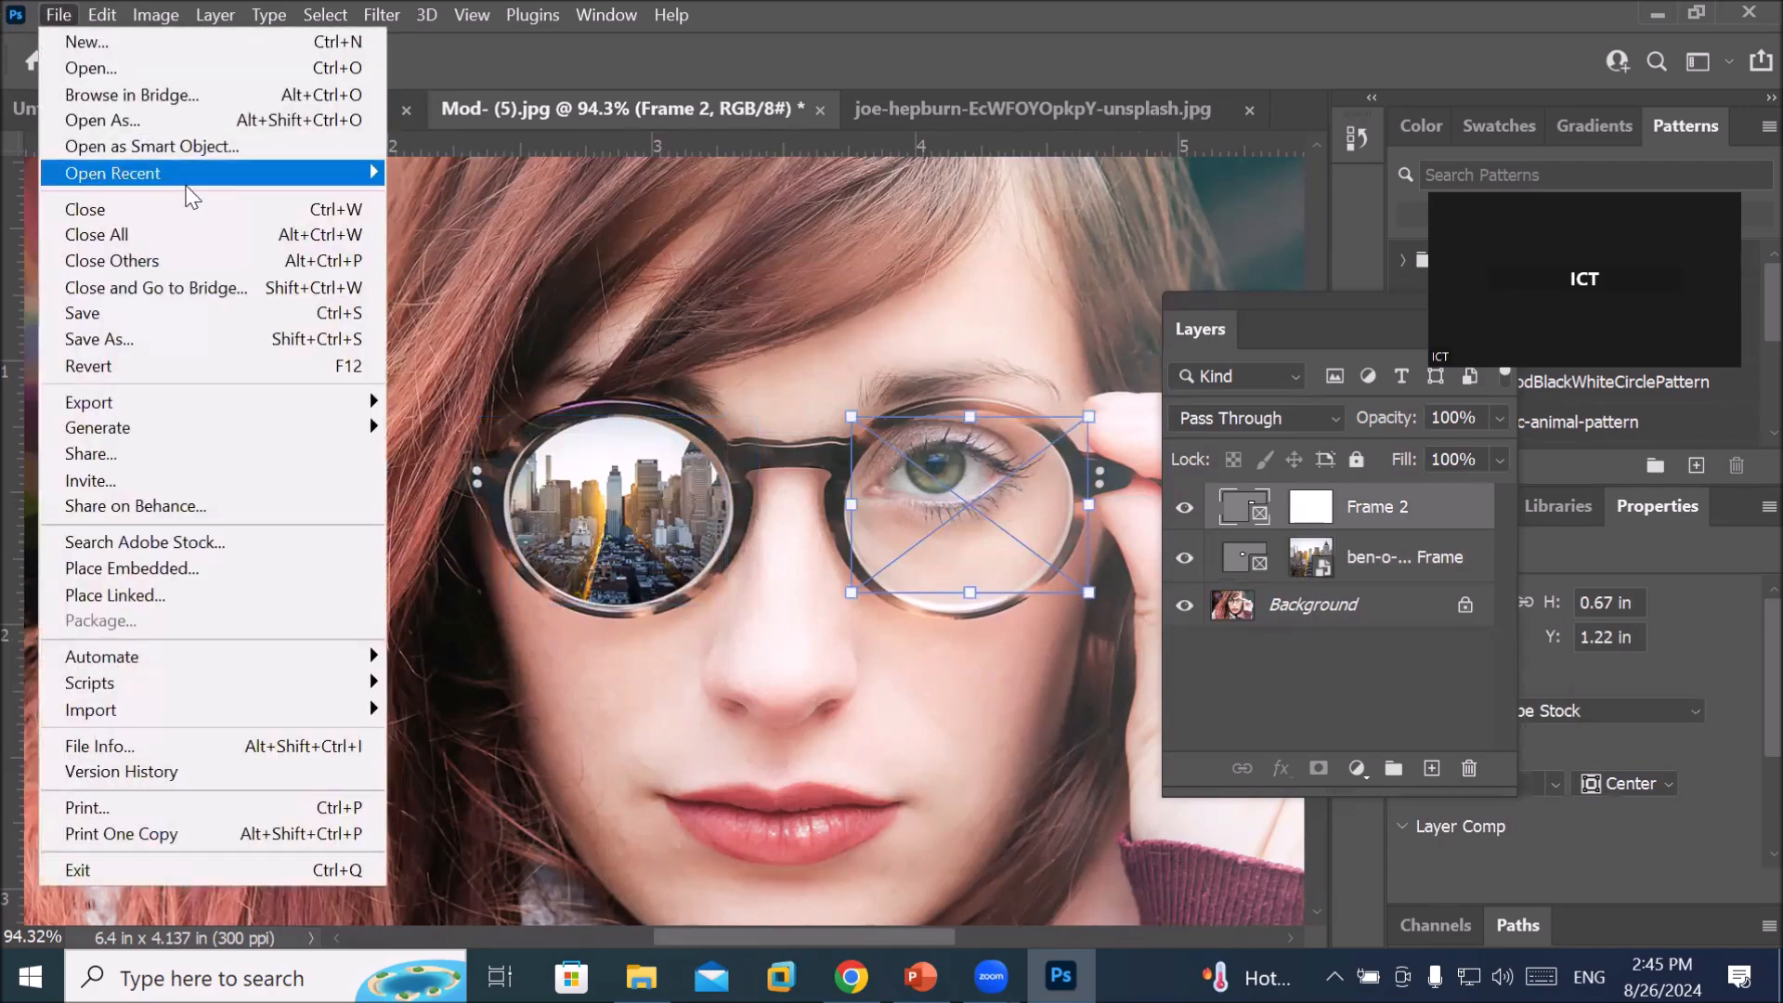
pyautogui.click(232, 569)
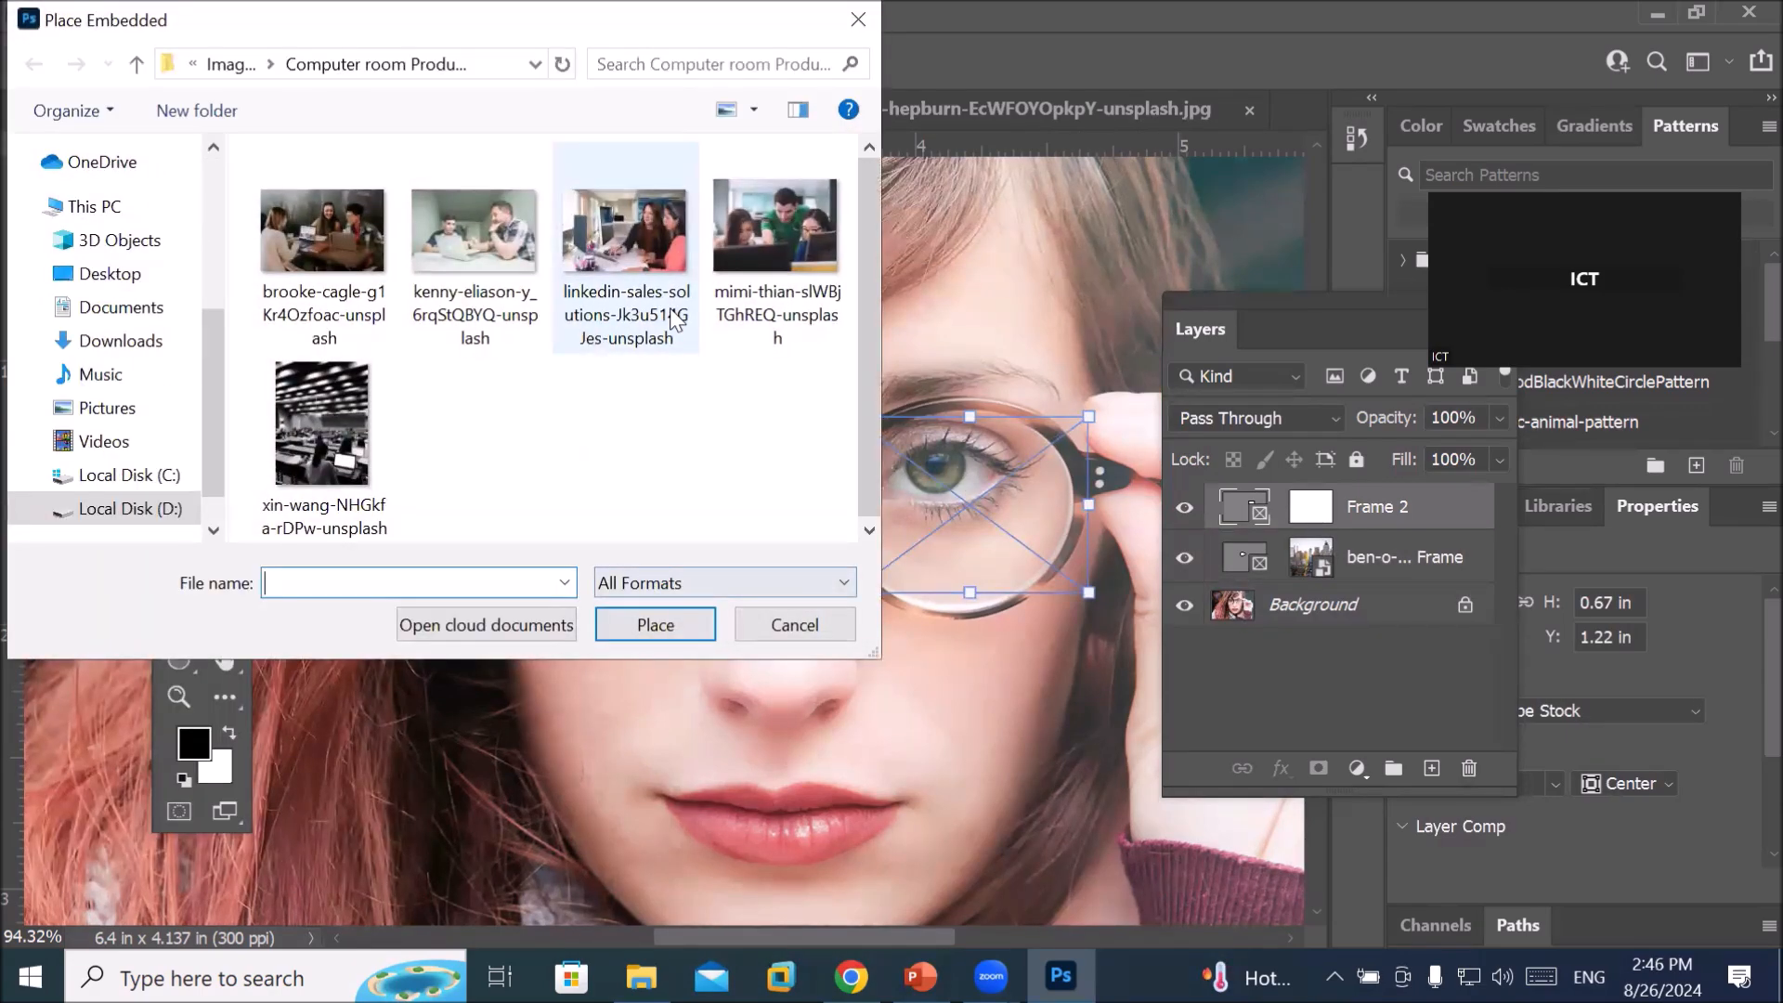
pyautogui.doubleClick(786, 227)
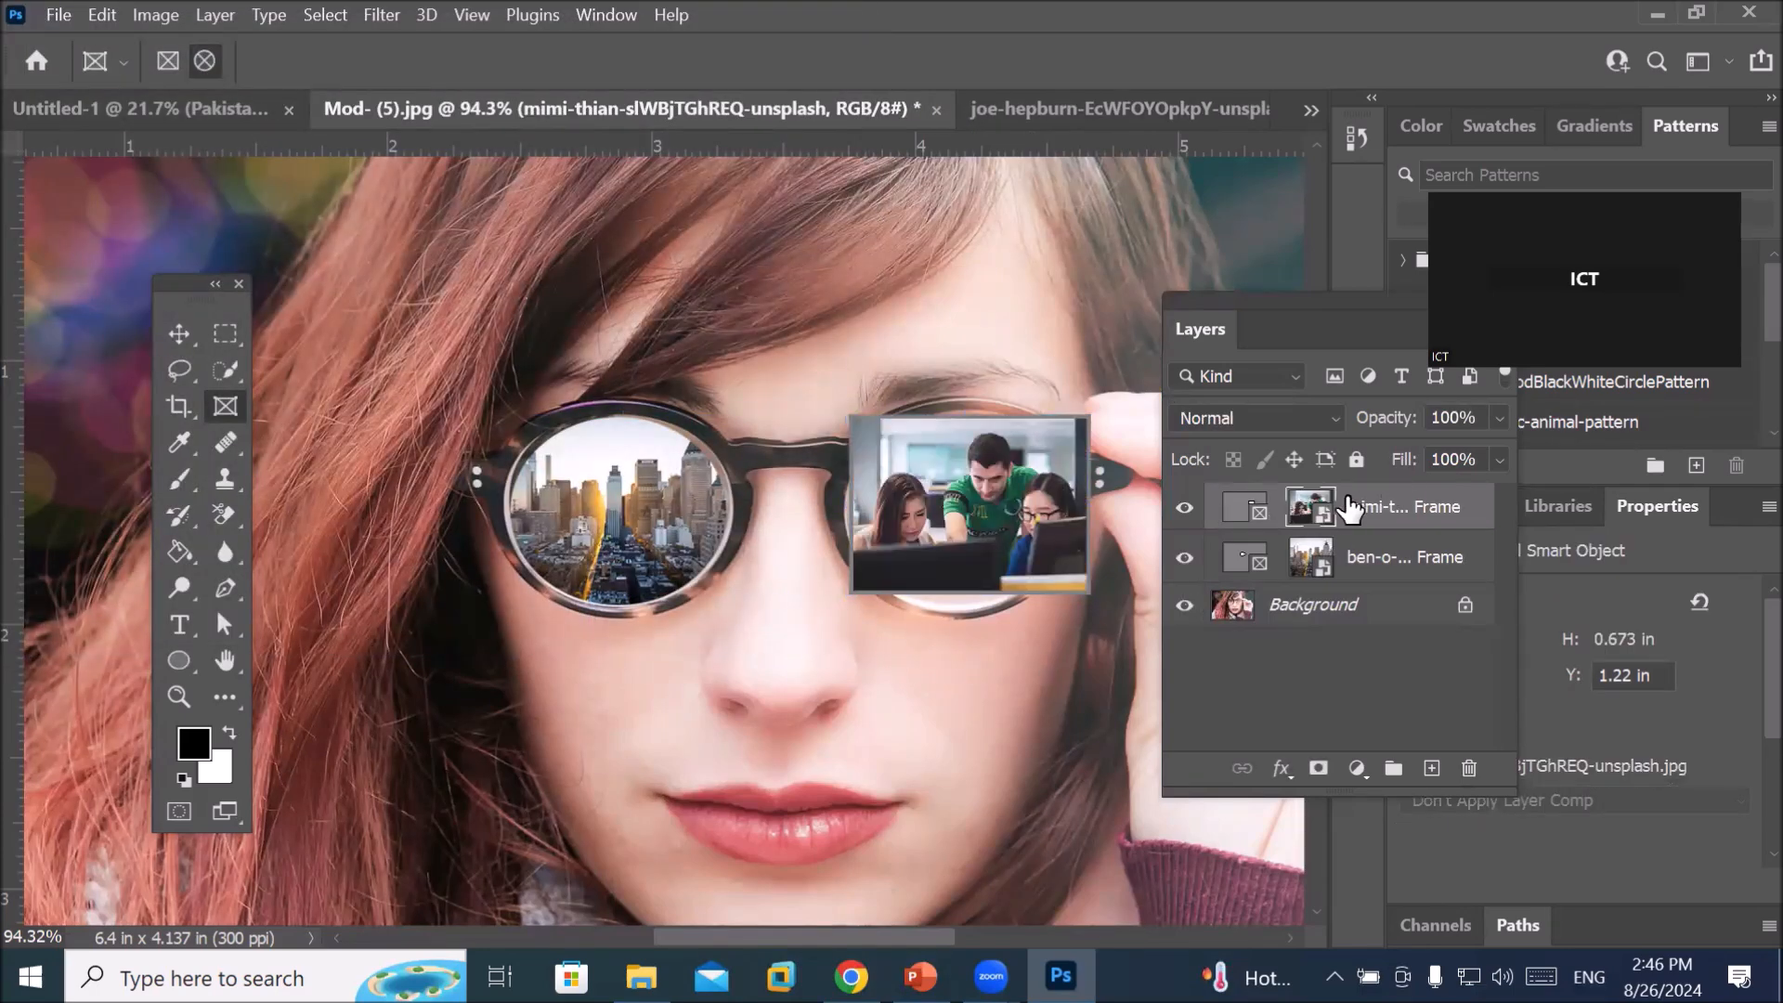
# Delete the rectangular frame over the right-hand lens together with its contents
pyautogui.click(1244, 516)
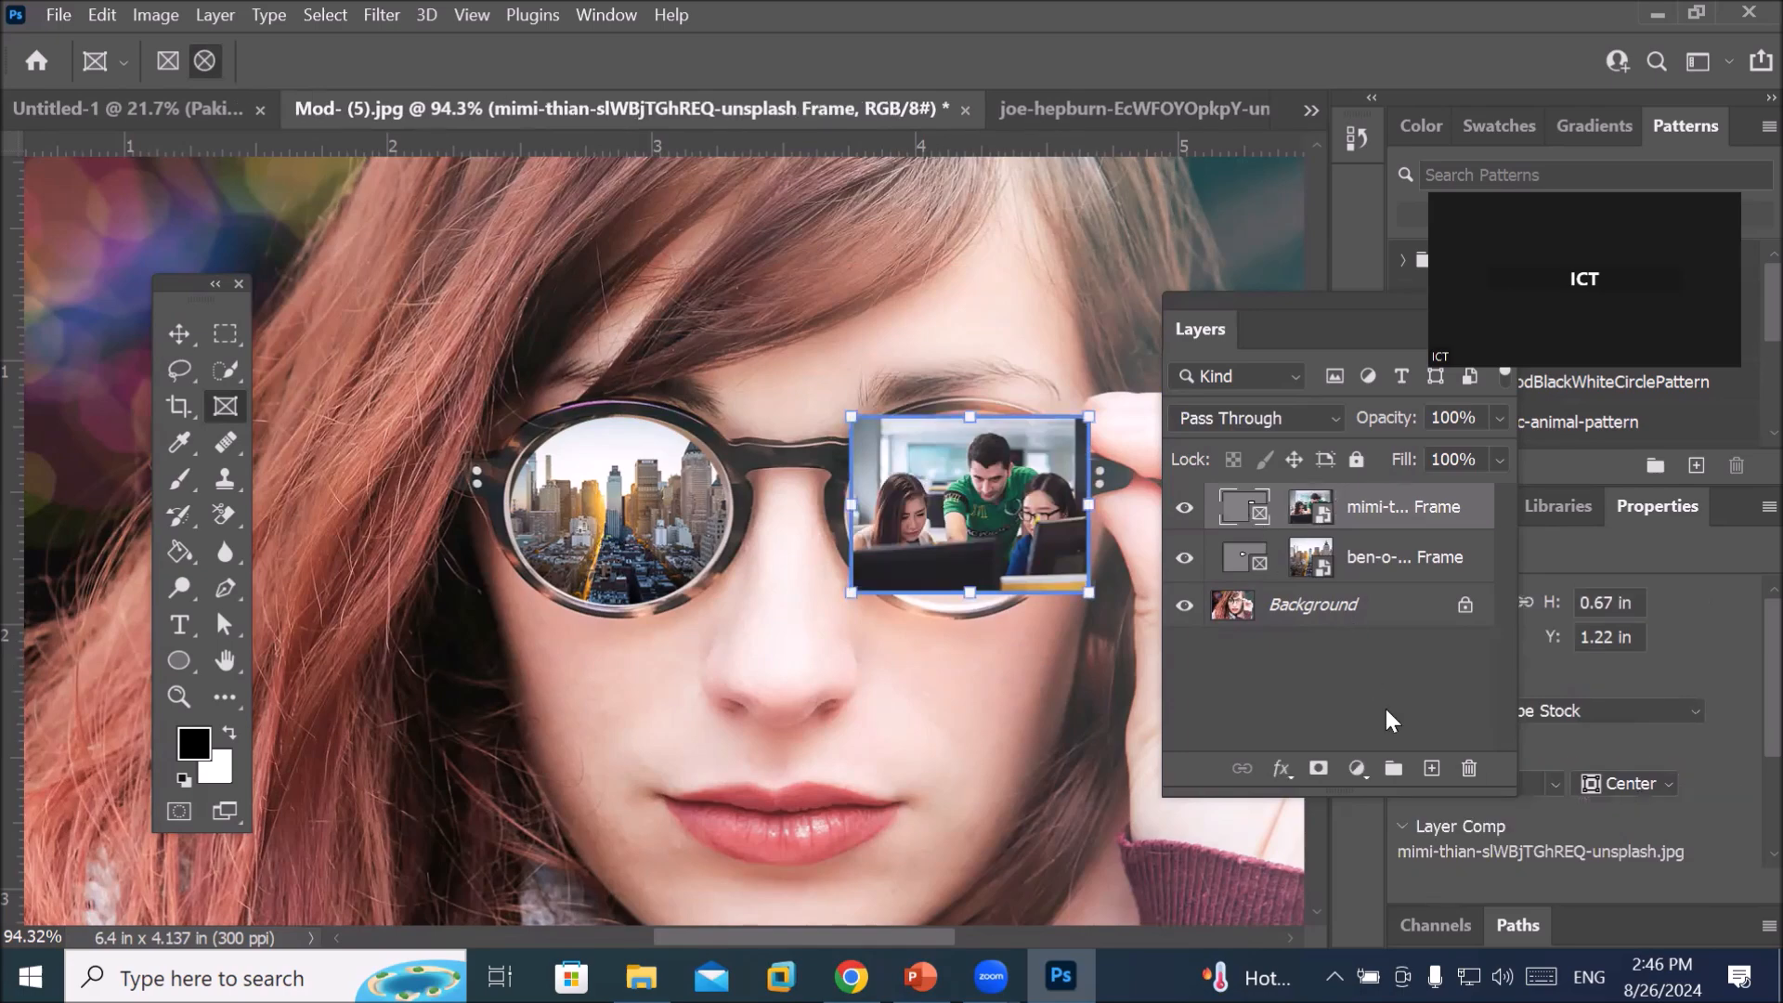
pyautogui.click(1469, 768)
pyautogui.click(946, 408)
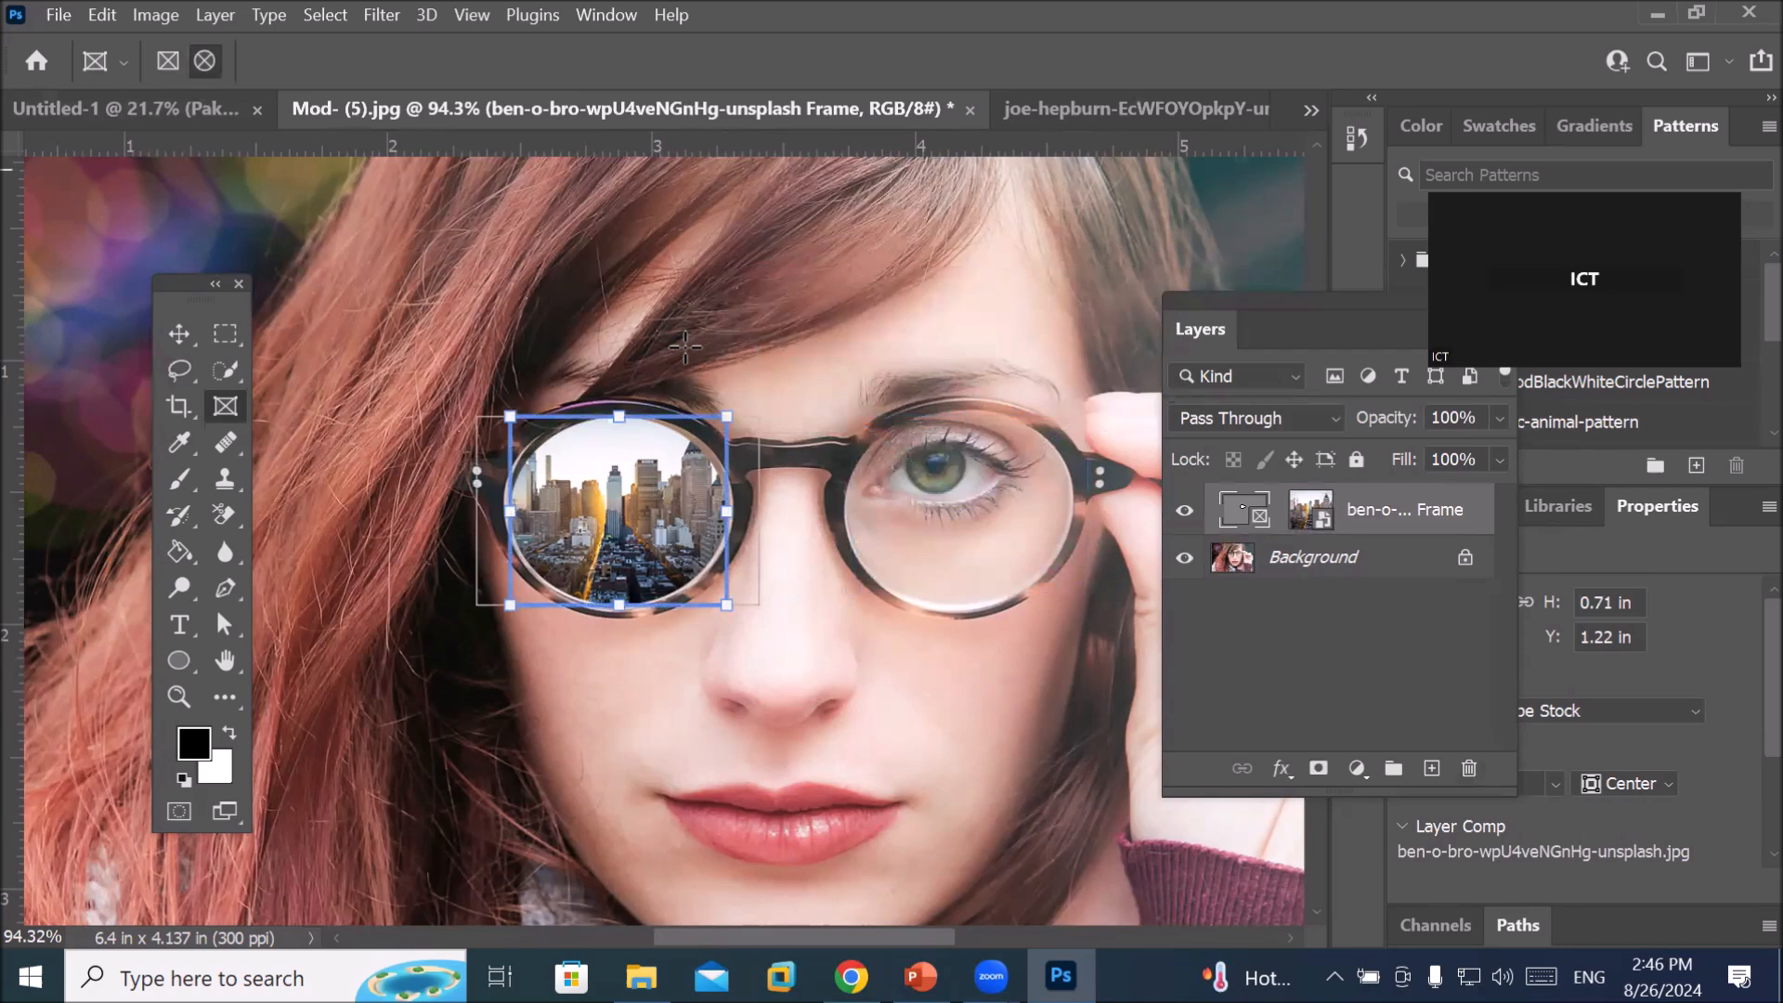
# Fit an elliptical frame about 0.71 in high over the right-hand lens and fill it with London Skyline, England from BuildingAndMonoments
pyautogui.moveTo(873, 417); pyautogui.dragTo(1080, 605)
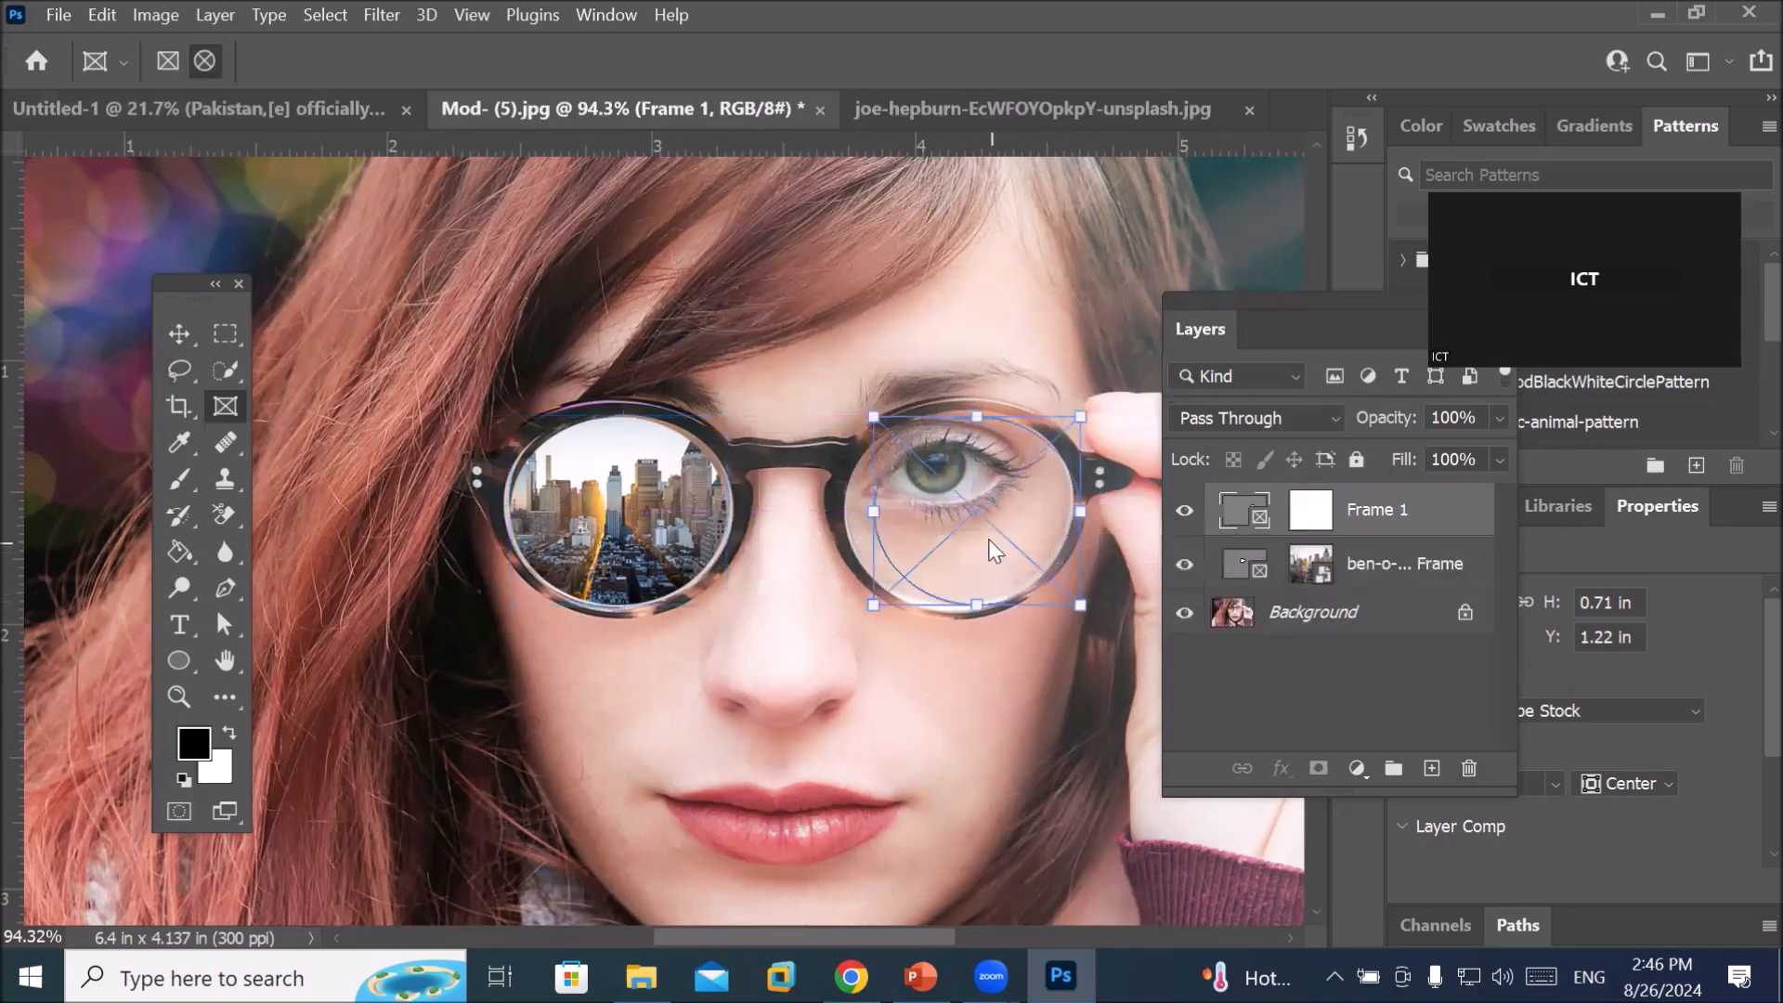
pyautogui.moveTo(987, 548); pyautogui.dragTo(967, 549)
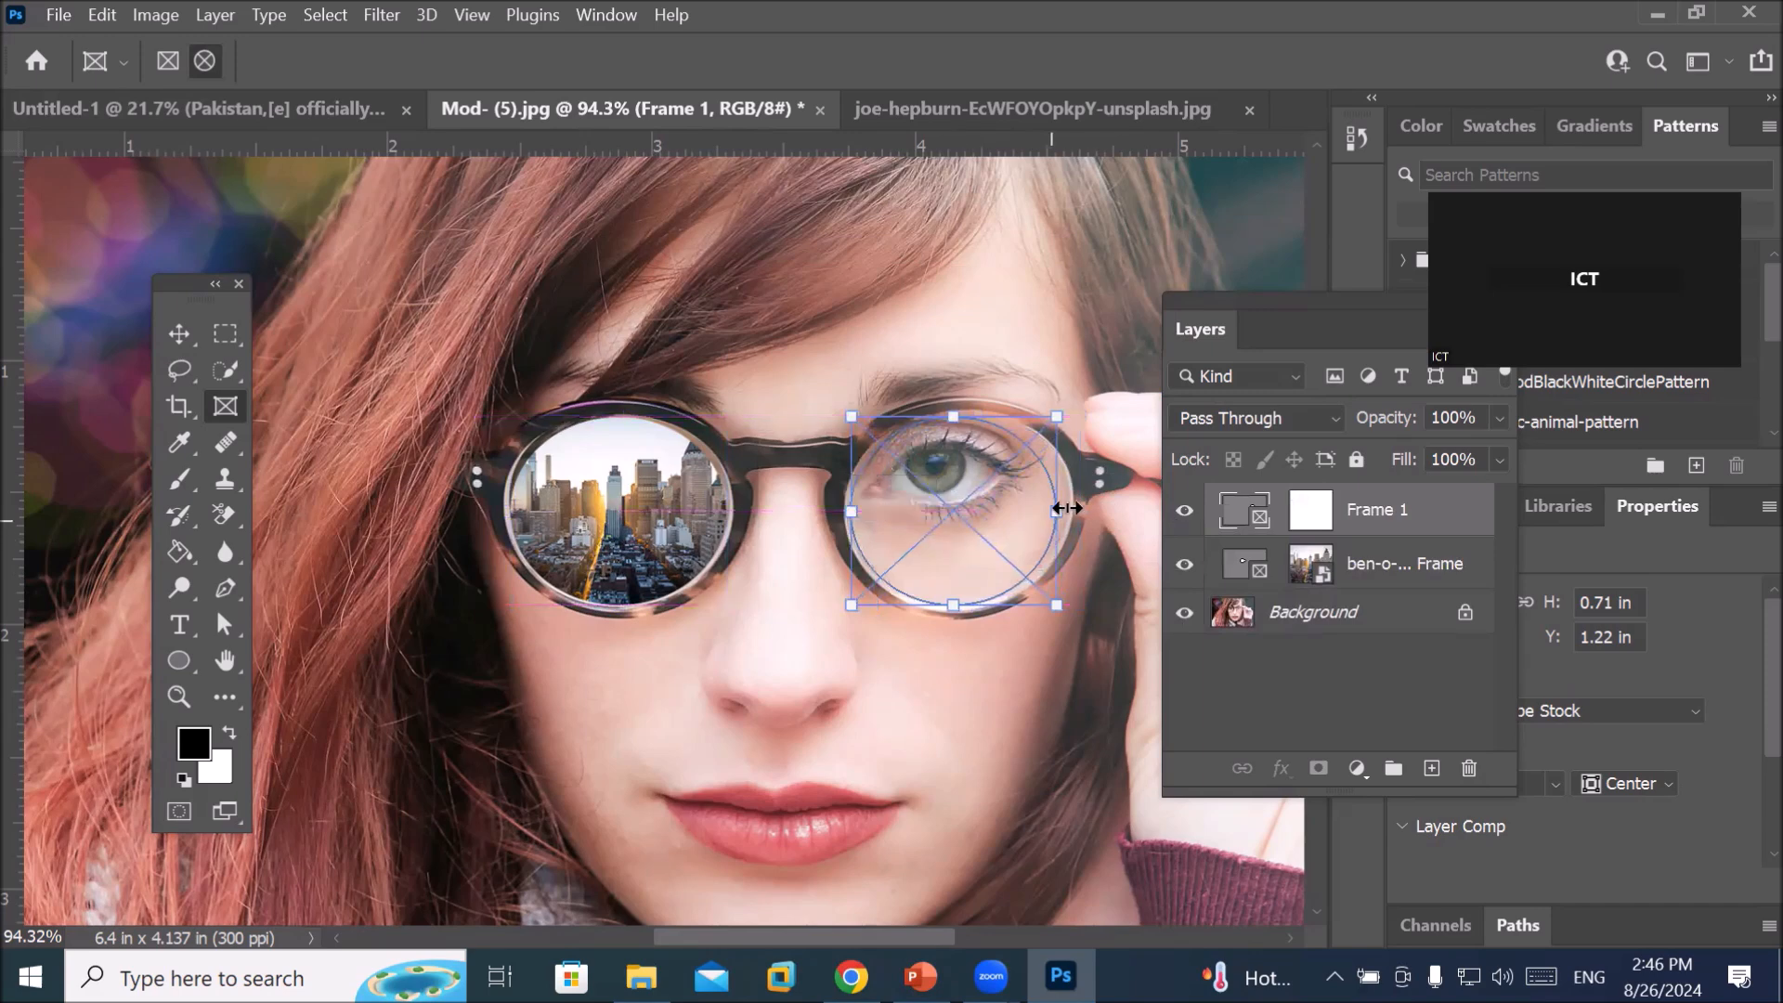
pyautogui.moveTo(1056, 506); pyautogui.dragTo(1076, 508)
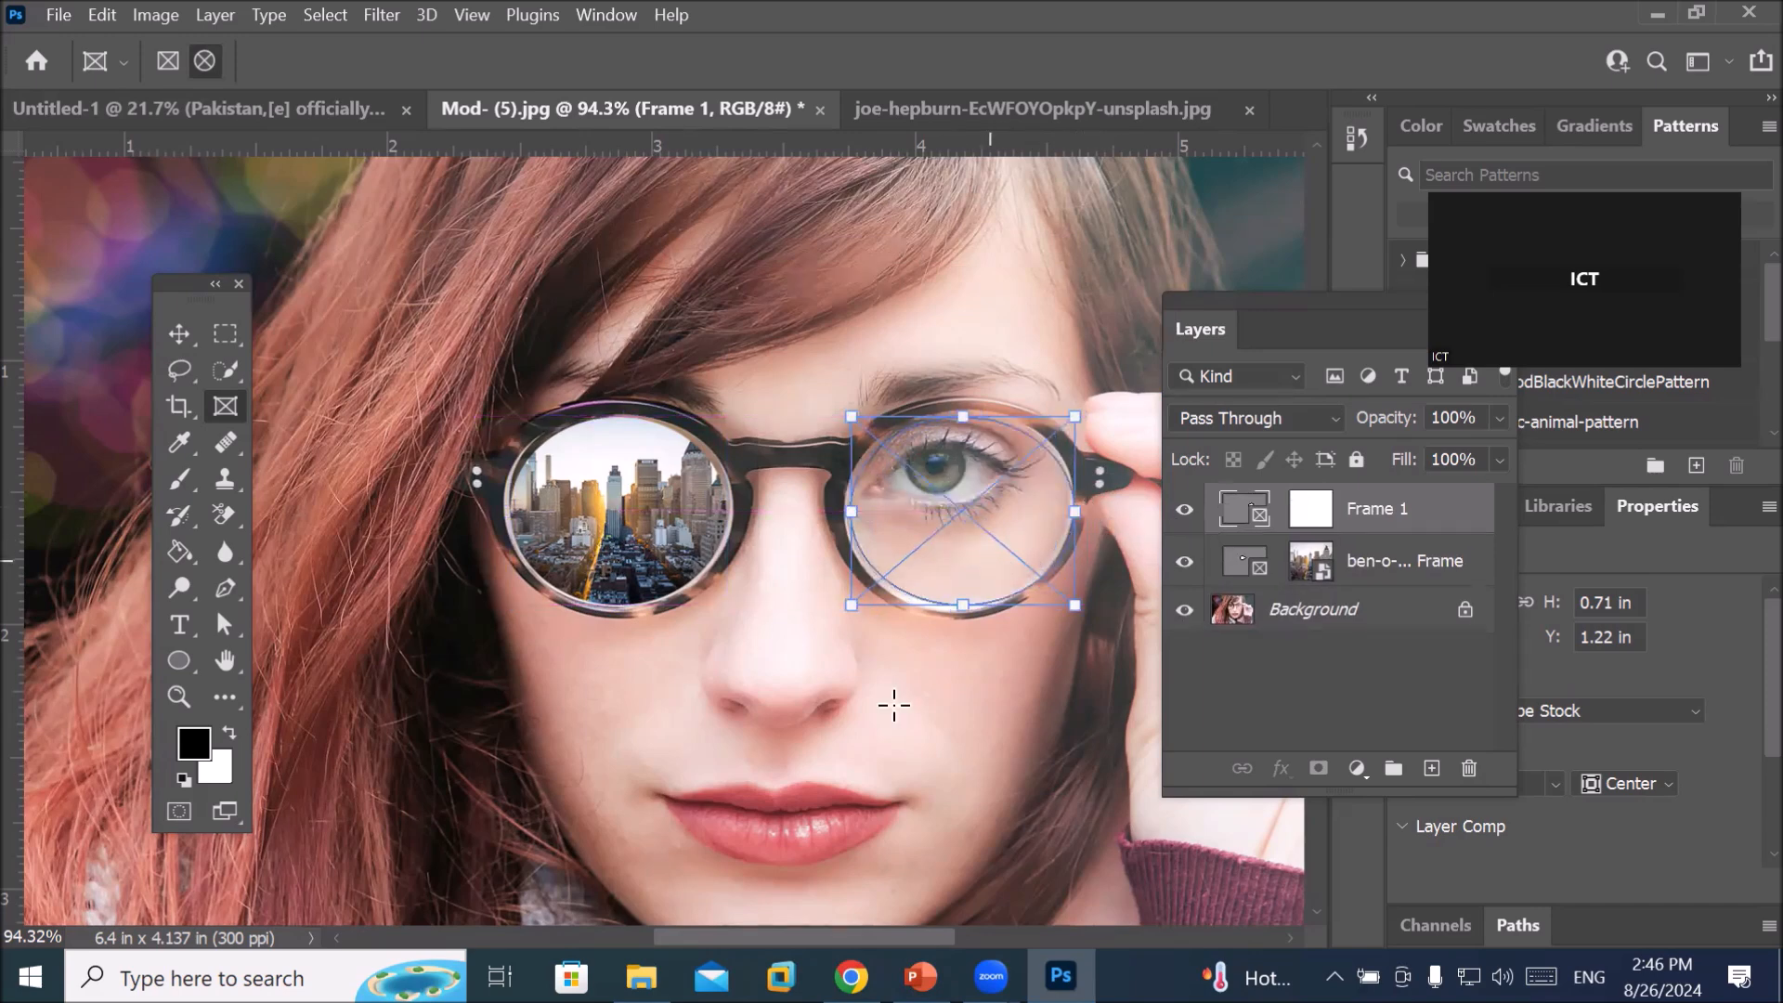
pyautogui.click(641, 975)
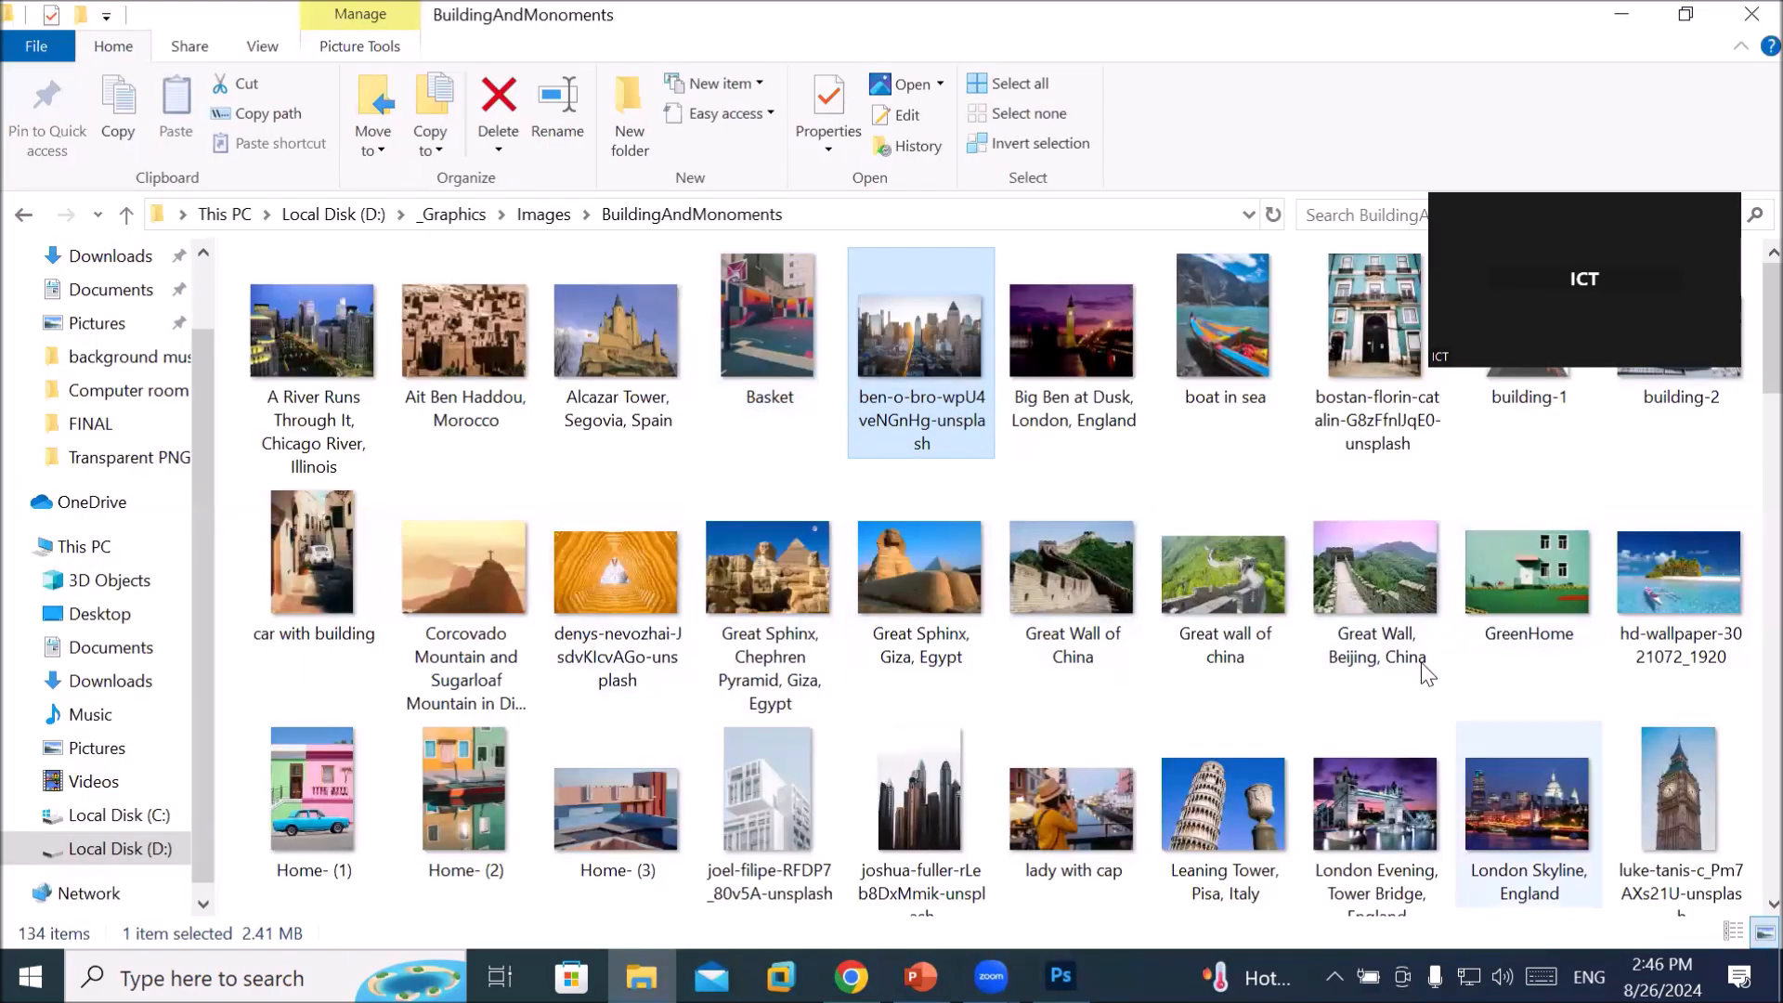
pyautogui.moveTo(1527, 806); pyautogui.dragTo(978, 494)
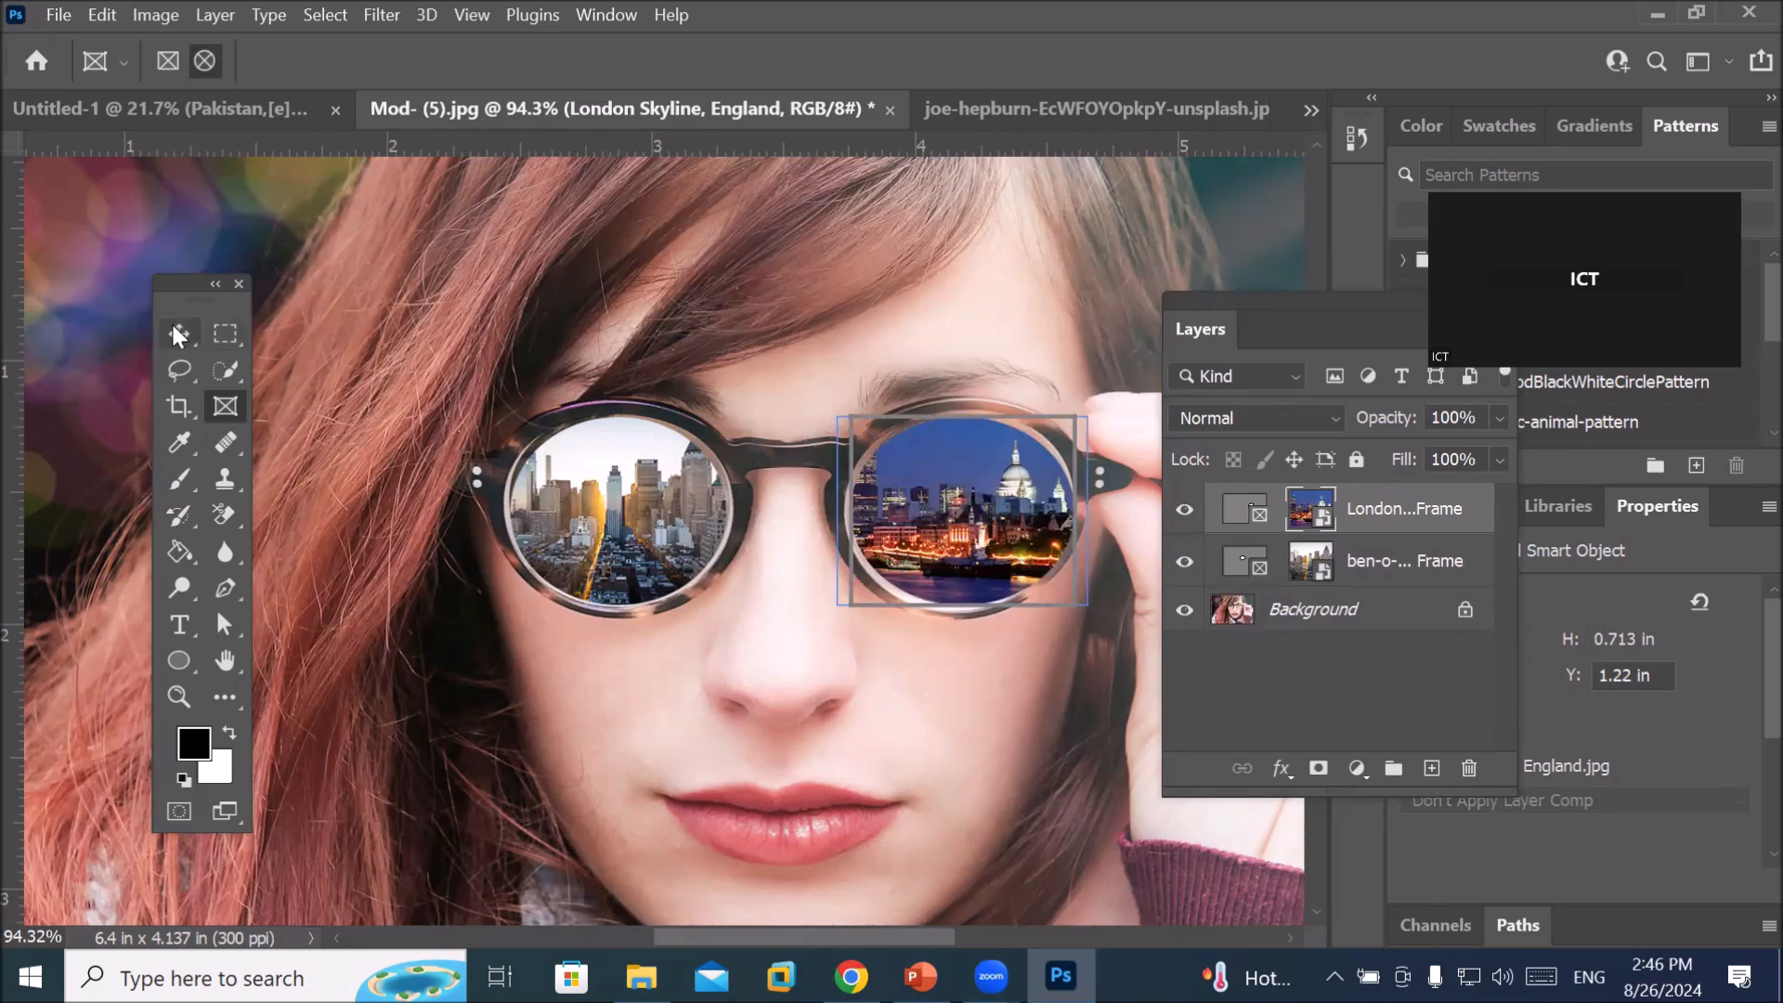
# Make the Background layer active to clear the frame outlines and examine both filled lenses close up and in the whole picture
pyautogui.click(177, 328)
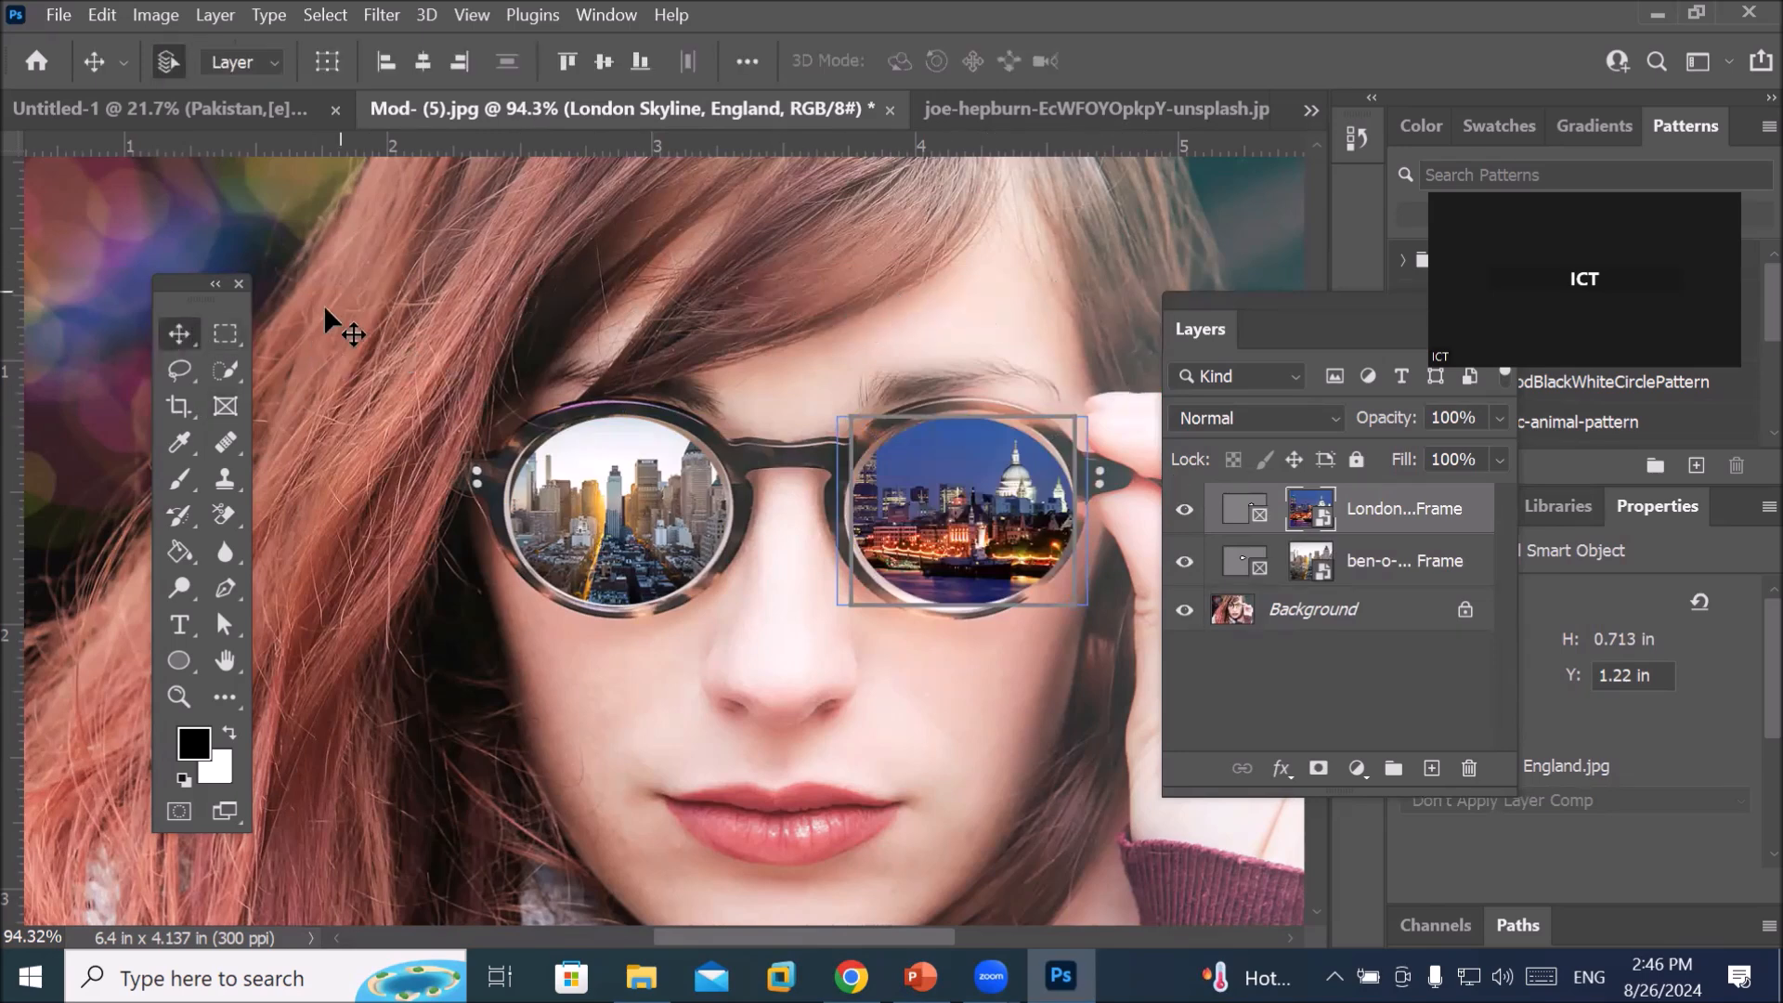
pyautogui.click(179, 624)
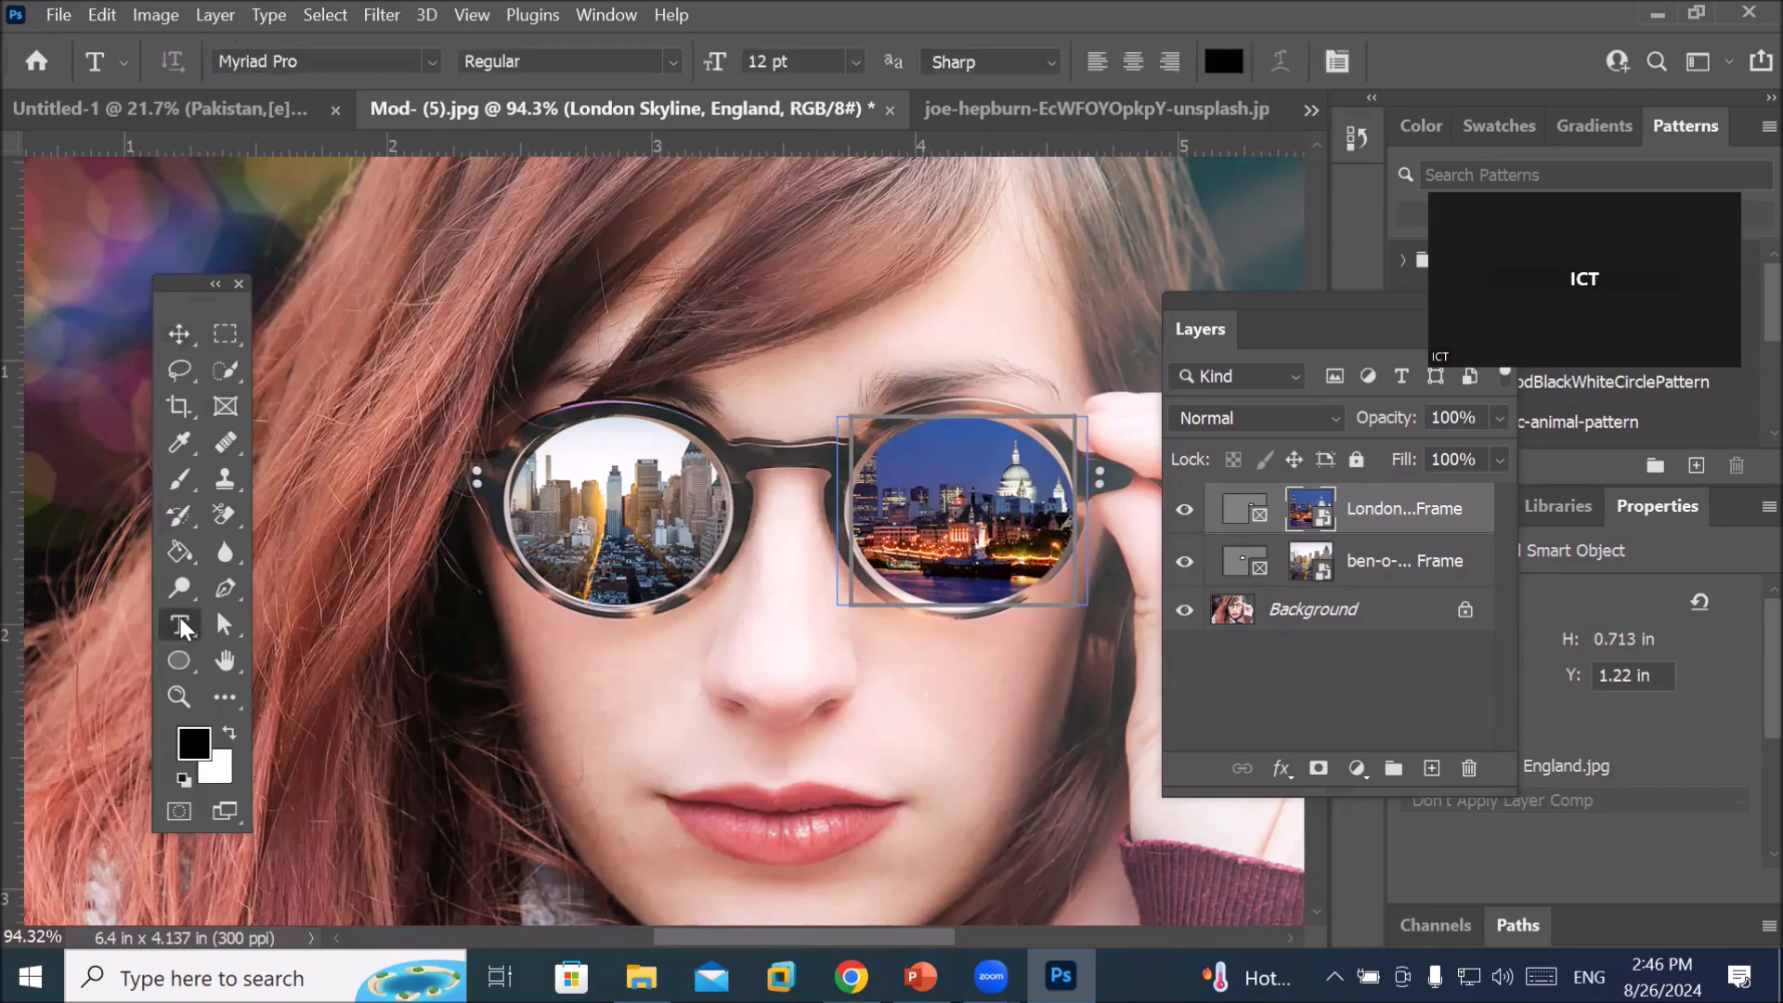
pyautogui.click(1301, 608)
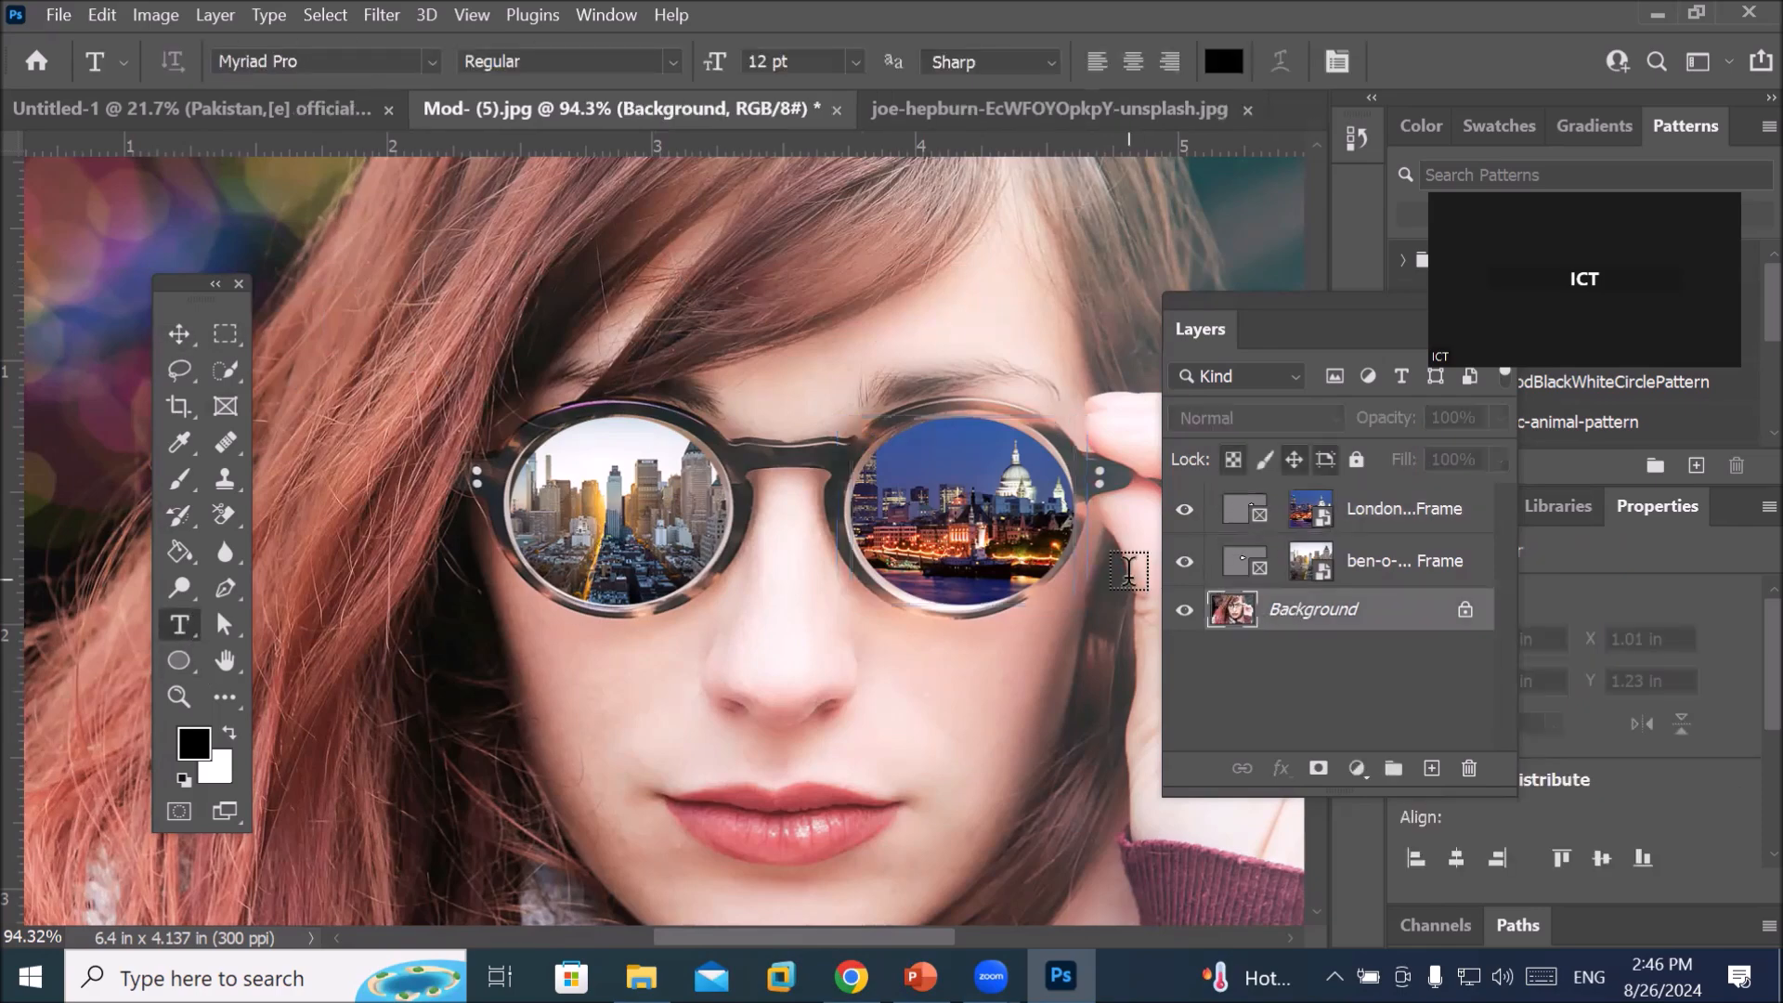
pyautogui.scroll(-2, 1049, 514)
pyautogui.scroll(-1, 1049, 514)
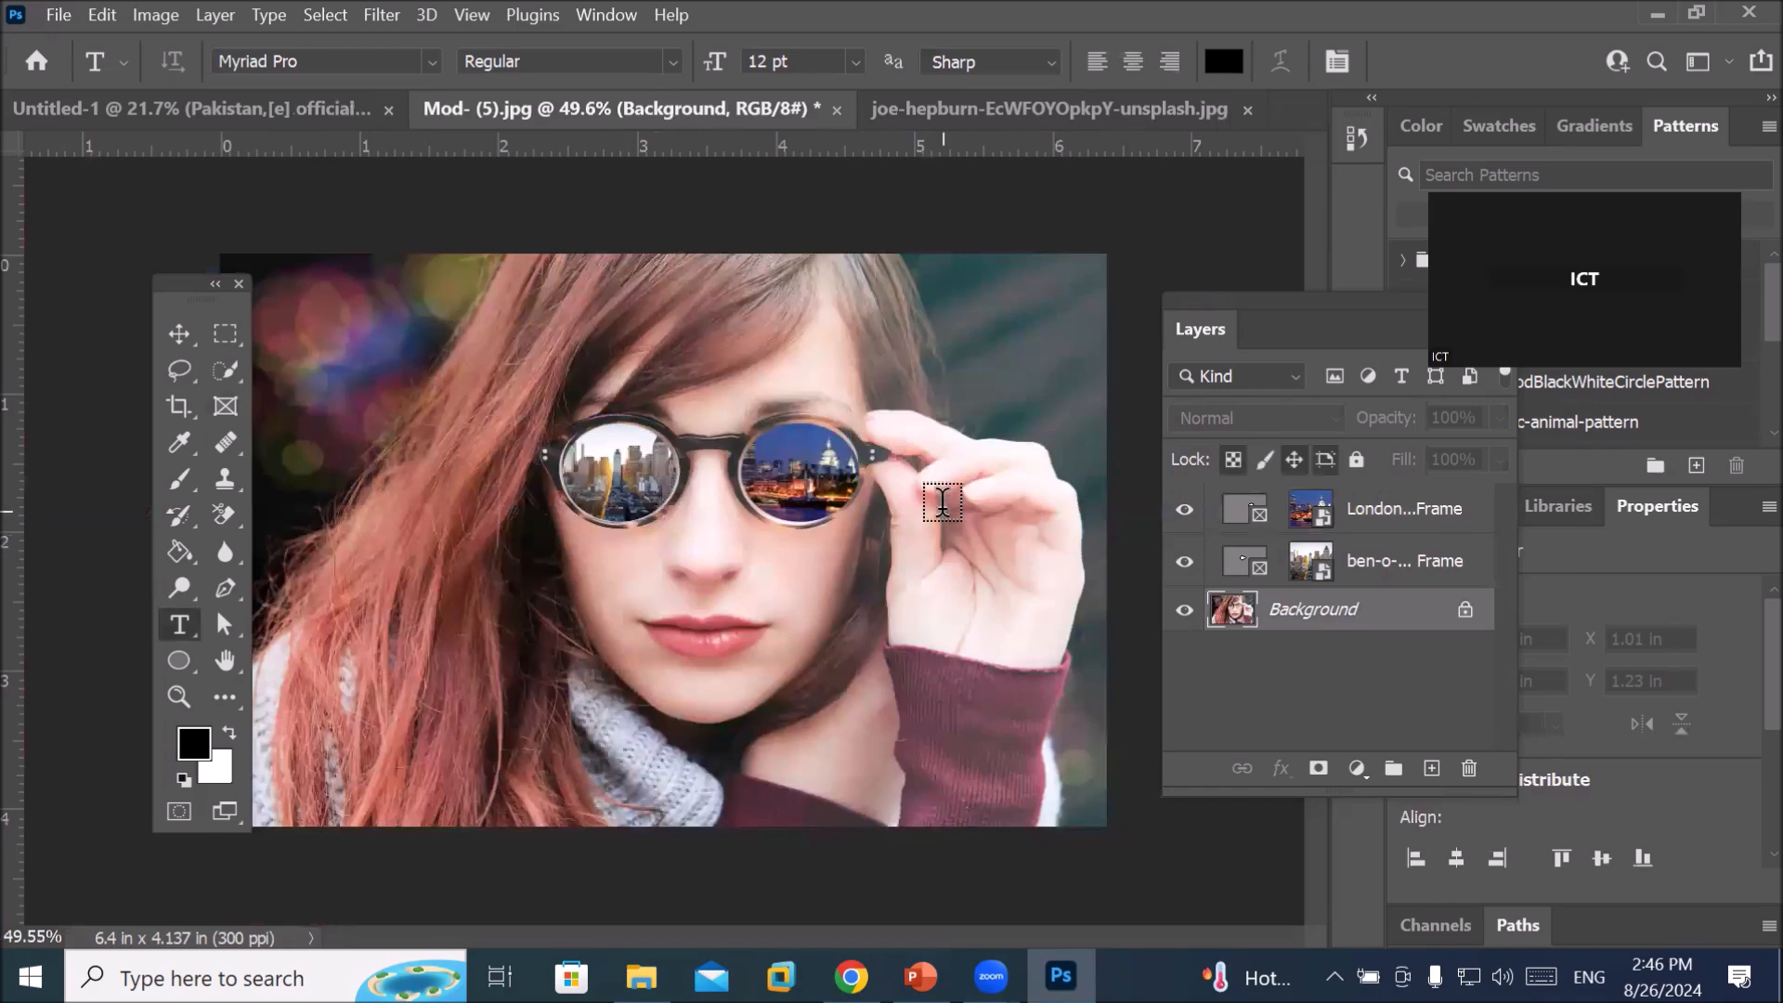
pyautogui.scroll(3, 946, 488)
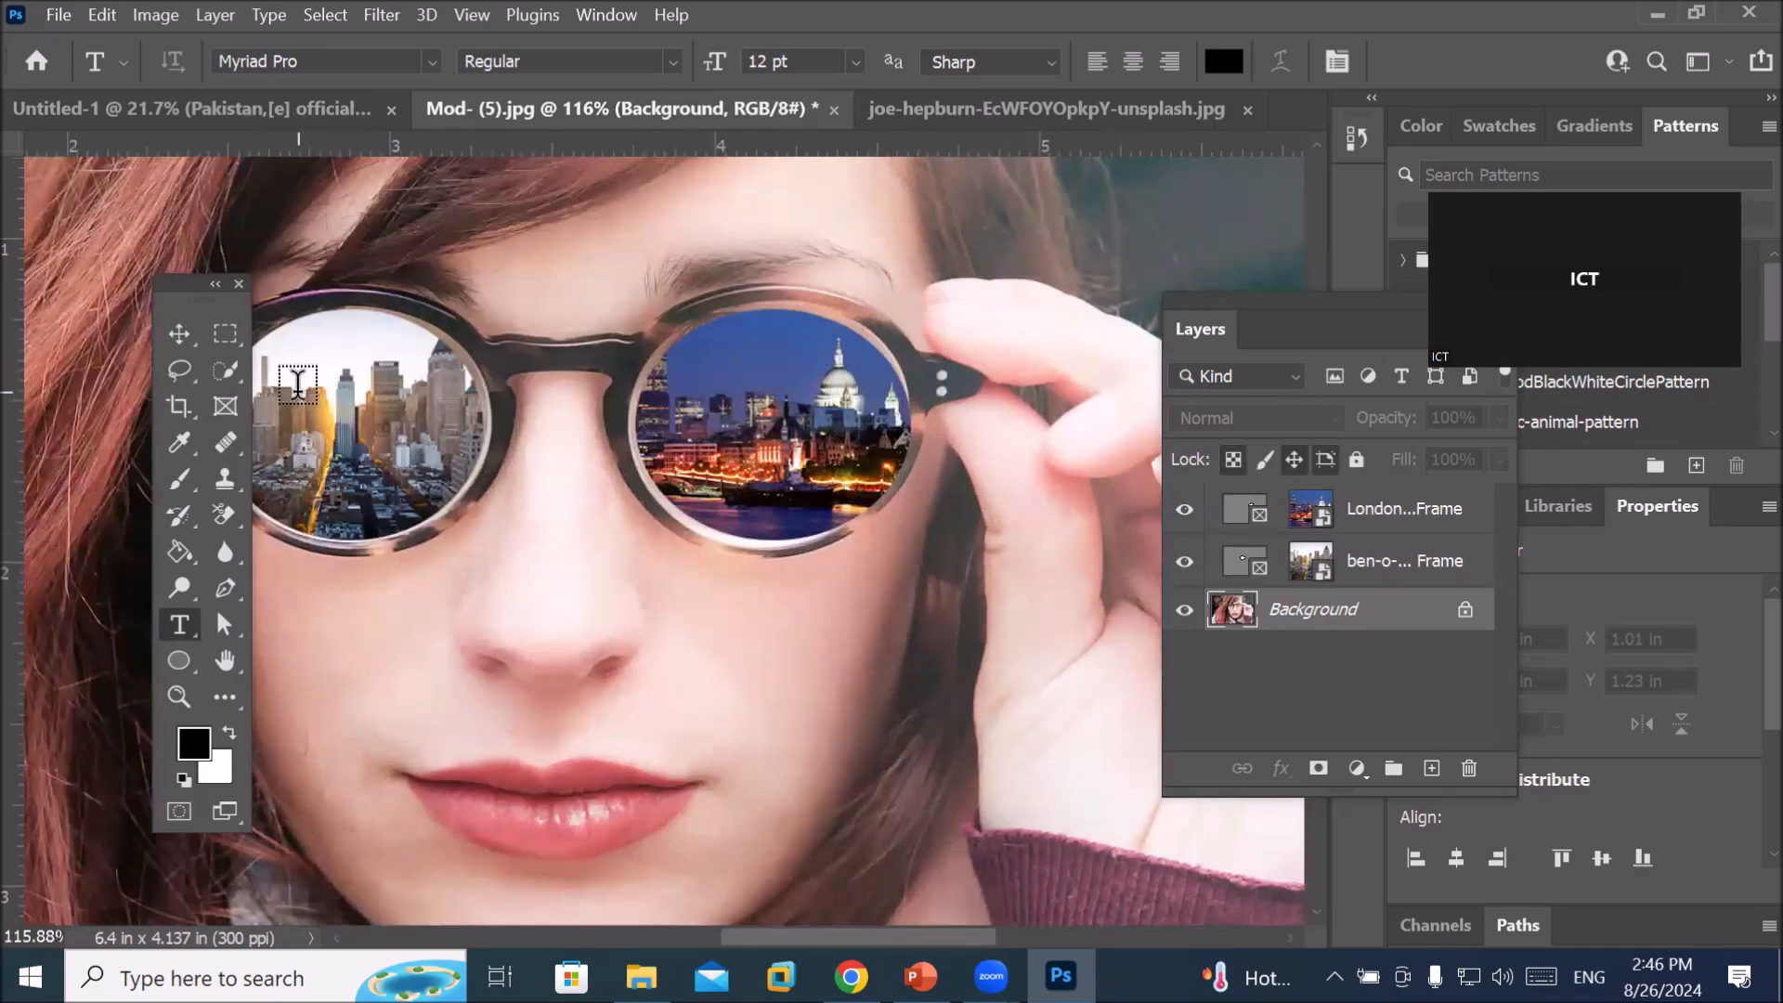
pyautogui.scroll(-1, 298, 383)
pyautogui.scroll(-1, 297, 382)
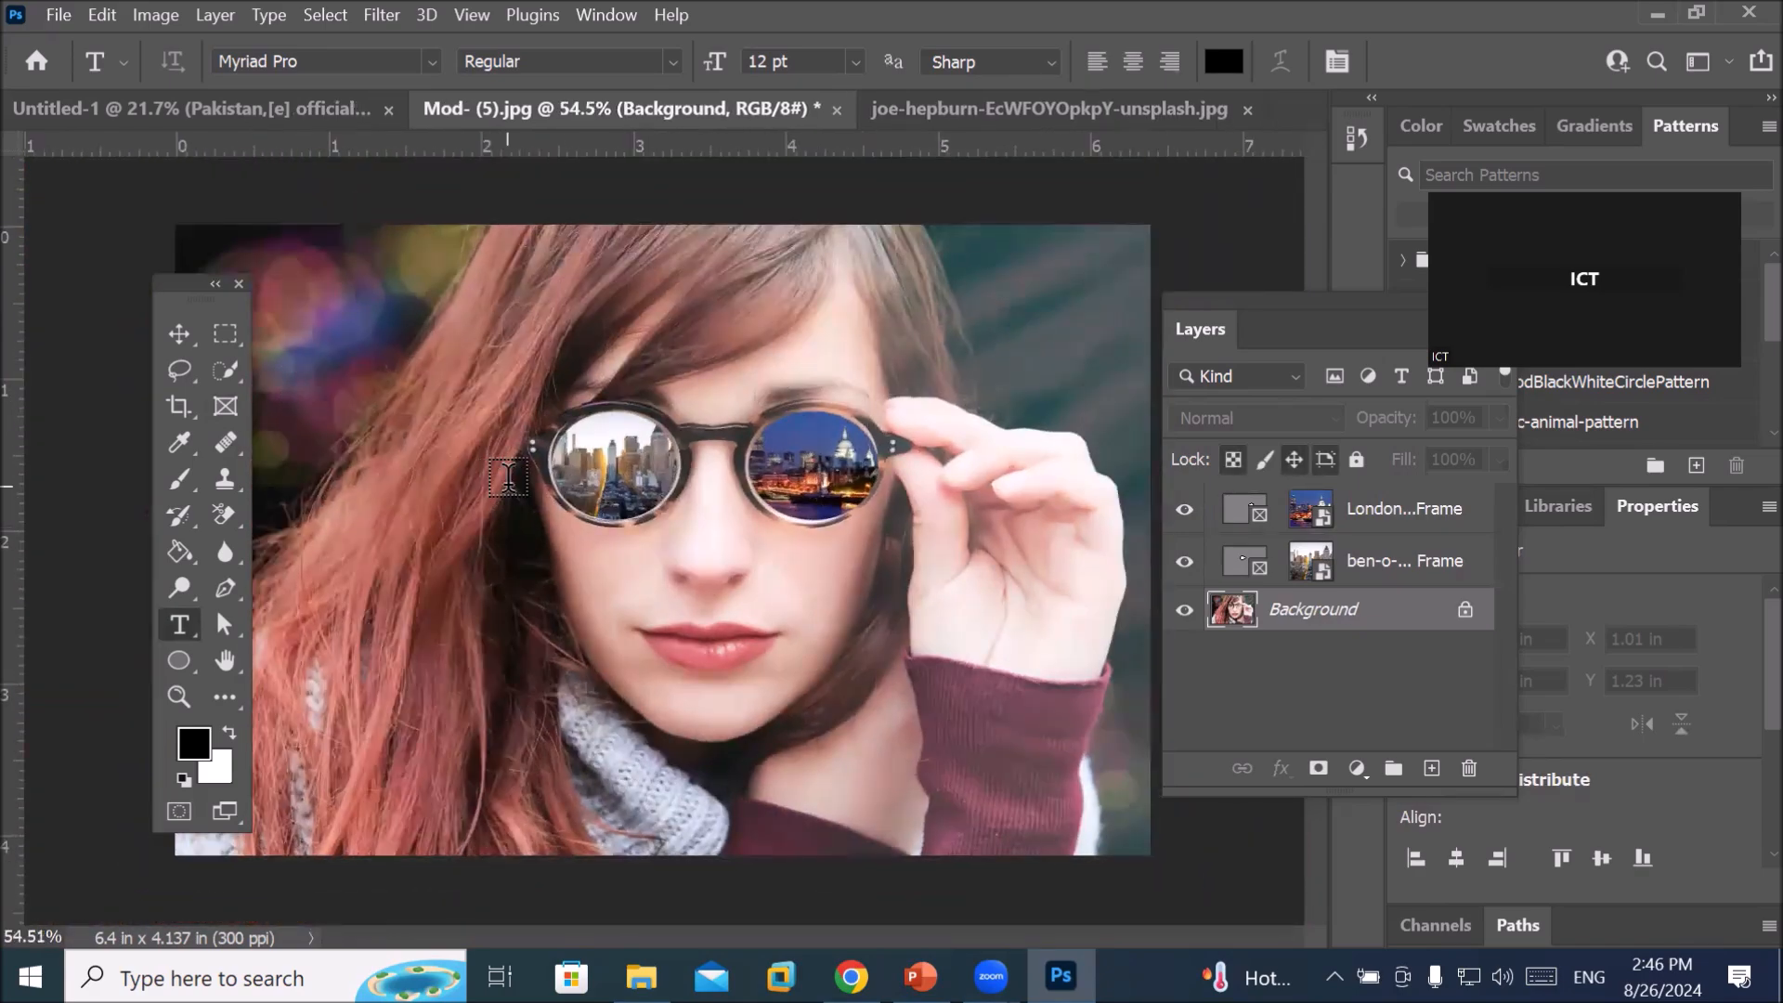
pyautogui.click(227, 411)
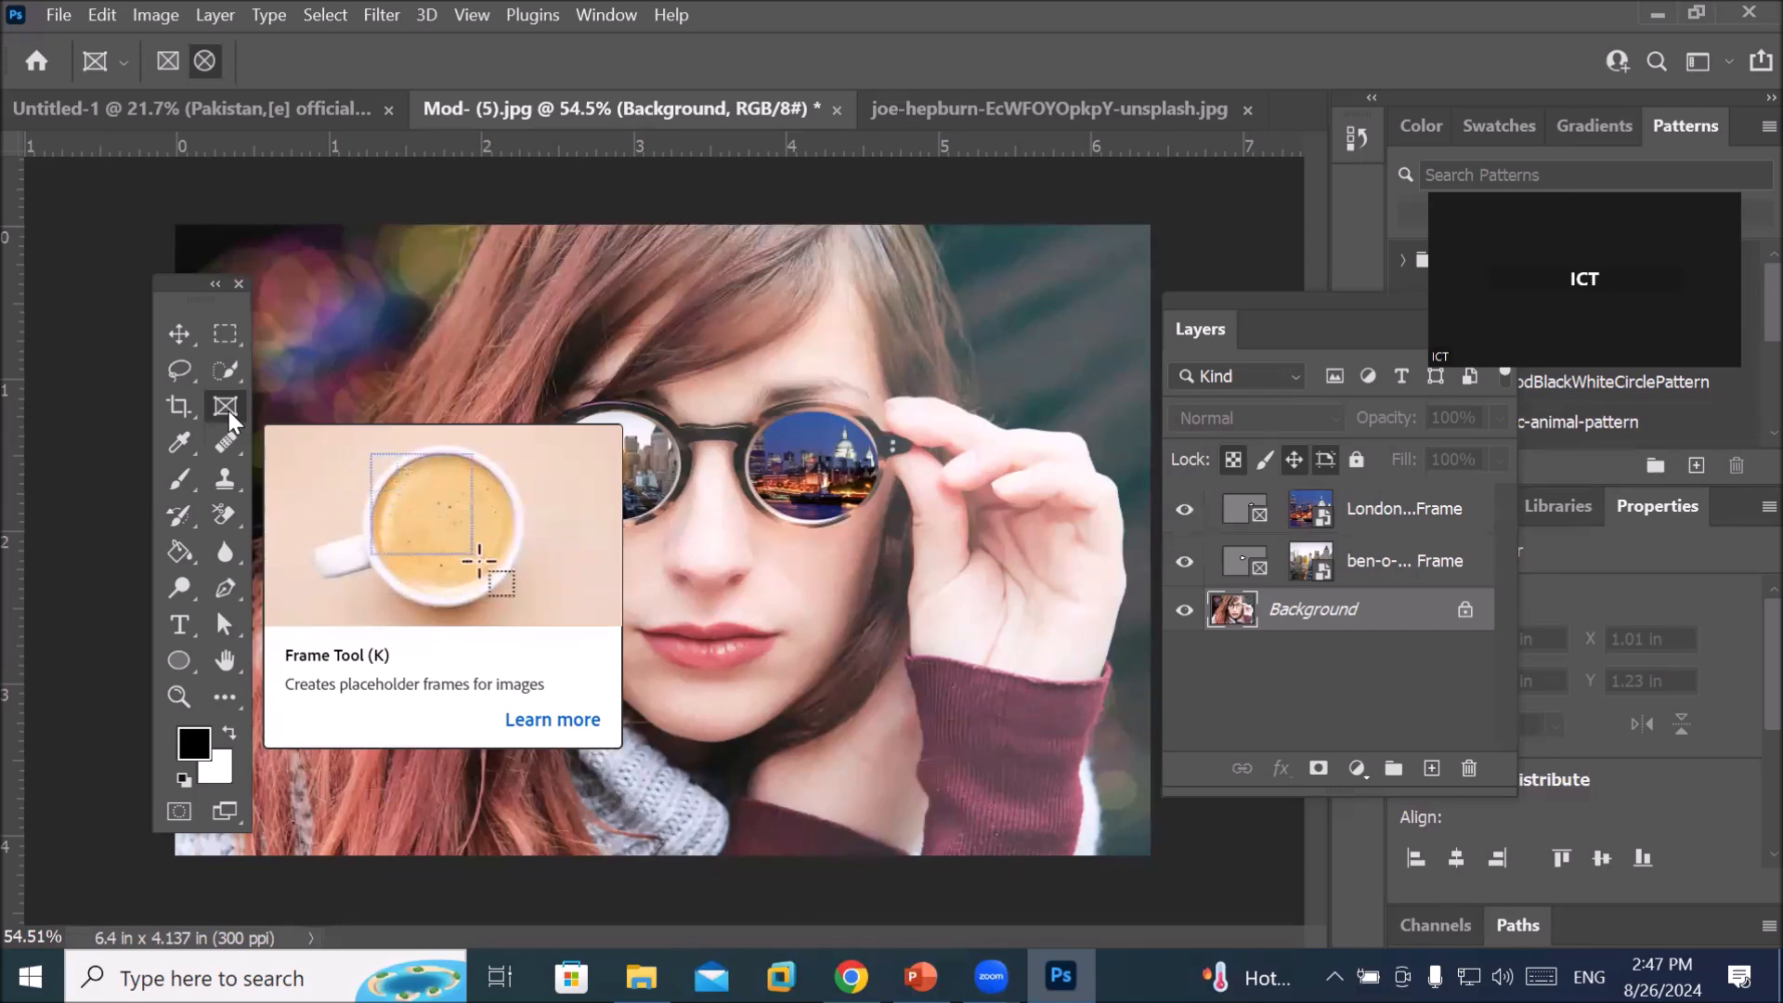
pyautogui.click(179, 406)
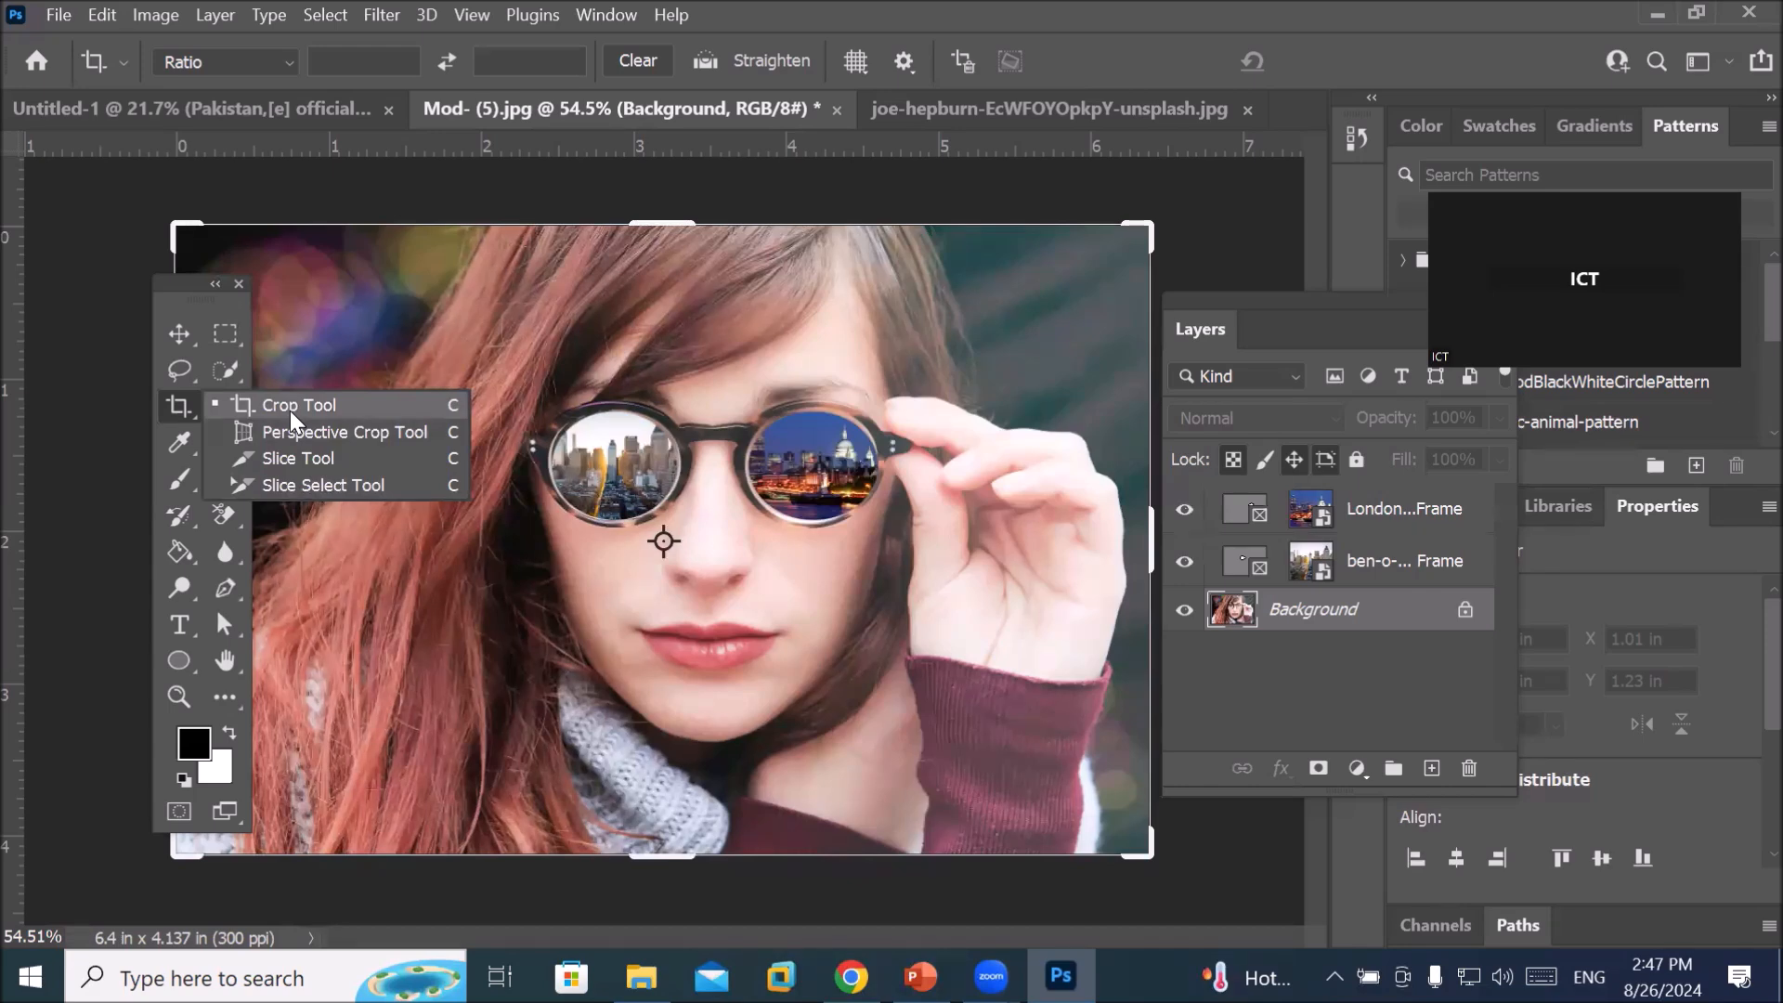
pyautogui.click(225, 547)
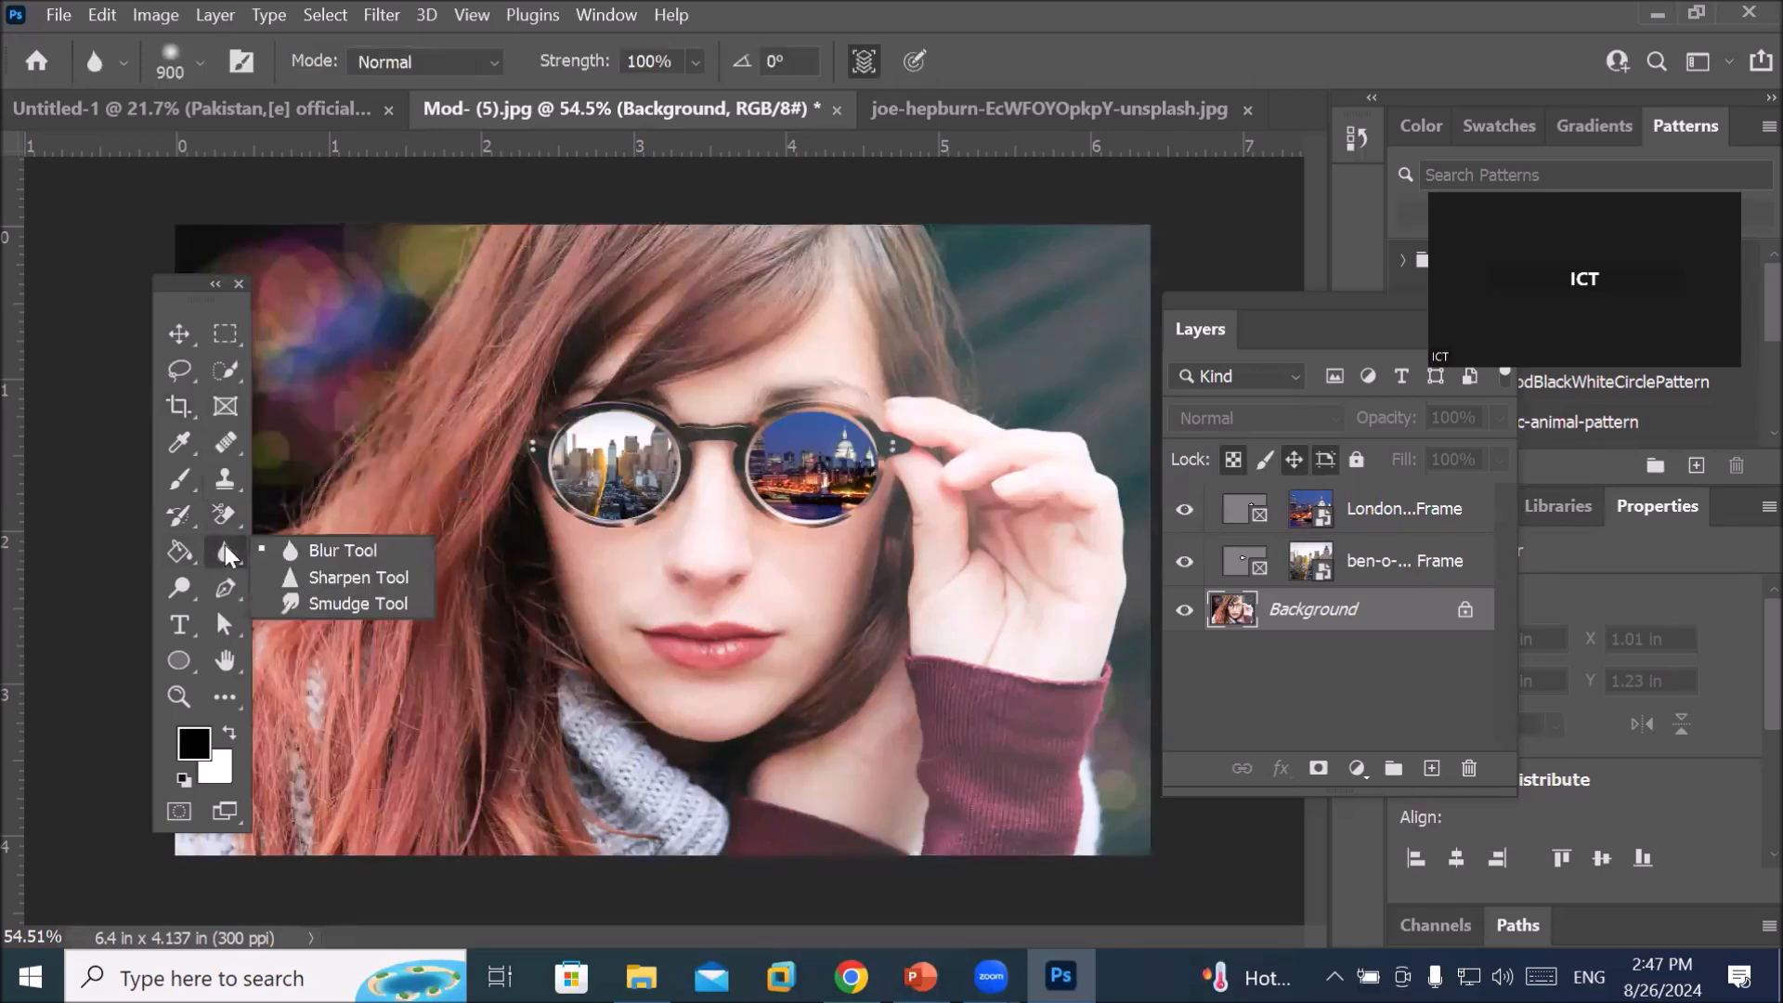
pyautogui.click(182, 582)
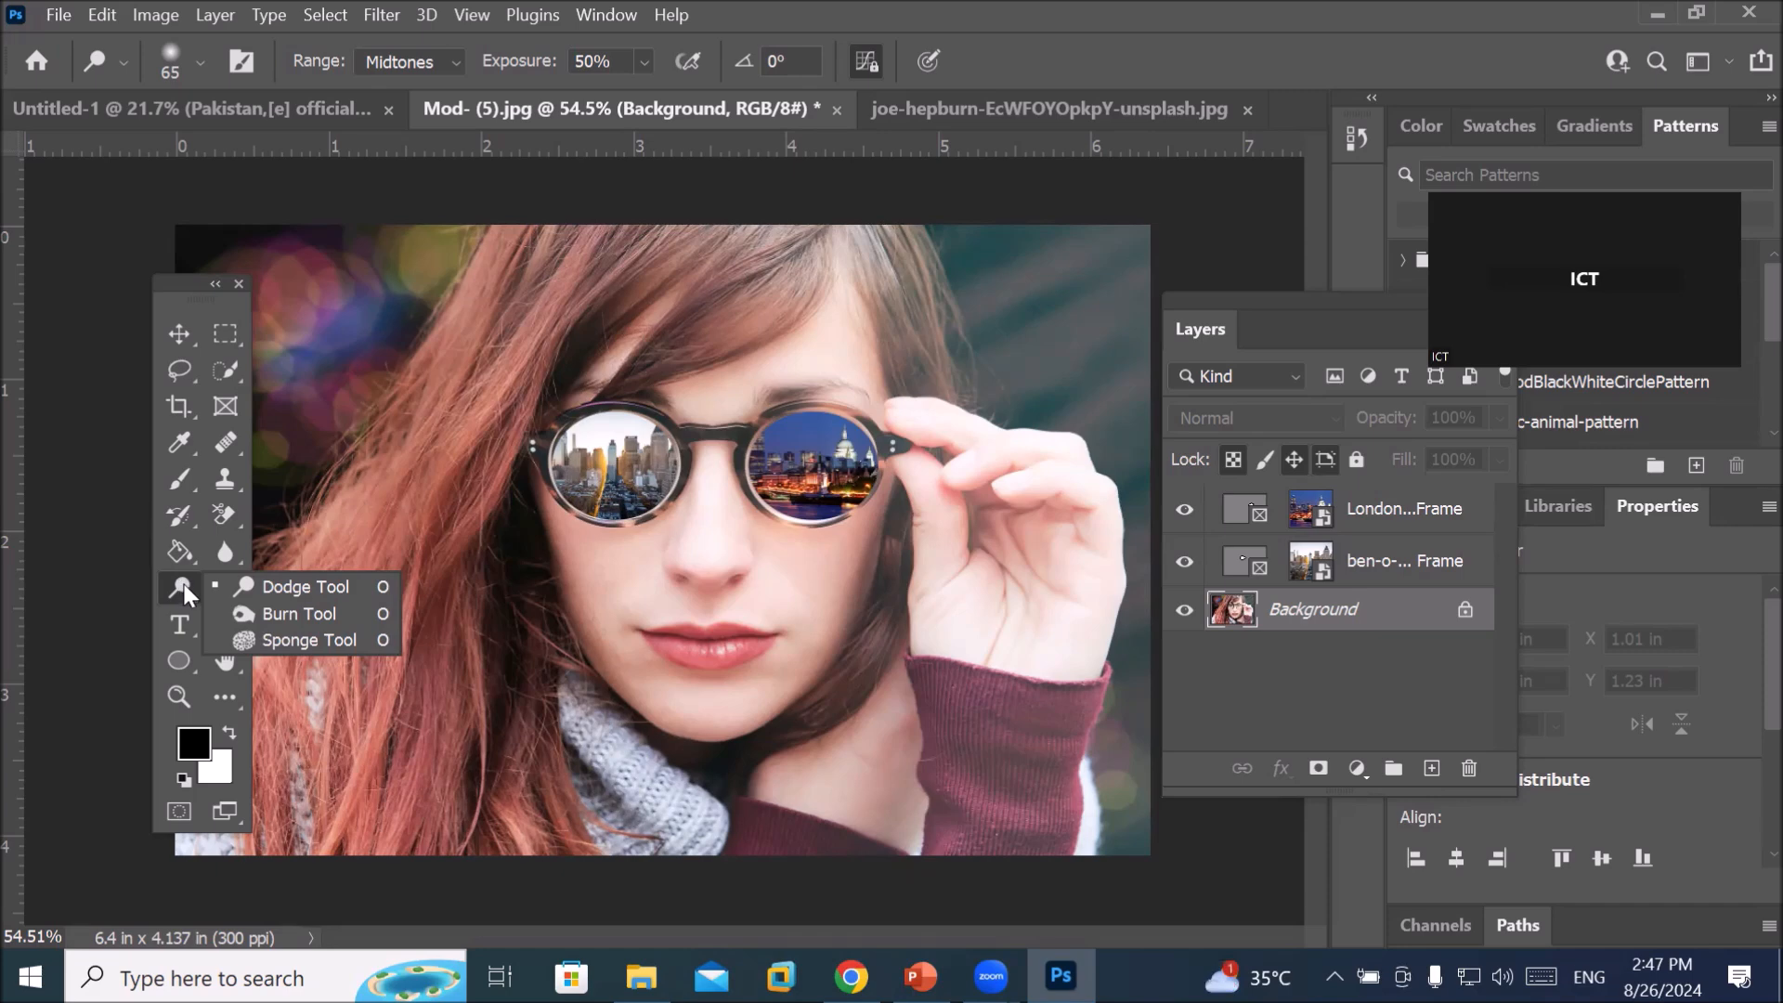
pyautogui.click(230, 555)
pyautogui.click(230, 555)
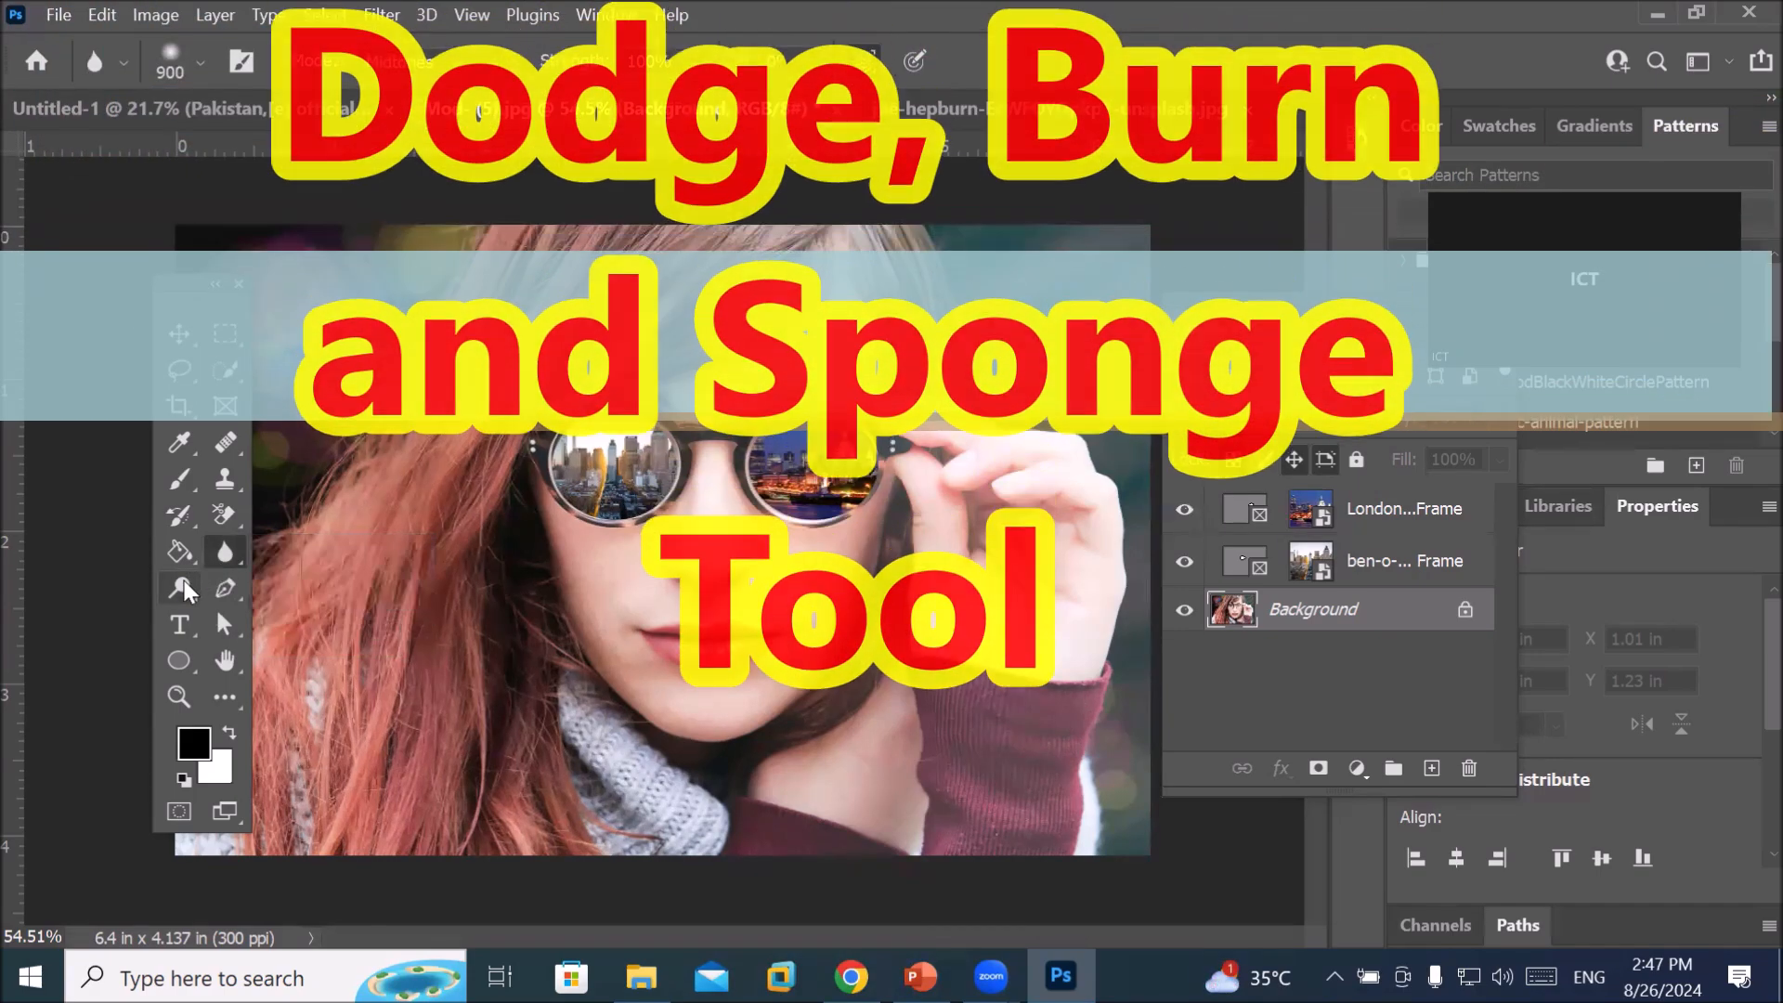
# Activate the Dodge Tool
pyautogui.click(184, 581)
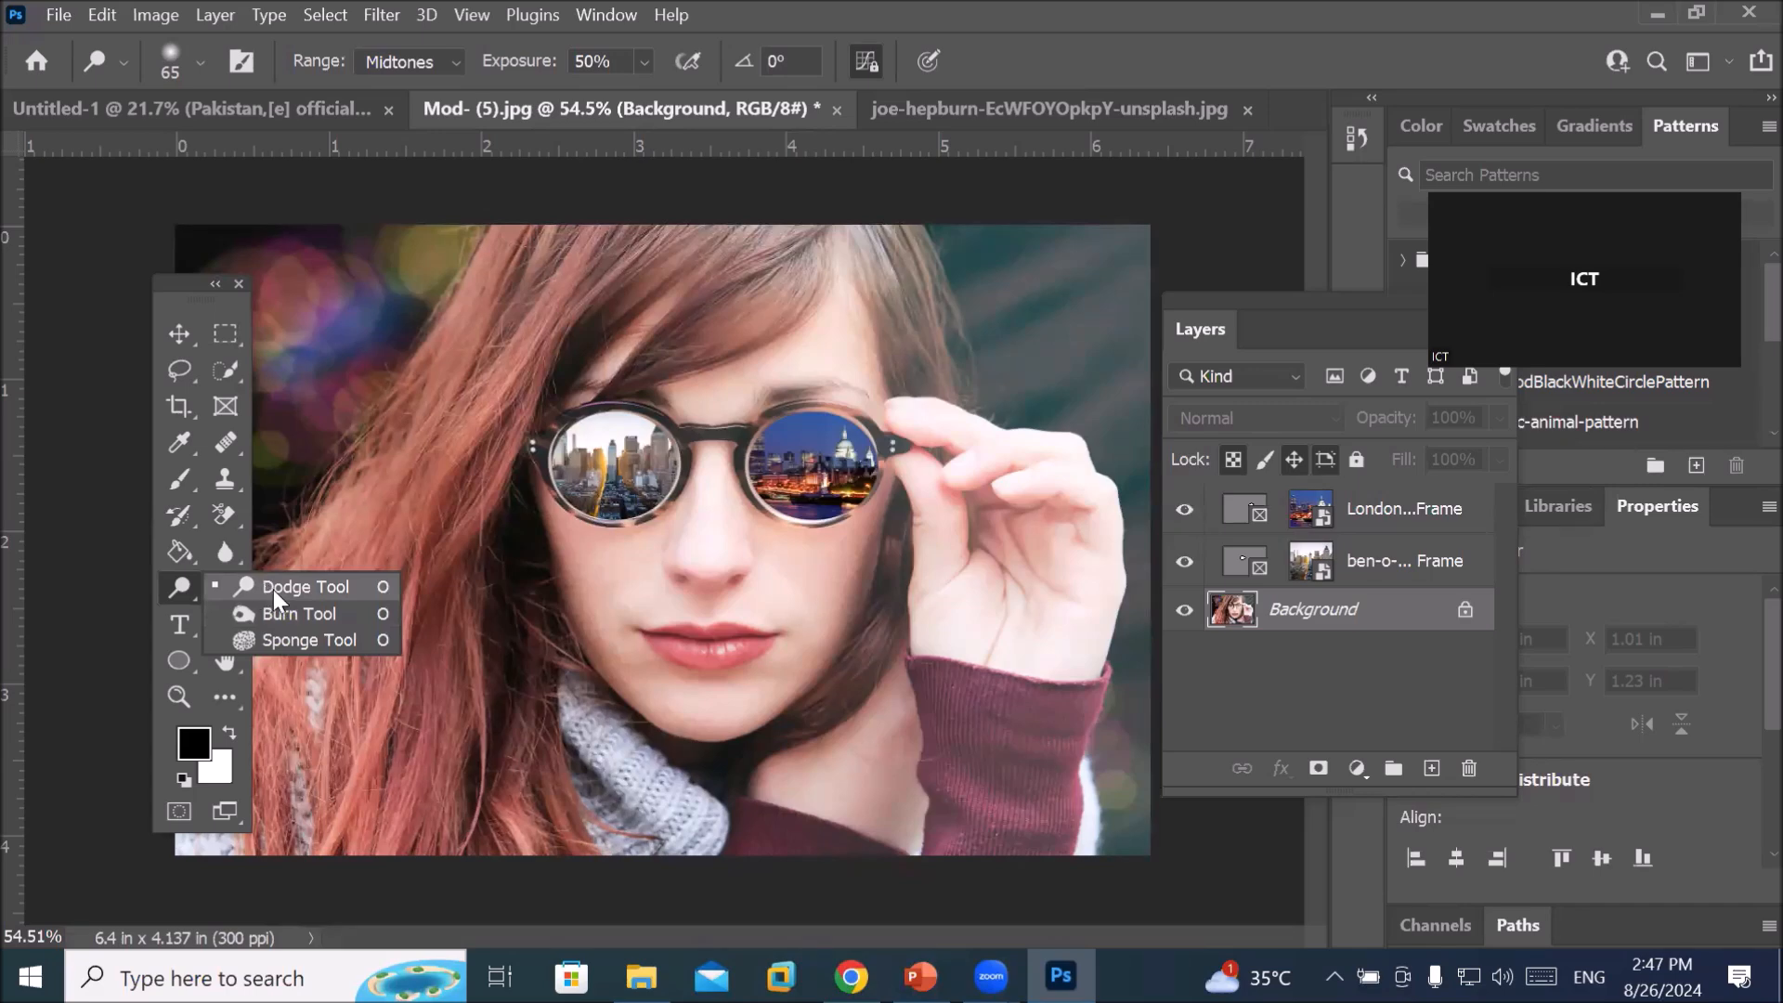
pyautogui.click(273, 588)
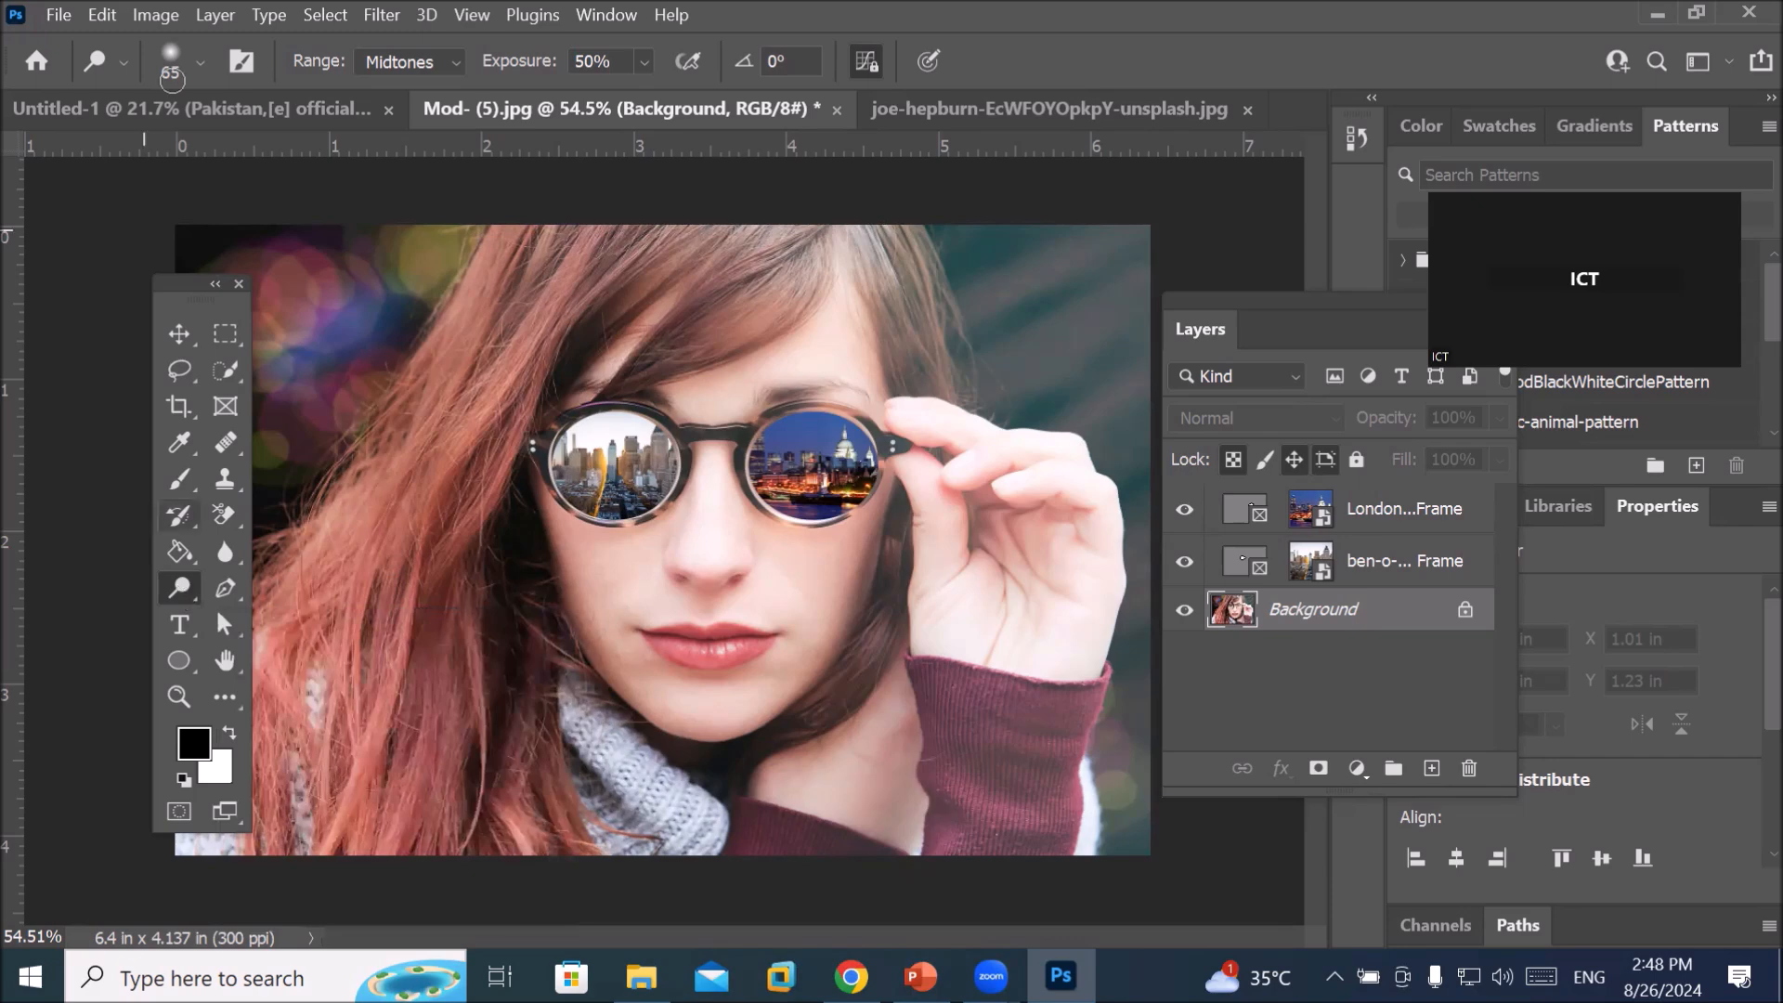
# Close all open documents, discarding the changes to the coffee cup image, Mod- (5).jpg and Untitled-1
pyautogui.click(59, 17)
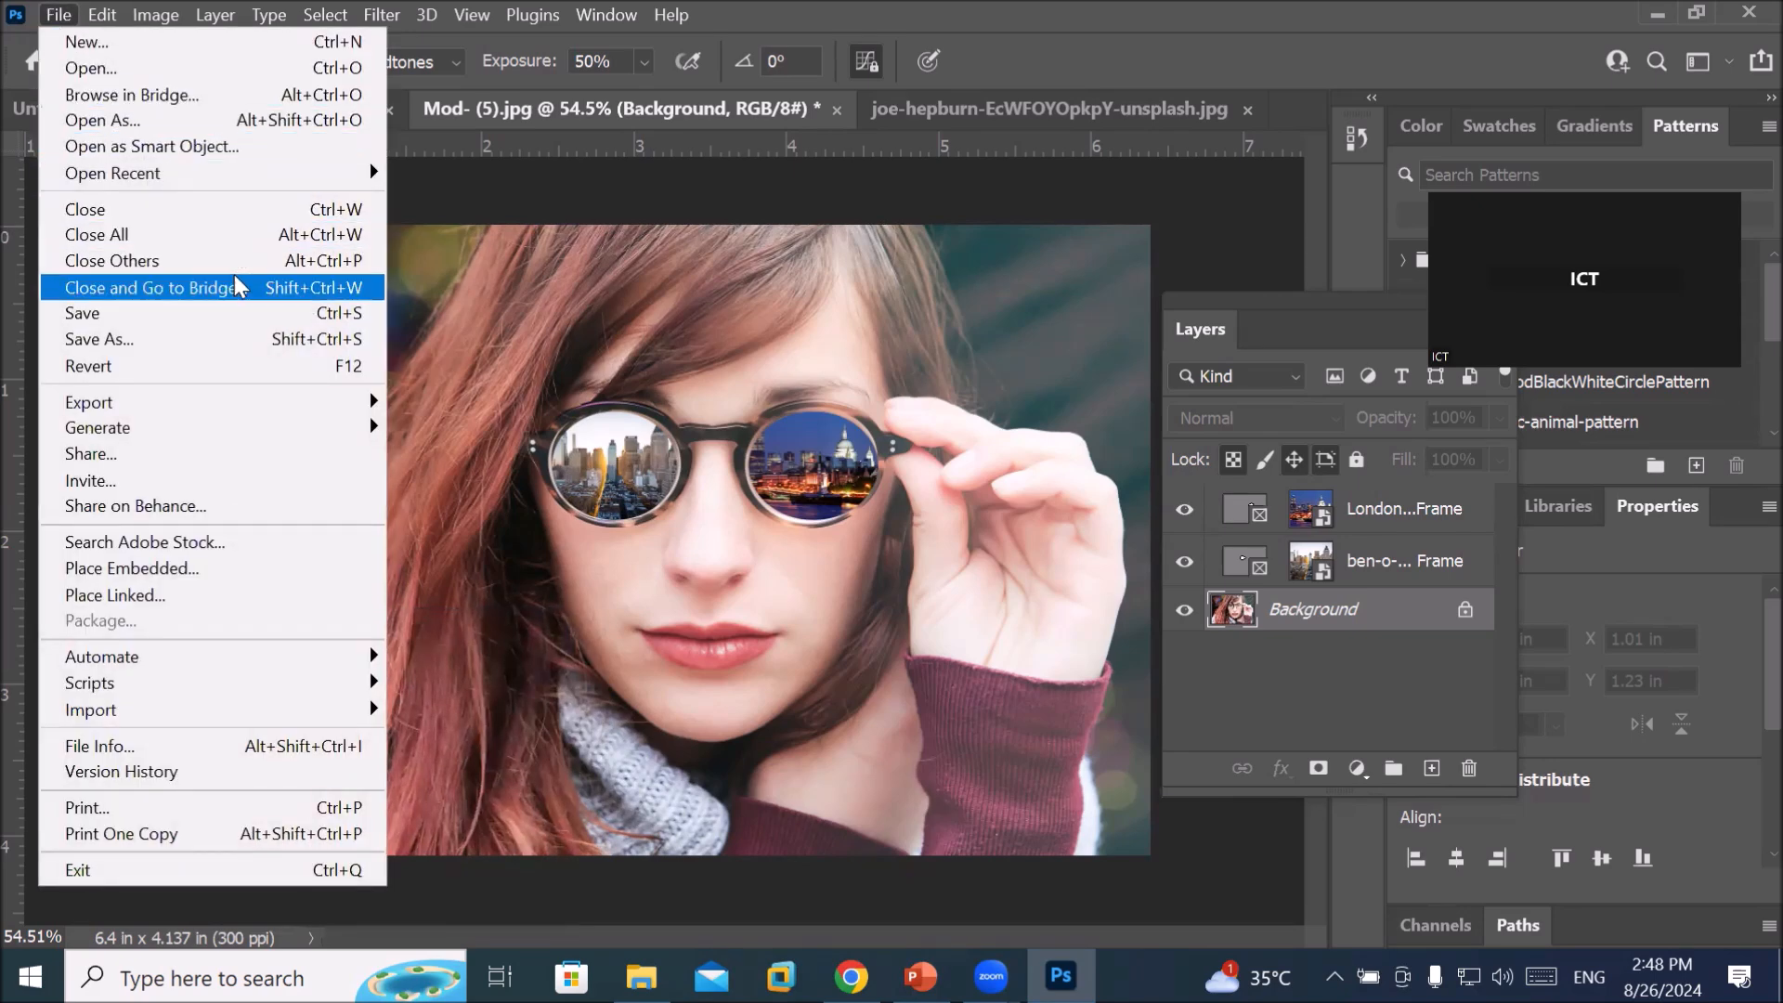
pyautogui.click(240, 238)
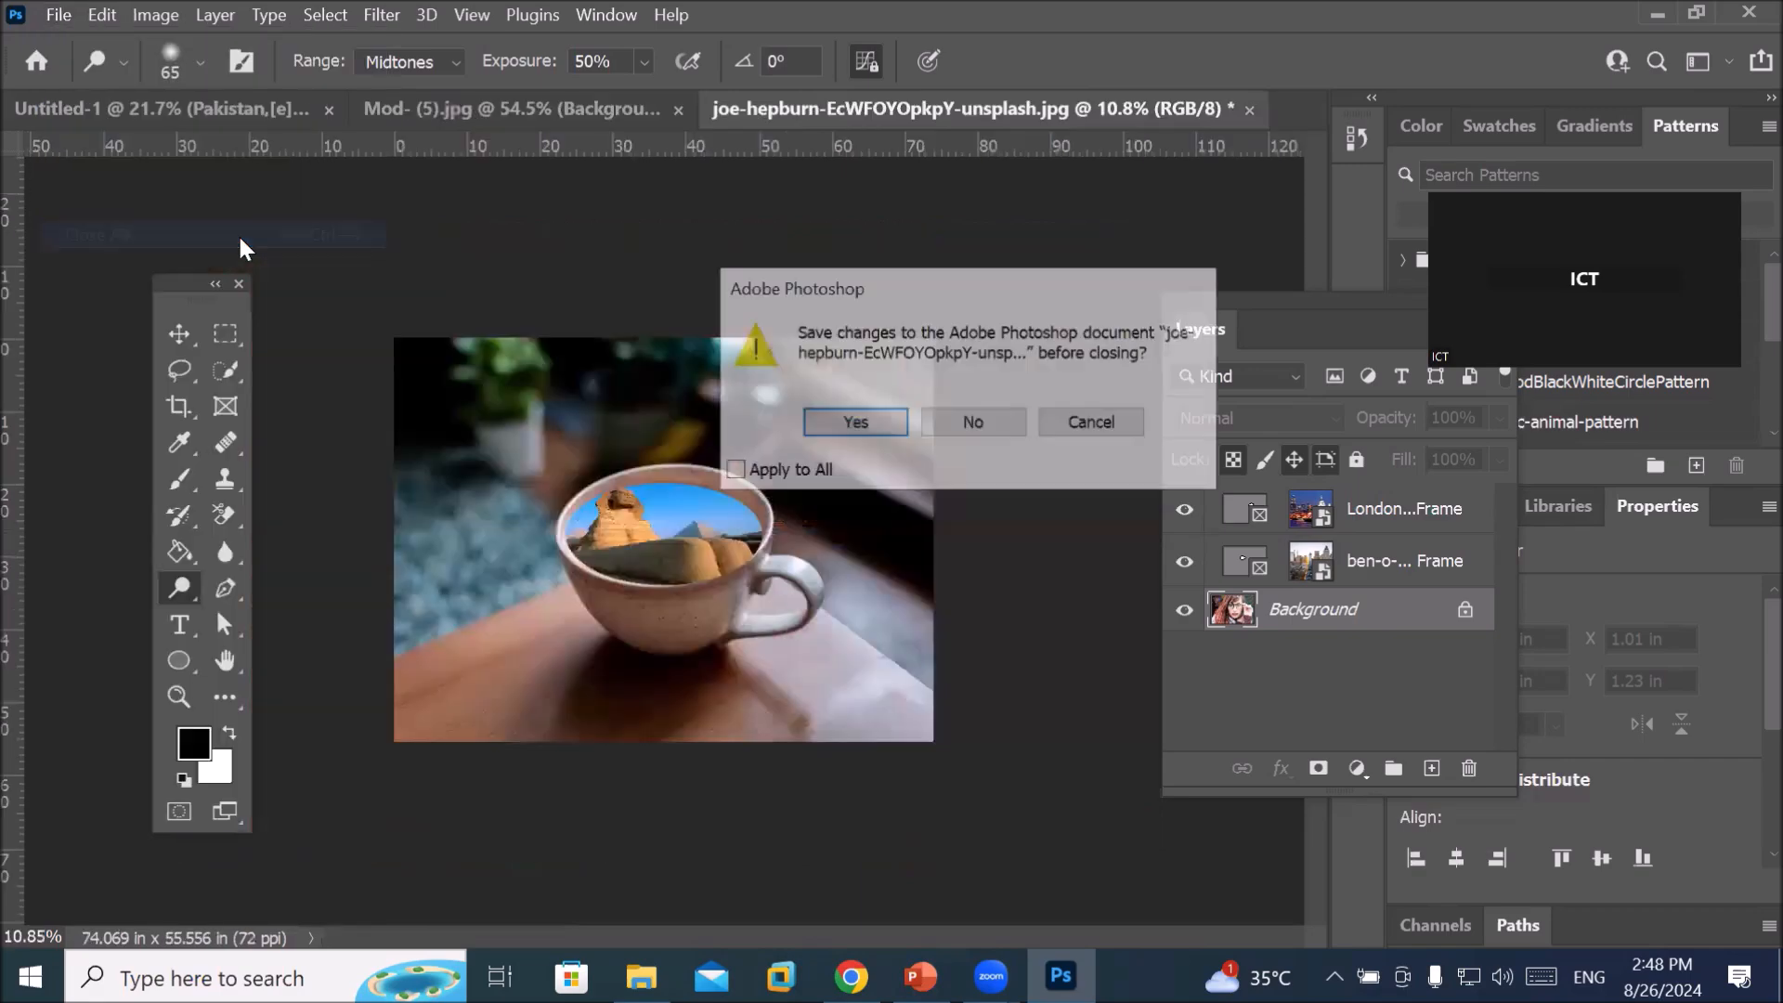
pyautogui.click(973, 423)
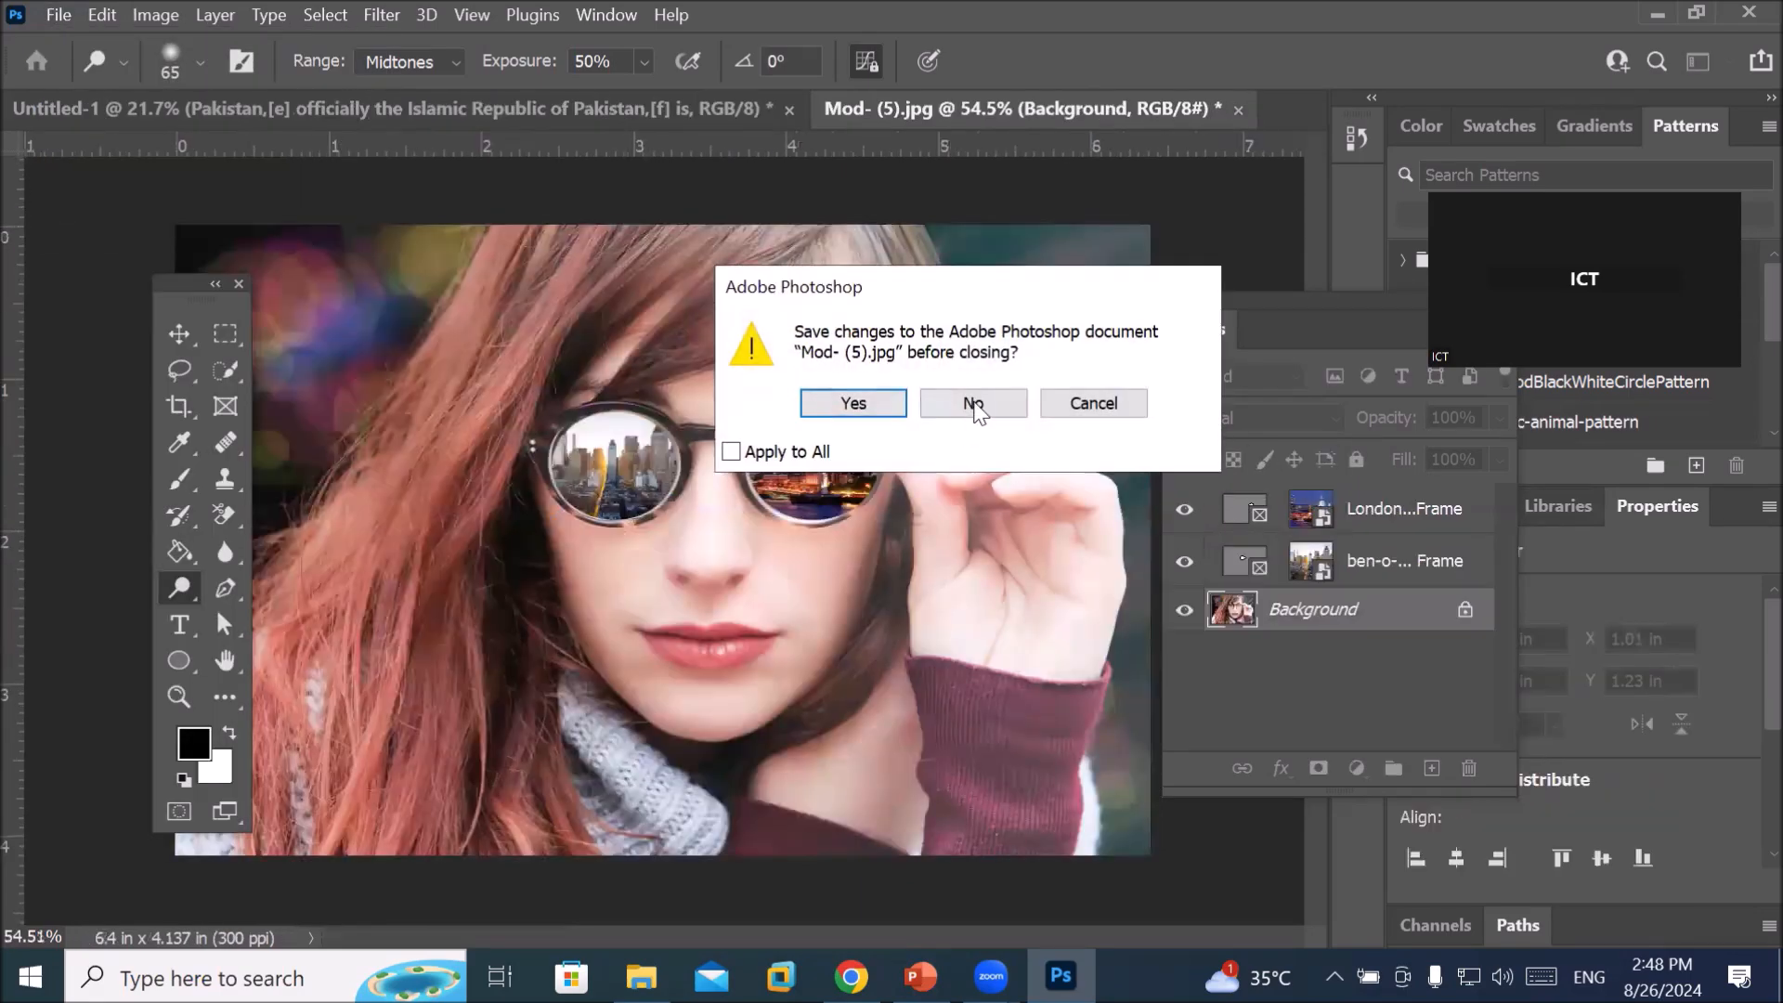
pyautogui.click(974, 405)
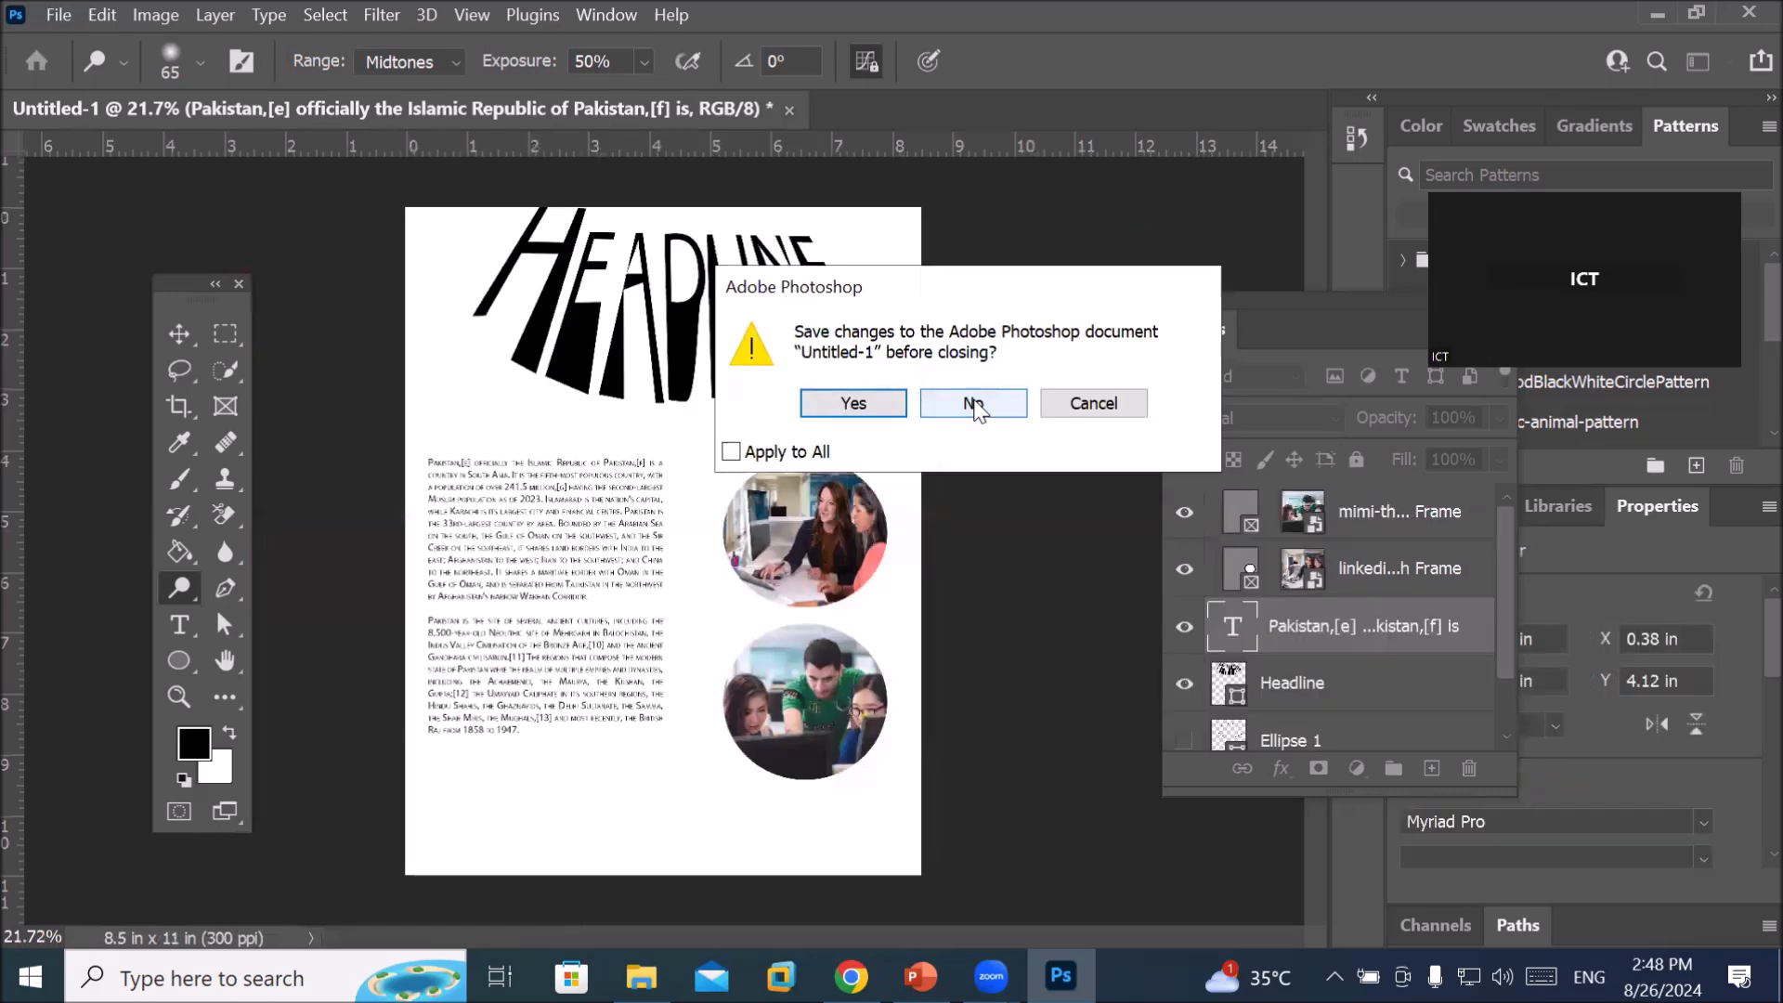
pyautogui.click(973, 404)
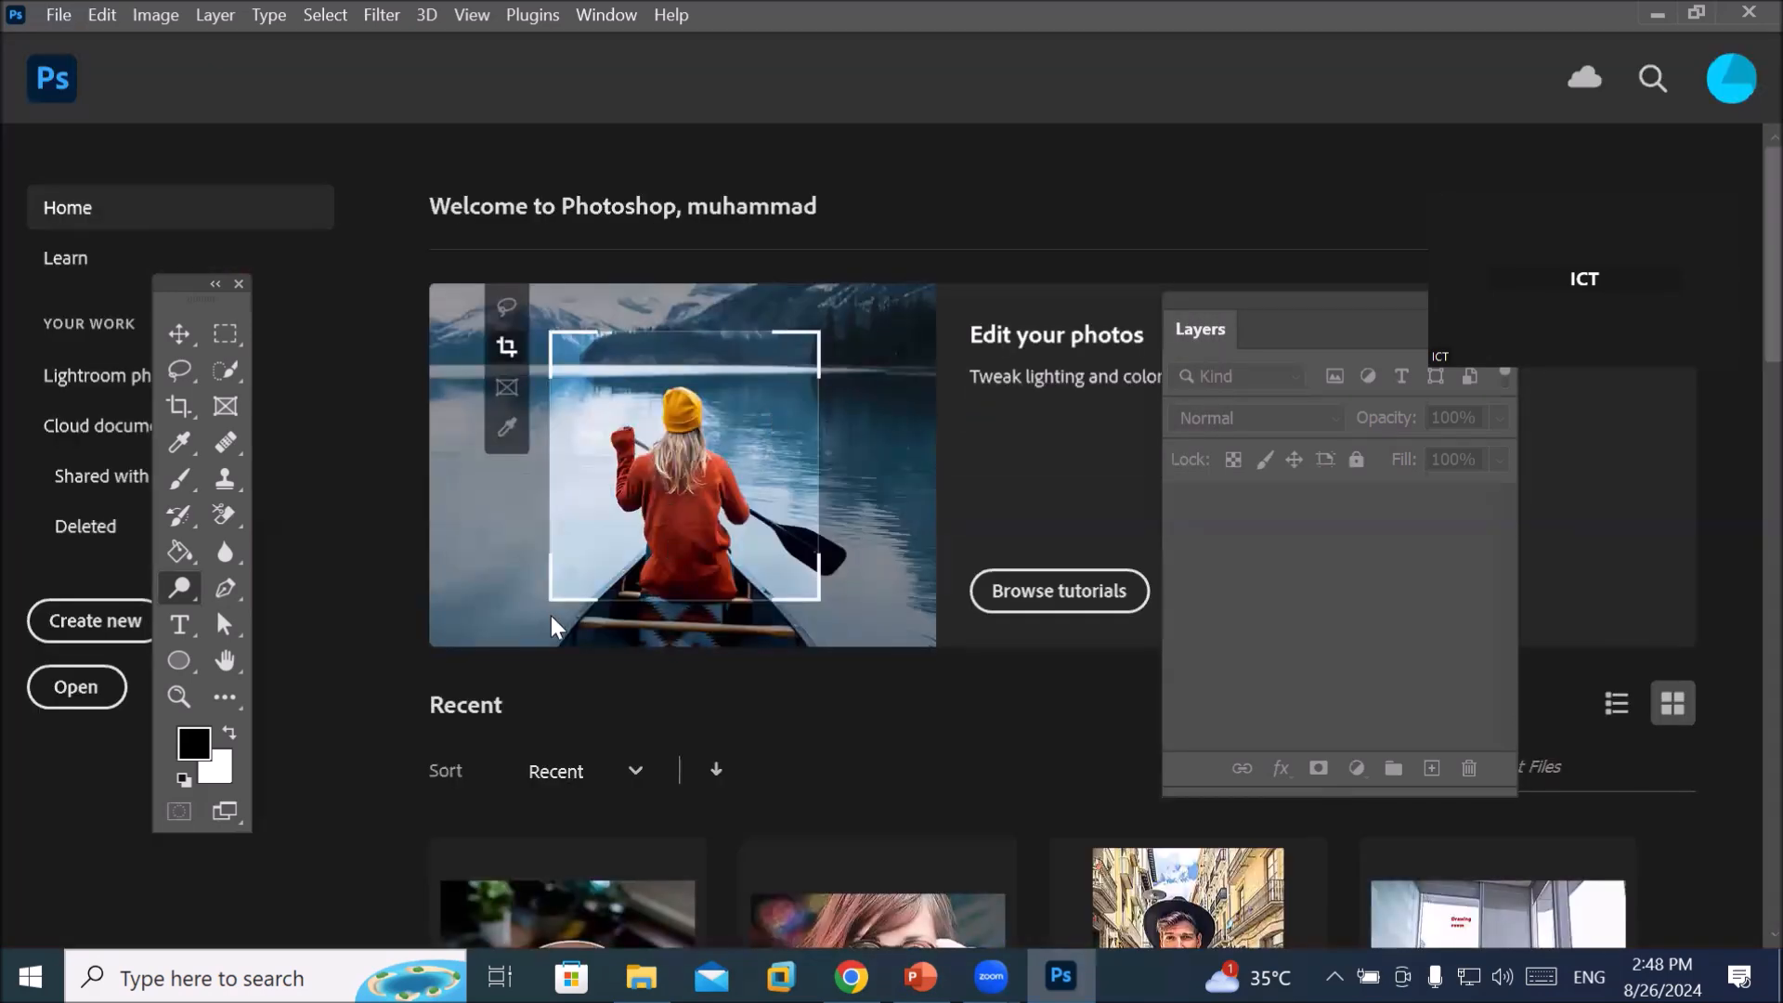
# Switch to File Explorer and look through the BlackAndWhite folder inside Images for a suitable photo
pyautogui.click(641, 977)
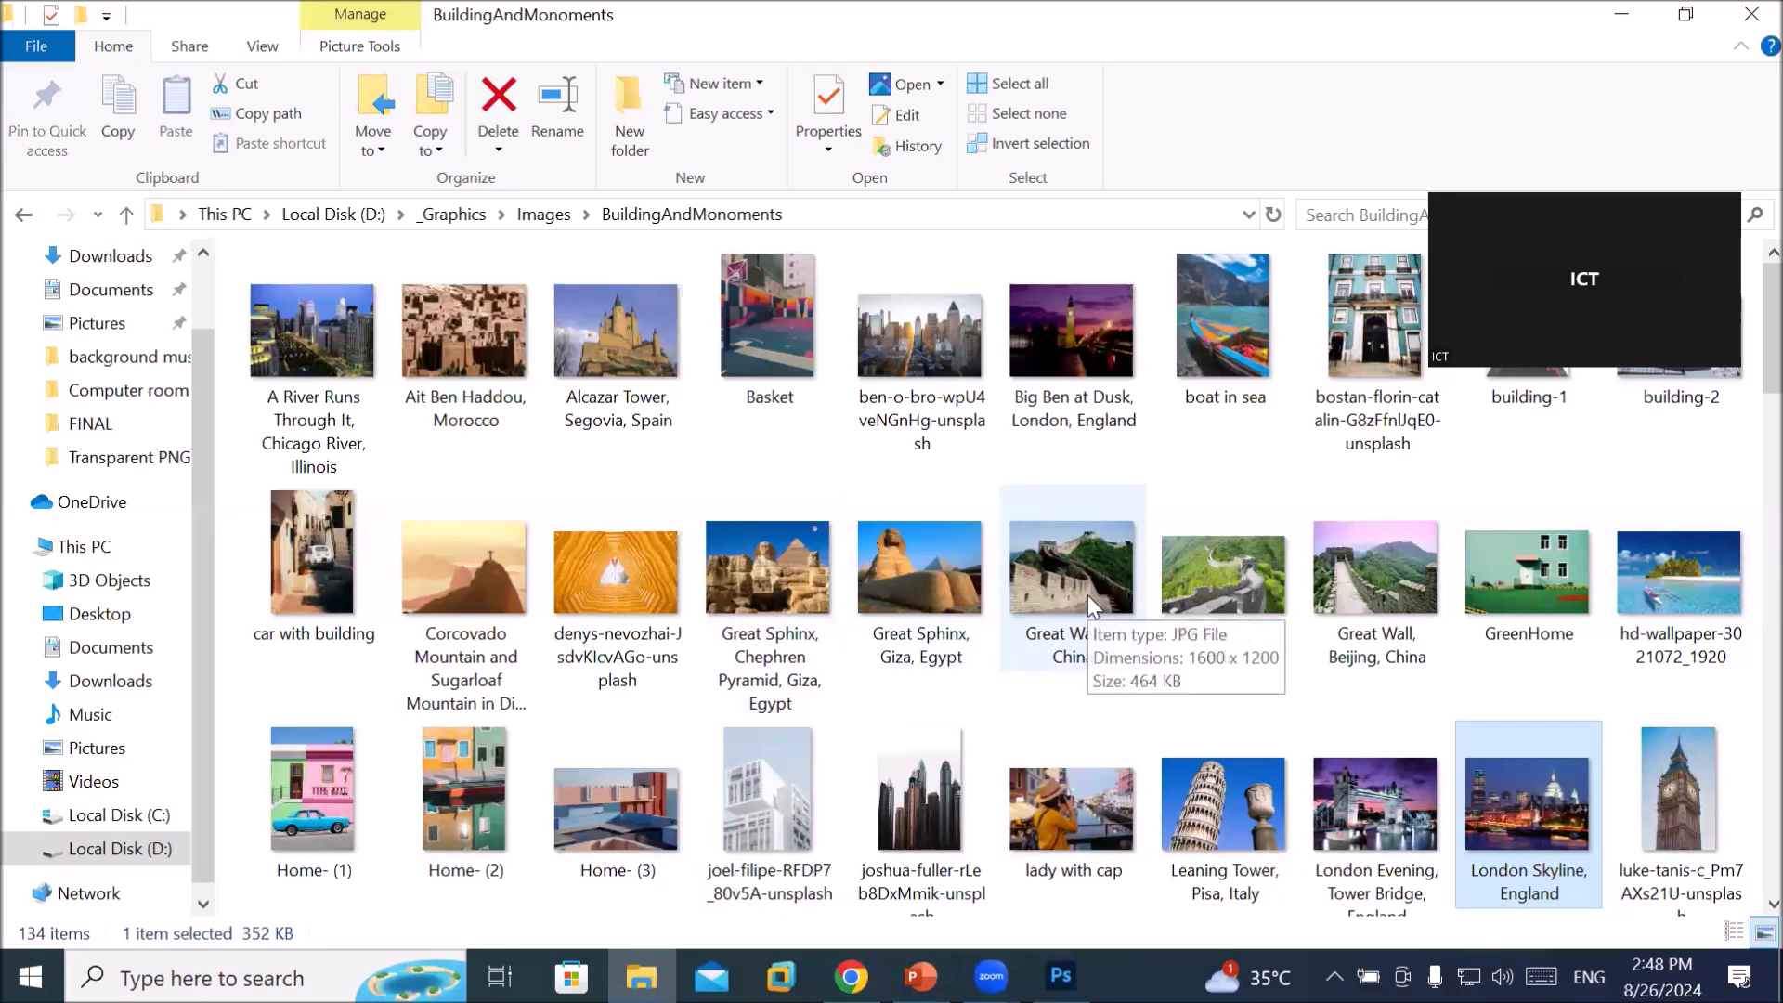
pyautogui.click(543, 214)
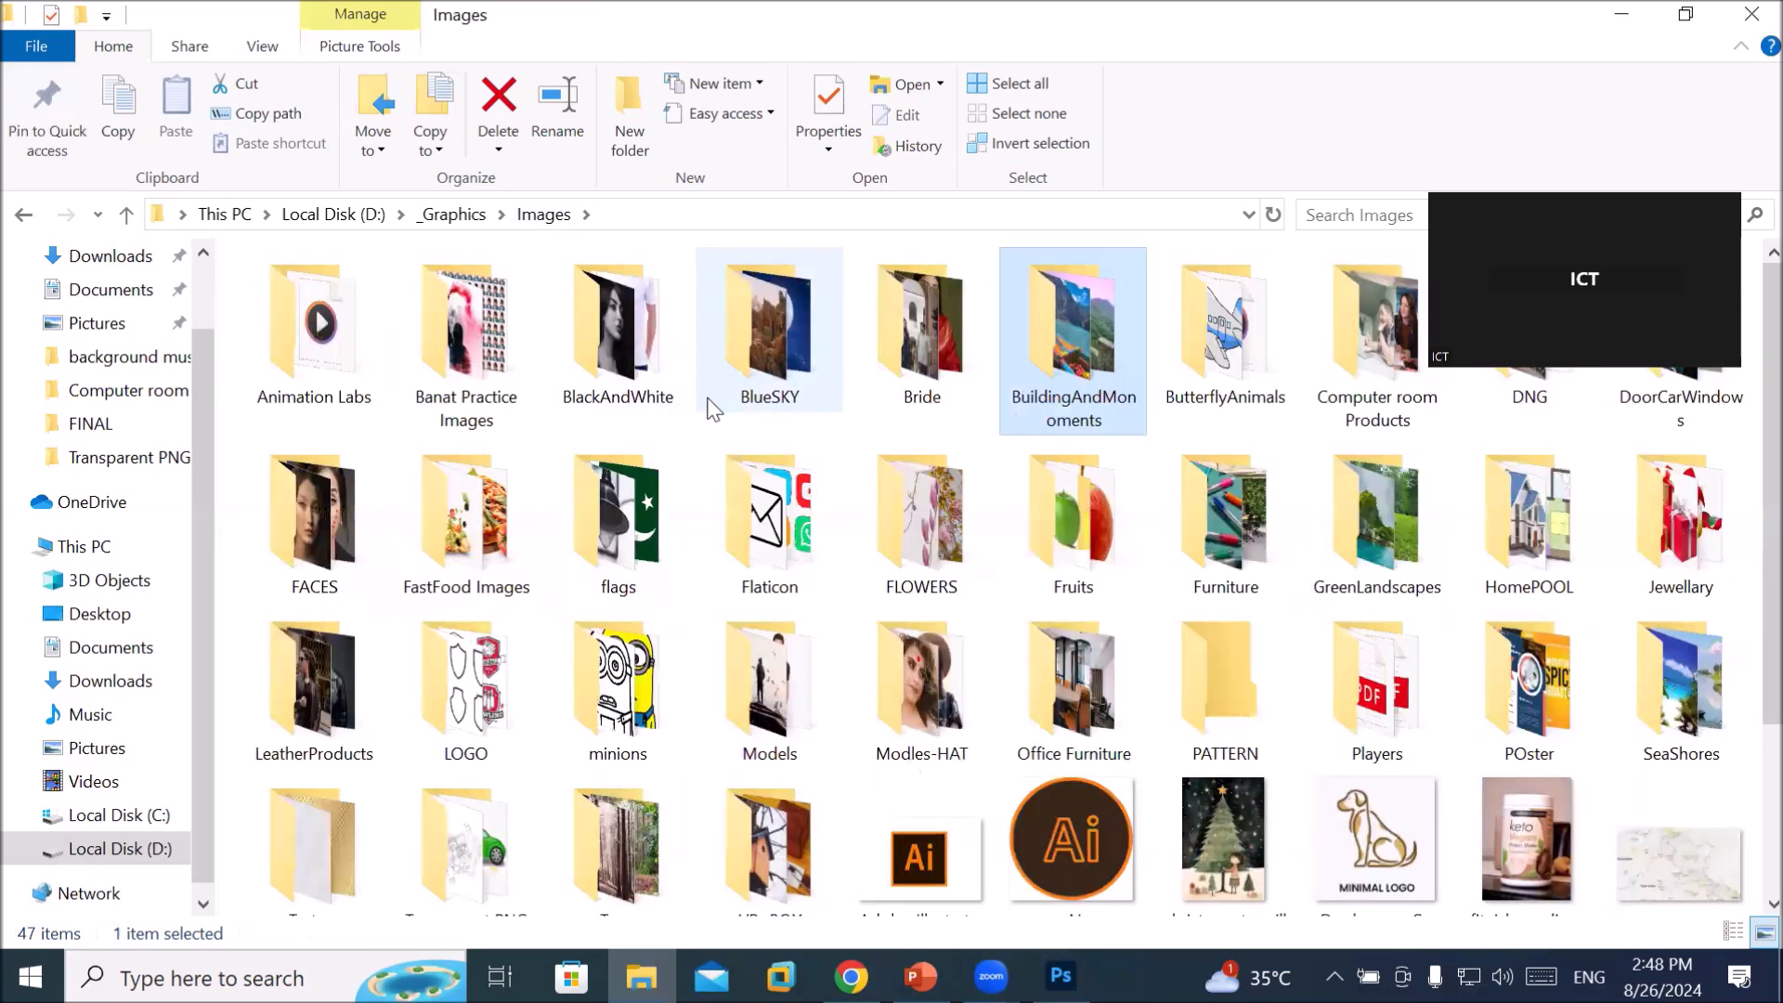
pyautogui.click(620, 362)
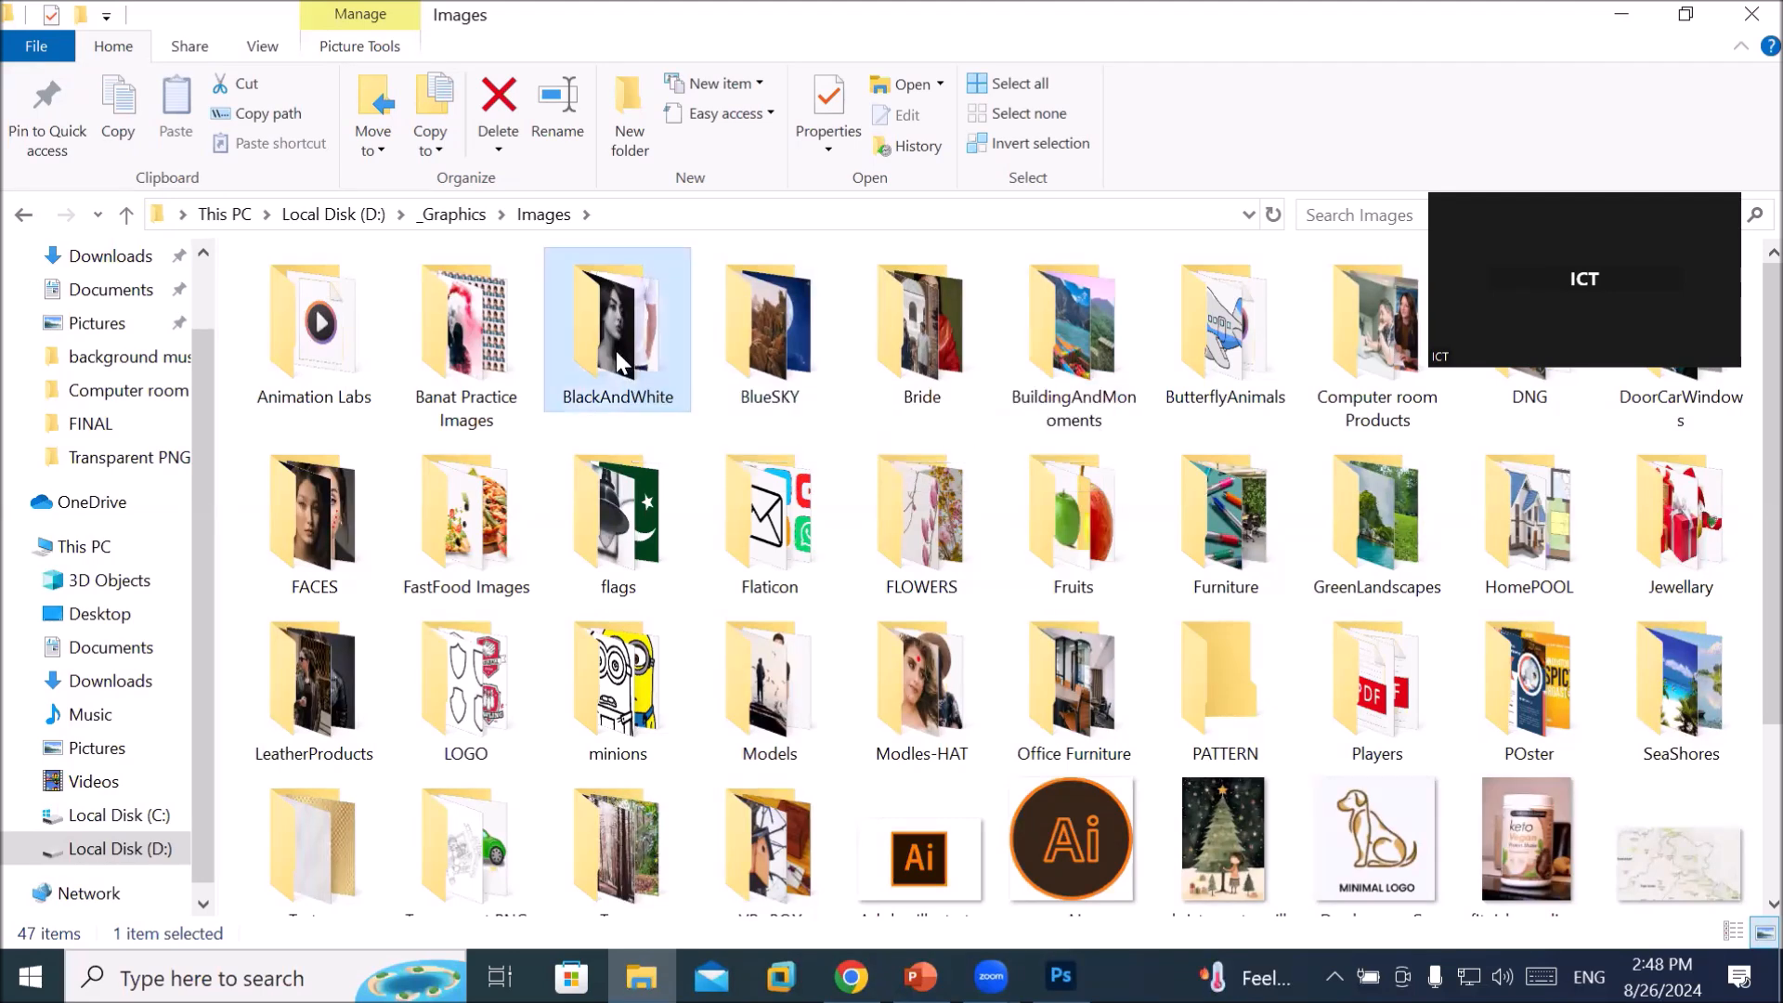
pyautogui.doubleClick(617, 354)
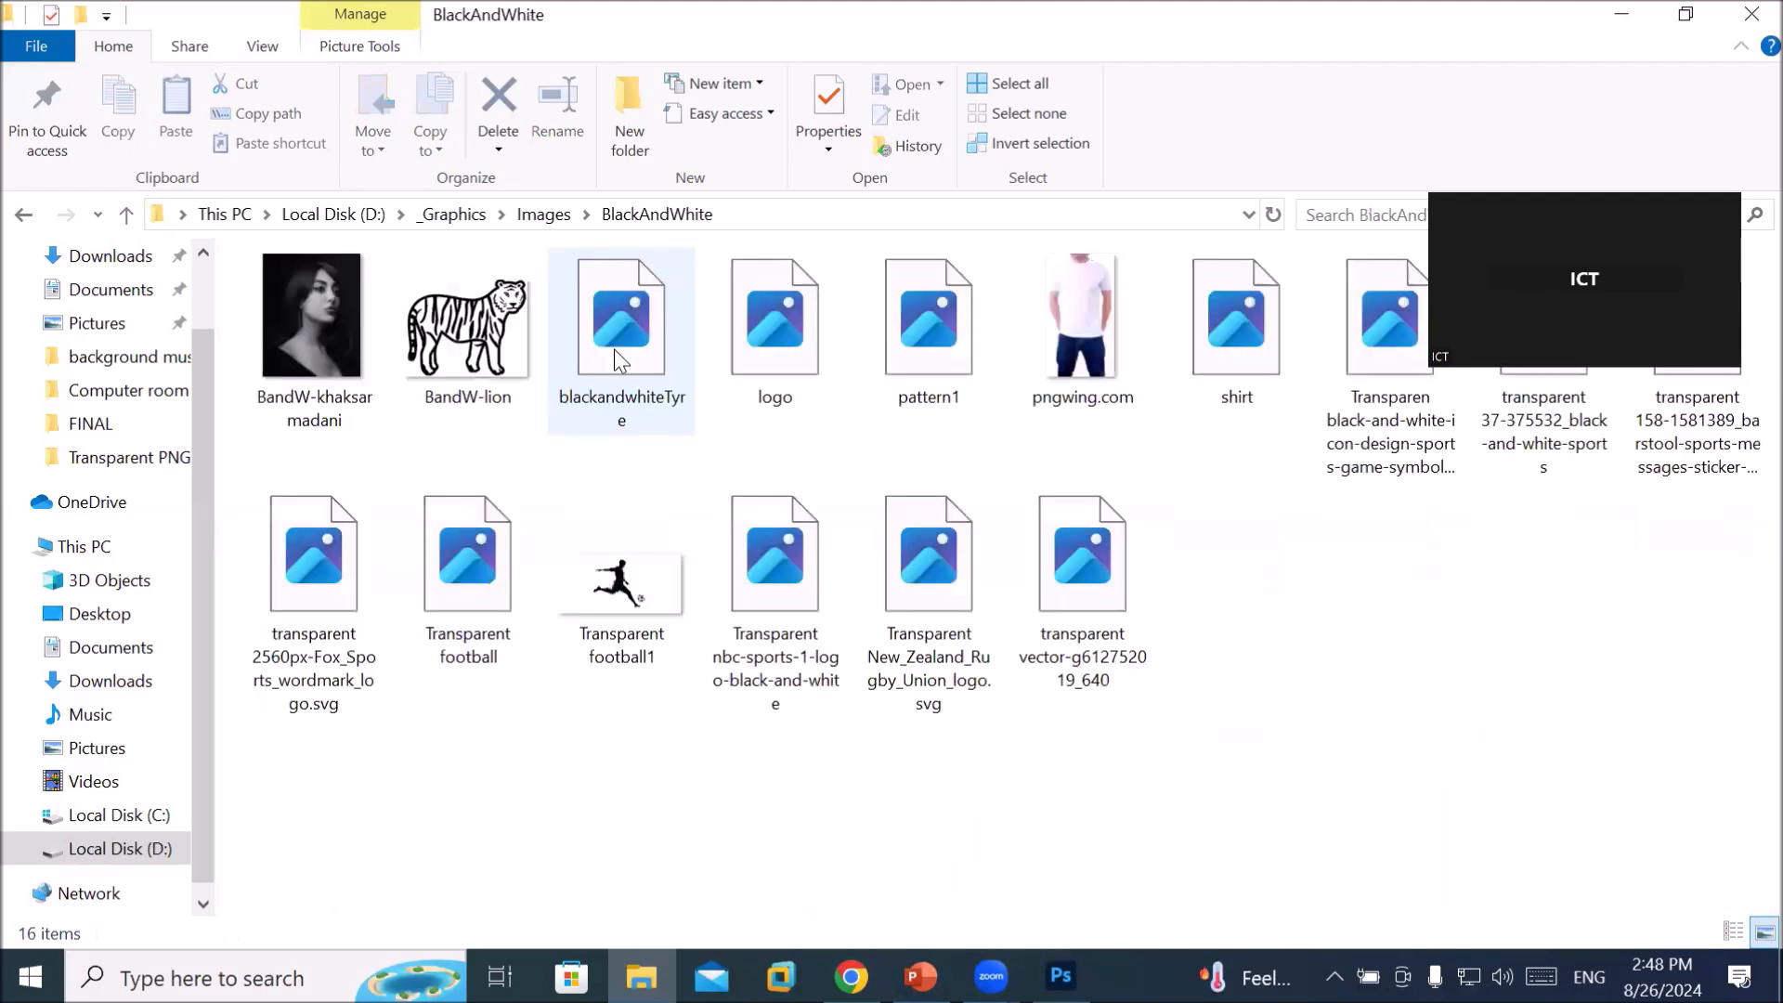
# Open the smiling woman's photo 23-photography-DId11YZ-xeQ-unsplash from the Models folder under _Graphics > Images in Photoshop
pyautogui.click(462, 218)
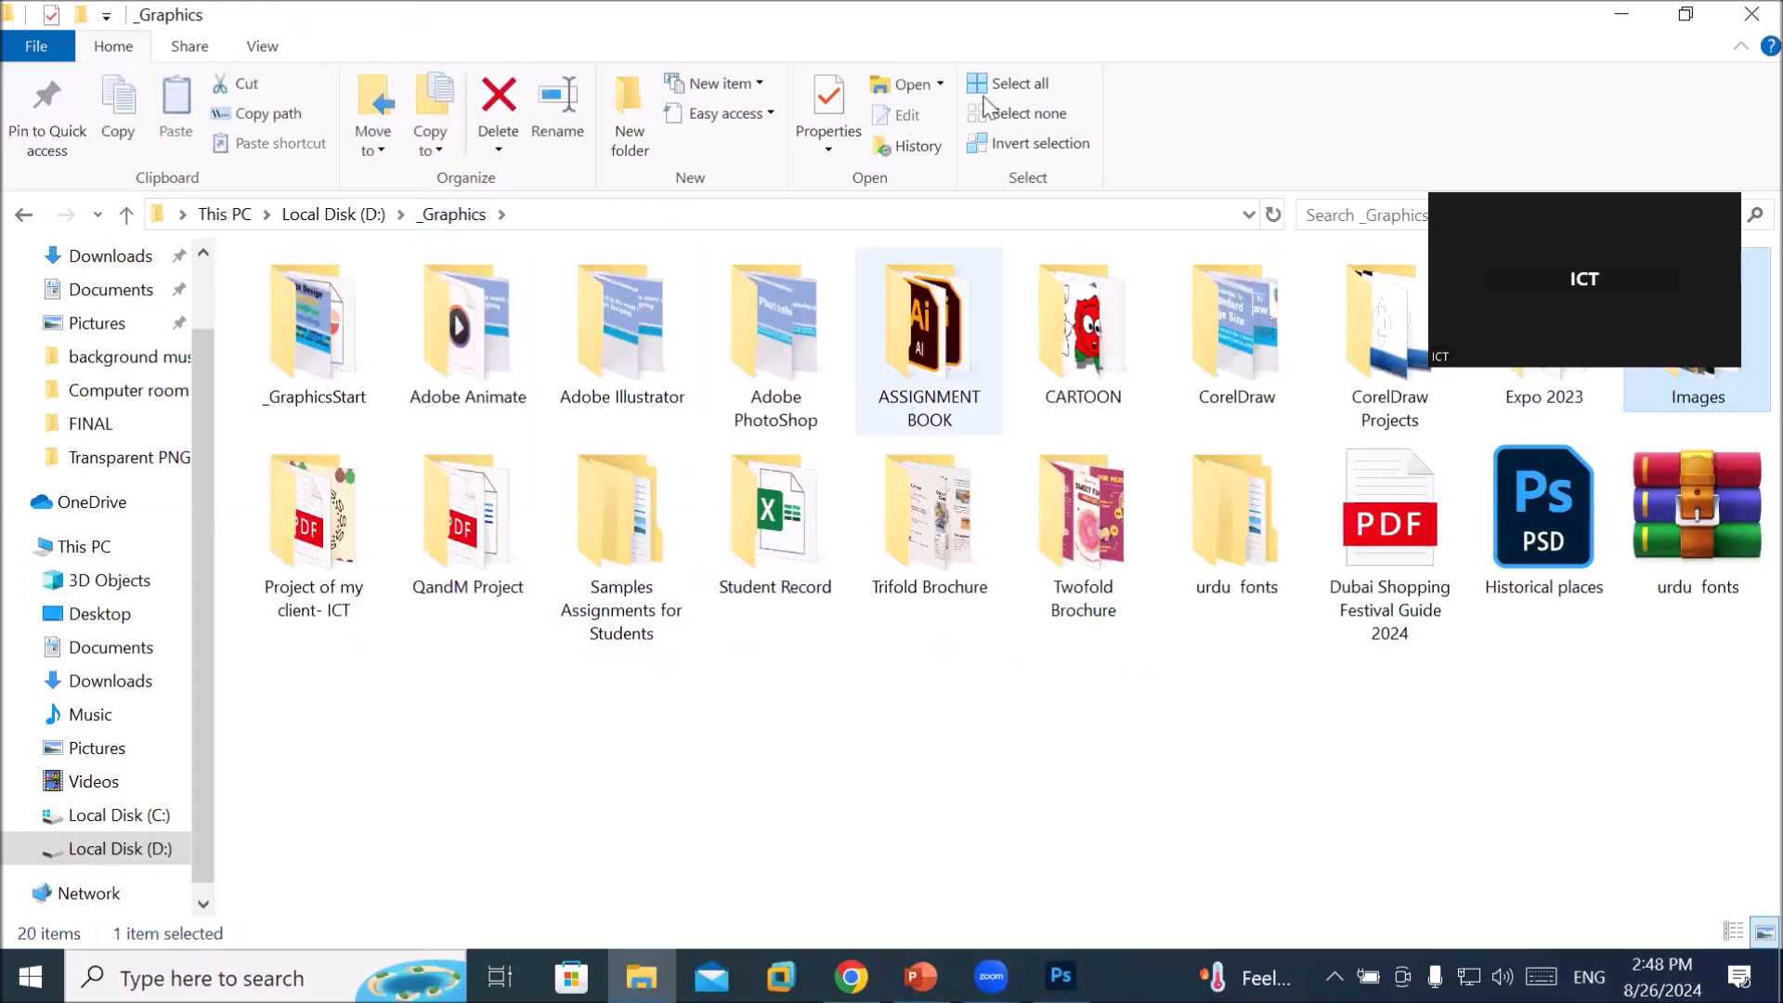
pyautogui.doubleClick(1708, 388)
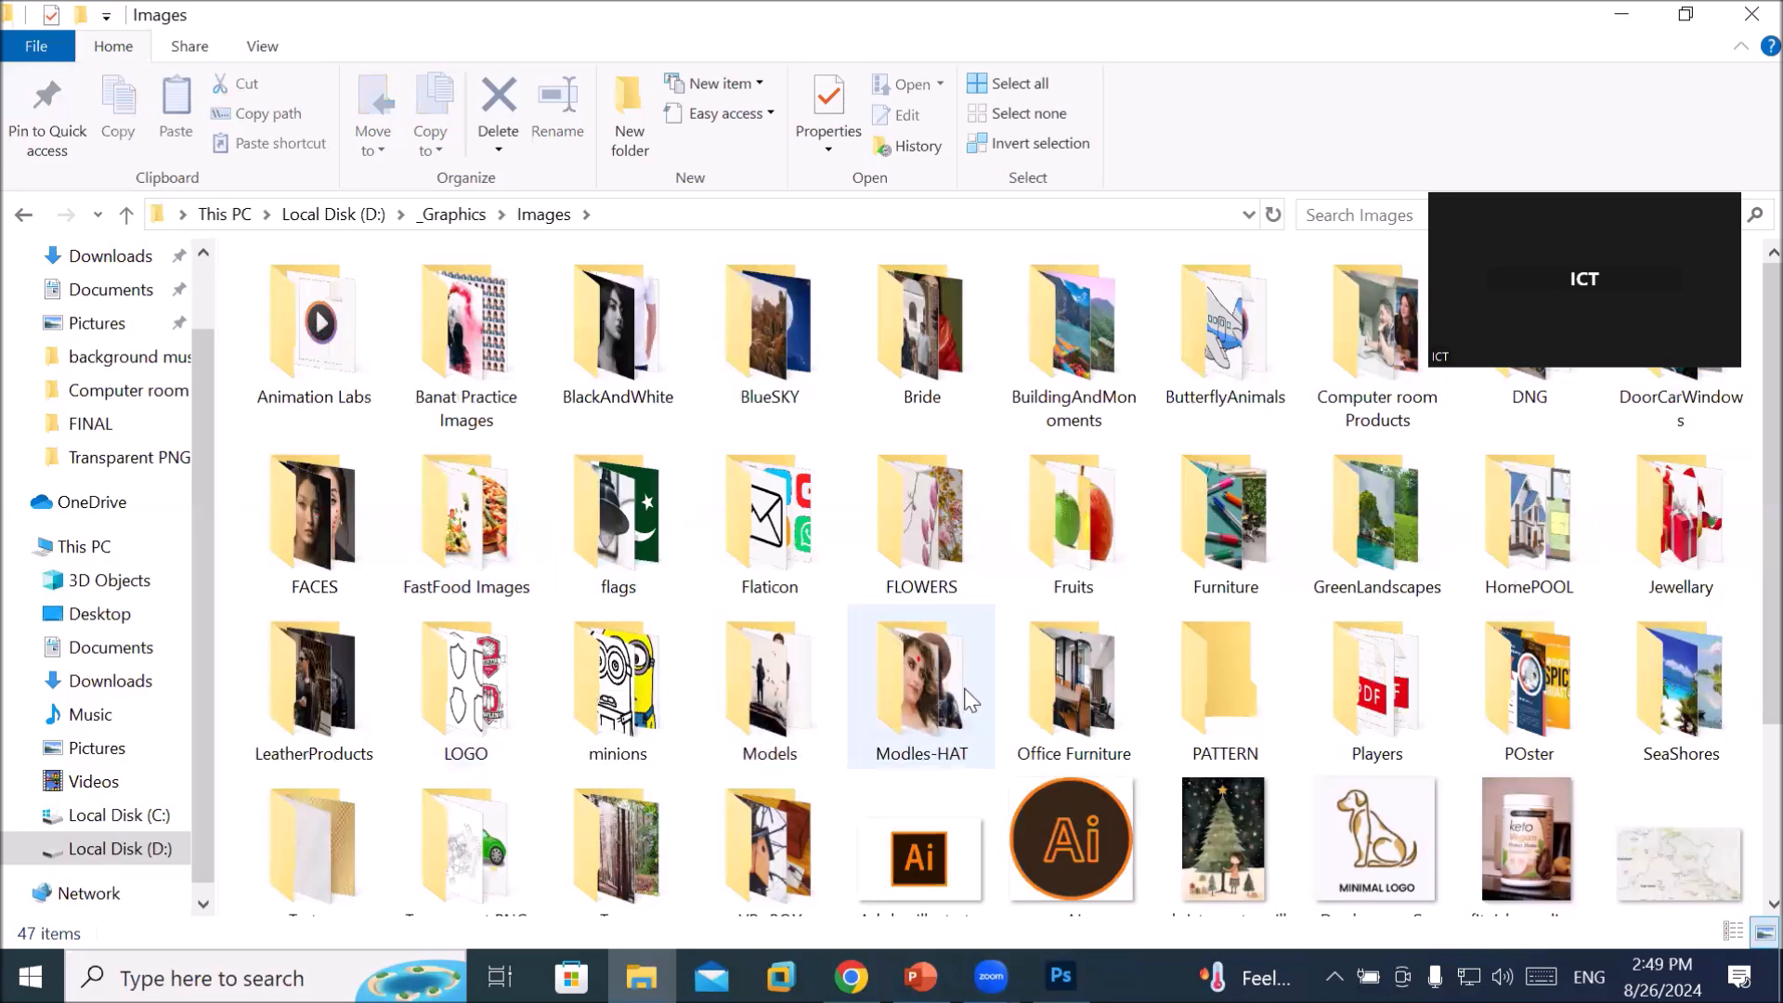
pyautogui.scroll(-3, 929, 617)
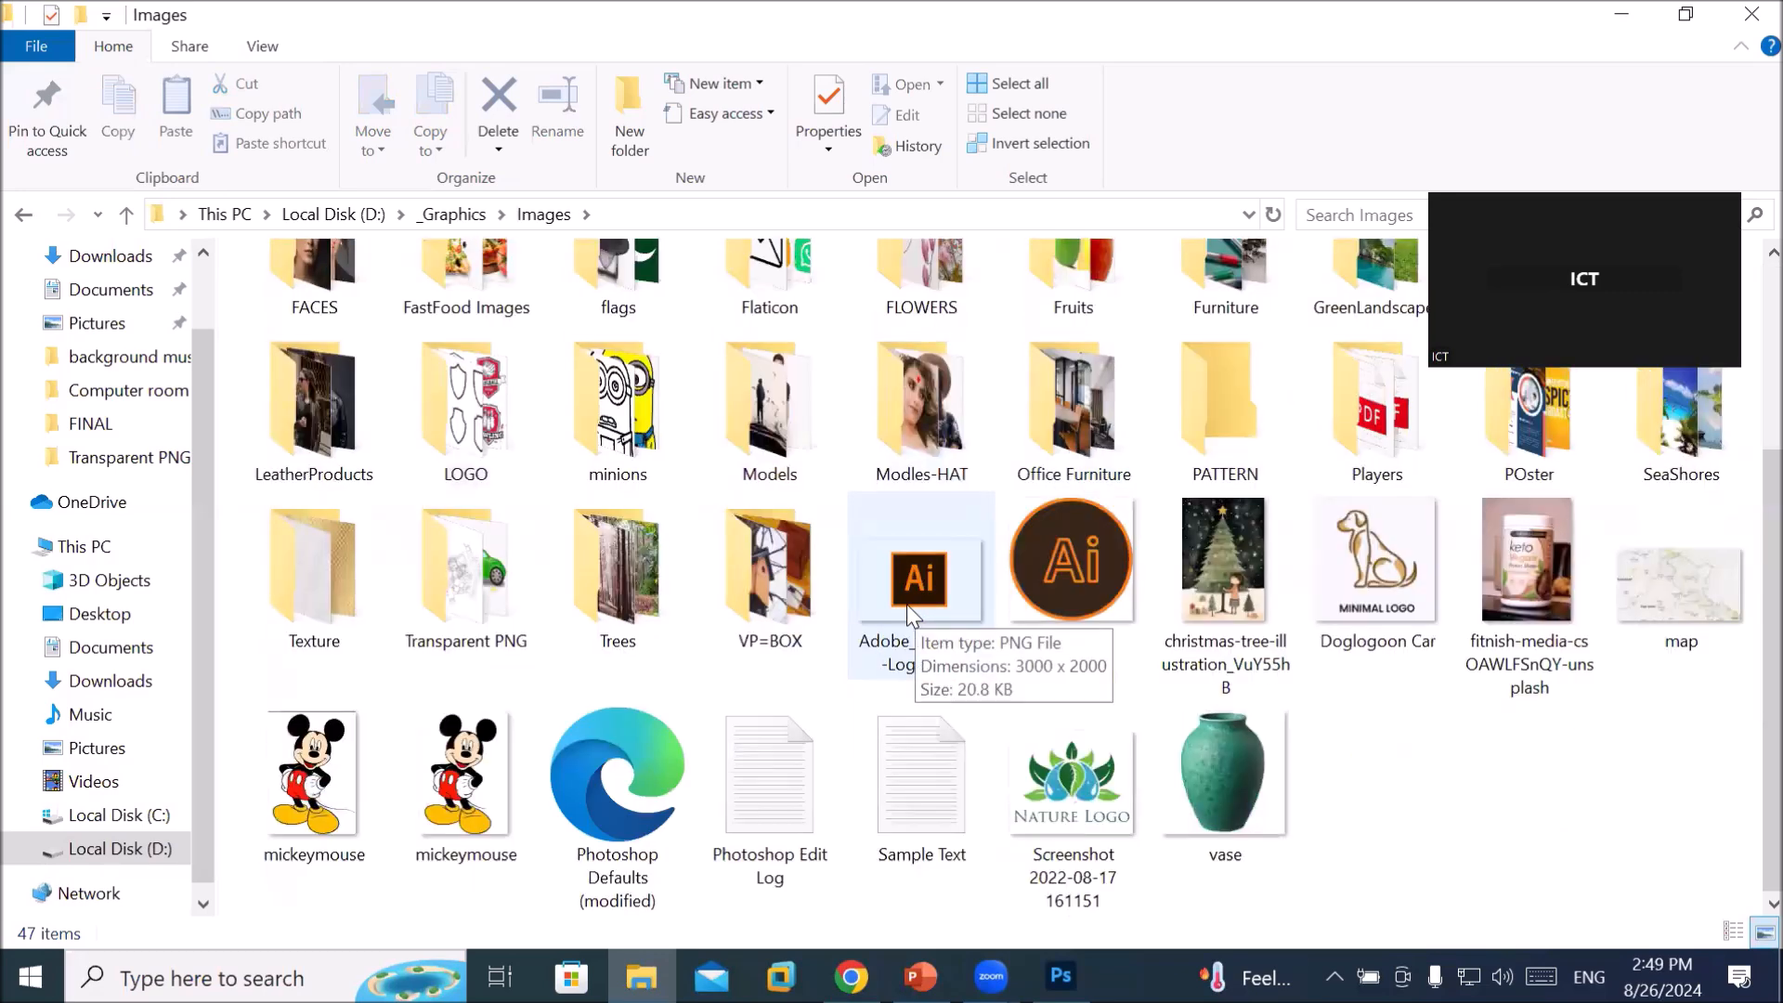
pyautogui.doubleClick(767, 427)
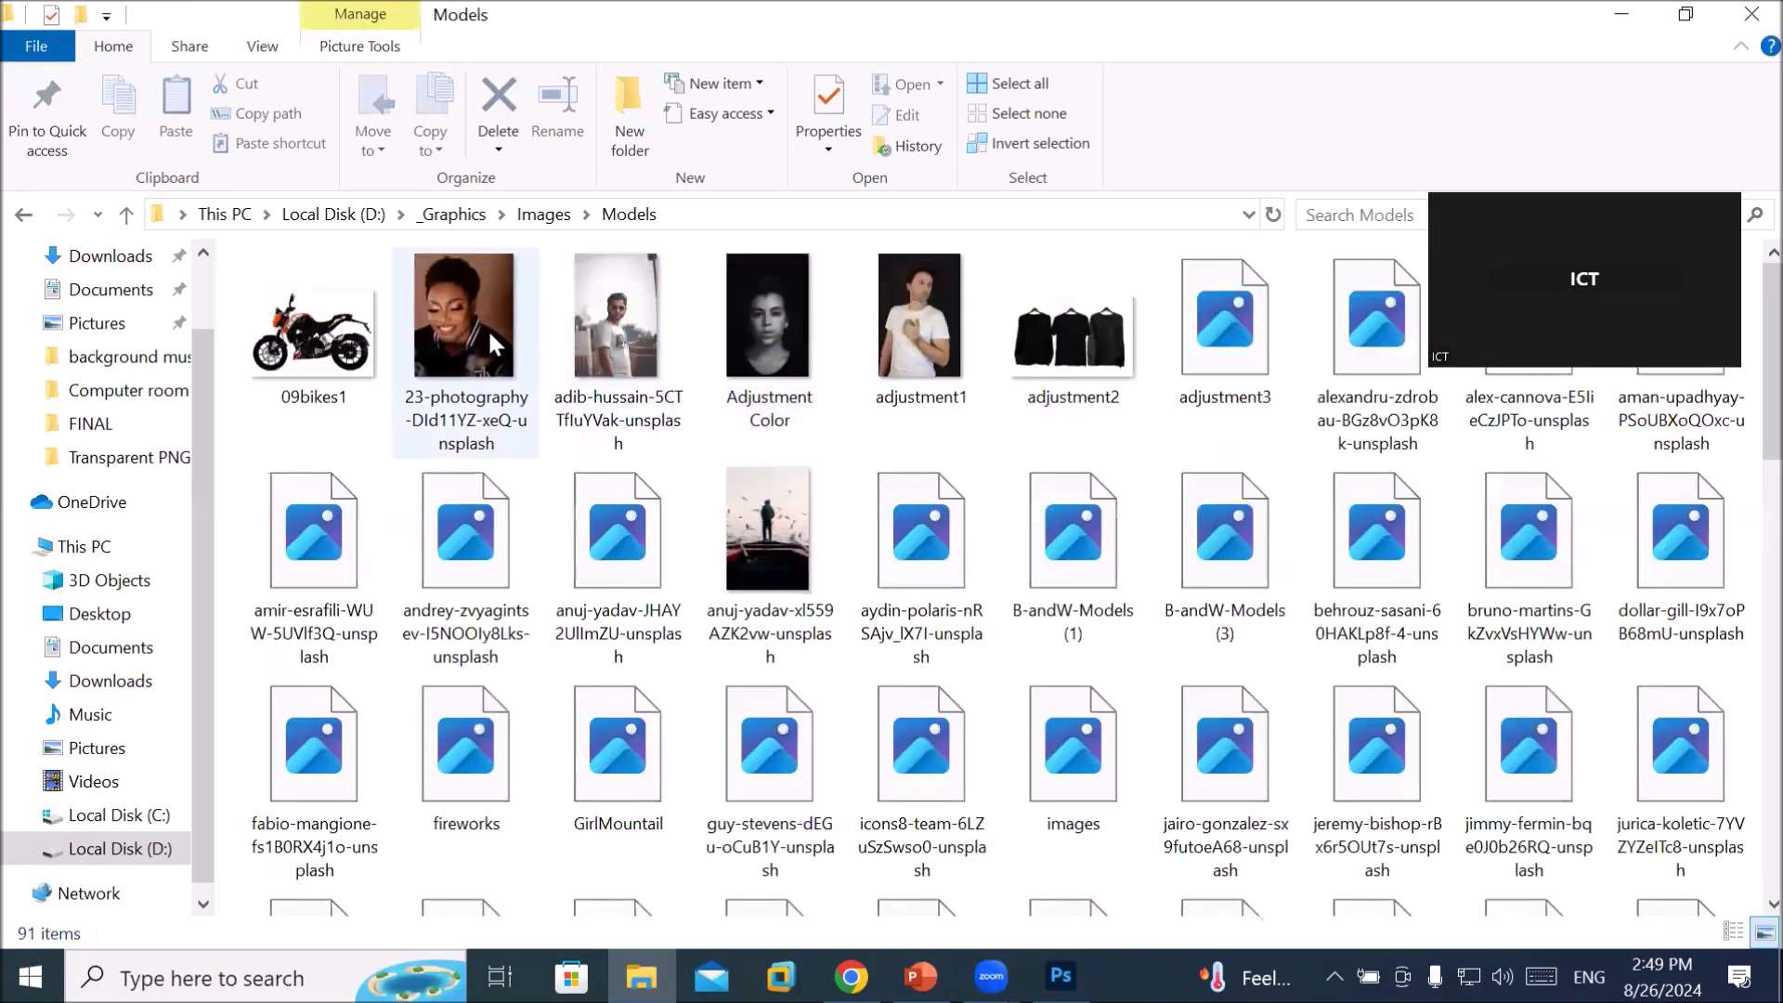
pyautogui.click(446, 327)
pyautogui.moveTo(445, 327); pyautogui.dragTo(589, 124)
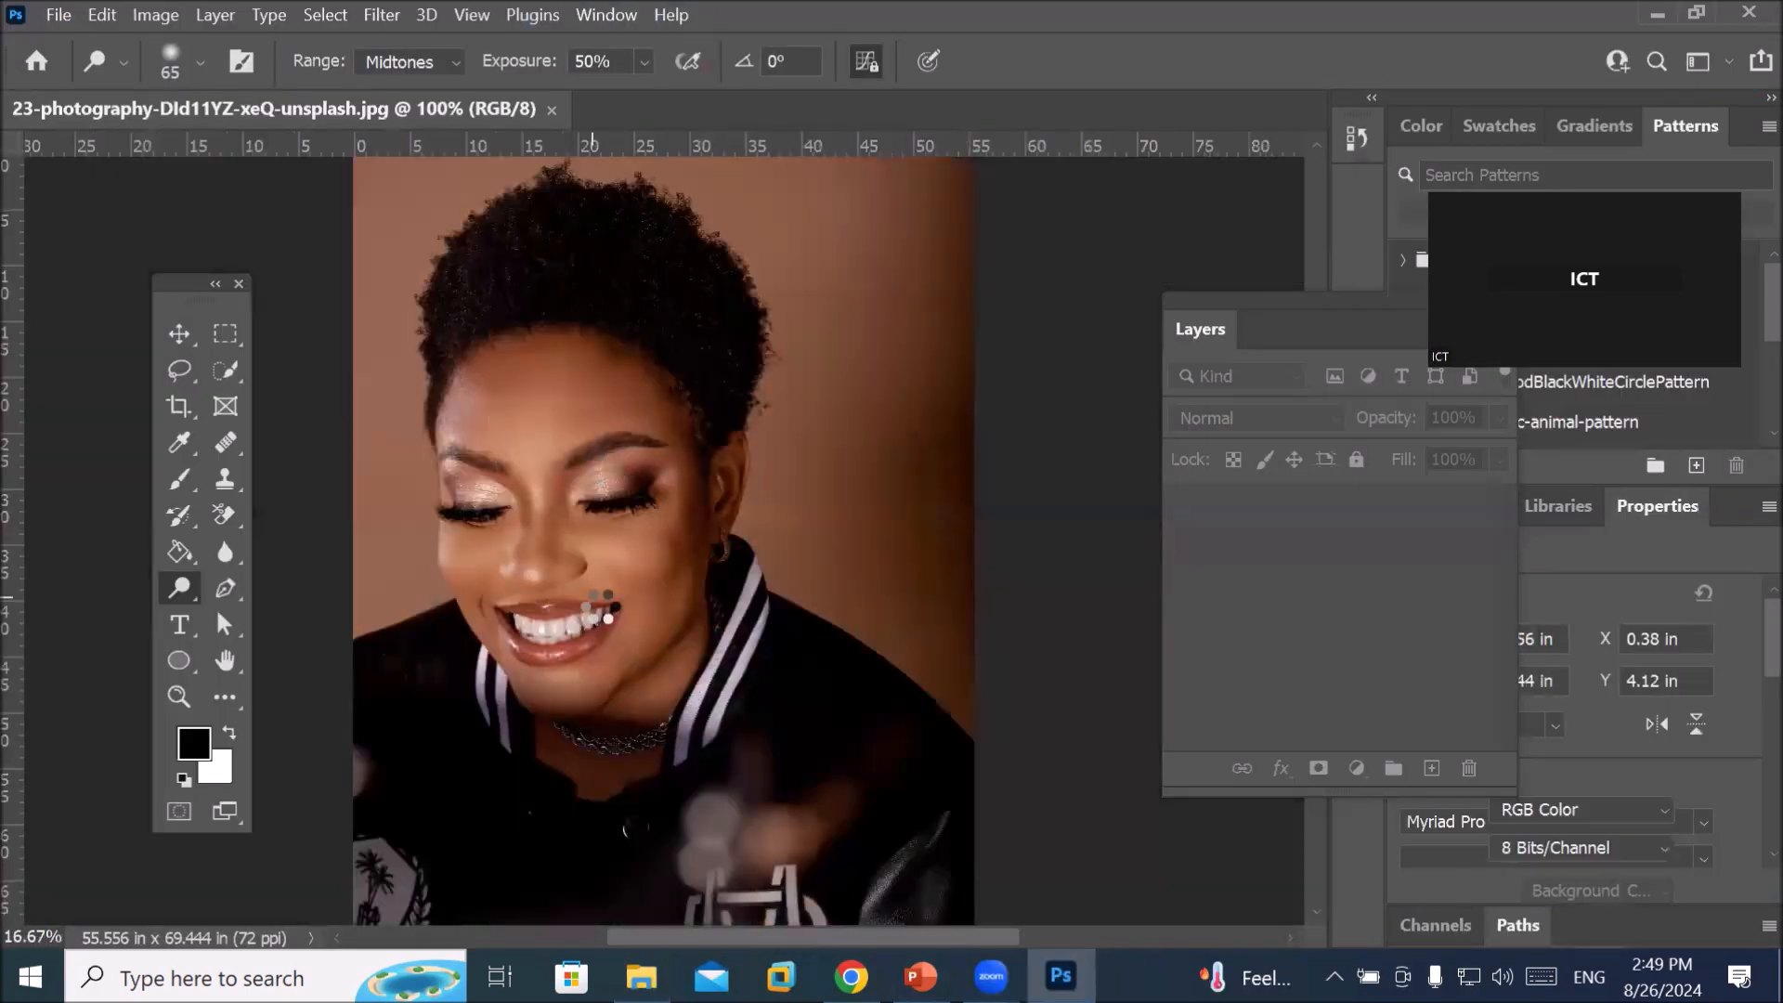
# Duplicate the Background layer and rename the copy AFTER
pyautogui.scroll(5, 515, 553)
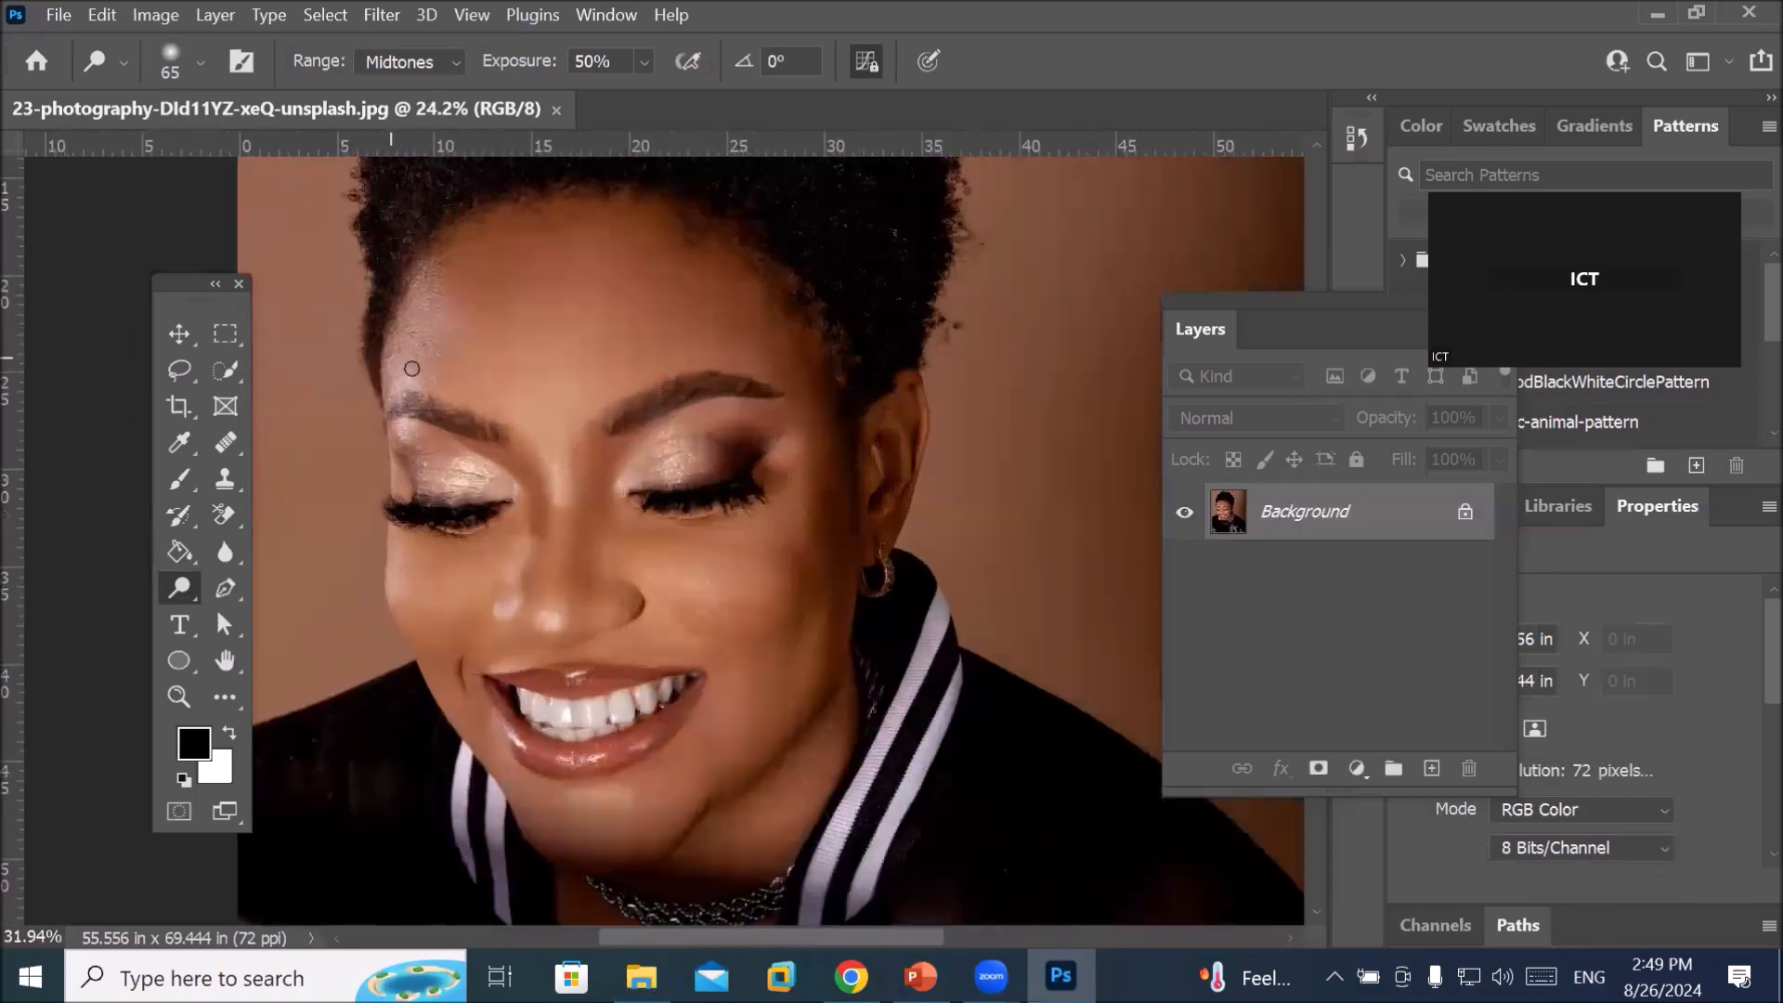
pyautogui.scroll(1, 367, 371)
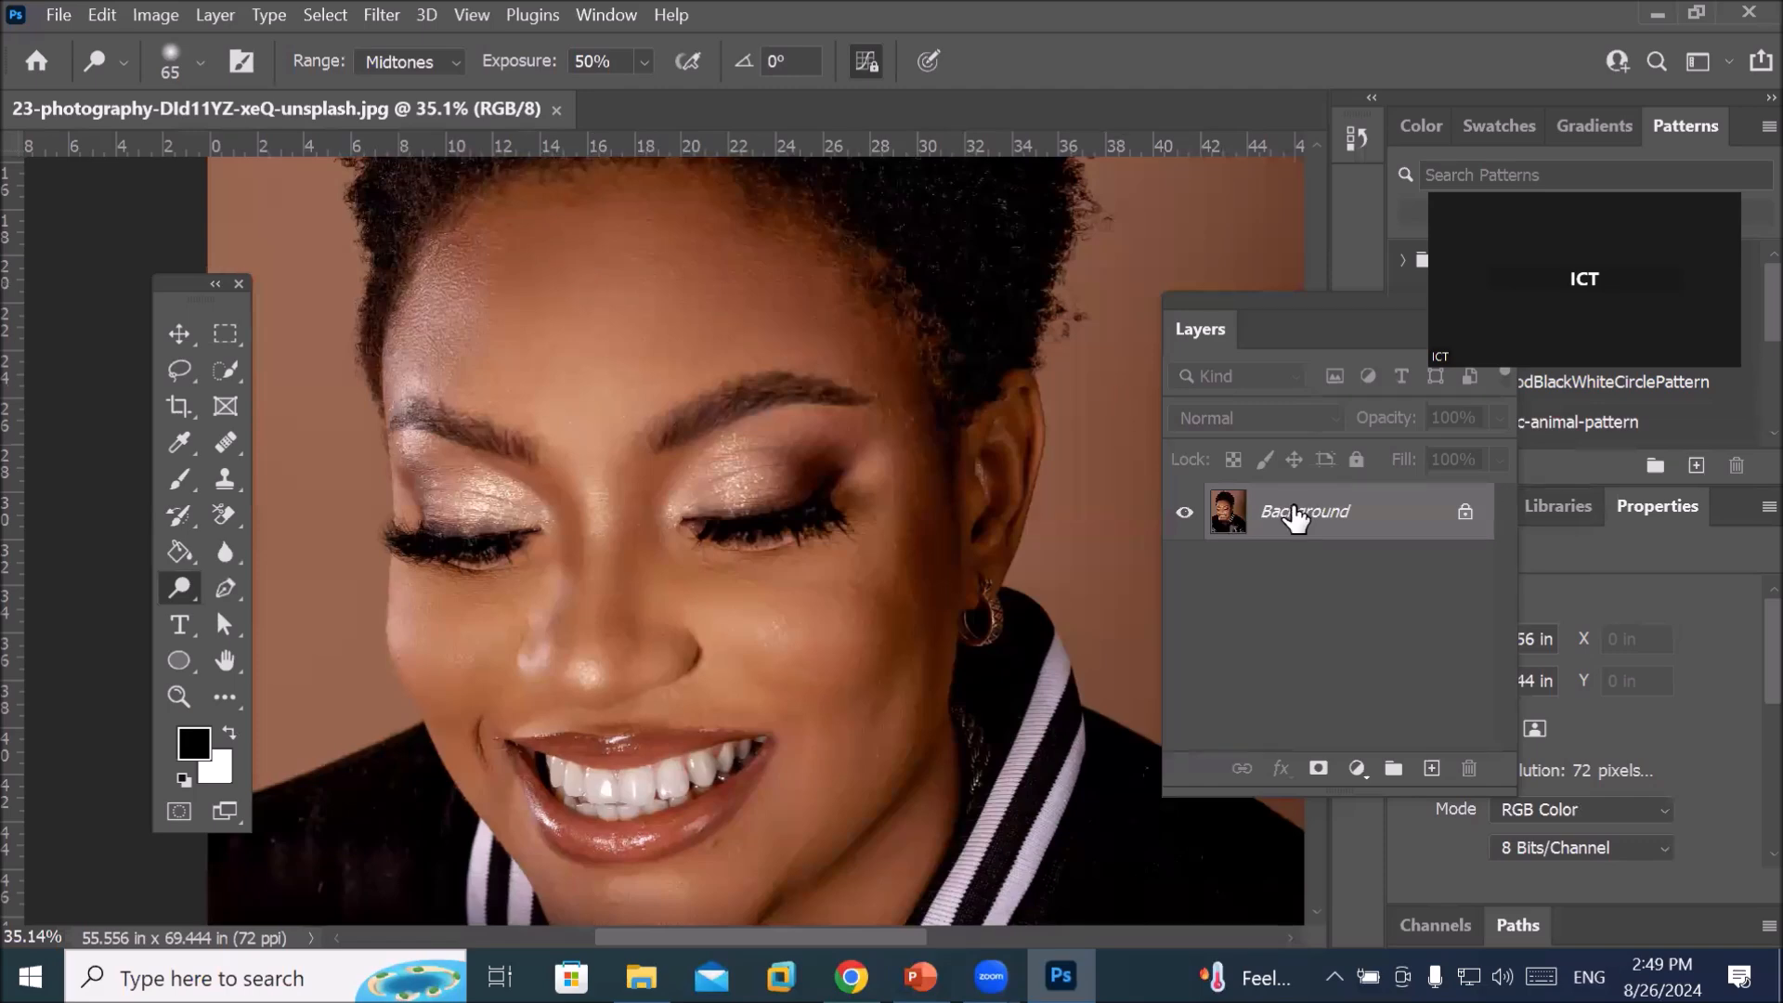
pyautogui.moveTo(1298, 520); pyautogui.dragTo(1431, 768)
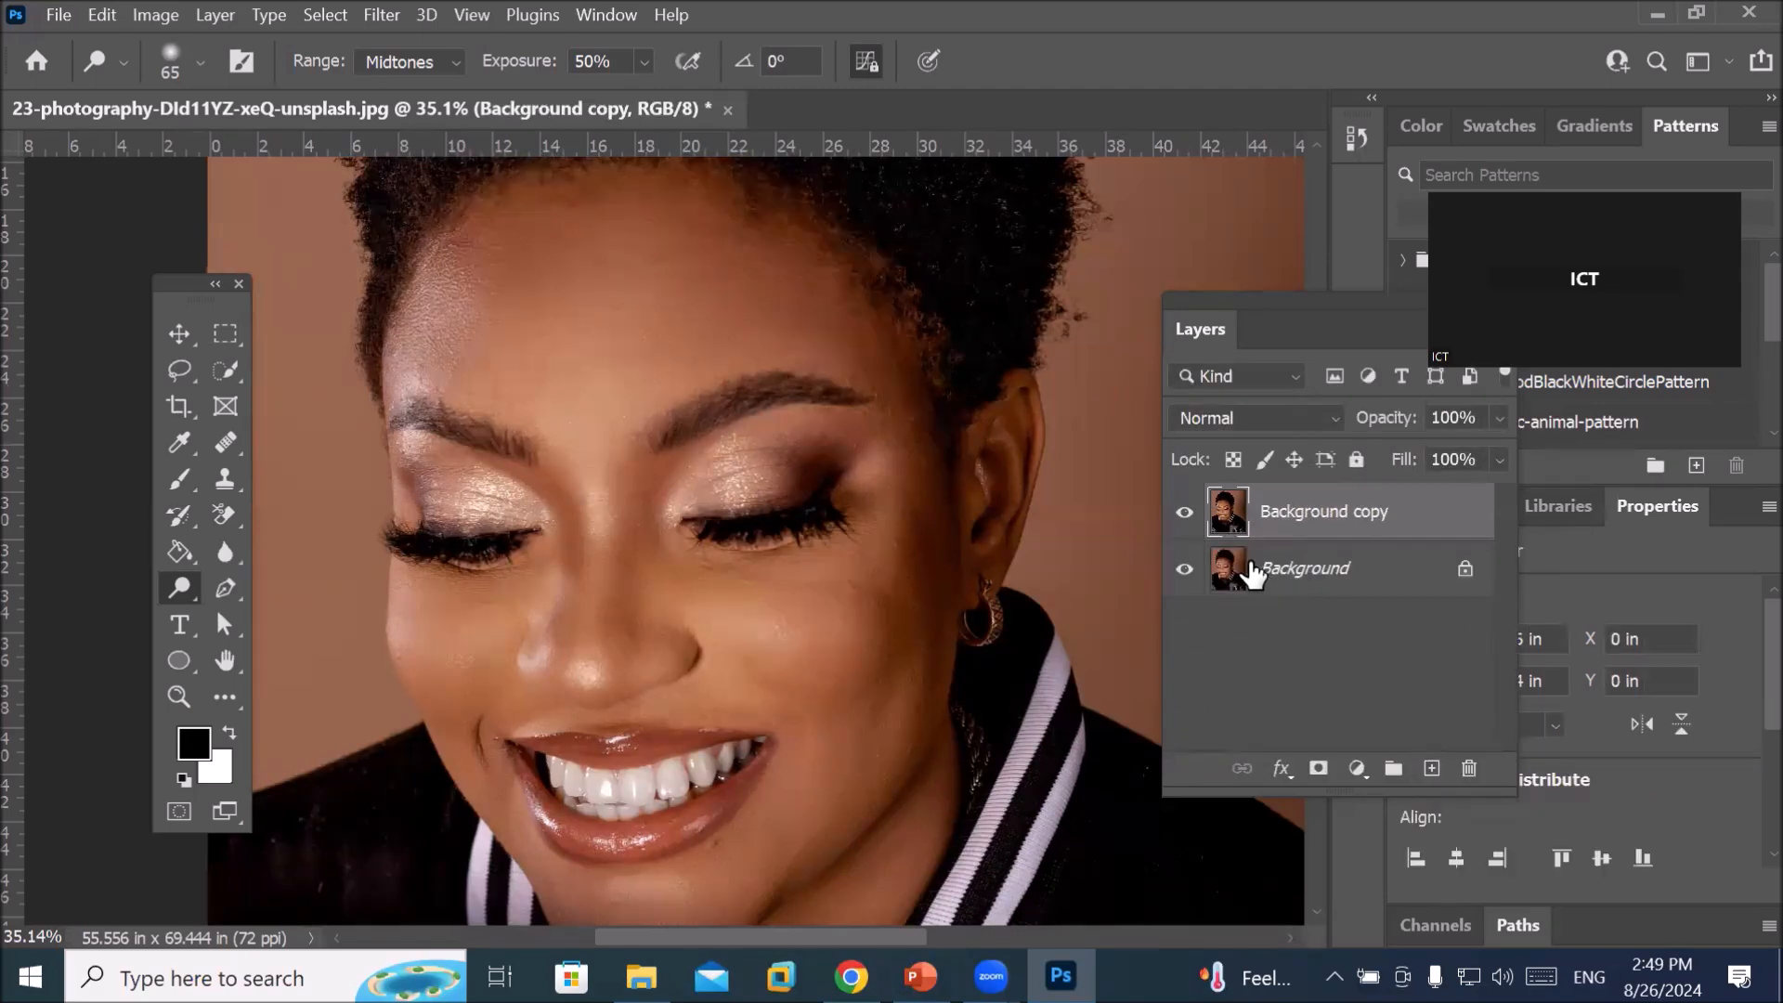
pyautogui.doubleClick(1297, 510)
pyautogui.write('AFTER')
pyautogui.press('Return')
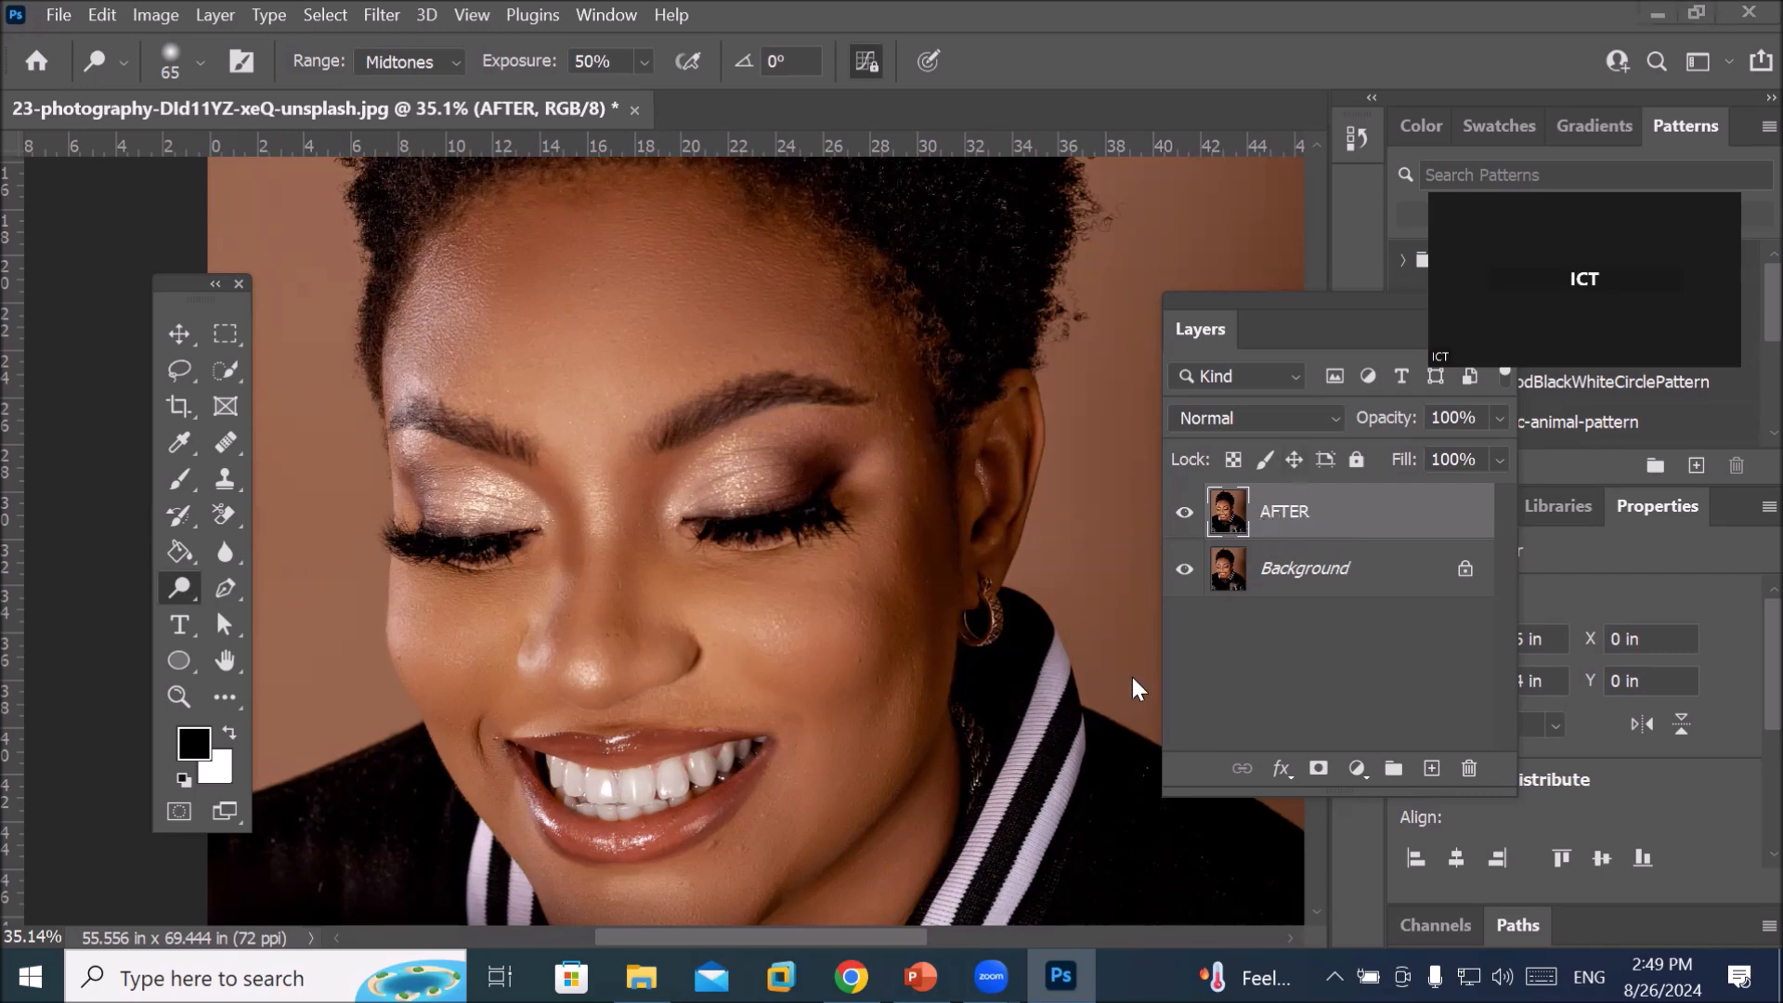
# Examine the face close up, select the Dodge Tool and review its Range options without changing the setting
pyautogui.scroll(-1, 817, 652)
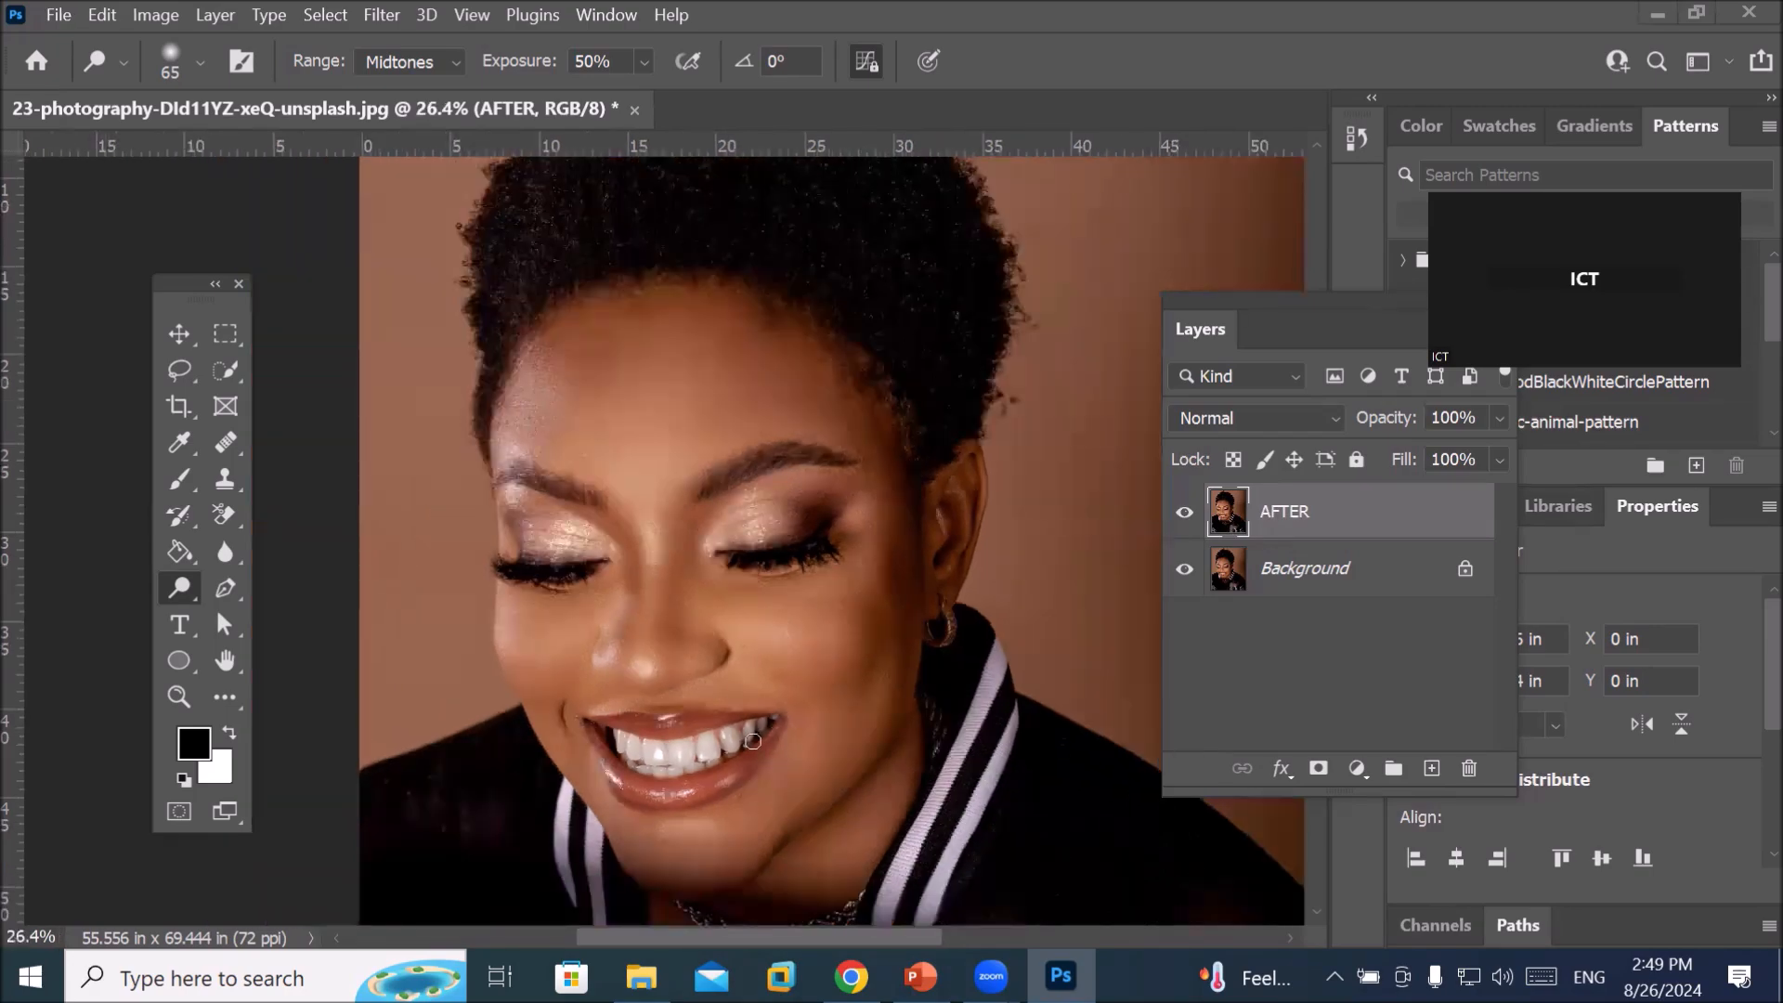
pyautogui.scroll(3, 536, 362)
pyautogui.scroll(1, 537, 359)
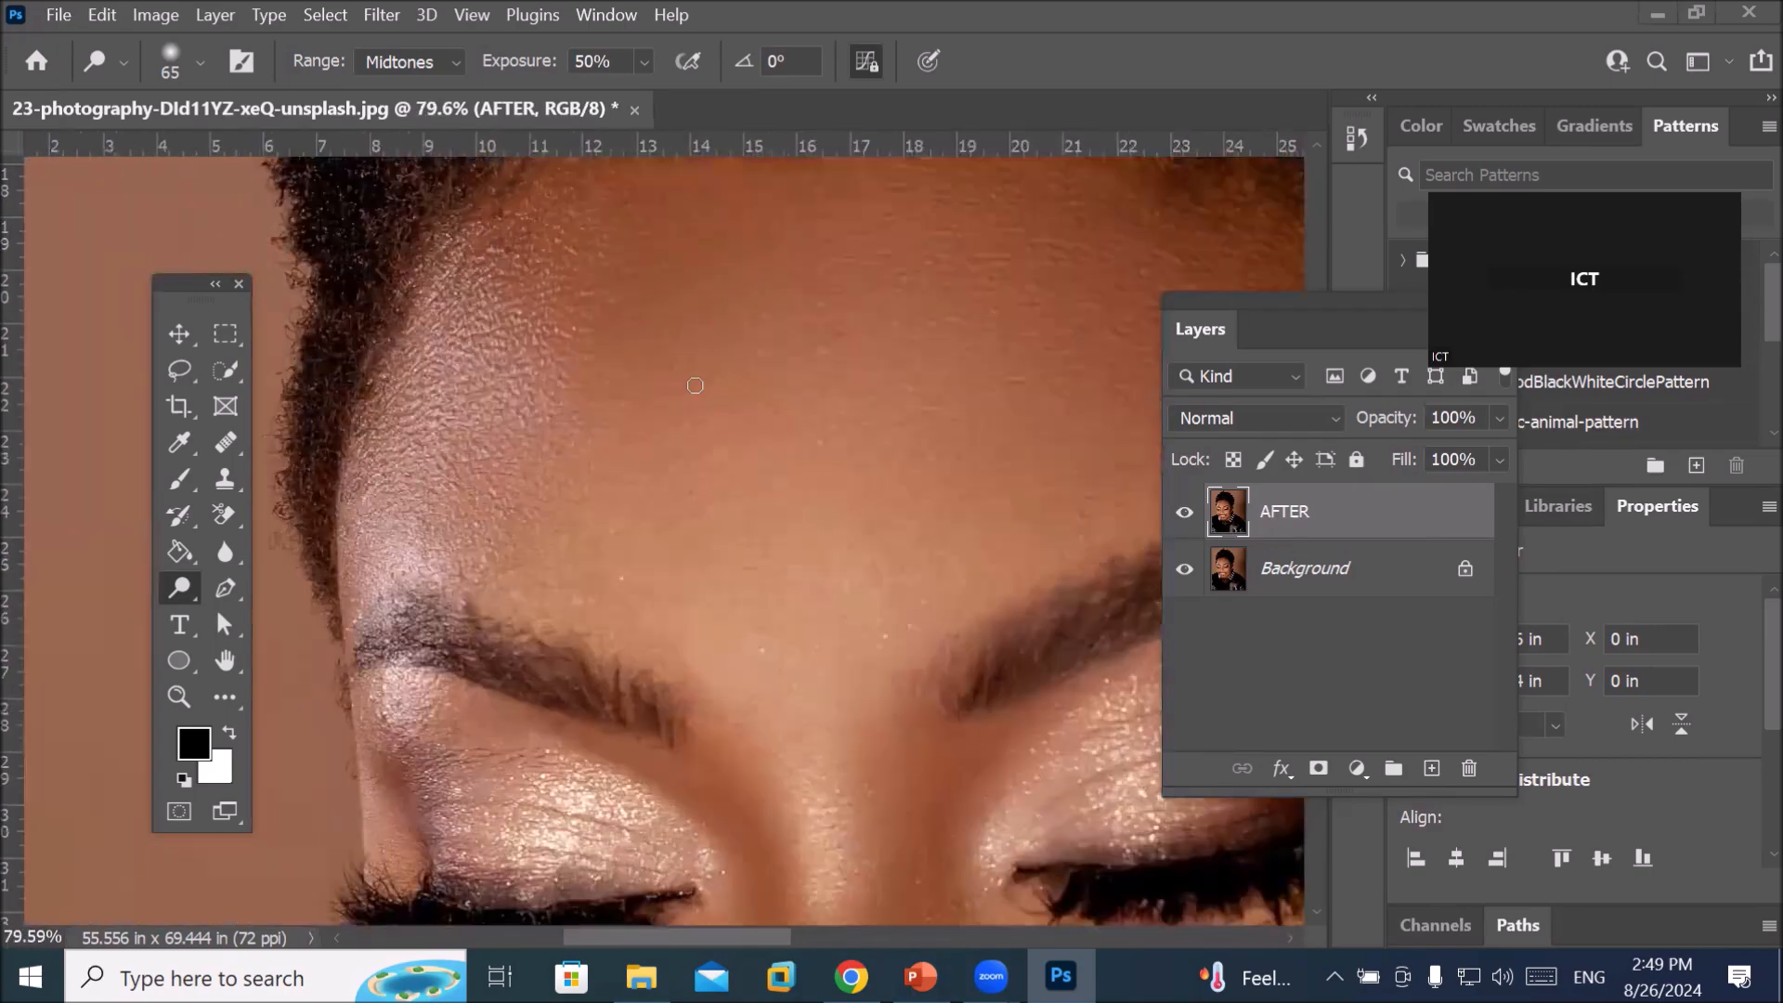
pyautogui.scroll(-4, 706, 376)
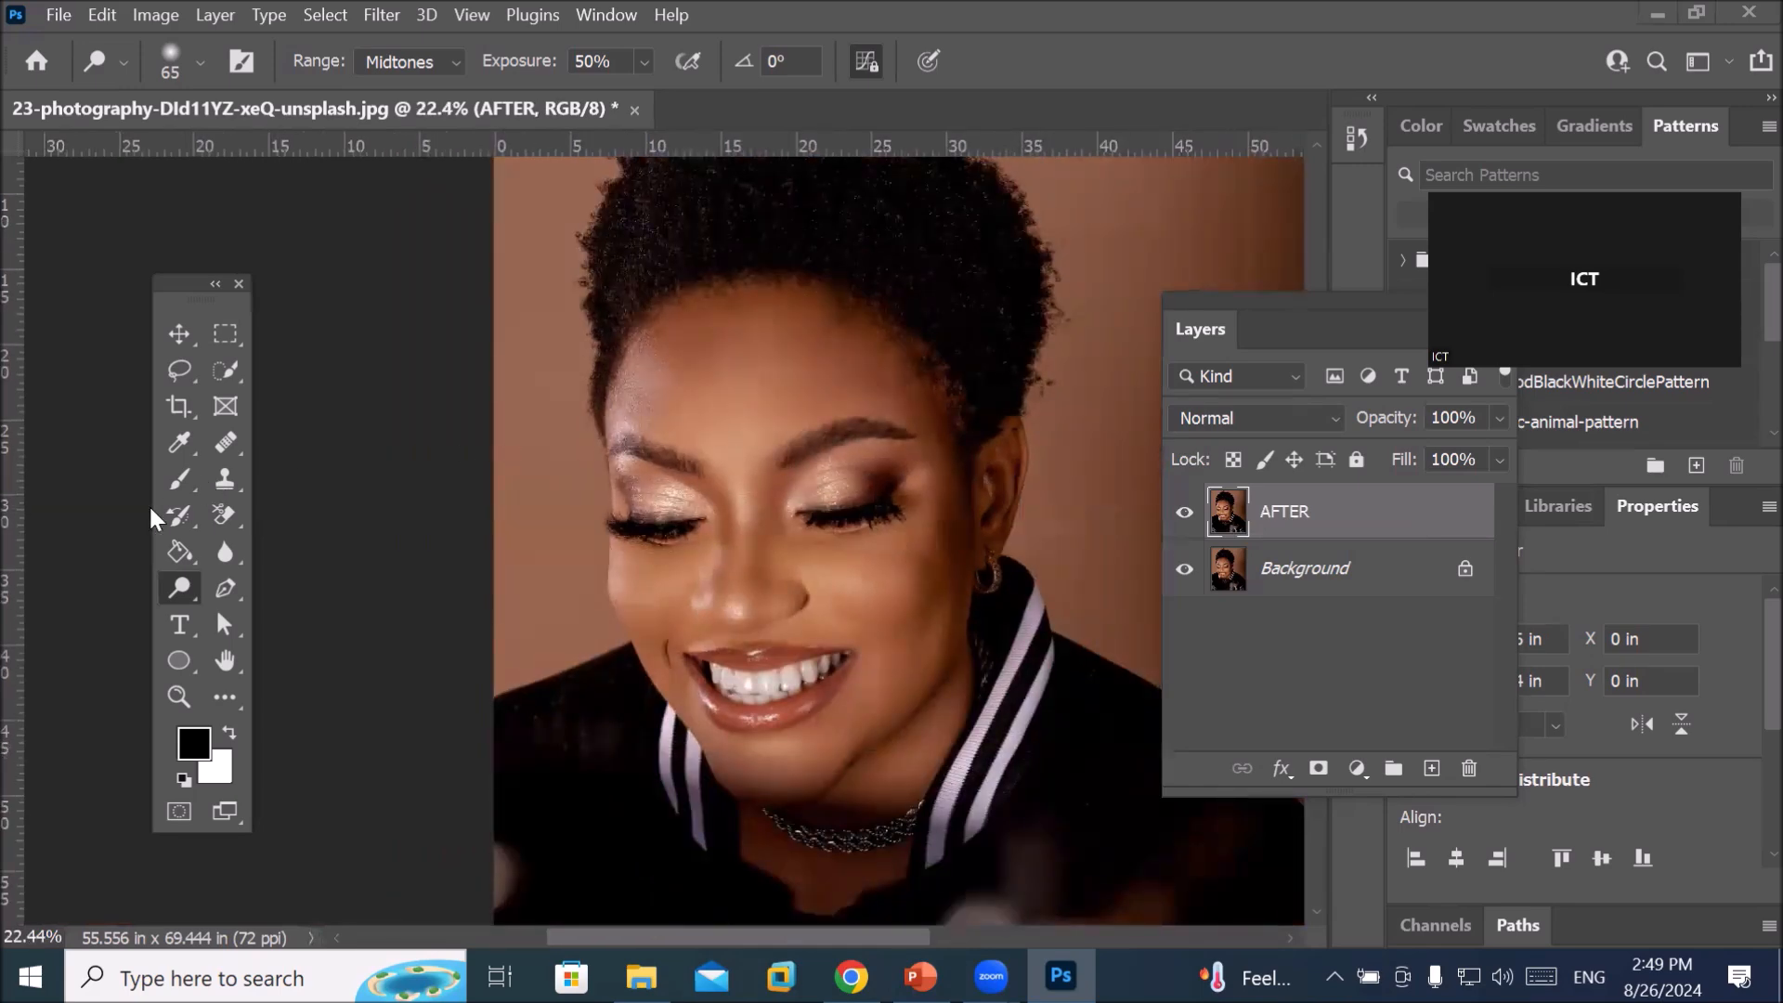
pyautogui.rightClick(178, 591)
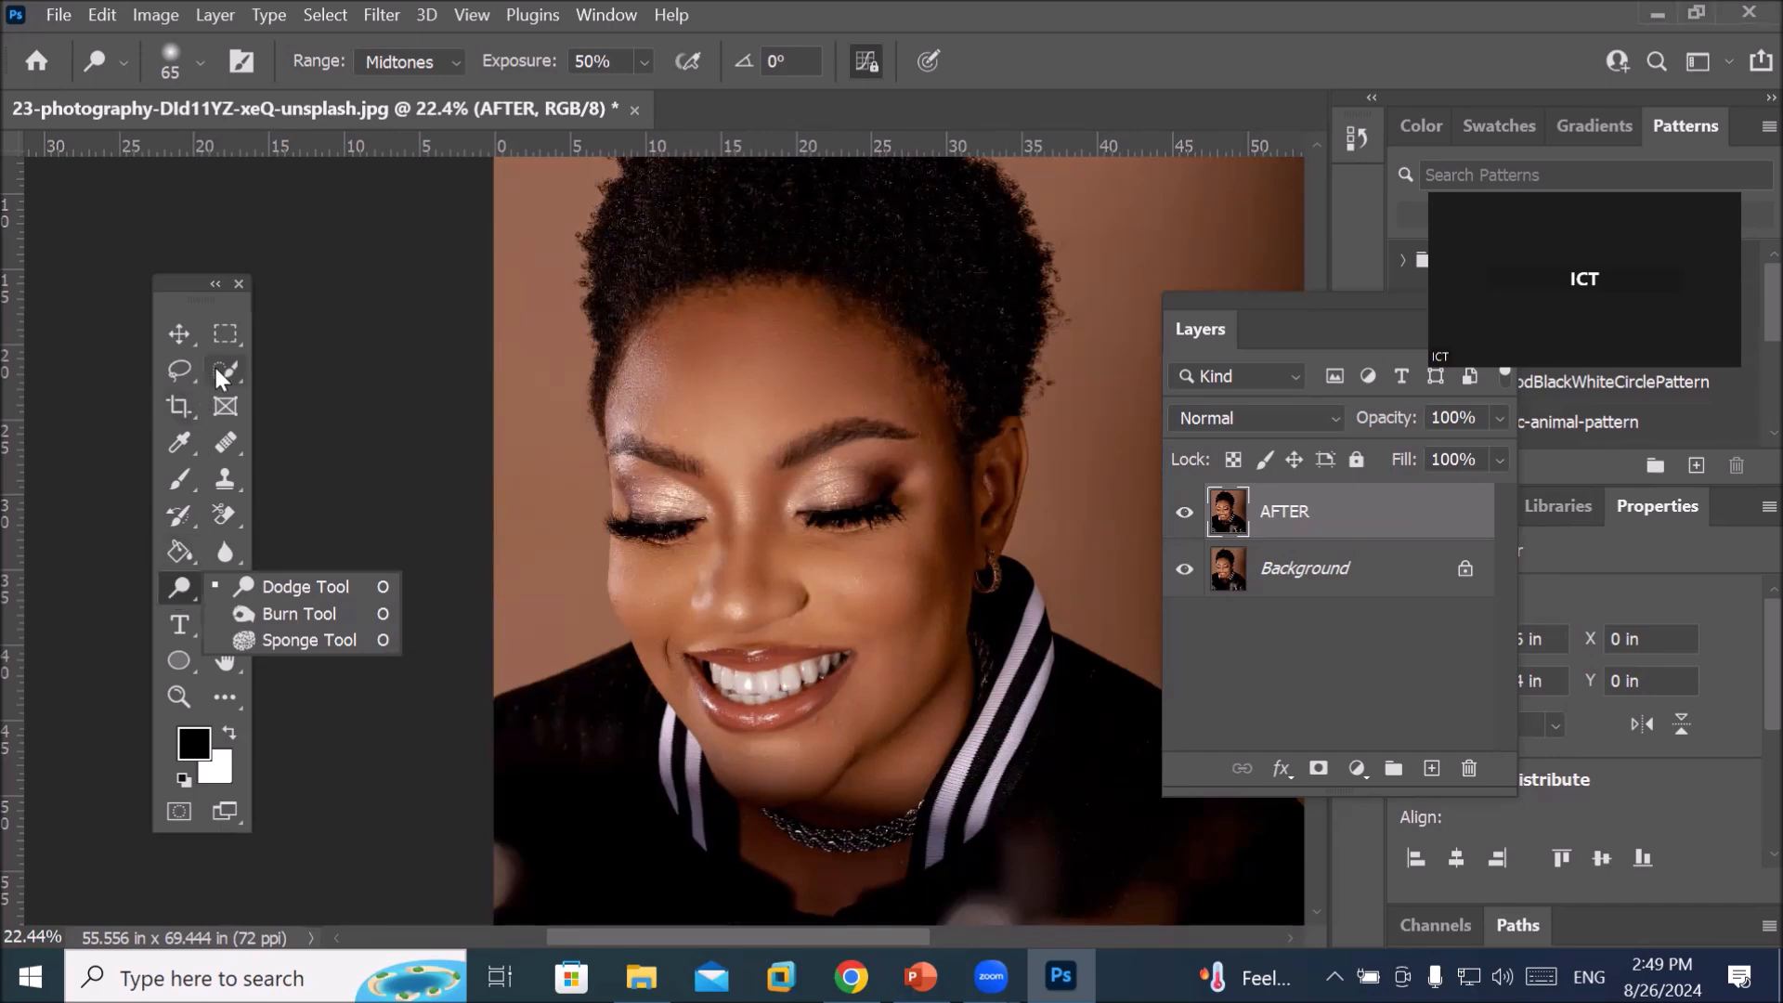
pyautogui.click(301, 585)
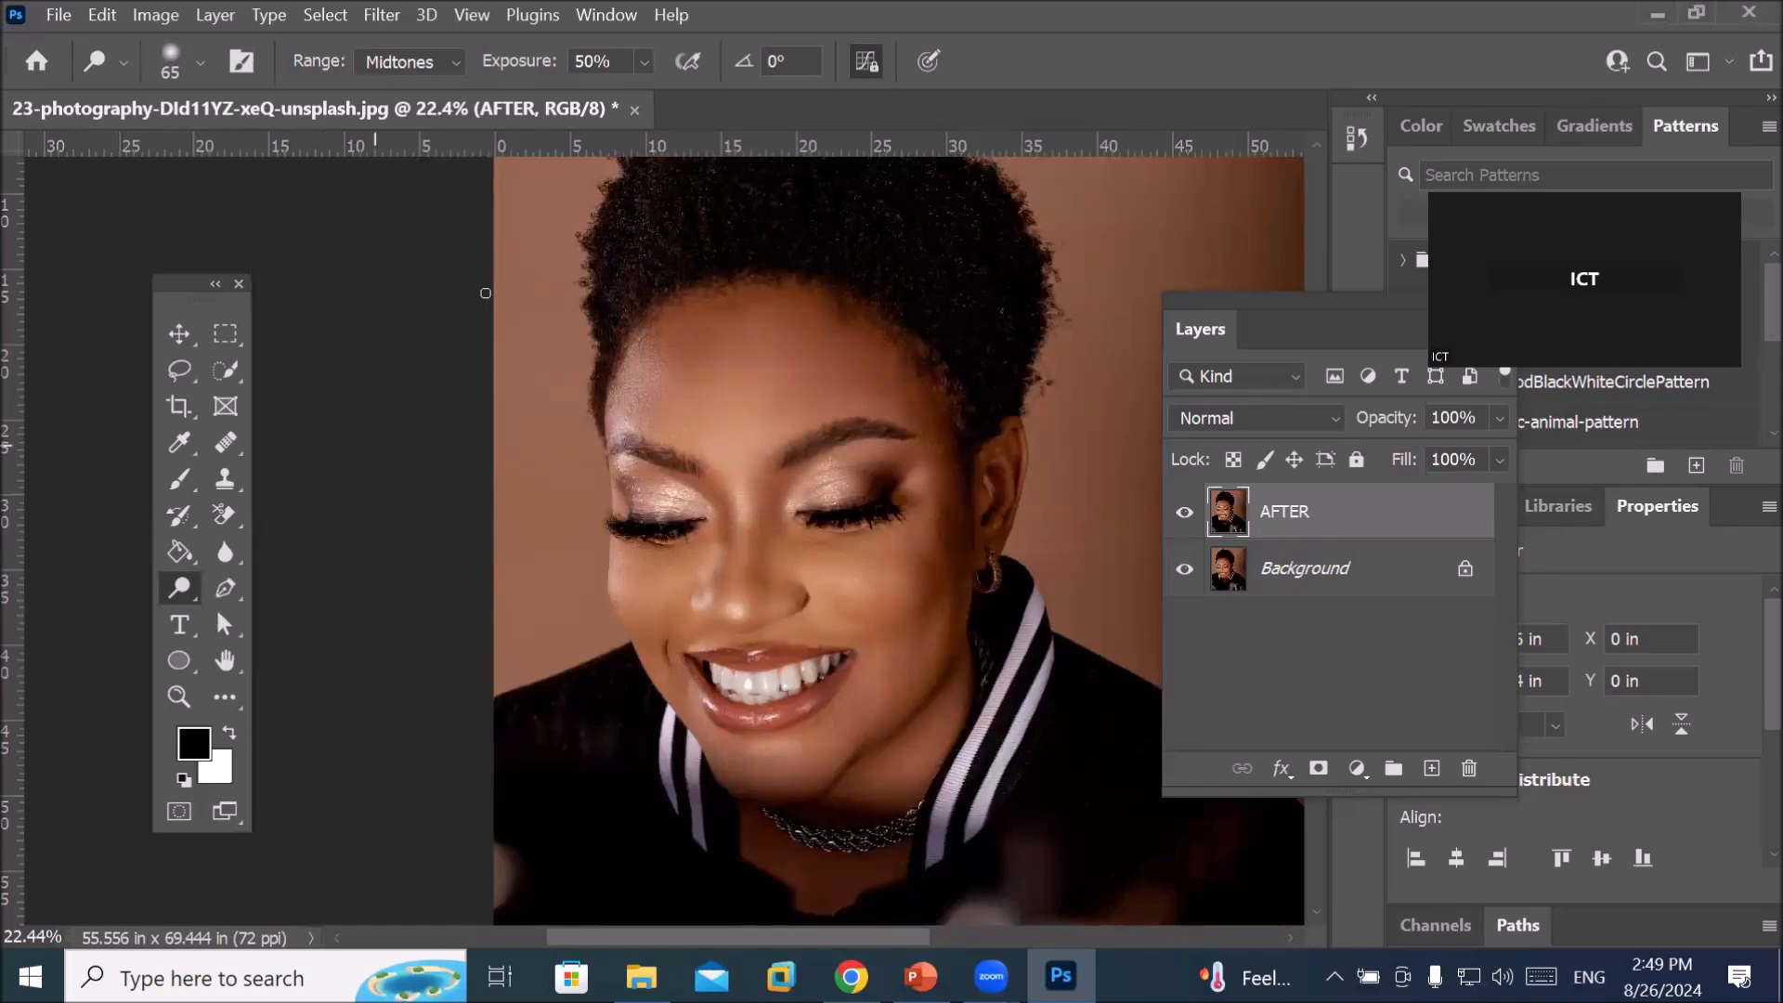
pyautogui.click(451, 65)
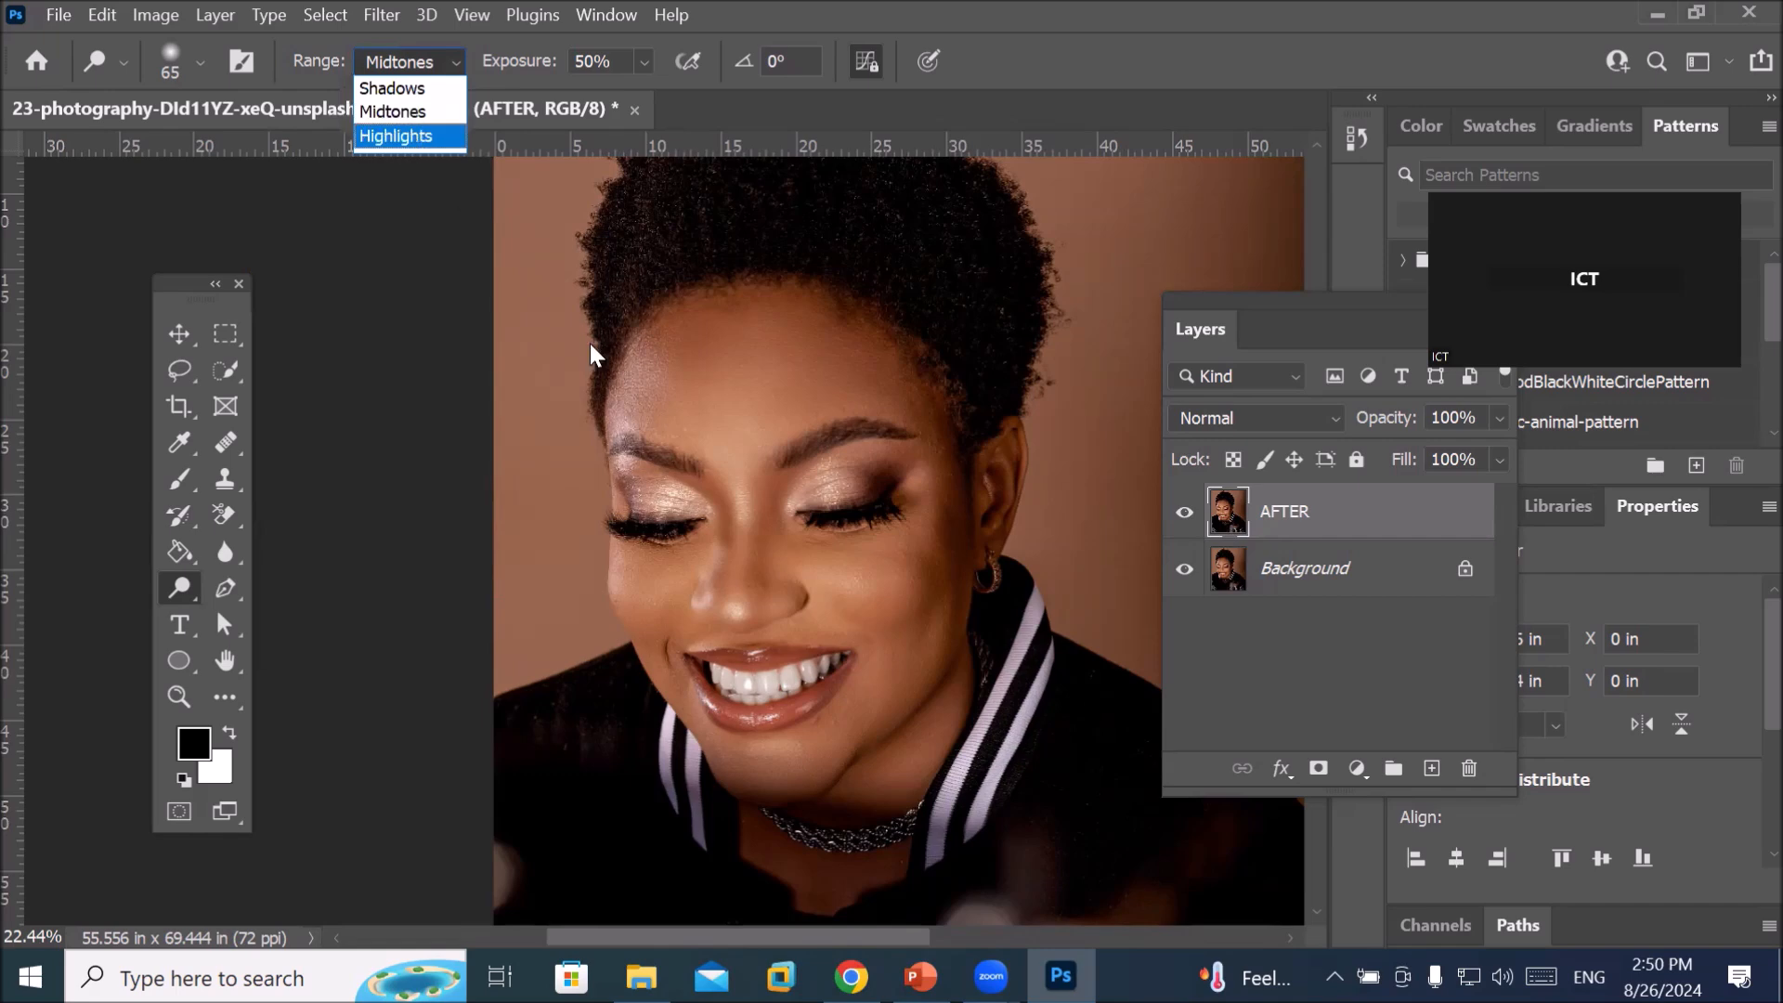
pyautogui.click(808, 683)
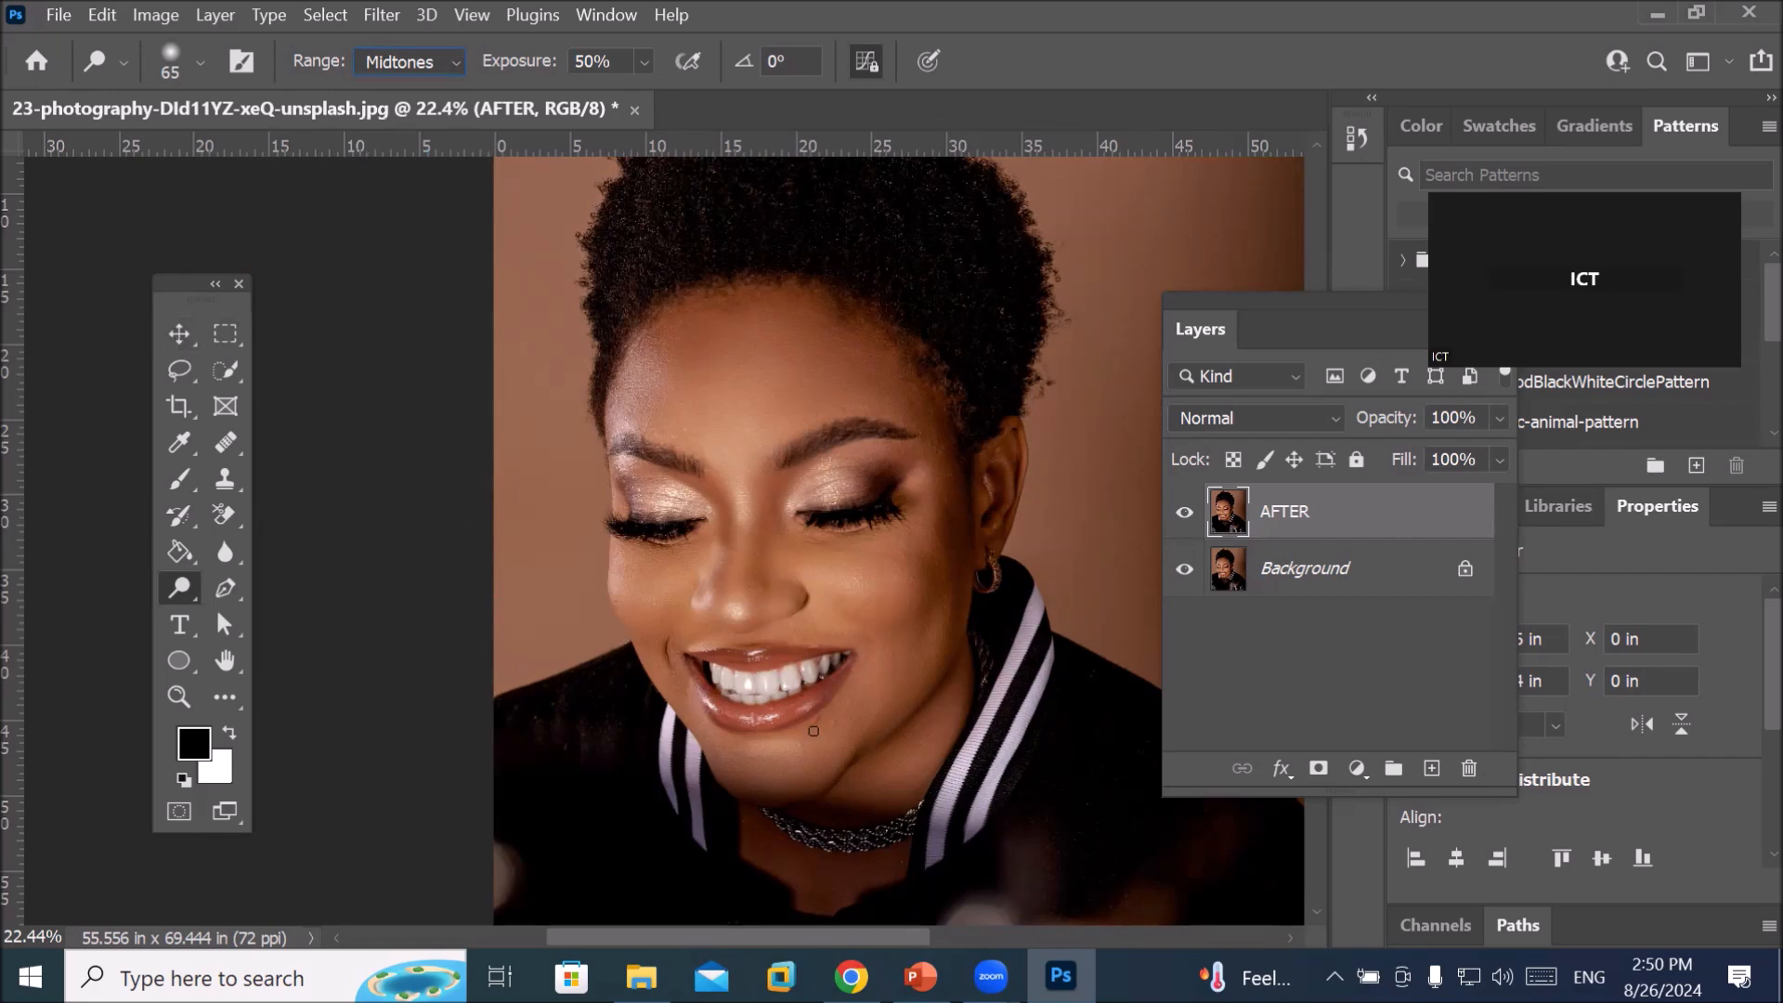
# Examine the bright and dark areas around the lips, teeth and eyes close up with the Move Tool active
pyautogui.click(179, 332)
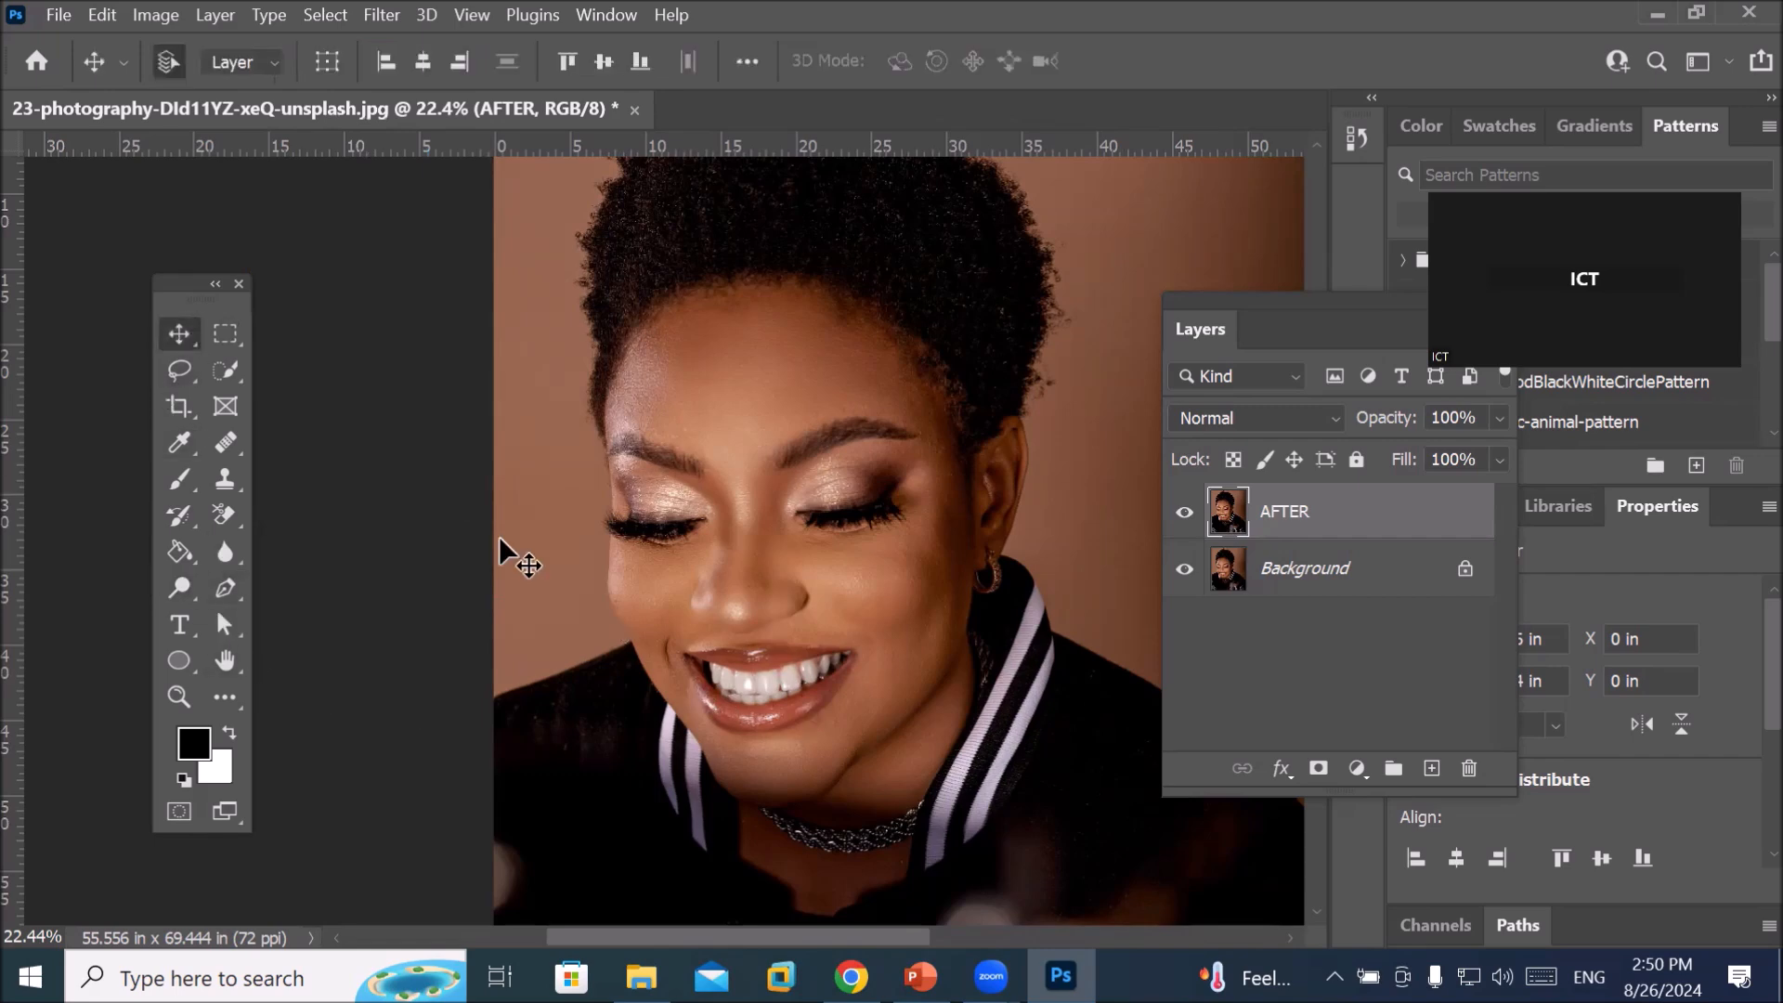
pyautogui.scroll(5, 827, 750)
pyautogui.scroll(3, 654, 700)
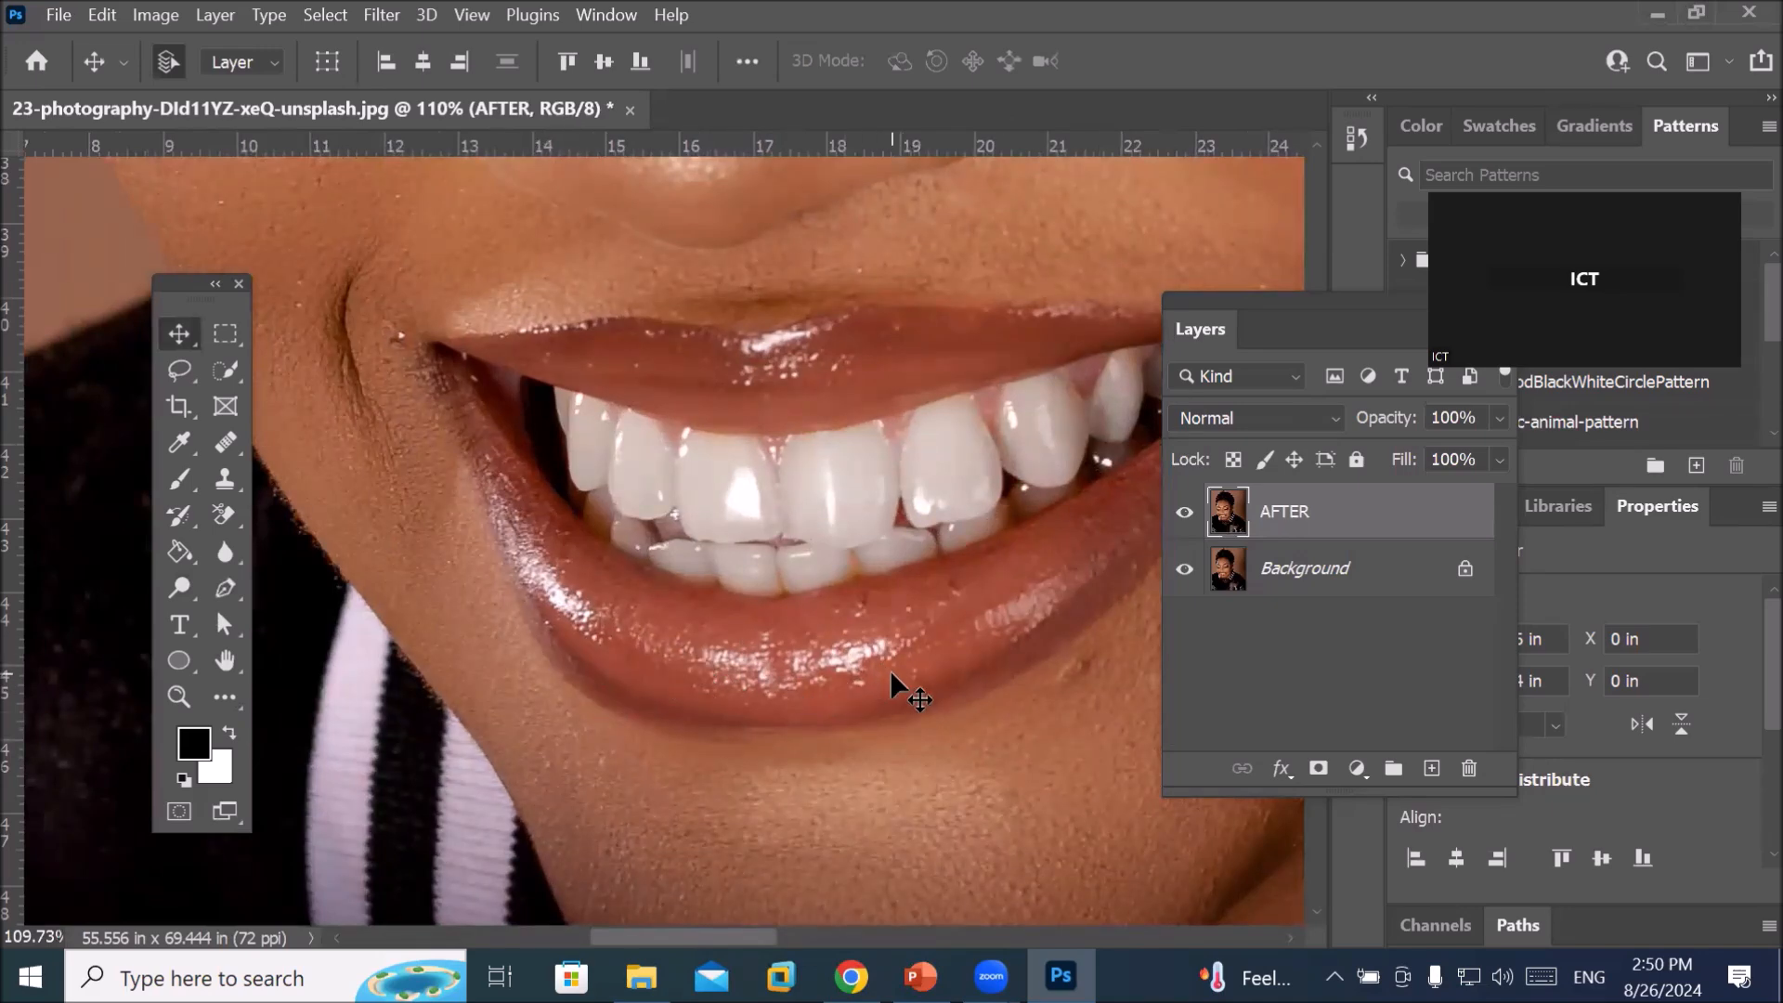
pyautogui.scroll(2, 890, 670)
pyautogui.scroll(-5, 888, 648)
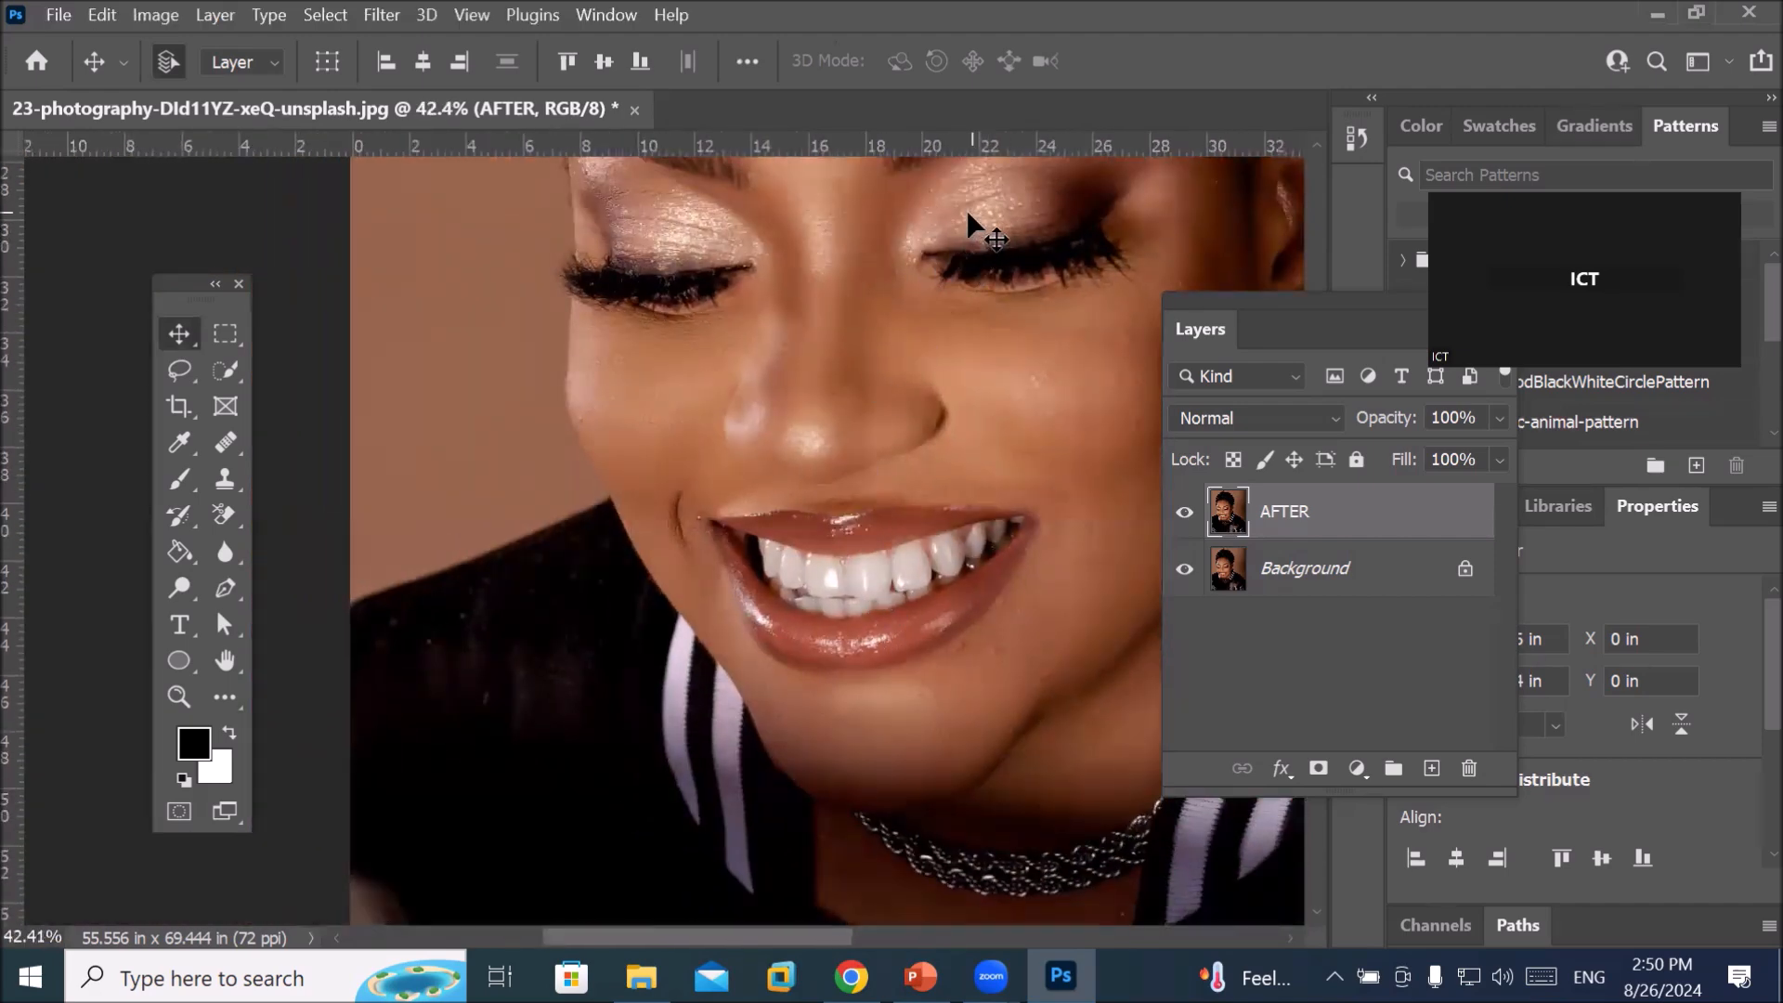
pyautogui.scroll(-2, 924, 213)
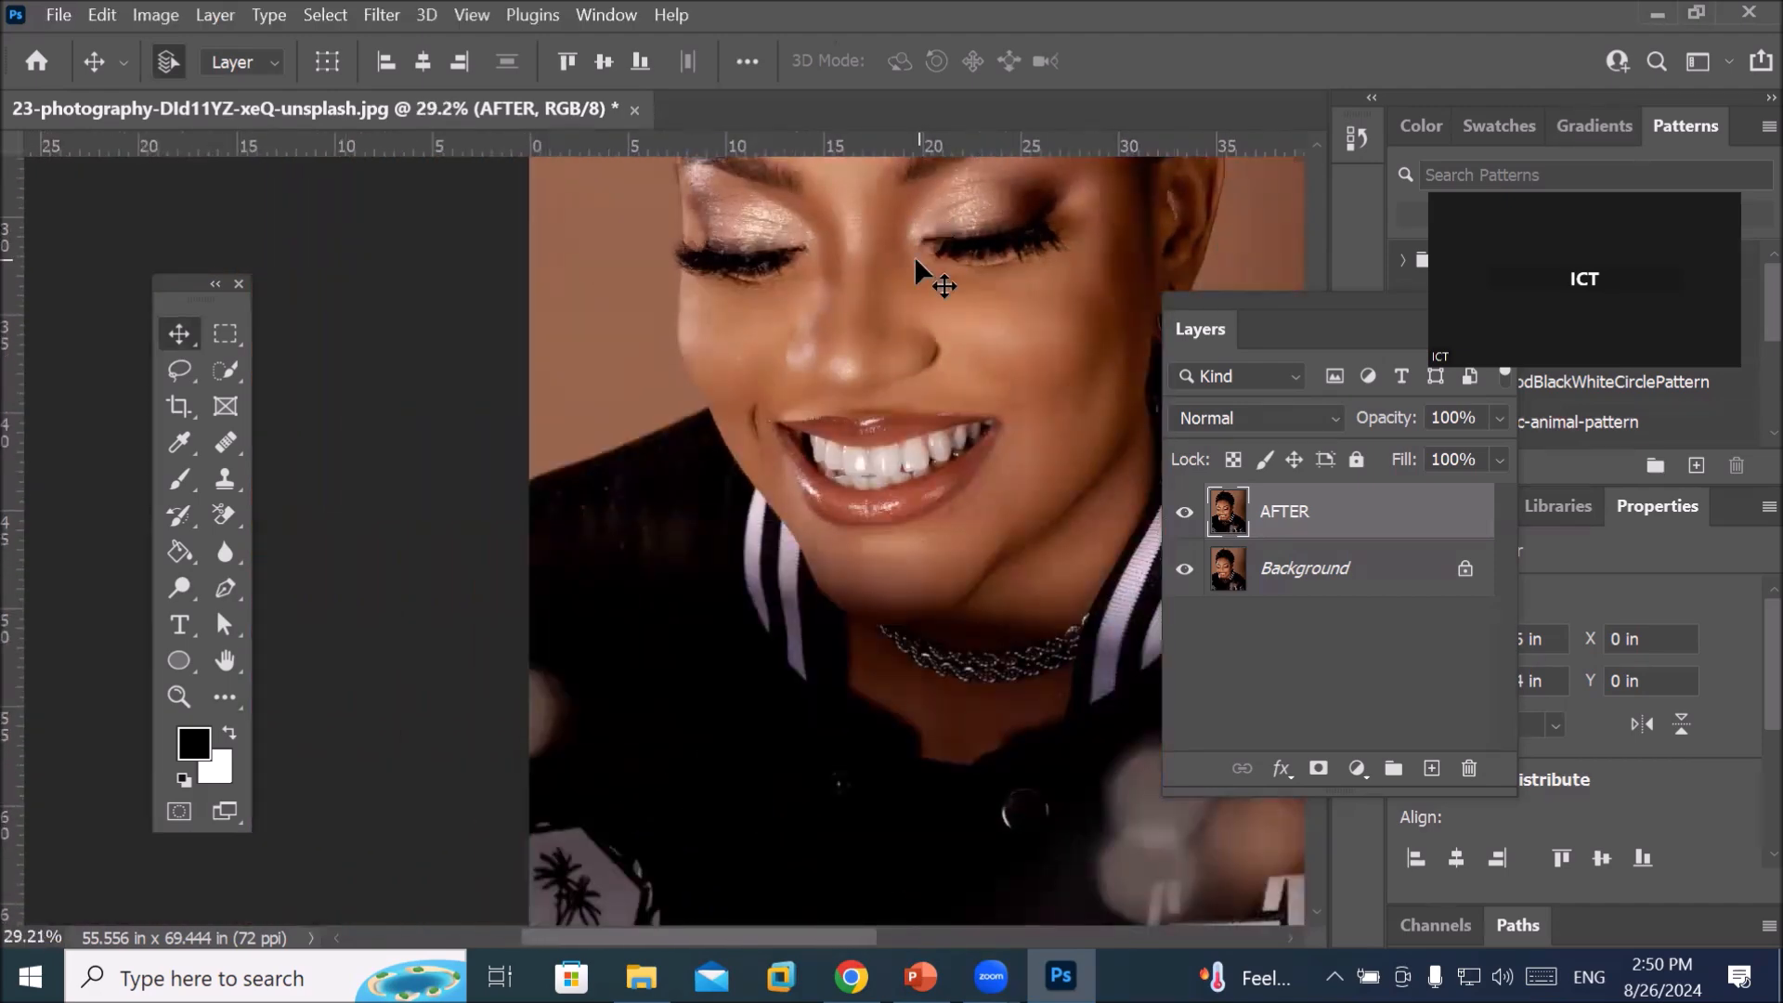
pyautogui.moveTo(920, 226); pyautogui.dragTo(757, 475)
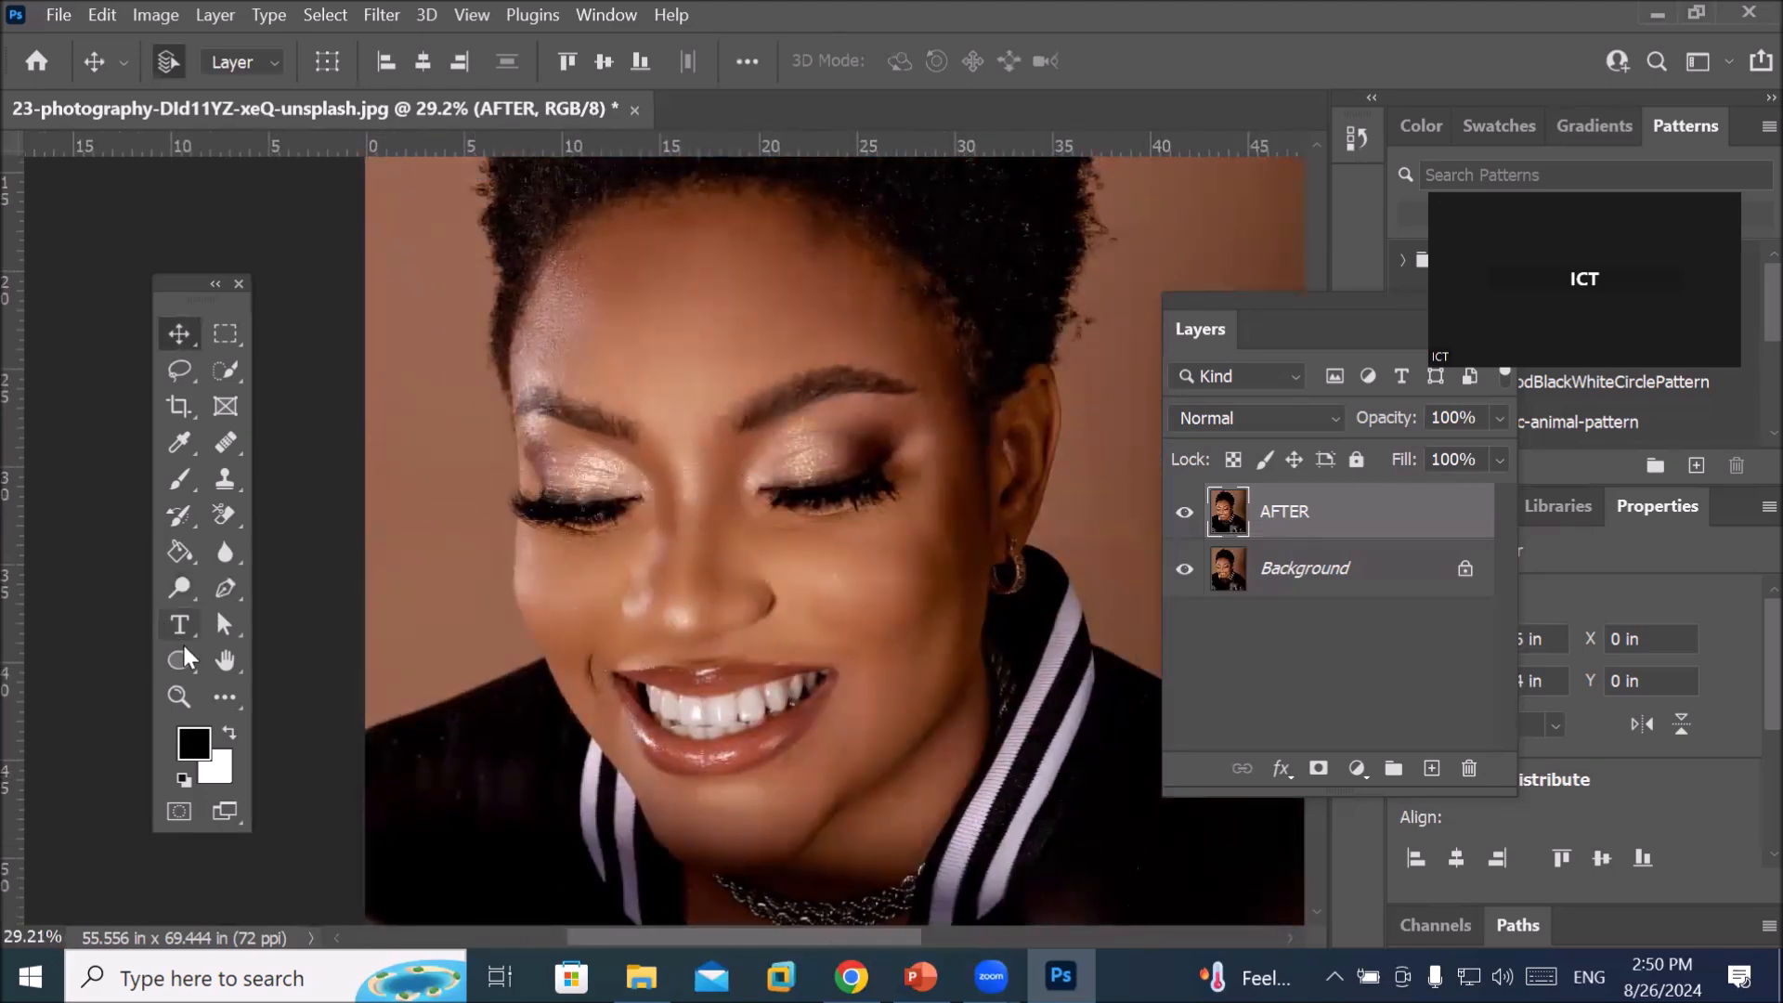
# Set the Dodge Tool's range to Shadows and its exposure to 48%
pyautogui.click(178, 588)
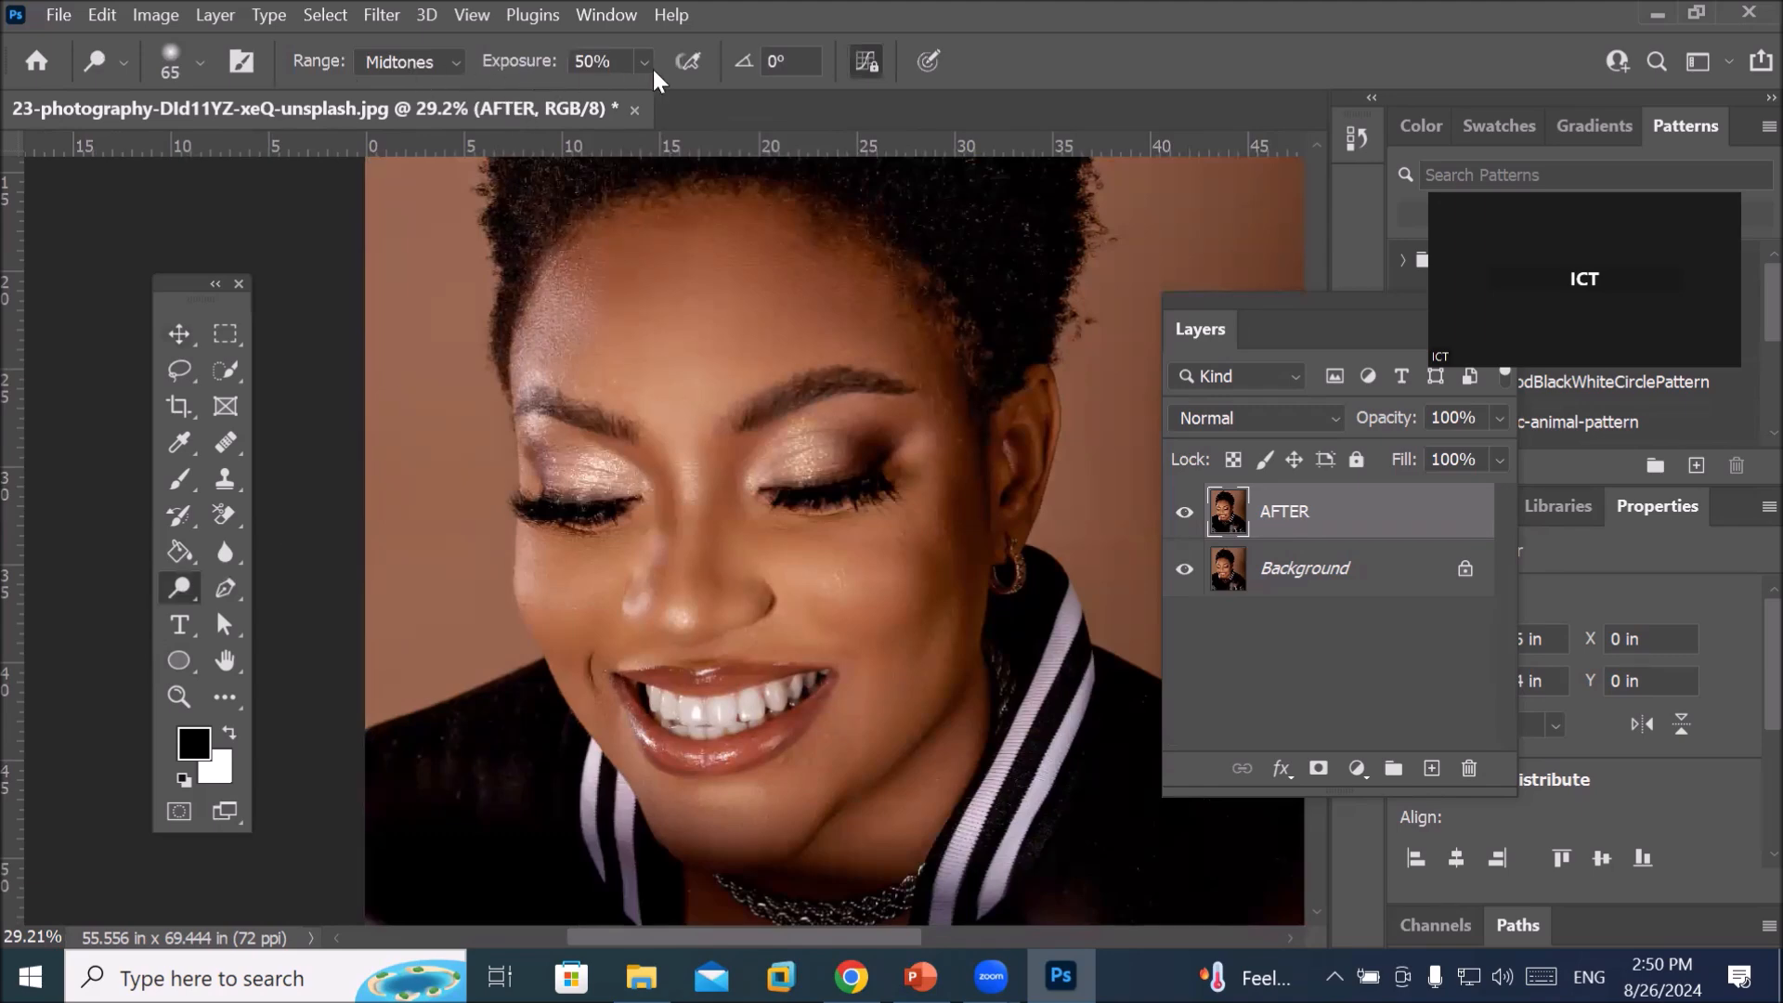
pyautogui.click(426, 65)
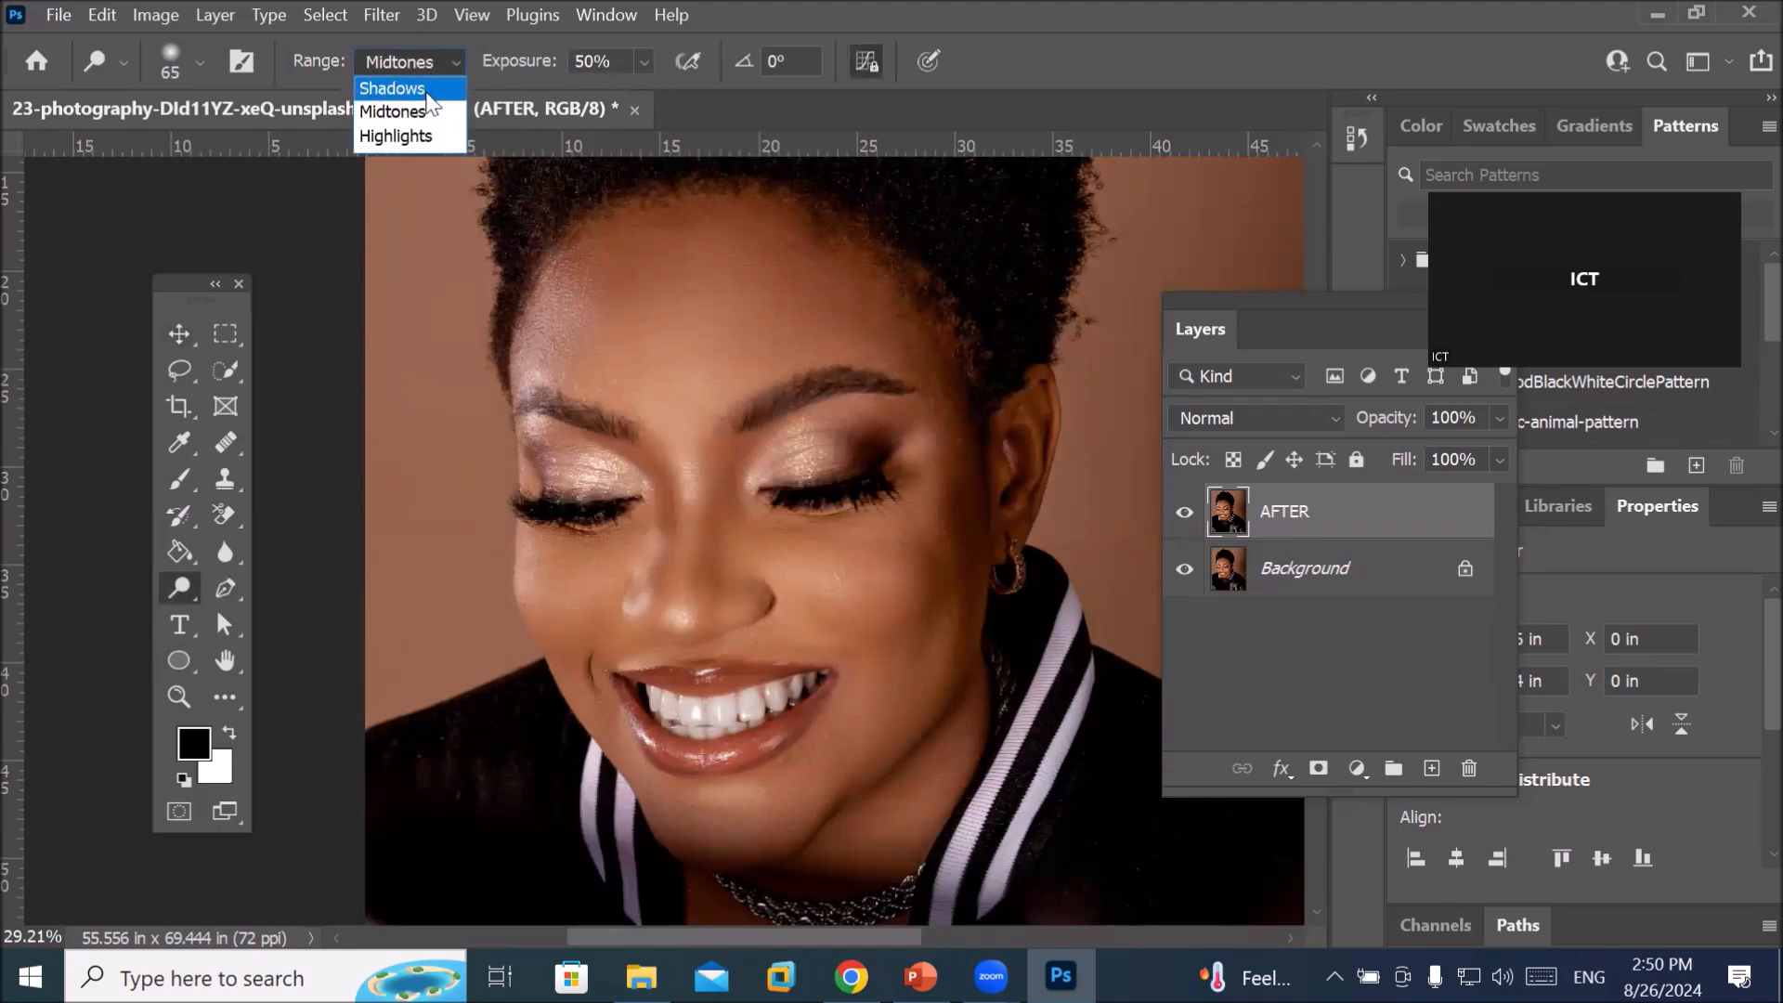
pyautogui.click(430, 89)
pyautogui.click(644, 63)
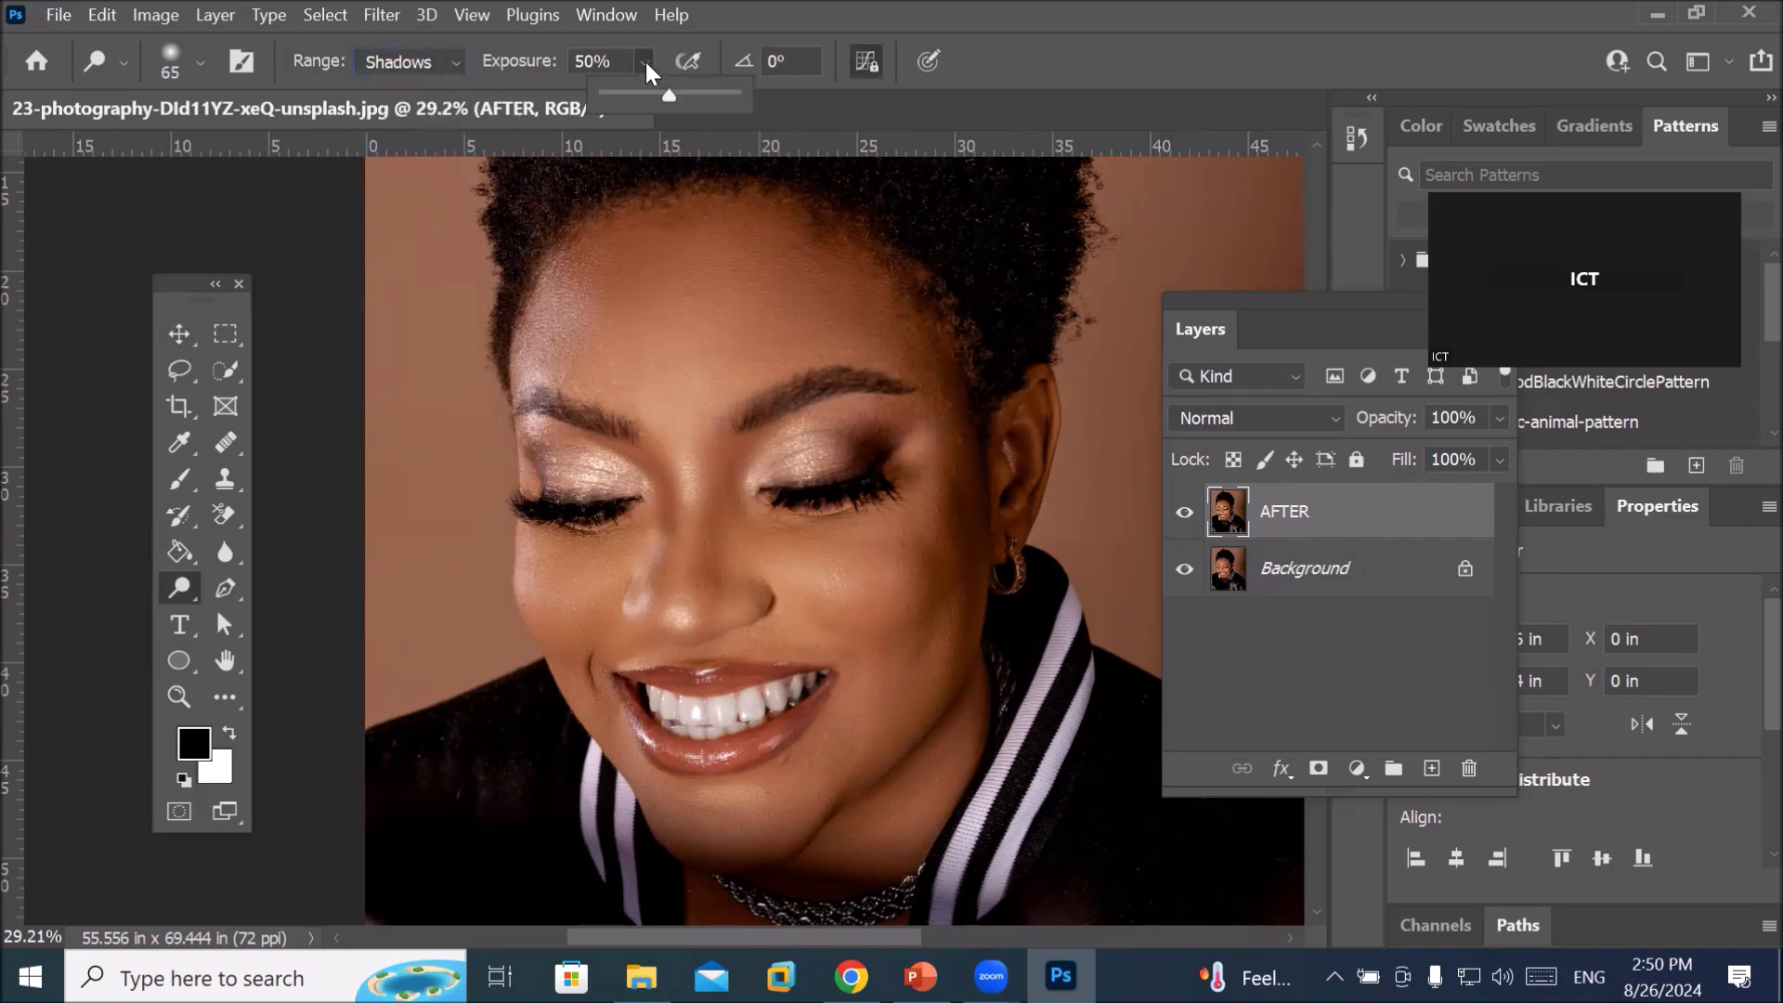
pyautogui.moveTo(670, 96)
pyautogui.mouseDown()
pyautogui.moveTo(743, 93)
pyautogui.moveTo(604, 93)
pyautogui.moveTo(710, 102)
pyautogui.moveTo(611, 96)
pyautogui.moveTo(666, 102)
pyautogui.mouseUp()
pyautogui.click(183, 587)
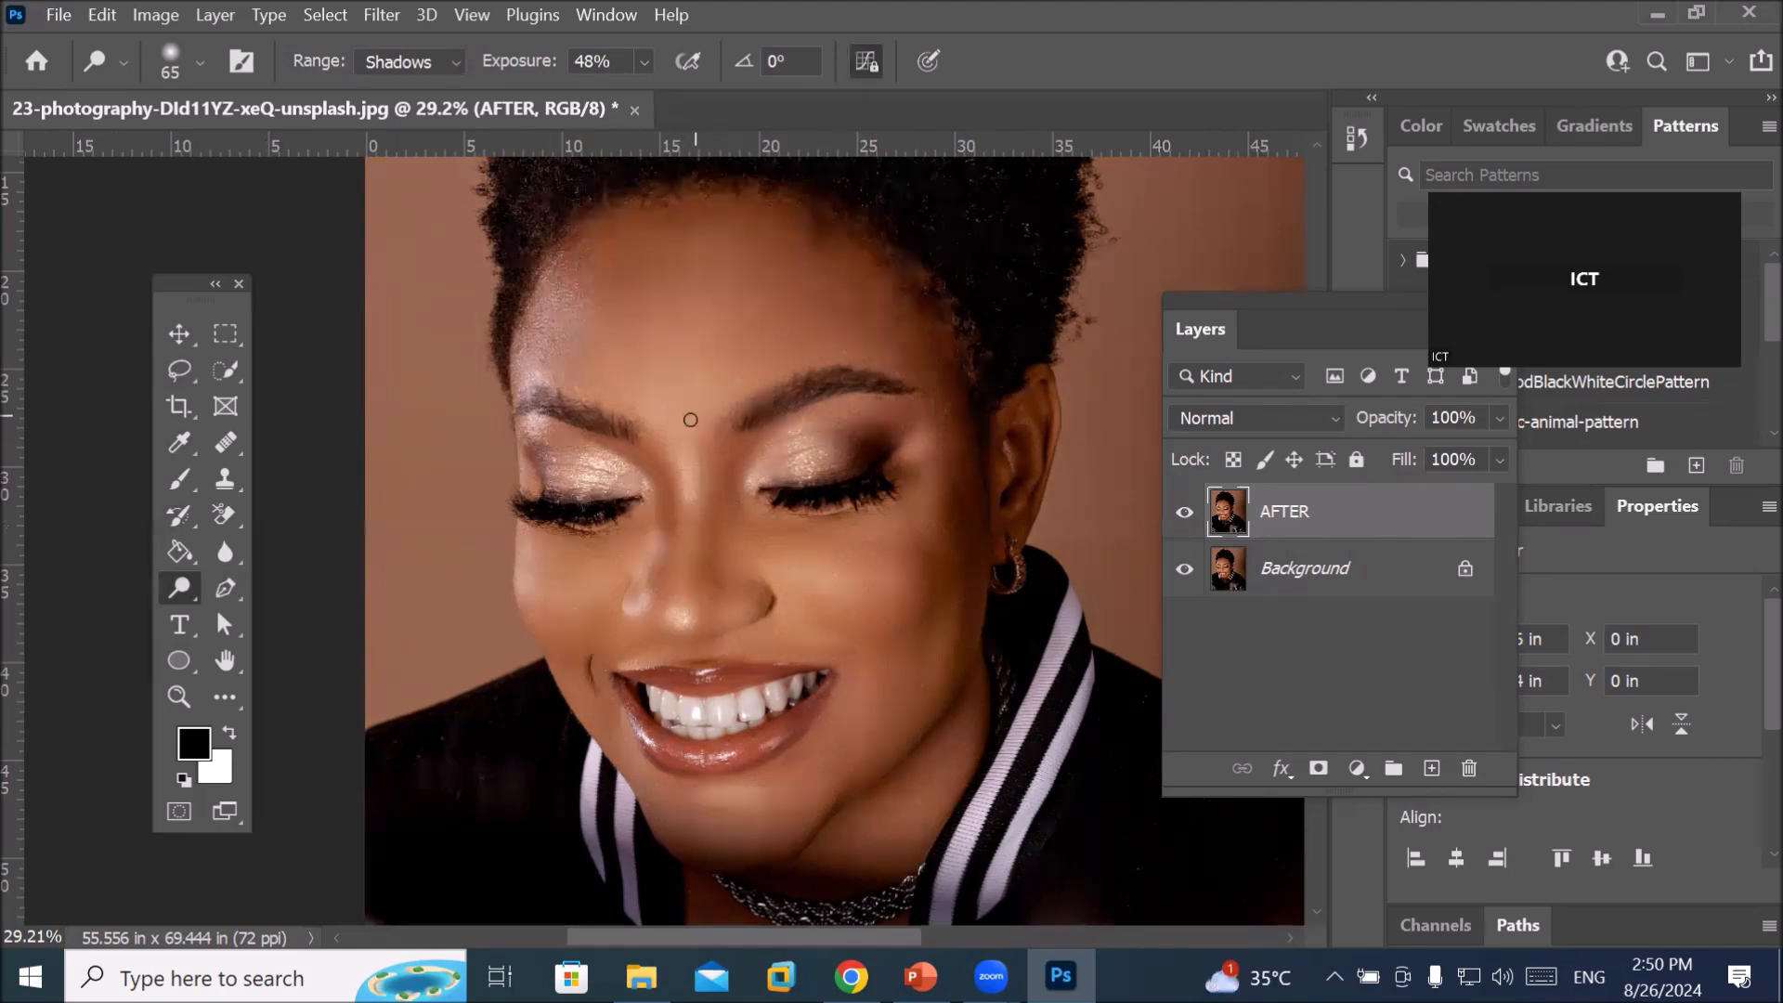
# Enlarge the Dodge brush to 250 and lighten the forehead near the hairline on the AFTER layer
pyautogui.press(']')
pyautogui.press(']')
pyautogui.press(']')
pyautogui.press(']')
pyautogui.press(']')
pyautogui.press(']')
pyautogui.press(']')
pyautogui.press(']')
pyautogui.press(']')
pyautogui.press(']')
pyautogui.moveTo(579, 294)
pyautogui.mouseDown()
pyautogui.moveTo(658, 288)
pyautogui.moveTo(790, 330)
pyautogui.moveTo(587, 332)
pyautogui.mouseUp()
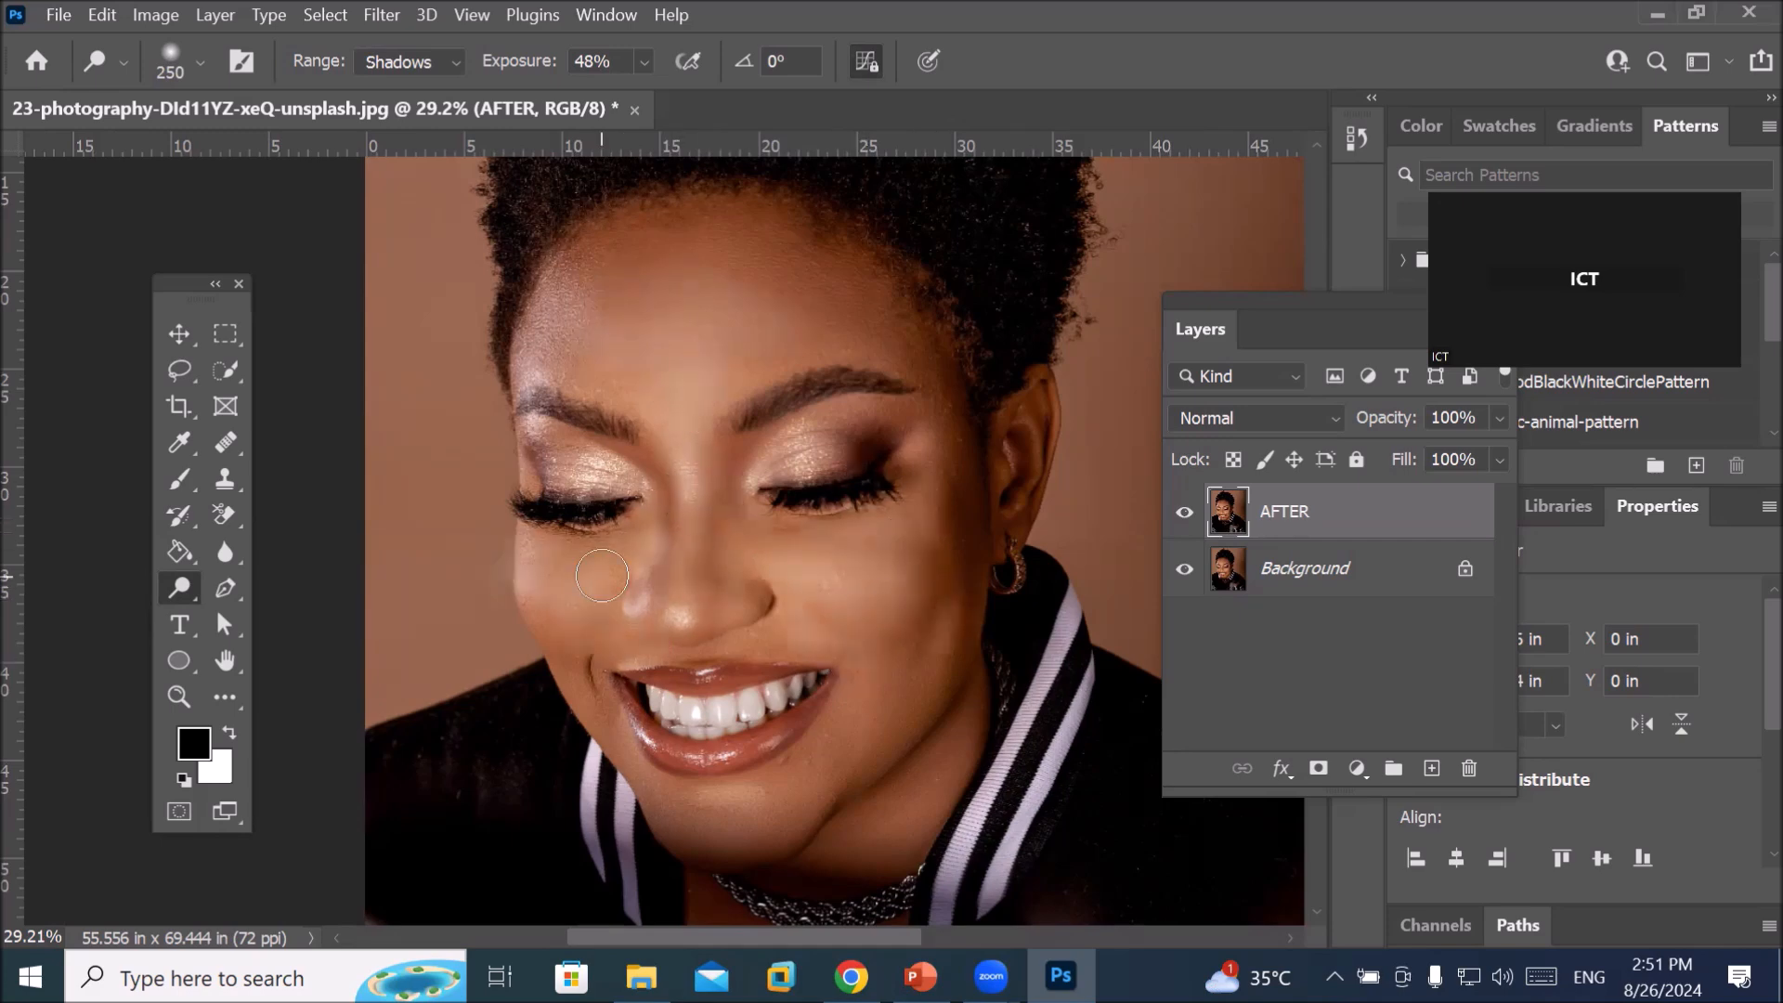
# Enlarge the Dodge brush to 900 and lighten the face from the forehead down to the chin
pyautogui.press(']')
pyautogui.press(']')
pyautogui.press(']')
pyautogui.press(']')
pyautogui.press(']')
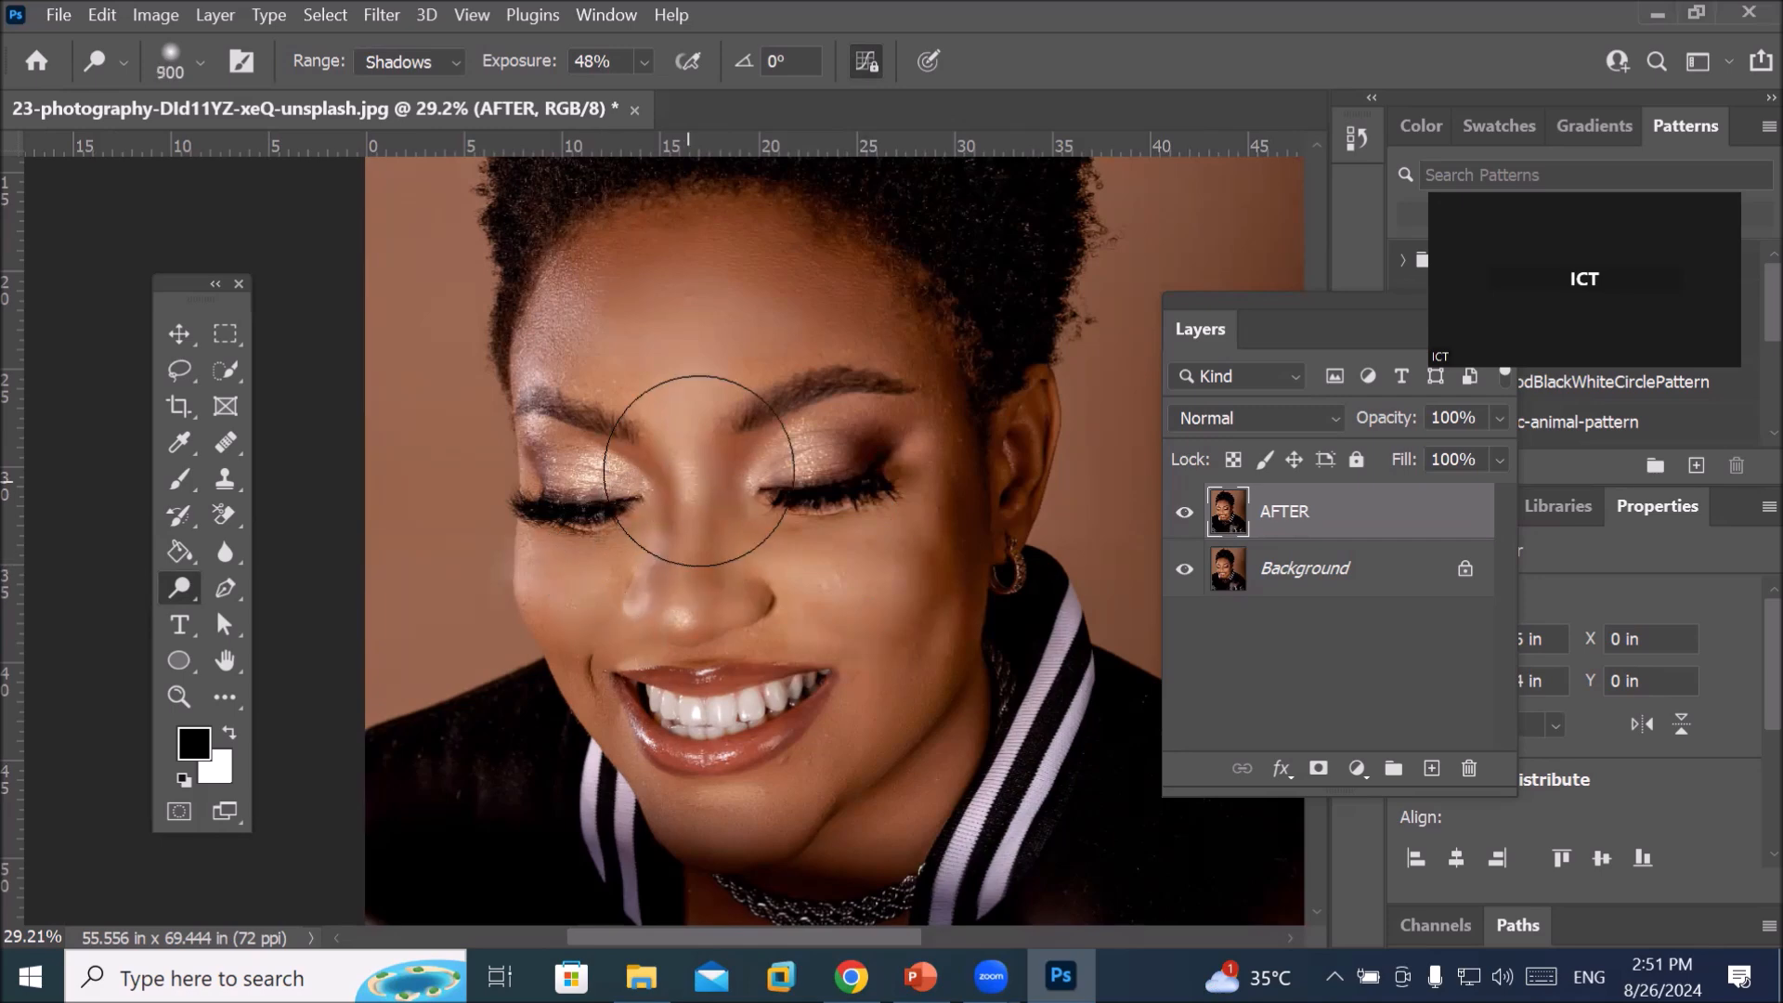
pyautogui.moveTo(621, 400)
pyautogui.mouseDown()
pyautogui.moveTo(736, 594)
pyautogui.moveTo(842, 712)
pyautogui.moveTo(736, 597)
pyautogui.moveTo(747, 548)
pyautogui.moveTo(650, 631)
pyautogui.moveTo(617, 623)
pyautogui.moveTo(979, 587)
pyautogui.moveTo(926, 574)
pyautogui.moveTo(578, 668)
pyautogui.moveTo(817, 585)
pyautogui.moveTo(839, 673)
pyautogui.moveTo(889, 720)
pyautogui.moveTo(748, 740)
pyautogui.mouseUp()
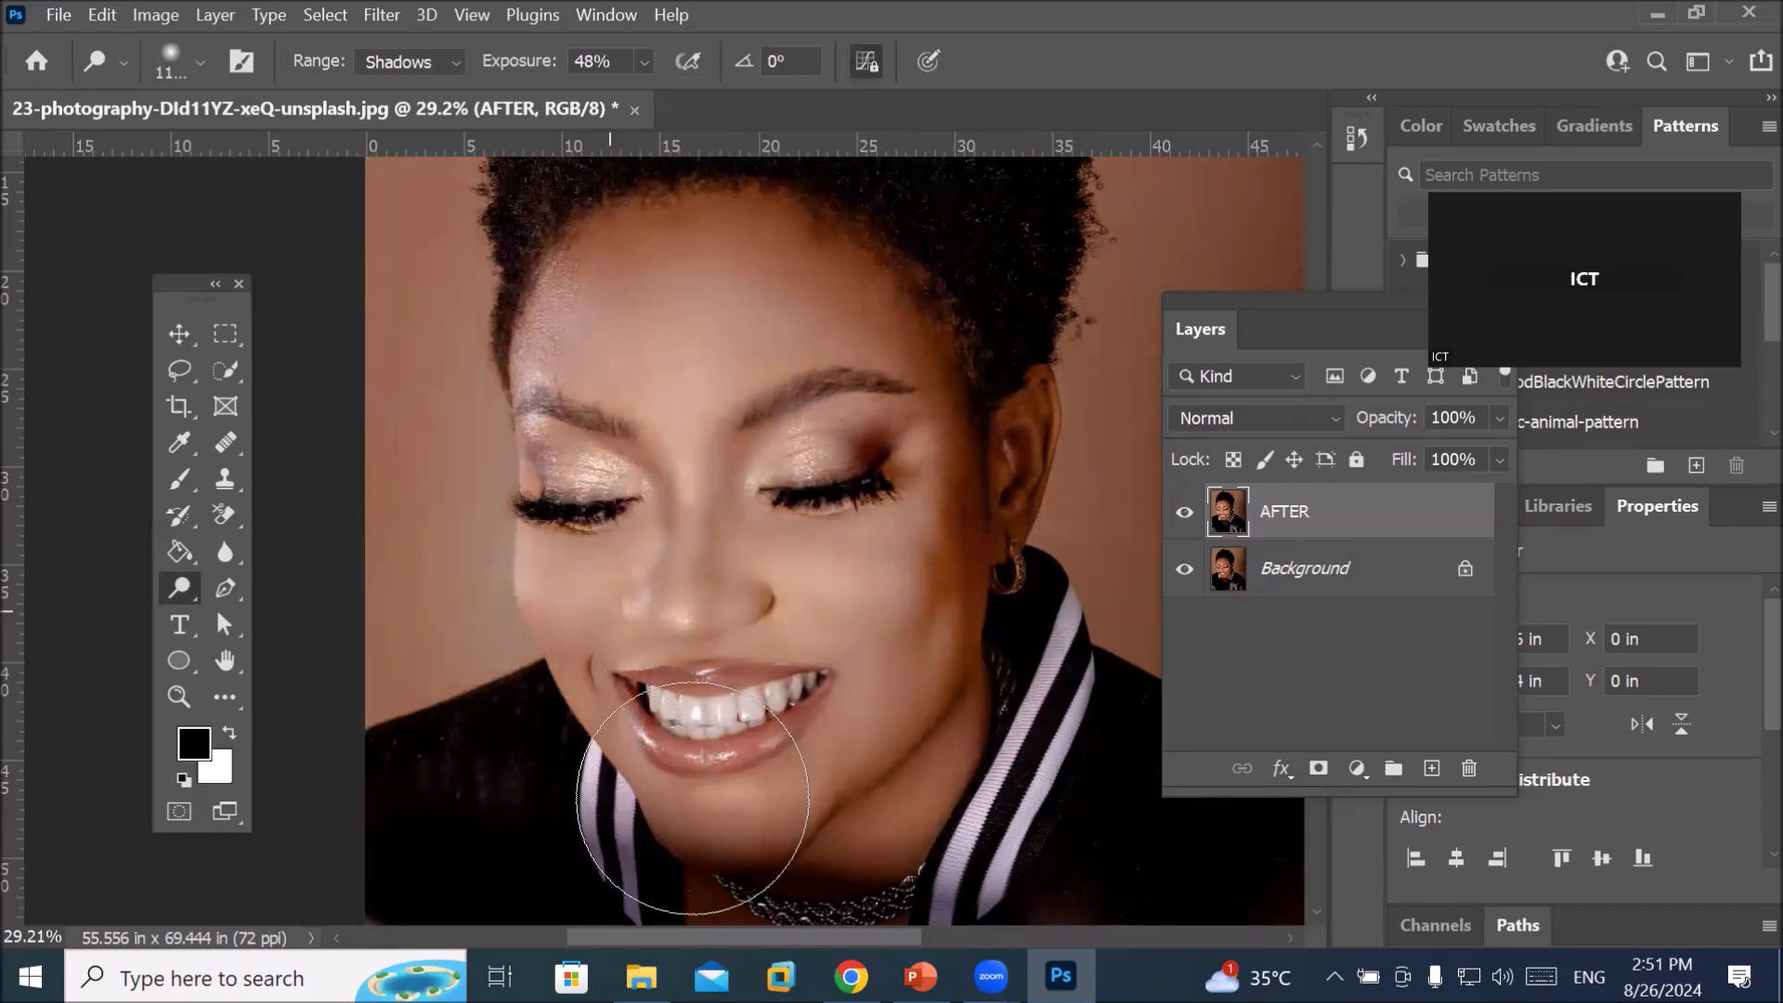
# Vary the Dodge brush size around 900 and lighten the whole face further on the AFTER layer
pyautogui.scroll(-3, 772, 690)
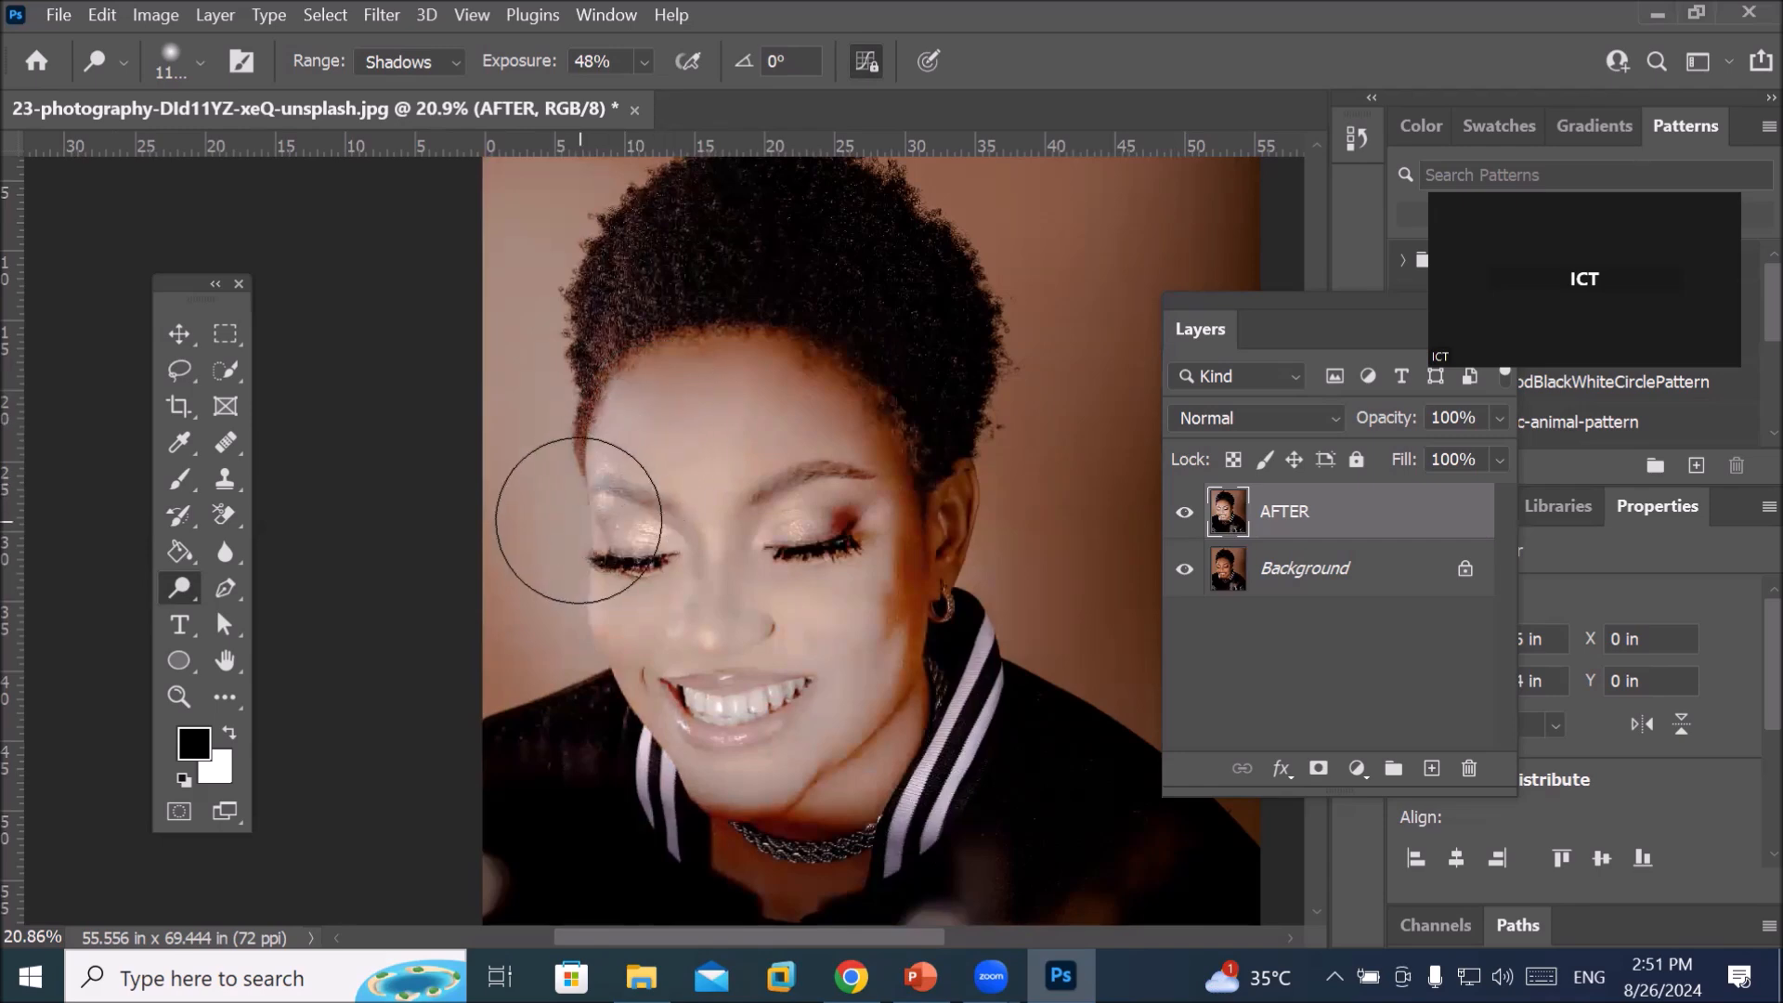
pyautogui.press(']')
pyautogui.press(']')
pyautogui.press(']')
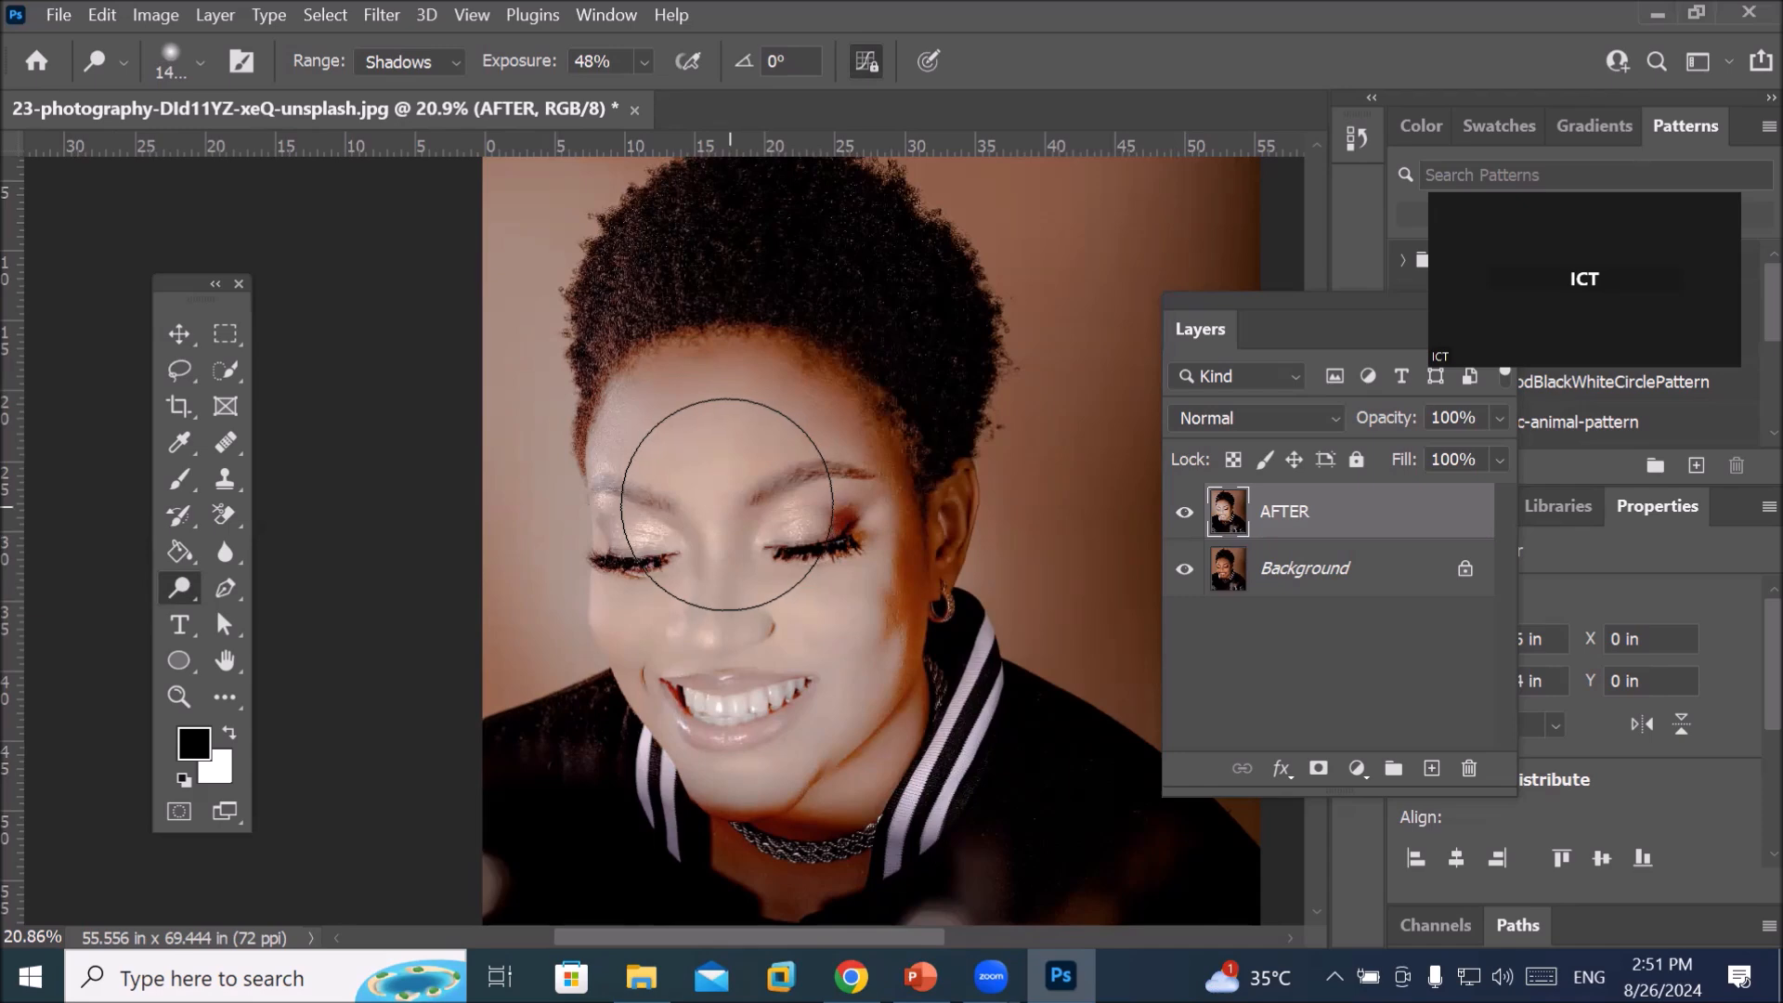
pyautogui.press('[')
pyautogui.press('[')
pyautogui.press('[')
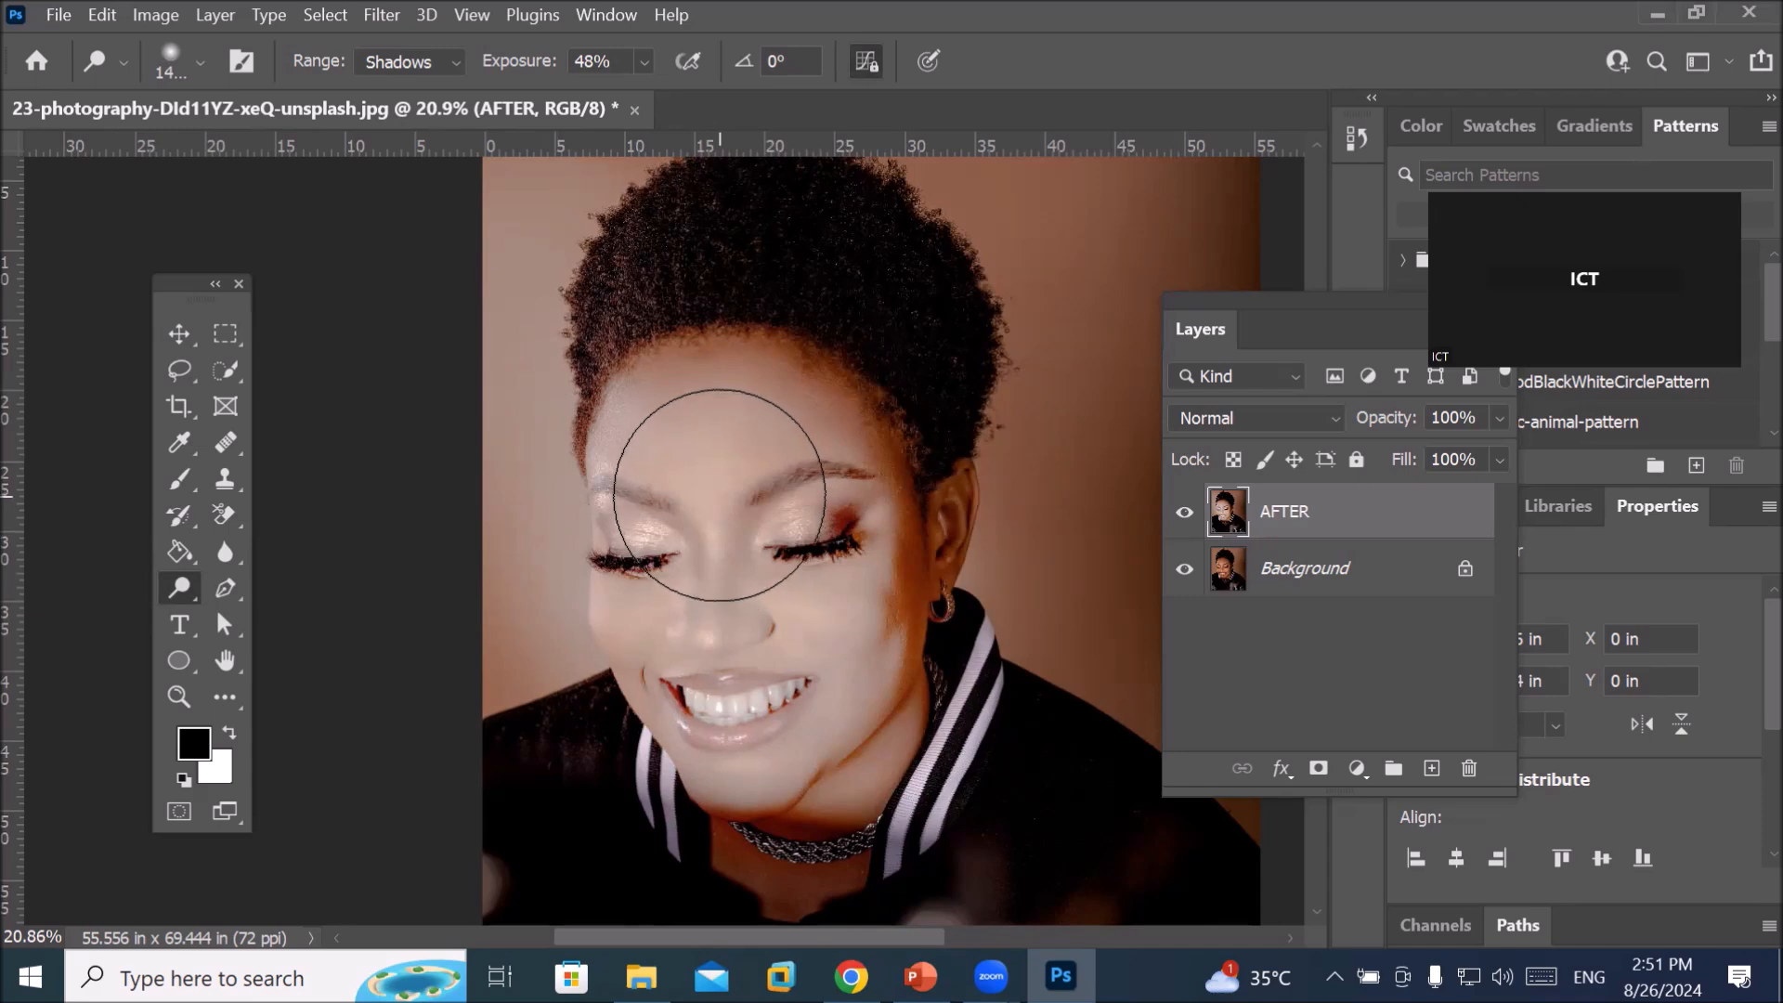
pyautogui.press('[')
pyautogui.press('[')
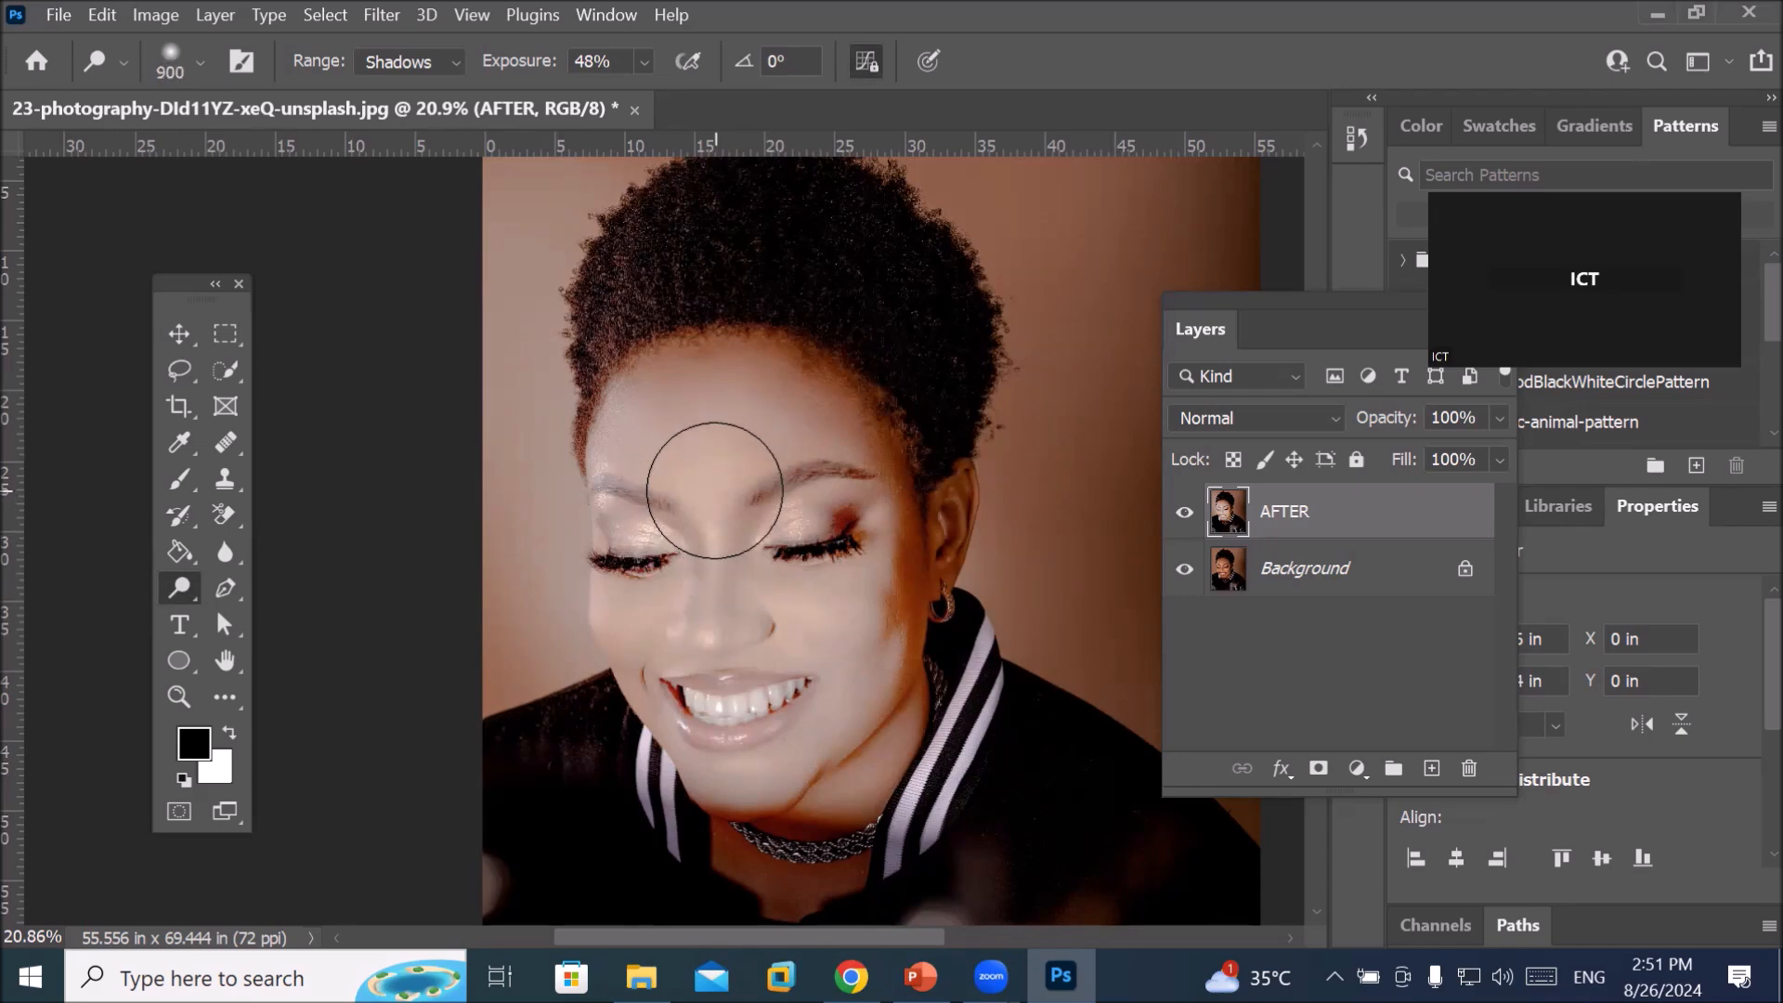
pyautogui.press('[')
pyautogui.press('[')
pyautogui.press('[')
pyautogui.press(']')
pyautogui.press(']')
pyautogui.press(']')
pyautogui.press(']')
pyautogui.press(']')
pyautogui.press(']')
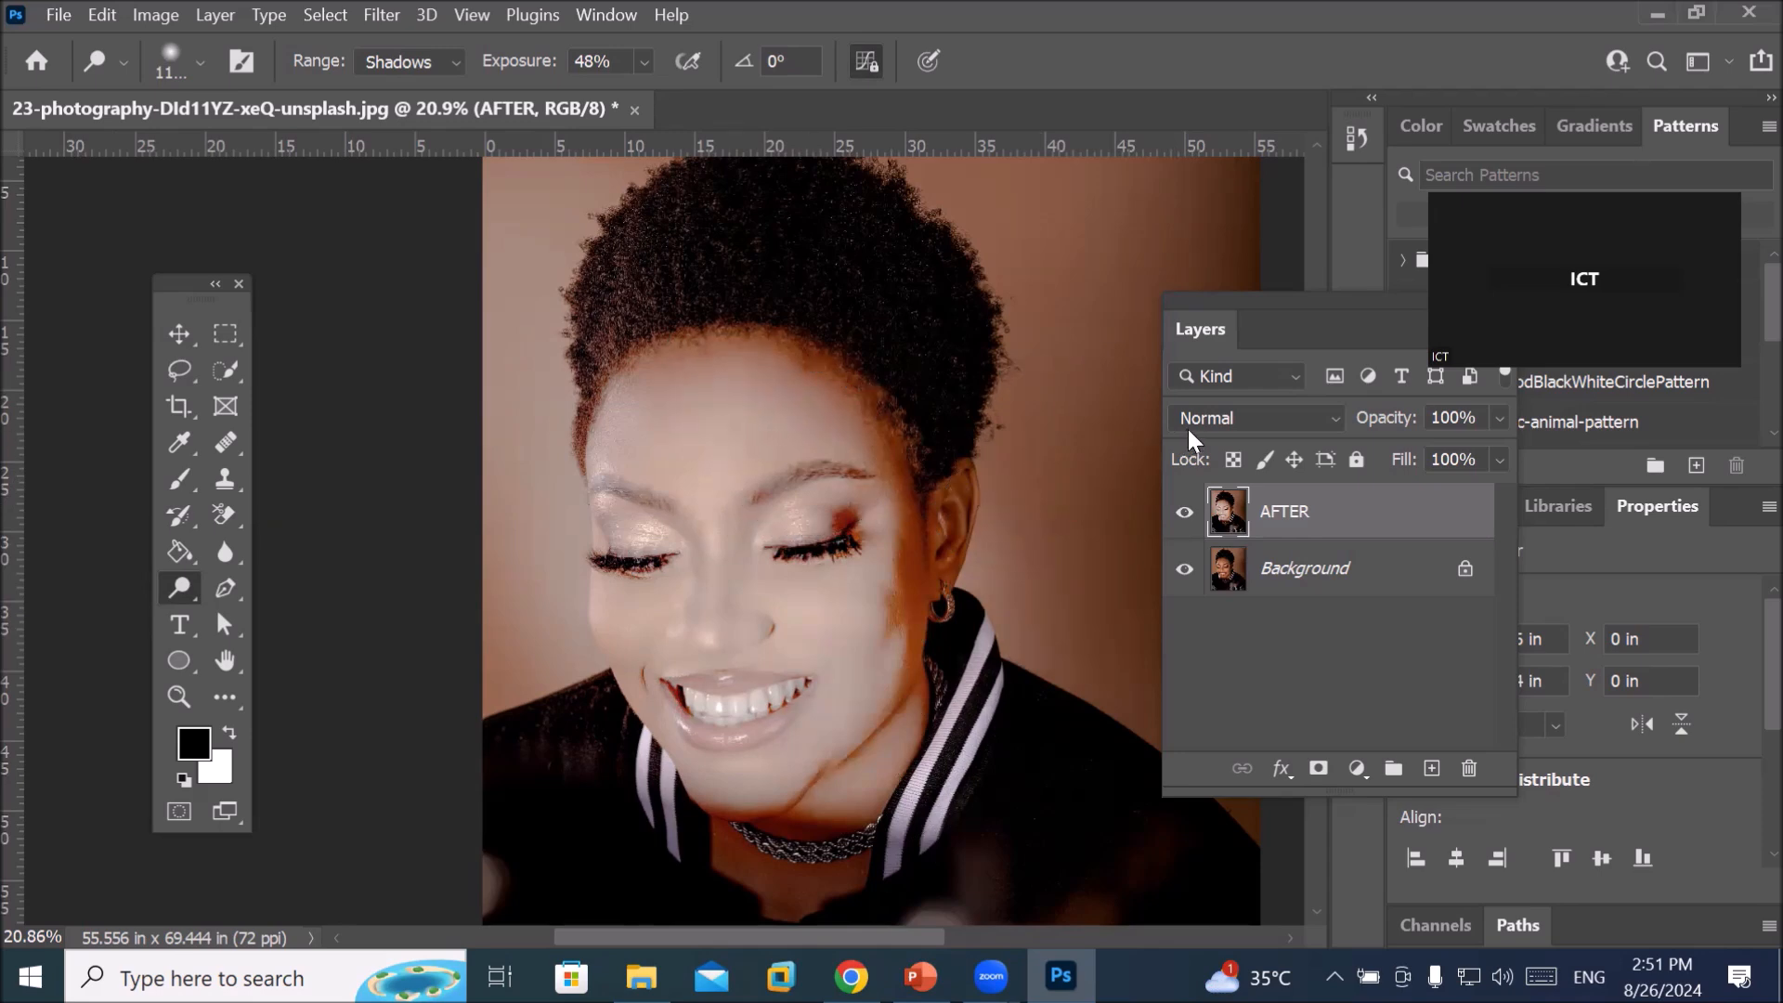
# Compare the dodged face with the original by hiding and showing the AFTER layer, leaving it visible
pyautogui.click(1185, 512)
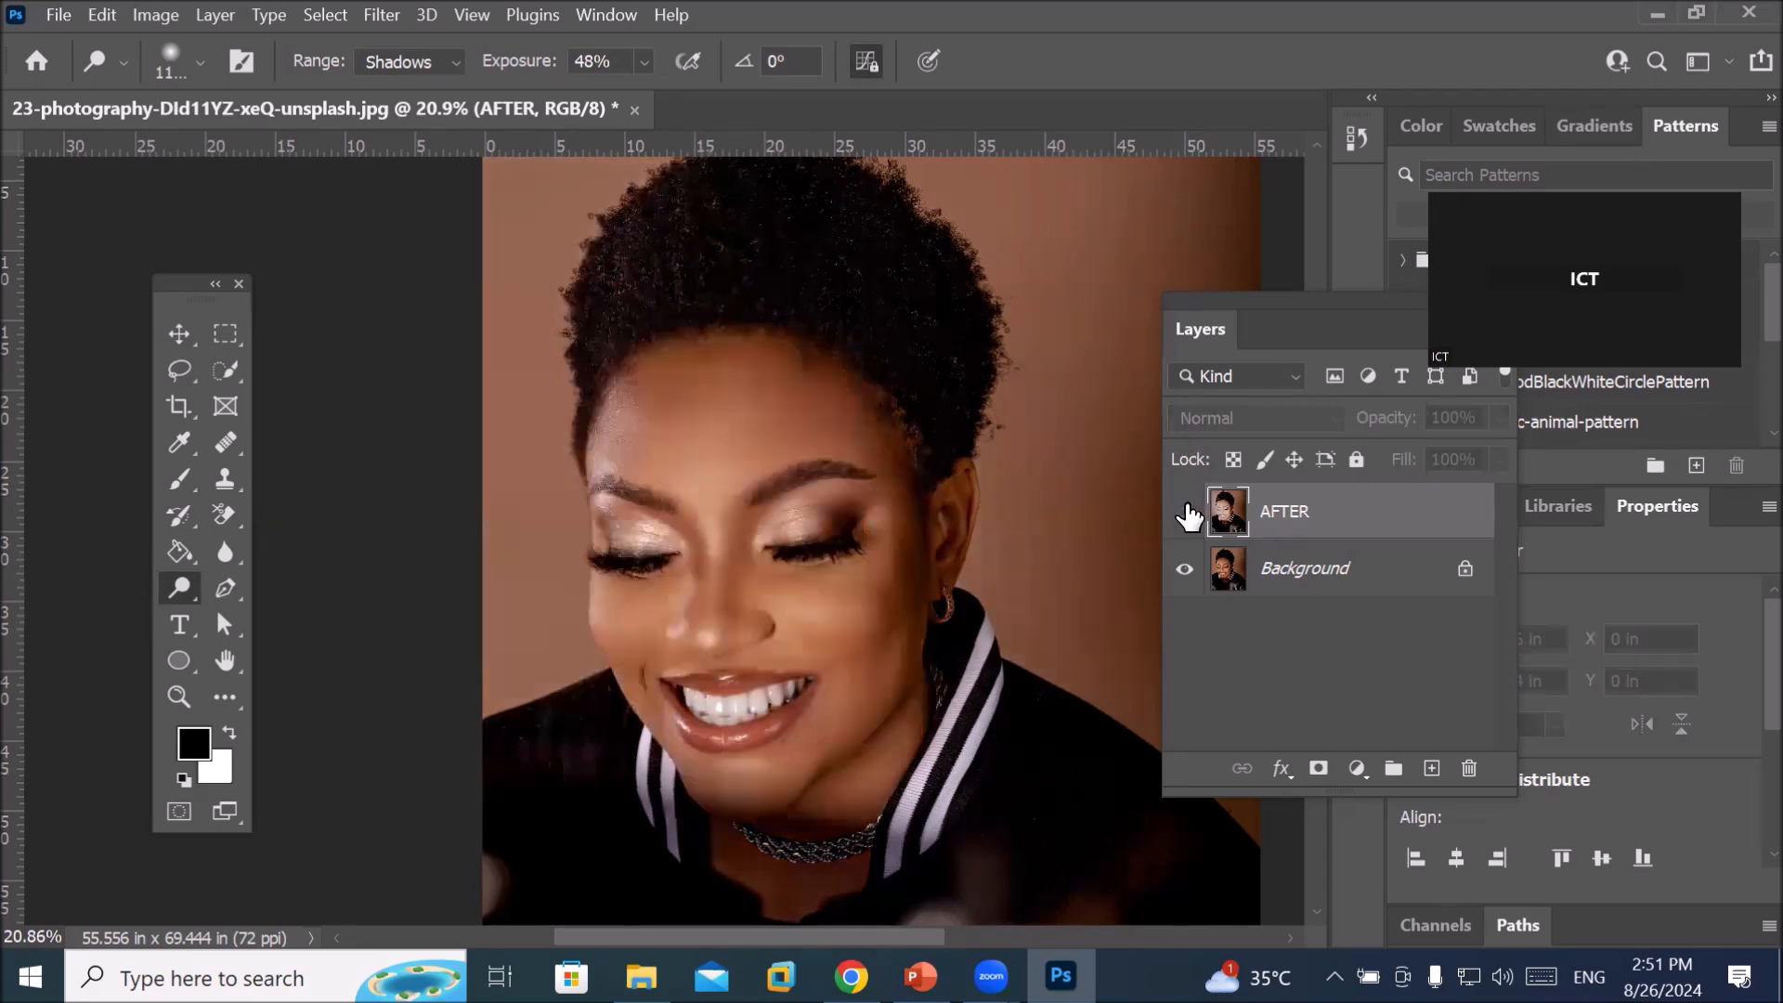
pyautogui.click(1187, 511)
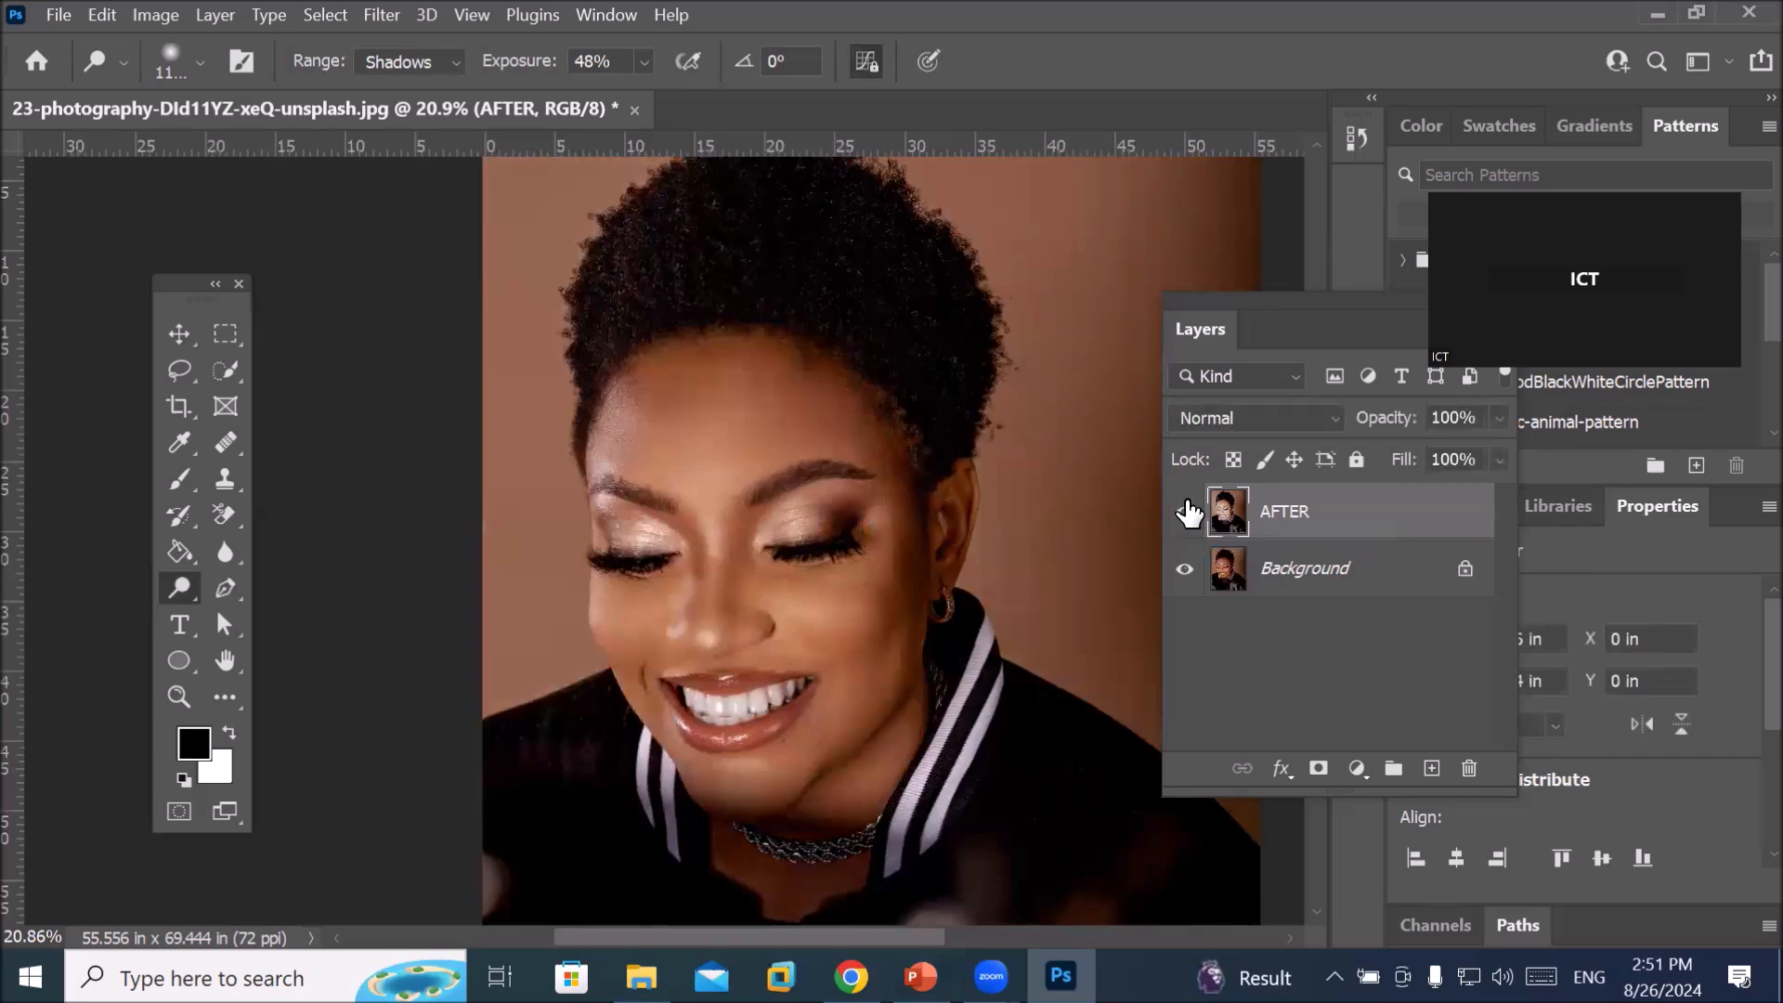
pyautogui.click(1186, 512)
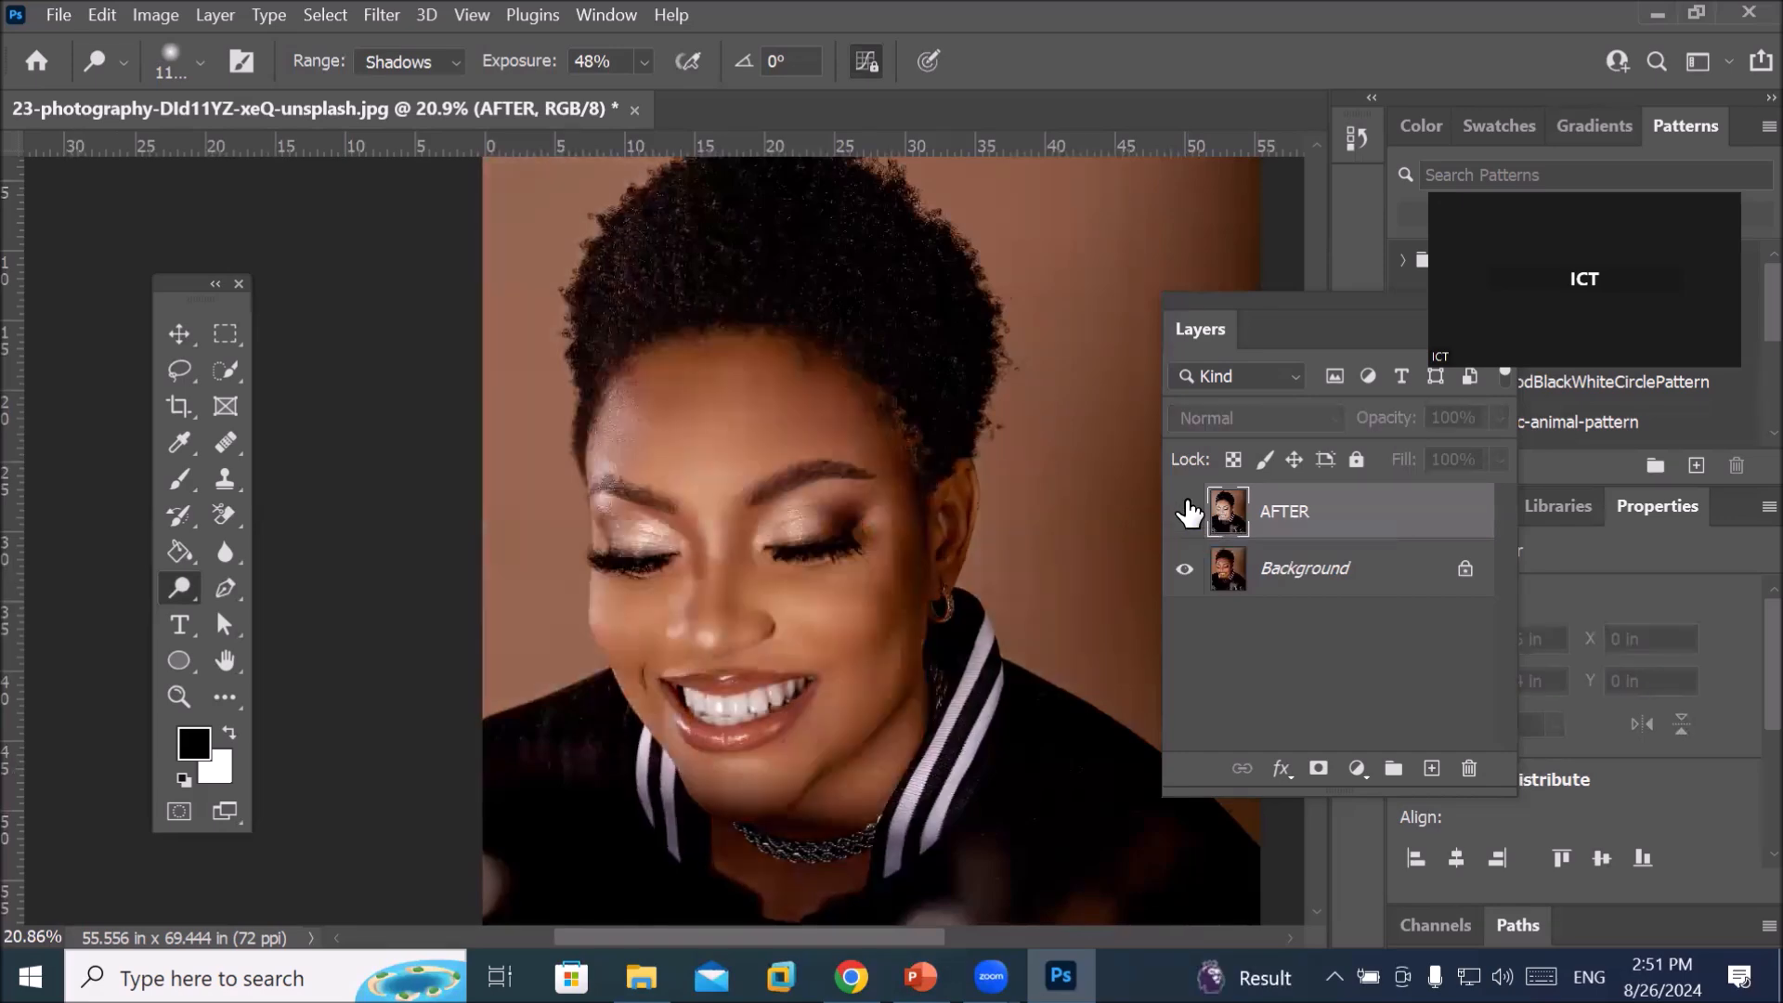
pyautogui.click(1186, 512)
pyautogui.scroll(-3, 829, 532)
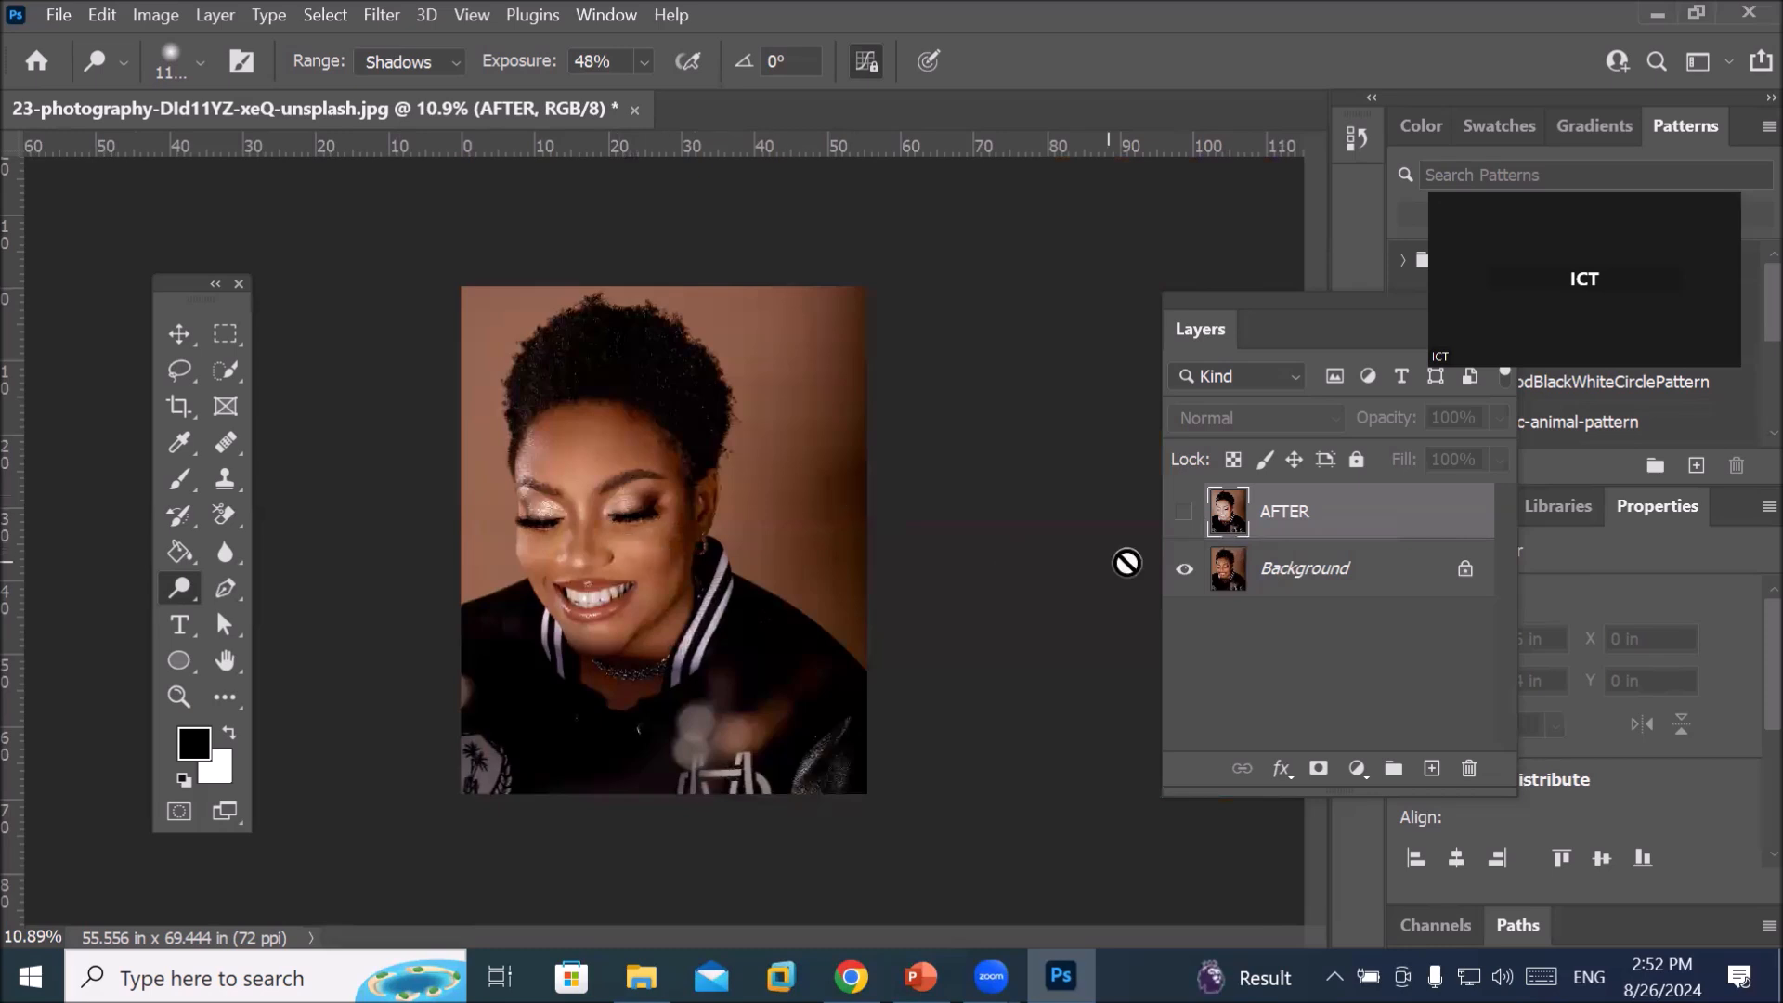
pyautogui.click(1186, 512)
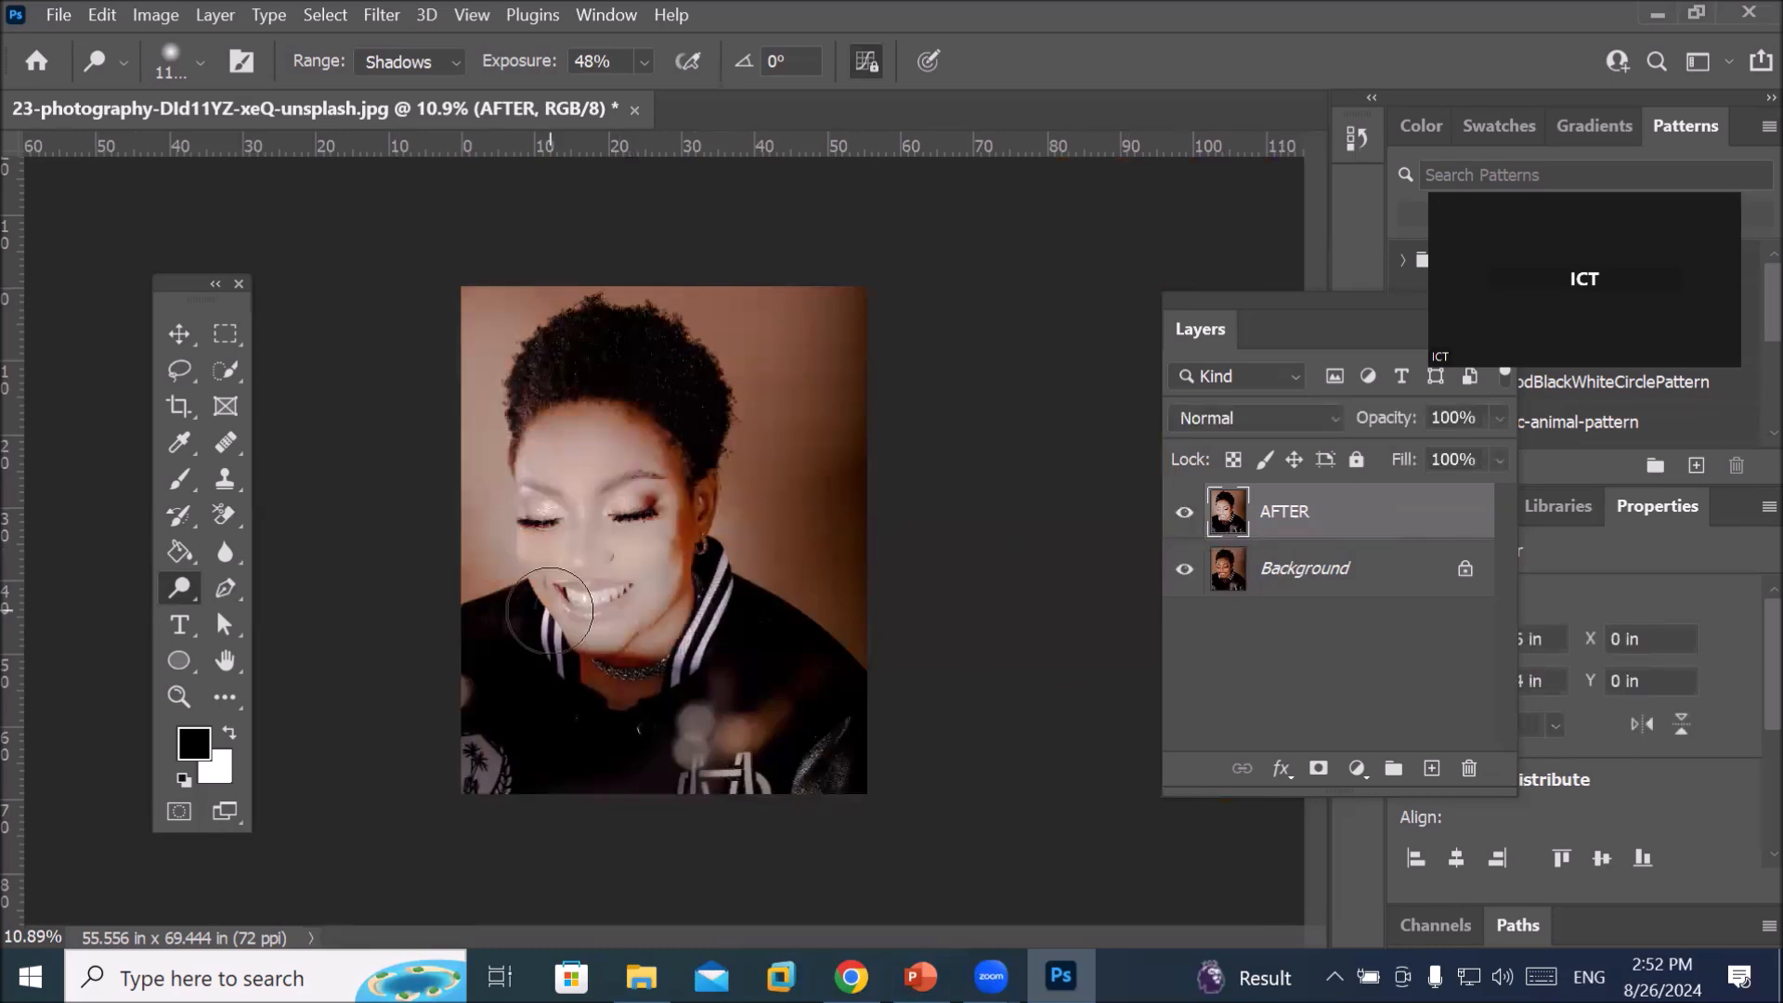
pyautogui.rightClick(171, 583)
pyautogui.click(307, 591)
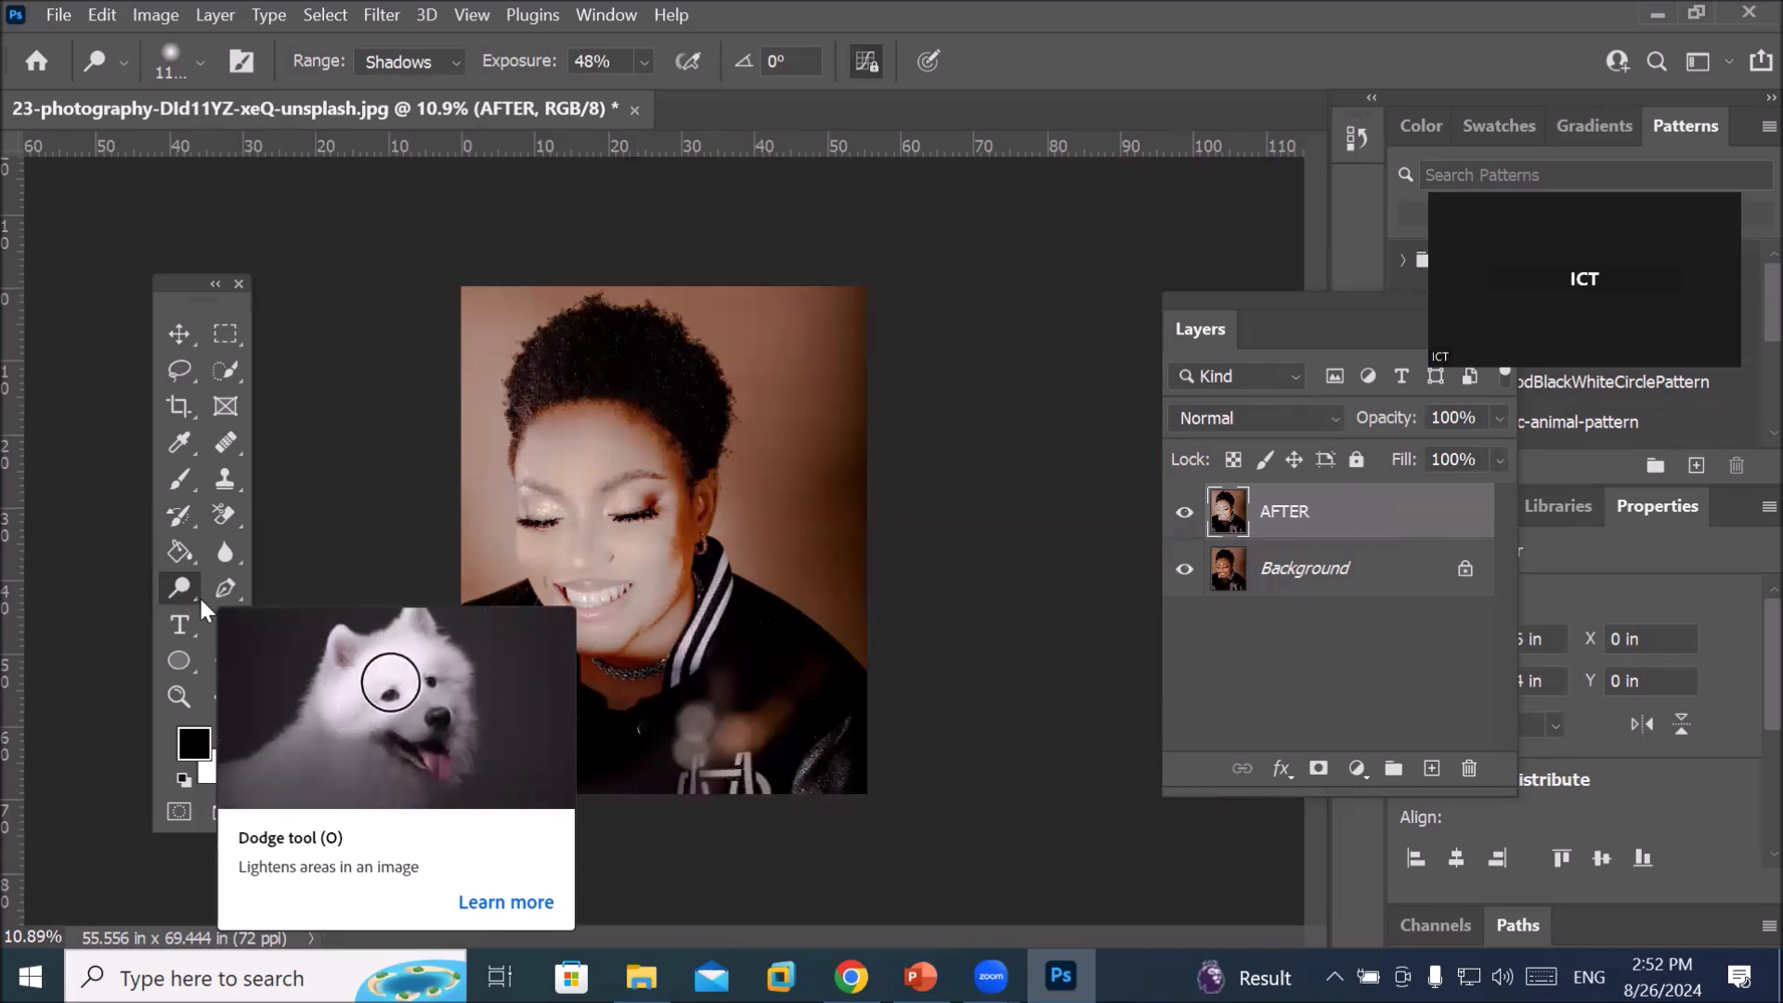
# Switch to File Explorer and open the BuildingAndMonoments folder inside the Images folder
pyautogui.click(640, 977)
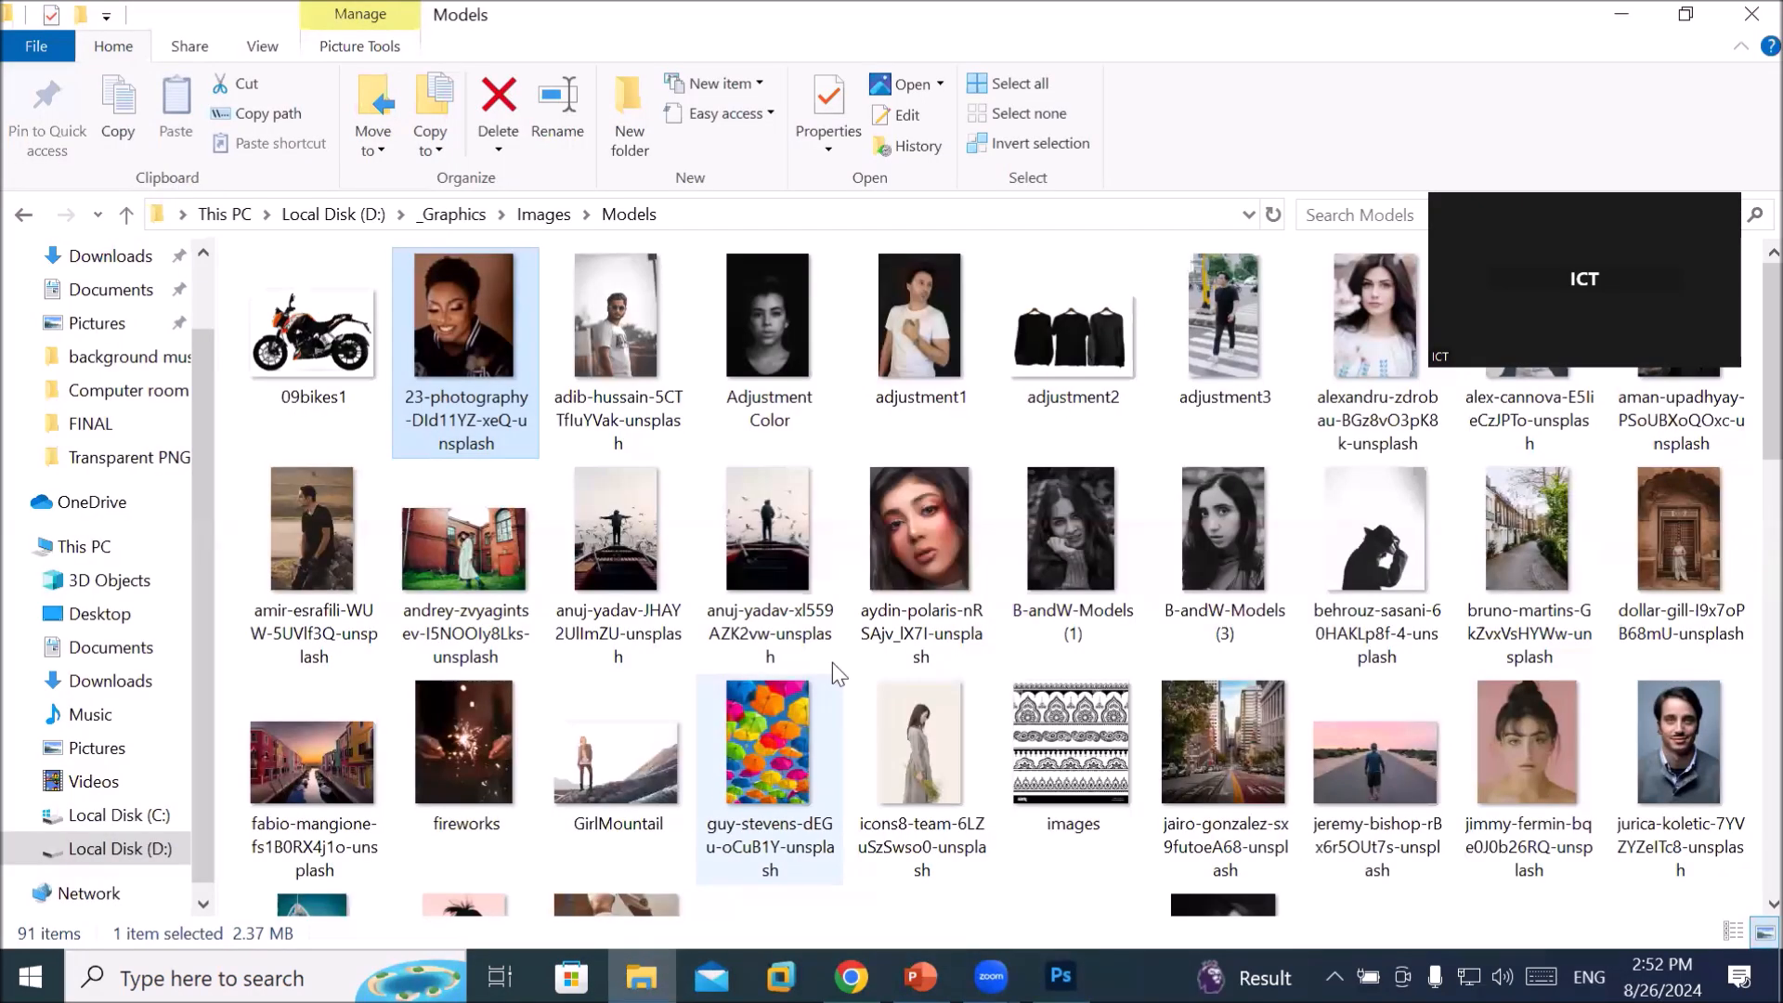
pyautogui.scroll(-5, 839, 661)
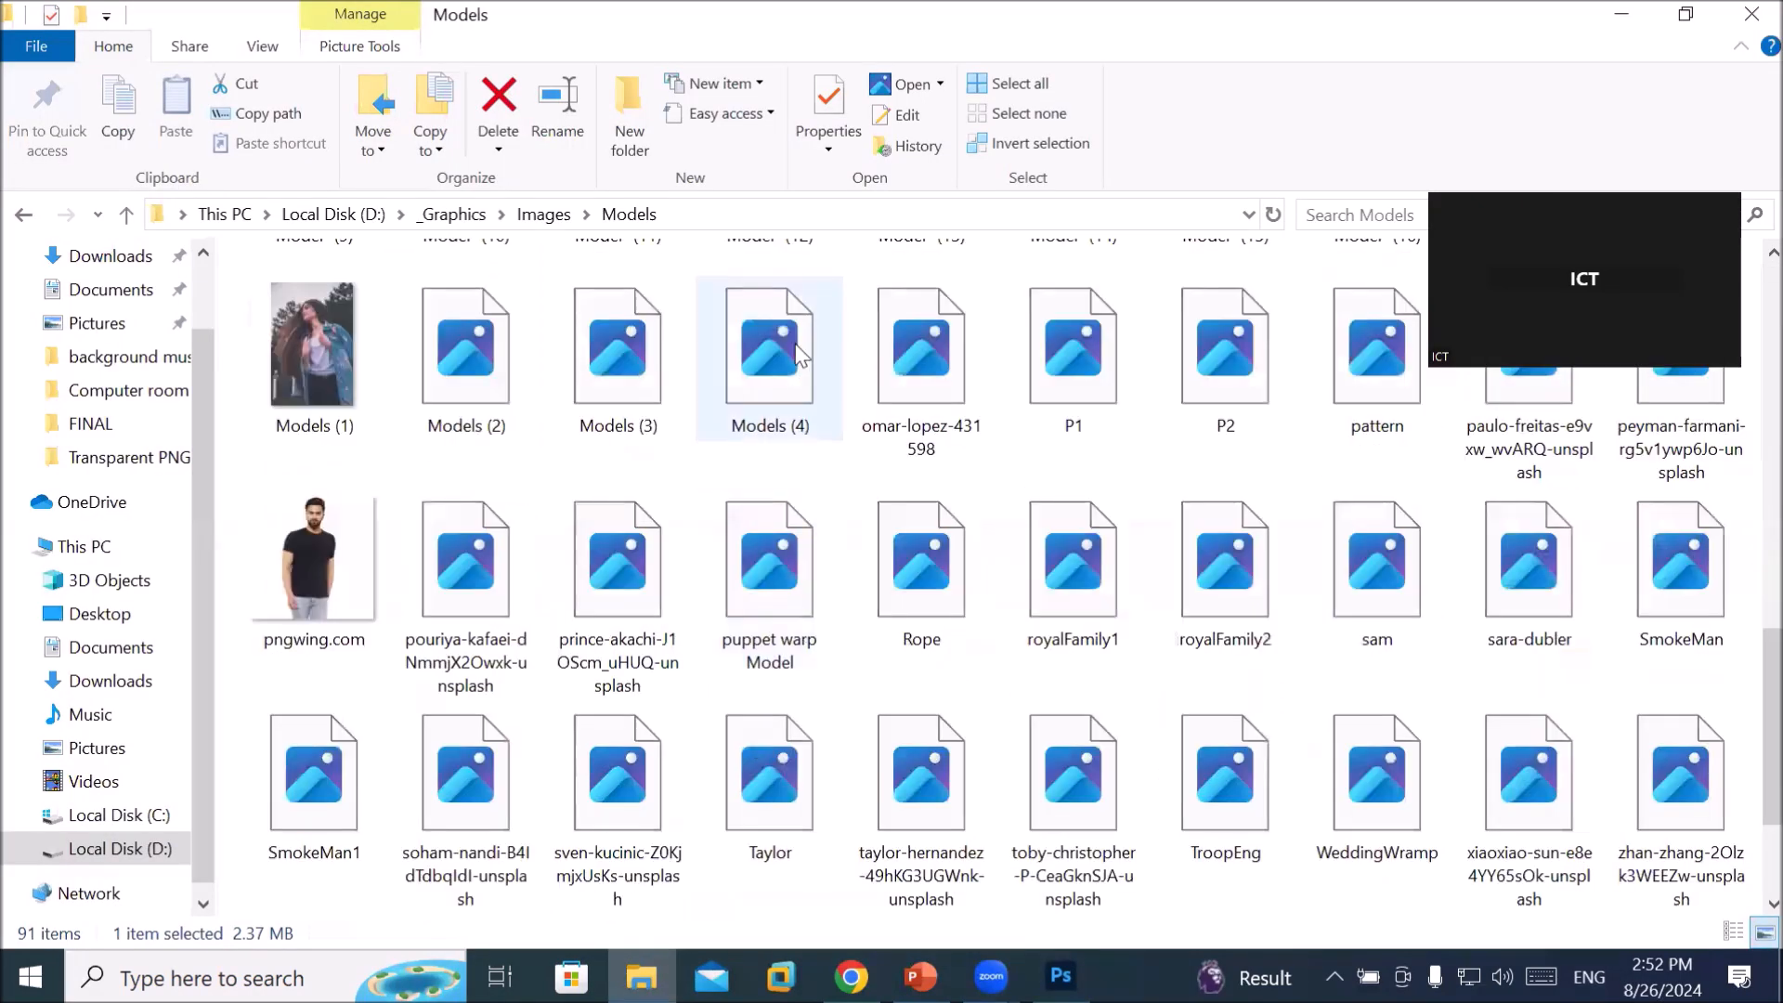
pyautogui.click(546, 215)
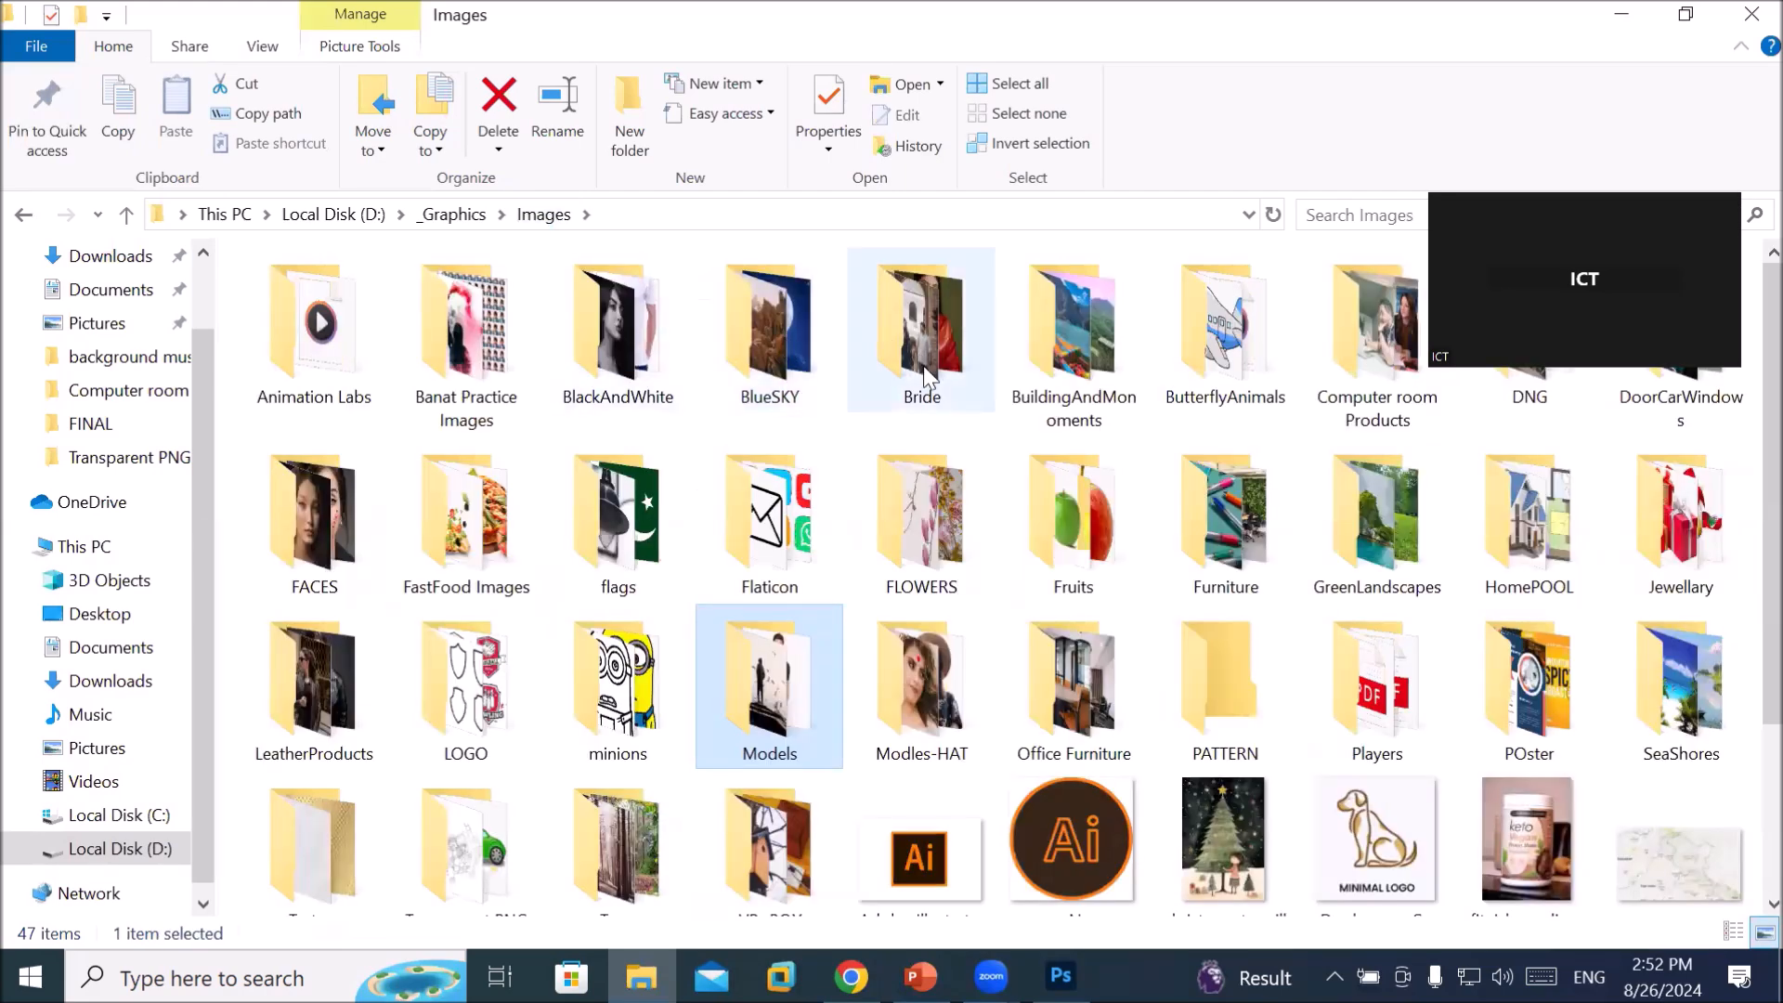
pyautogui.doubleClick(1117, 381)
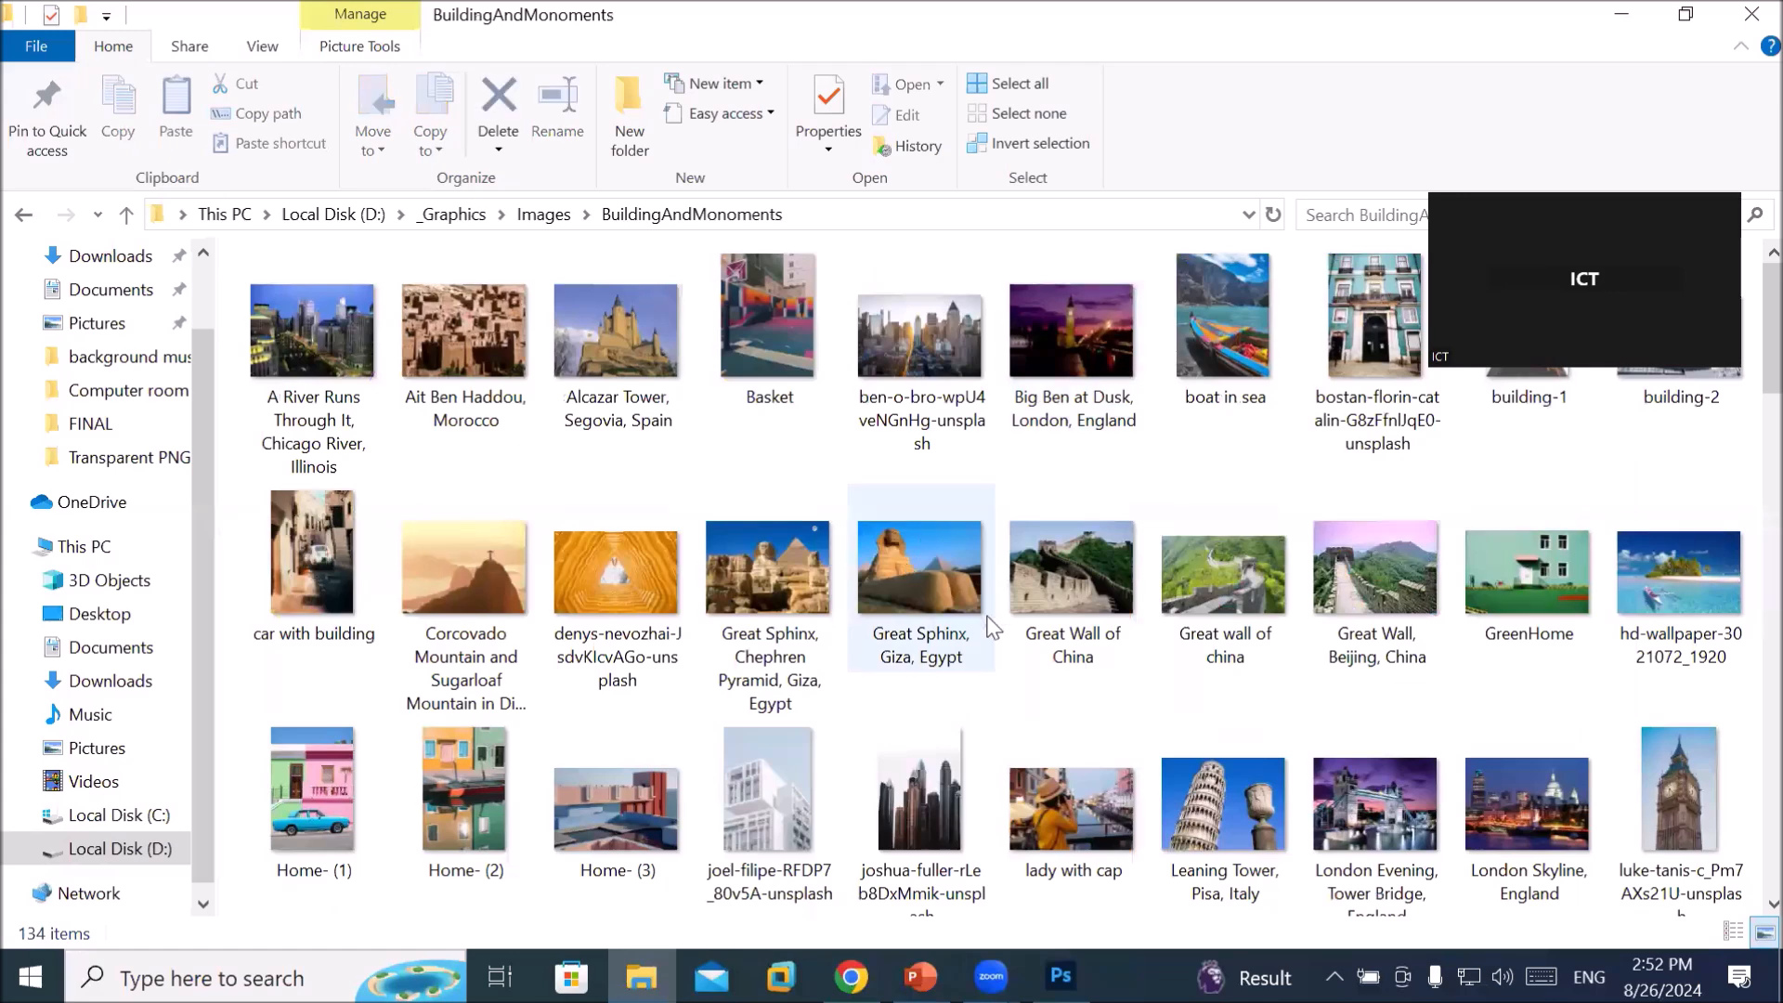
# Look through the building and landmark thumbnails for a photo with dark shadow areas
pyautogui.scroll(-5, 989, 608)
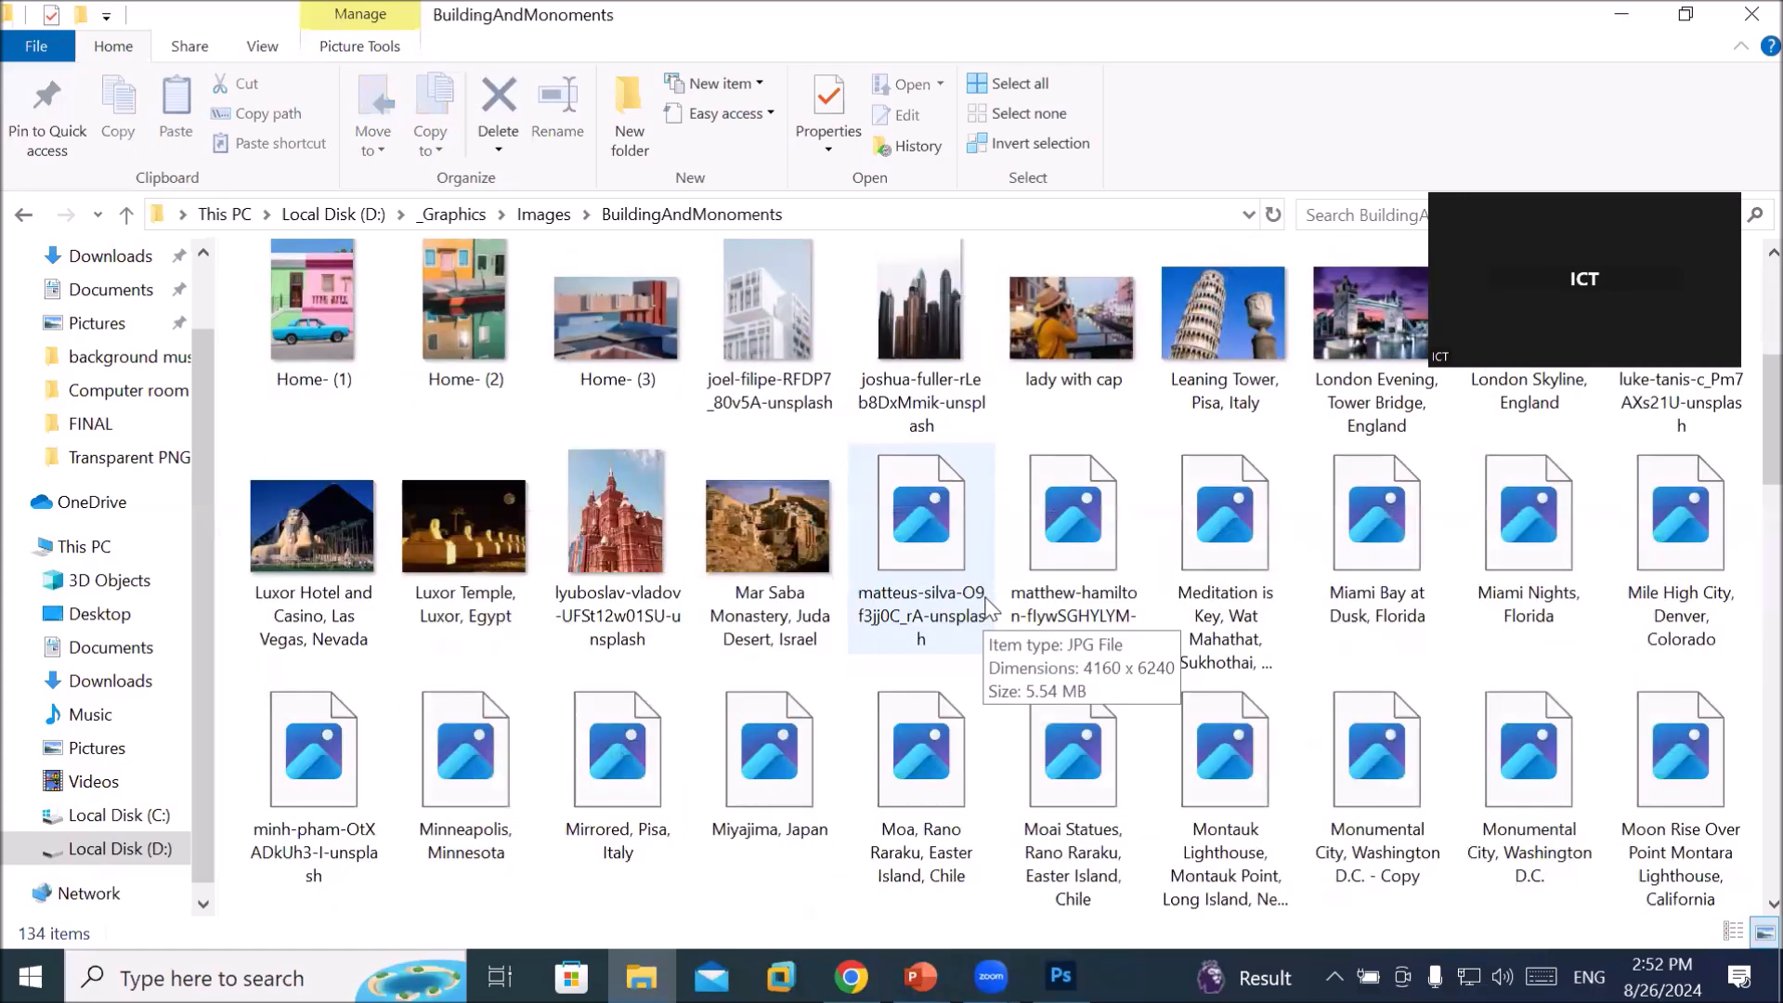
pyautogui.scroll(-5, 1011, 568)
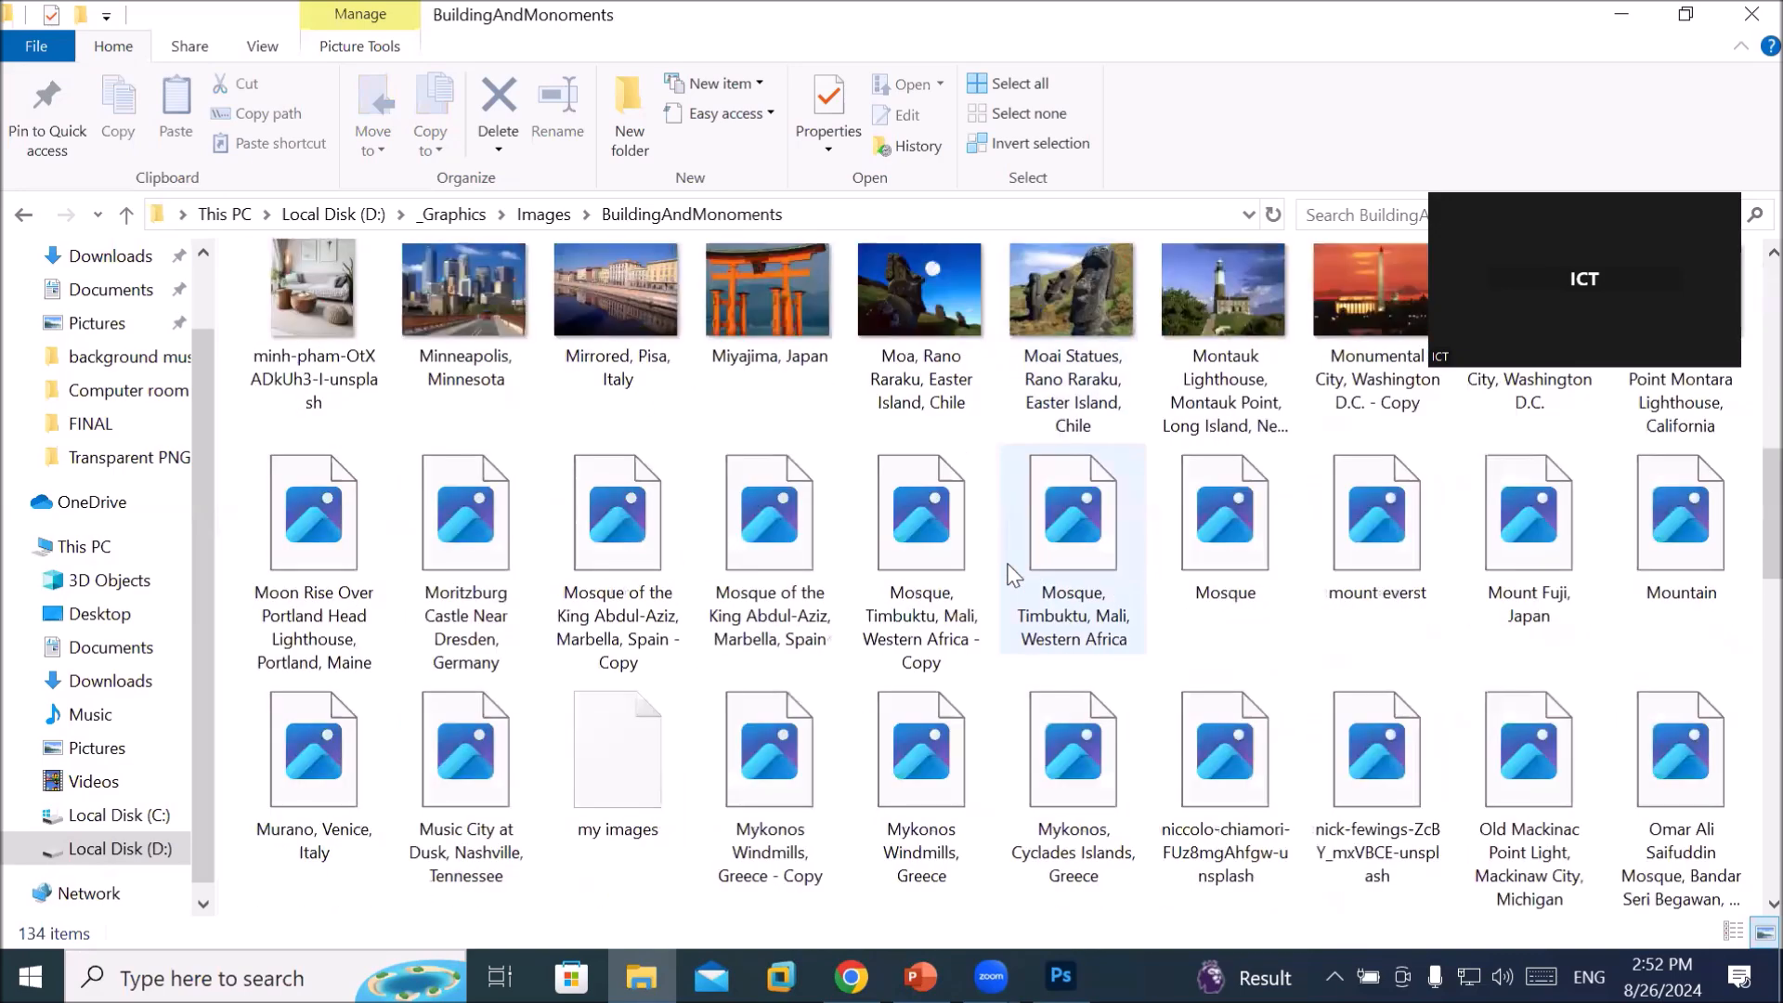
pyautogui.scroll(-3, 1013, 576)
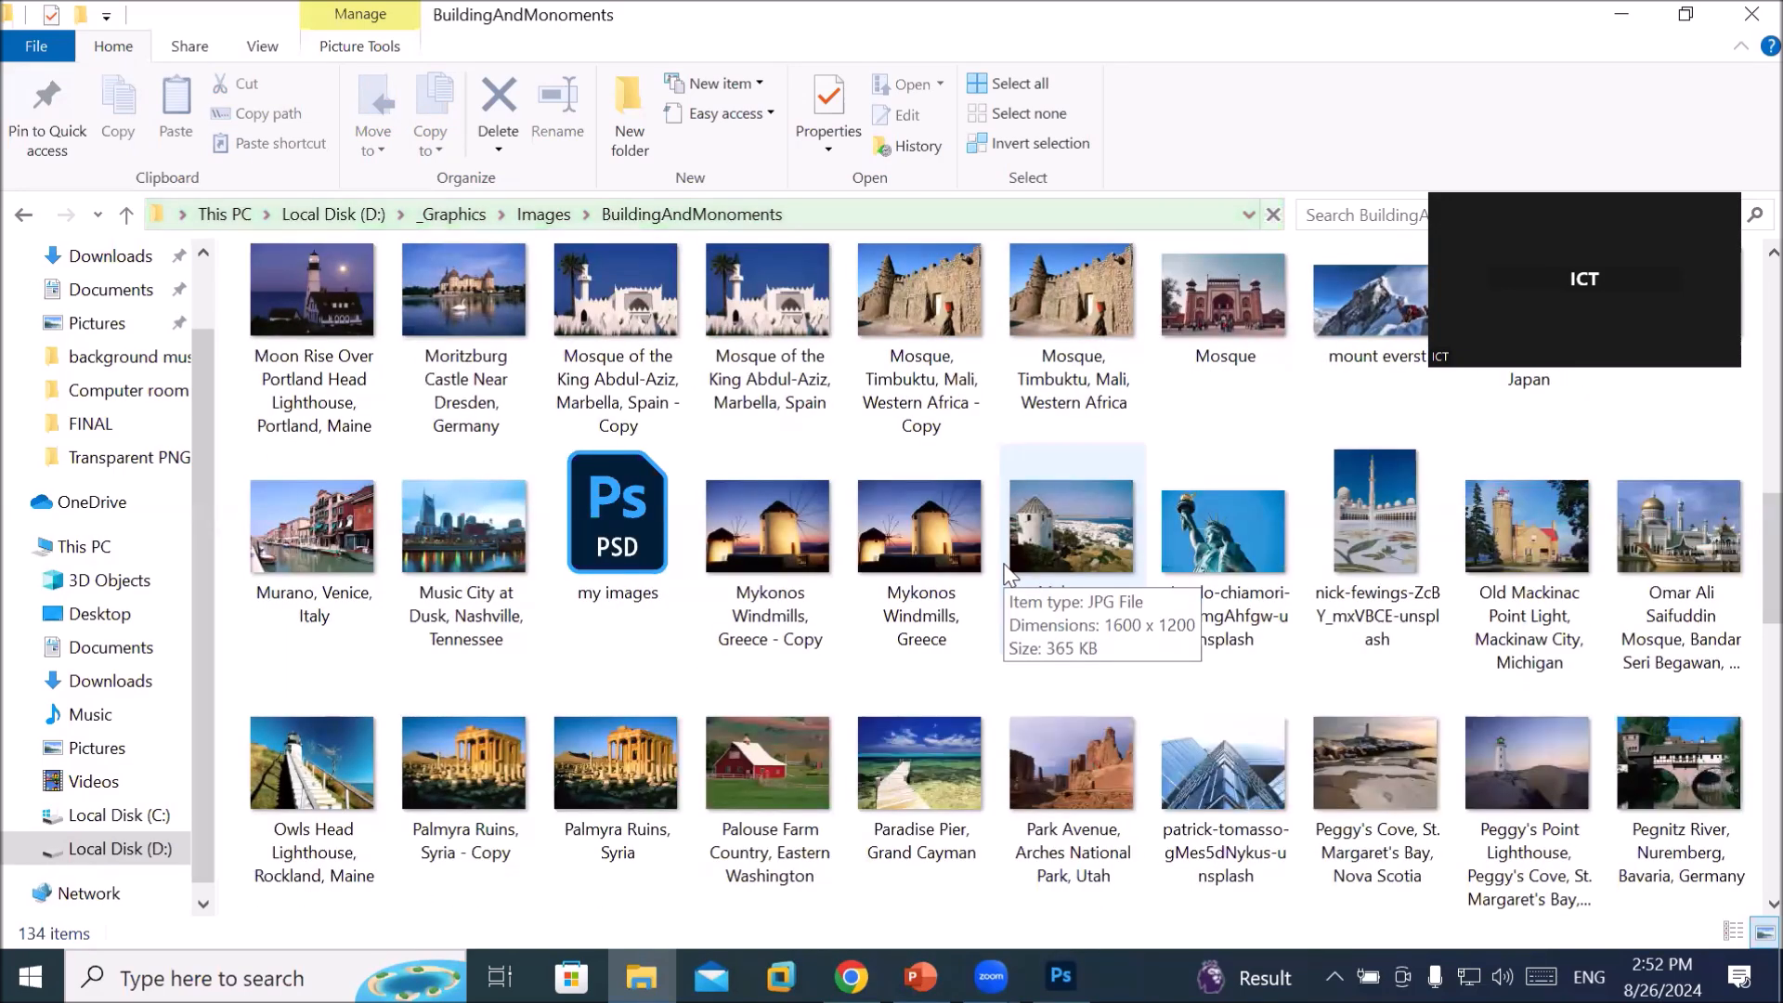
pyautogui.scroll(-6, 1008, 573)
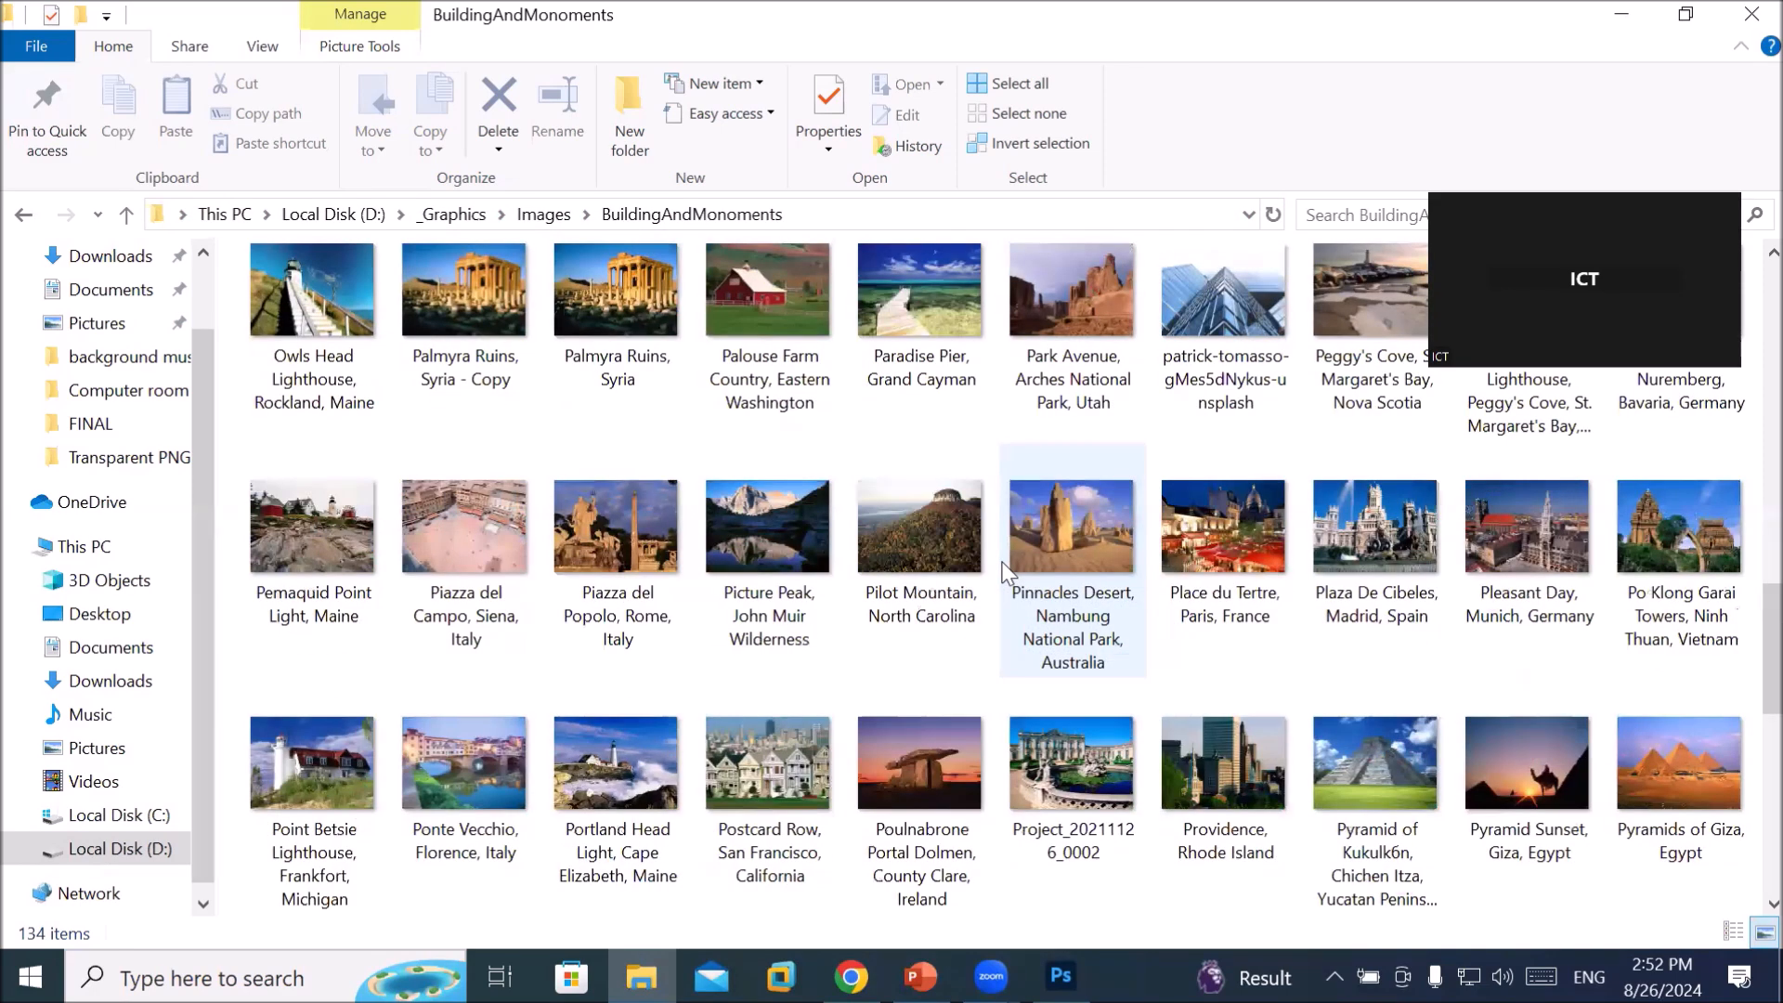
pyautogui.scroll(-3, 1007, 569)
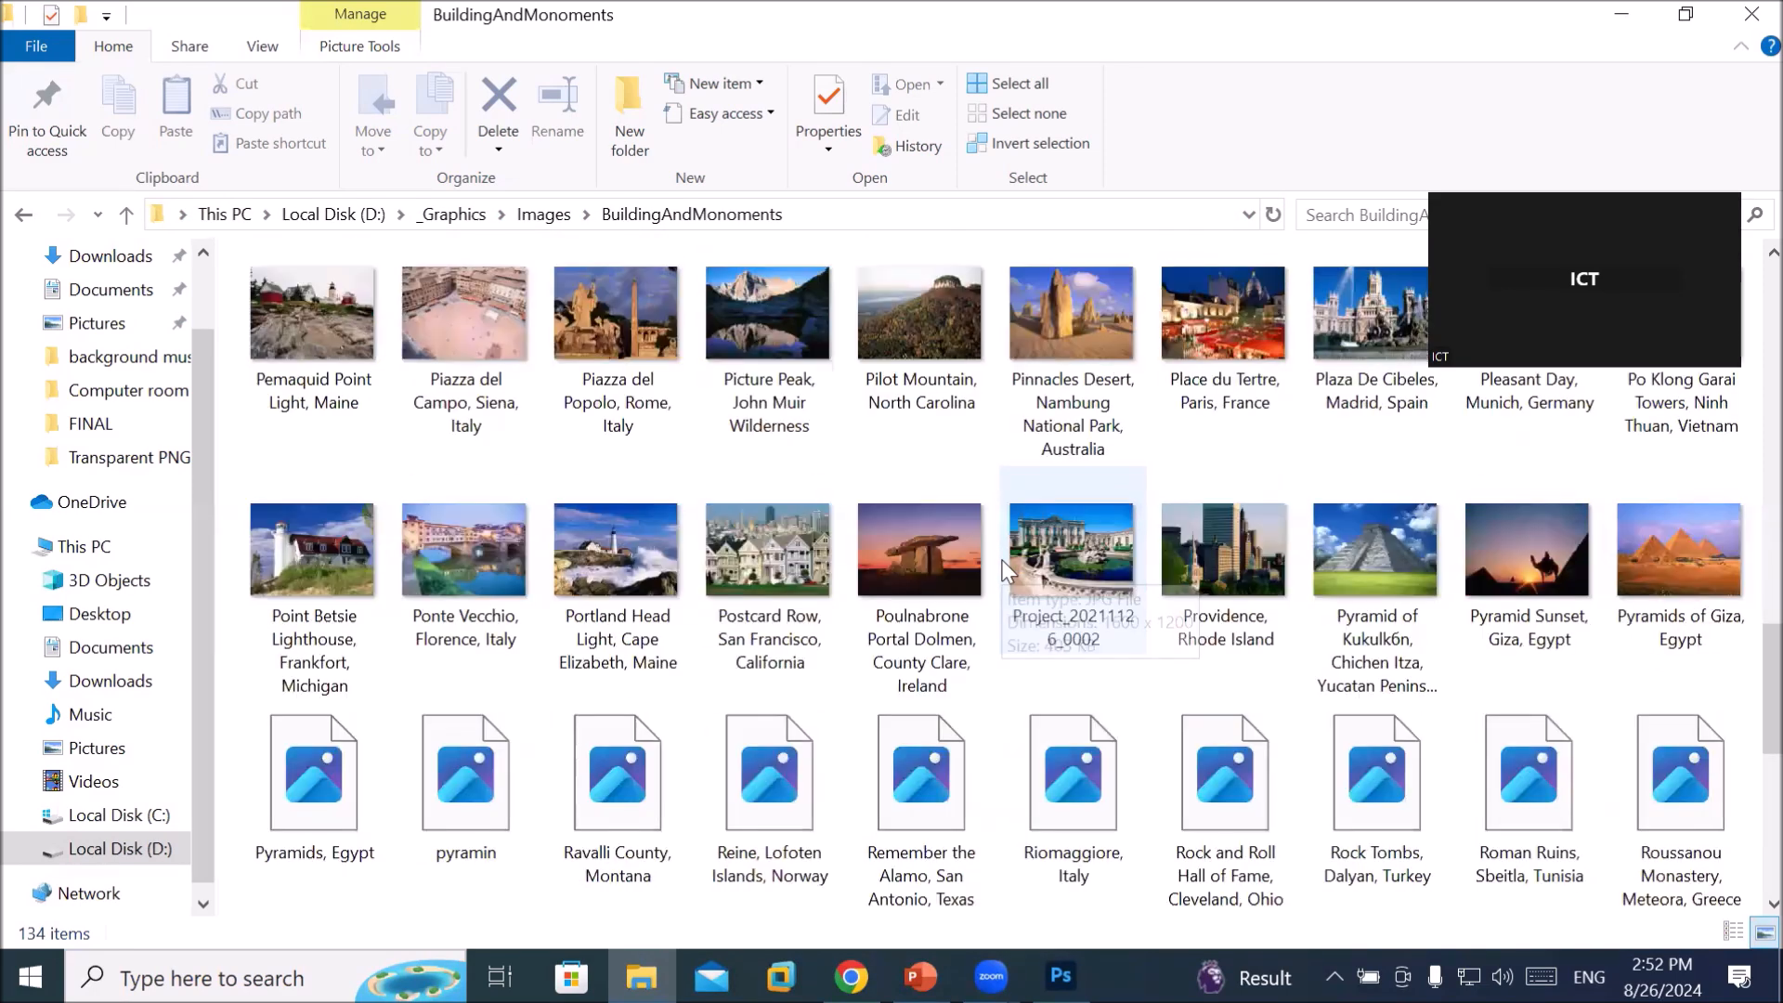
pyautogui.scroll(-6, 1007, 569)
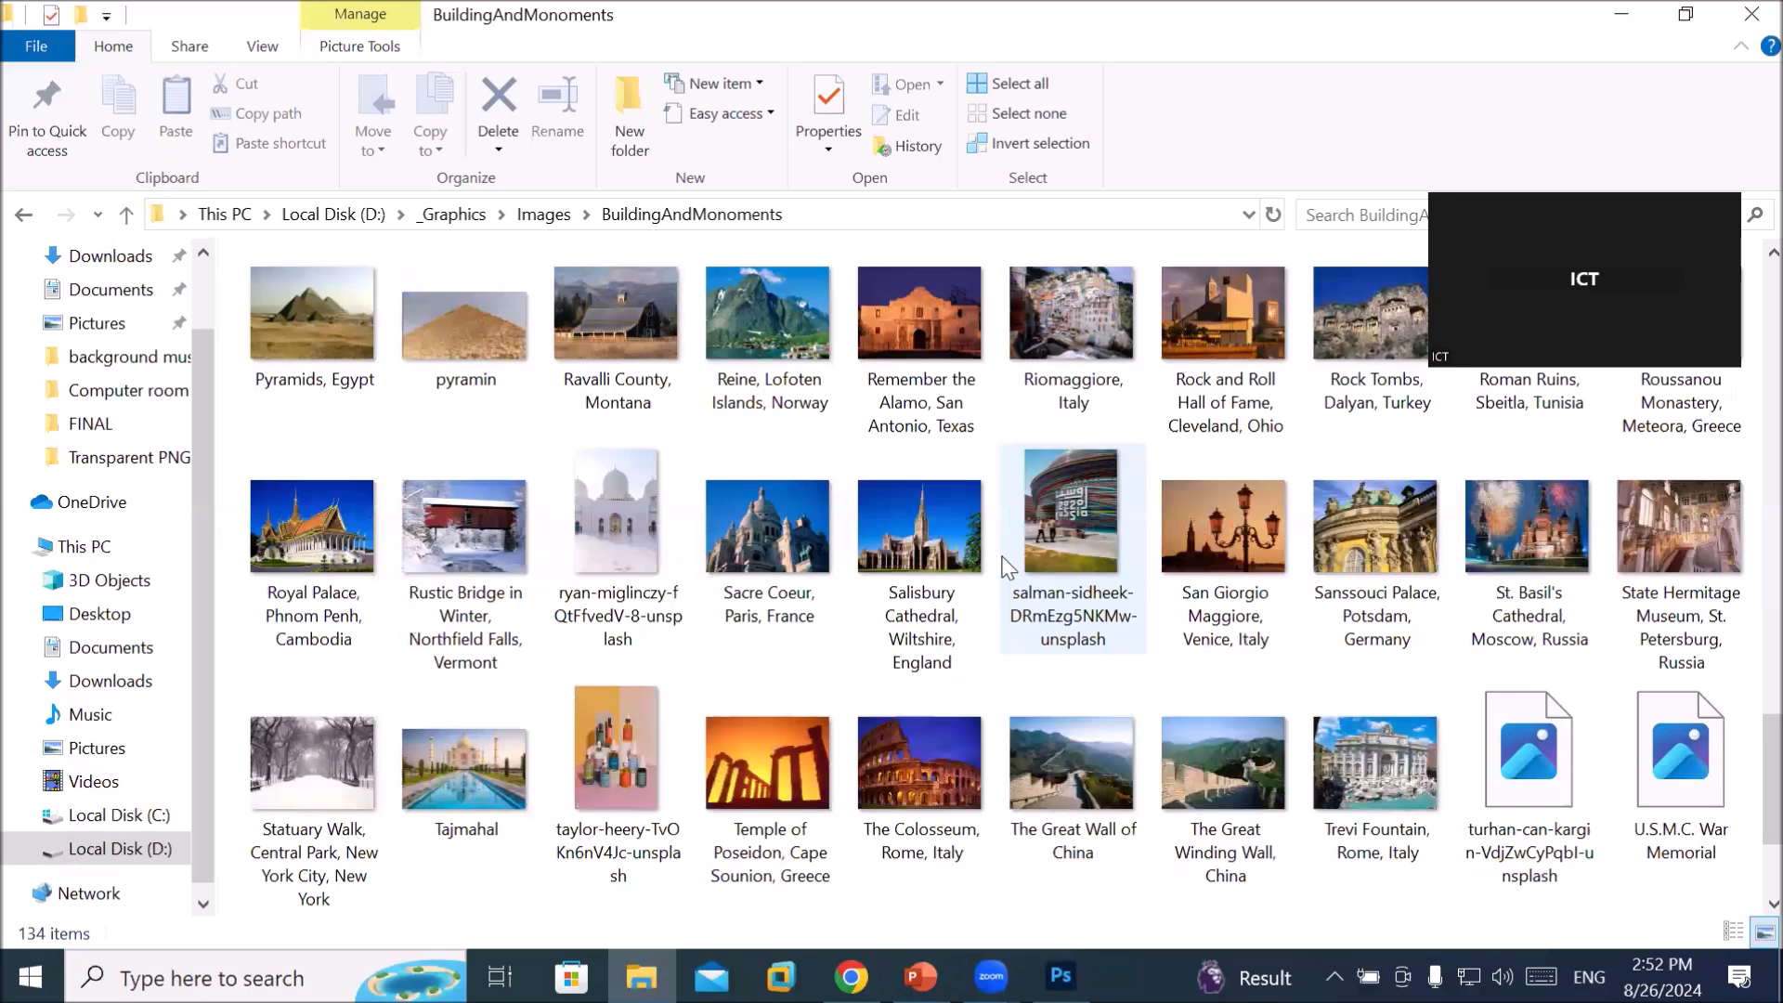
pyautogui.scroll(-3, 1008, 569)
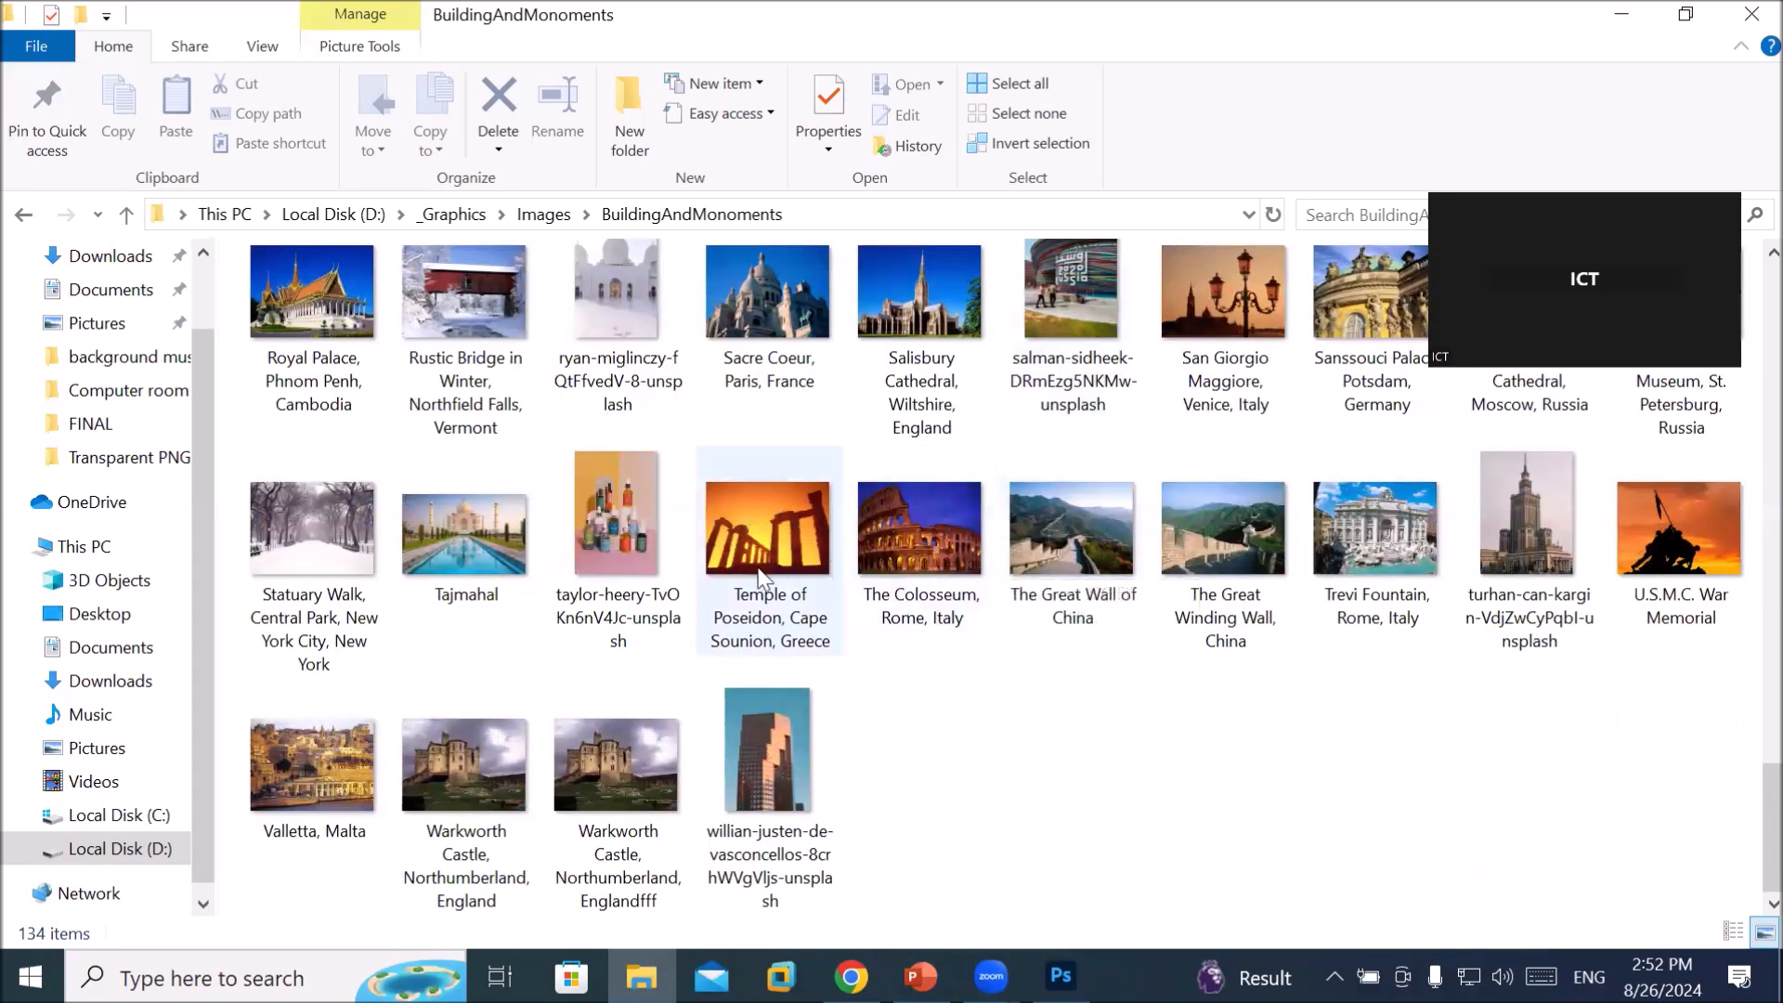
pyautogui.scroll(10, 772, 516)
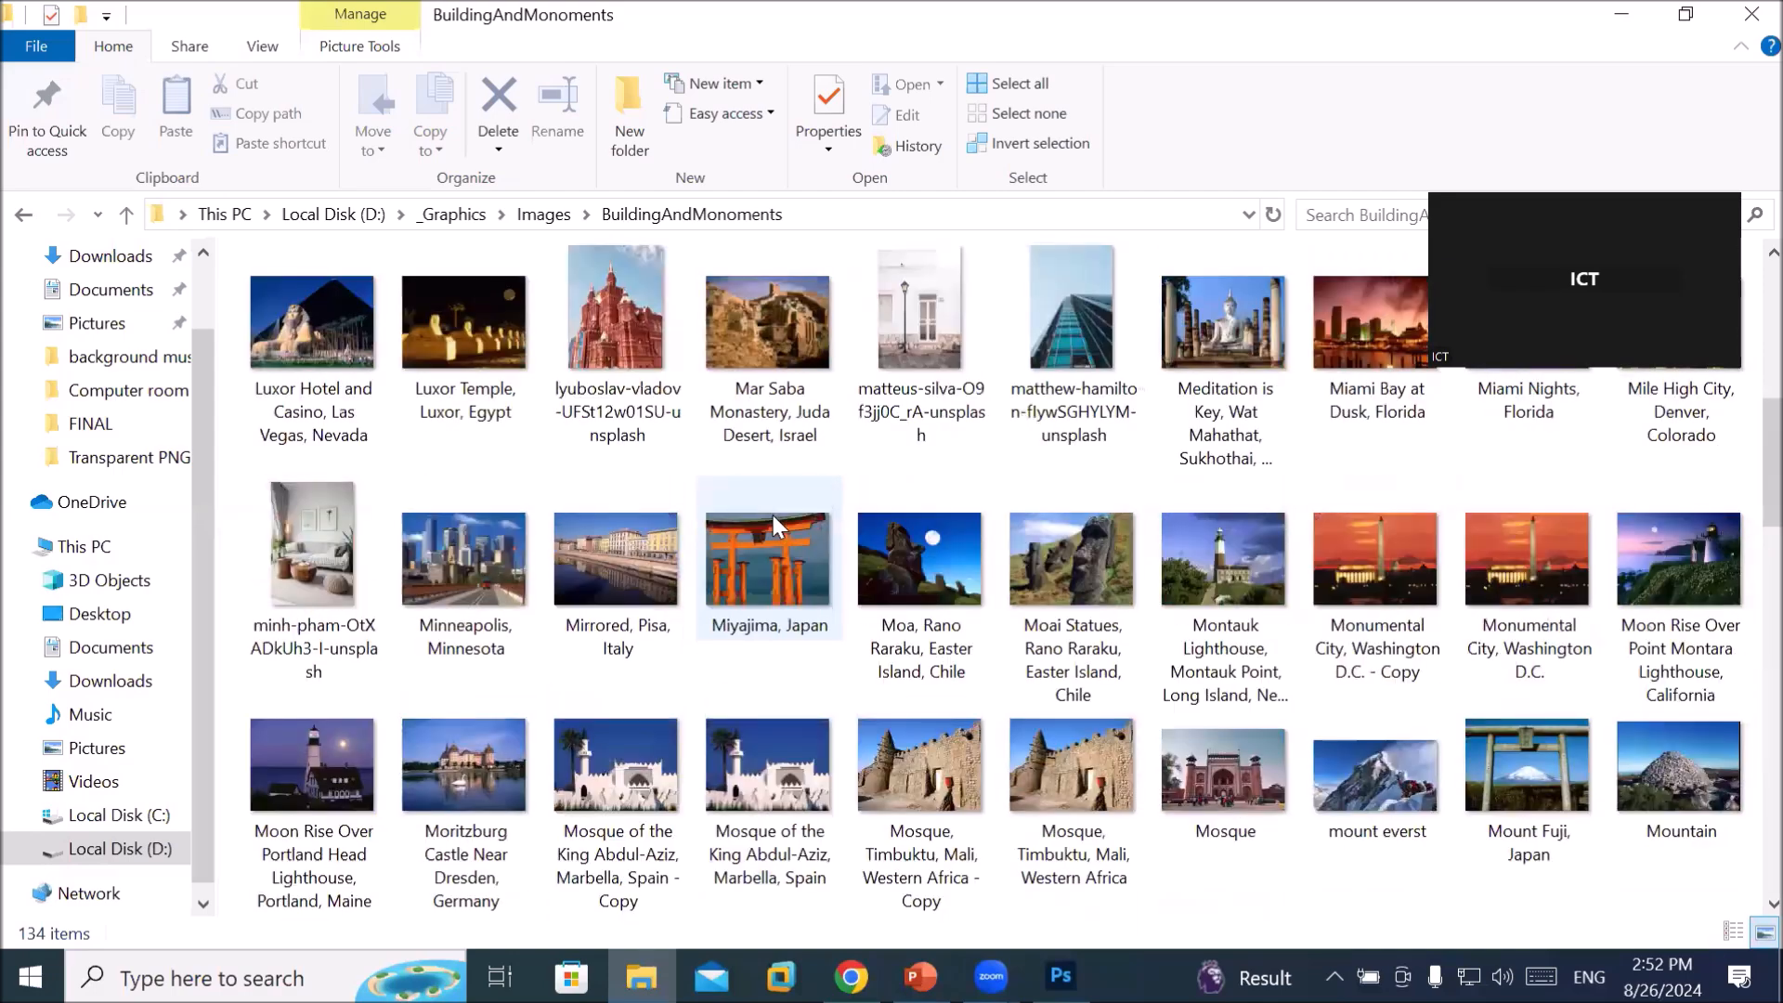
pyautogui.scroll(2, 886, 546)
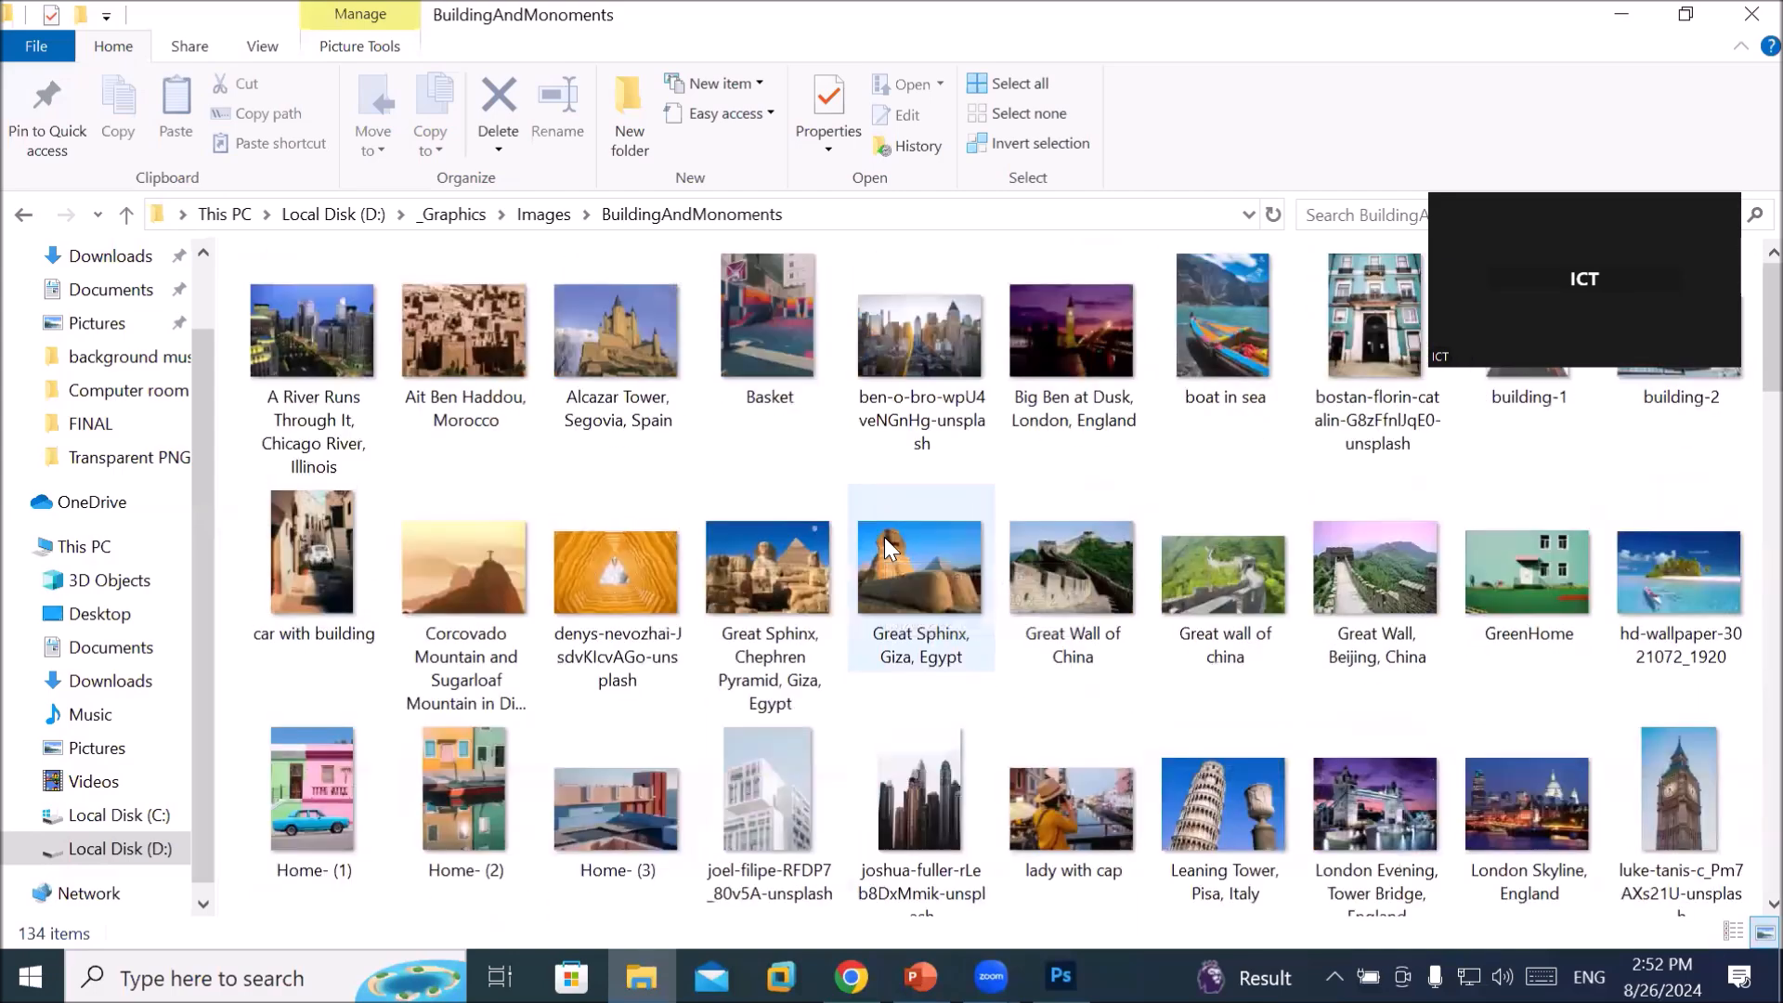
# Open the Great Wall of China image as a separate document in Photoshop and duplicate its Background layer
pyautogui.click(1078, 537)
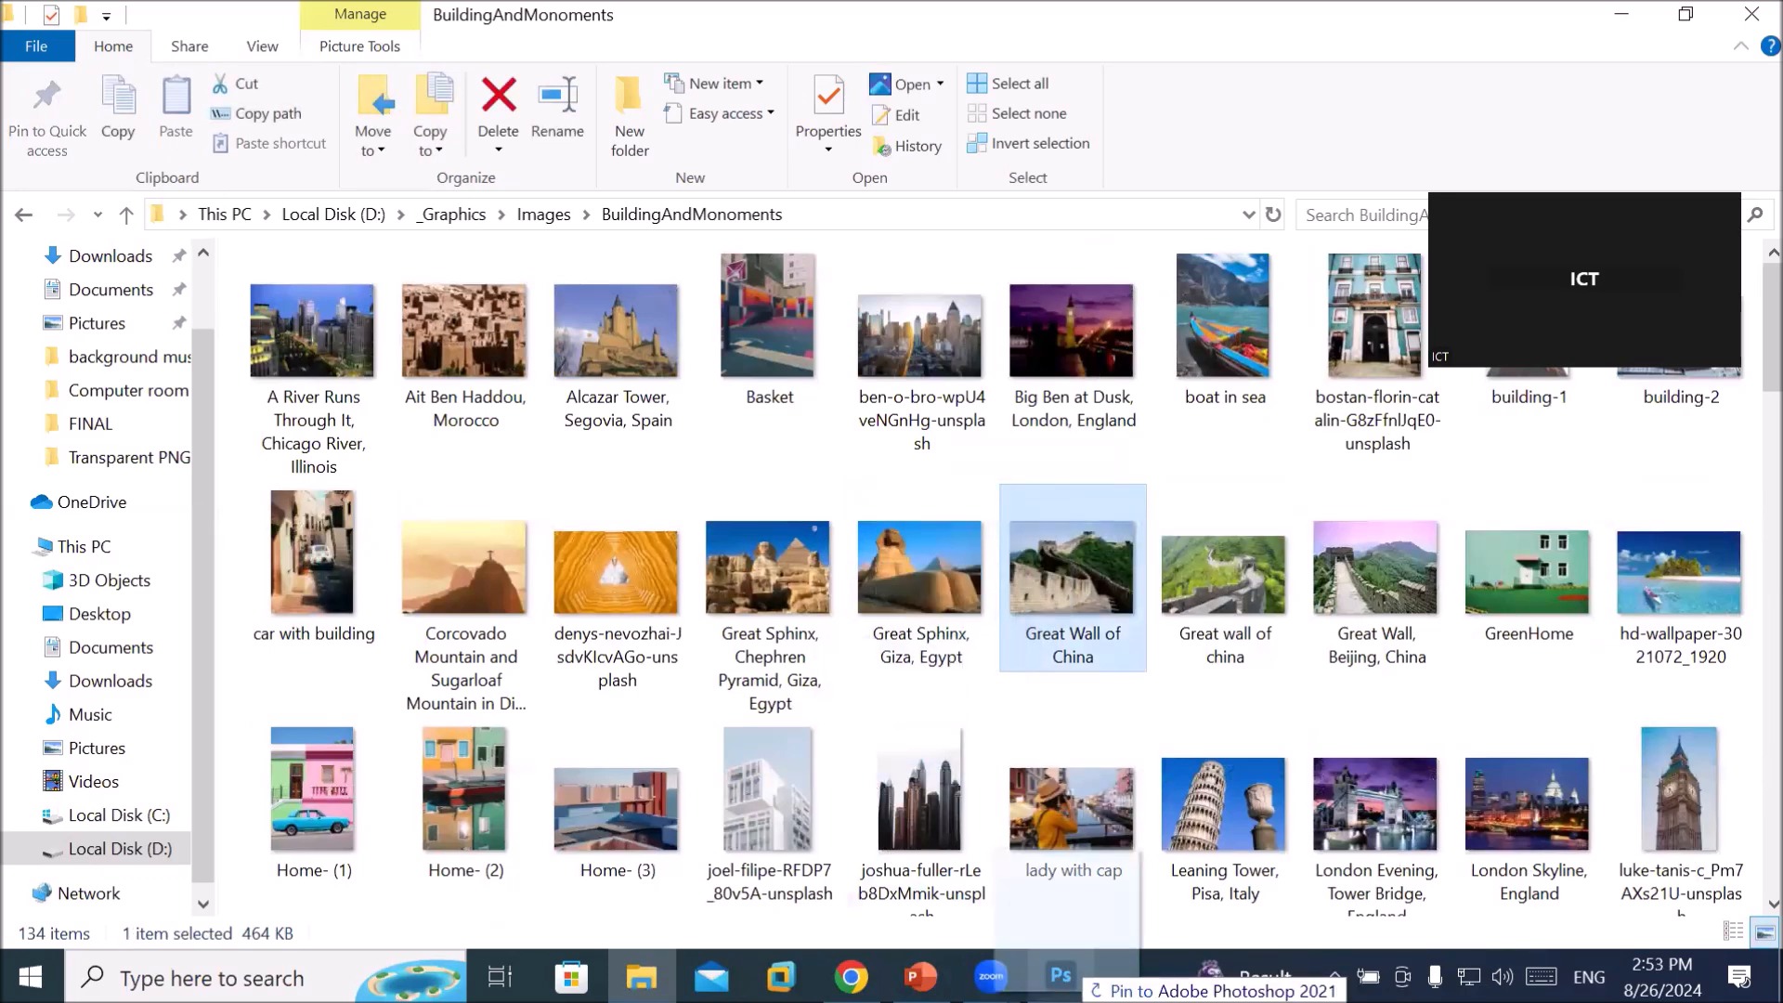
pyautogui.click(1061, 975)
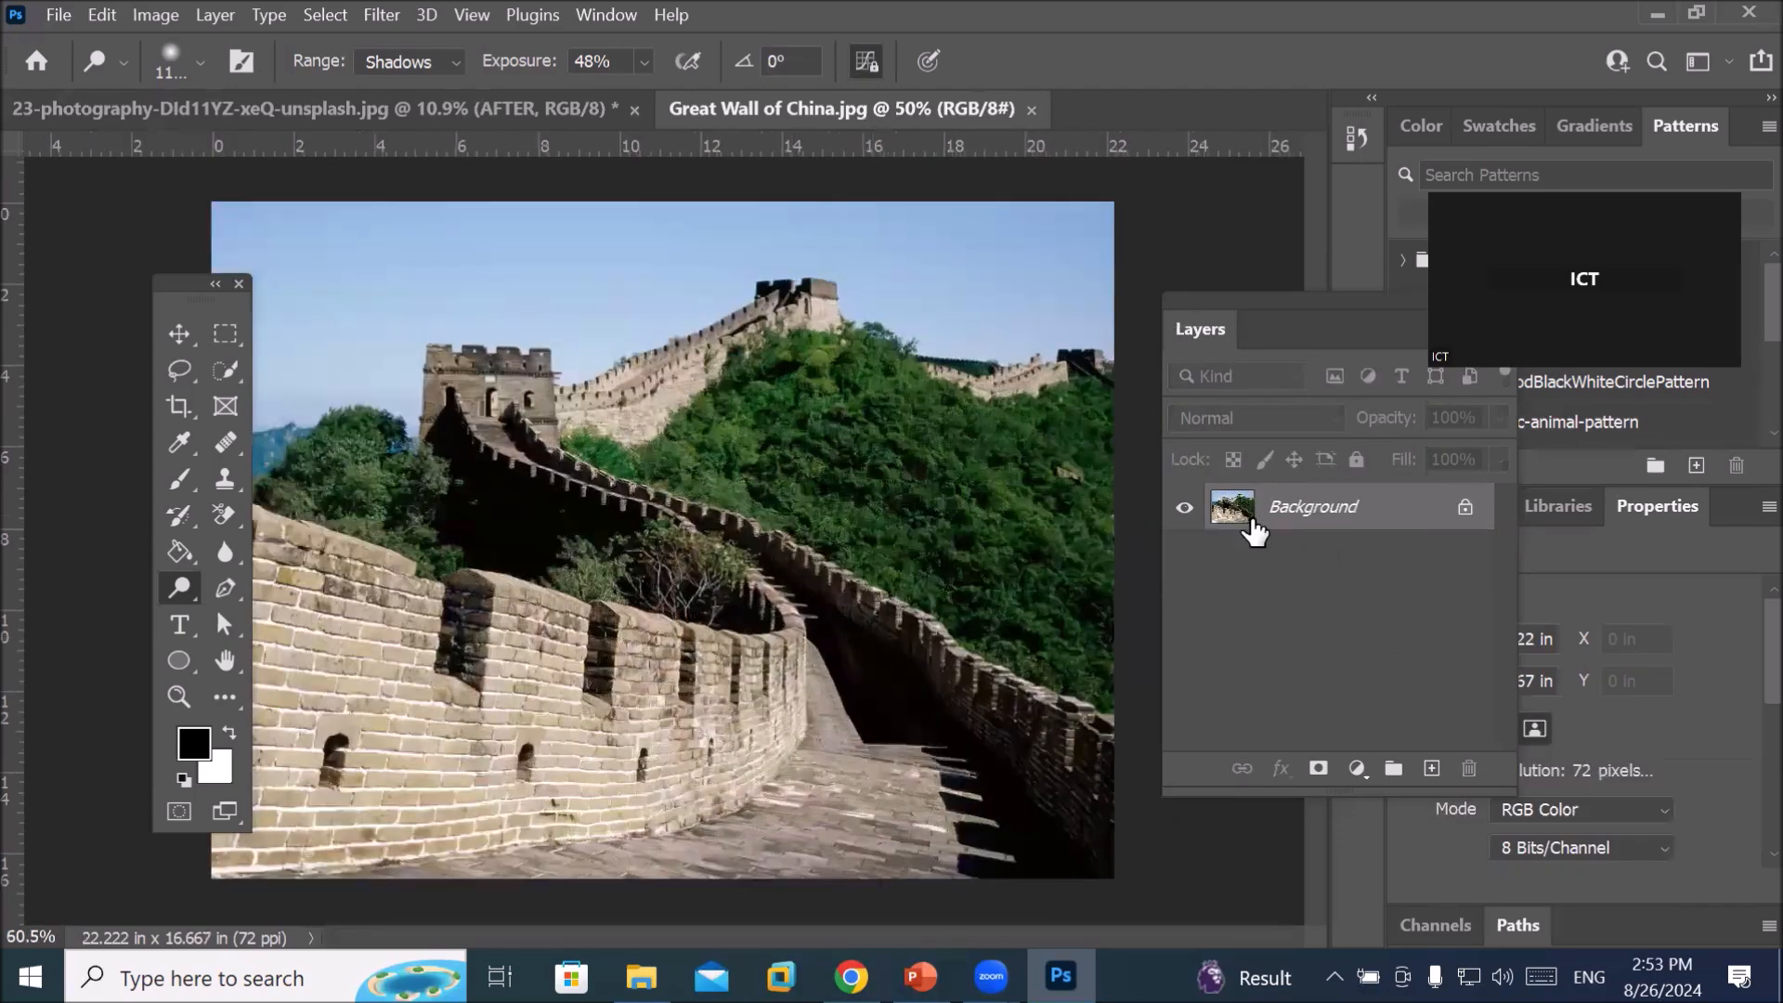
pyautogui.hotkey('ctrl', '+')
pyautogui.hotkey('ctrl', '+')
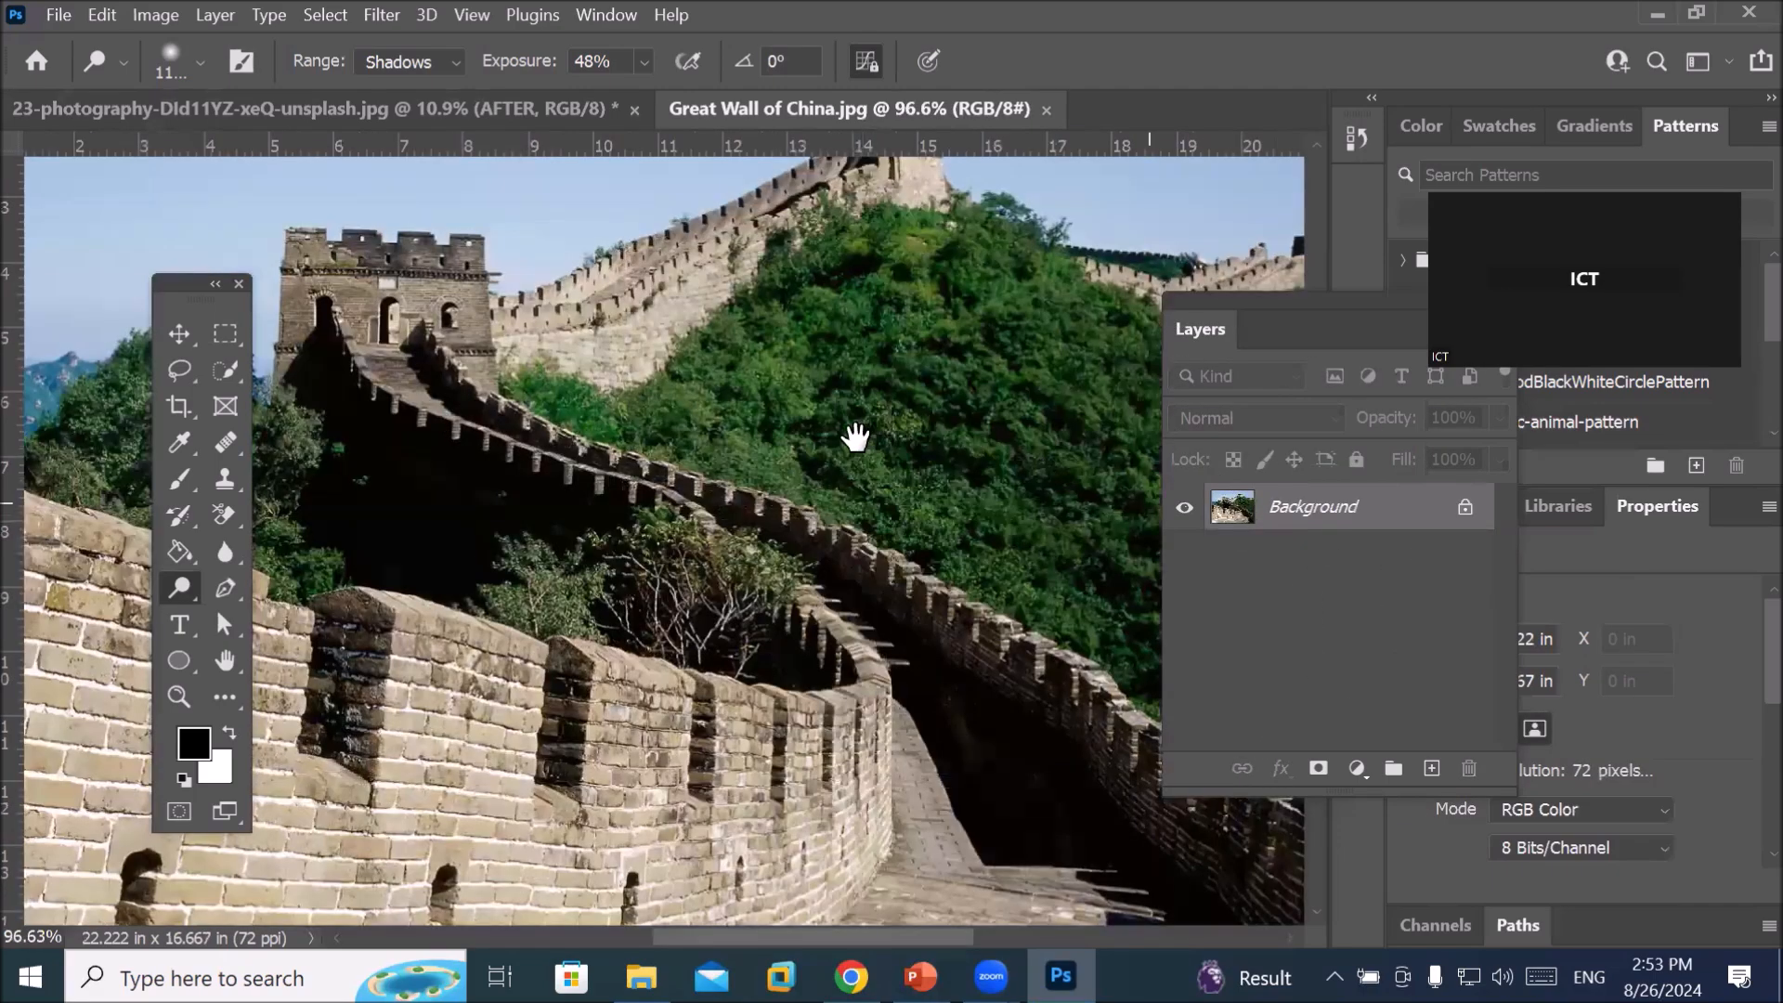
pyautogui.scroll(2, 855, 436)
pyautogui.moveTo(856, 436); pyautogui.dragTo(492, 150)
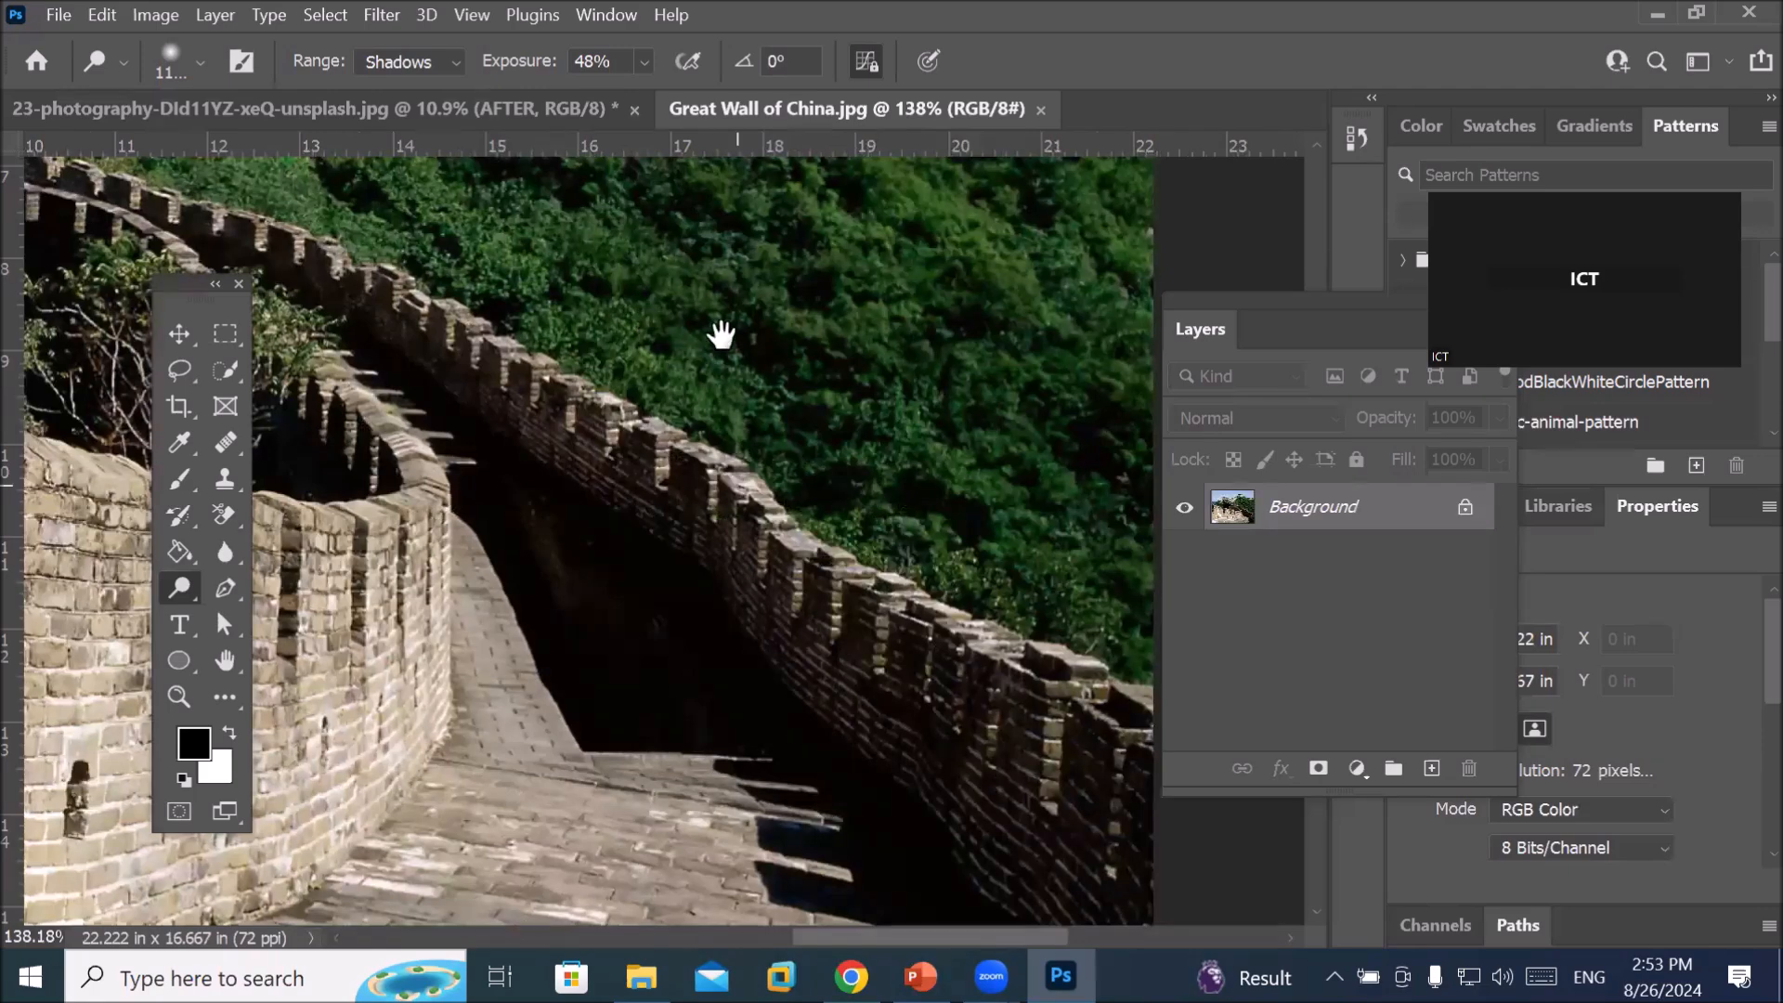
pyautogui.moveTo(732, 484); pyautogui.dragTo(699, 263)
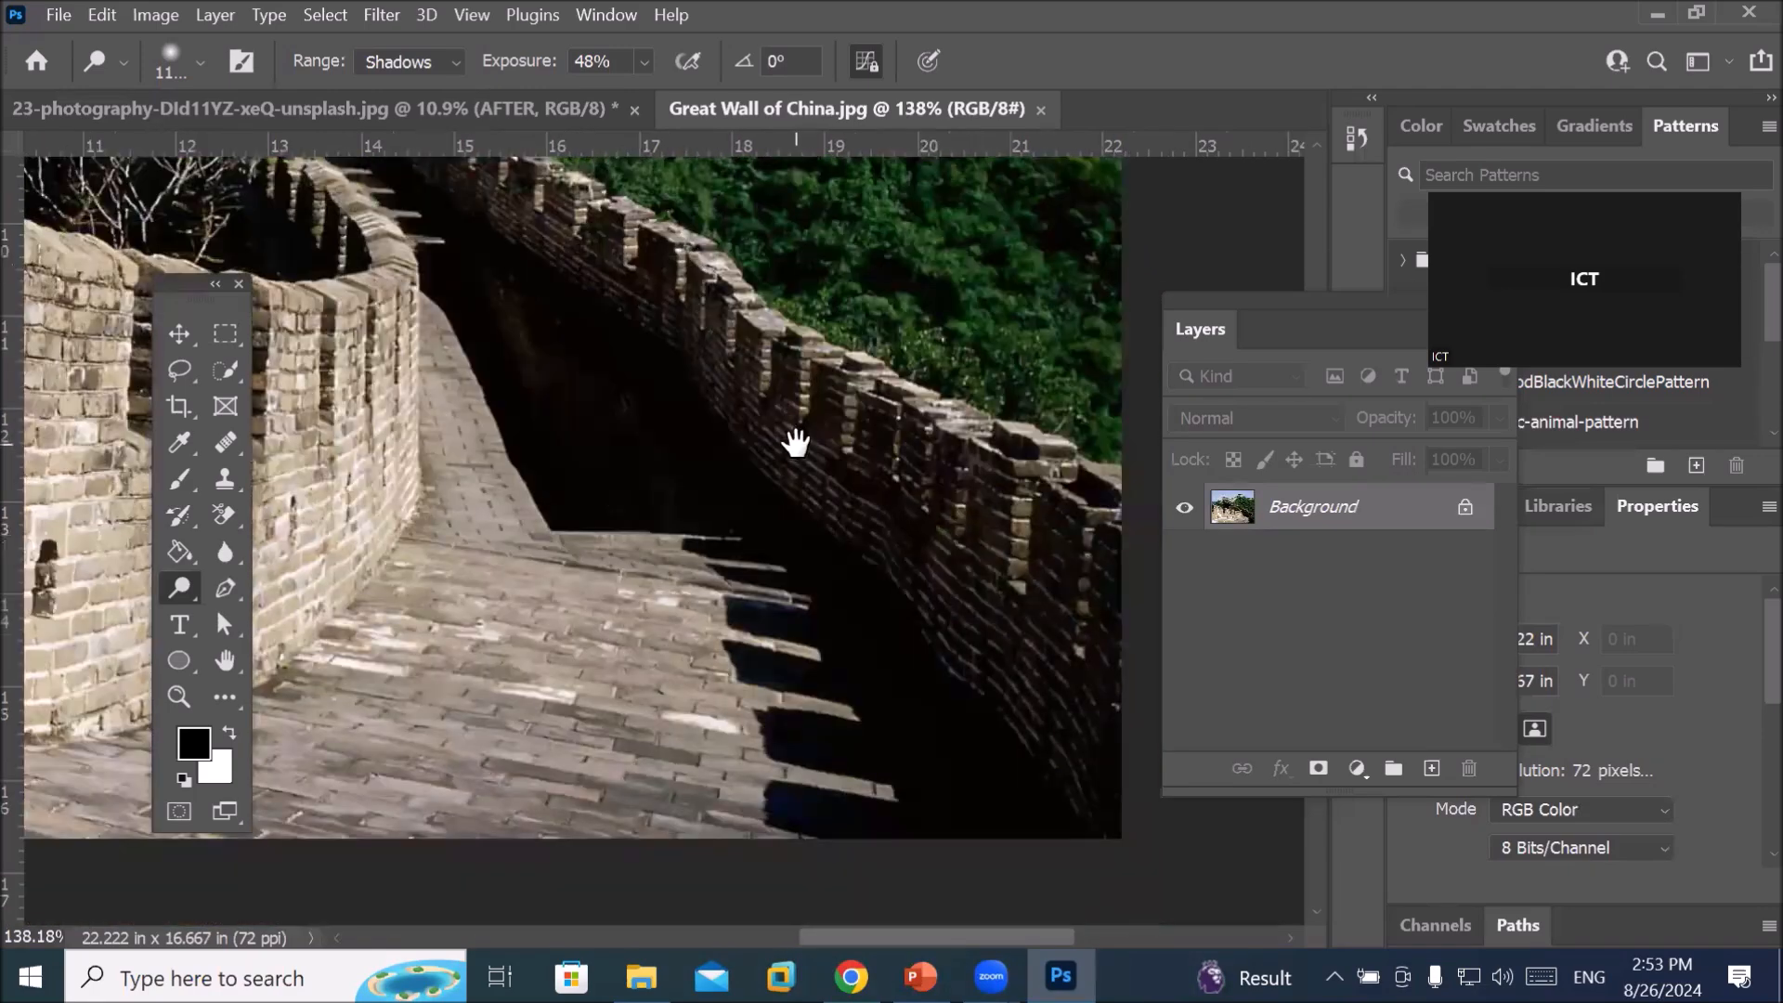
pyautogui.moveTo(1309, 506); pyautogui.dragTo(1430, 766)
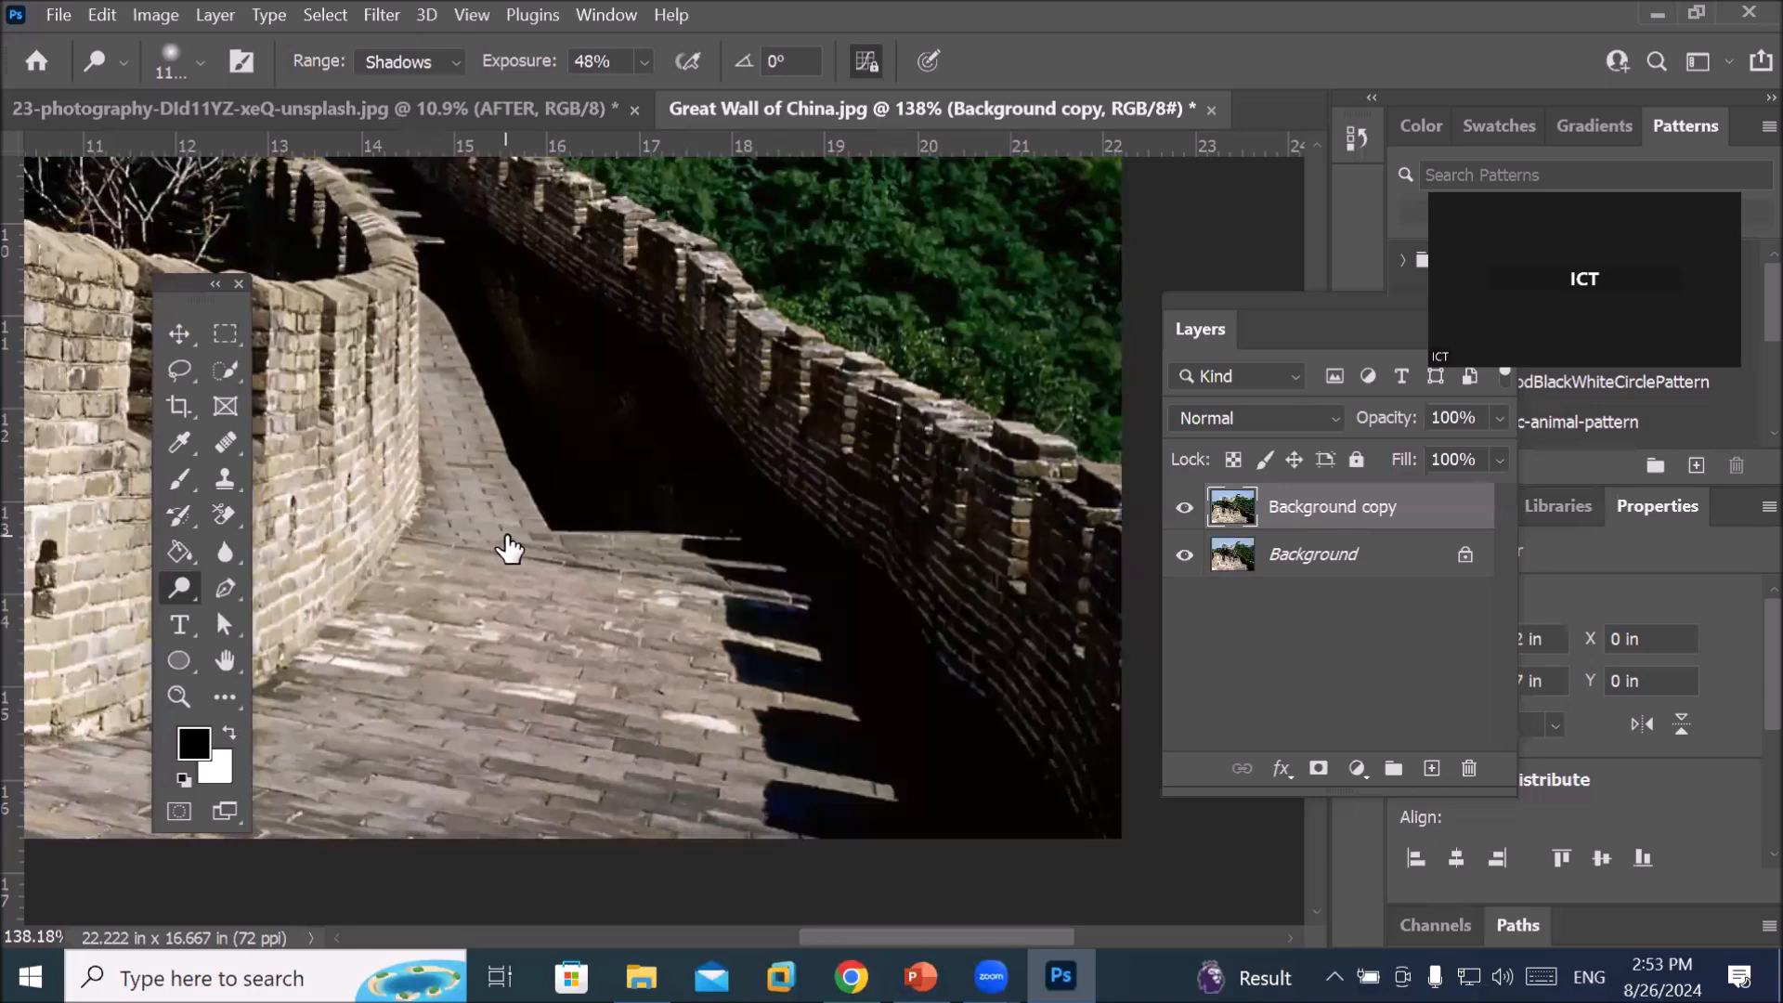
# Reduce the Dodge brush to 300 and lighten the dark shadow along the walkway and wall on the Background copy layer
pyautogui.press('[')
pyautogui.press('[')
pyautogui.press('[')
pyautogui.press('[')
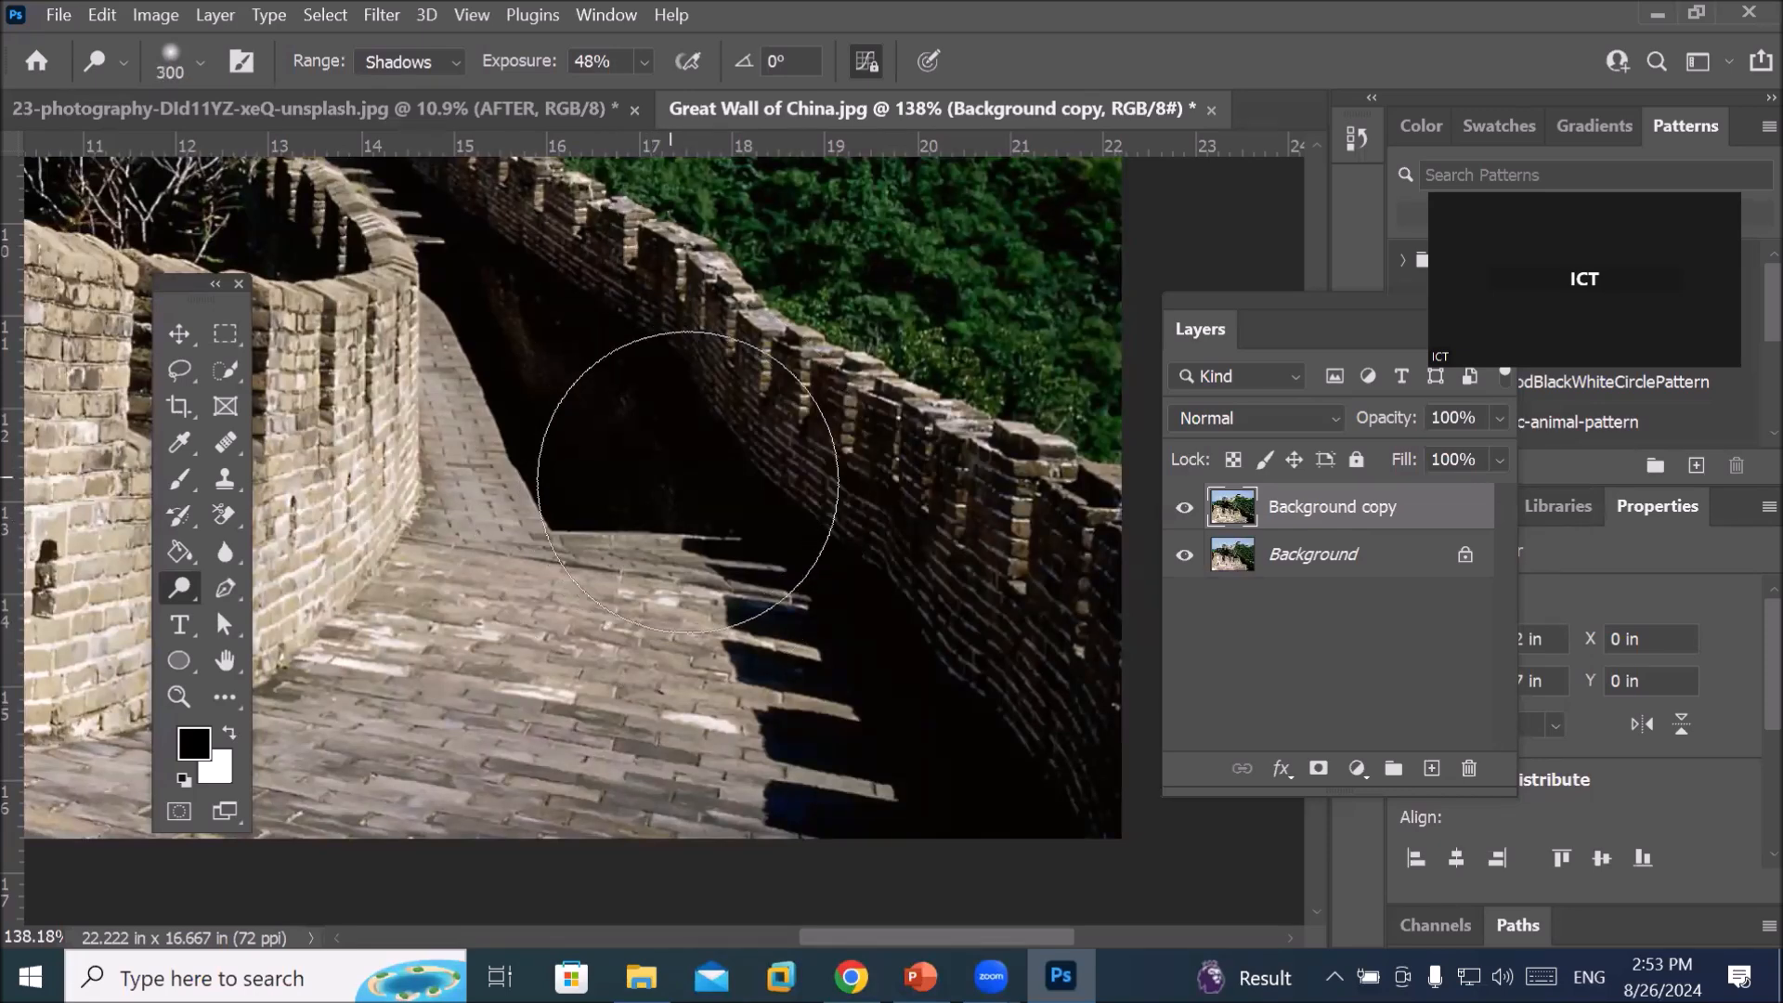
pyautogui.scroll(3, 854, 594)
pyautogui.scroll(-2, 817, 594)
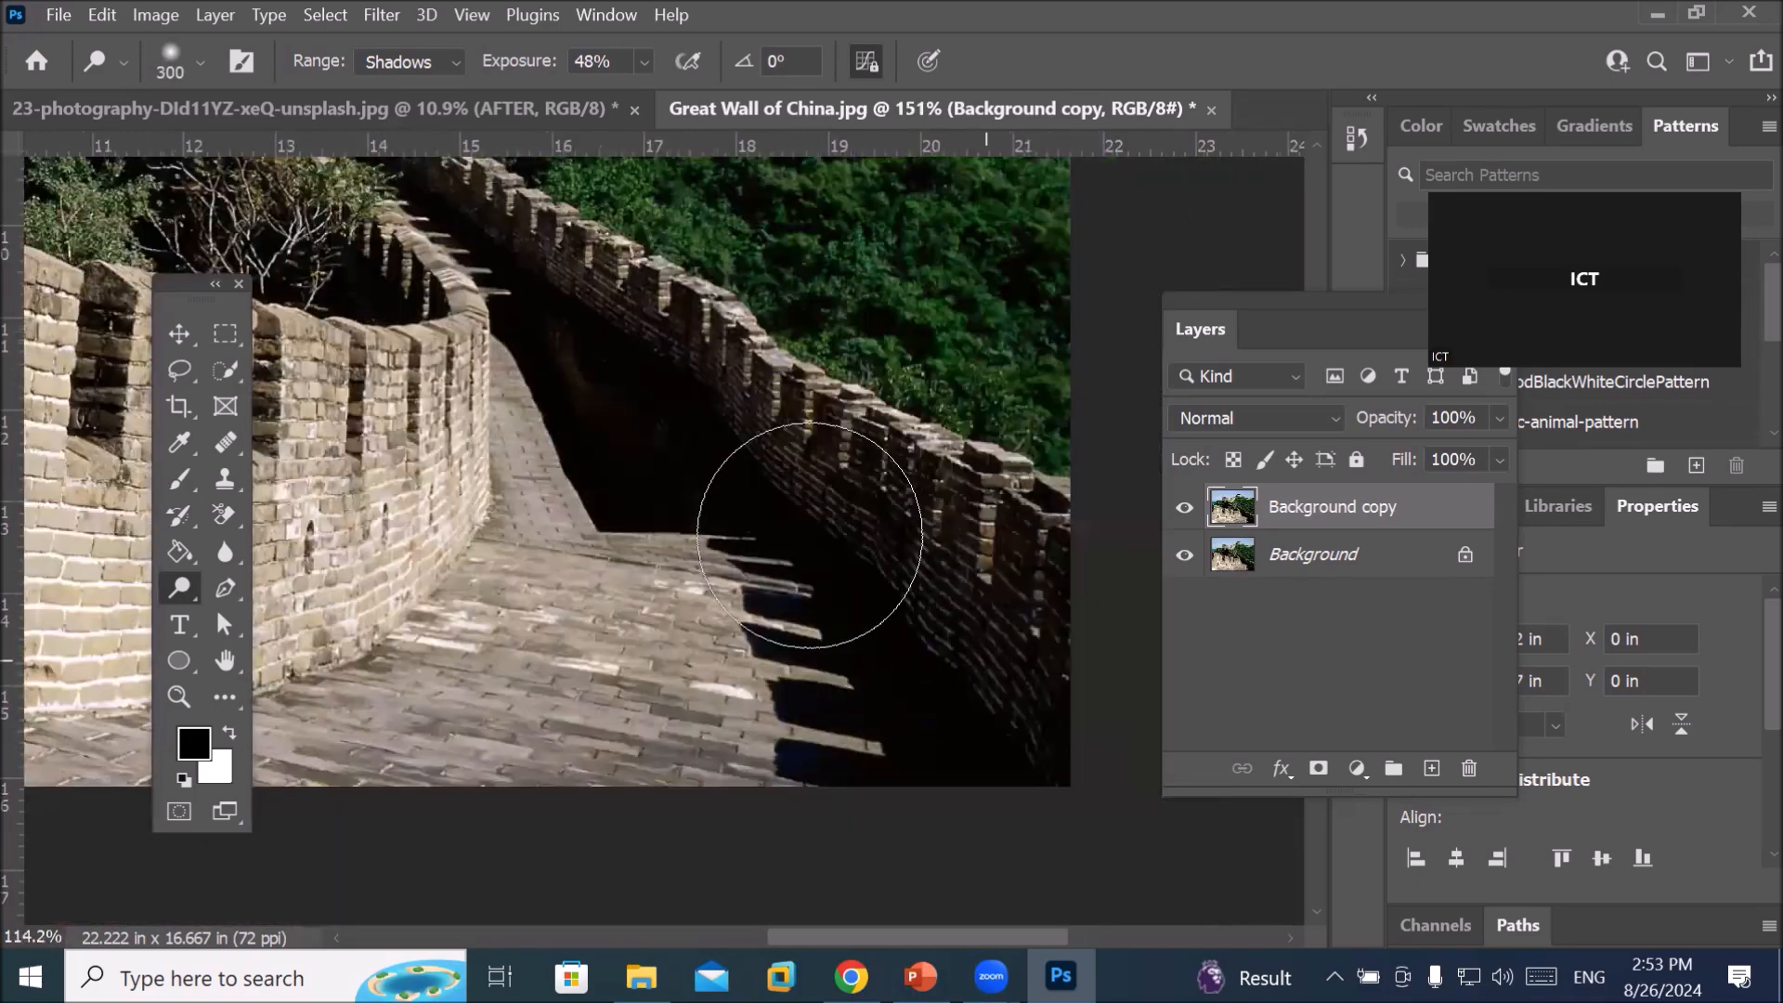
pyautogui.scroll(-2, 873, 595)
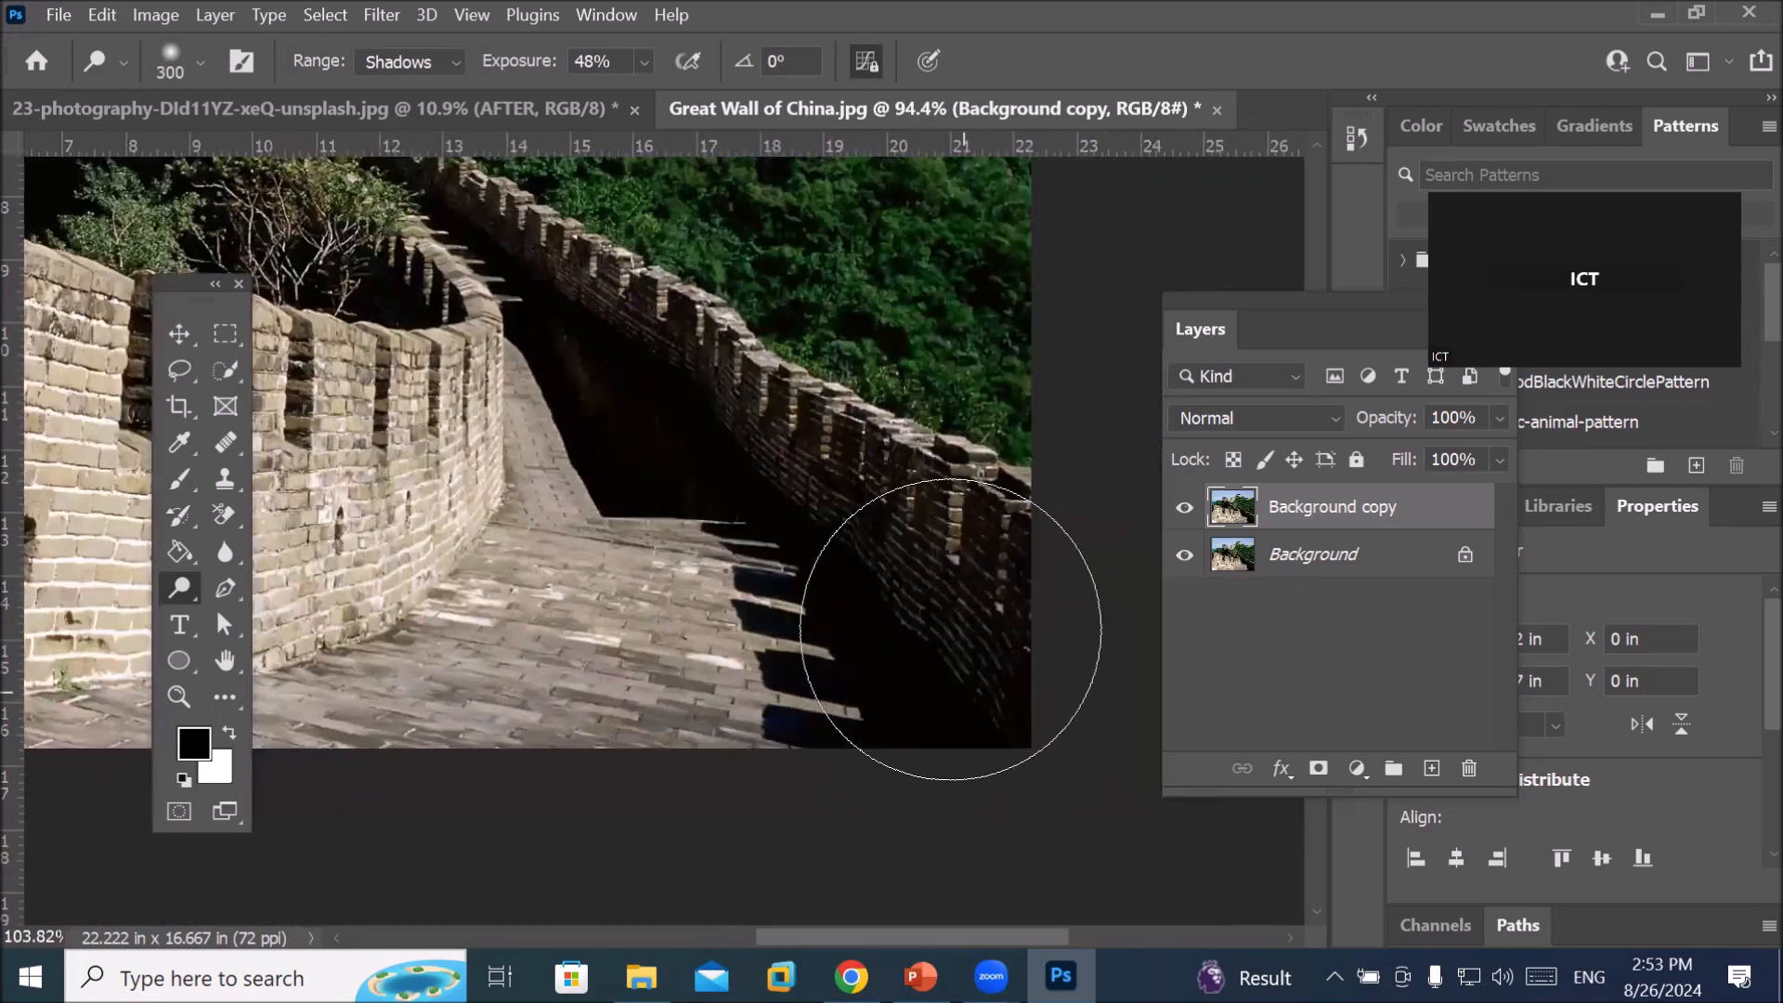
pyautogui.scroll(1, 950, 628)
pyautogui.scroll(2, 743, 427)
pyautogui.moveTo(759, 463)
pyautogui.mouseDown()
pyautogui.moveTo(597, 399)
pyautogui.moveTo(780, 638)
pyautogui.moveTo(677, 470)
pyautogui.moveTo(776, 657)
pyautogui.moveTo(847, 629)
pyautogui.moveTo(711, 469)
pyautogui.mouseUp()
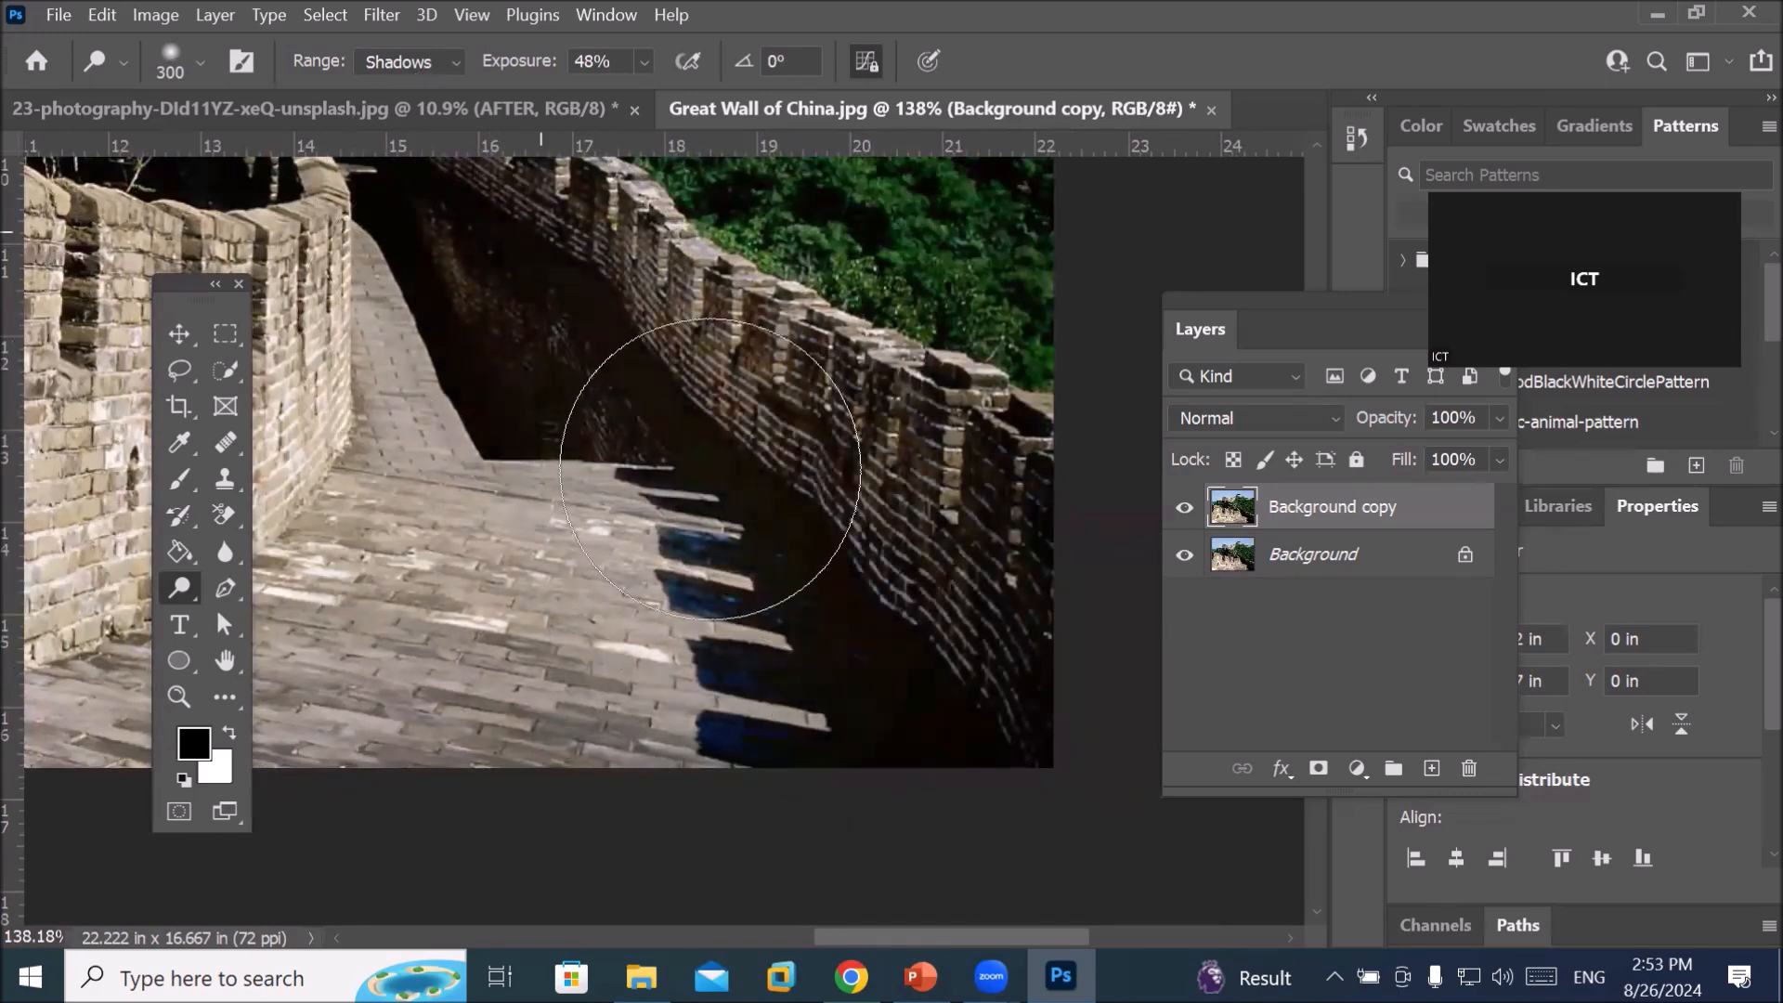
pyautogui.scroll(-3, 613, 338)
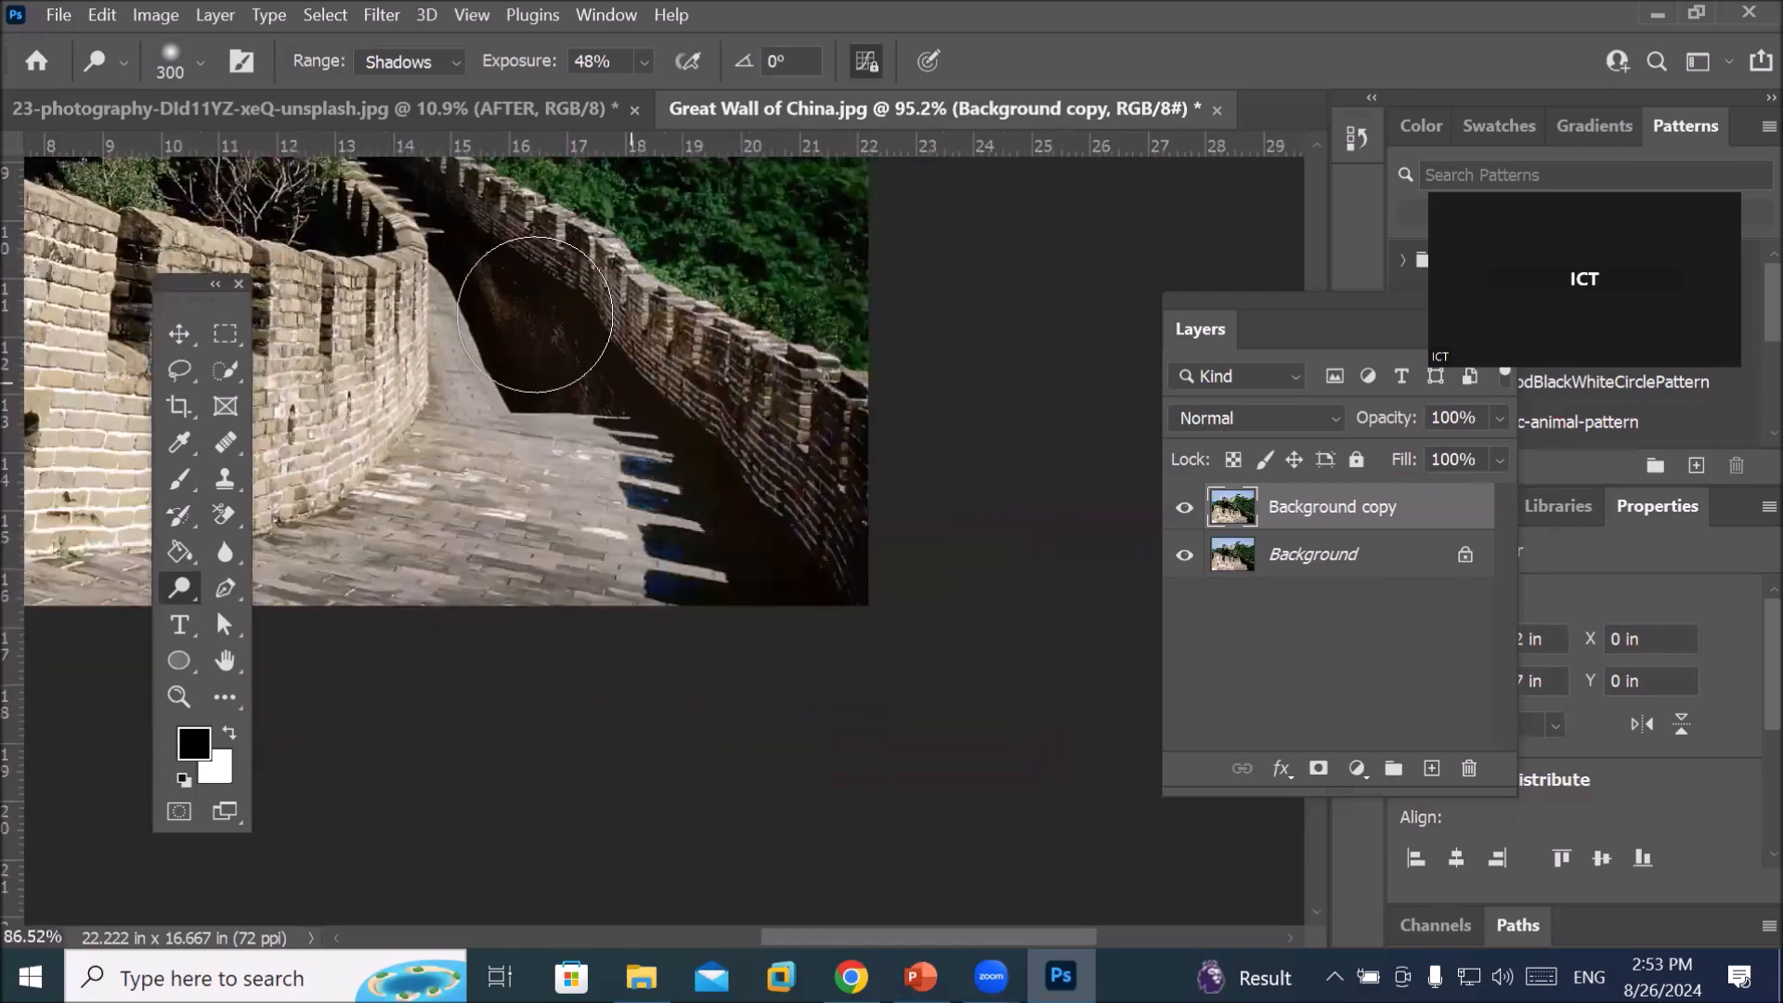
# Lighten the dark shadowed wall below the watchtower on the Background copy layer with the Dodge Tool
pyautogui.scroll(-2, 535, 314)
pyautogui.scroll(2, 703, 503)
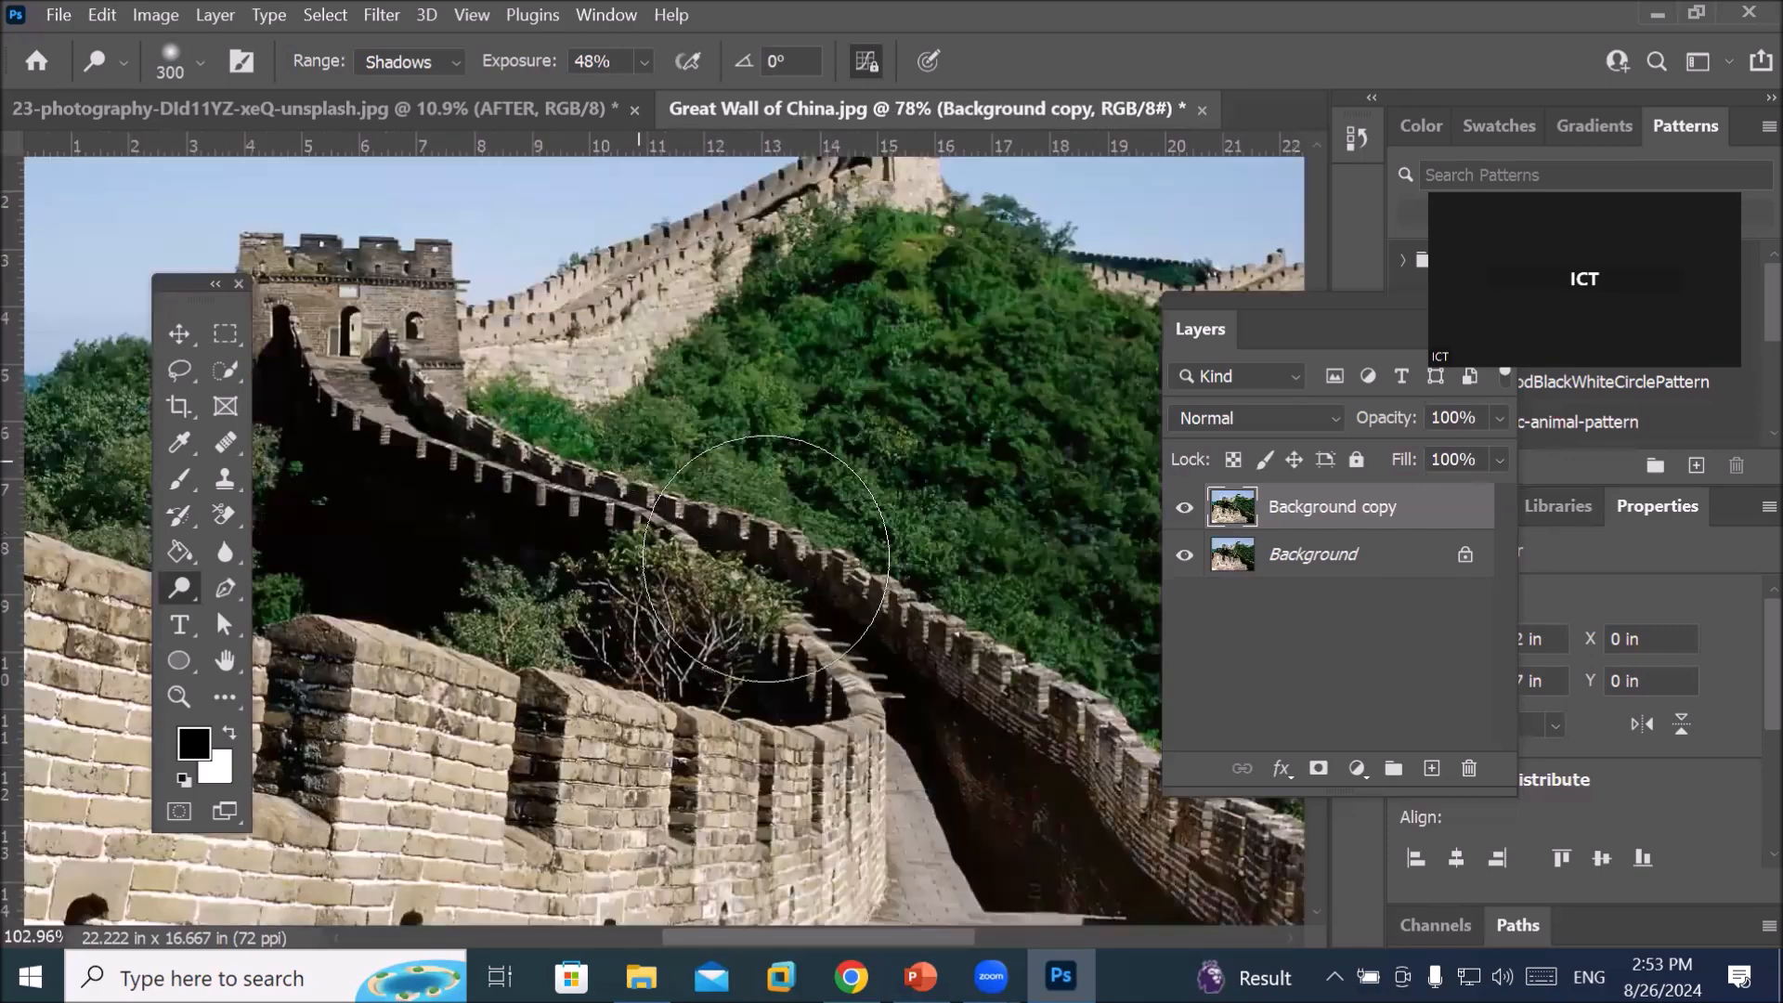
pyautogui.scroll(1, 525, 448)
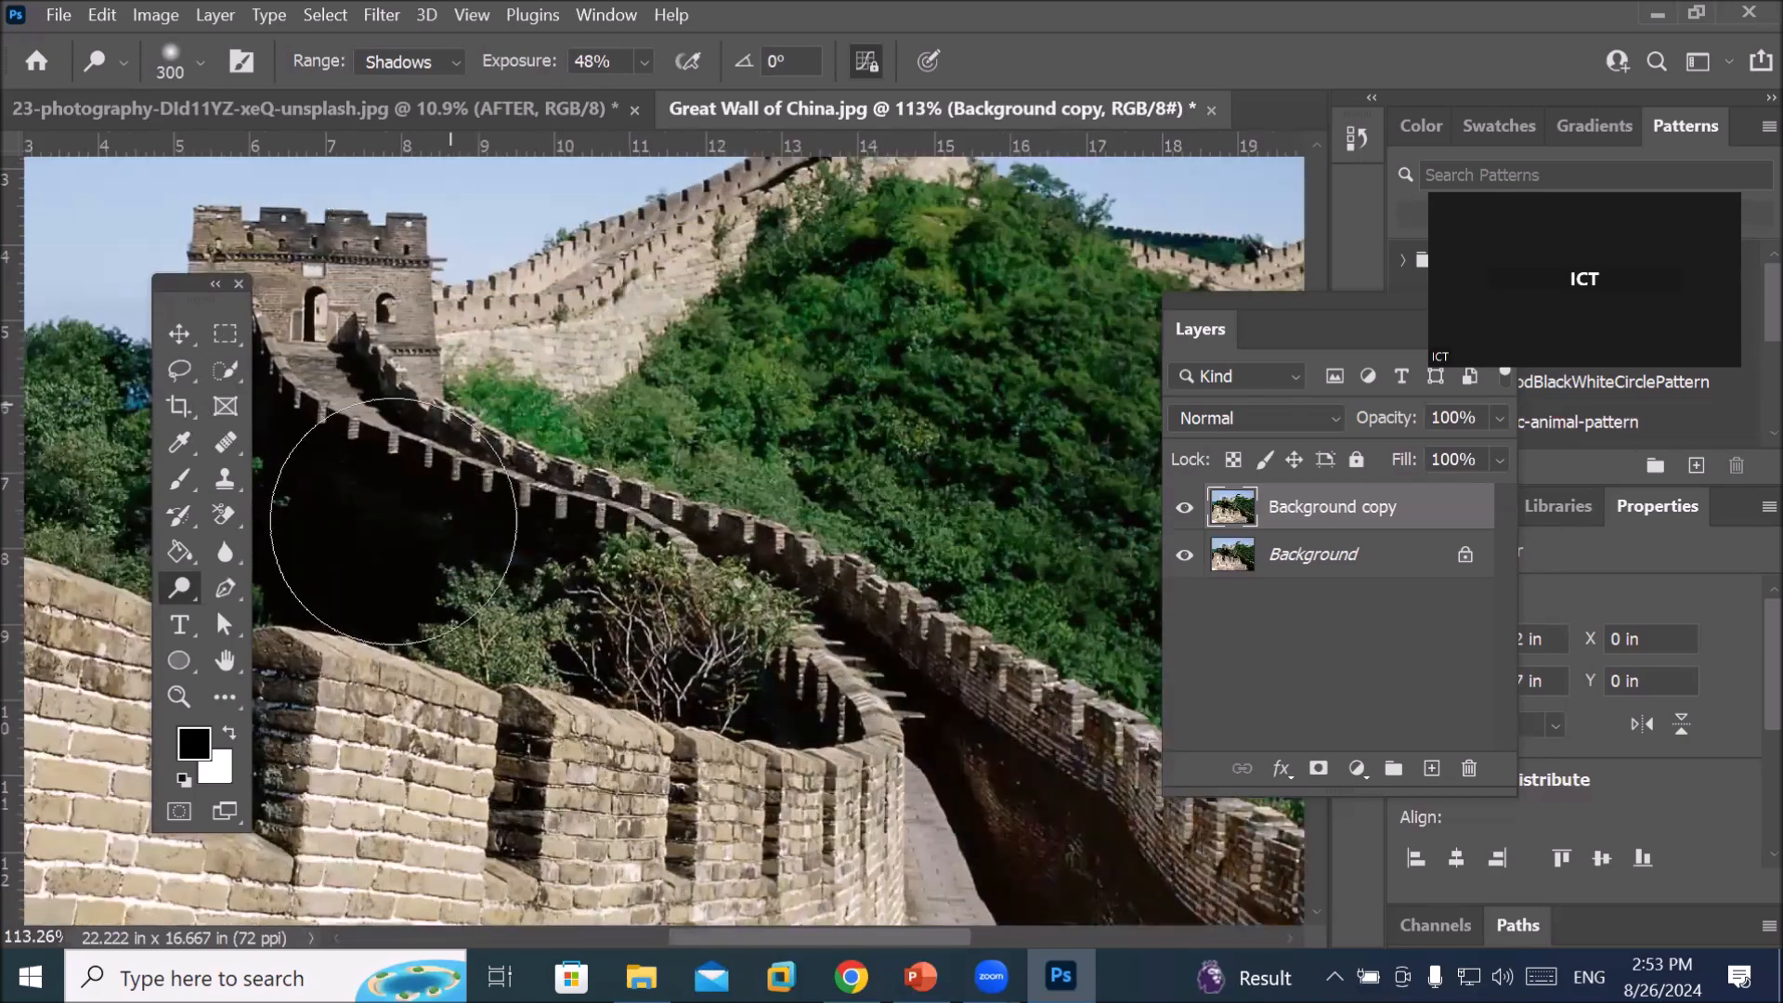
pyautogui.moveTo(470, 621)
pyautogui.mouseDown()
pyautogui.moveTo(346, 509)
pyautogui.moveTo(269, 650)
pyautogui.mouseUp()
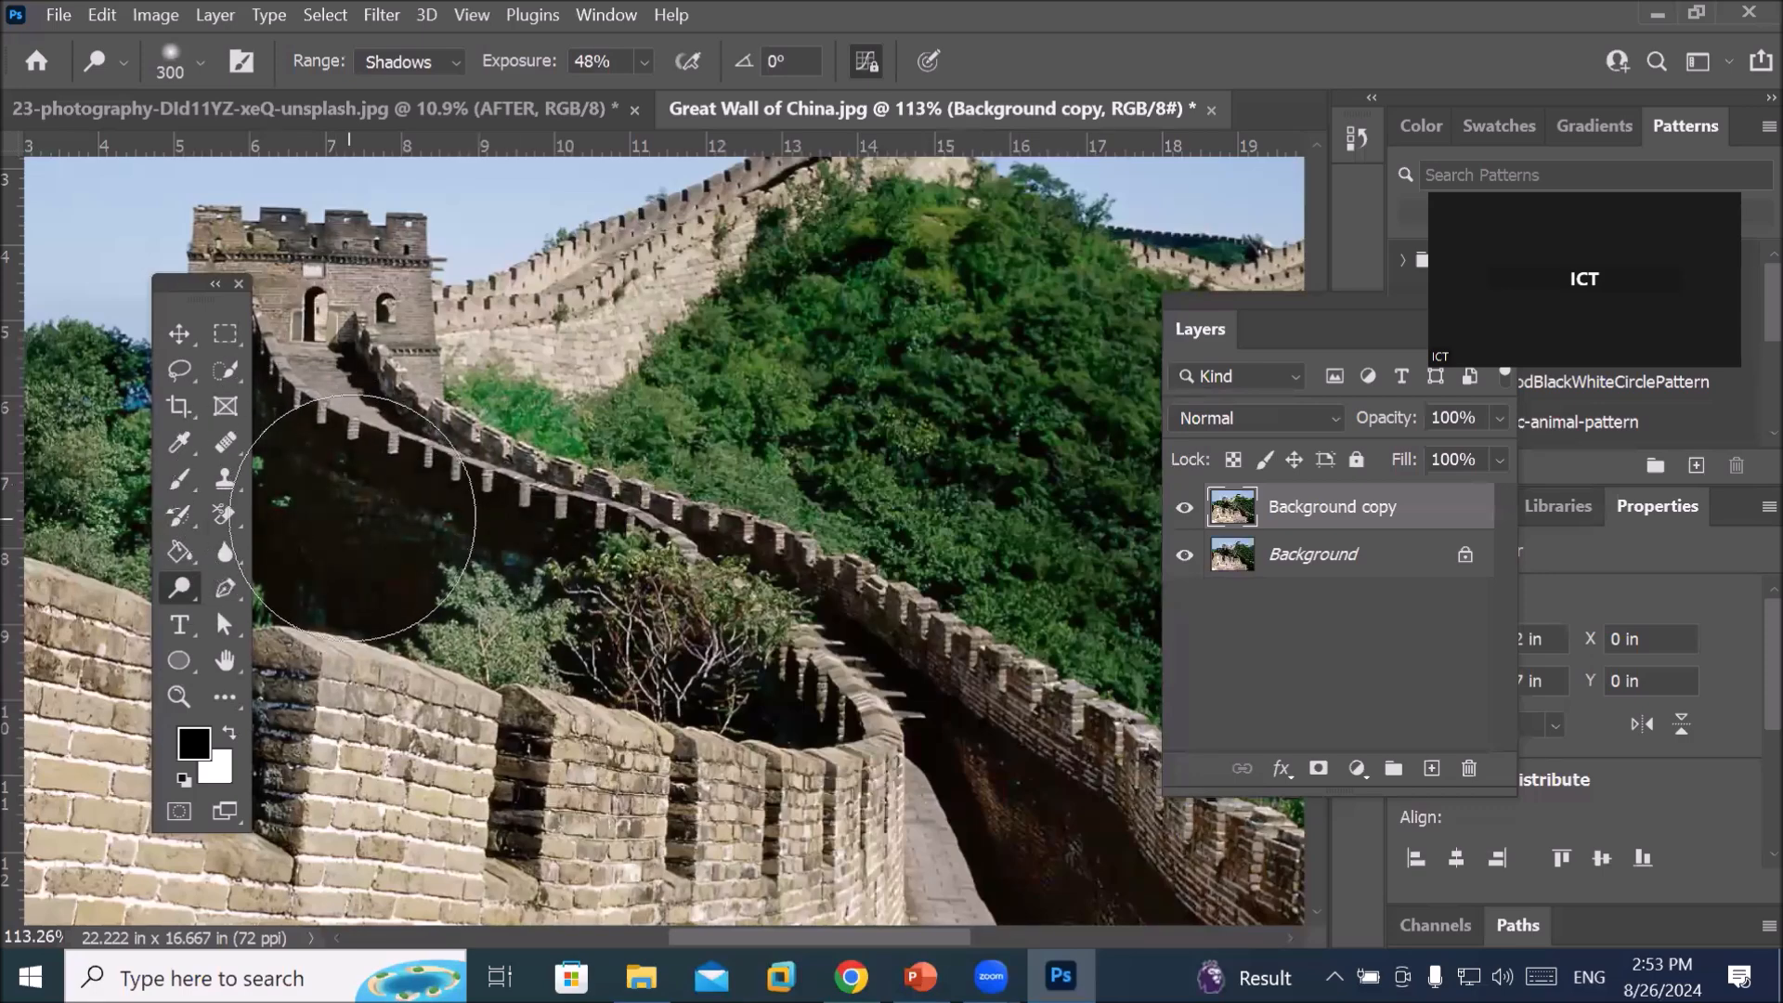
# Examine the dodged wall below the watchtower up close, comparing it with the original by toggling the Background copy layer's visibility
pyautogui.scroll(3, 362, 558)
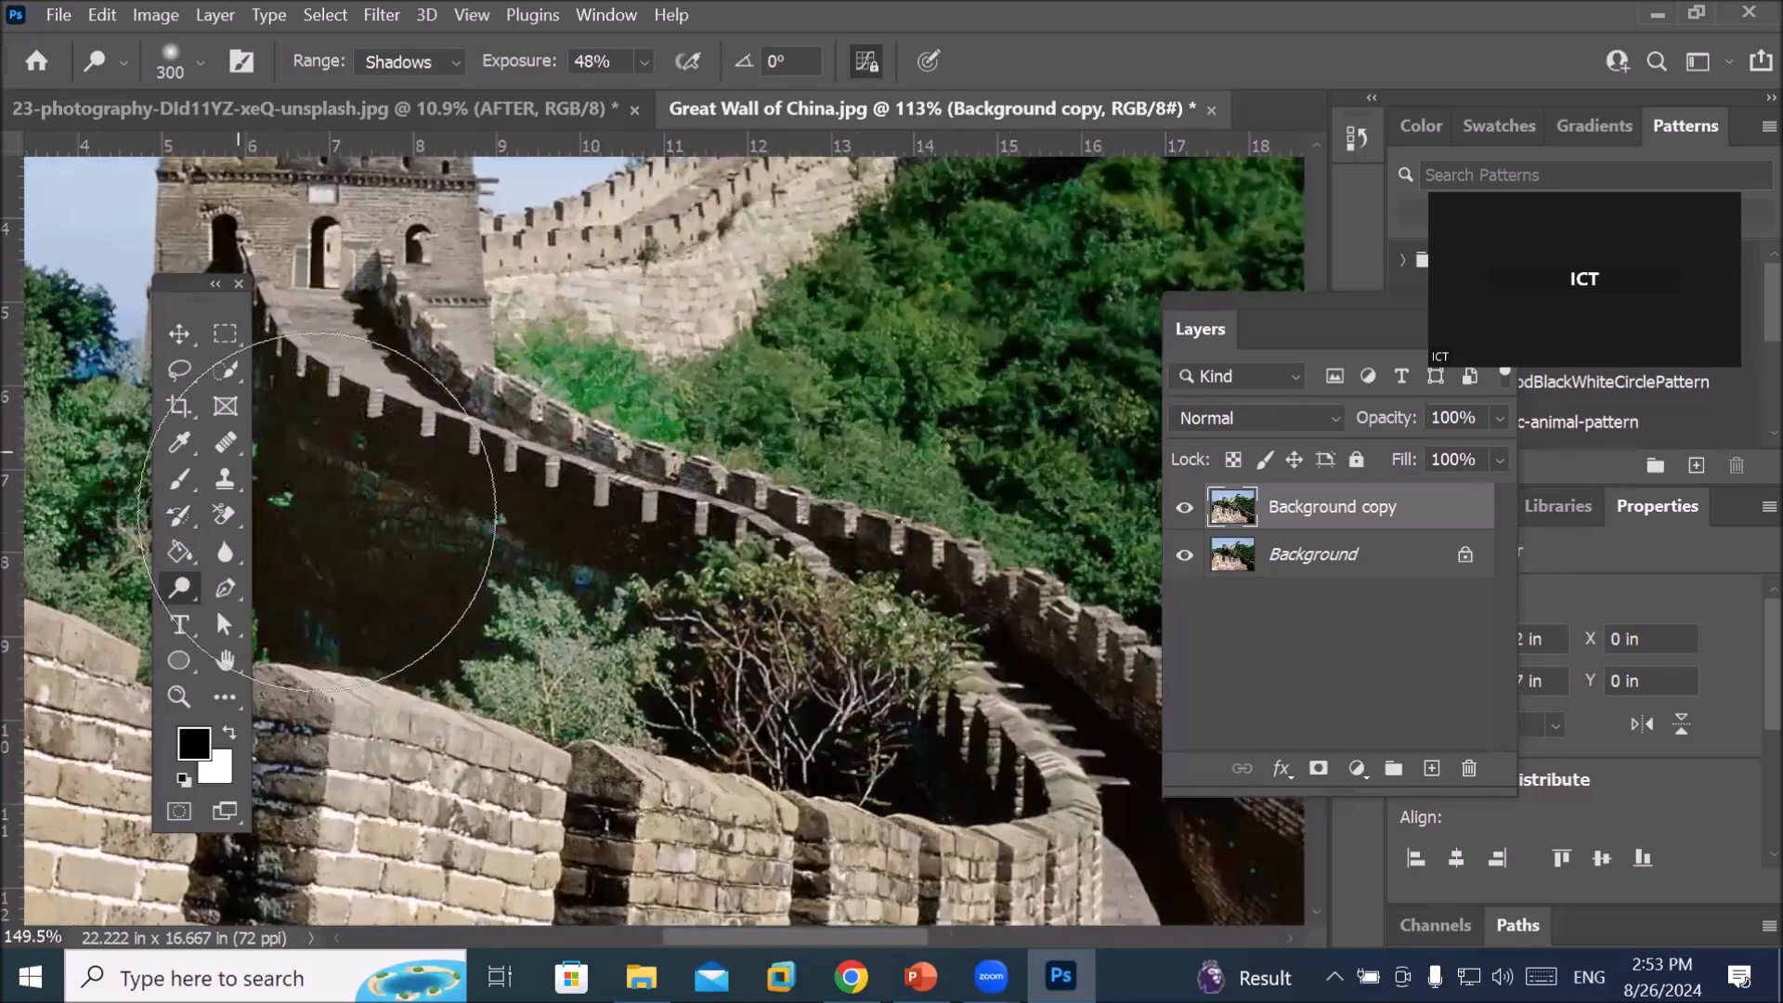
pyautogui.scroll(3, 415, 538)
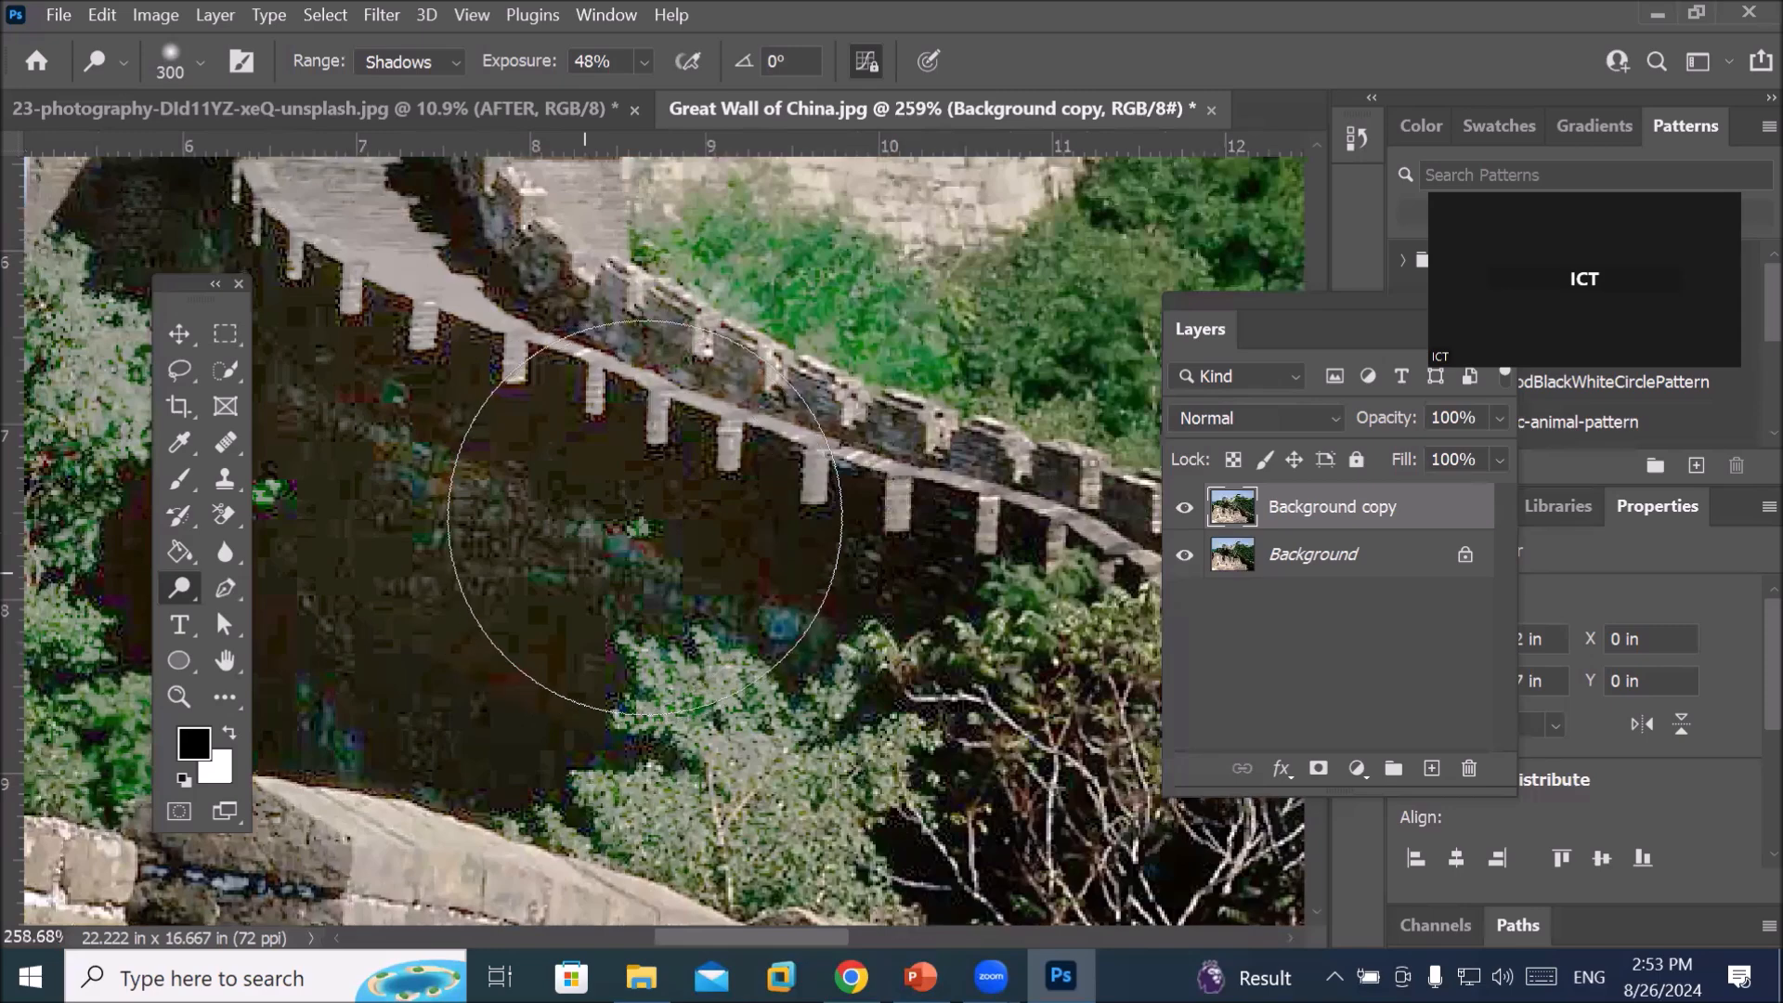
pyautogui.scroll(3, 358, 408)
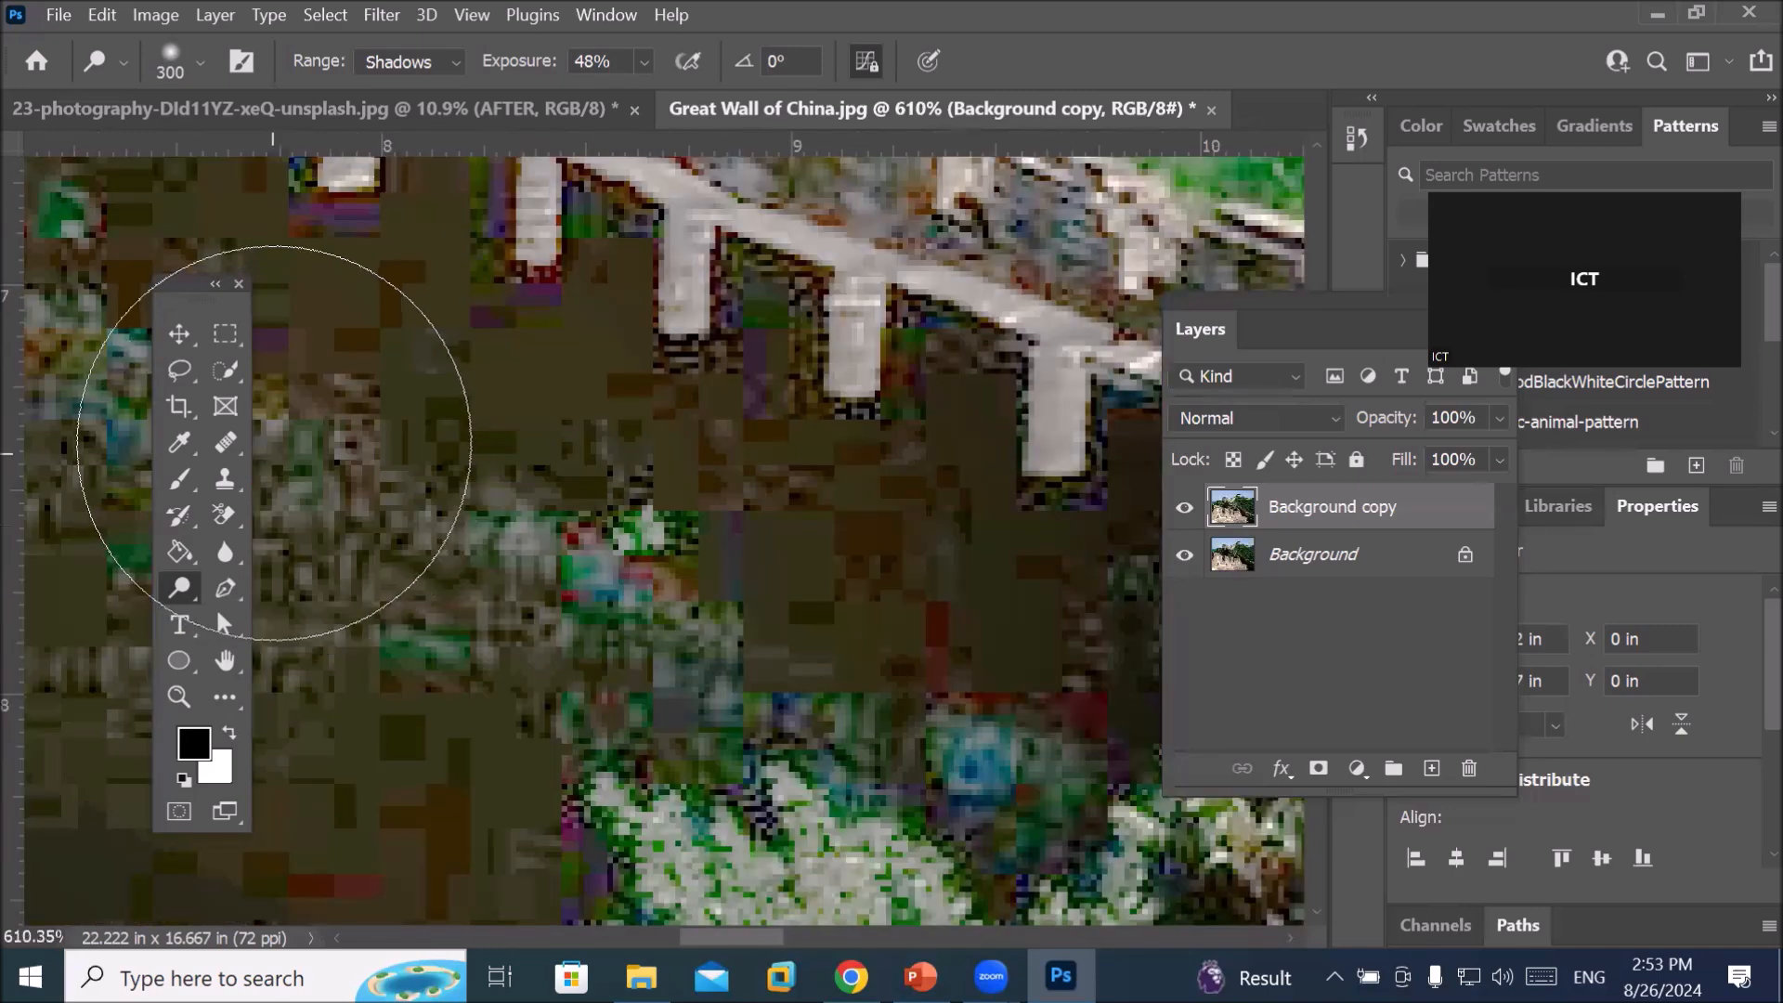
pyautogui.scroll(-3, 1043, 557)
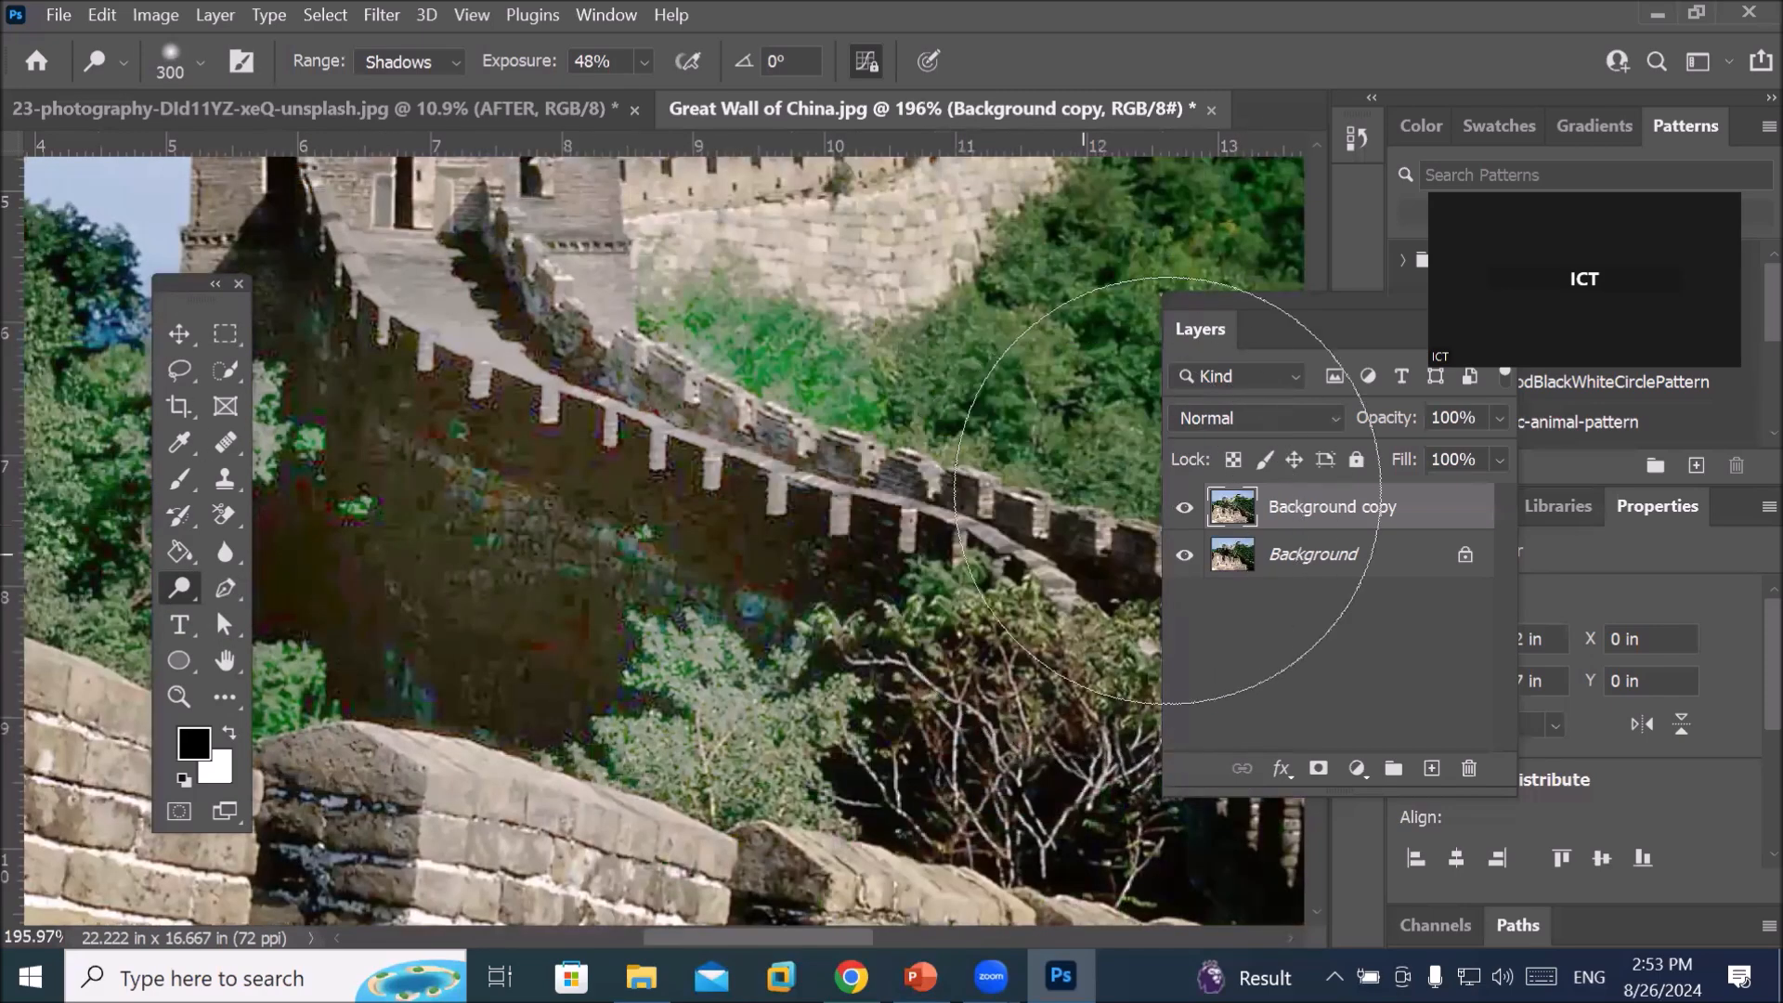
pyautogui.click(1186, 507)
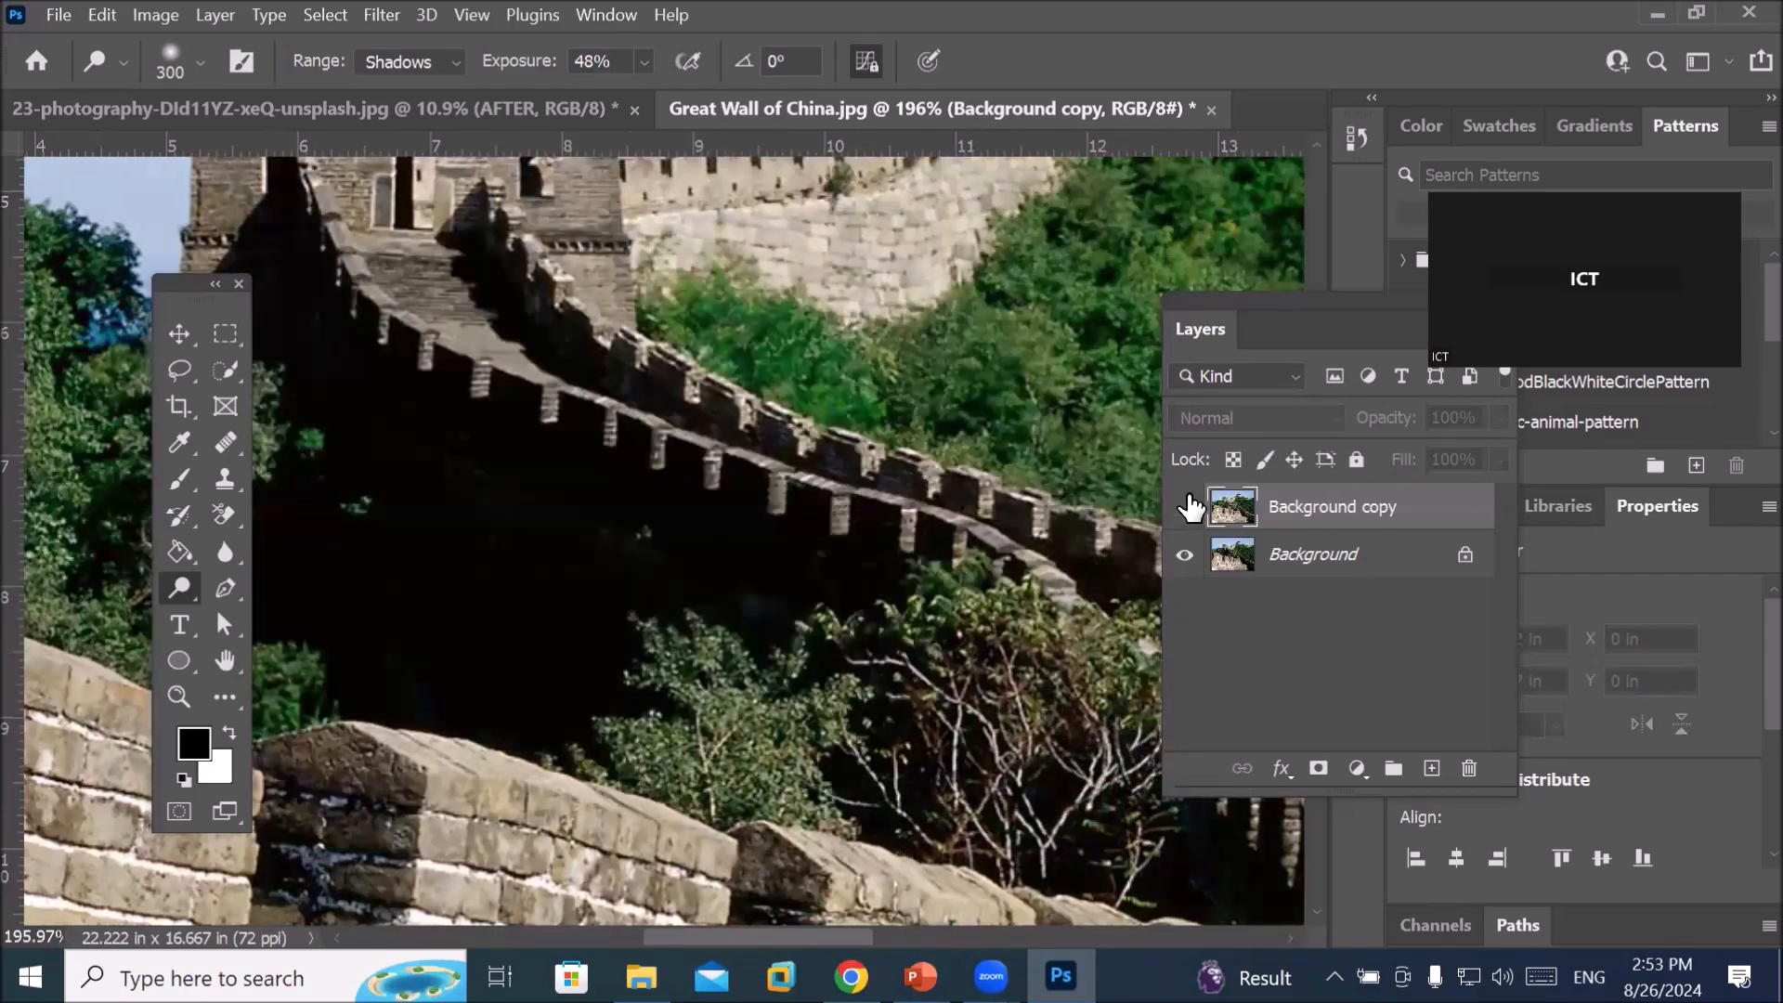
pyautogui.click(1186, 507)
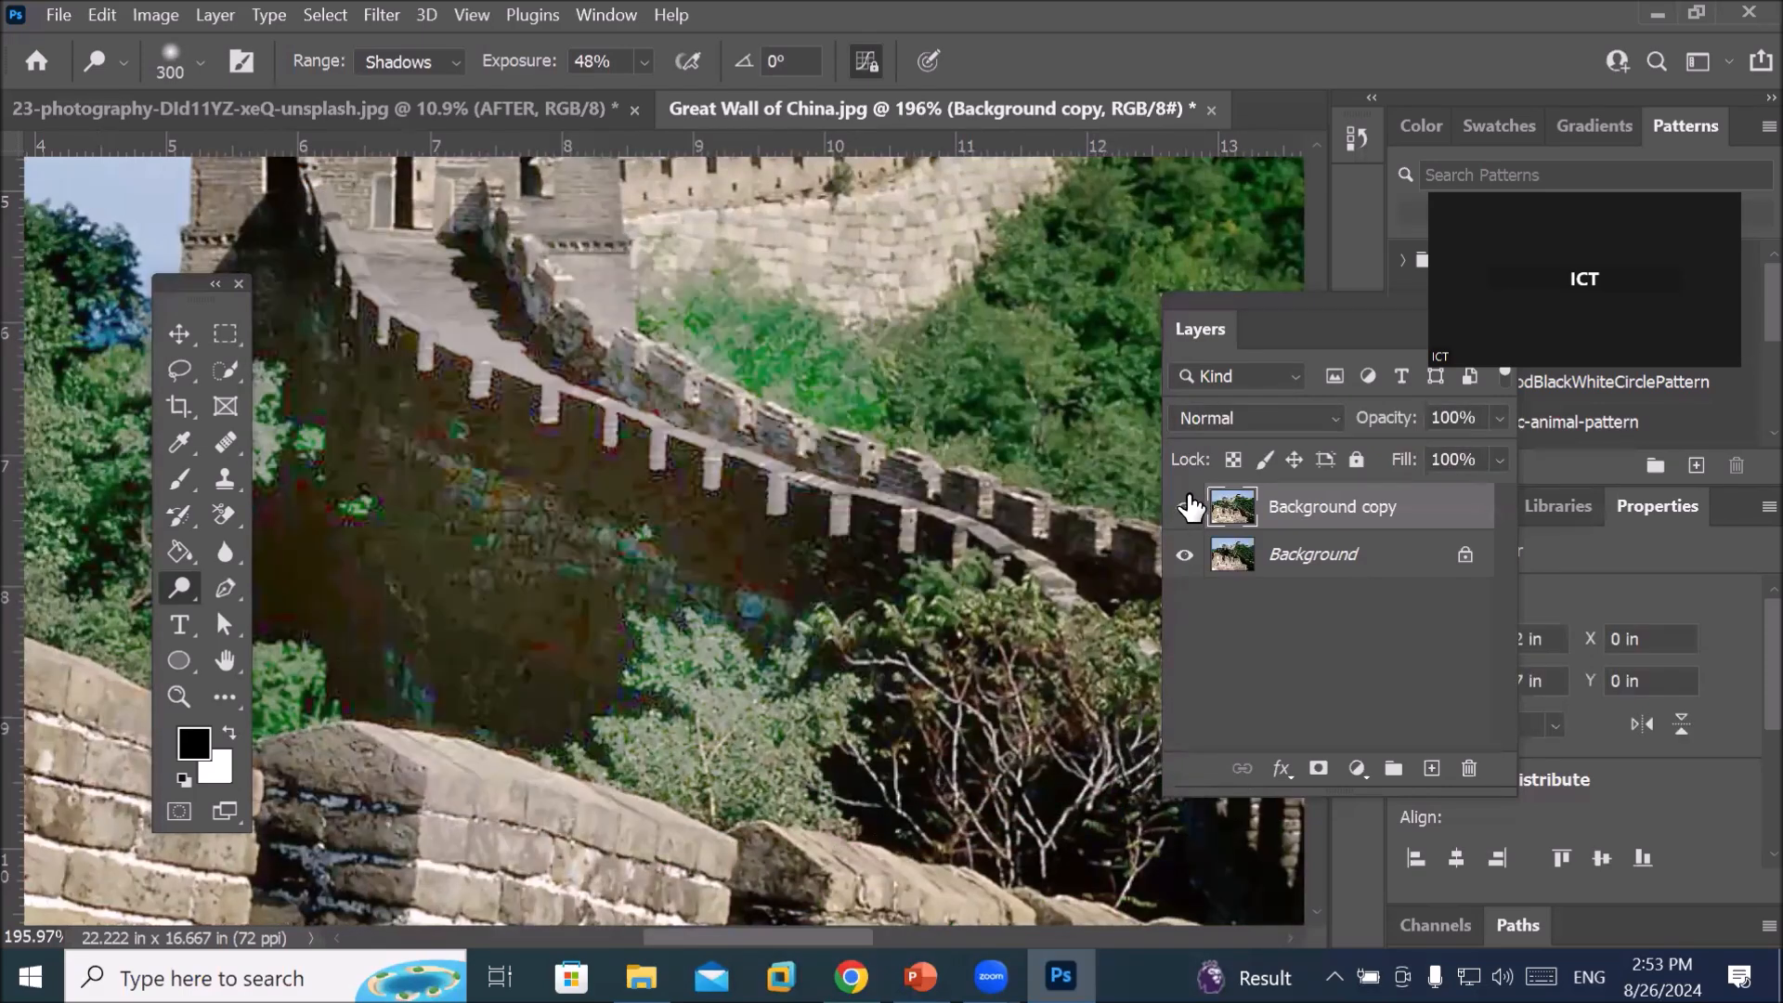
pyautogui.click(1186, 507)
pyautogui.click(1188, 506)
pyautogui.click(1189, 506)
pyautogui.click(1189, 505)
pyautogui.click(1187, 506)
pyautogui.click(1188, 507)
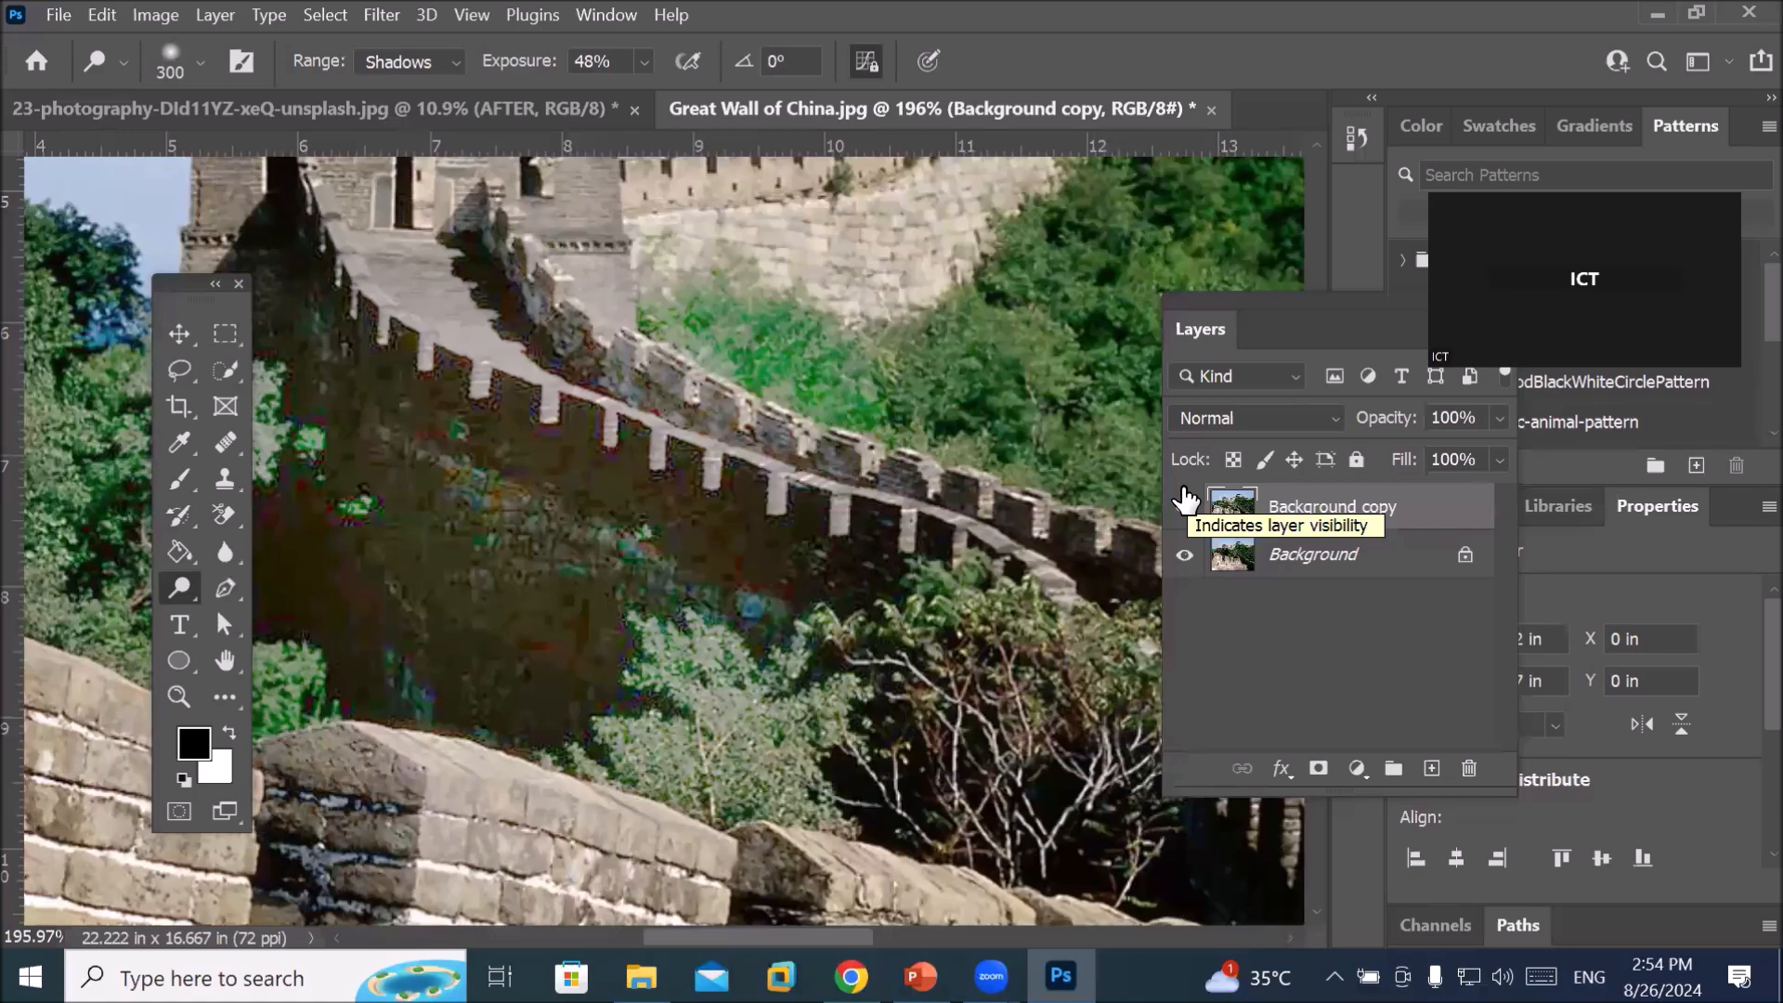
pyautogui.click(1186, 501)
pyautogui.click(1186, 502)
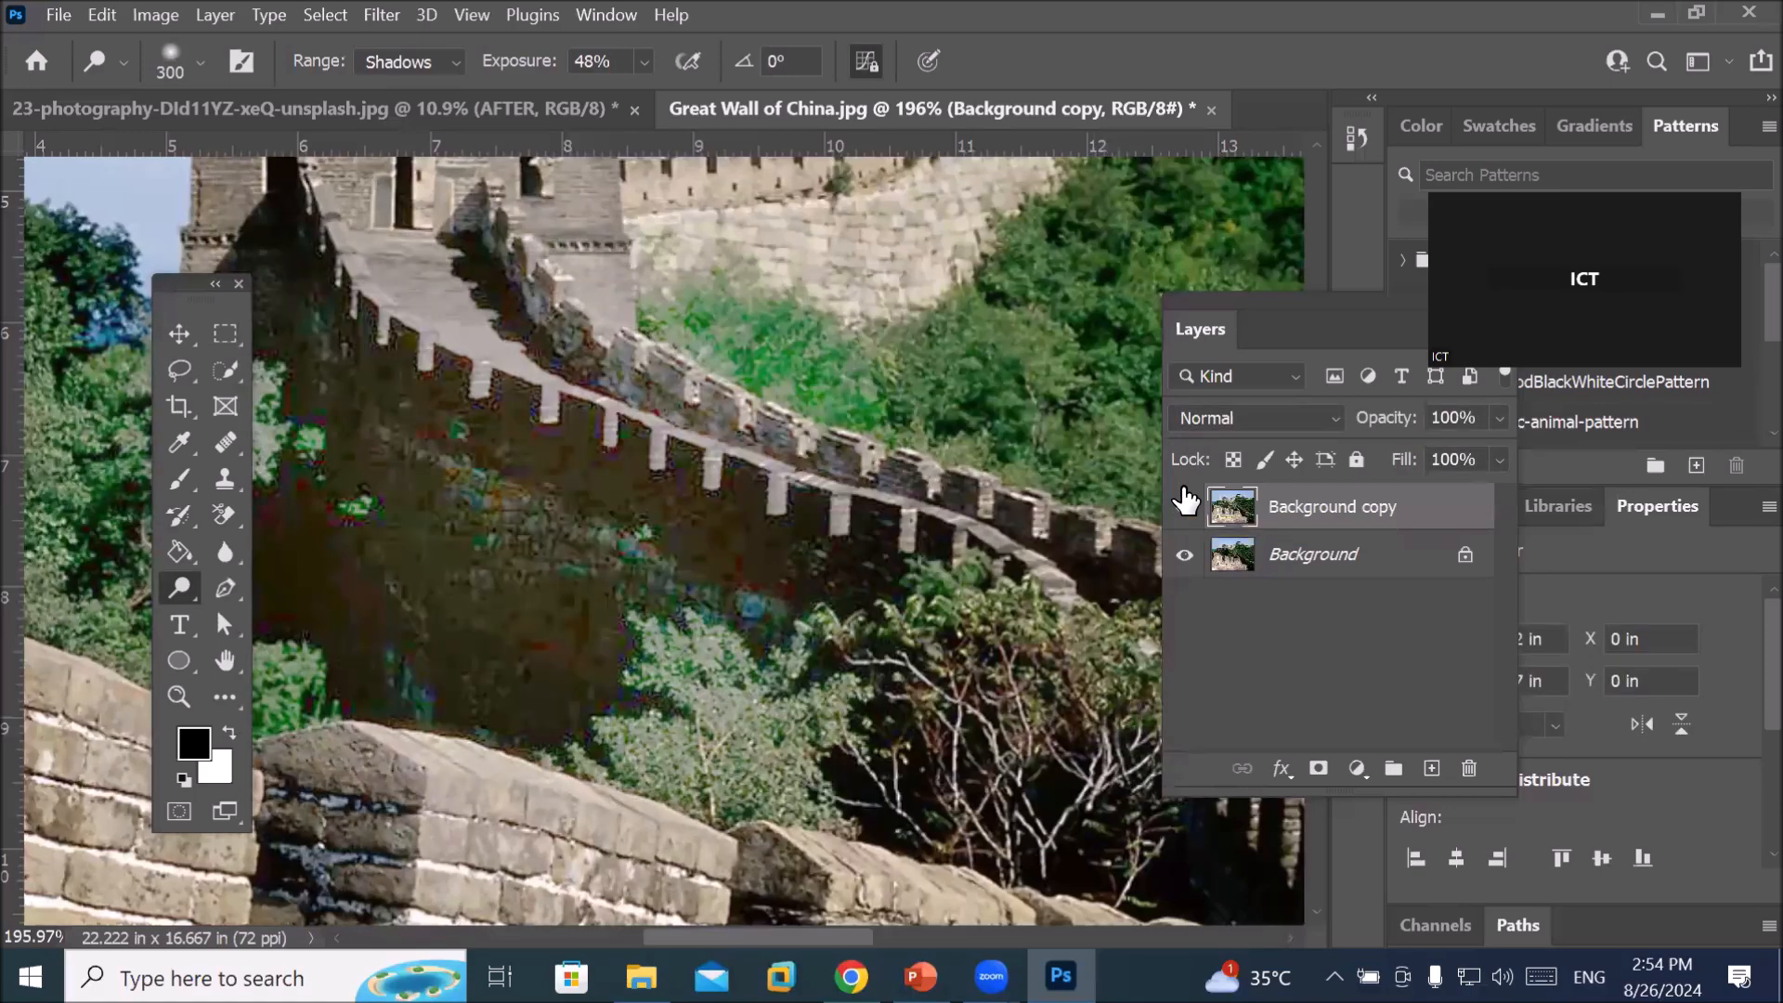
pyautogui.click(1186, 501)
pyautogui.click(1184, 499)
pyautogui.click(1182, 500)
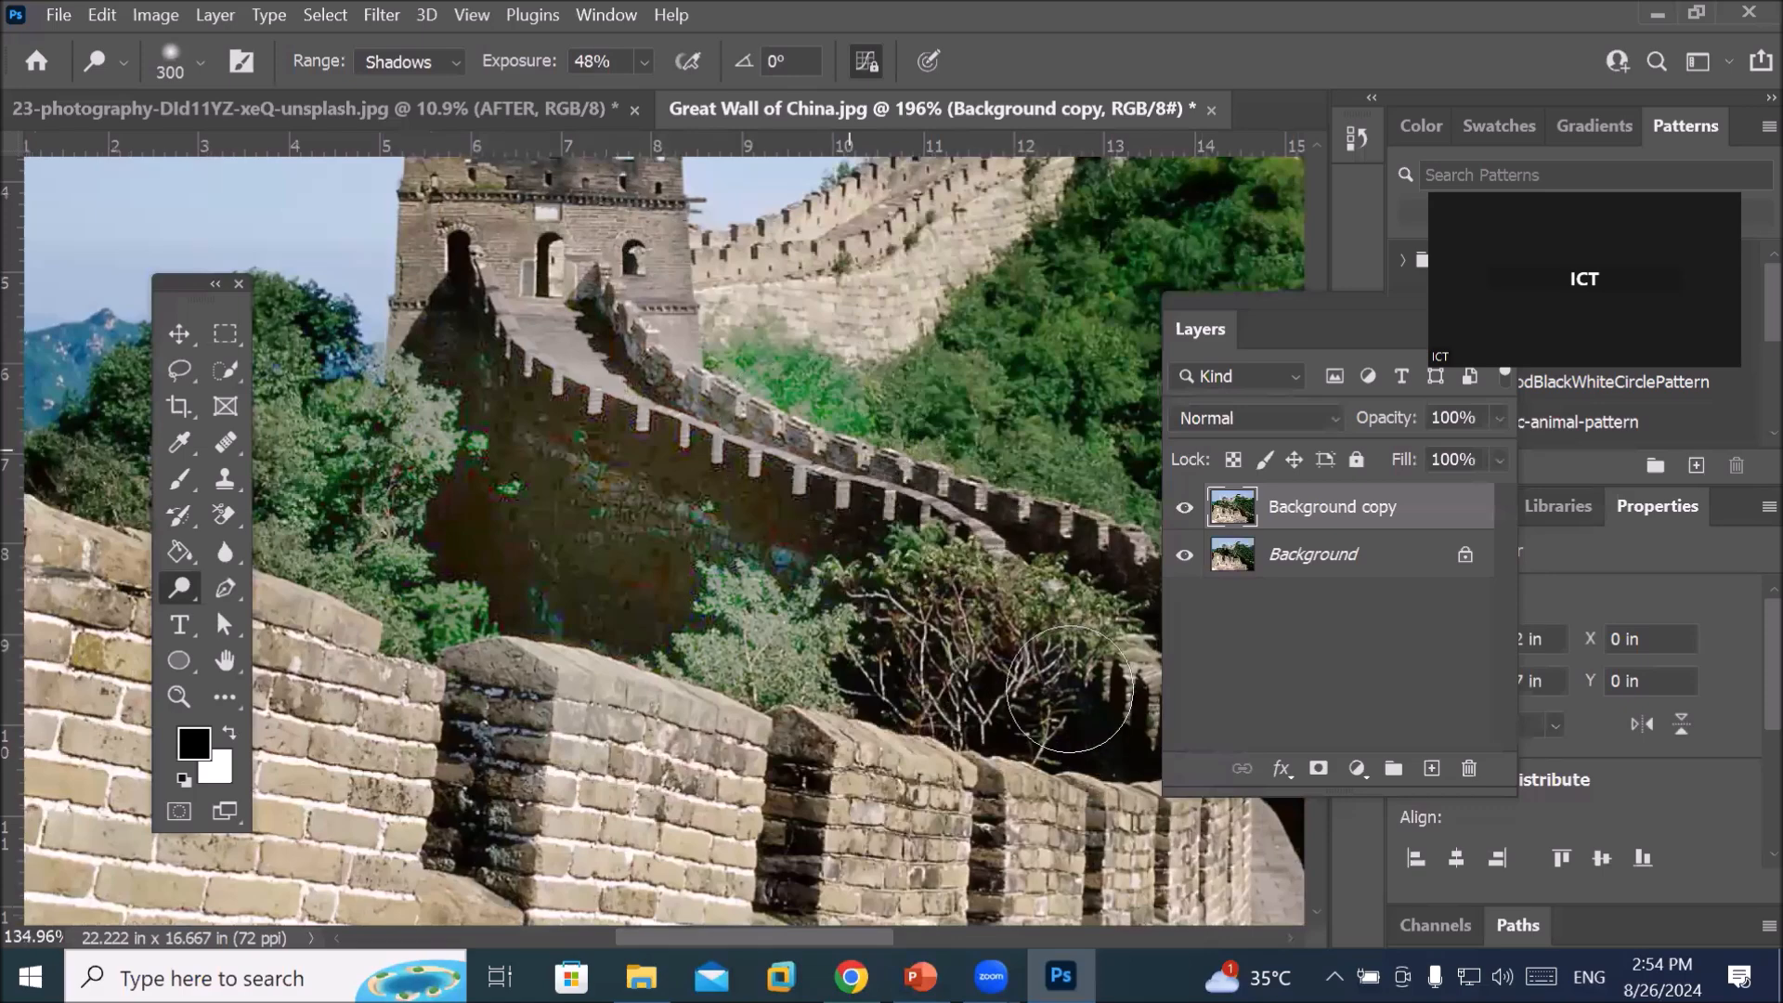
# Compare the dodged shadow along the walkway wall with the original, leaving the Background copy layer hidden
pyautogui.scroll(-3, 1068, 706)
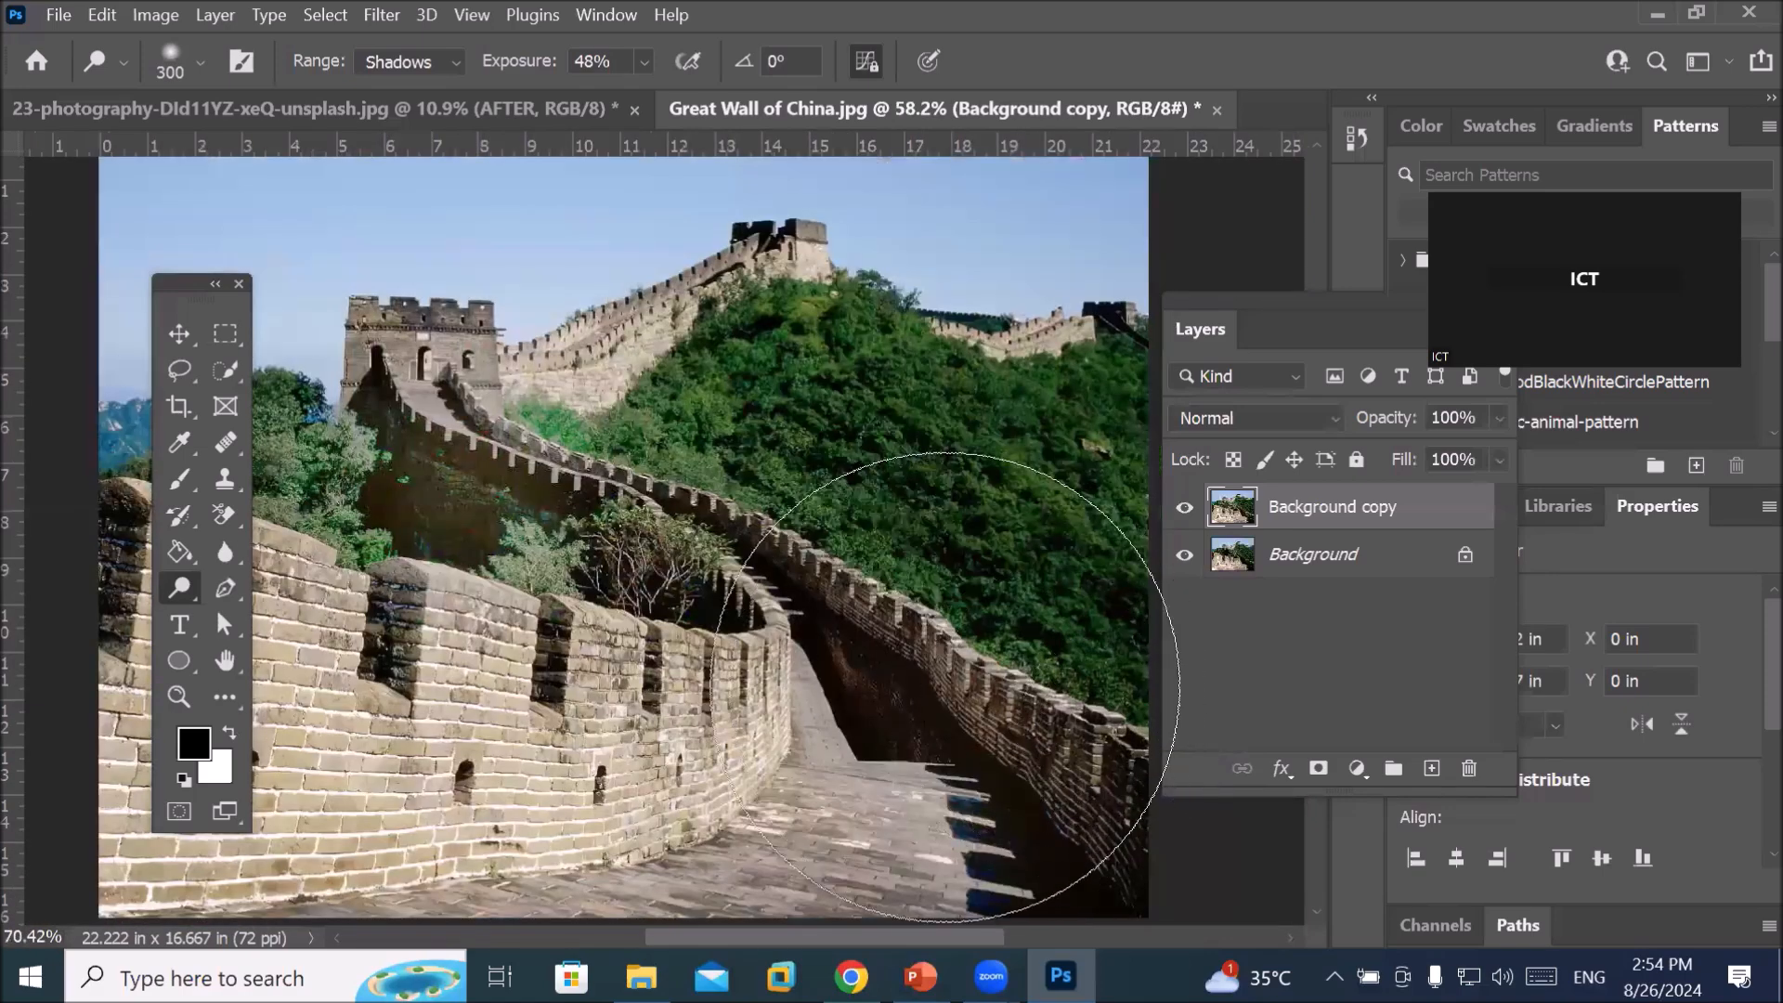
pyautogui.scroll(5, 1049, 595)
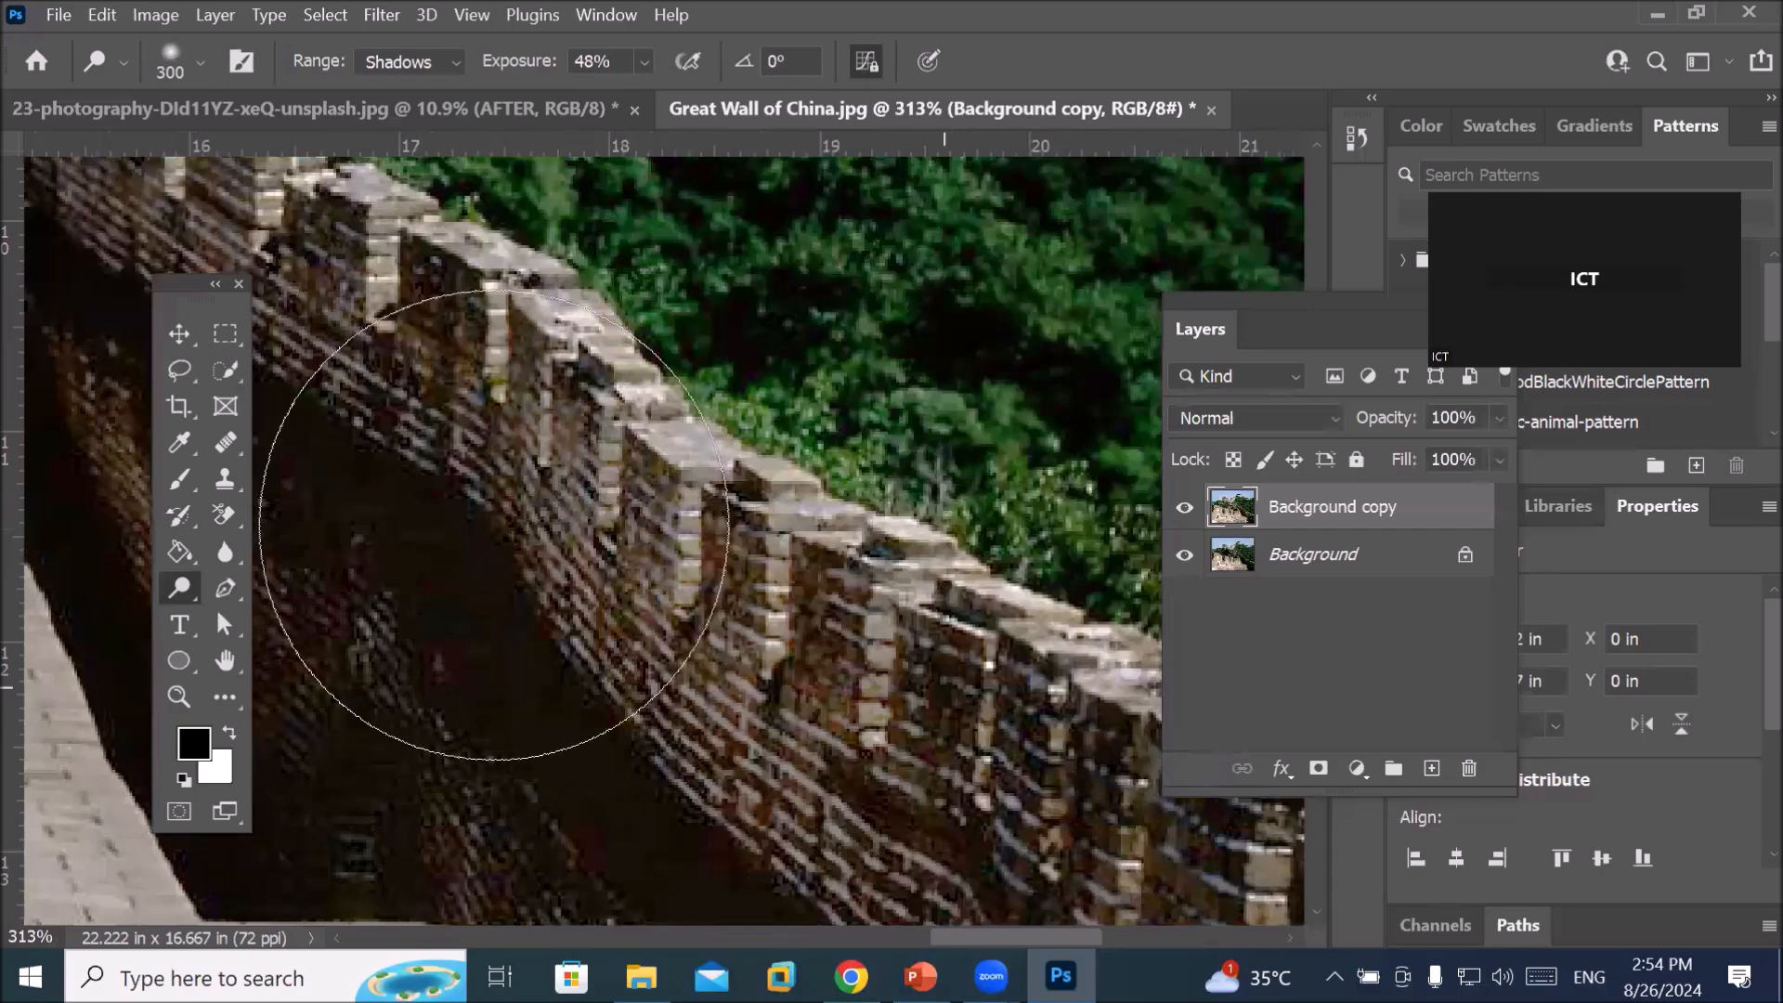
pyautogui.scroll(-2, 455, 520)
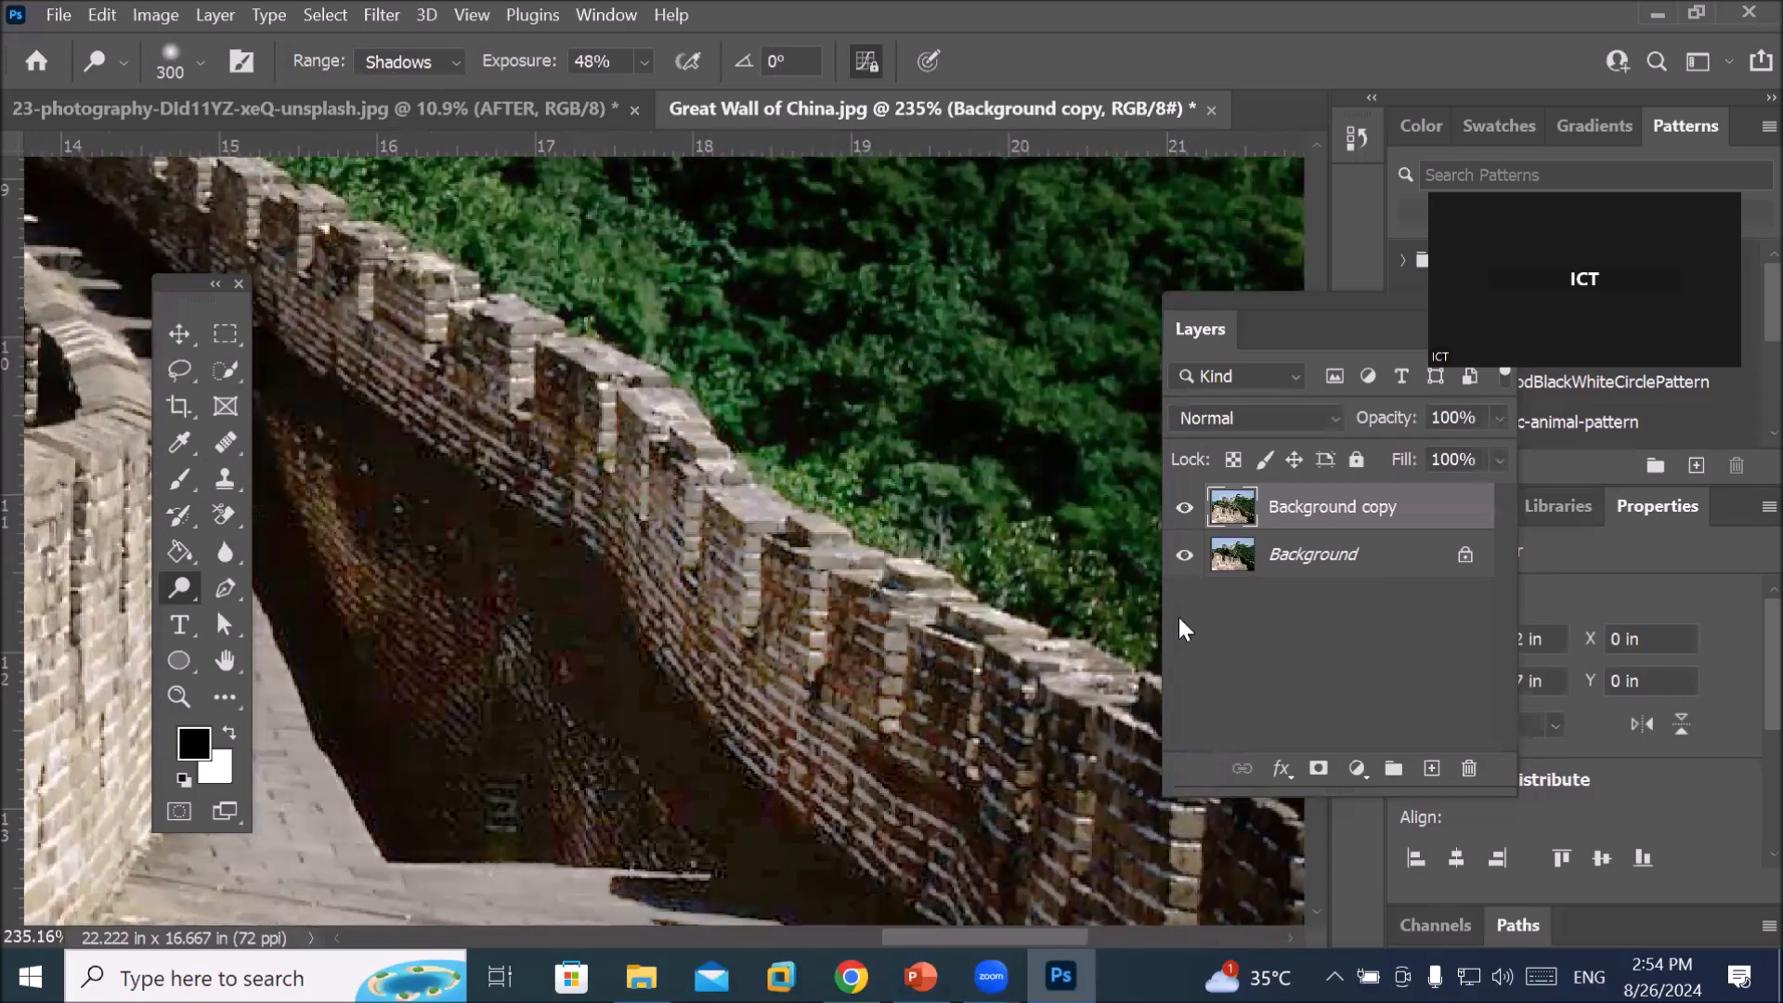
pyautogui.click(1184, 507)
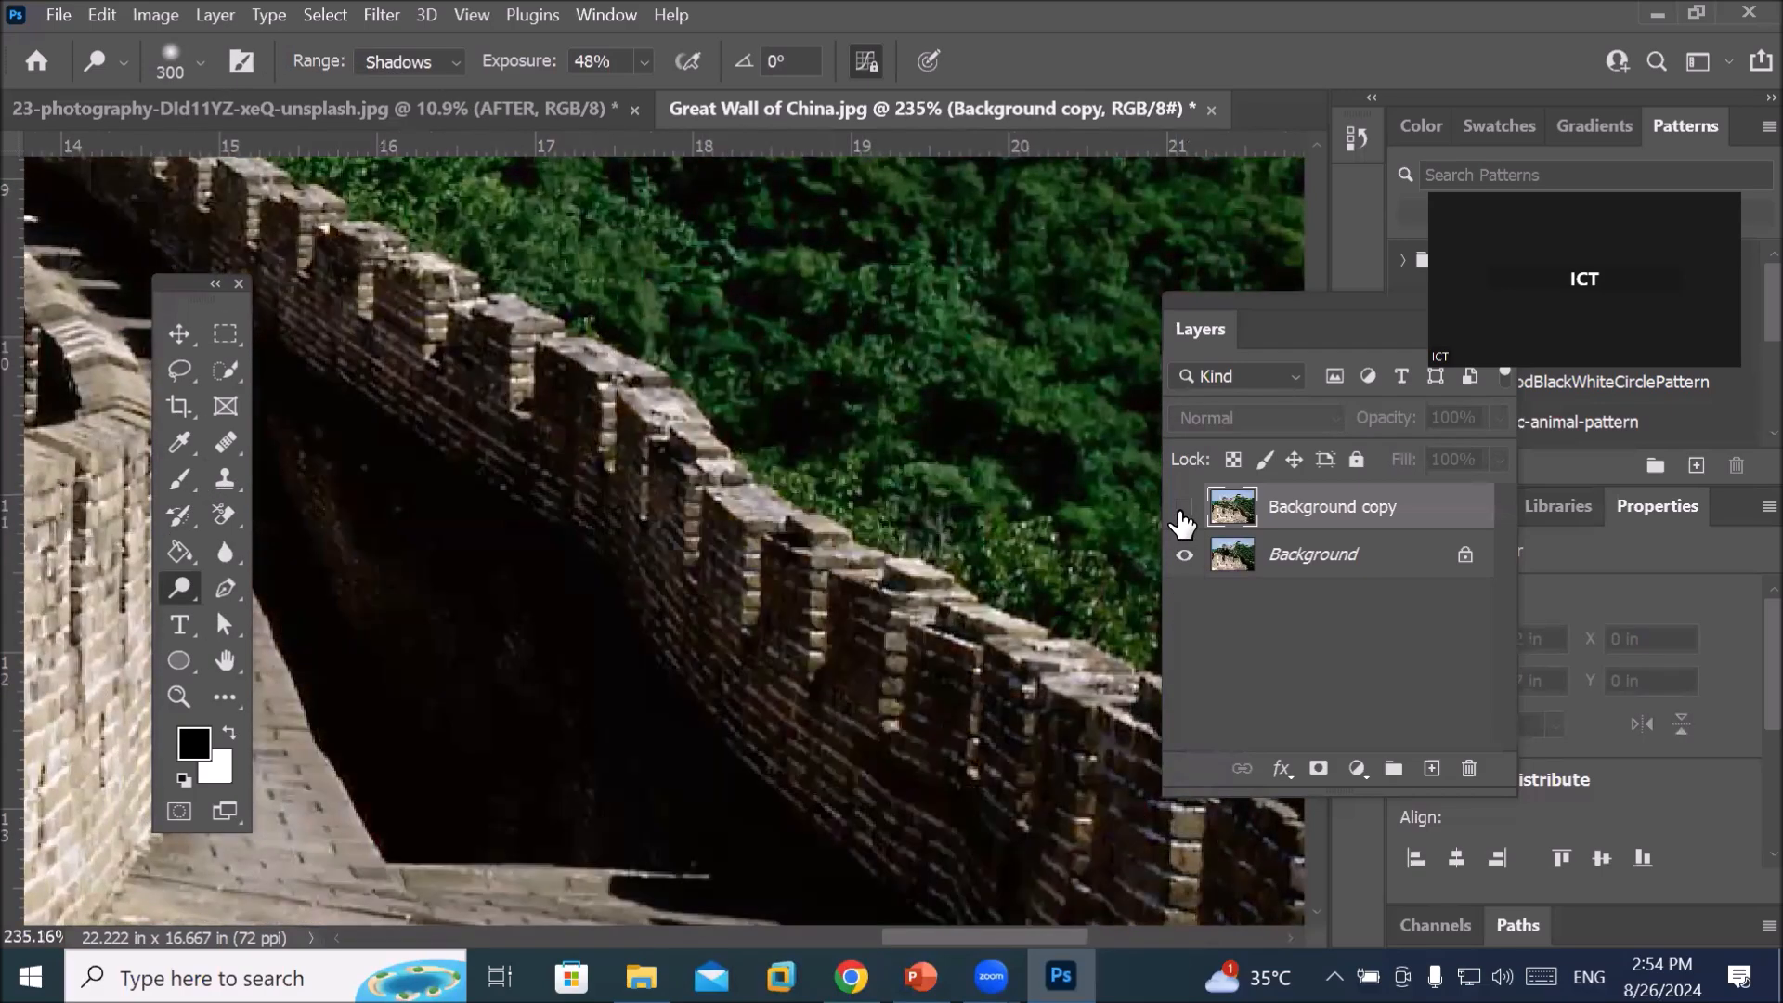
pyautogui.click(1184, 508)
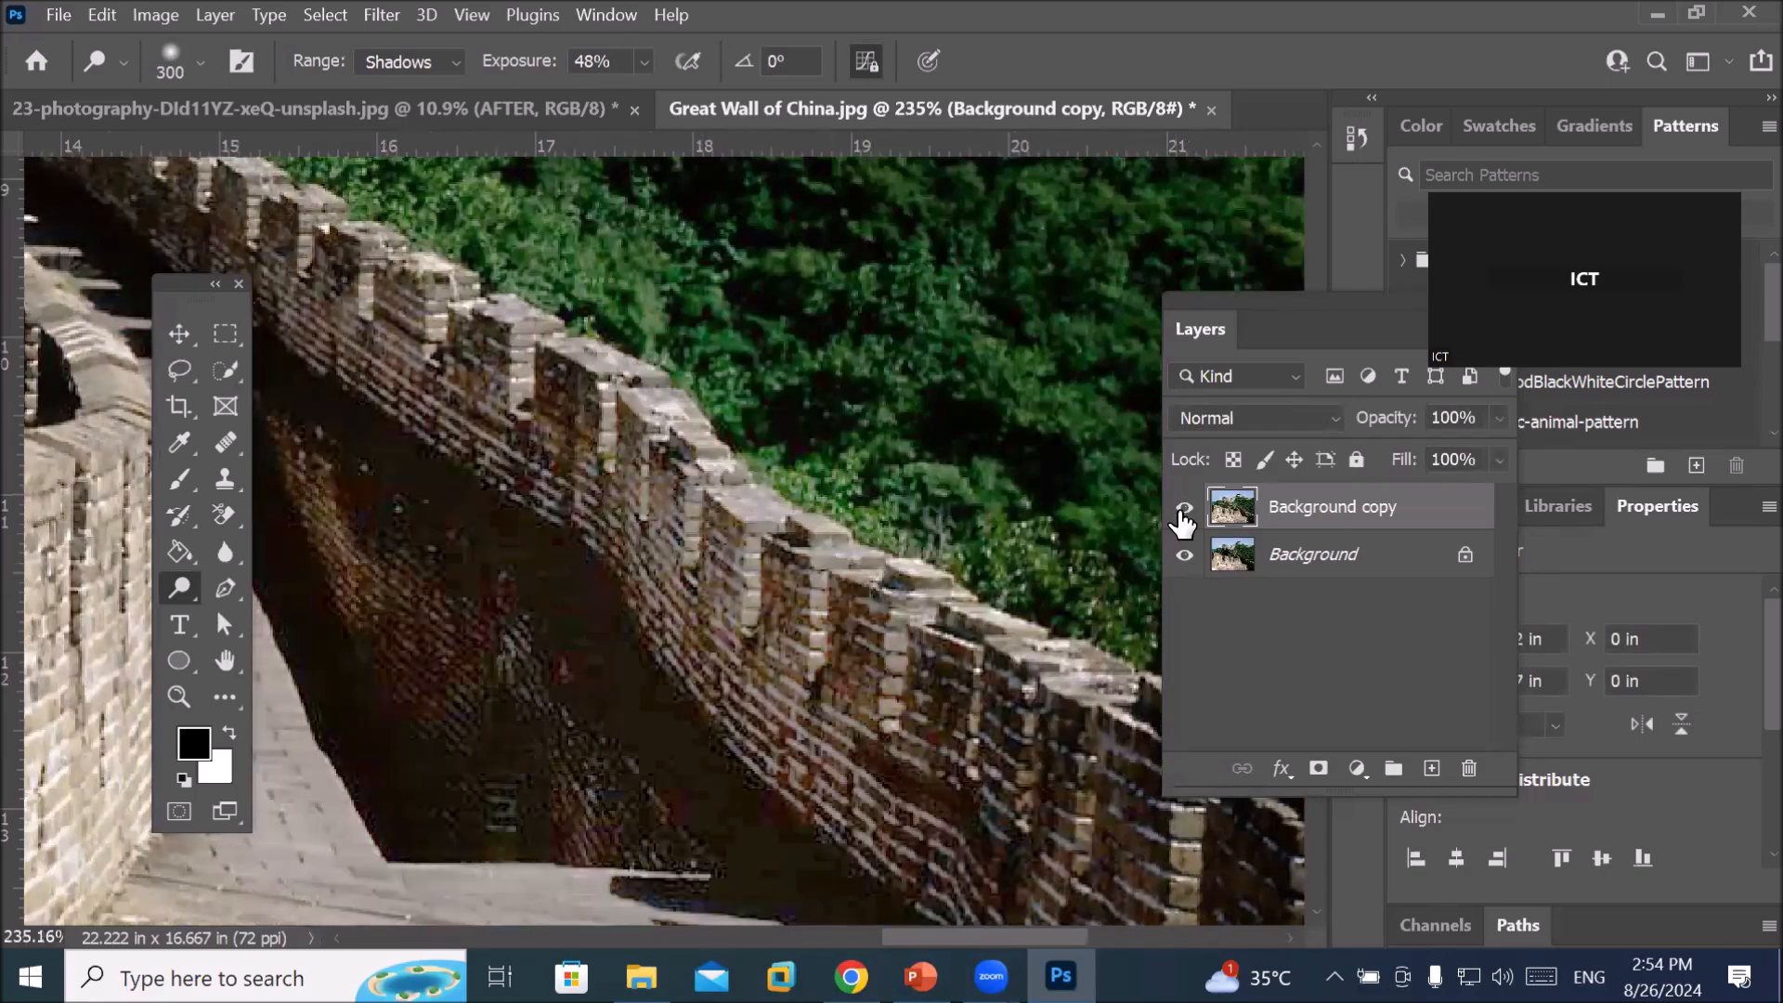
pyautogui.click(1184, 508)
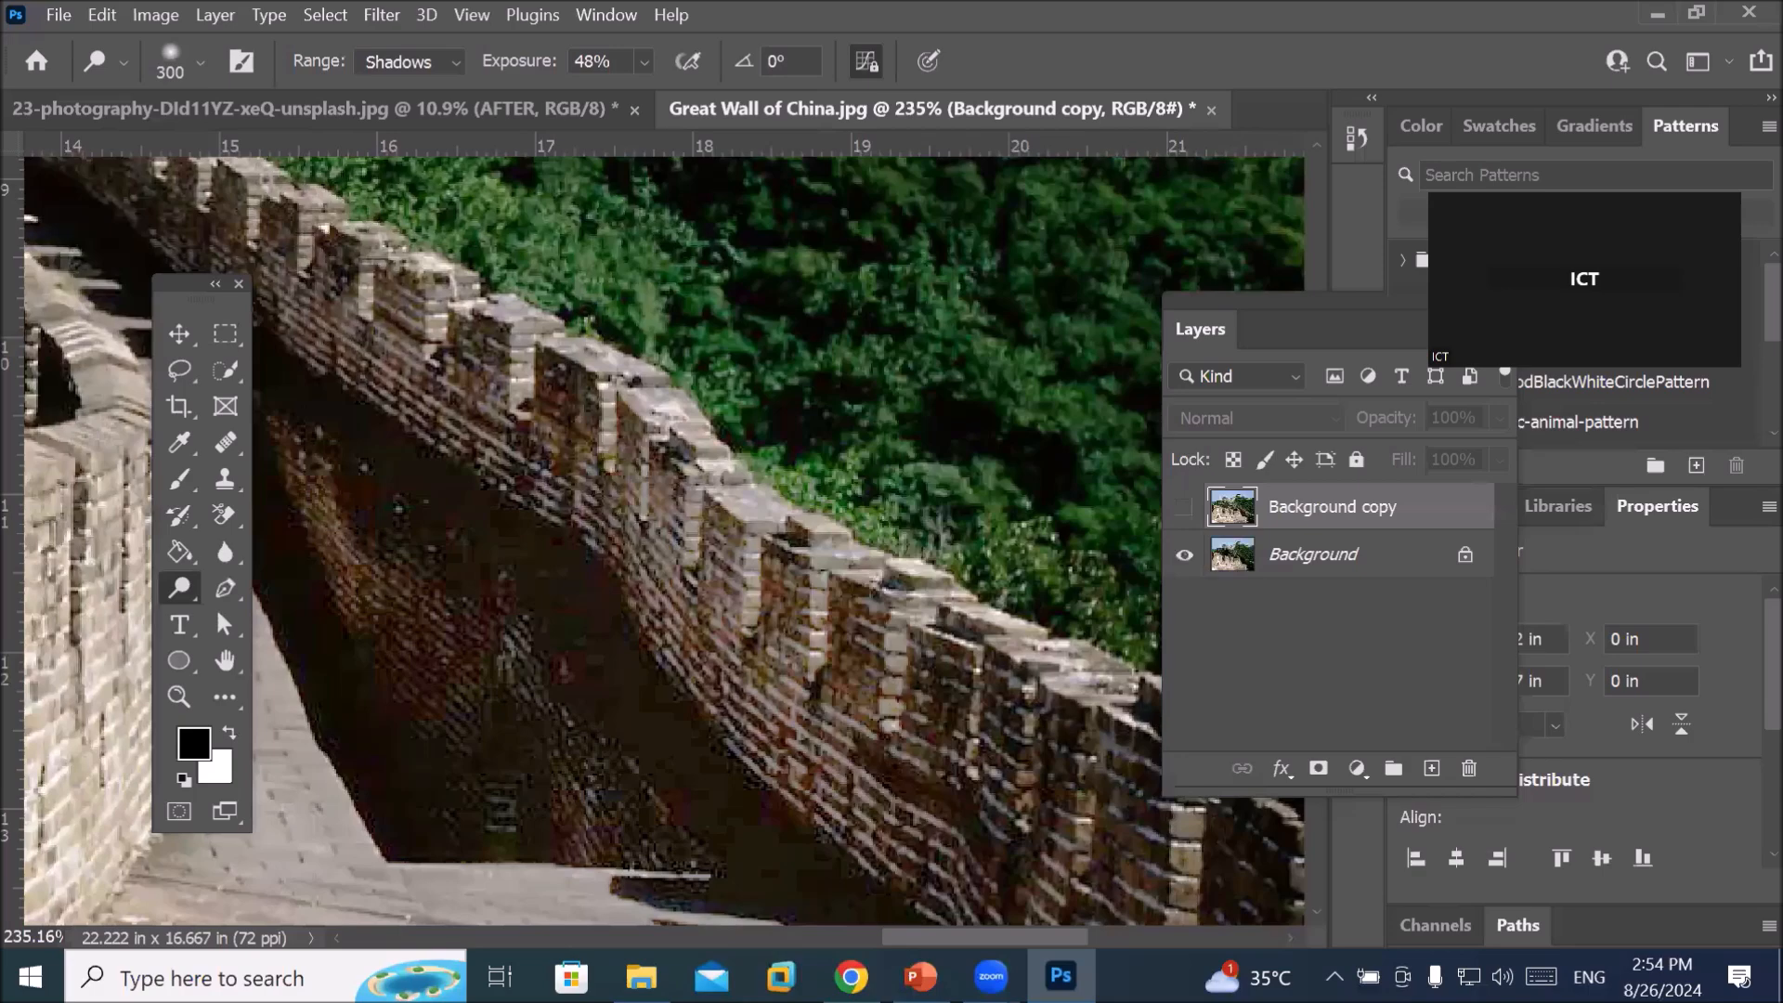
# Switch to File Explorer and open the "Park Avenue, Arches National Park, Utah" image as a separate document in Photoshop
pyautogui.click(641, 976)
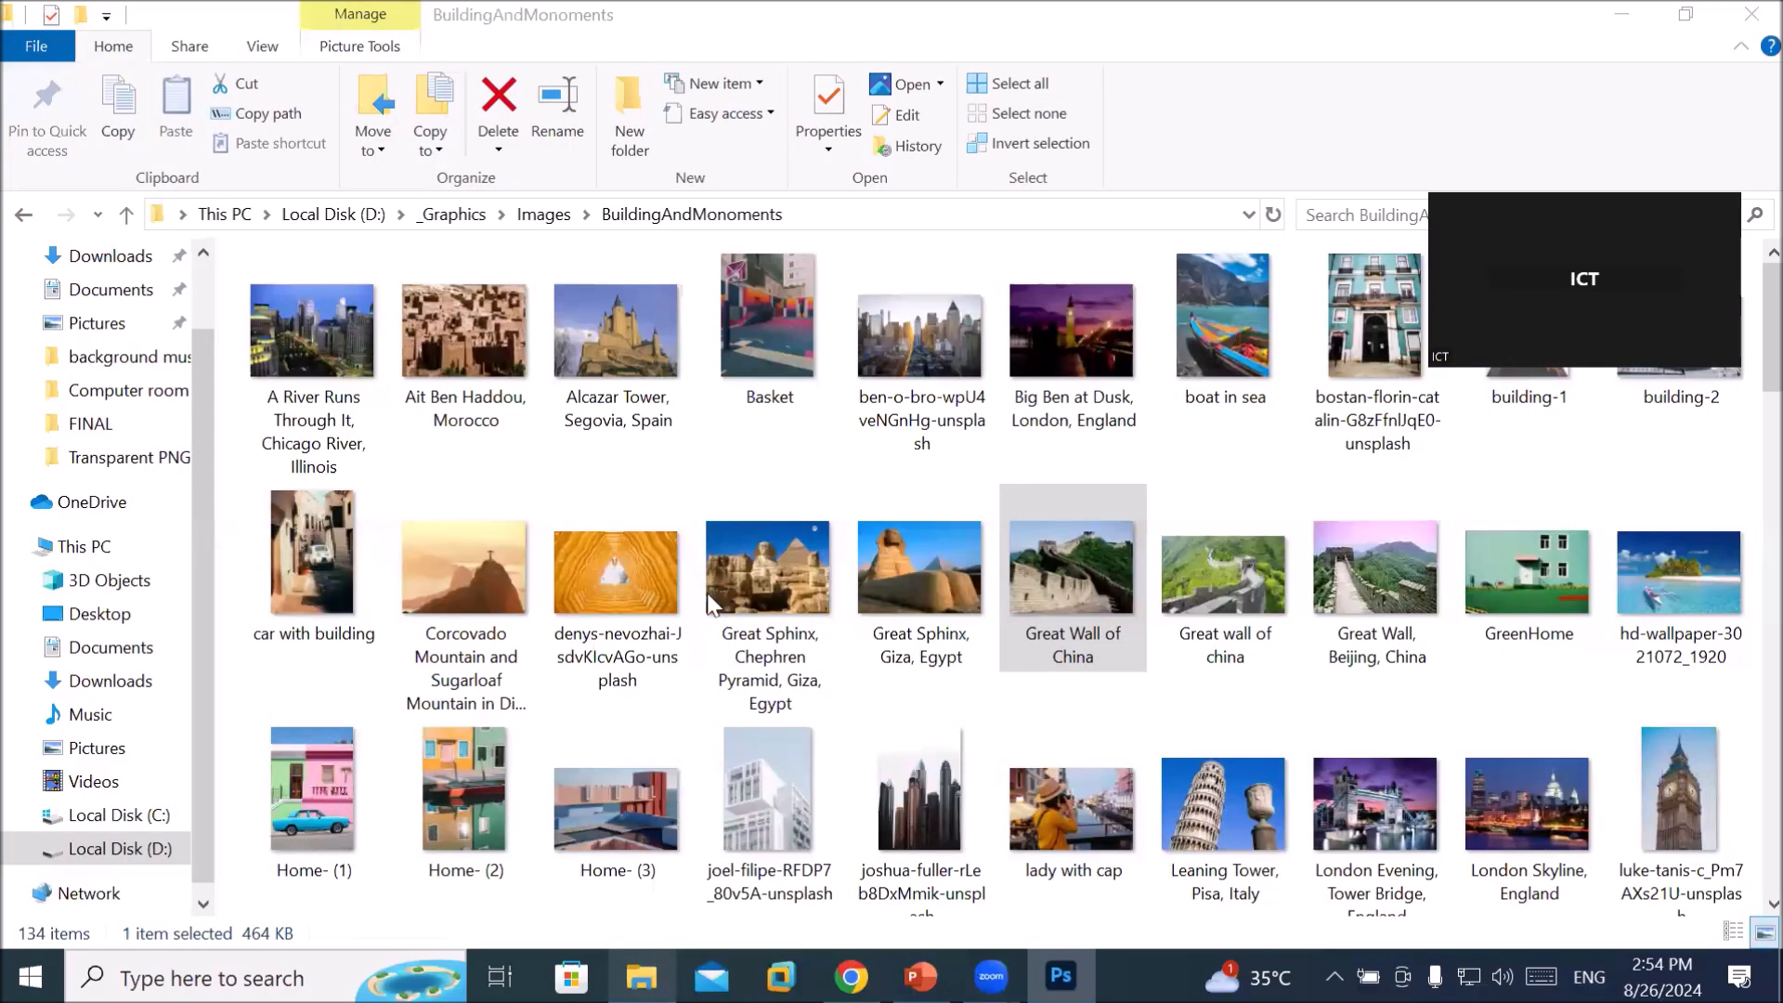
pyautogui.scroll(-5, 999, 720)
pyautogui.scroll(-6, 986, 726)
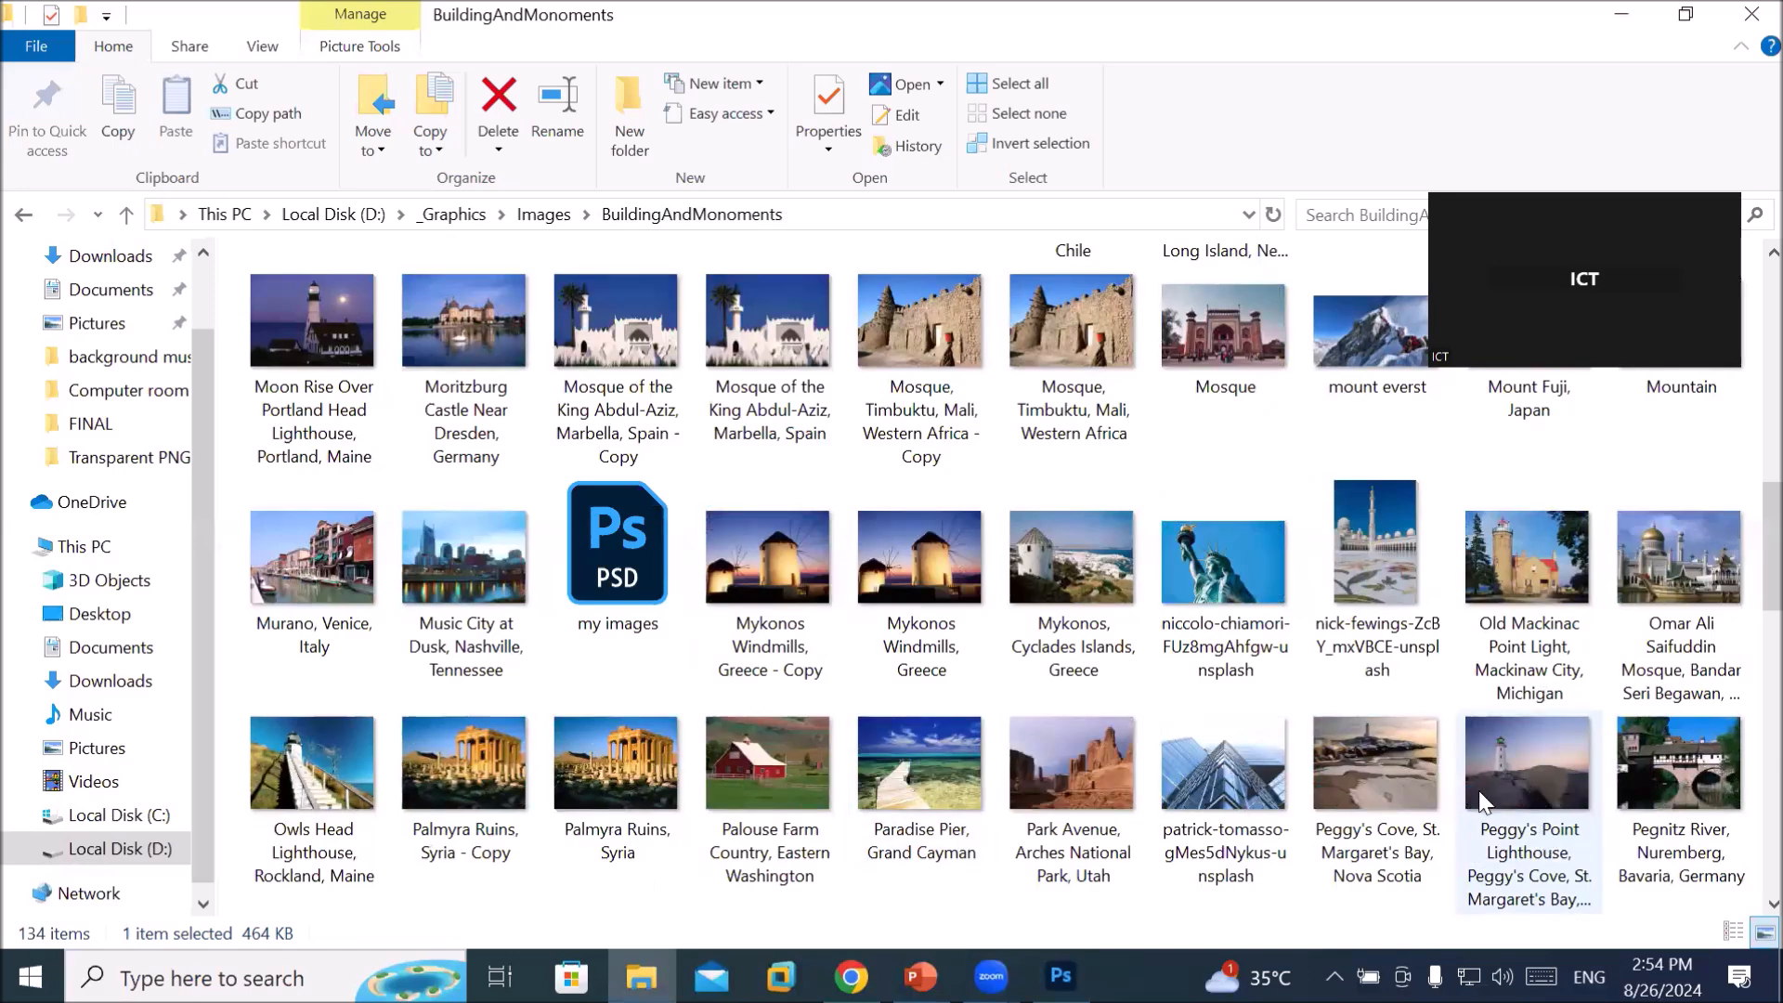
pyautogui.moveTo(1073, 766); pyautogui.dragTo(1238, 162)
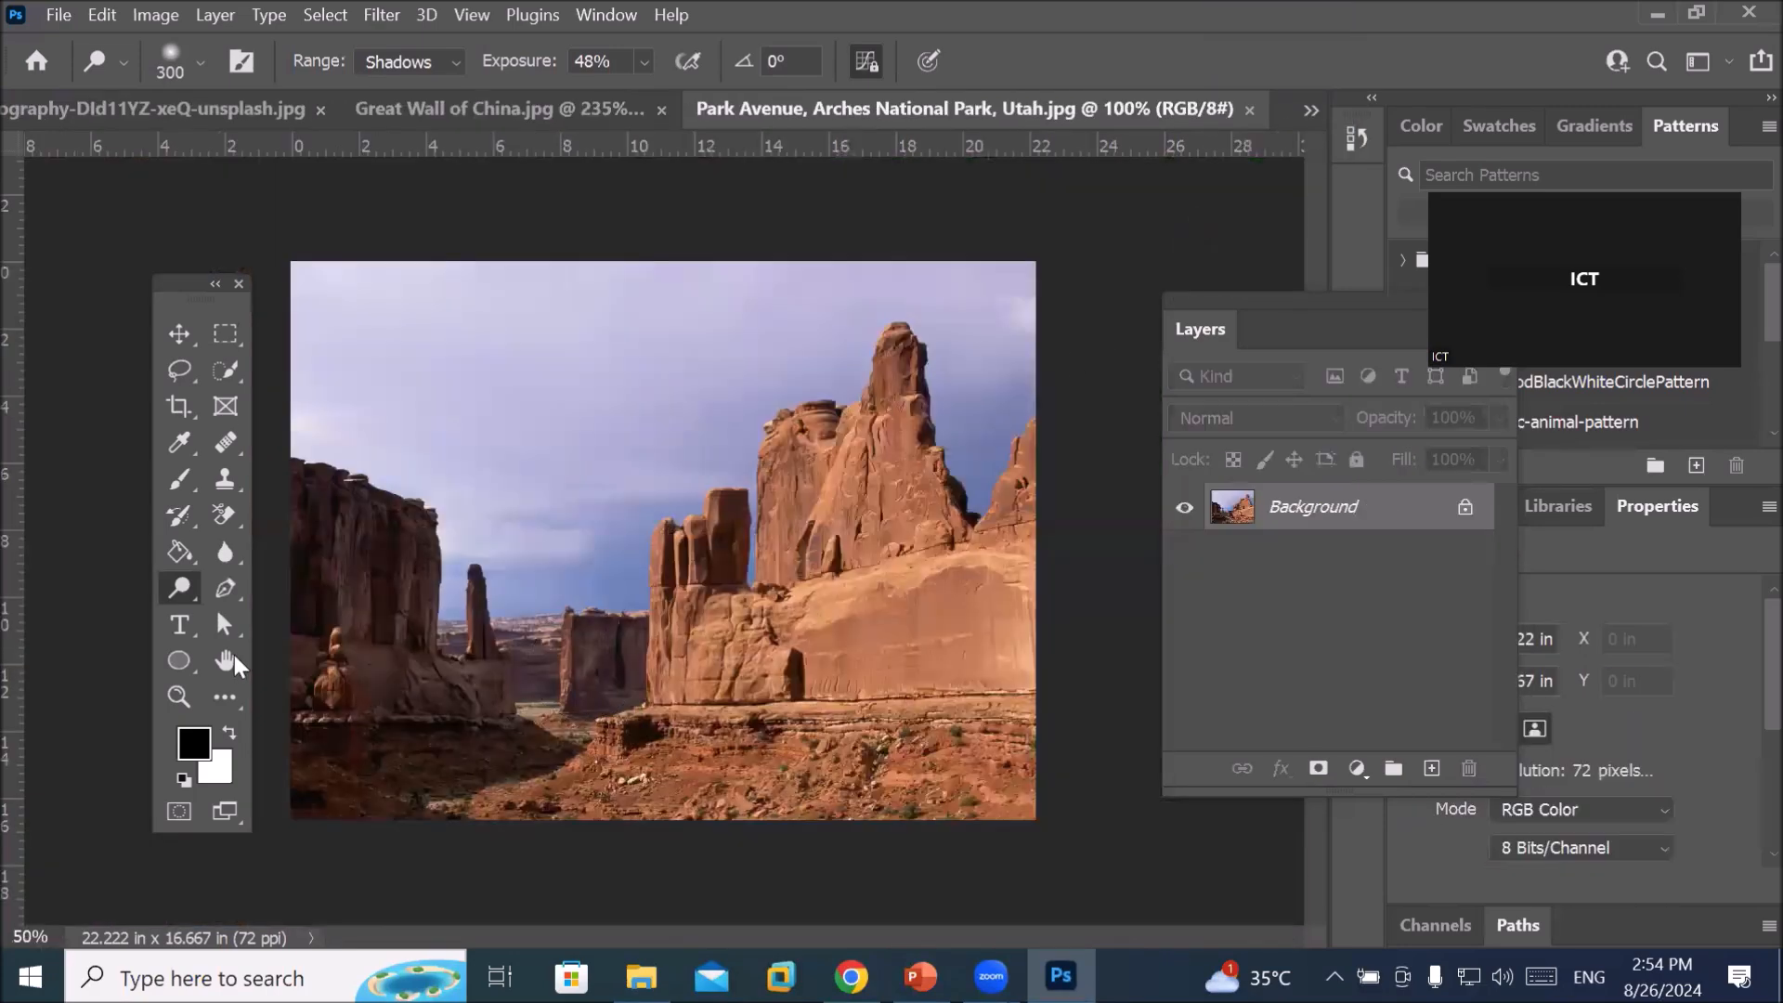
# Duplicate the Background layer and dodge the shadowed ground and lower cliff on the Background copy layer
pyautogui.scroll(5, 371, 742)
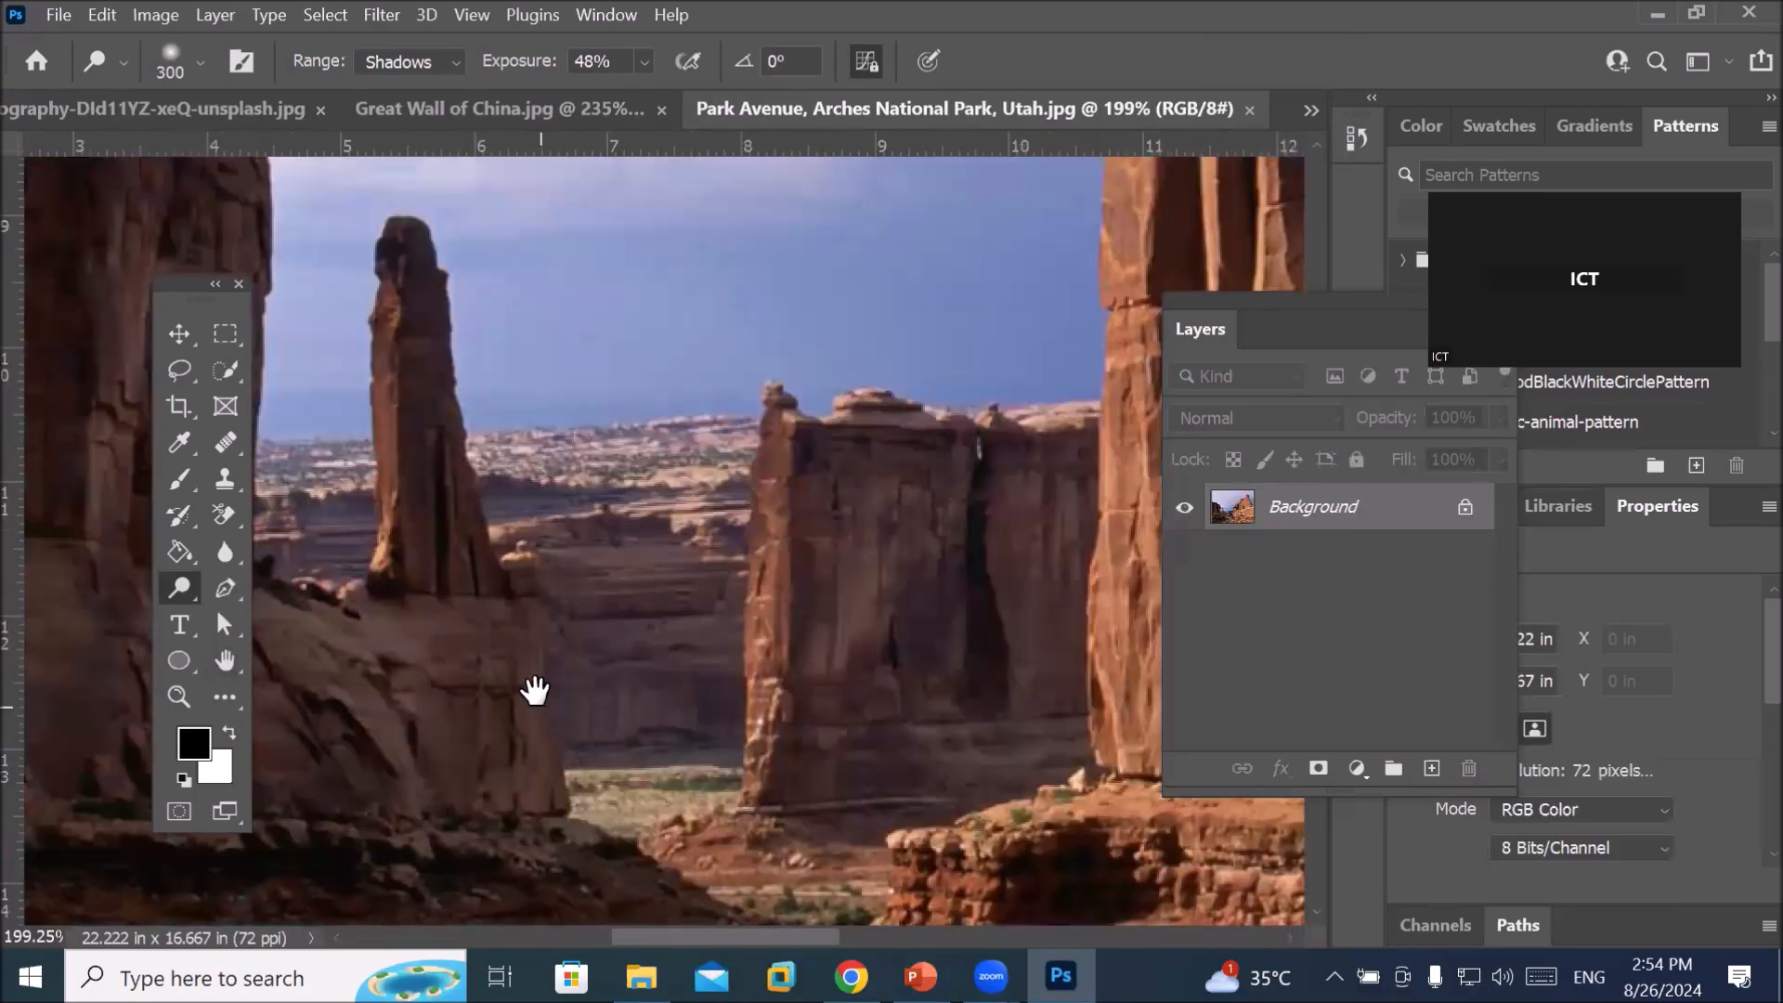
pyautogui.moveTo(535, 691)
pyautogui.mouseDown()
pyautogui.moveTo(916, 454)
pyautogui.moveTo(888, 267)
pyautogui.moveTo(864, 248)
pyautogui.mouseUp()
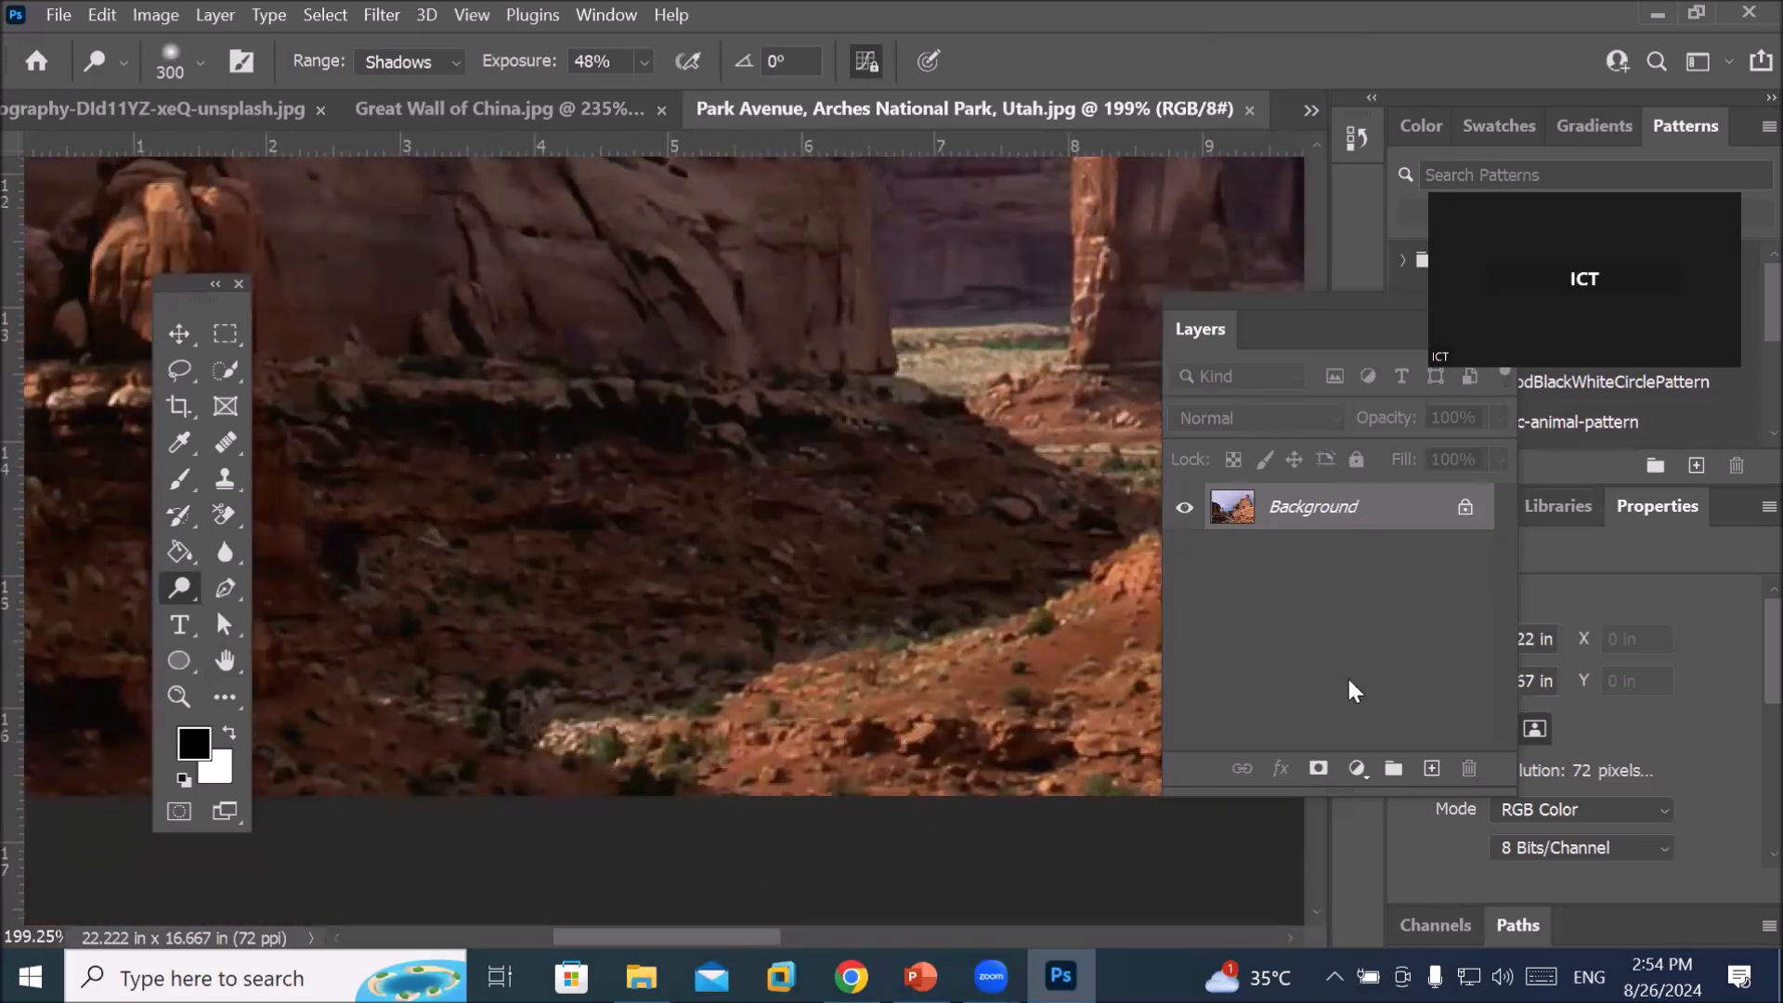
pyautogui.moveTo(1313, 506); pyautogui.dragTo(1435, 763)
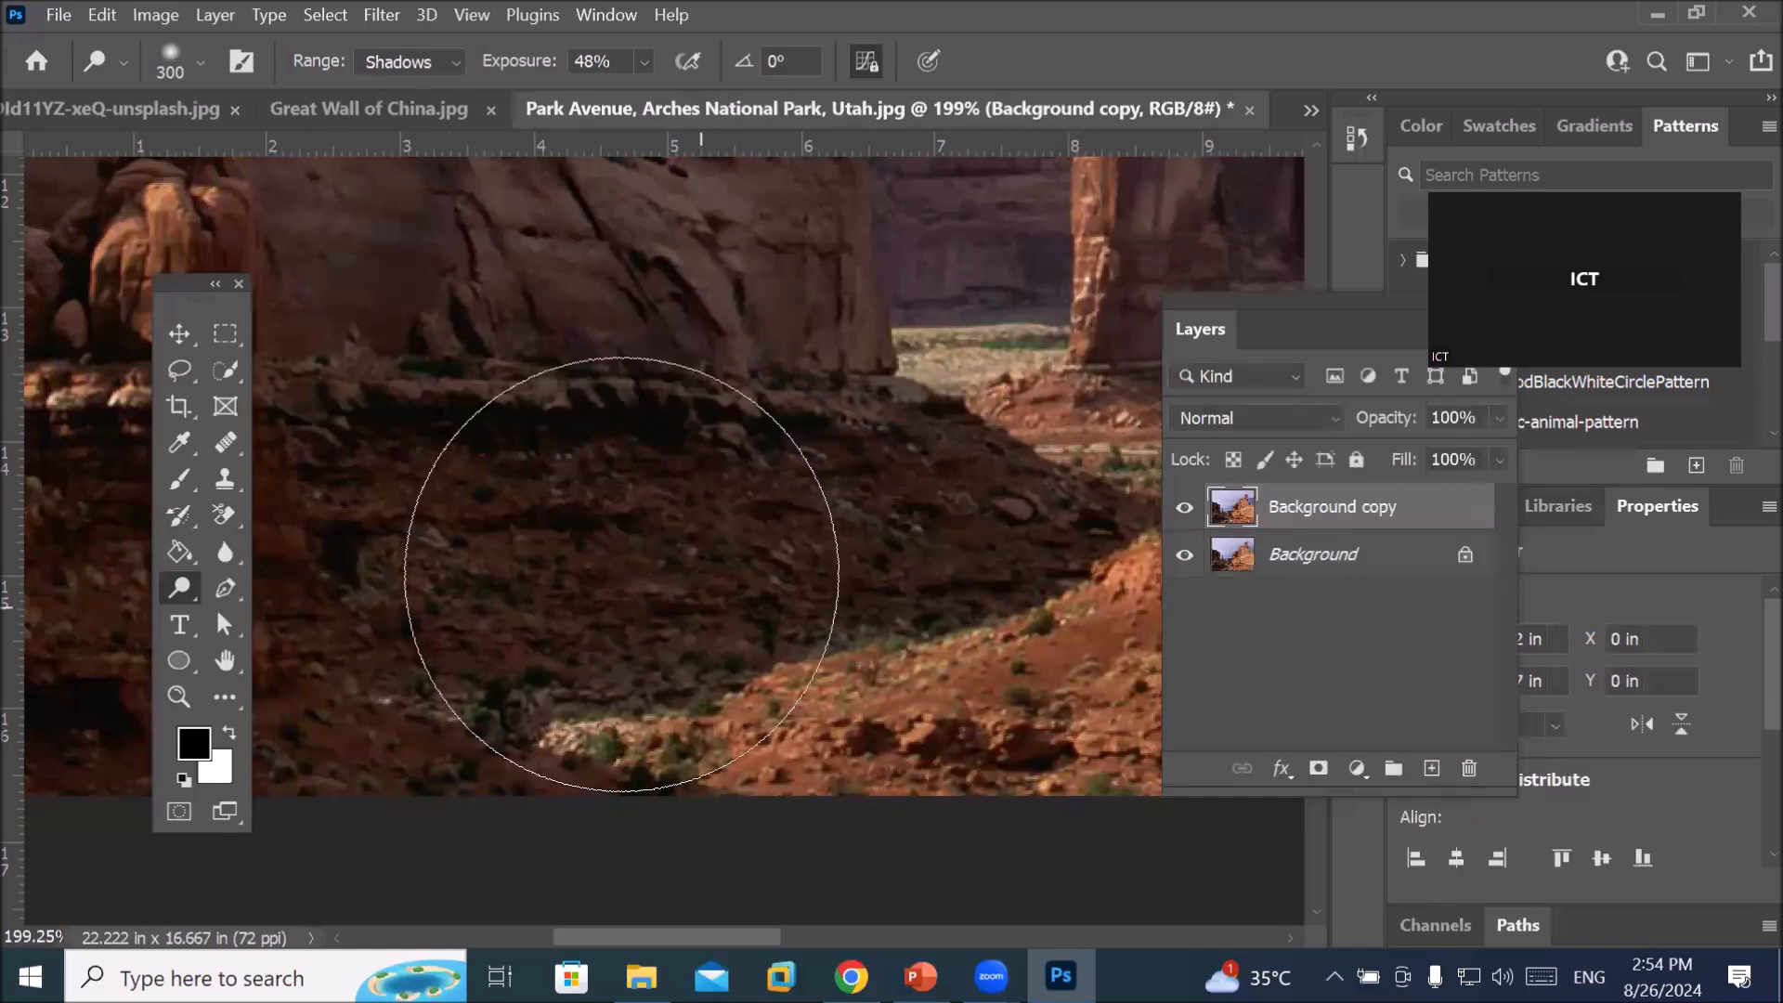
pyautogui.scroll(2, 580, 561)
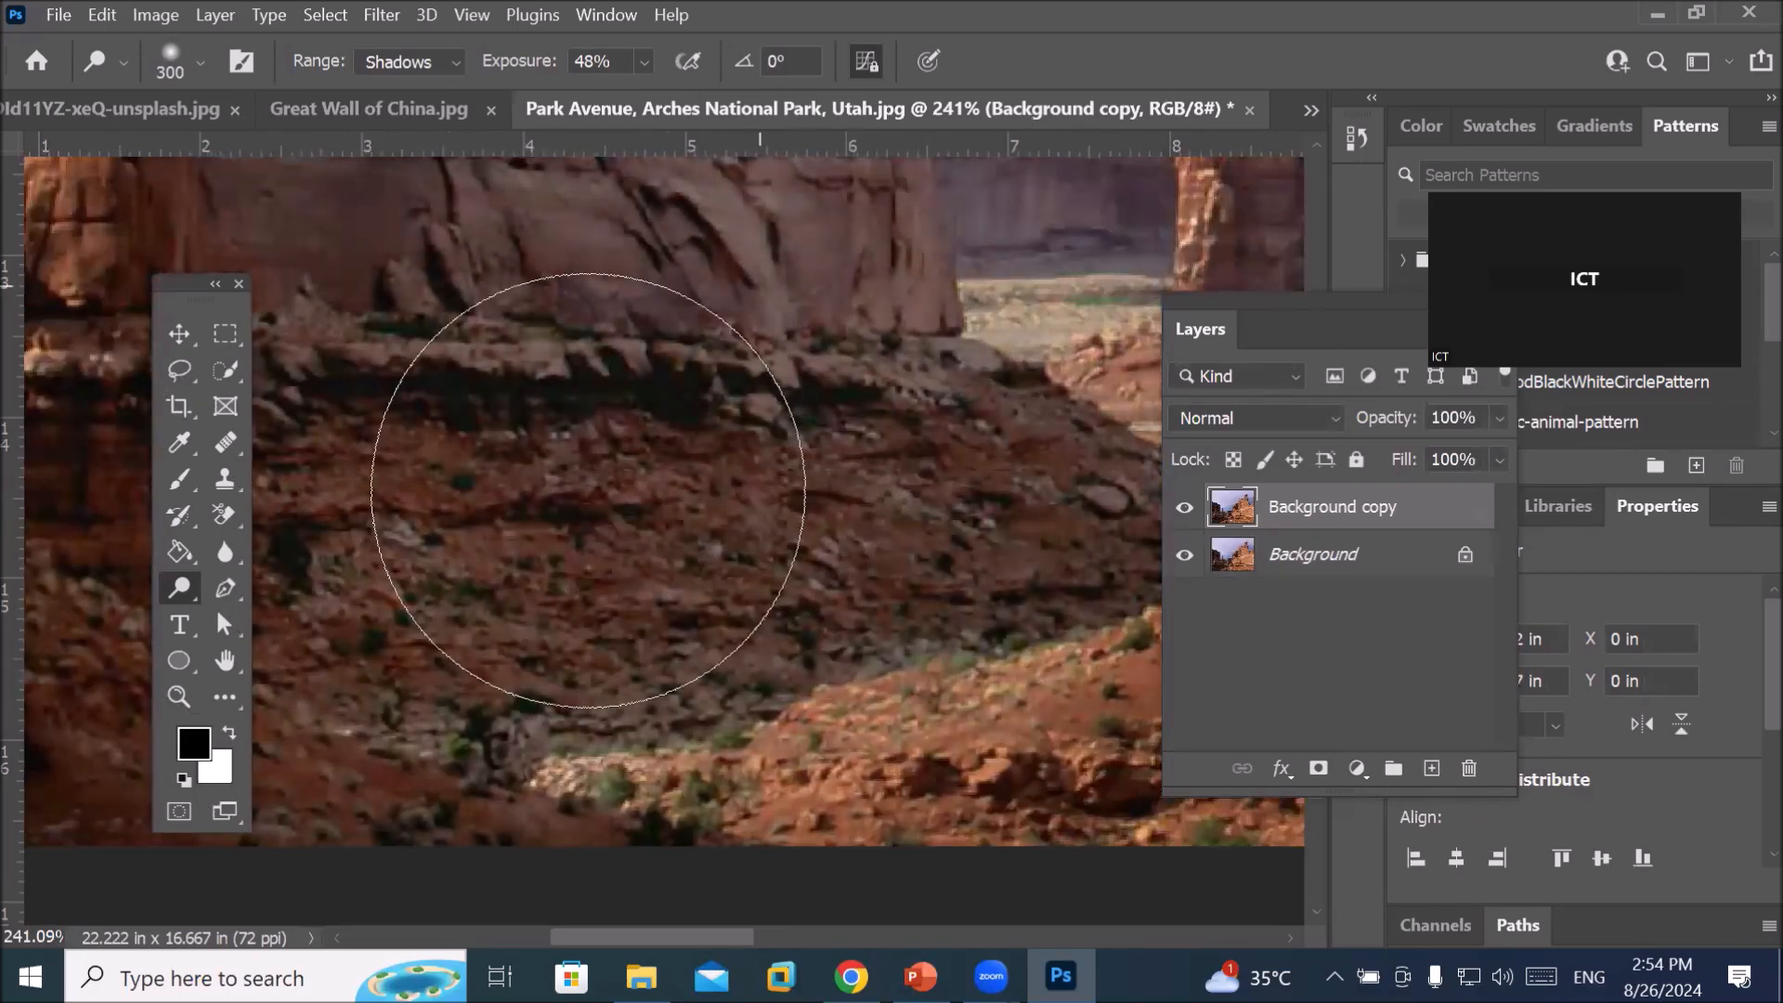
pyautogui.moveTo(660, 361)
pyautogui.mouseDown()
pyautogui.moveTo(446, 752)
pyautogui.moveTo(477, 538)
pyautogui.moveTo(378, 319)
pyautogui.moveTo(216, 690)
pyautogui.mouseUp()
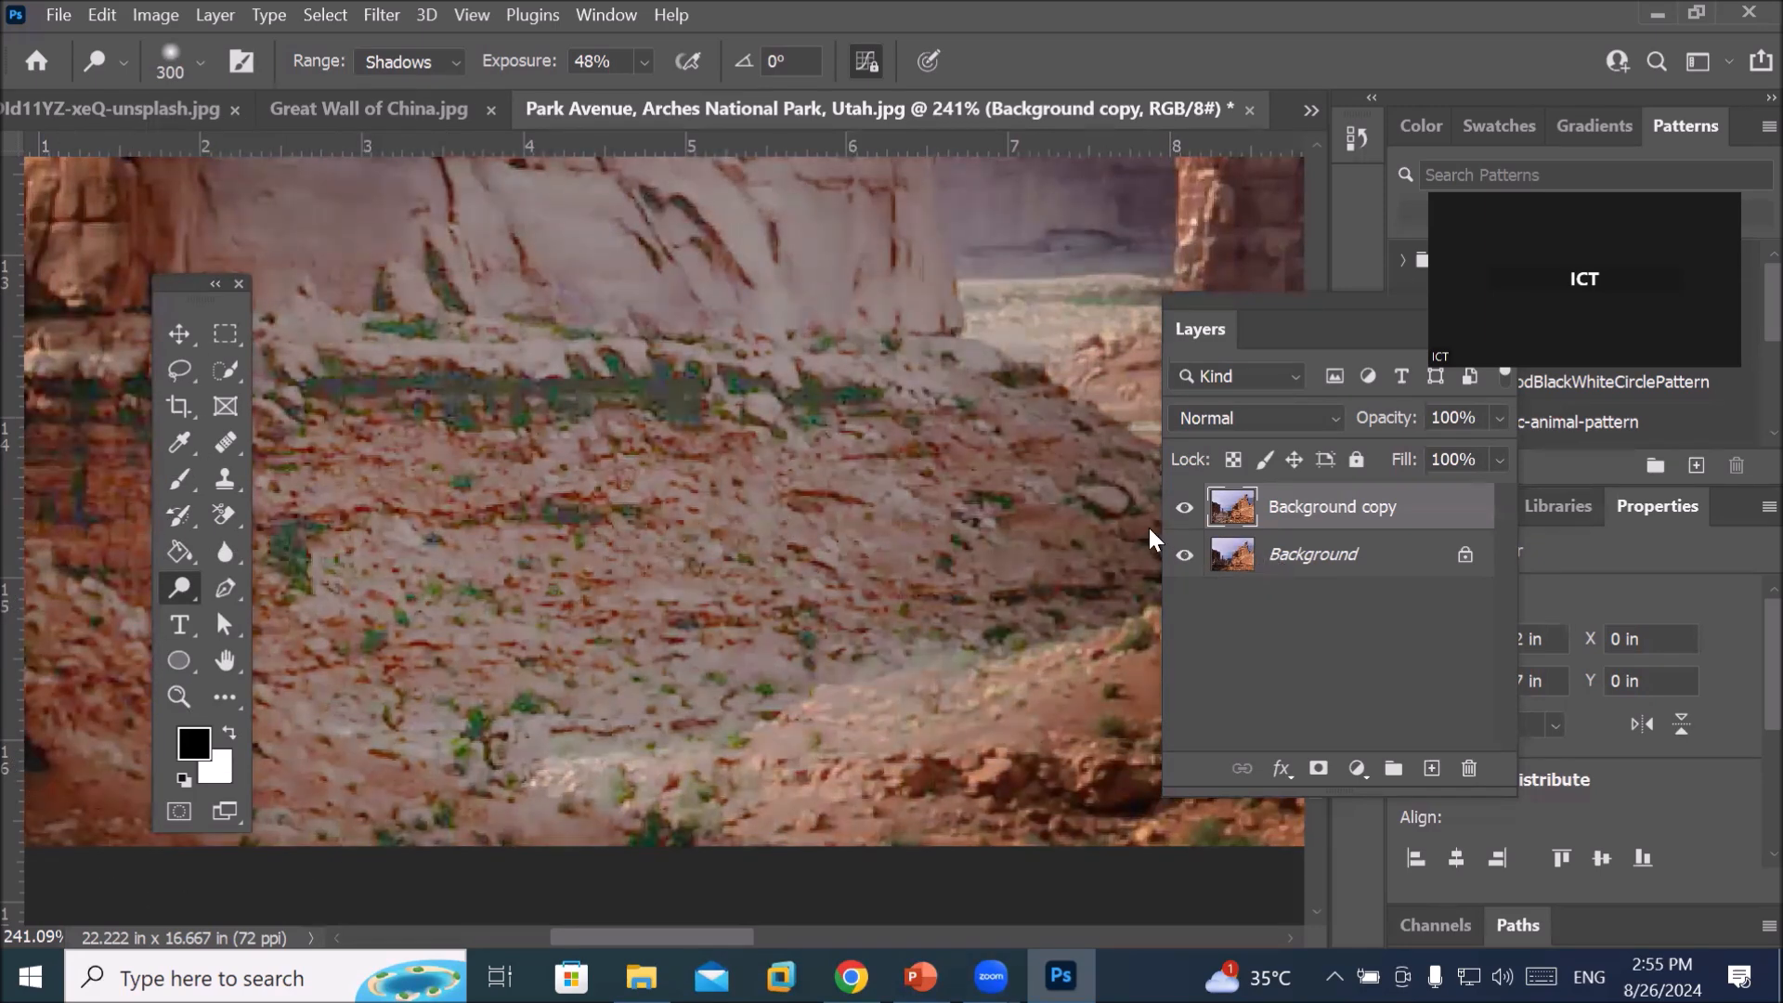
# Compare the dodged canyon ground with the original up close by toggling the Background copy layer's visibility
pyautogui.click(1189, 509)
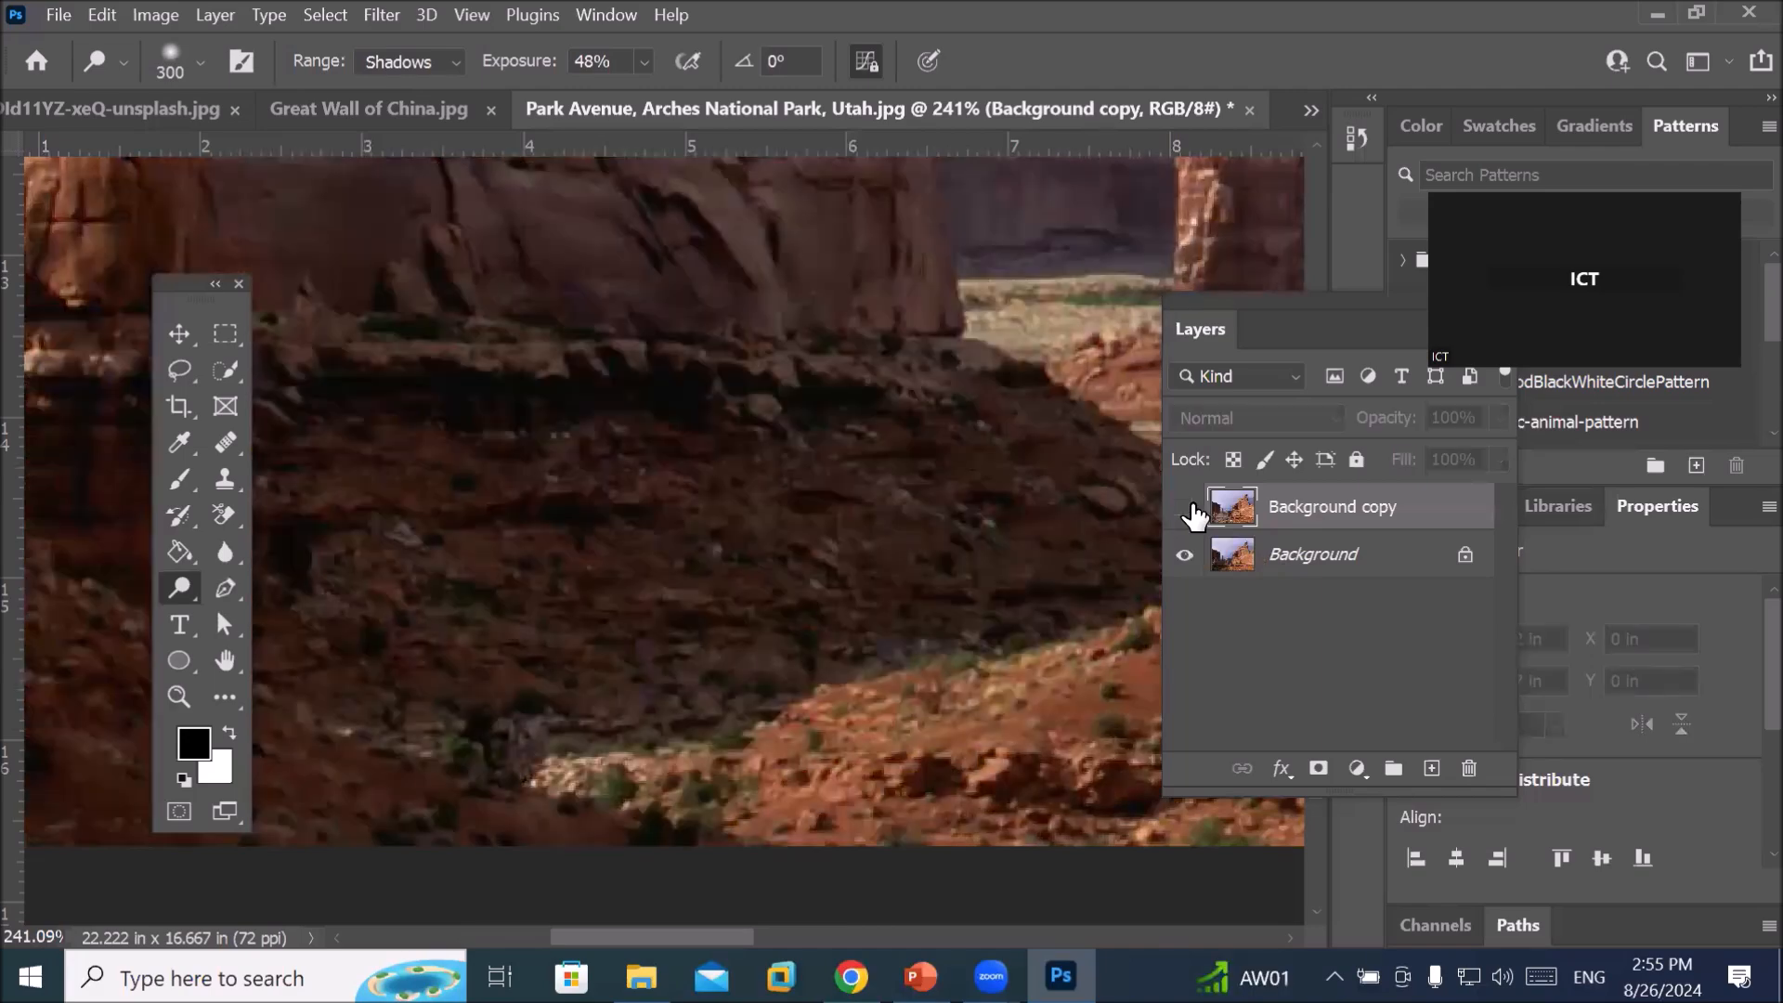
pyautogui.click(1189, 509)
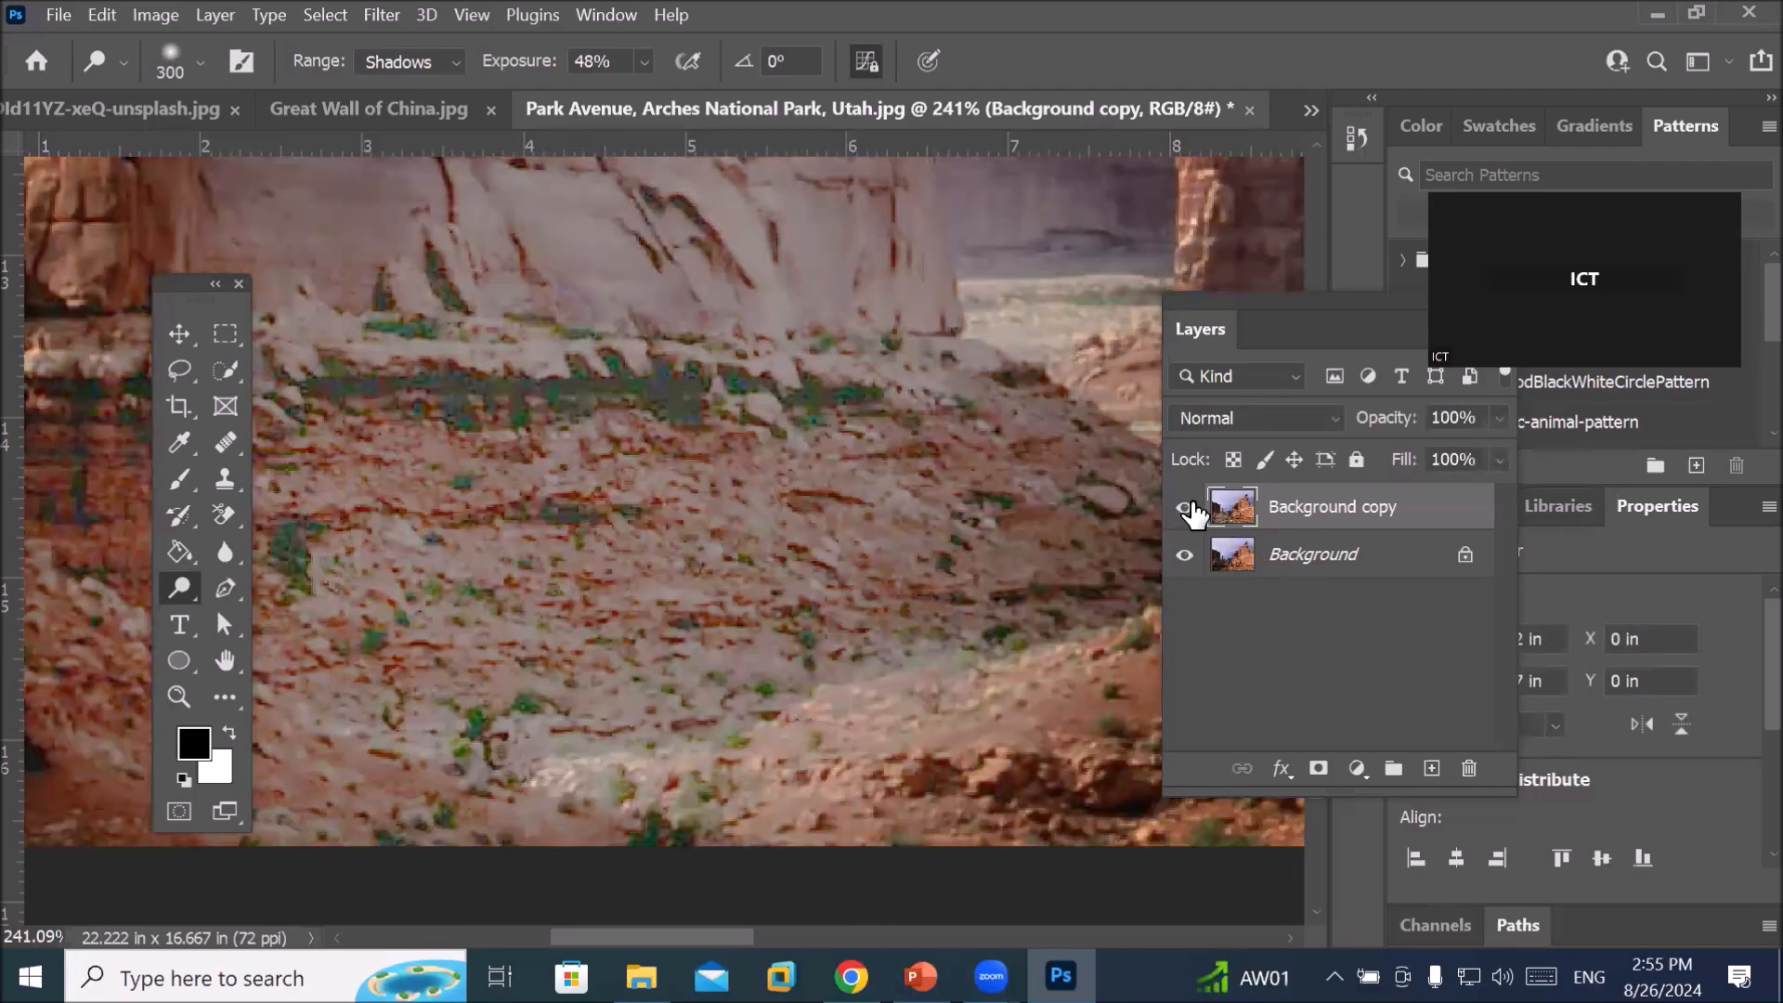
pyautogui.click(1187, 509)
pyautogui.click(1189, 509)
pyautogui.click(1188, 509)
pyautogui.click(1188, 509)
pyautogui.click(1189, 509)
pyautogui.click(1189, 509)
# Compare the dodged and original canyon in a wider view, leaving the Background copy layer hidden
pyautogui.scroll(-3, 606, 617)
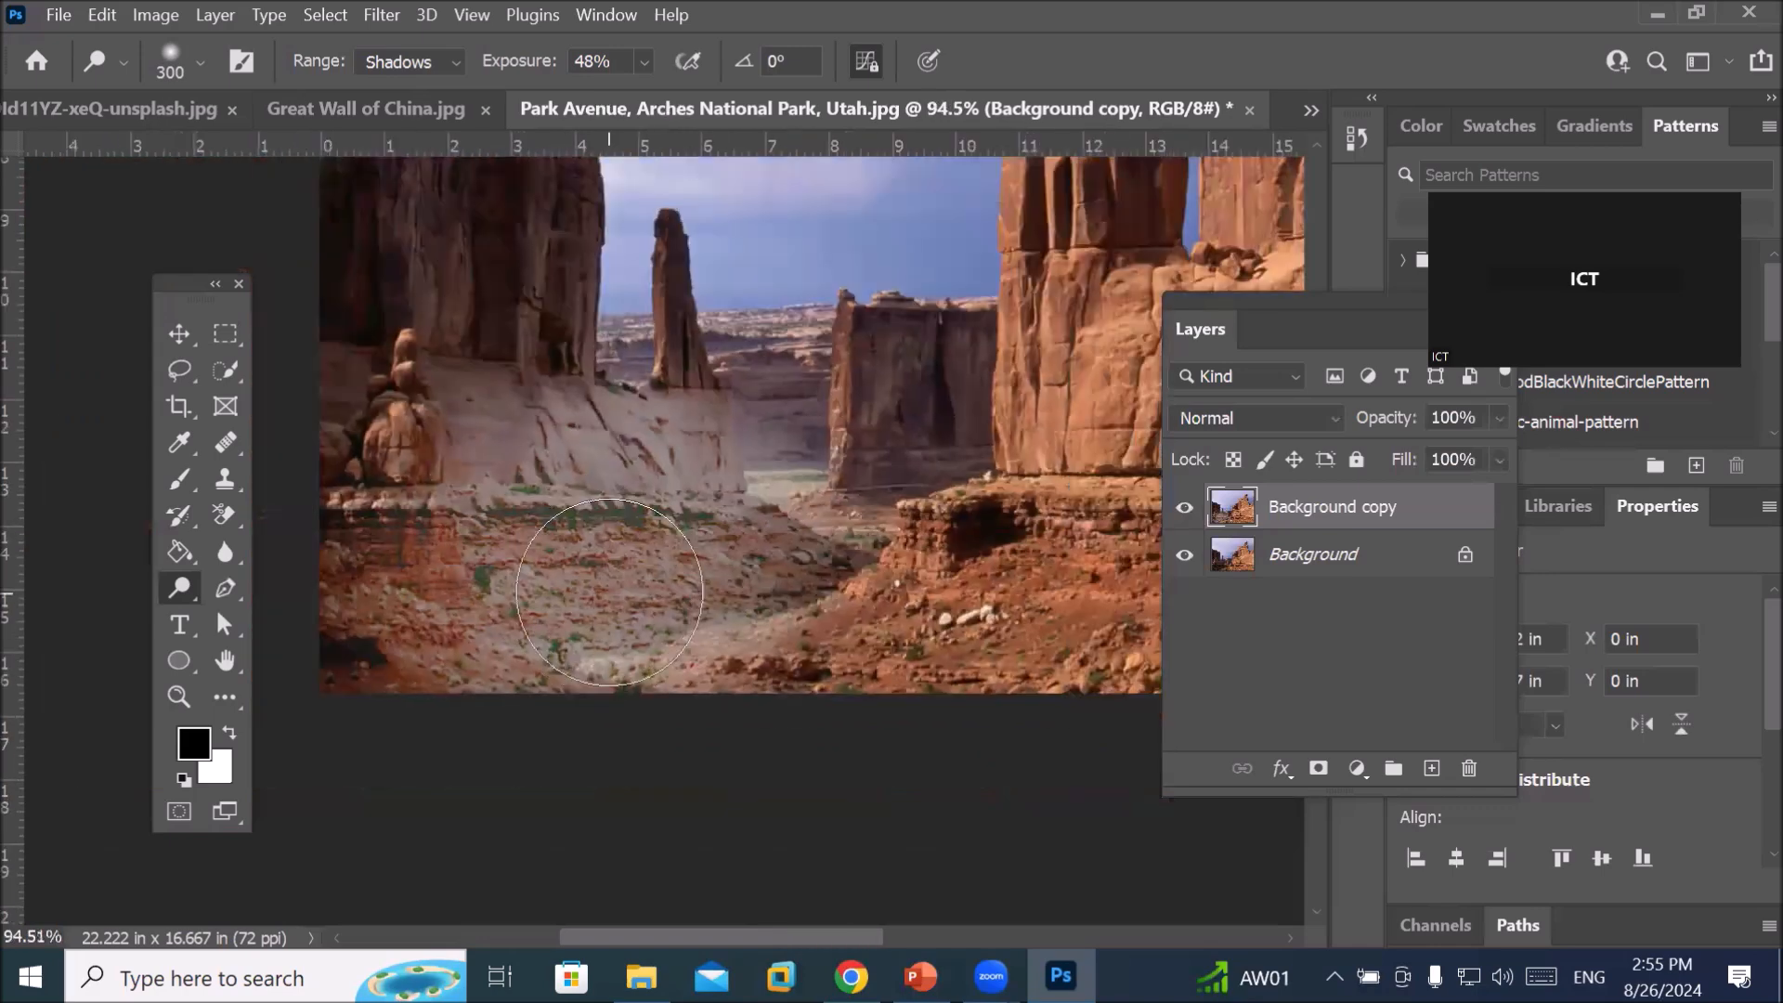
pyautogui.scroll(-1, 610, 594)
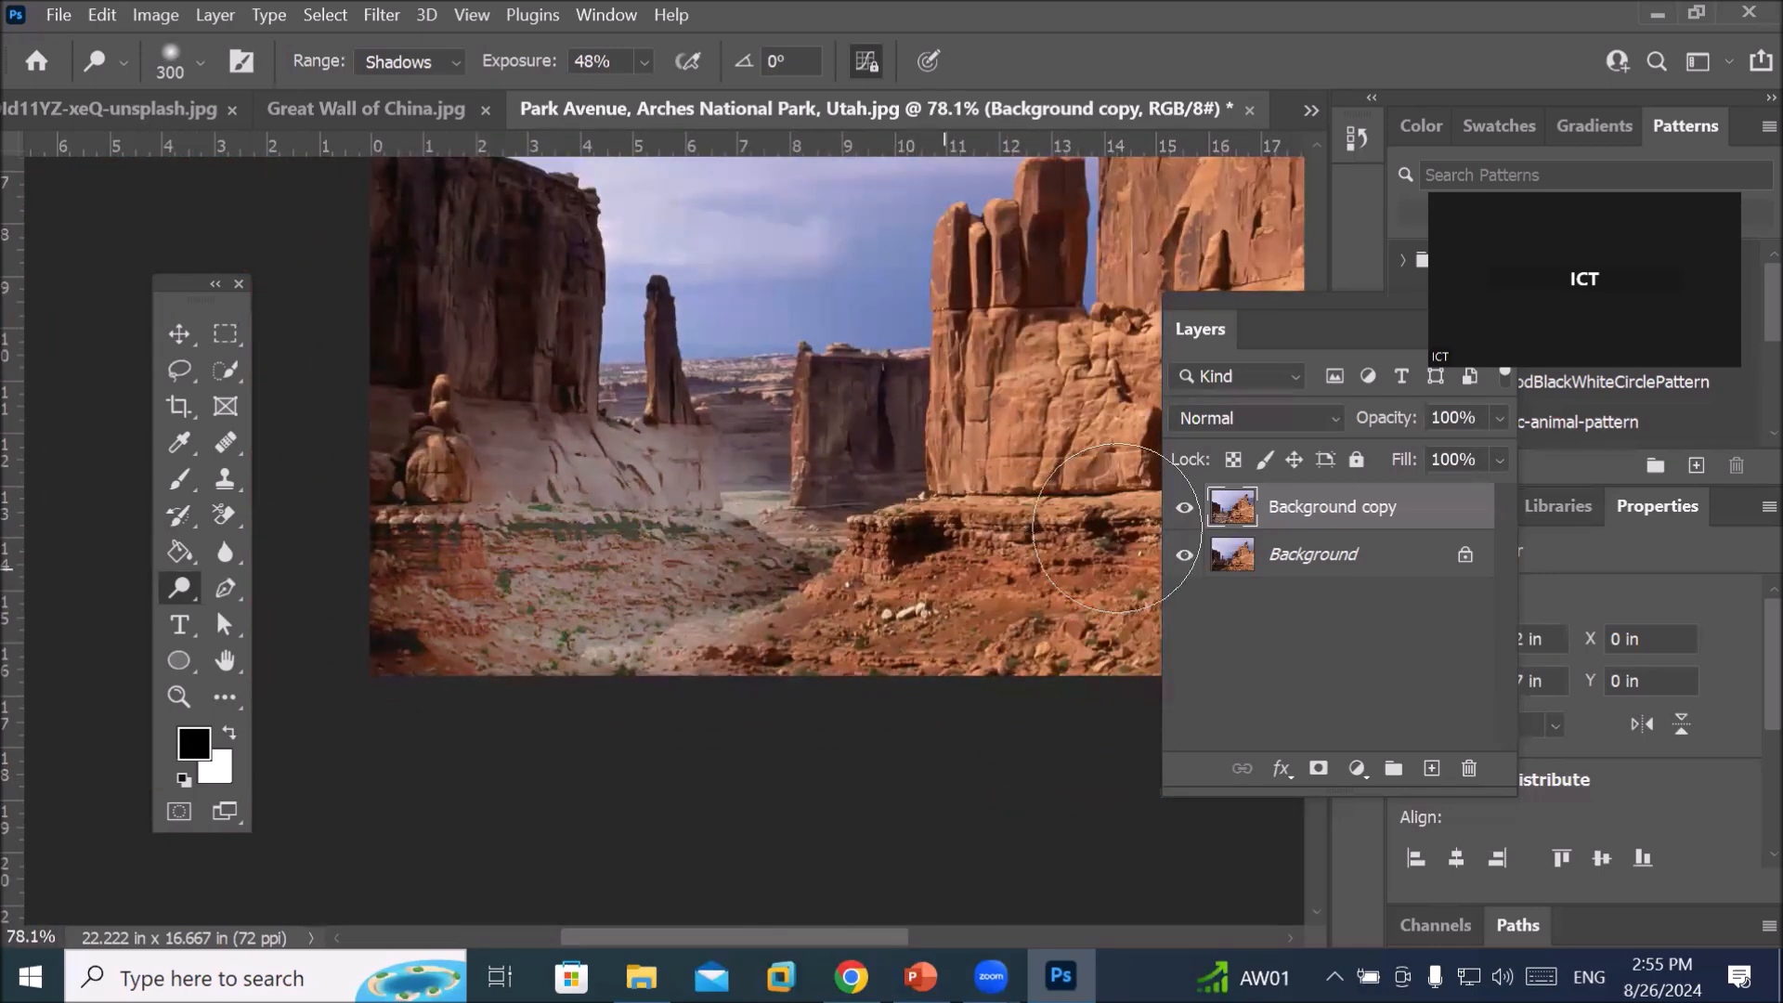
pyautogui.click(1184, 508)
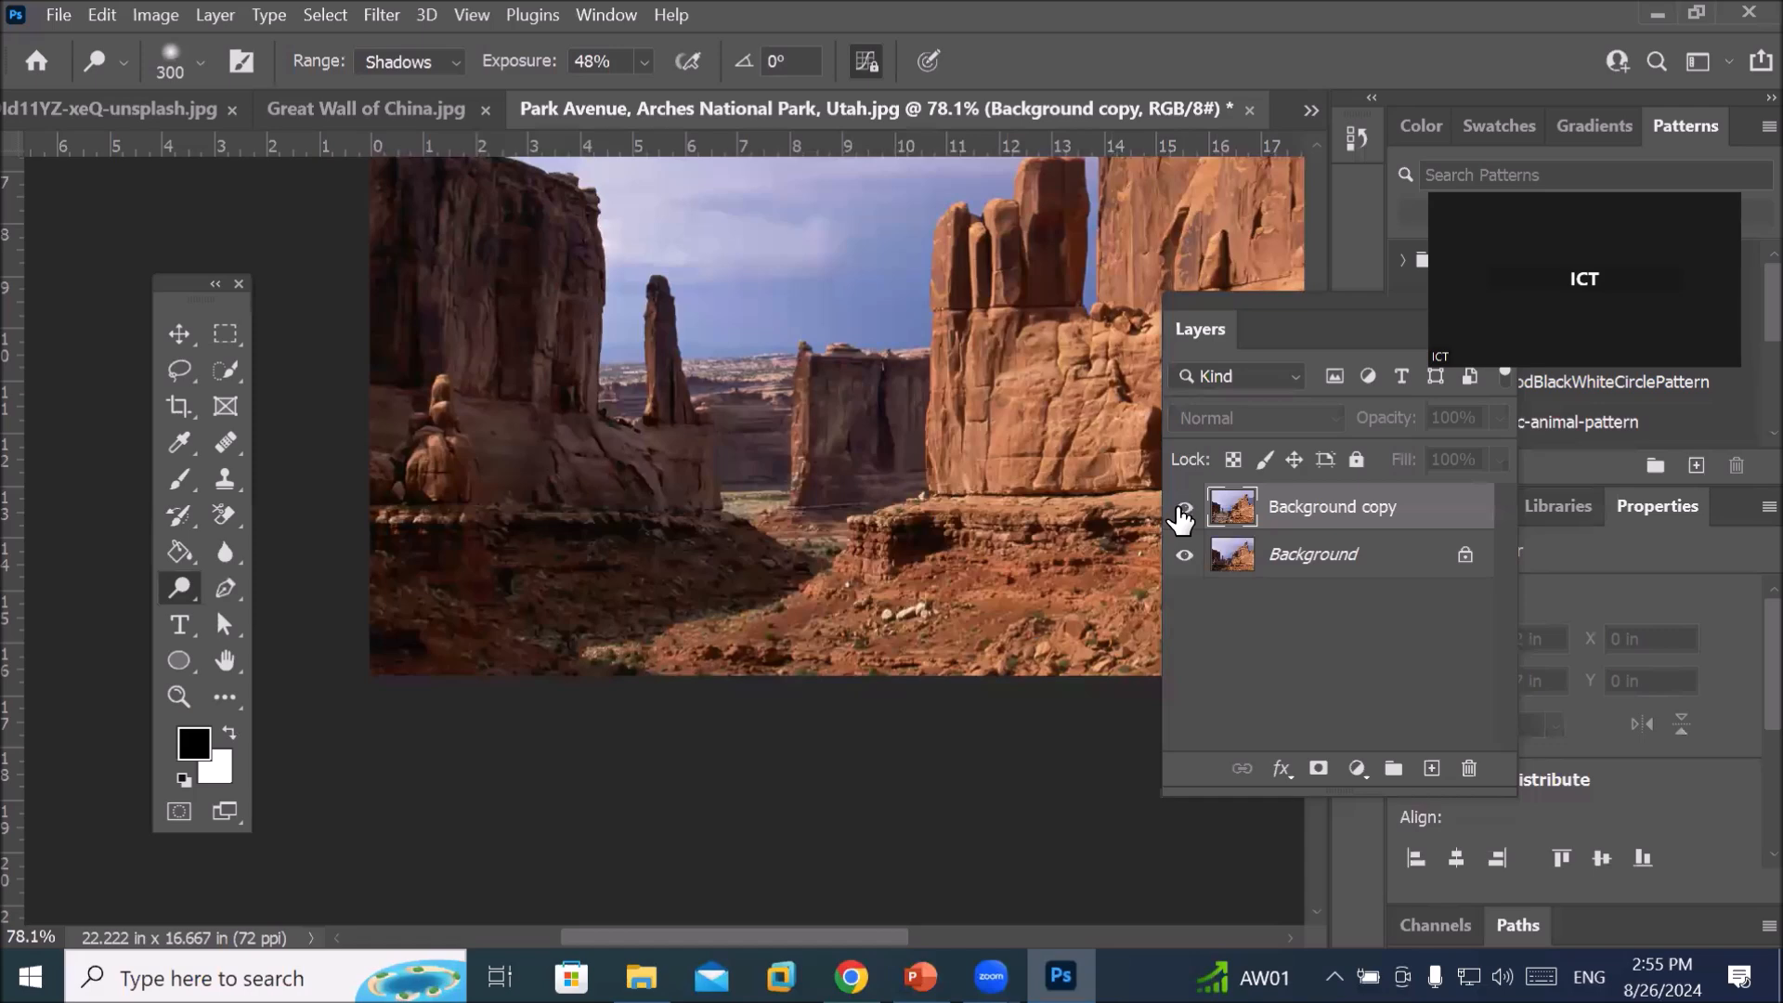
pyautogui.click(1183, 510)
pyautogui.click(1183, 510)
pyautogui.click(1183, 509)
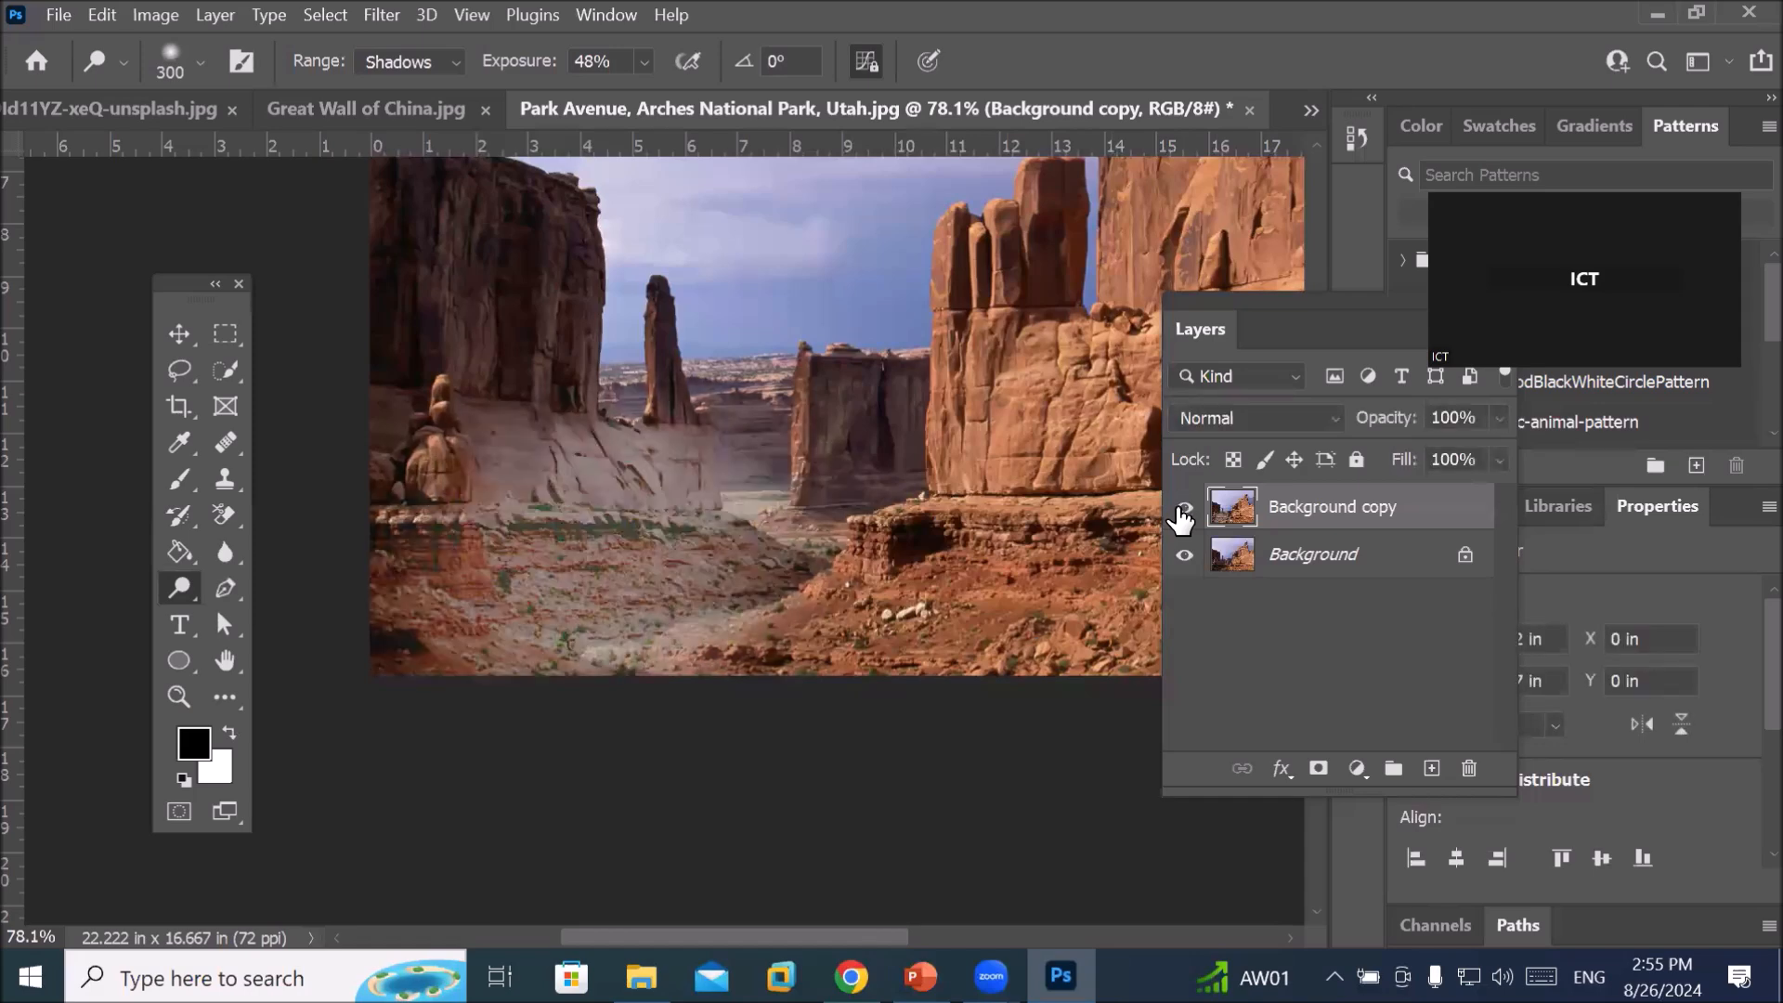
pyautogui.click(1183, 510)
pyautogui.click(1183, 509)
pyautogui.click(1183, 510)
# Switch from the Dodge Tool to the Burn Tool with the whole canyon photo in view
pyautogui.scroll(-4, 932, 455)
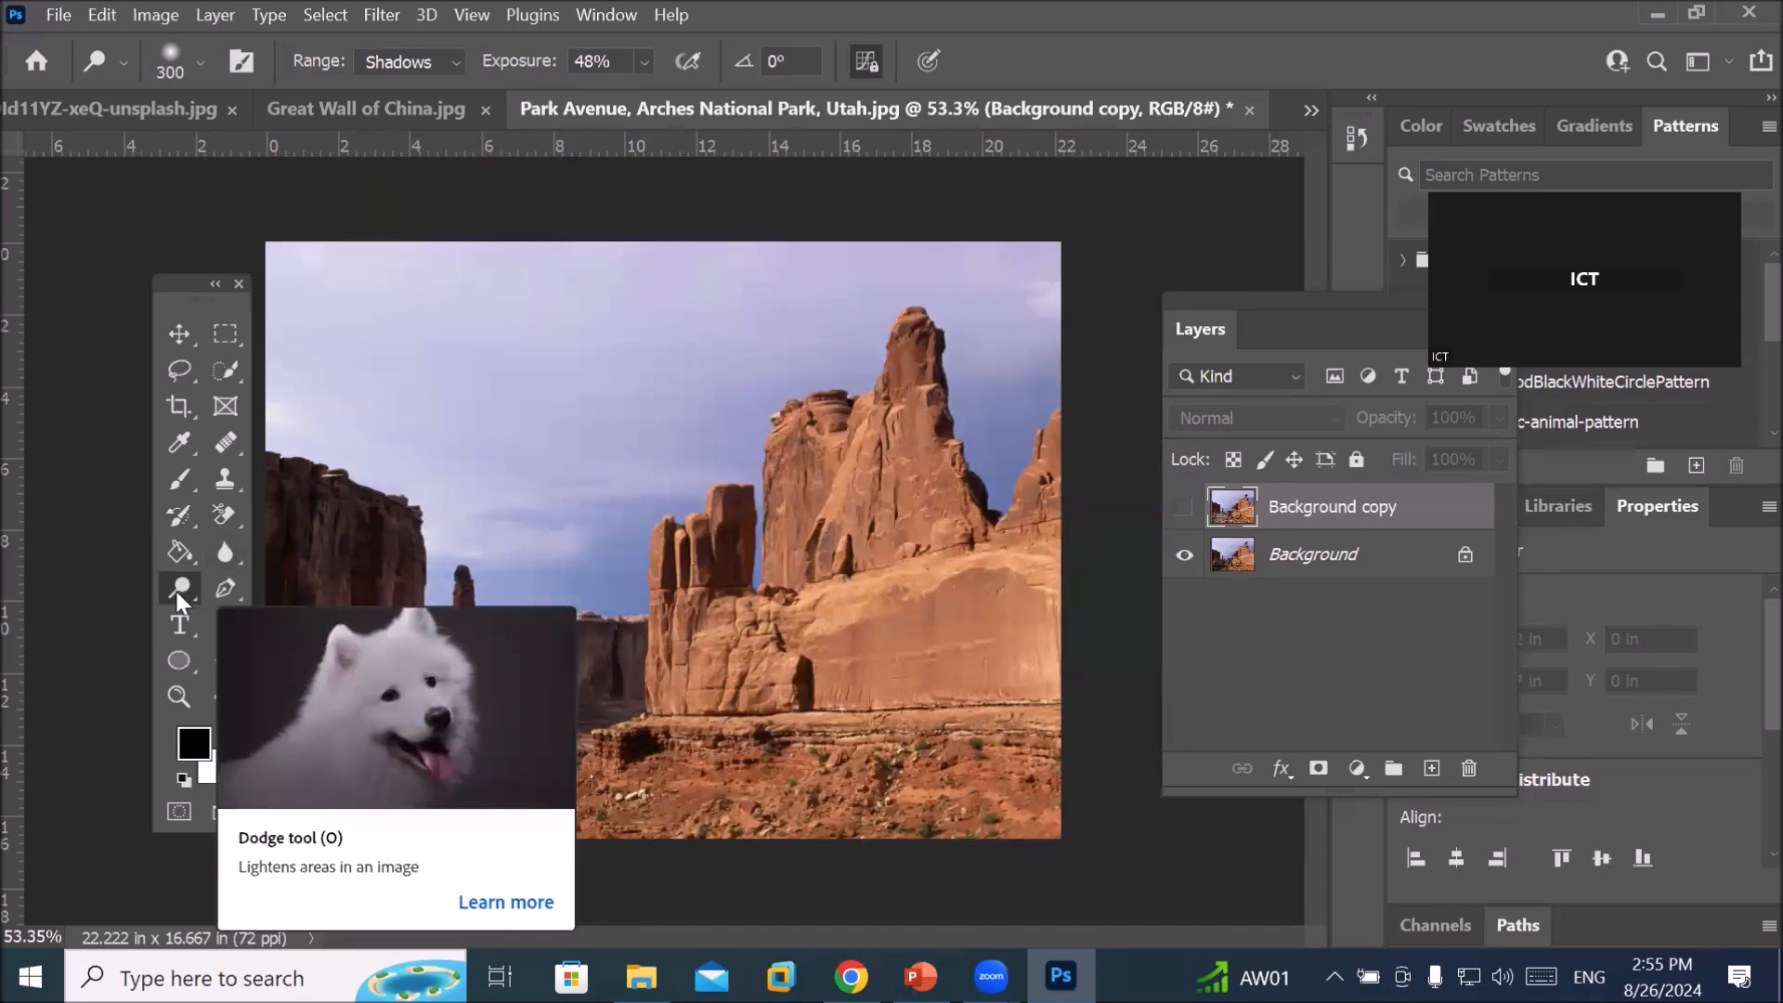
pyautogui.rightClick(176, 592)
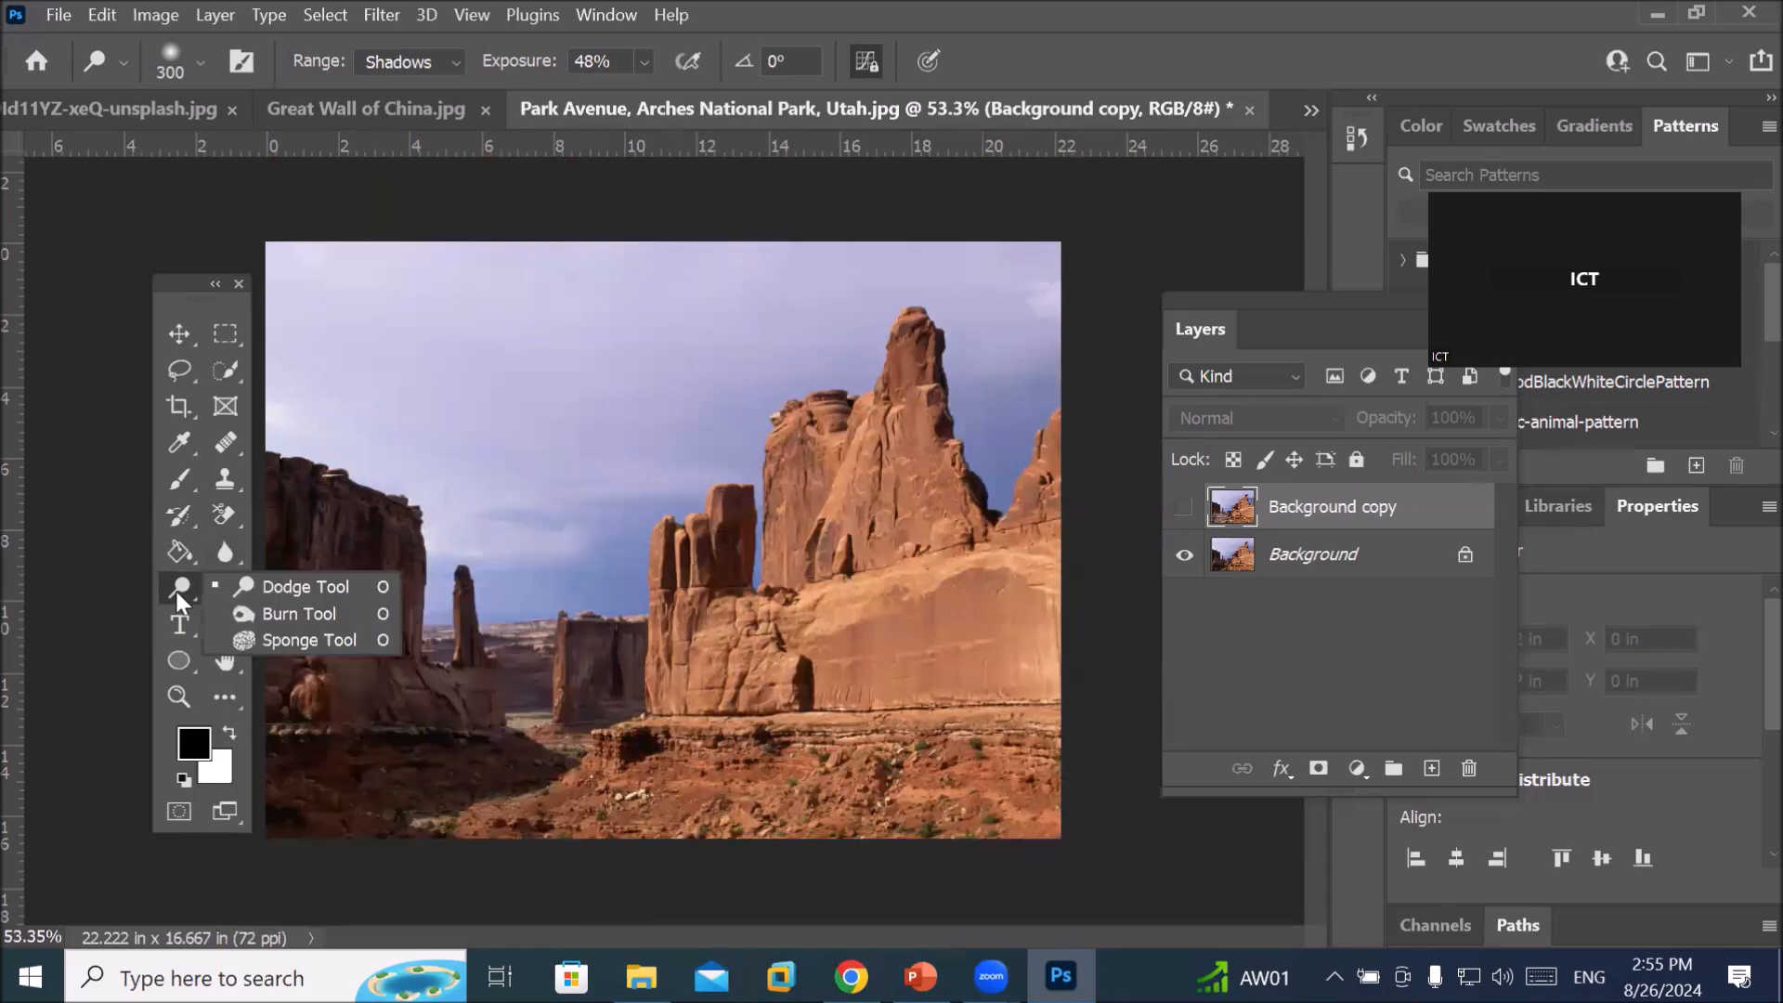
pyautogui.click(293, 616)
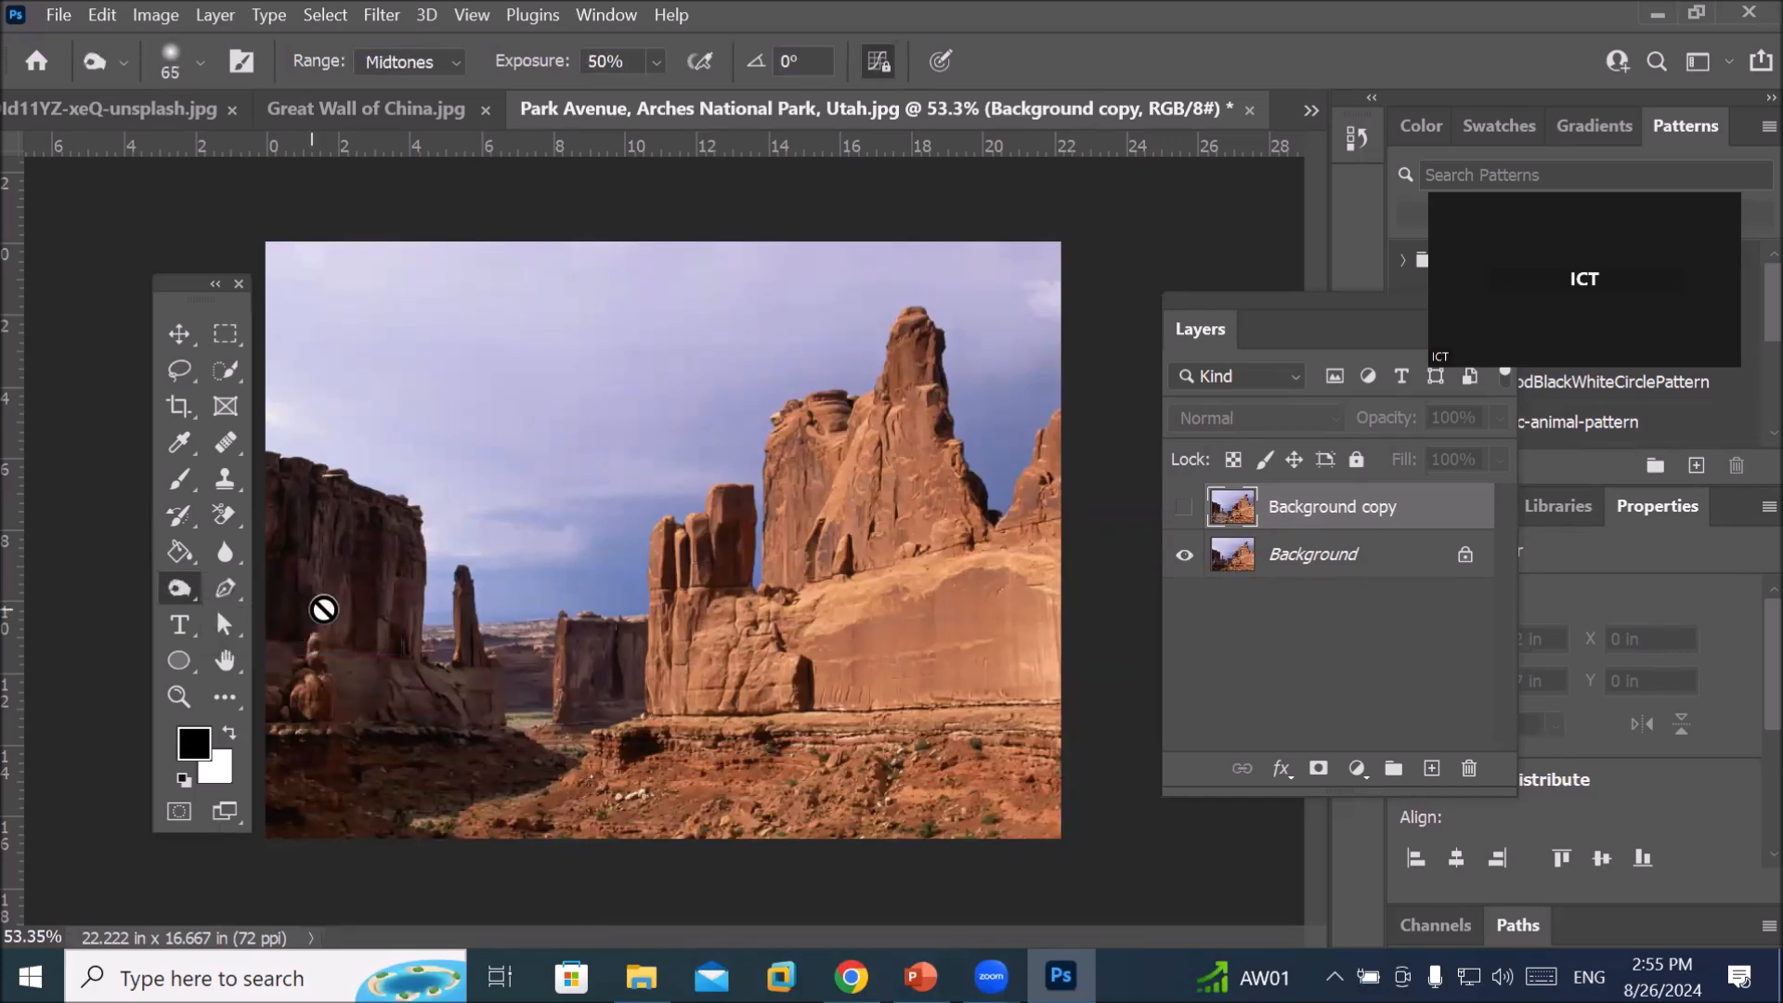
# Show the Background copy layer and enlarge the Burn Tool brush to 800 px over the sky
pyautogui.click(1179, 511)
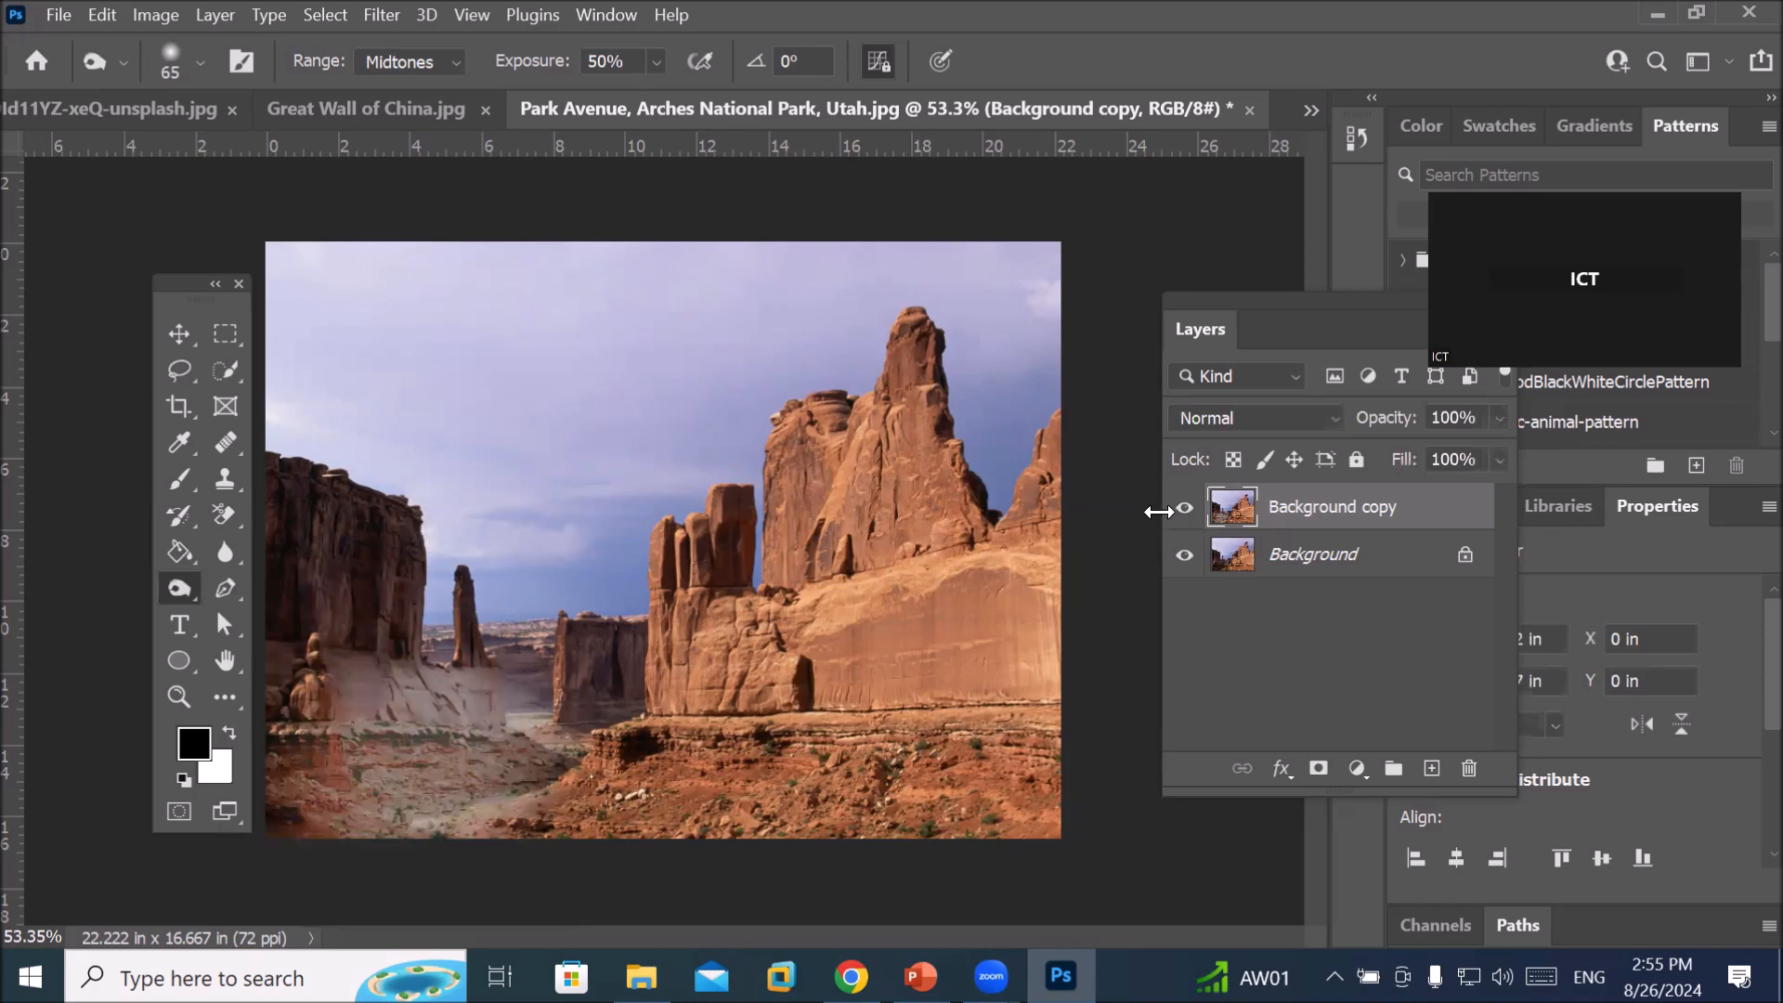
pyautogui.scroll(2, 371, 303)
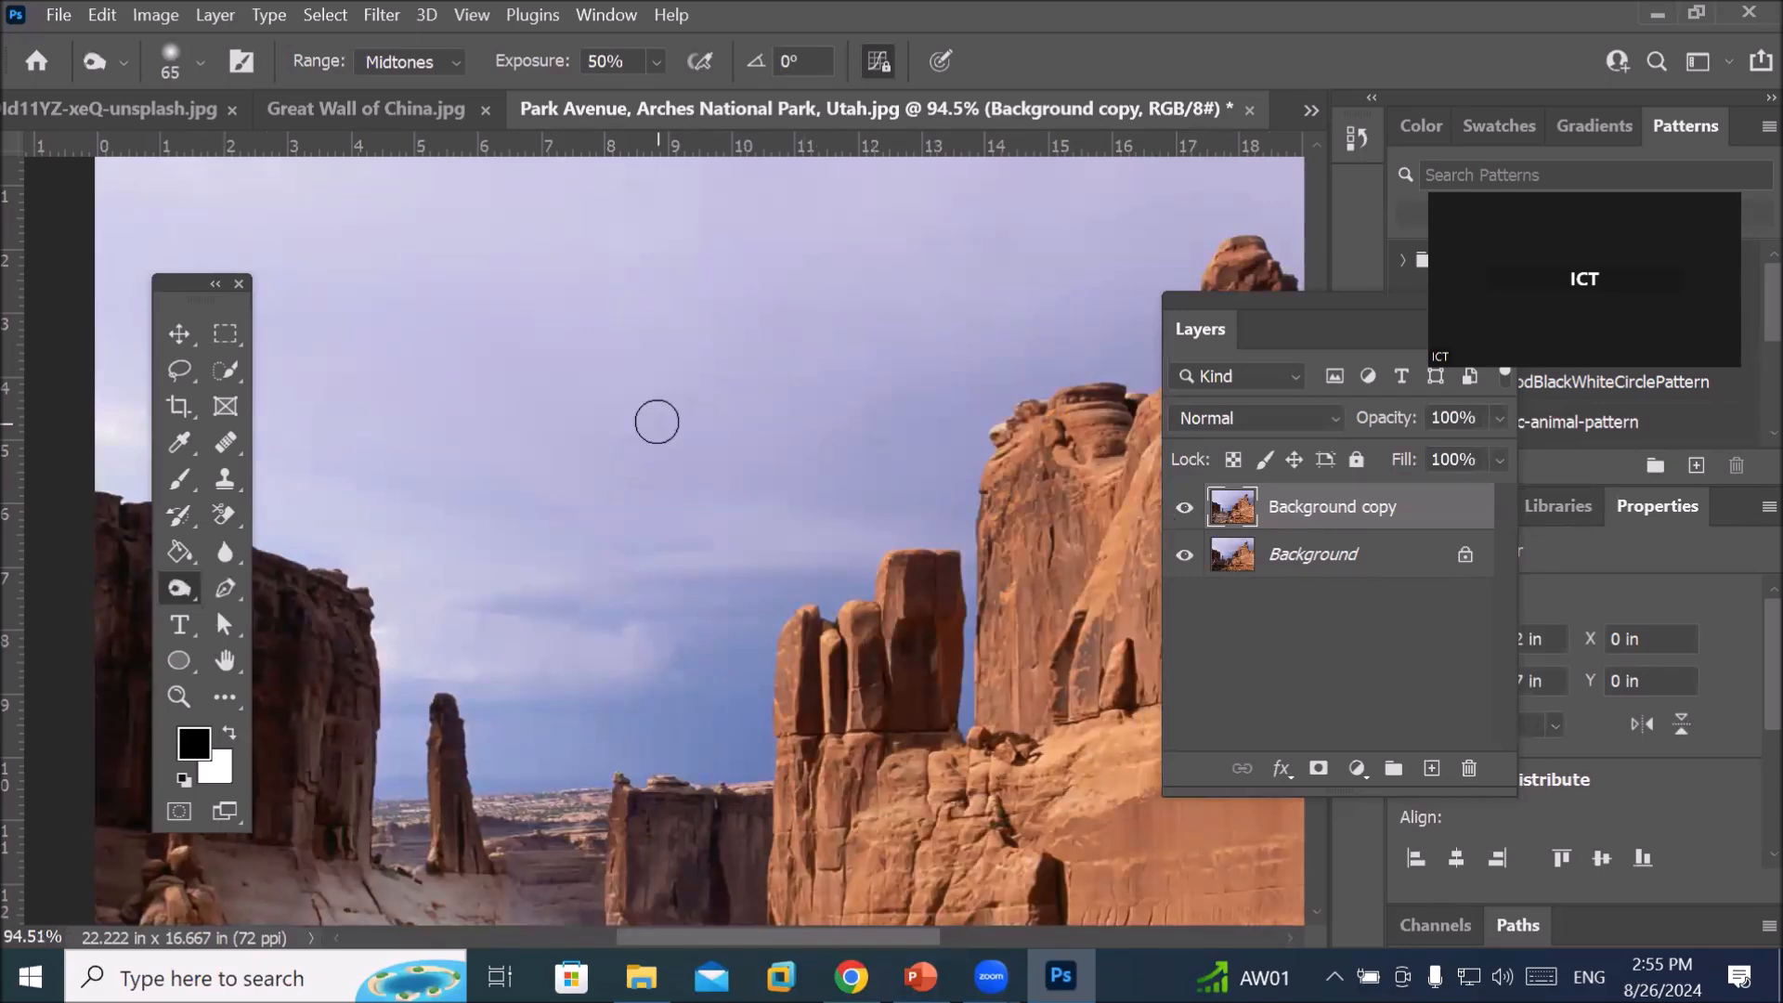
pyautogui.press(']')
pyautogui.press(']')
pyautogui.press(']')
pyautogui.press(']')
pyautogui.press(']')
pyautogui.press(']')
pyautogui.press(']')
pyautogui.press(']')
pyautogui.press(']')
pyautogui.press(']')
pyautogui.press(']')
pyautogui.press(']')
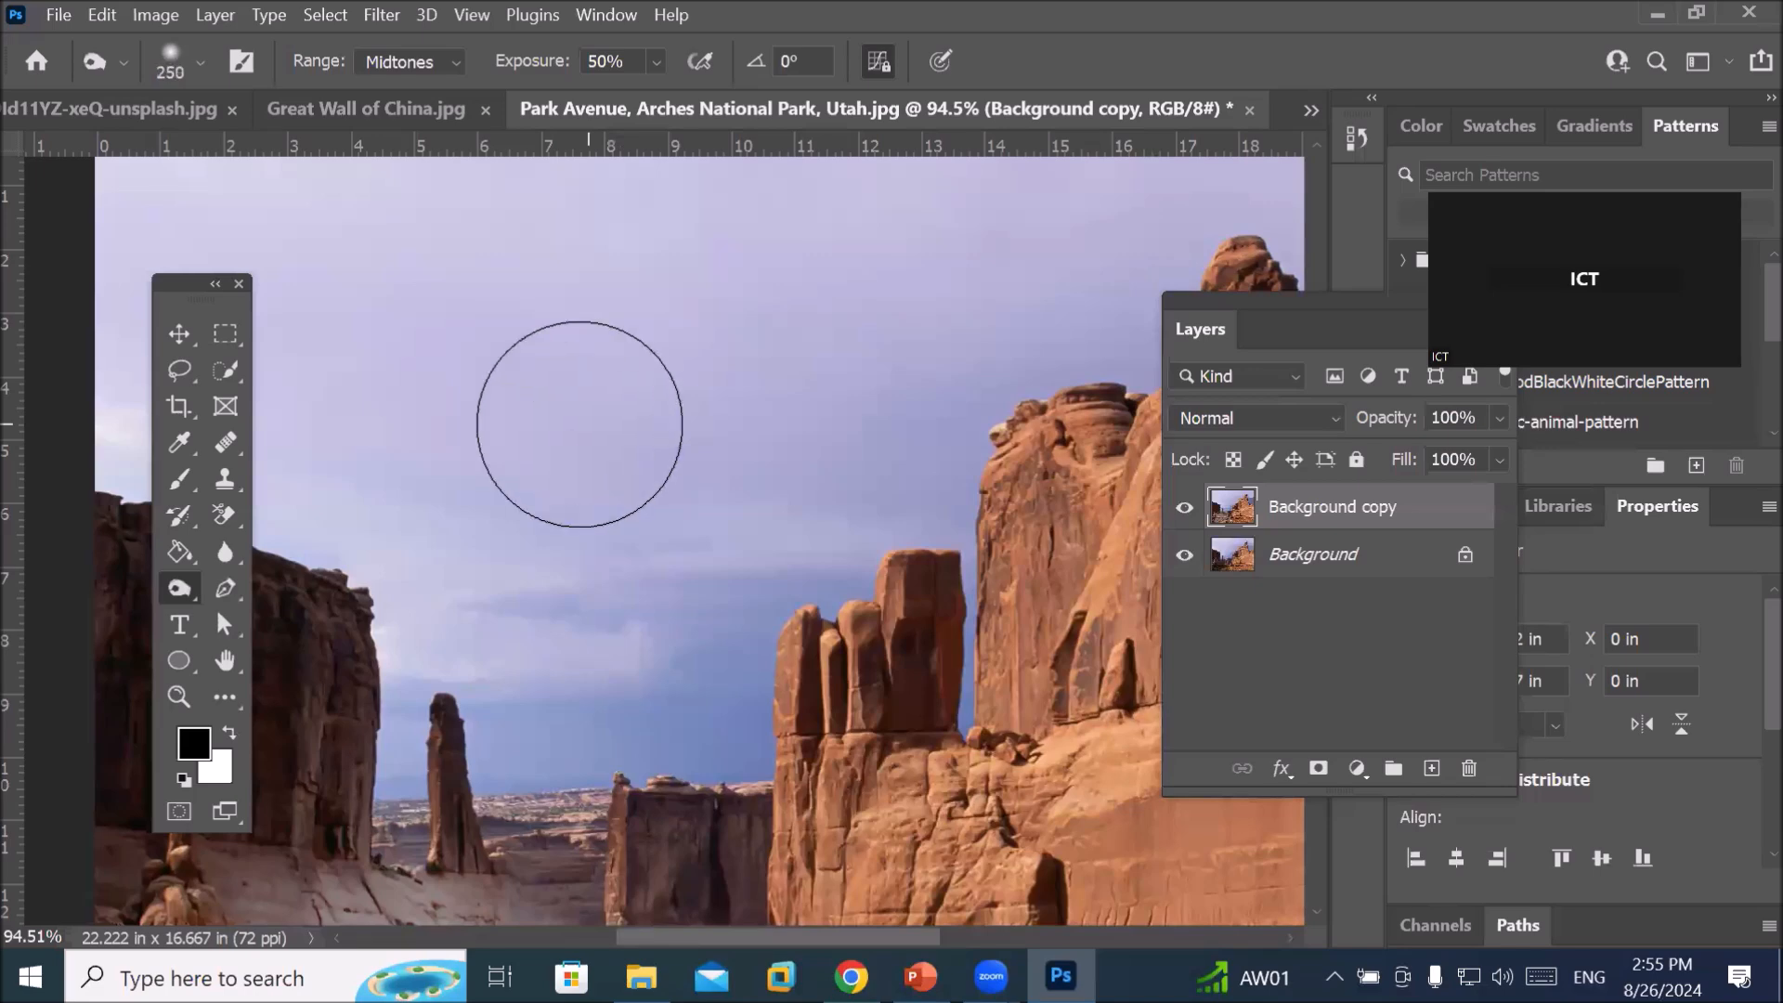
pyautogui.press(']')
pyautogui.press(']')
pyautogui.press(']')
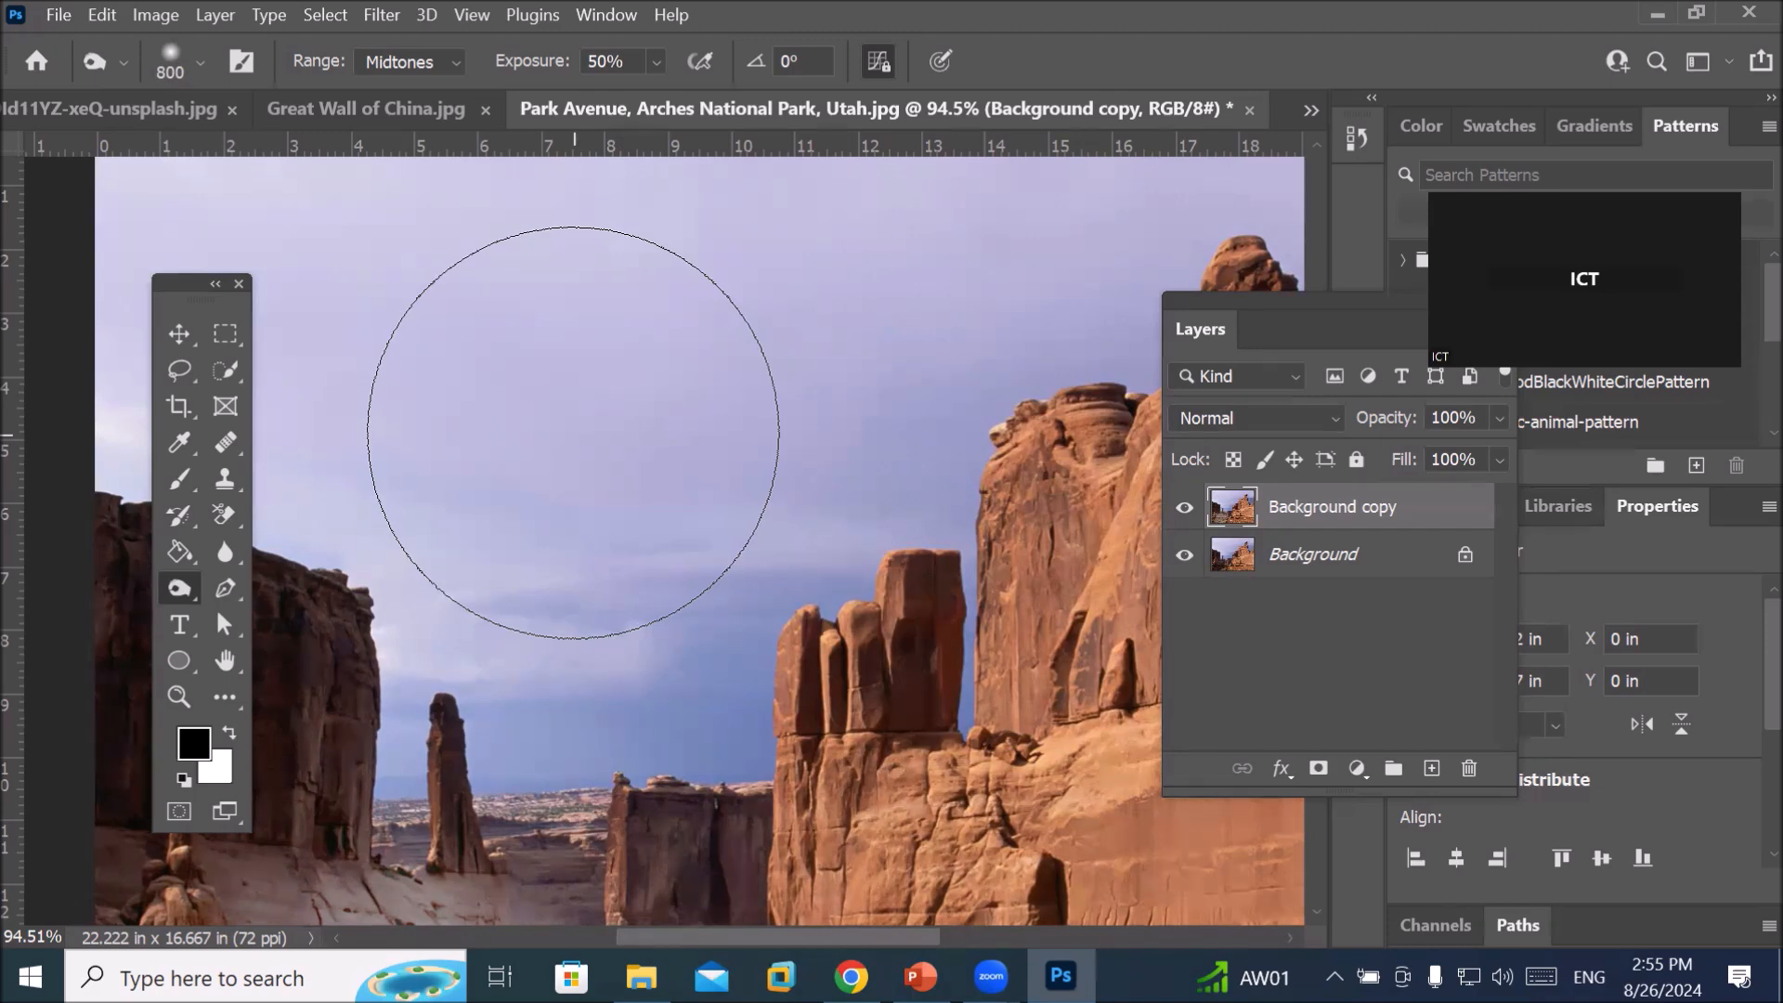
# Burn the sky and the upper rock towers heavily on the Background copy layer, using midtones at 50% exposure
pyautogui.rightClick(168, 586)
pyautogui.click(170, 585)
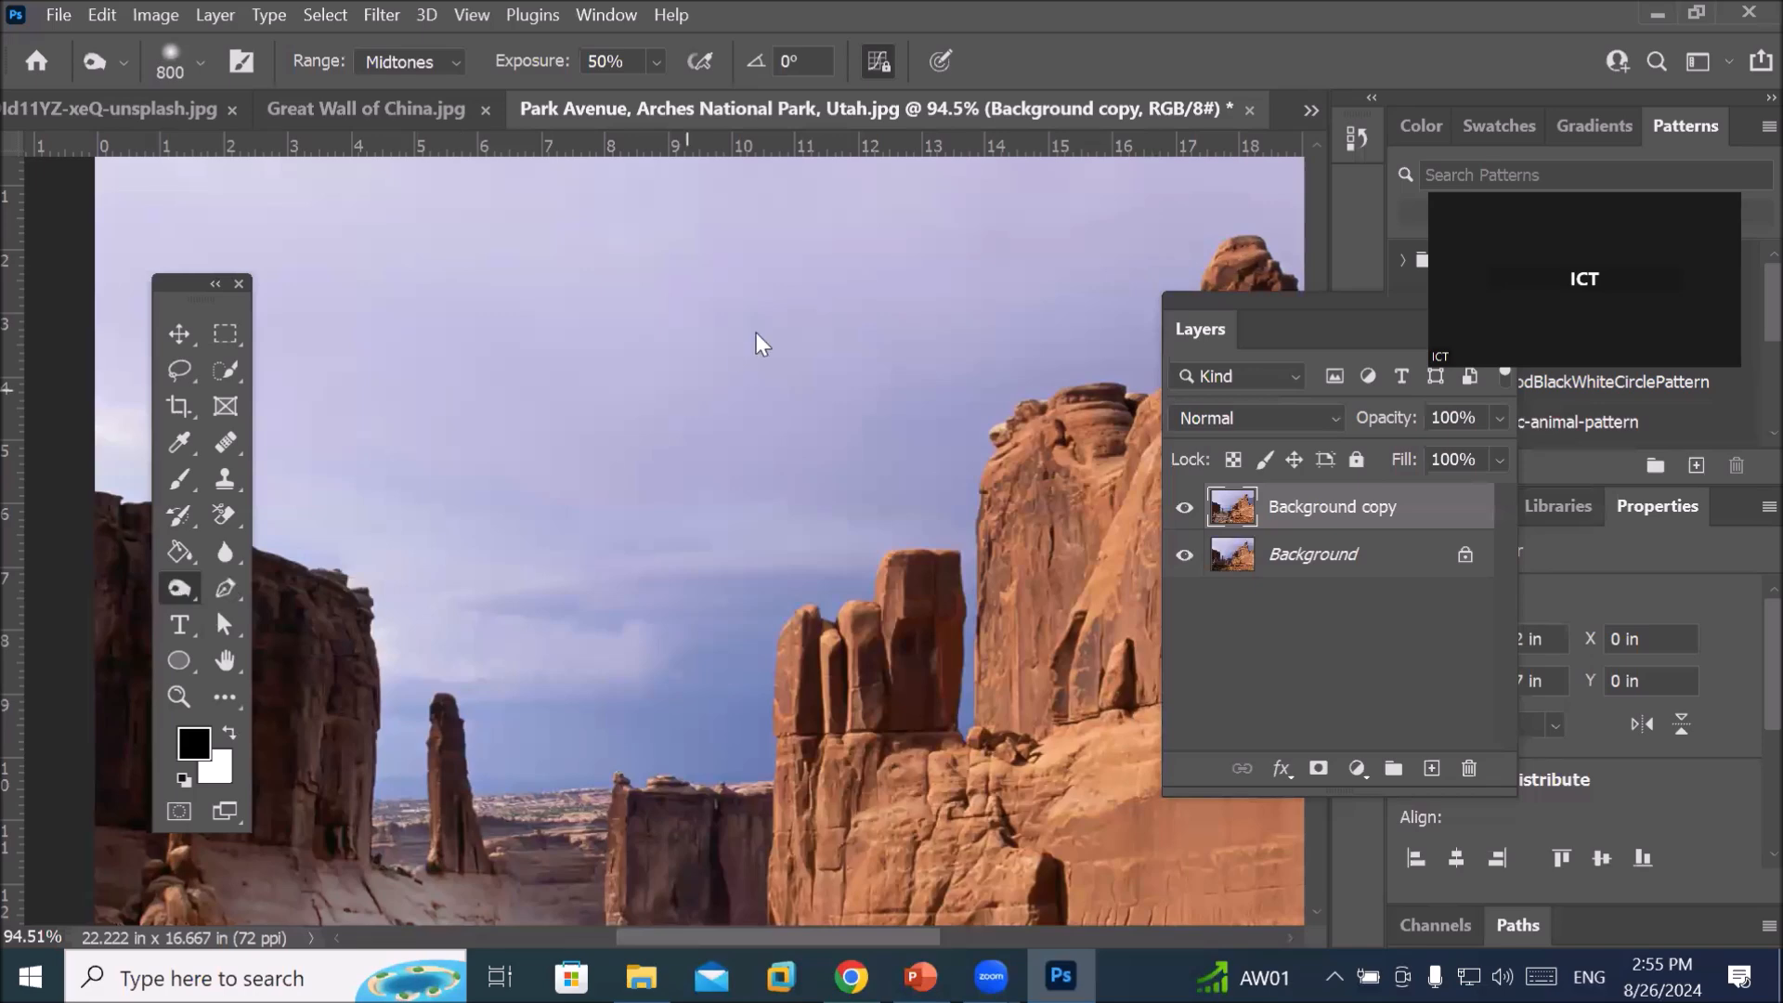
pyautogui.moveTo(621, 396)
pyautogui.mouseDown()
pyautogui.moveTo(568, 544)
pyautogui.moveTo(979, 335)
pyautogui.moveTo(817, 274)
pyautogui.moveTo(788, 346)
pyautogui.moveTo(831, 331)
pyautogui.moveTo(688, 439)
pyautogui.moveTo(925, 259)
pyautogui.moveTo(282, 495)
pyautogui.moveTo(115, 468)
pyautogui.mouseUp()
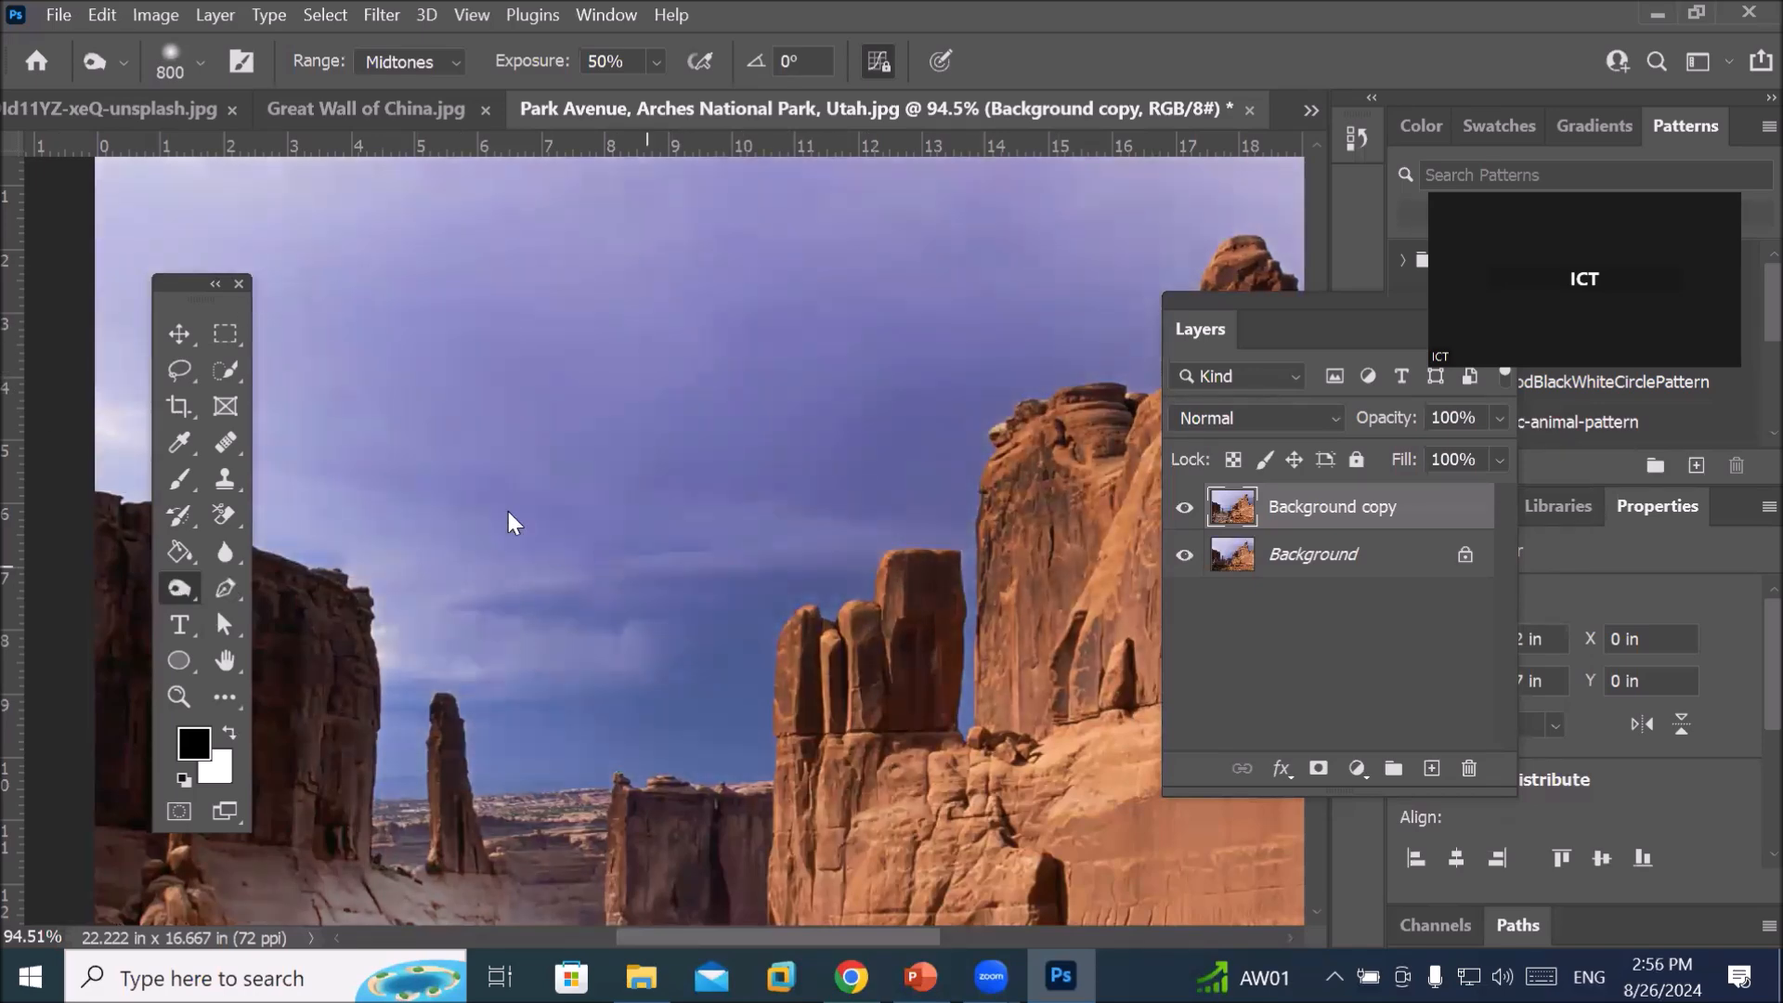
pyautogui.hotkey('ctrl', '0')
pyautogui.moveTo(325, 329)
pyautogui.mouseDown()
pyautogui.moveTo(1006, 281)
pyautogui.moveTo(918, 379)
pyautogui.moveTo(365, 318)
pyautogui.moveTo(251, 353)
pyautogui.mouseUp()
pyautogui.moveTo(676, 270)
pyautogui.mouseDown()
pyautogui.moveTo(895, 259)
pyautogui.moveTo(935, 287)
pyautogui.moveTo(259, 239)
pyautogui.moveTo(295, 397)
pyautogui.moveTo(705, 326)
pyautogui.moveTo(1129, 366)
pyautogui.moveTo(279, 390)
pyautogui.moveTo(1007, 424)
pyautogui.moveTo(430, 247)
pyautogui.moveTo(923, 219)
pyautogui.moveTo(1027, 287)
pyautogui.moveTo(1044, 401)
pyautogui.moveTo(458, 409)
pyautogui.moveTo(983, 259)
pyautogui.moveTo(1055, 219)
pyautogui.moveTo(189, 320)
pyautogui.moveTo(259, 279)
pyautogui.moveTo(685, 298)
pyautogui.moveTo(975, 409)
pyautogui.moveTo(1061, 335)
pyautogui.moveTo(290, 347)
pyautogui.moveTo(1054, 358)
pyautogui.moveTo(206, 427)
pyautogui.moveTo(967, 259)
pyautogui.moveTo(418, 417)
pyautogui.moveTo(1244, 729)
pyautogui.moveTo(422, 633)
pyautogui.moveTo(418, 617)
pyautogui.moveTo(1029, 708)
pyautogui.moveTo(1036, 372)
pyautogui.moveTo(1069, 347)
pyautogui.mouseUp()
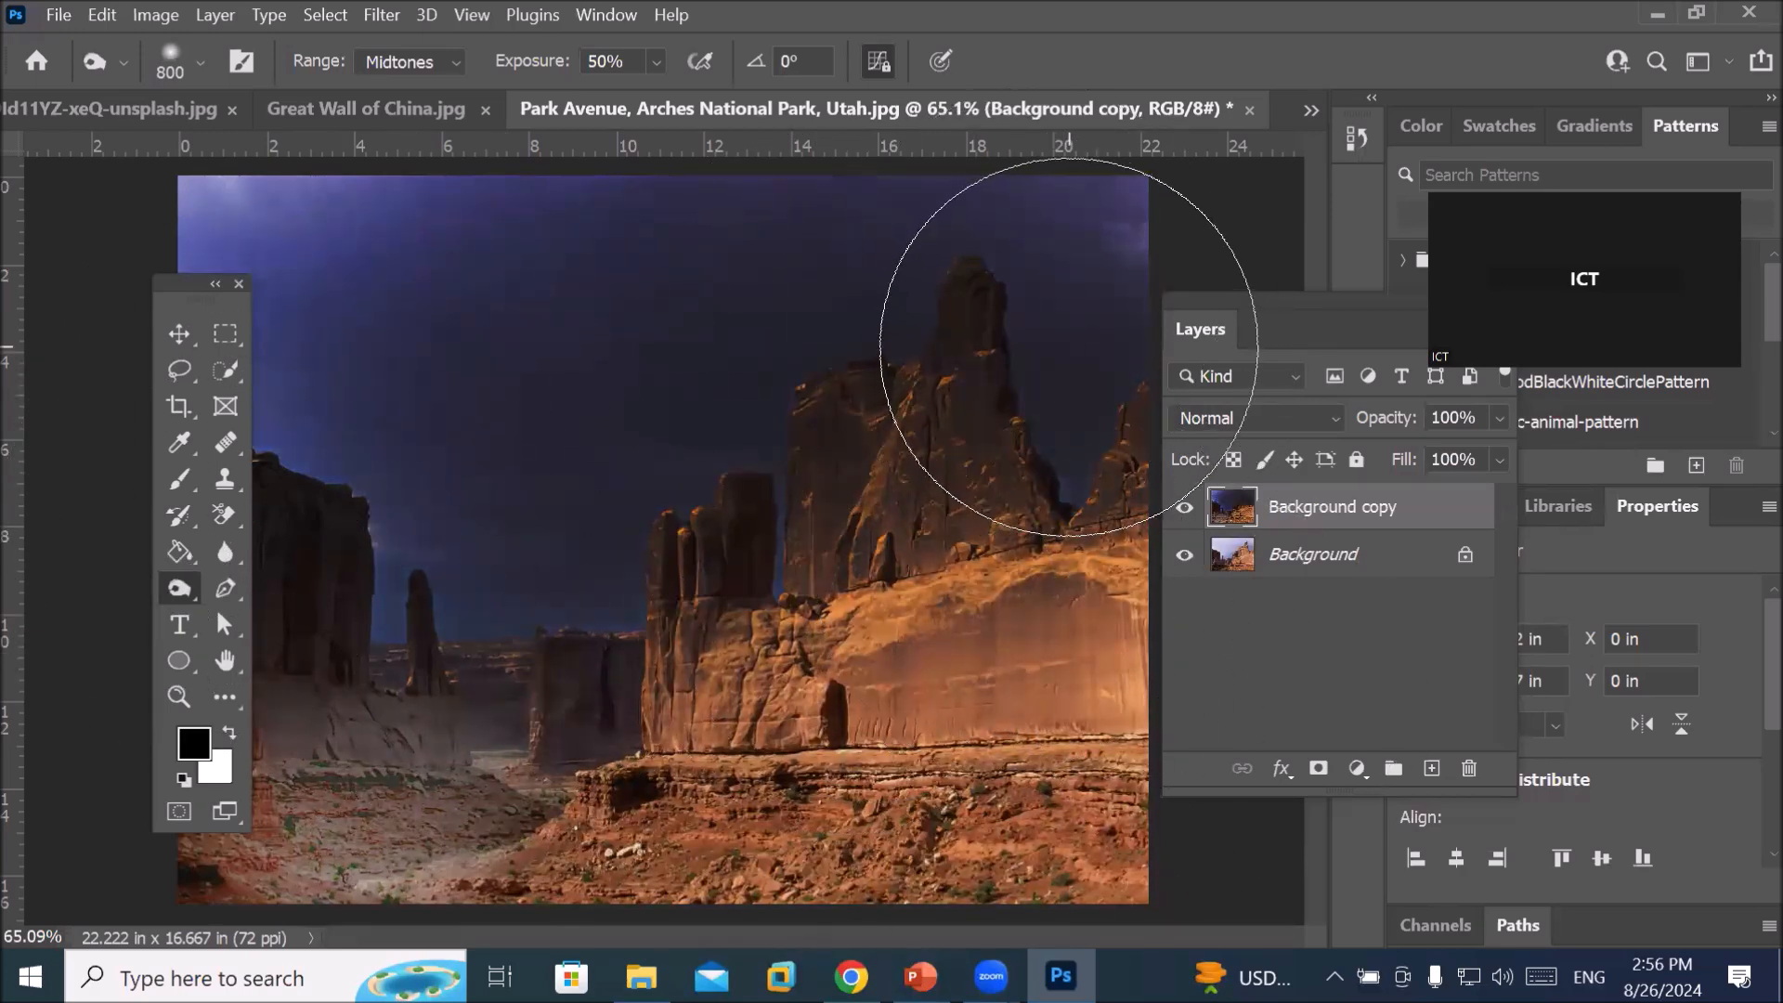
# Compare the burned canyon with the original by repeatedly toggling the Background copy layer's visibility, leaving it hidden
pyautogui.click(1185, 508)
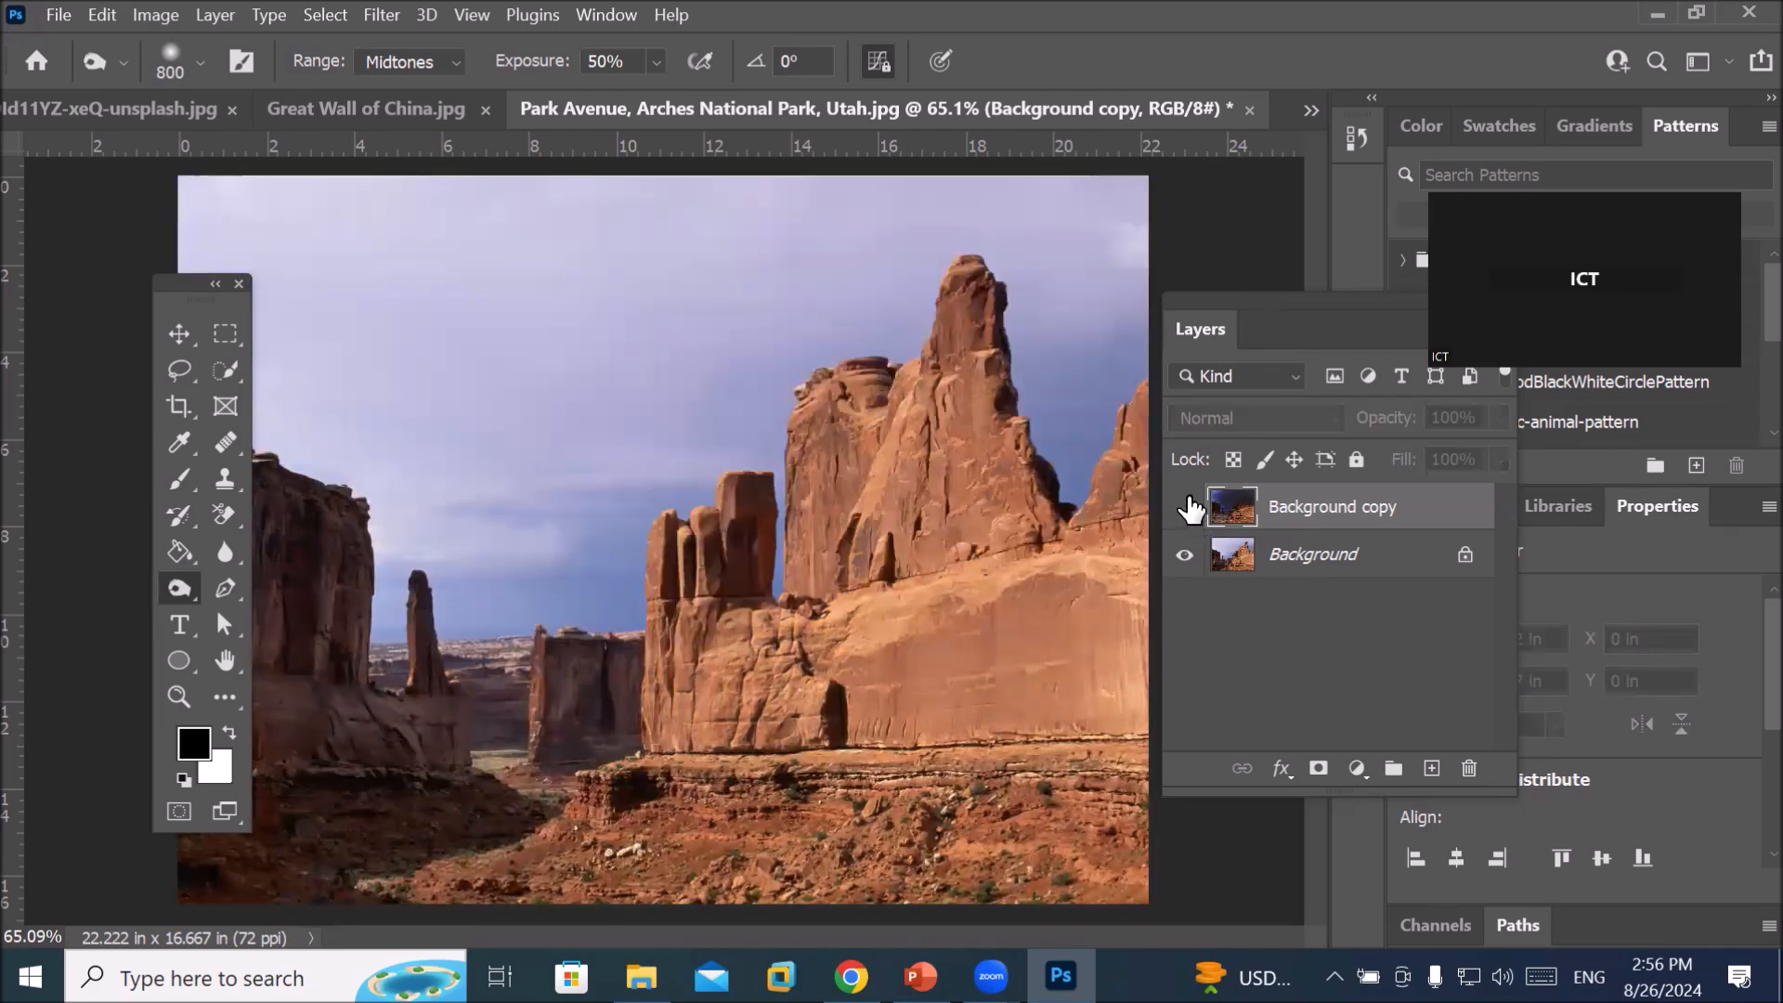
pyautogui.click(1185, 508)
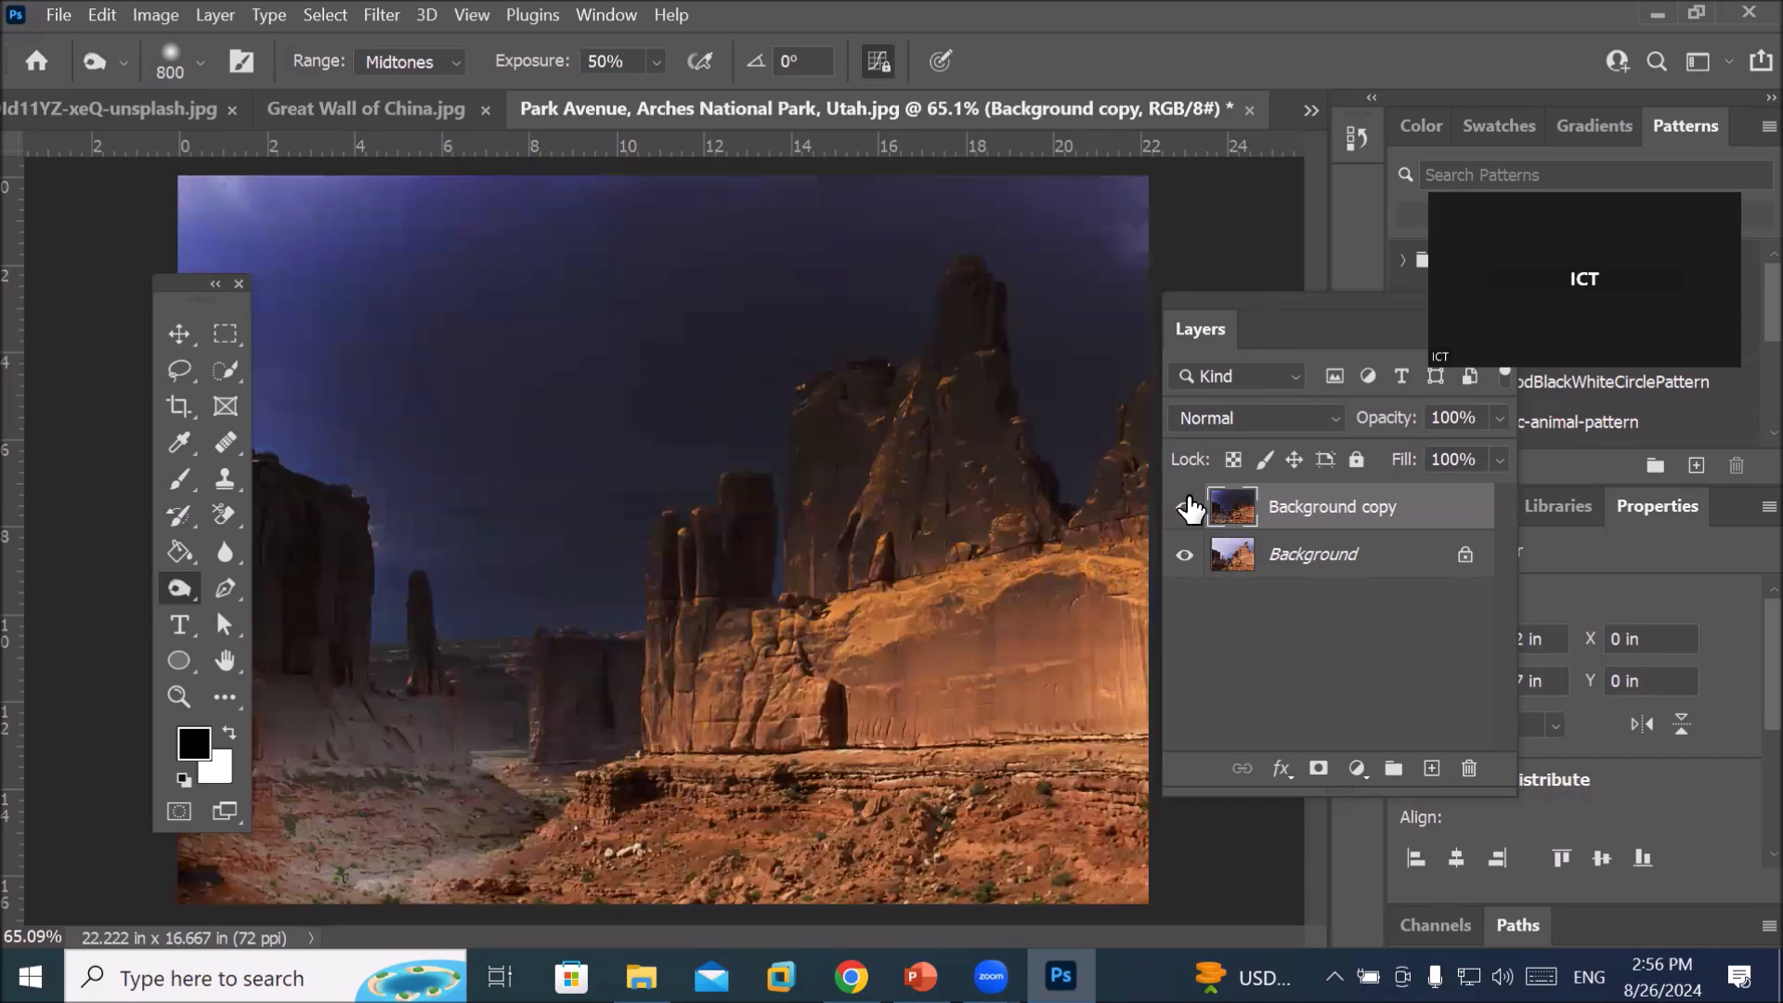
pyautogui.click(1184, 508)
pyautogui.click(1185, 508)
pyautogui.click(1184, 508)
pyautogui.scroll(-3, 657, 497)
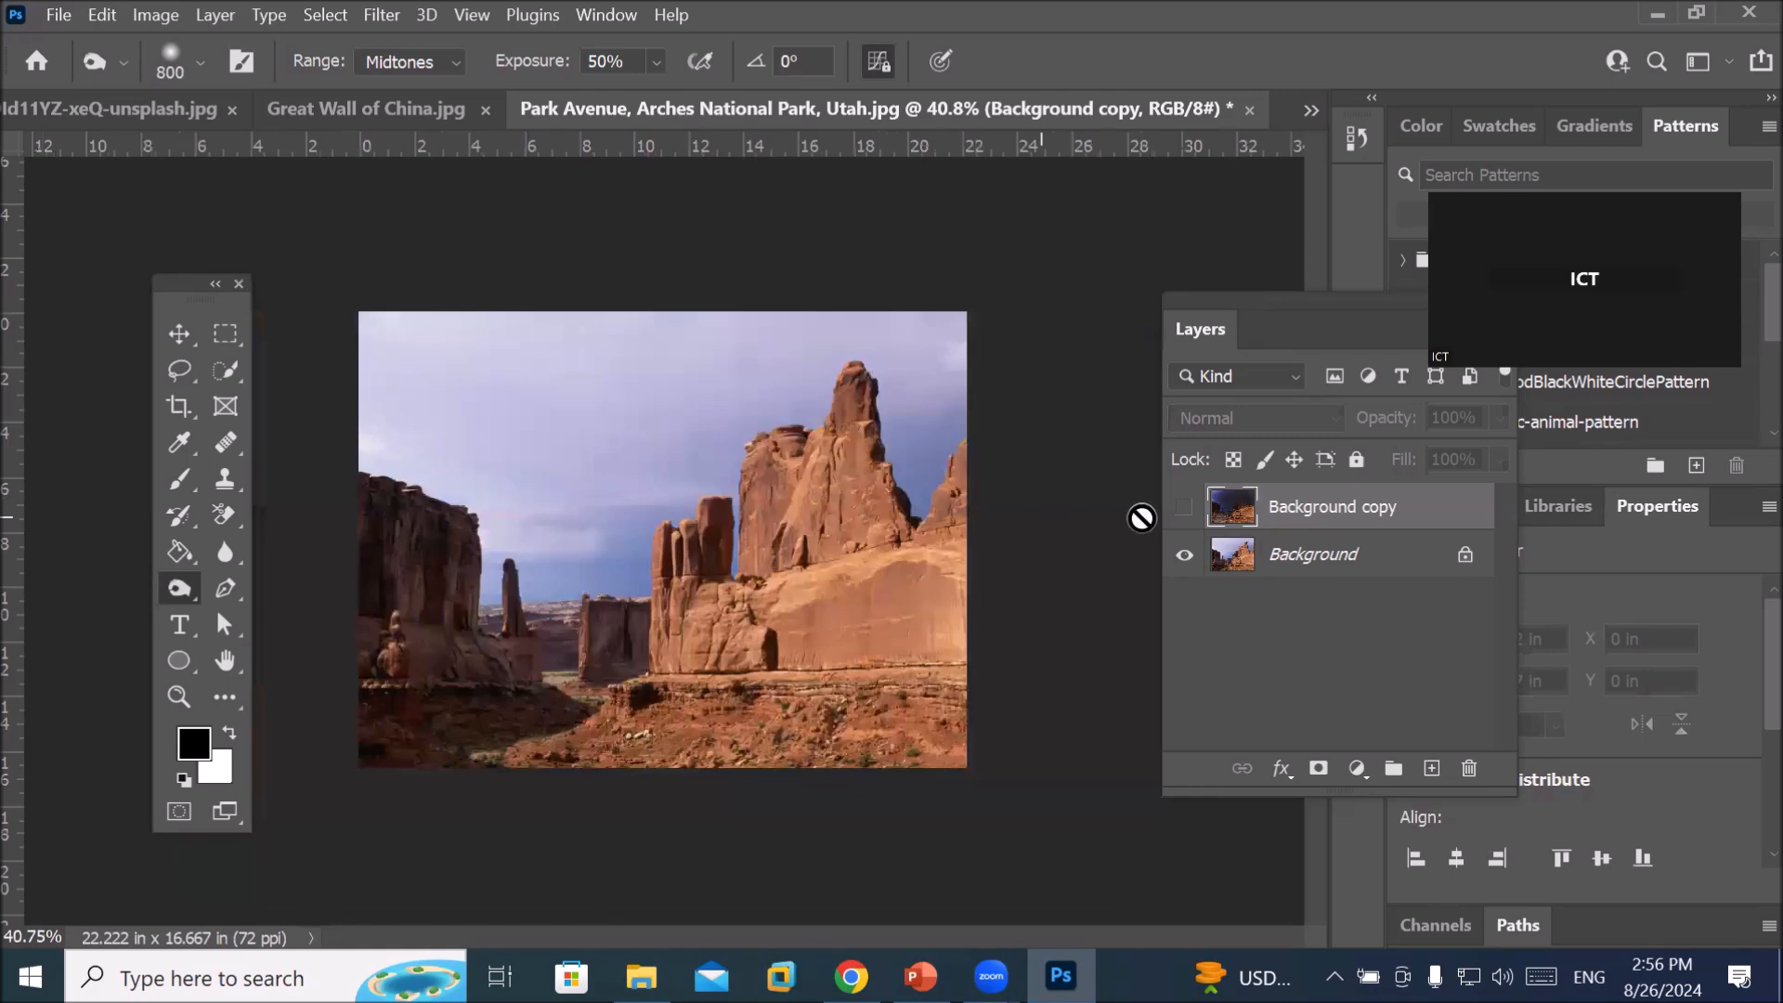
pyautogui.click(1183, 513)
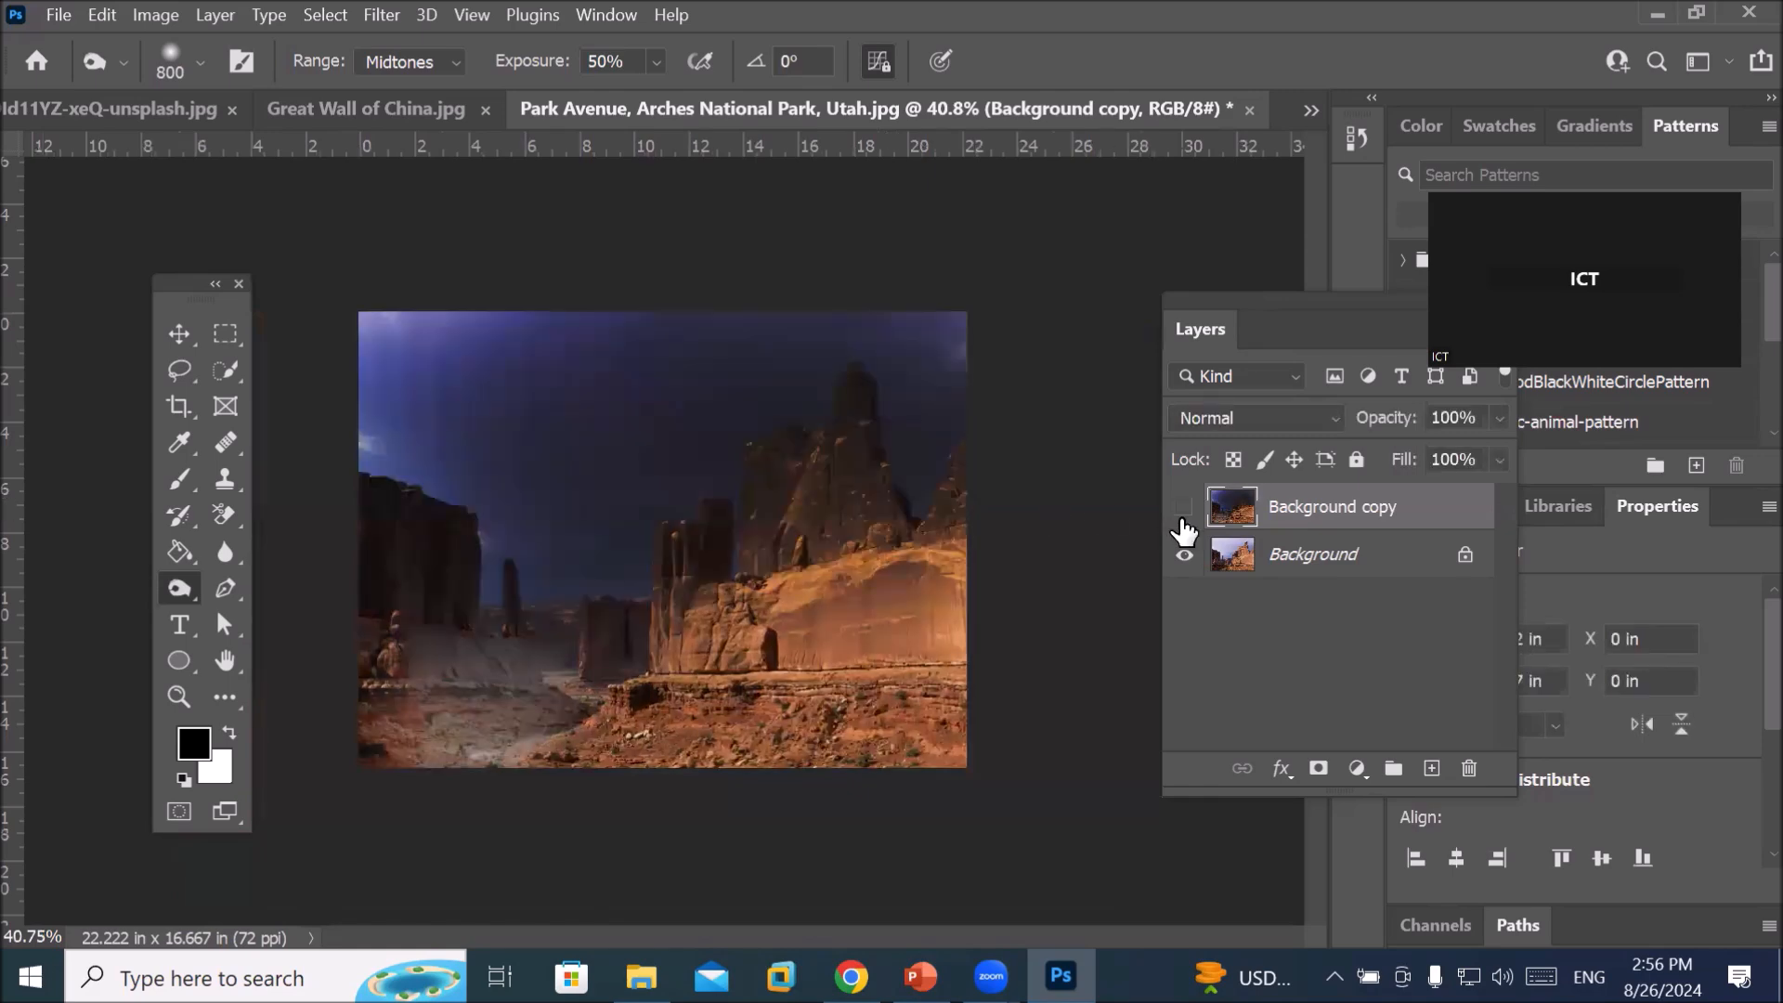
pyautogui.click(1182, 519)
pyautogui.click(1182, 518)
pyautogui.click(1182, 518)
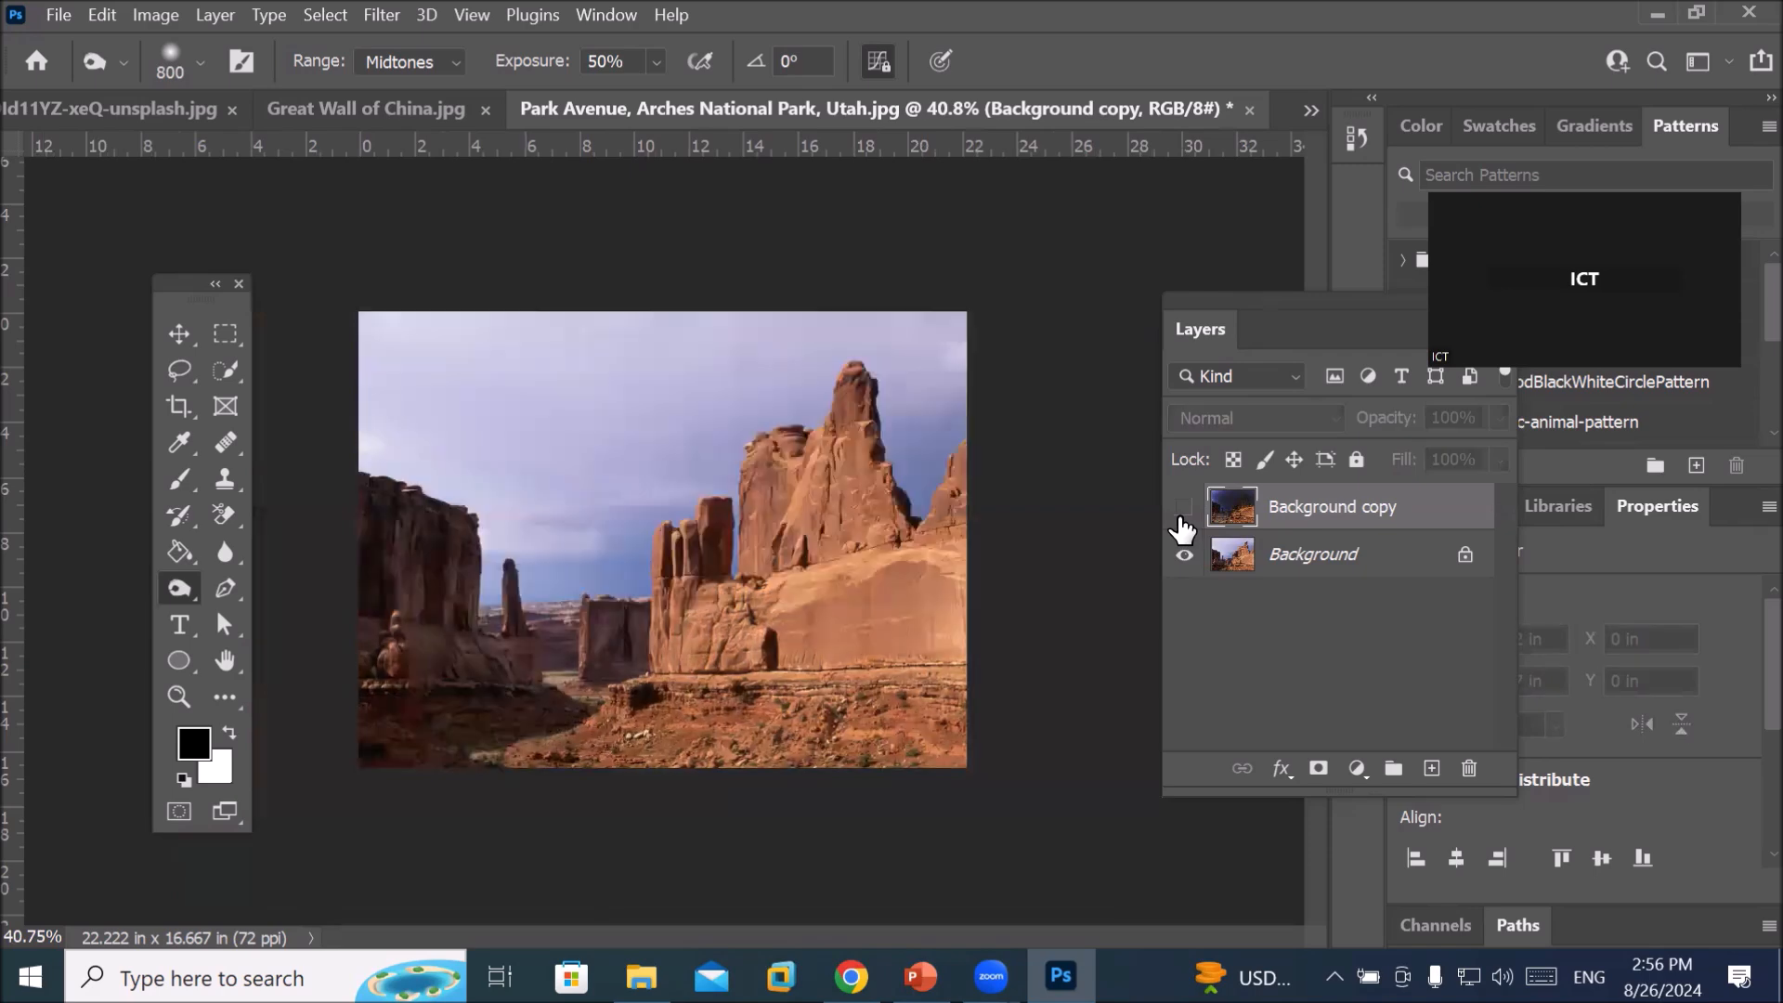
# Replace the burned Background copy with a fresh duplicate of Background and lightly burn its sky and rocks
pyautogui.moveTo(1309, 522); pyautogui.dragTo(1469, 765)
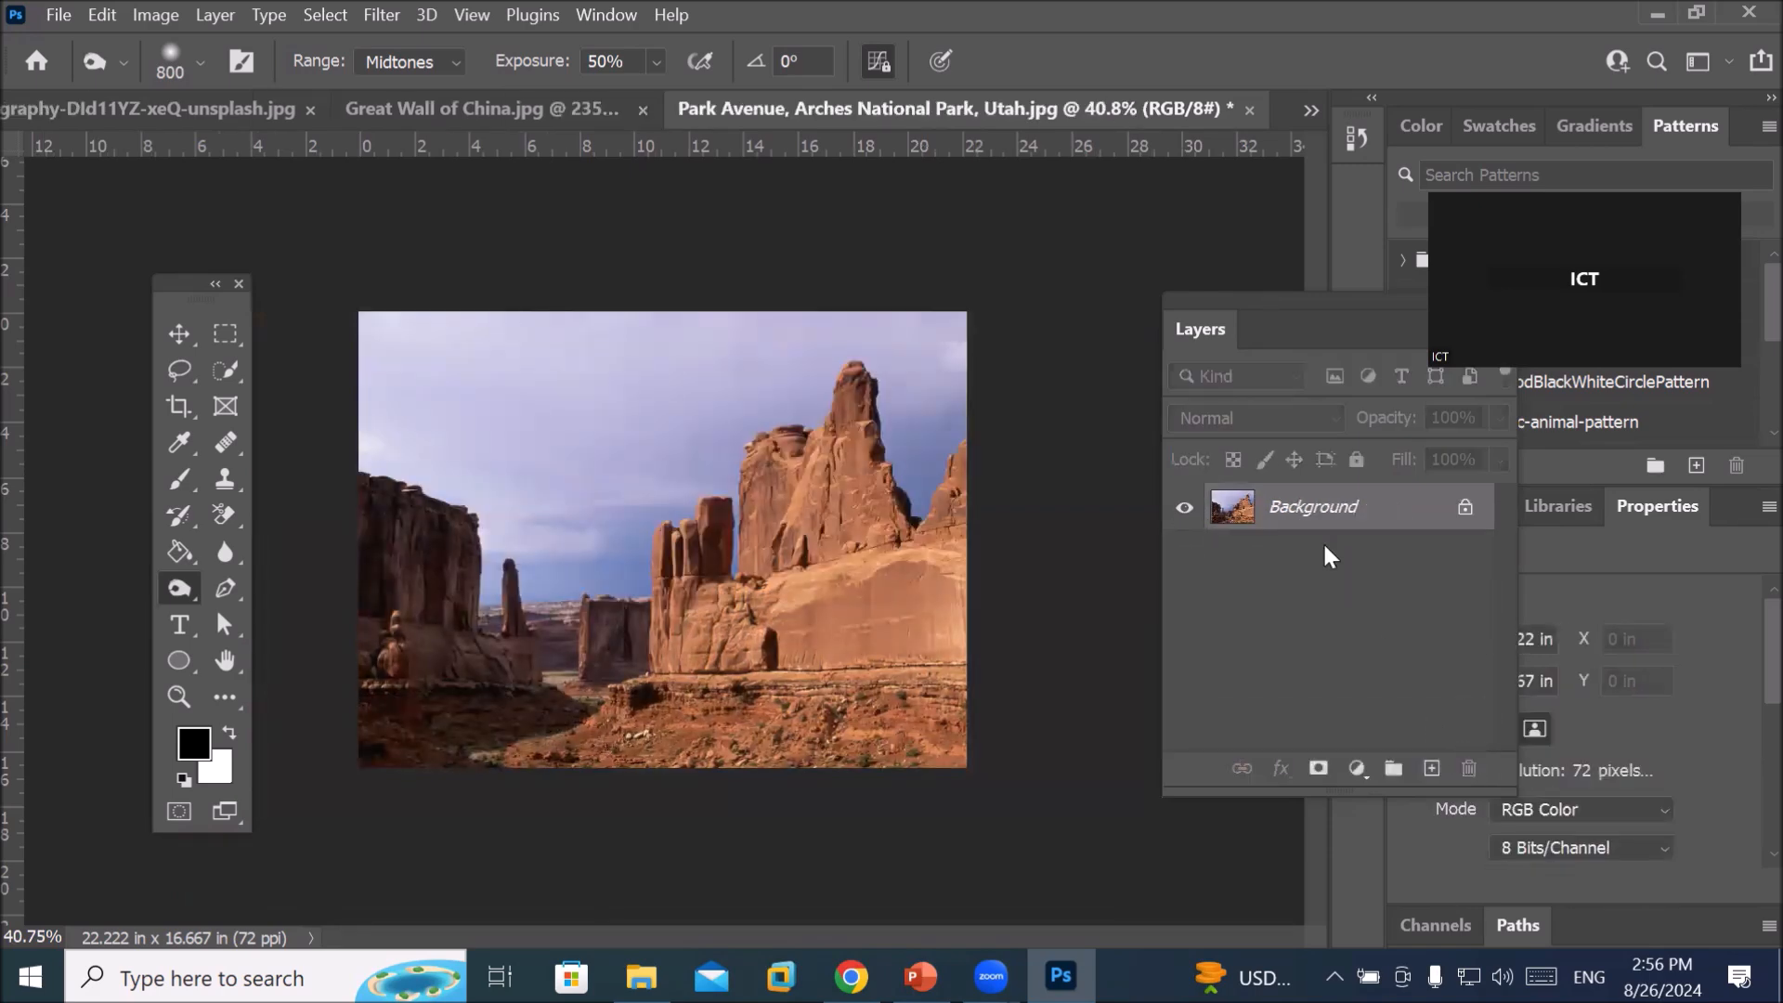
pyautogui.moveTo(1299, 514); pyautogui.dragTo(1430, 770)
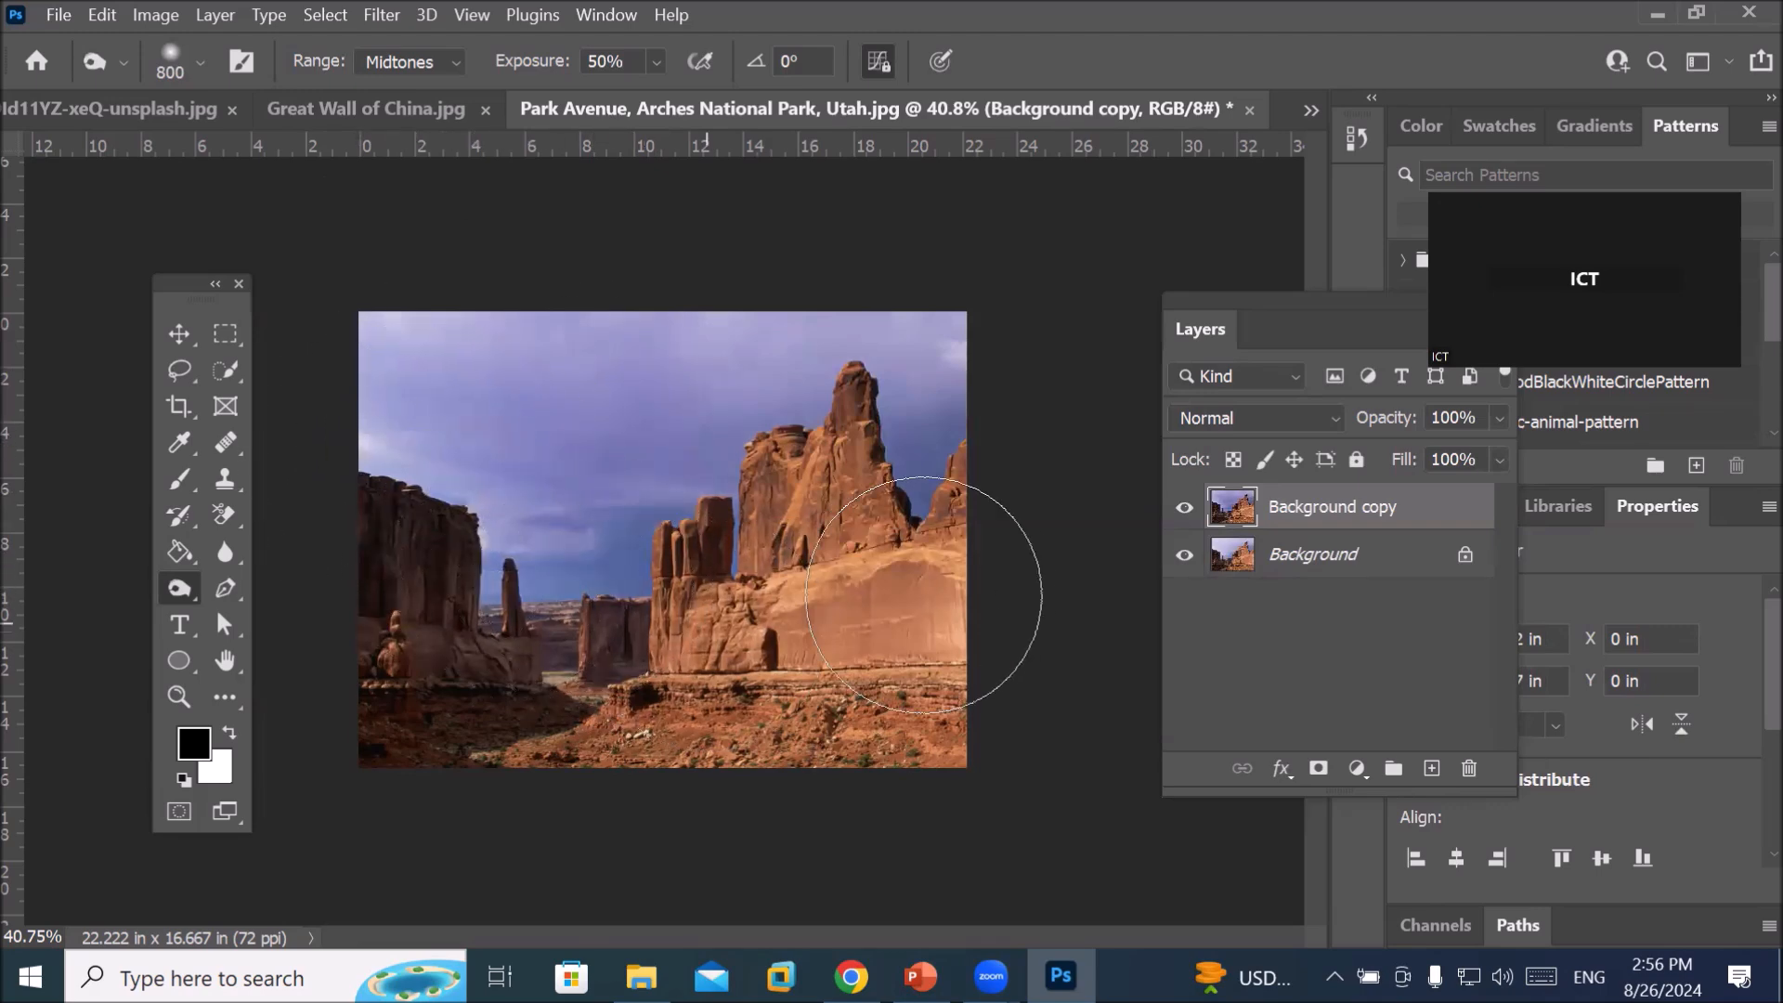
pyautogui.moveTo(578, 748)
pyautogui.mouseDown()
pyautogui.moveTo(825, 731)
pyautogui.moveTo(875, 537)
pyautogui.moveTo(889, 645)
pyautogui.moveTo(662, 529)
pyautogui.moveTo(873, 464)
pyautogui.moveTo(806, 620)
pyautogui.moveTo(835, 597)
pyautogui.mouseUp()
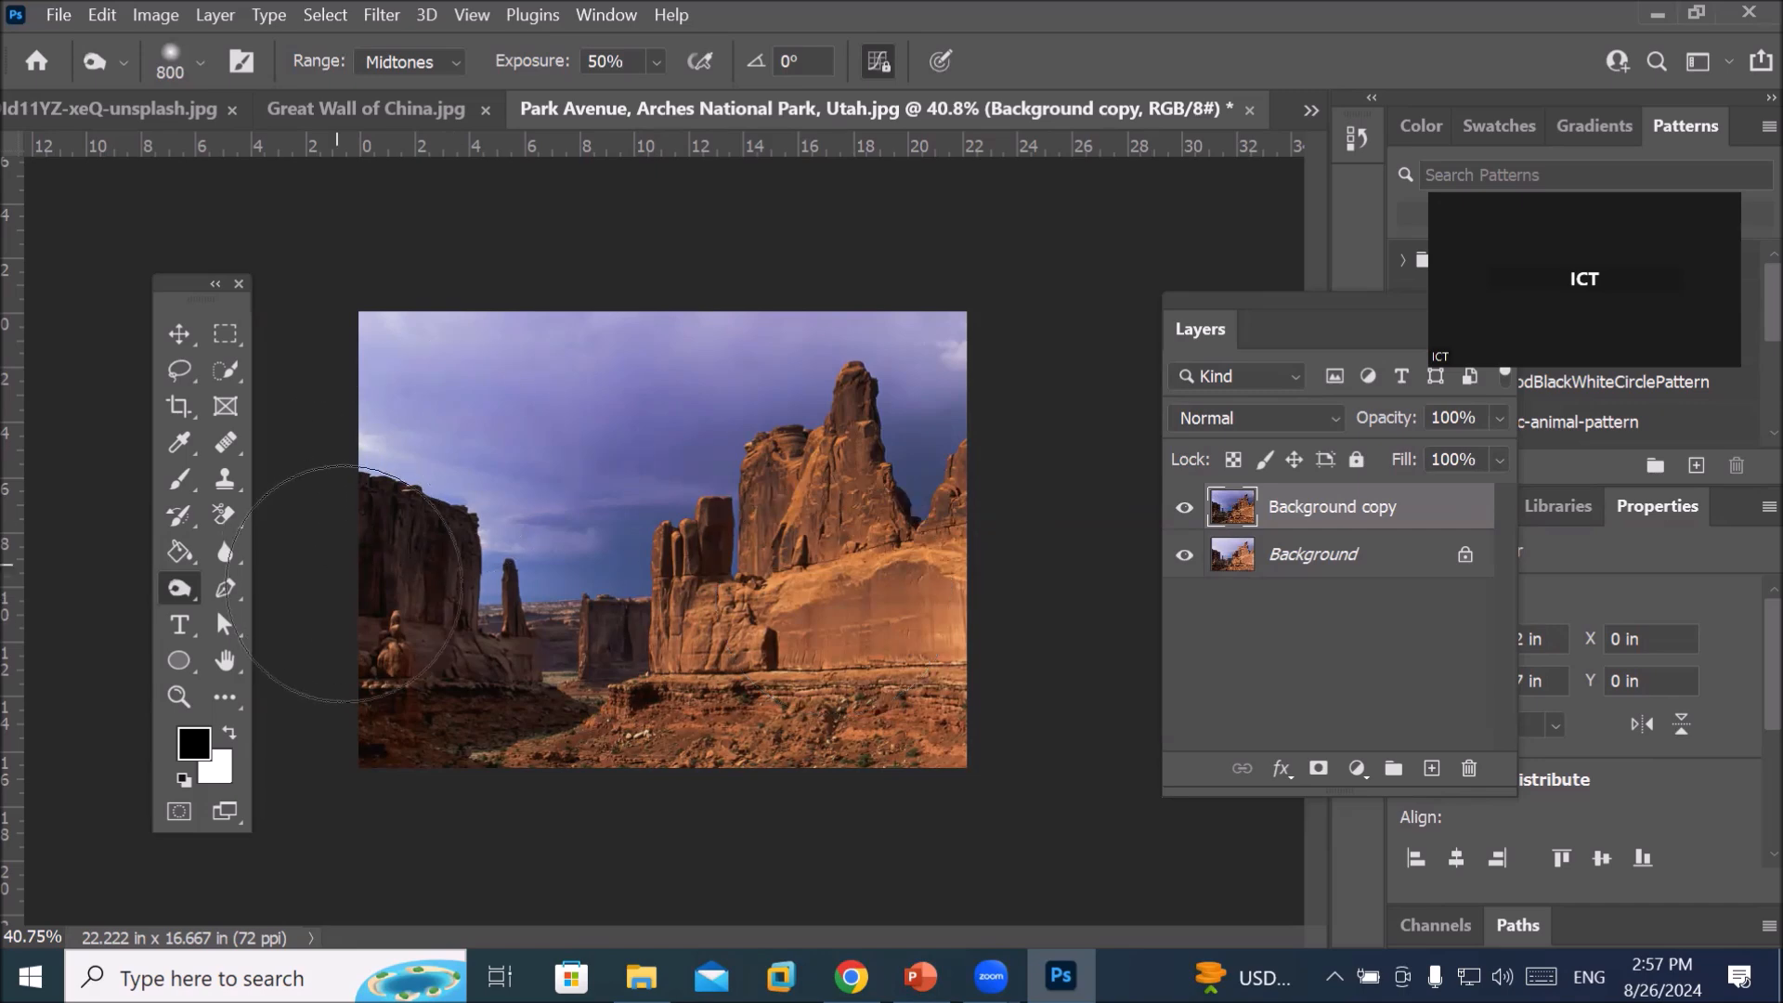
# Choose the Sponge Tool and place the colourful umbrellas photo from File Explorer over the canyon as a new layer
pyautogui.rightClick(181, 588)
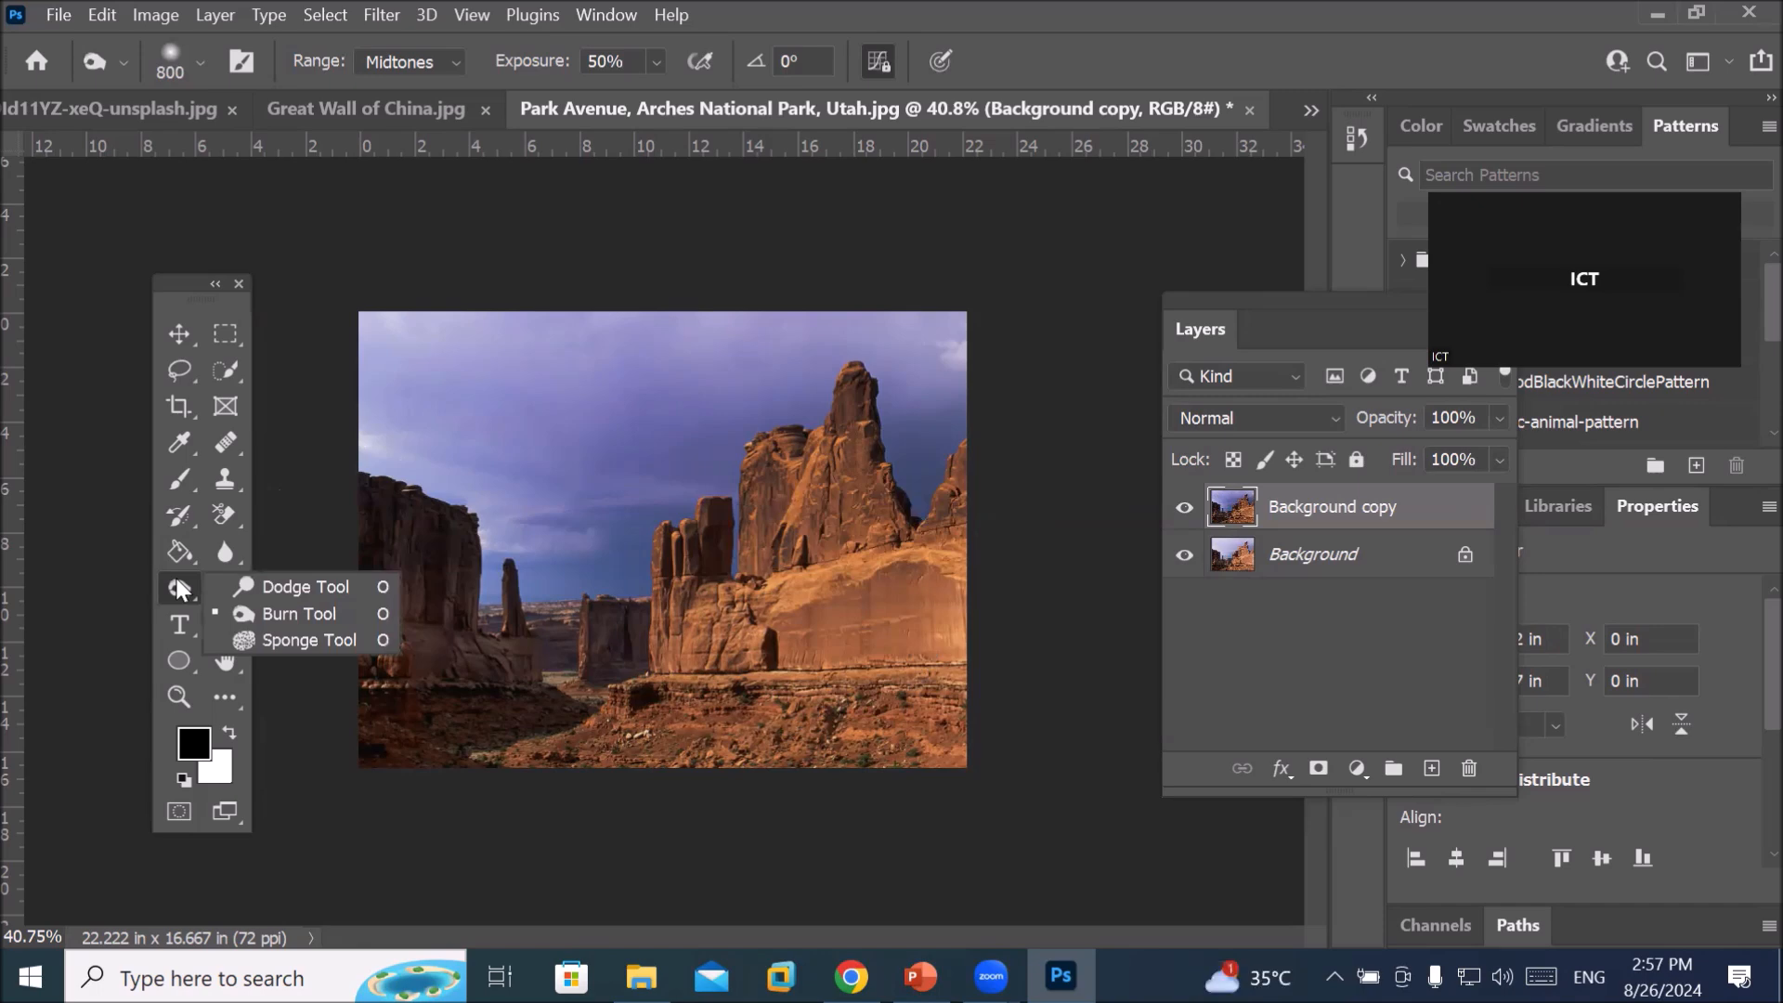
pyautogui.click(293, 642)
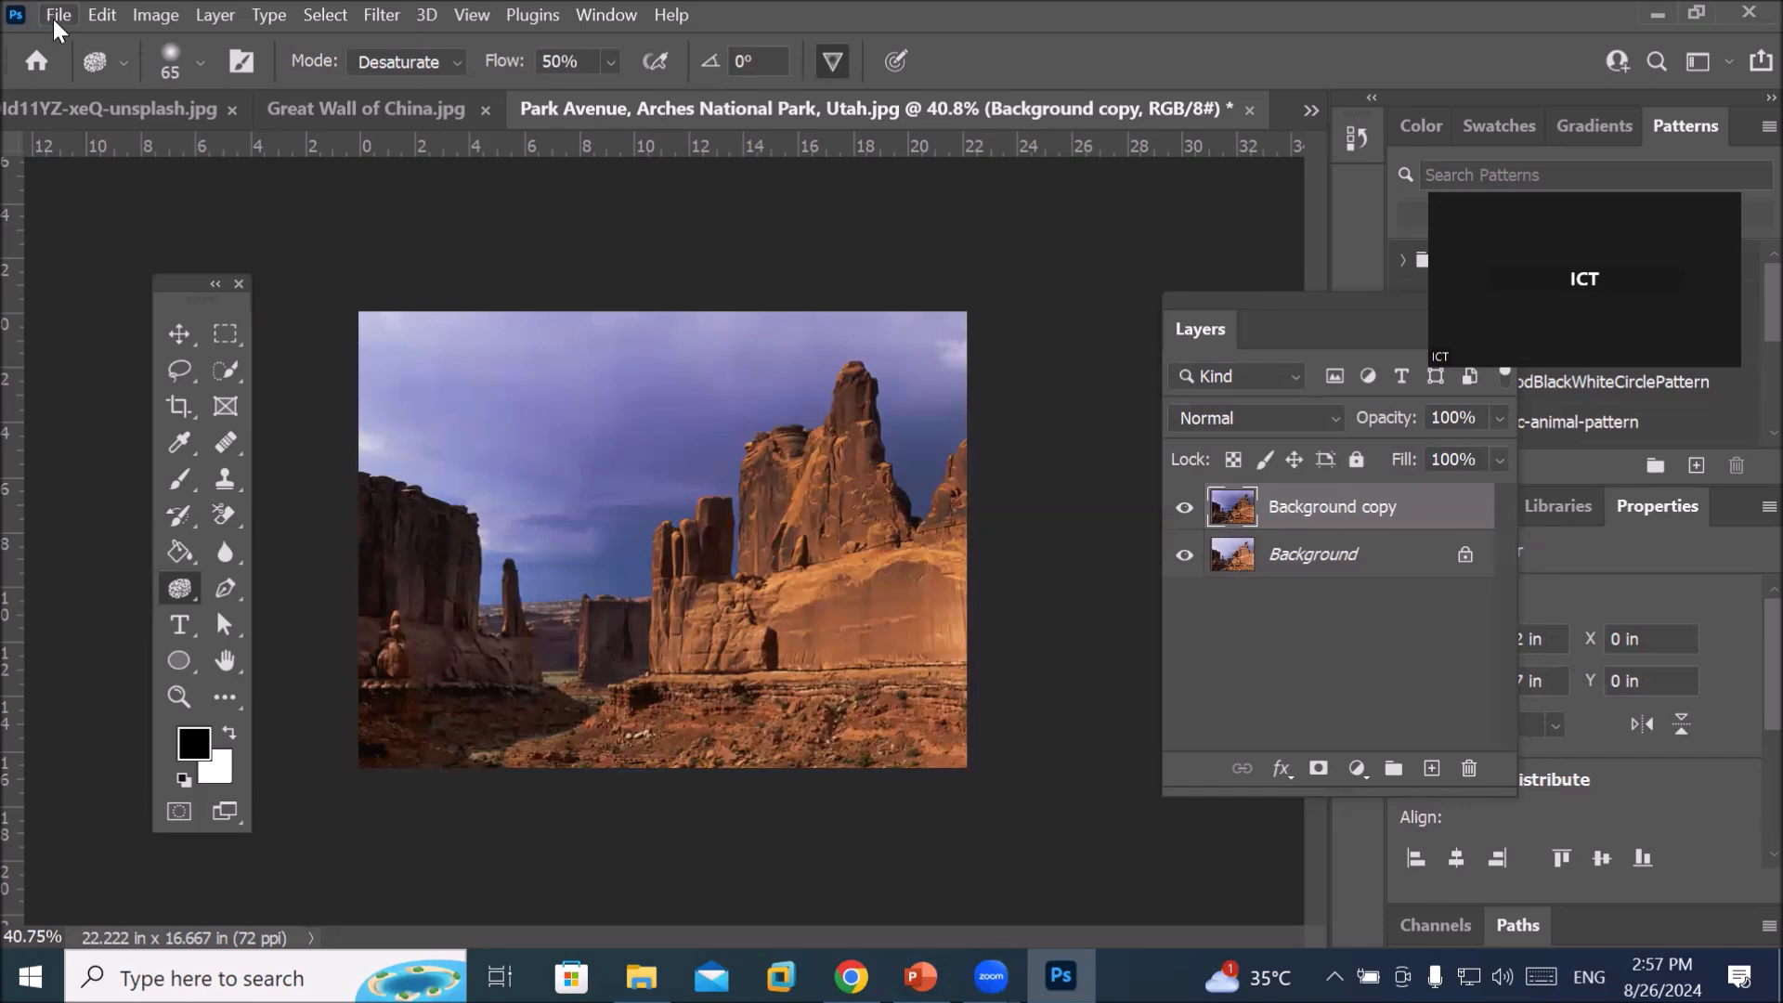
pyautogui.click(640, 977)
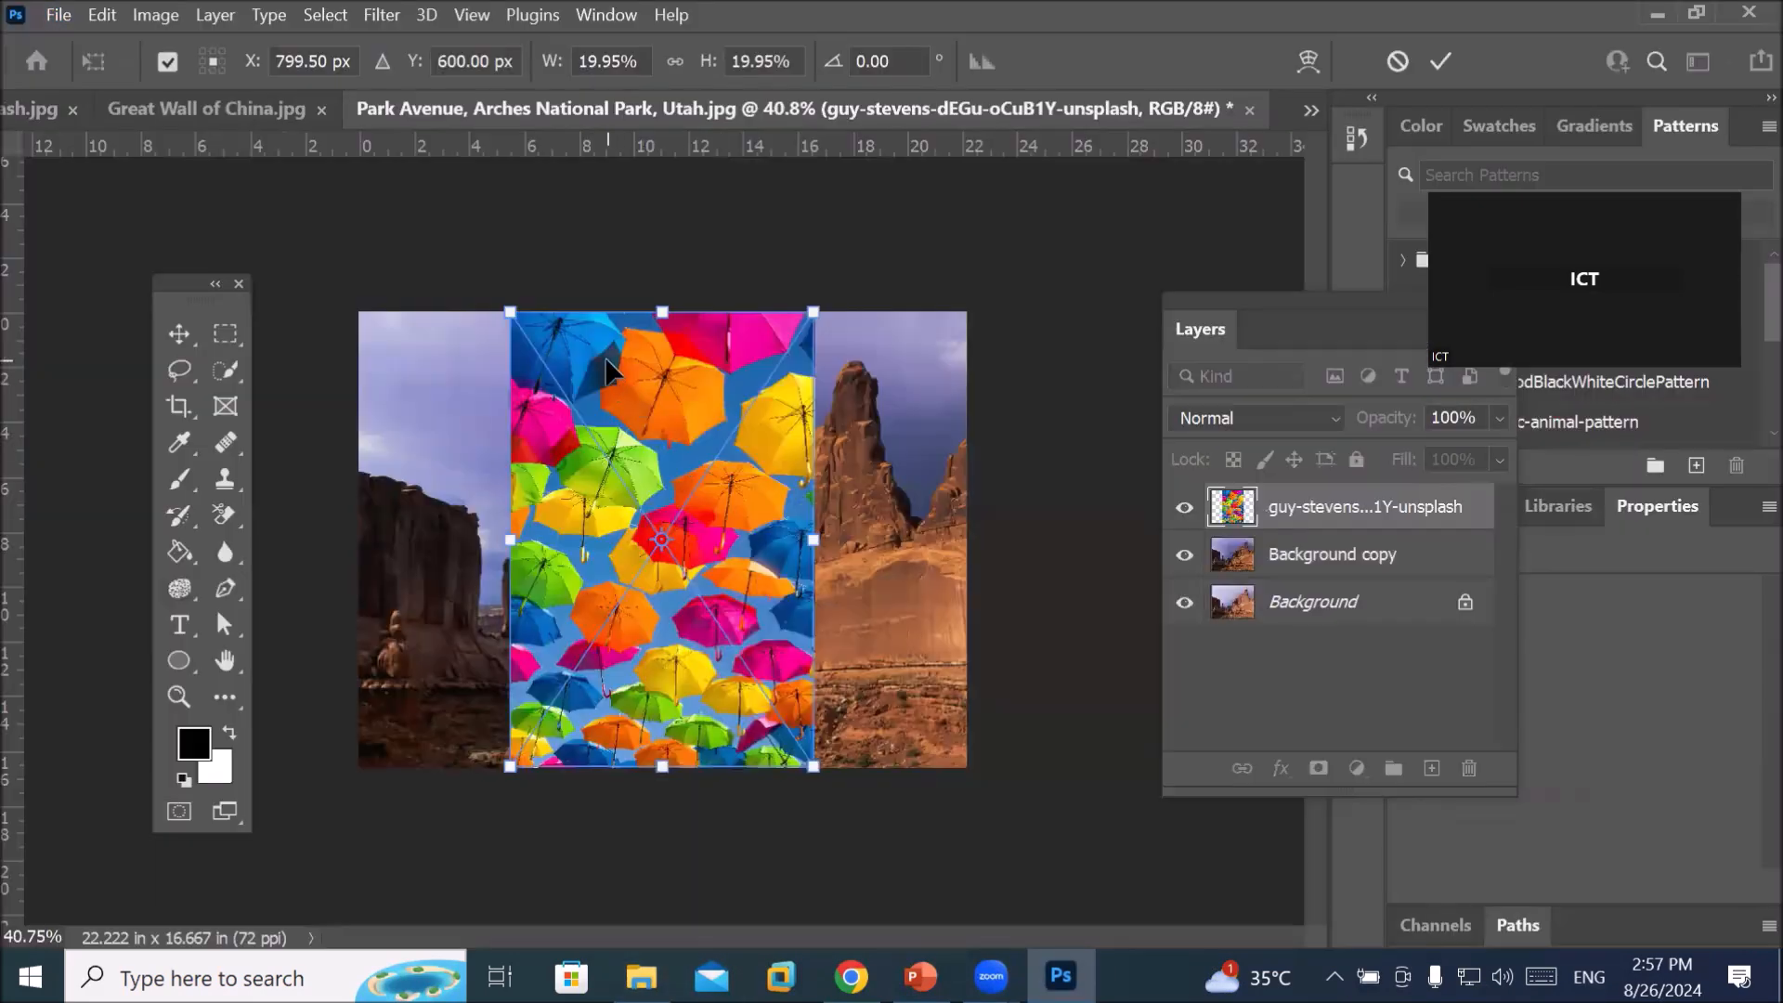
pyautogui.scroll(4, 743, 490)
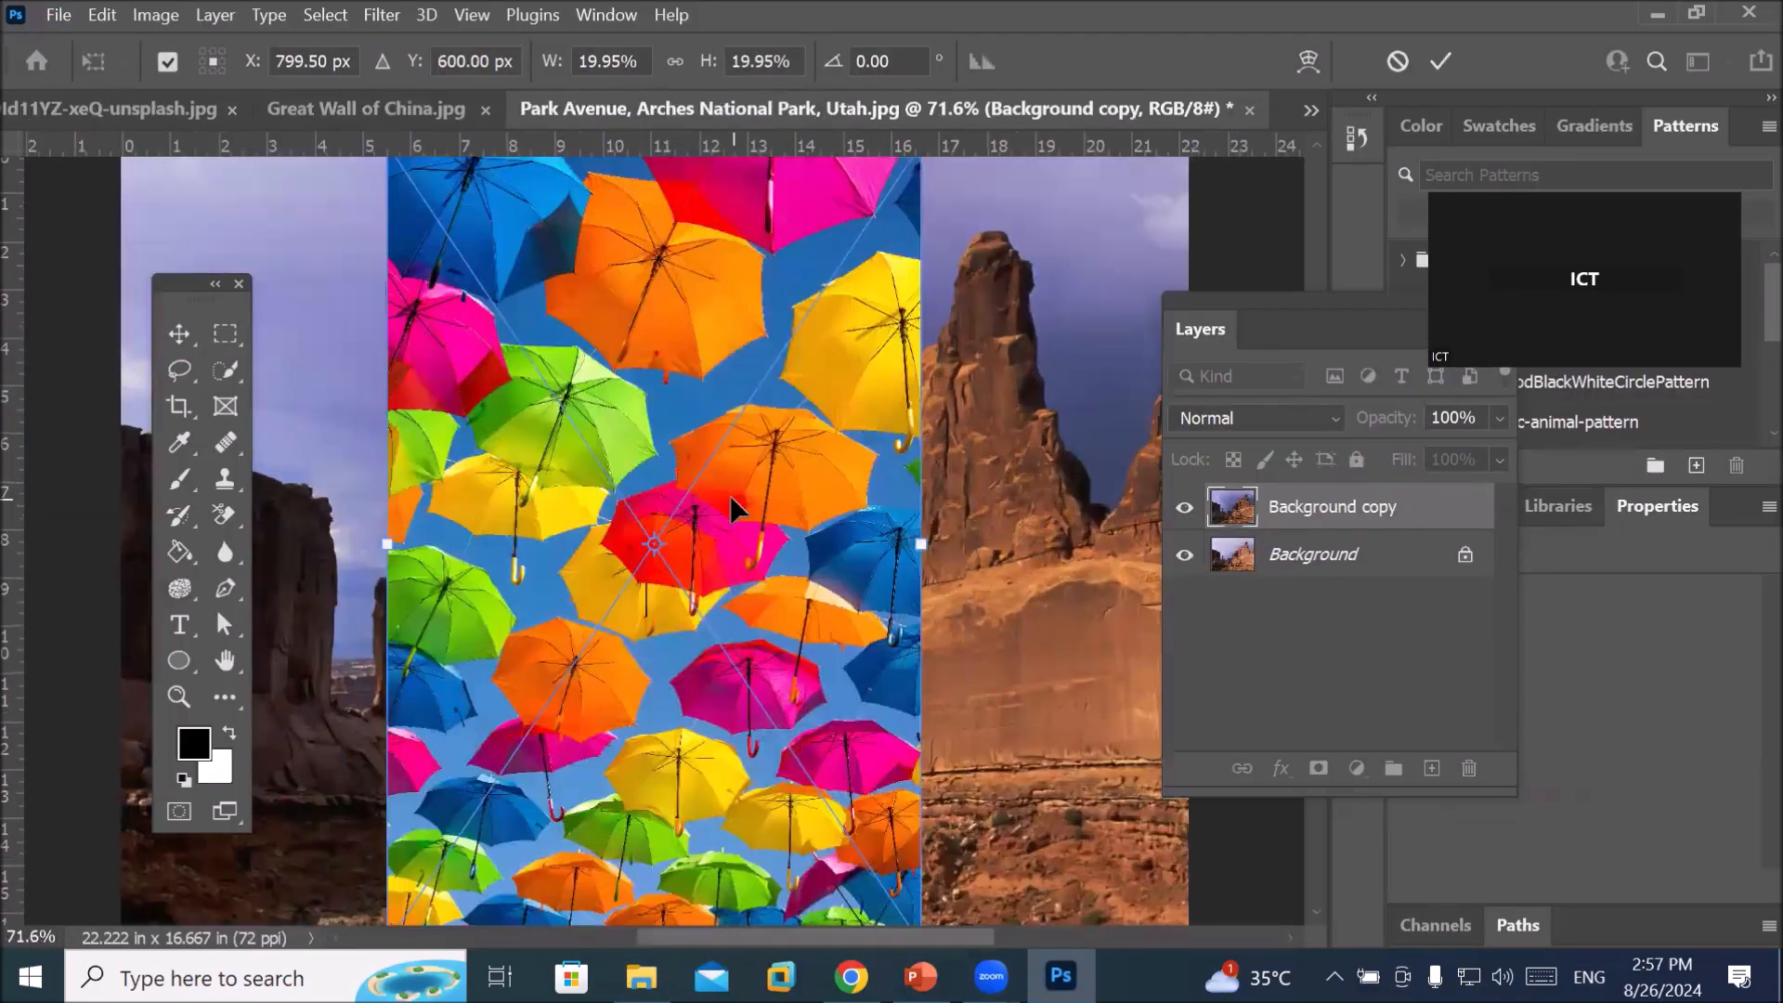
pyautogui.scroll(2, 729, 506)
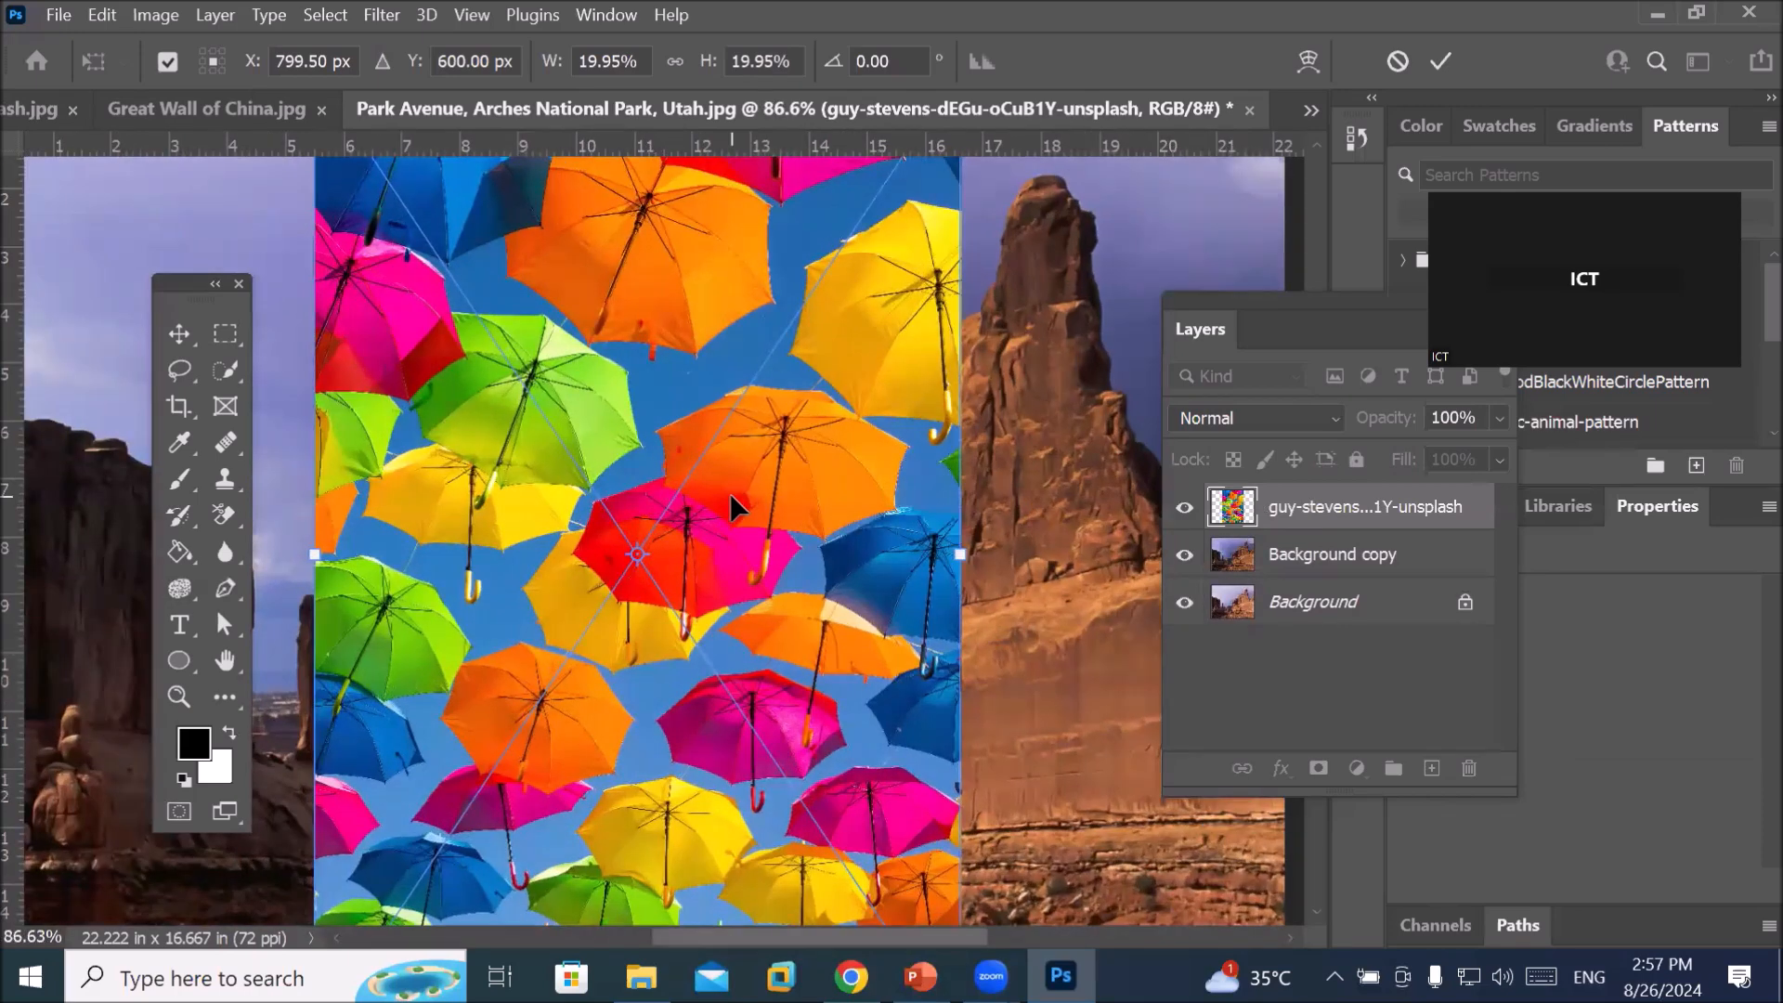
pyautogui.click(1291, 506)
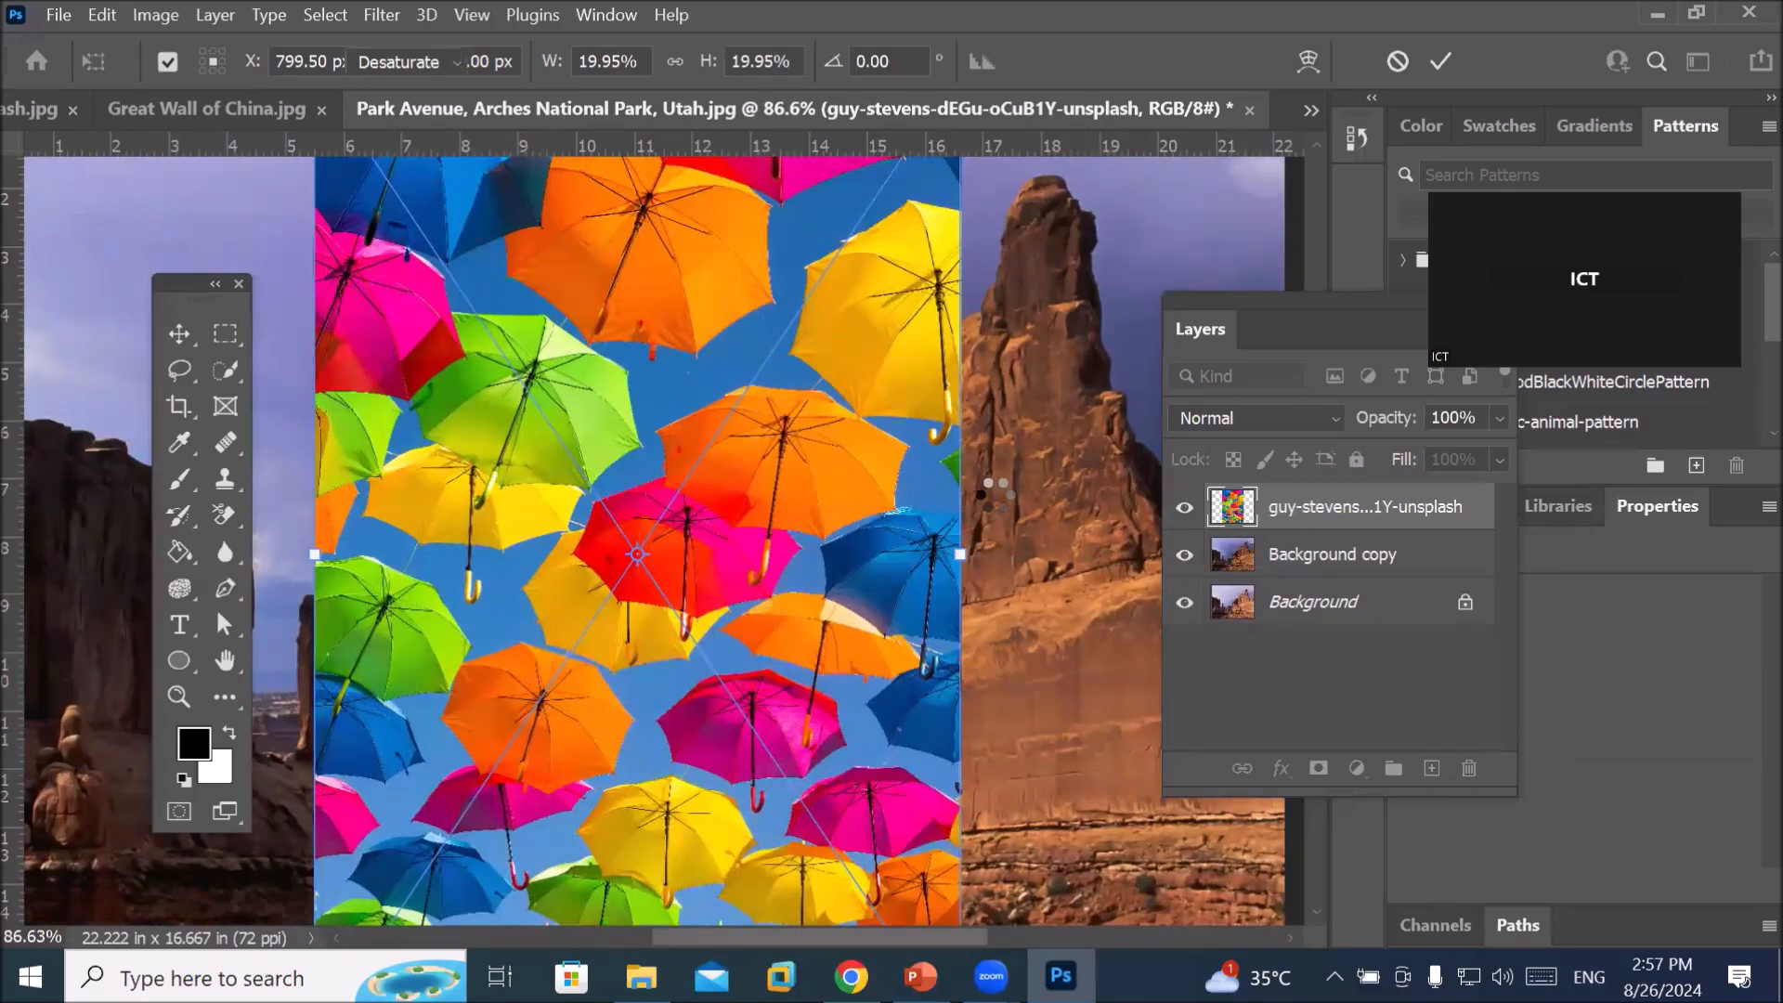
pyautogui.rightClick(177, 588)
pyautogui.click(282, 632)
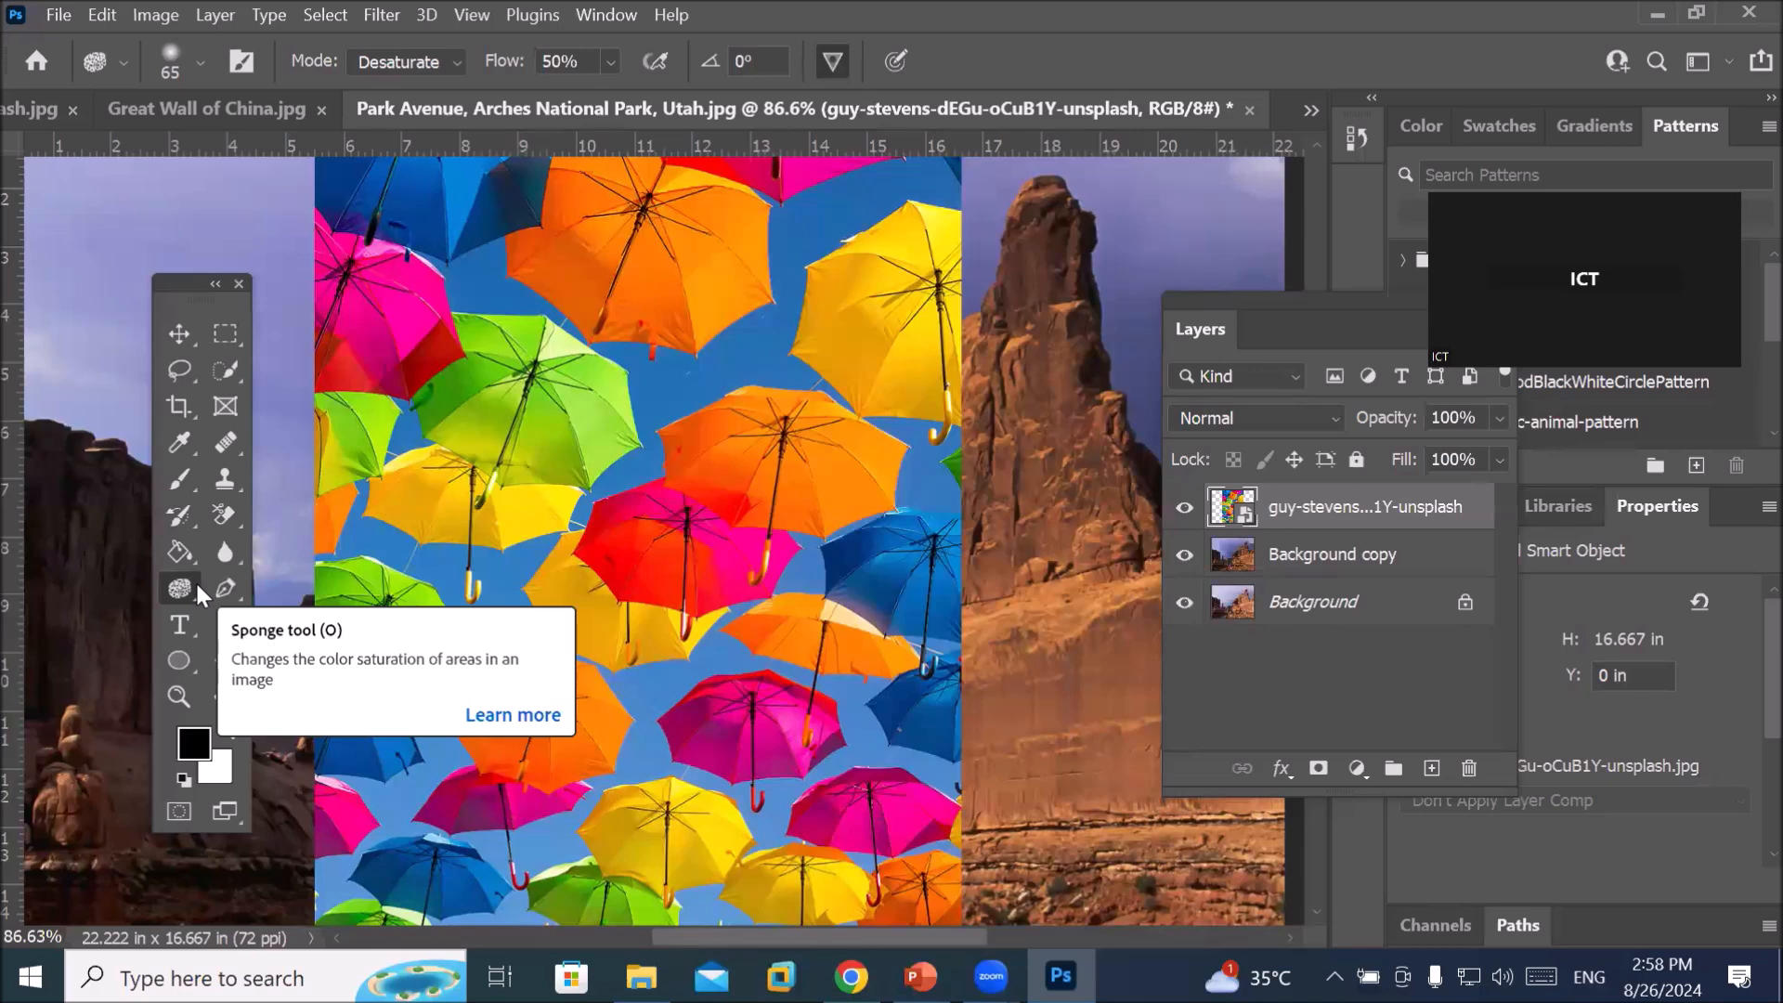
# Select the left half of the umbrellas photo at full height with the Rectangular Marquee Tool
pyautogui.scroll(-2, 234, 572)
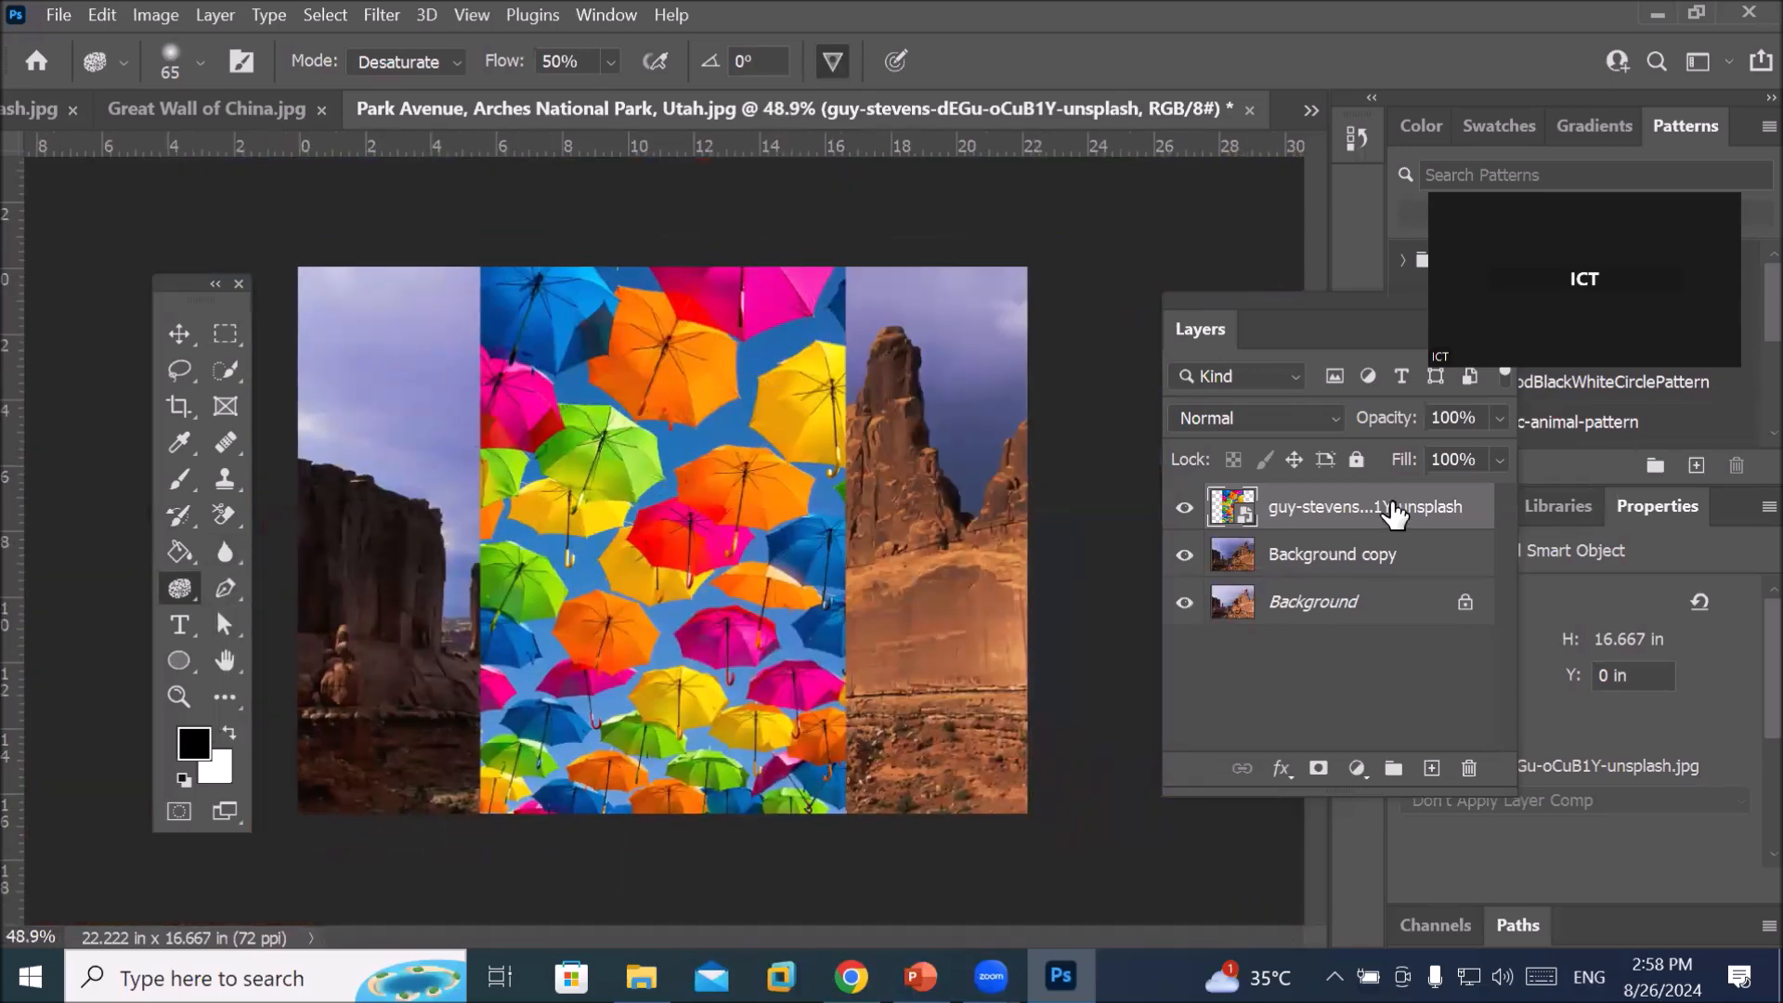
pyautogui.click(225, 336)
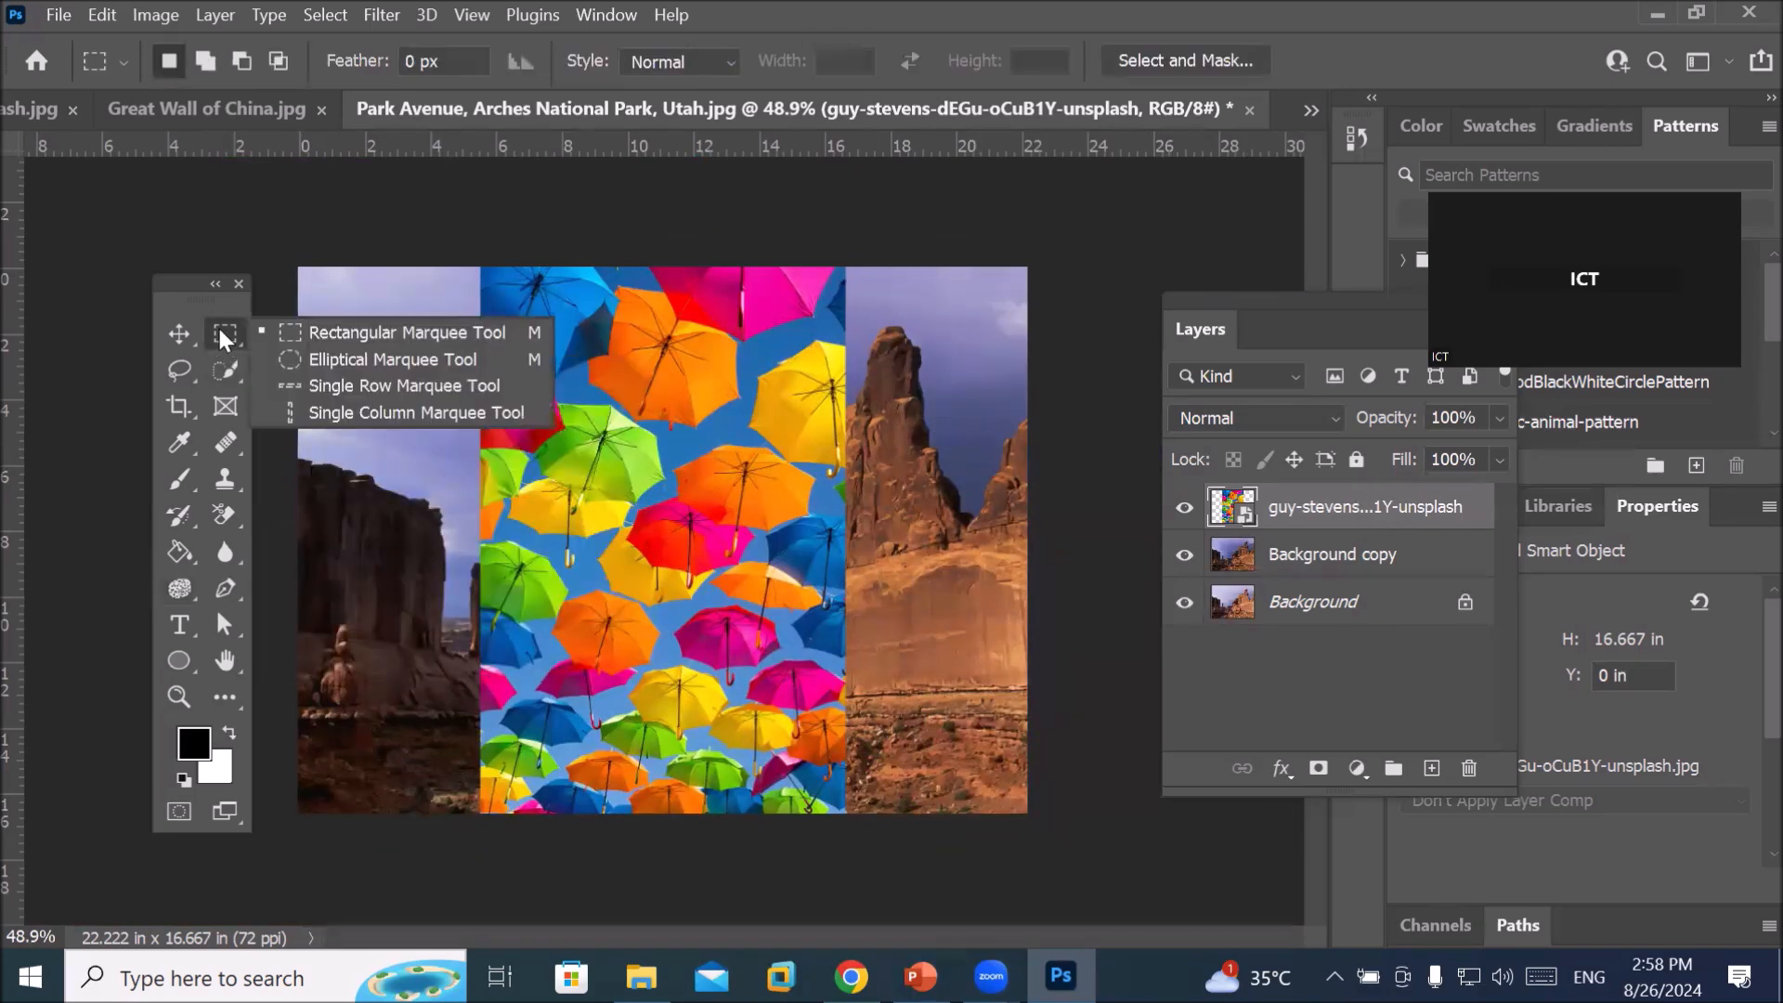
pyautogui.click(352, 336)
pyautogui.moveTo(480, 269); pyautogui.dragTo(678, 821)
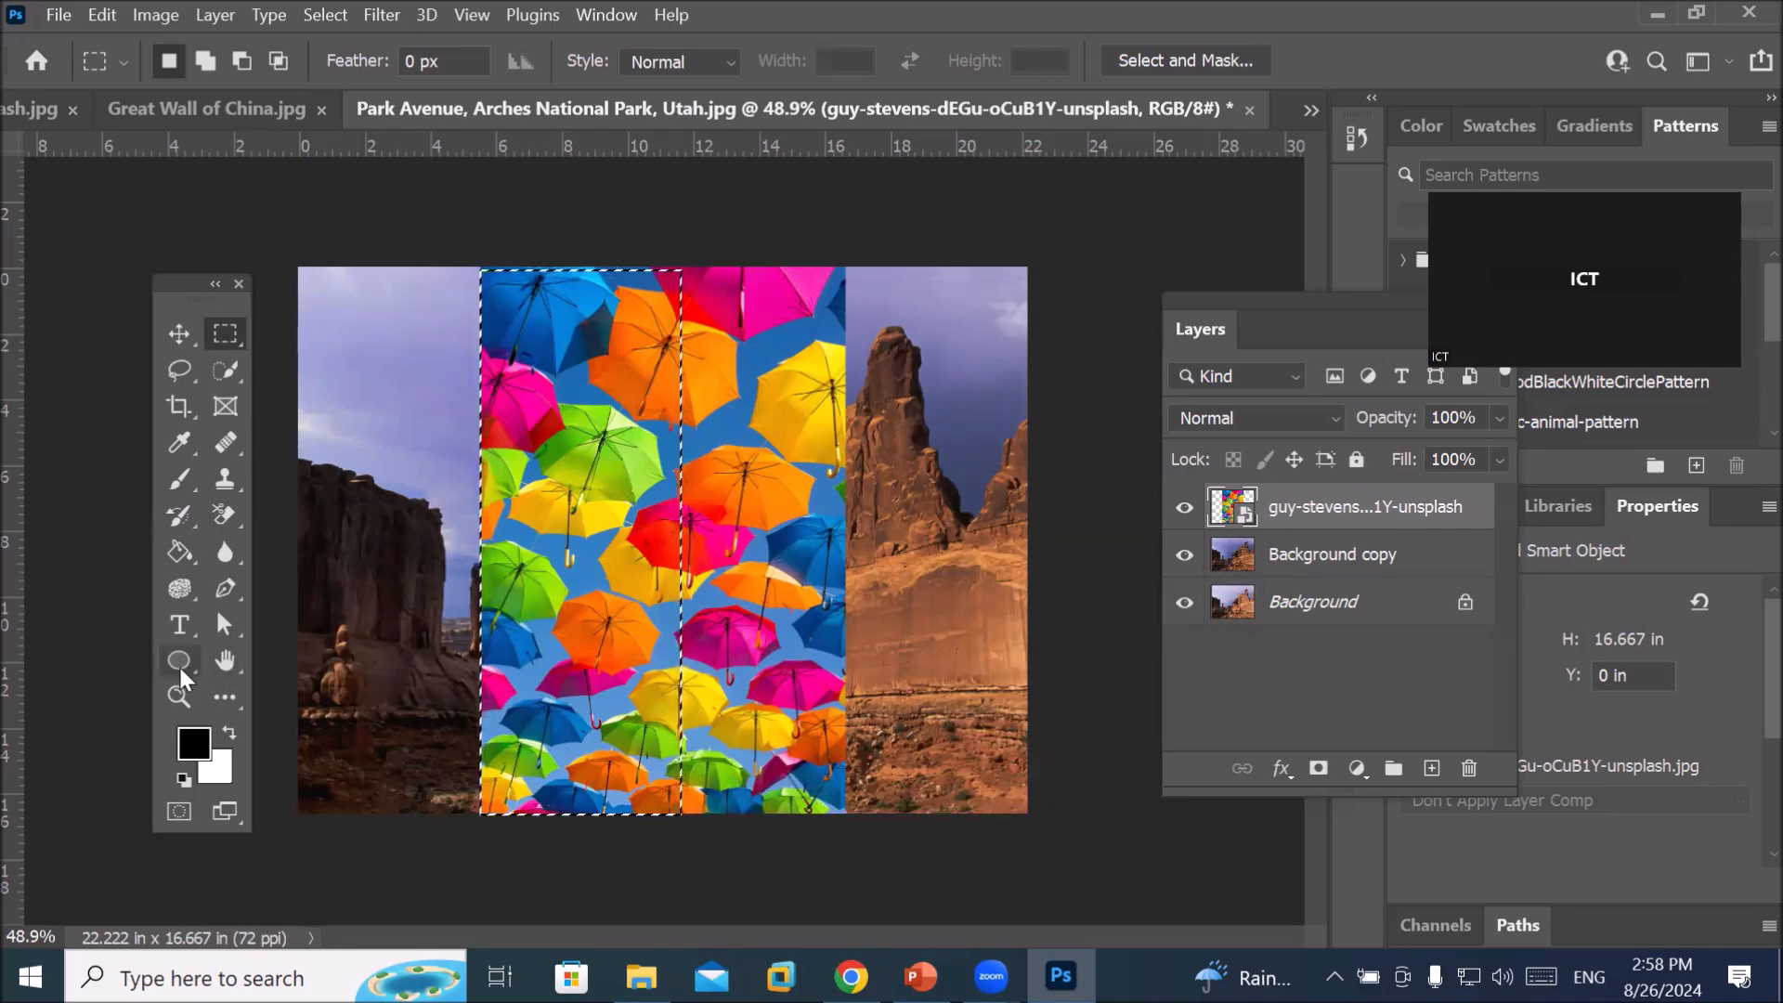
# Rasterize the umbrellas layer and desaturate the selected half with an 800 px Sponge Tool at 50% flow
pyautogui.click(182, 598)
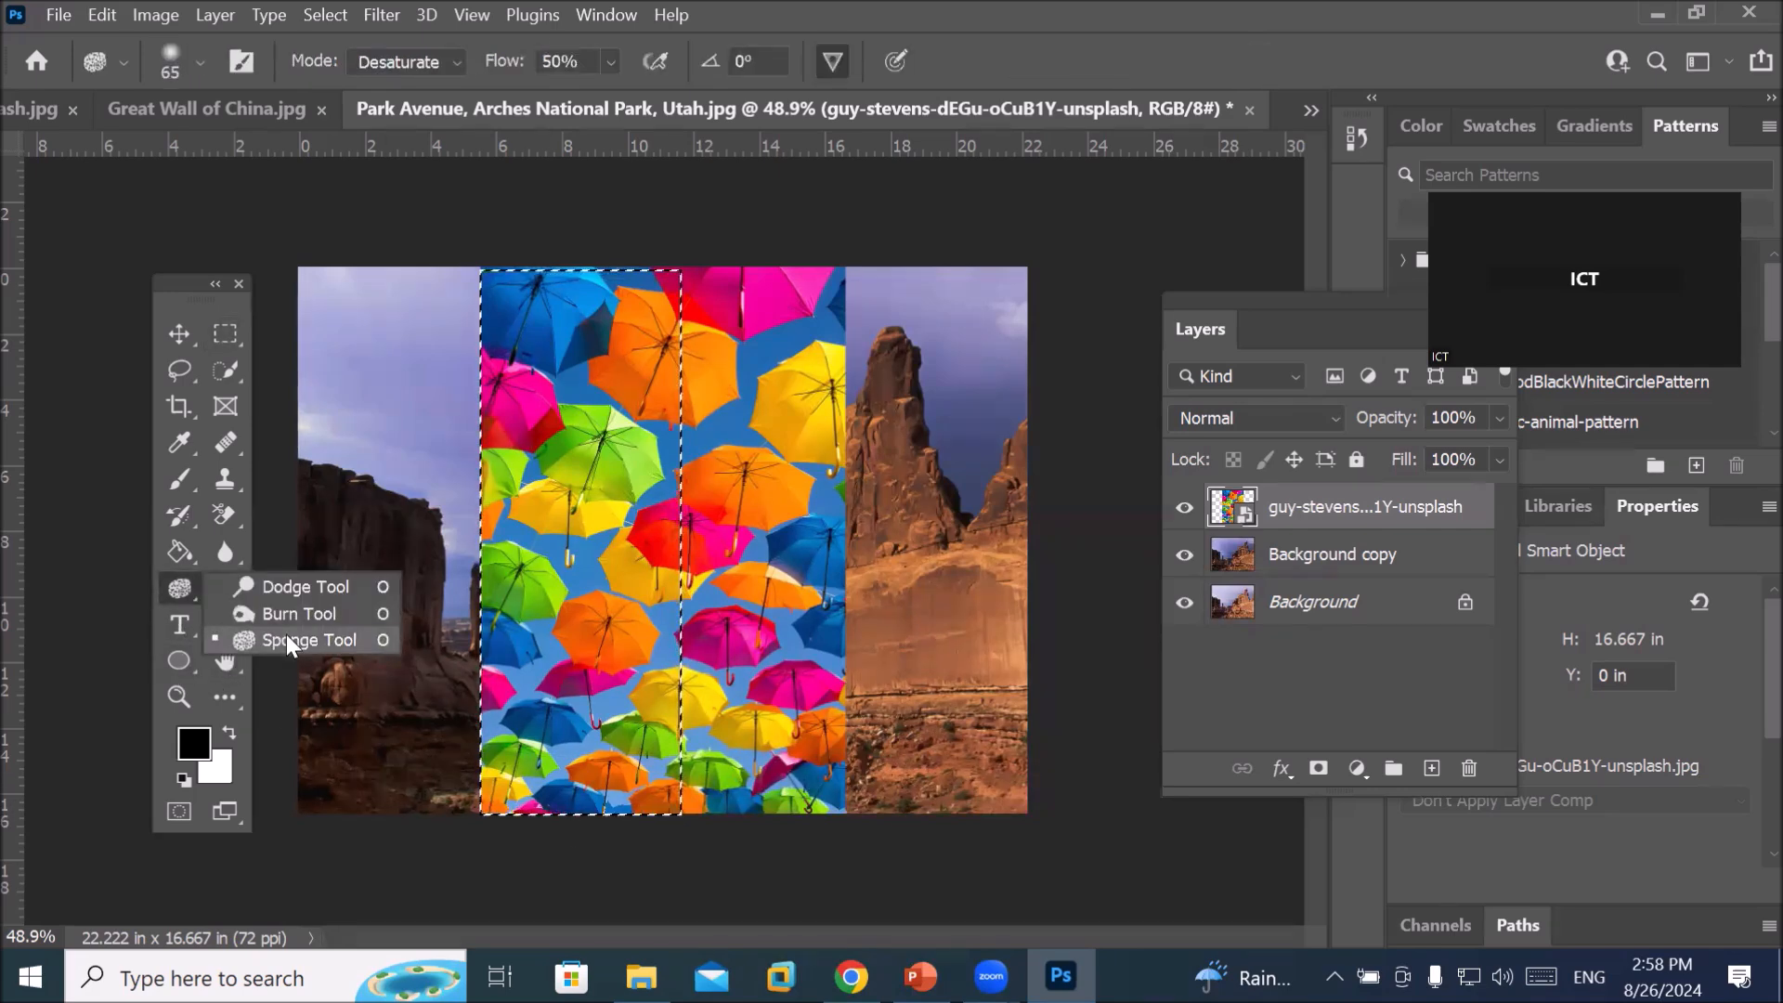
pyautogui.click(288, 641)
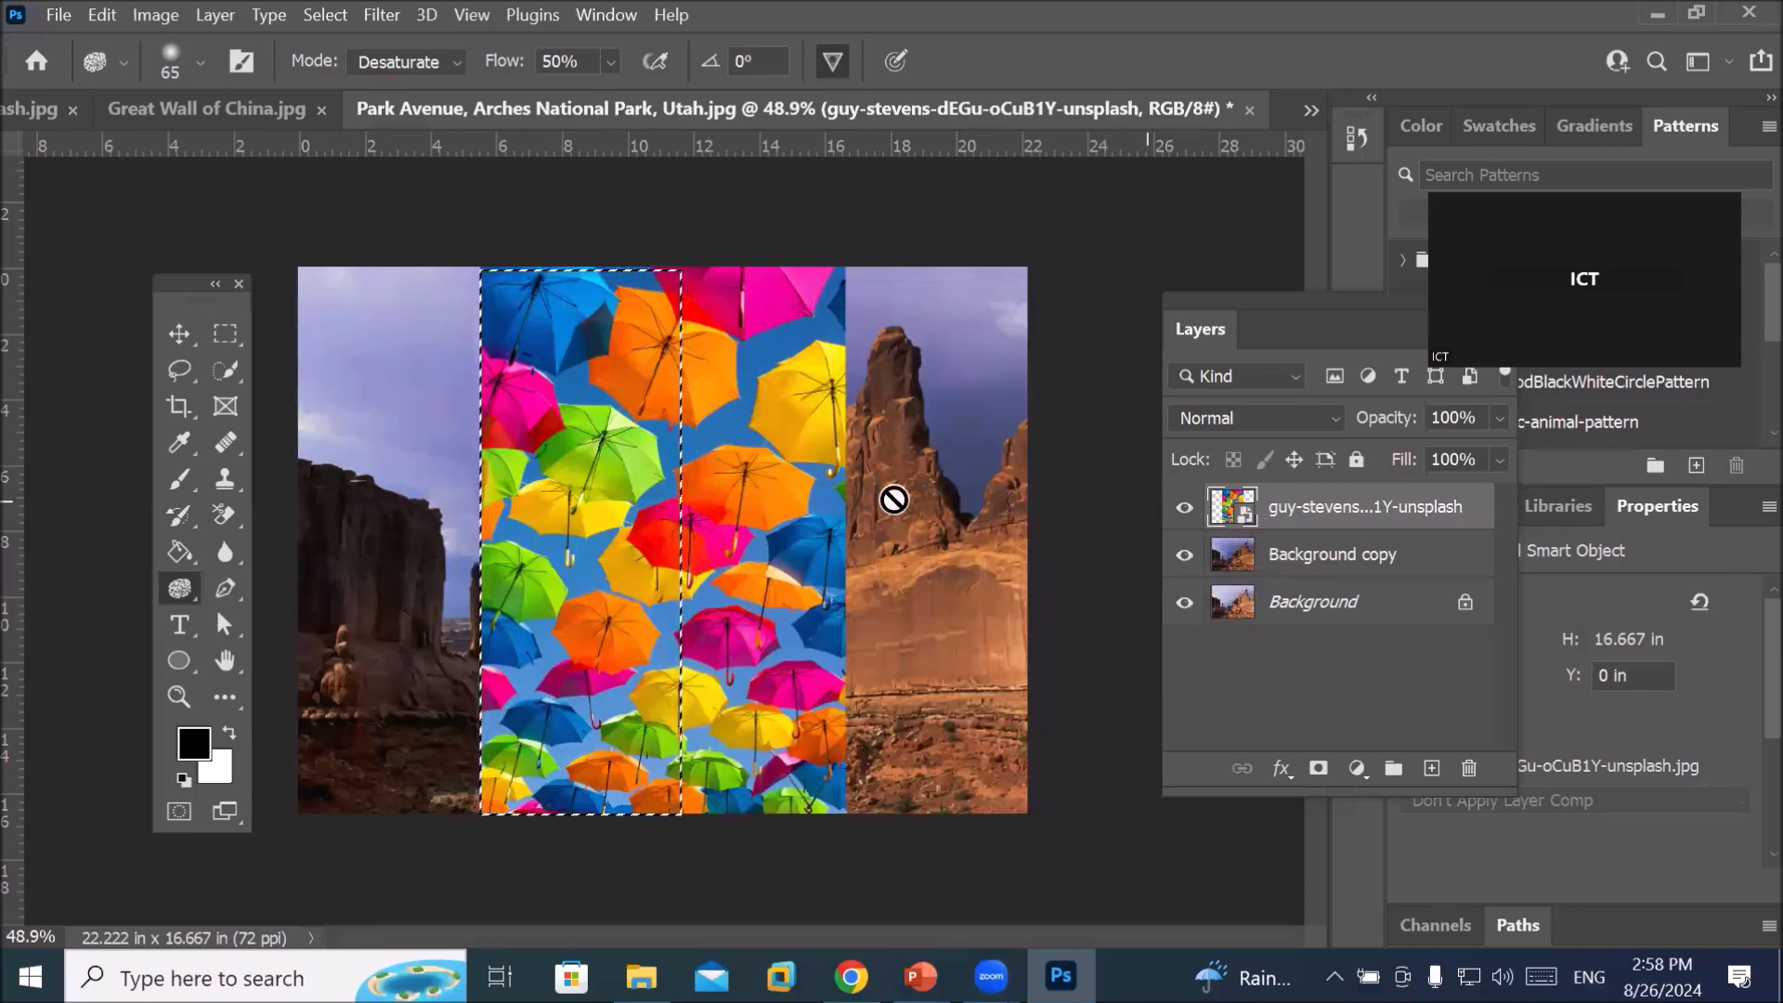
pyautogui.click(618, 503)
pyautogui.click(943, 422)
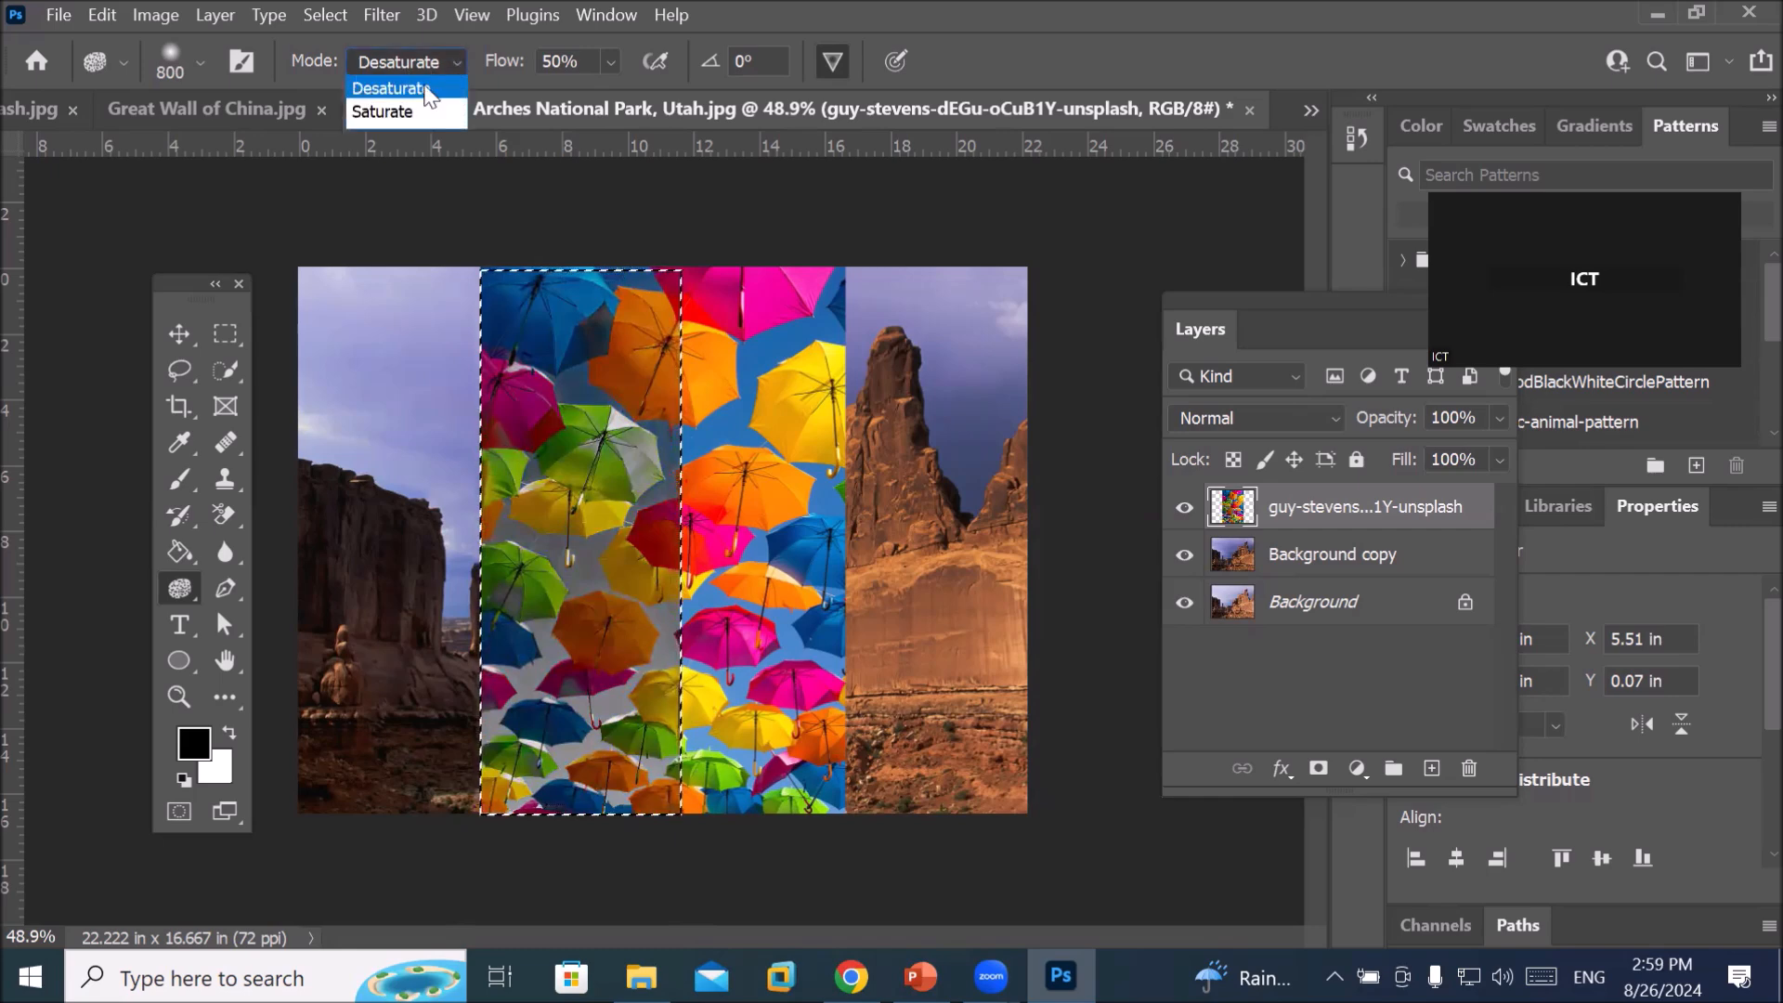
# Set the Sponge Tool to Saturate and intensify the umbrella colours inside the selection
pyautogui.click(395, 115)
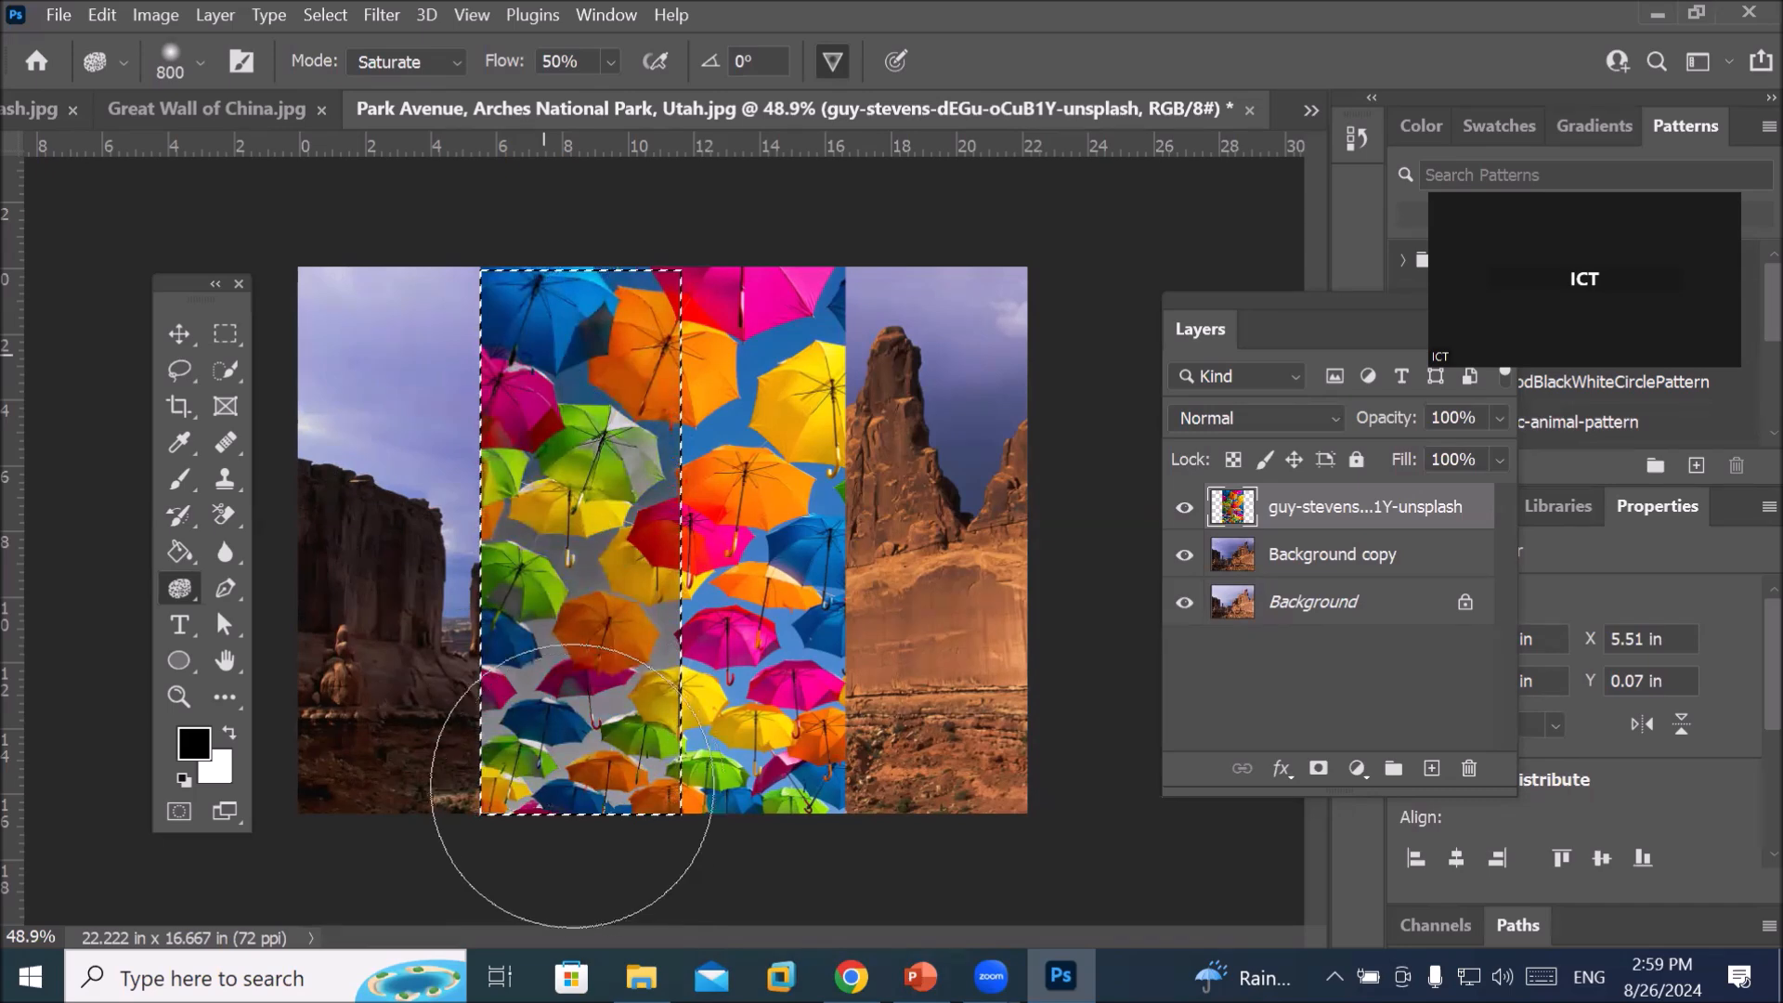
pyautogui.moveTo(586, 595)
pyautogui.mouseDown()
pyautogui.moveTo(569, 374)
pyautogui.moveTo(566, 473)
pyautogui.moveTo(610, 724)
pyautogui.mouseUp()
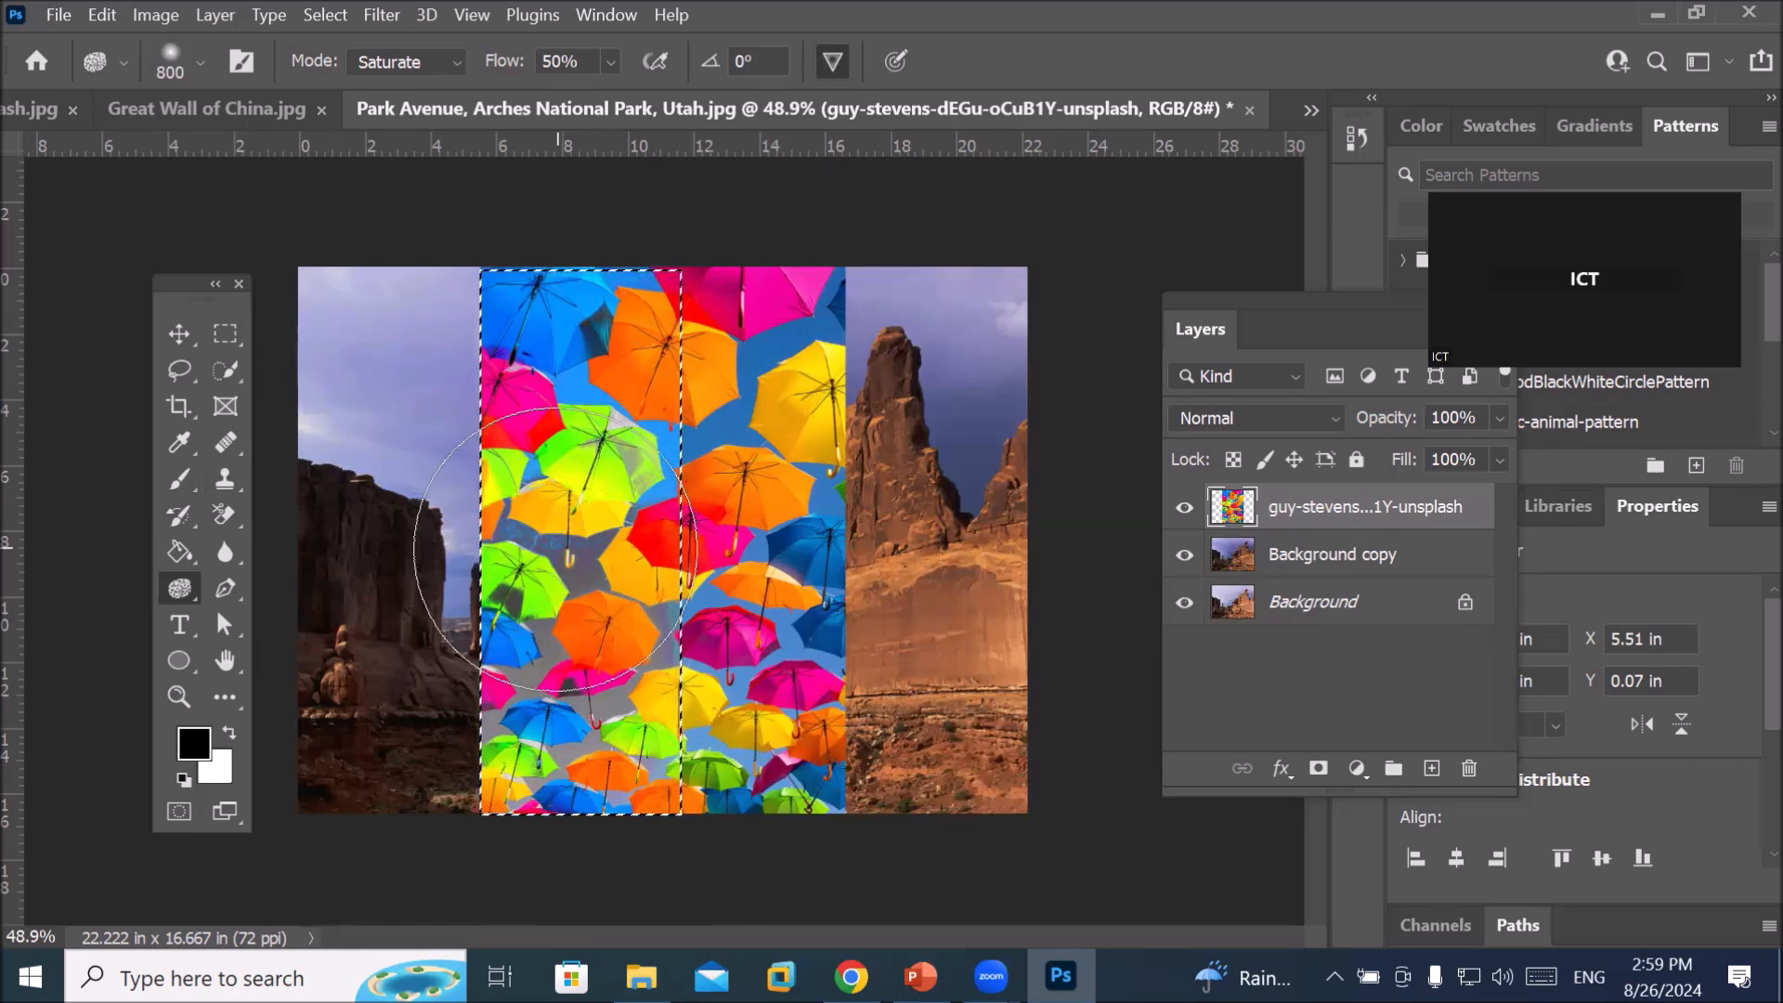
# Set the Sponge Tool to Desaturate, dull the selected umbrellas again and deselect the area
pyautogui.click(446, 65)
pyautogui.click(432, 93)
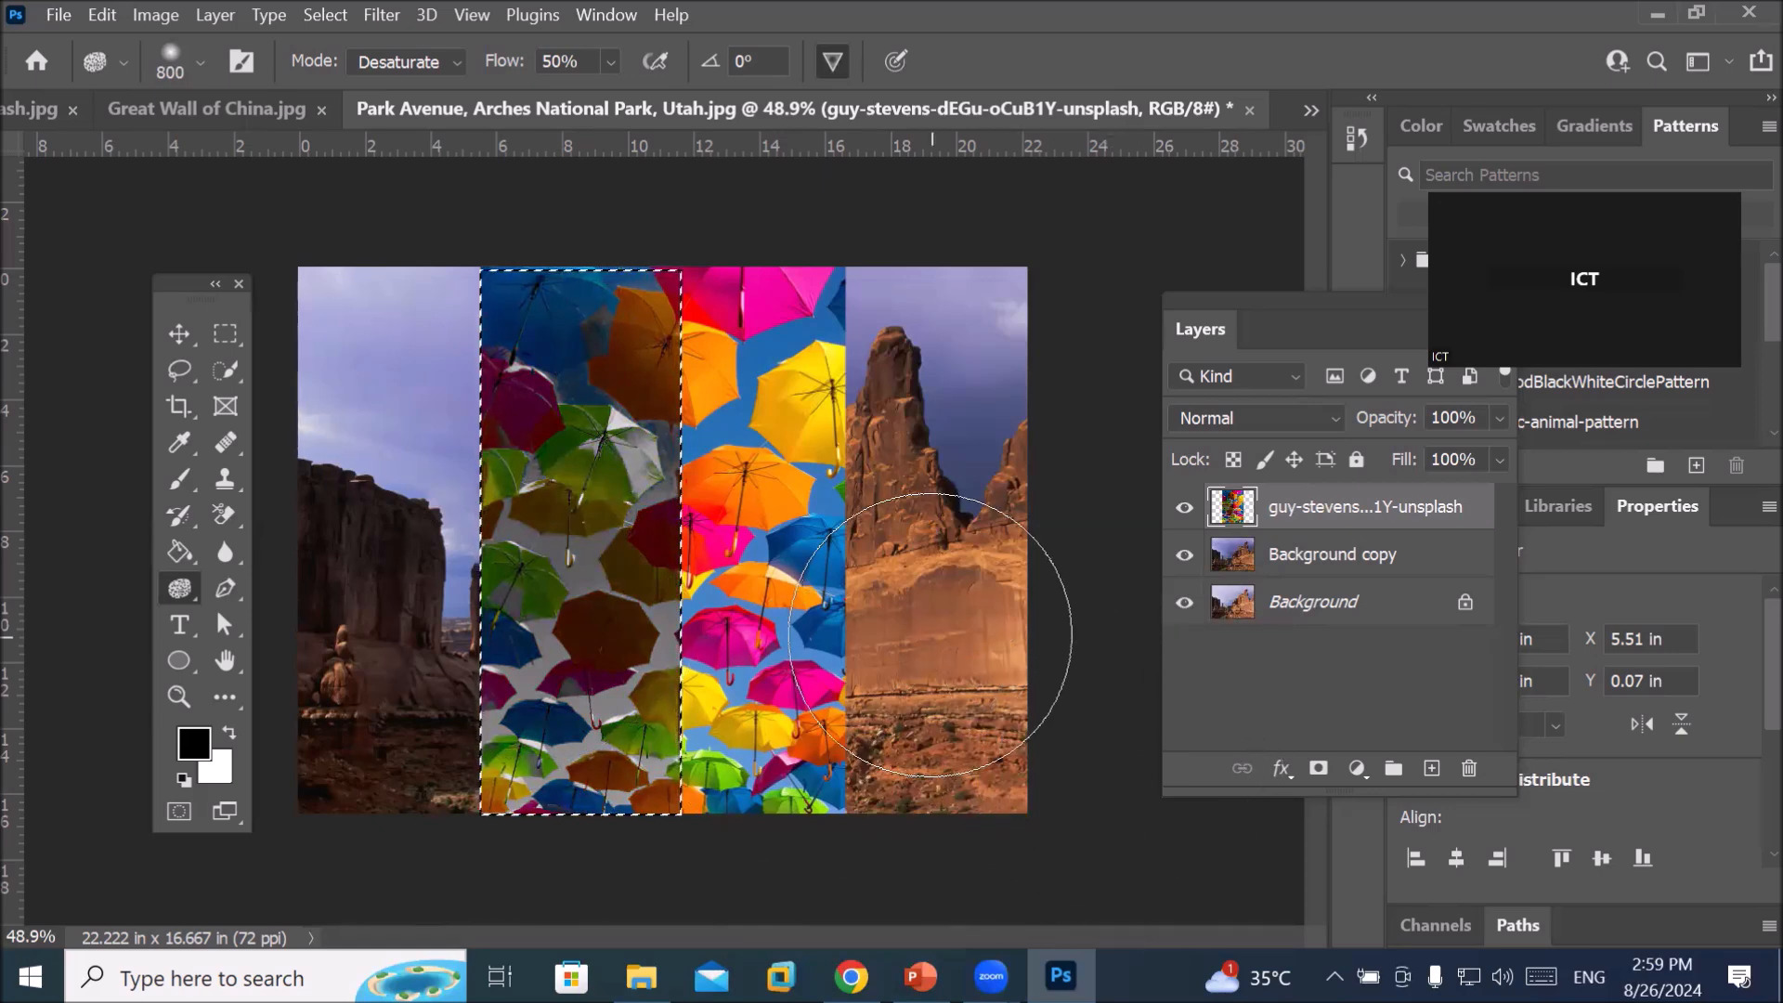
pyautogui.click(316, 14)
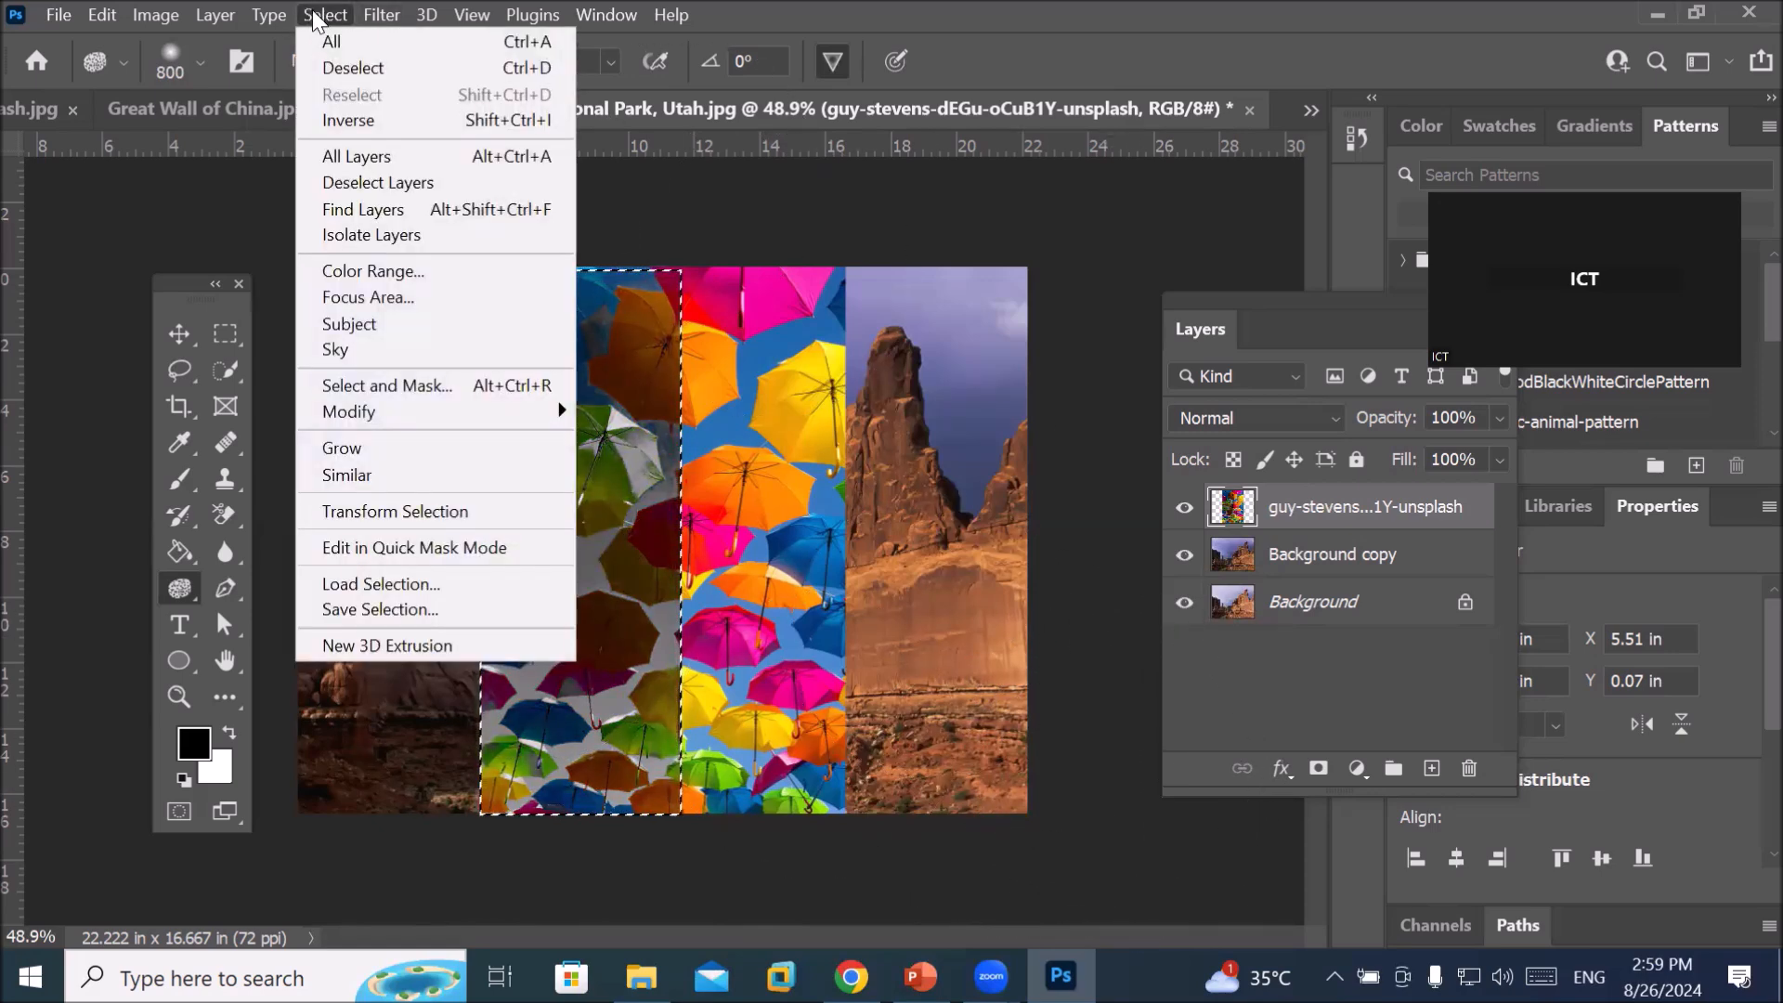
pyautogui.click(365, 67)
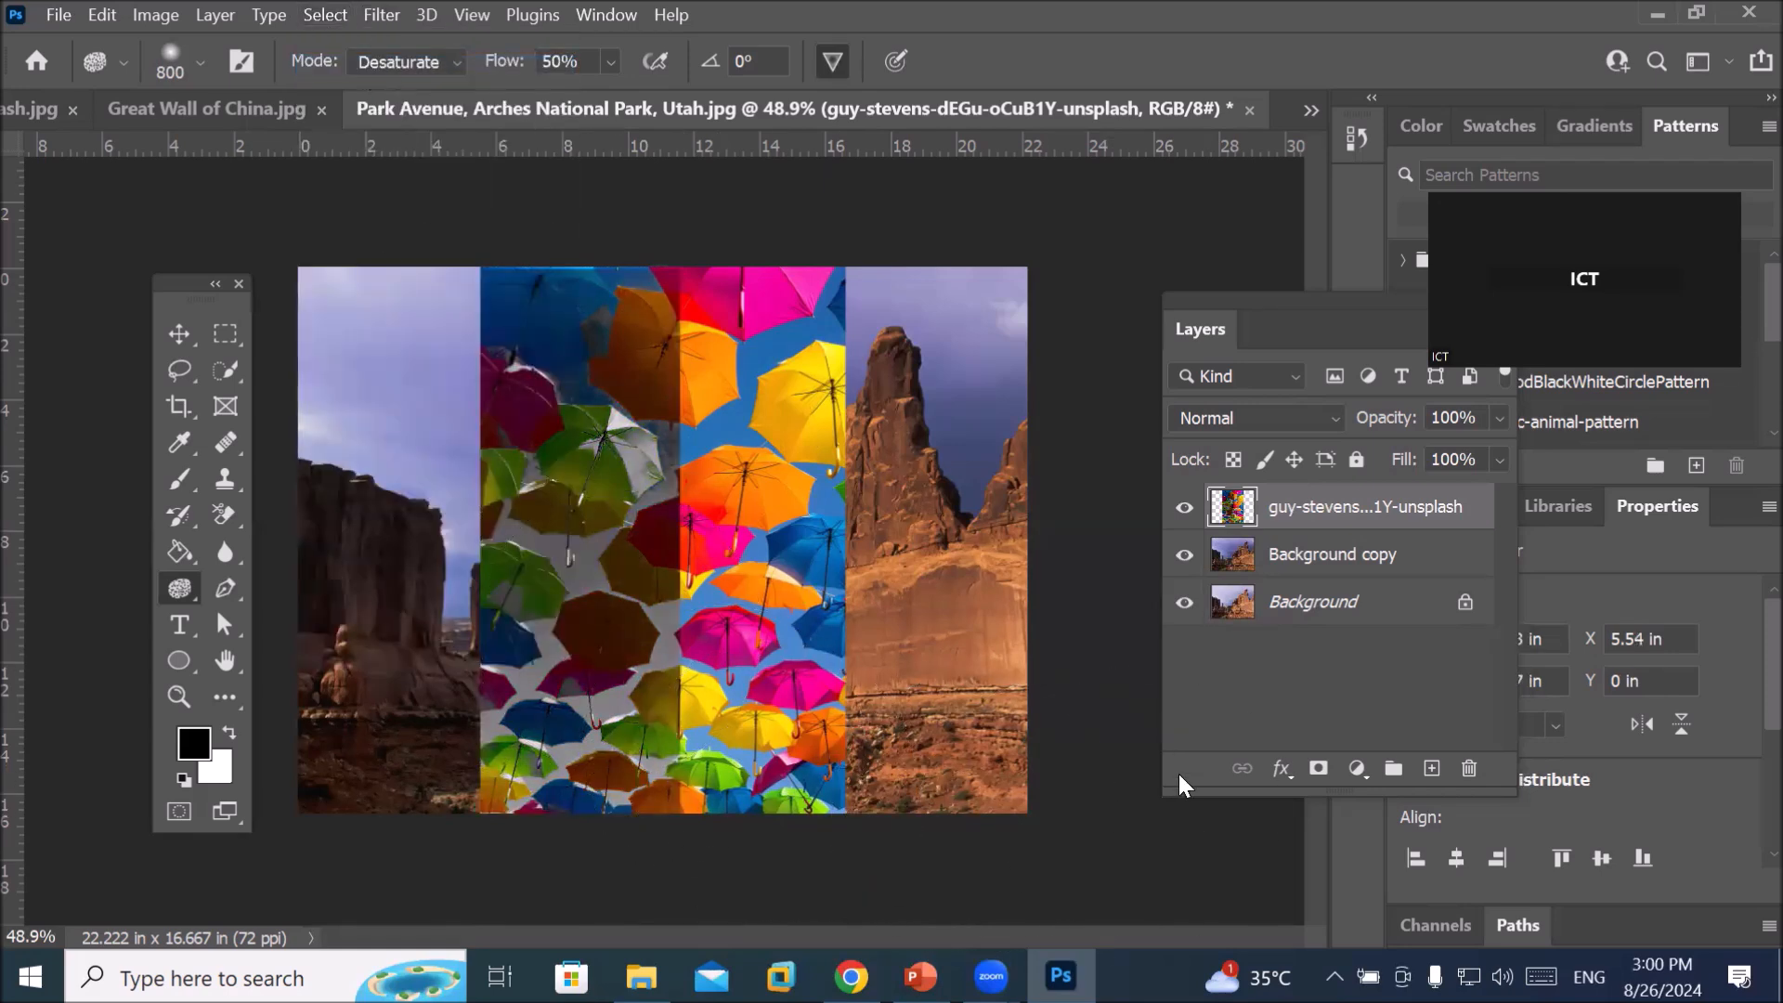